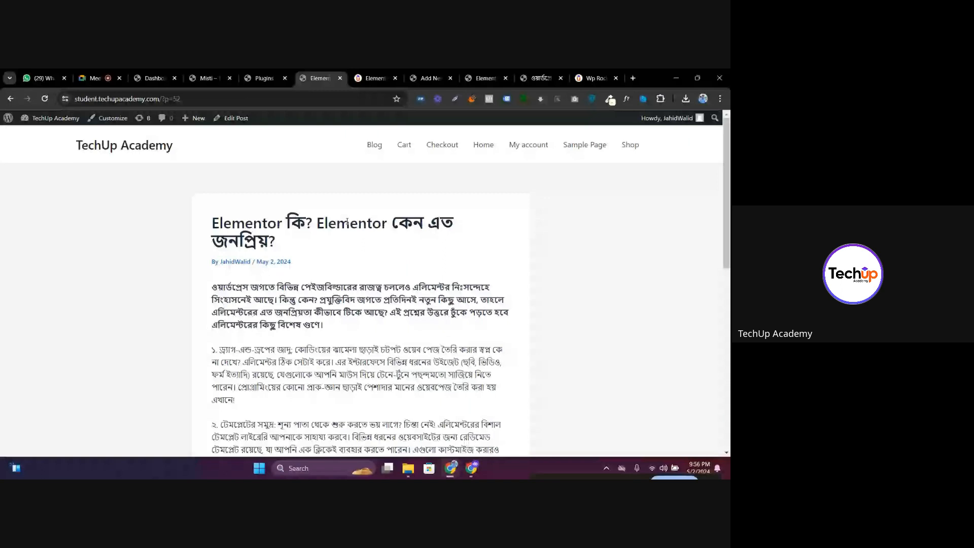
Open the blog page on the student site and the blog page on the main TechUp Academy site
{"action": "left_click", "coordinate": [374, 146]}
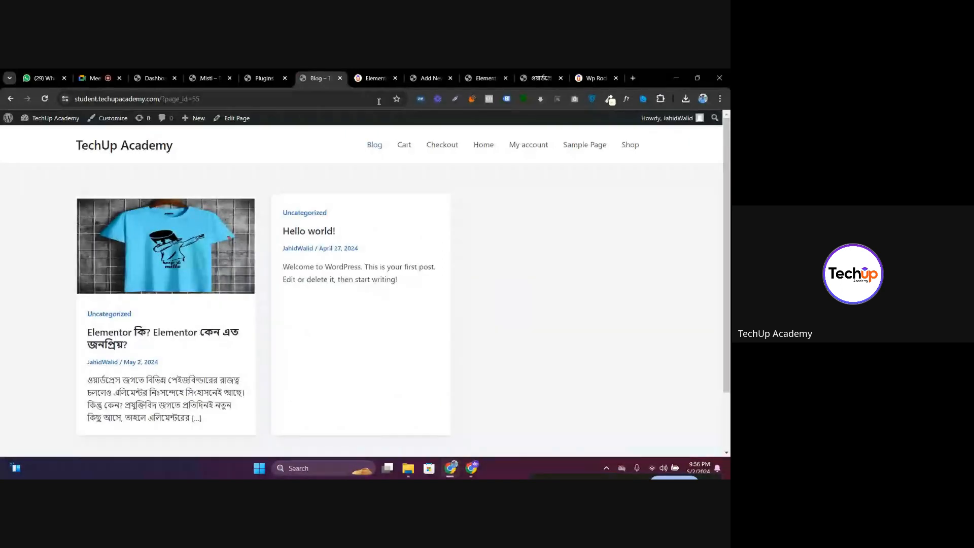
{"action": "left_click", "coordinate": [383, 78]}
{"action": "left_click", "coordinate": [445, 158]}
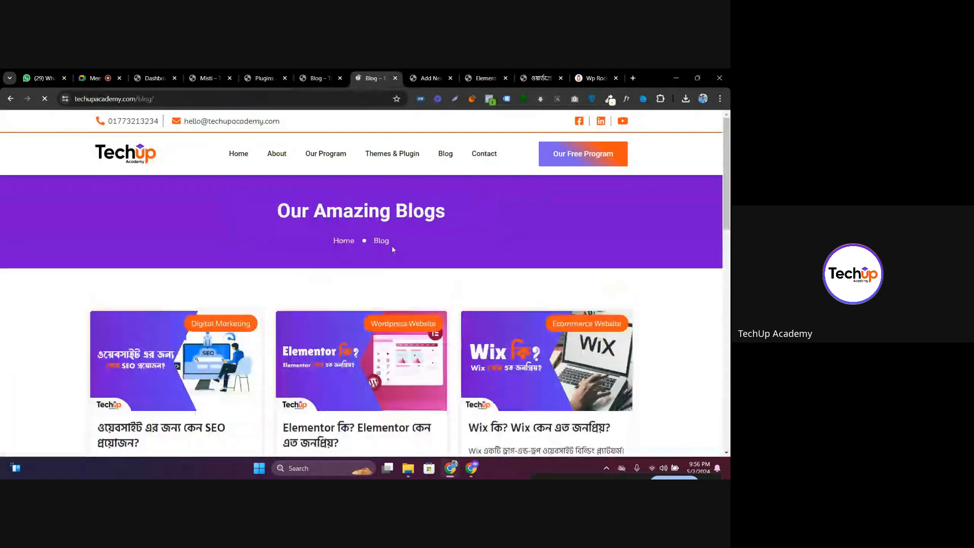
Open the Elementor post from the main TechUp Academy blog and look through its content
{"action": "scroll", "coordinate": [350, 294], "scroll_direction": "down", "scroll_amount": 3}
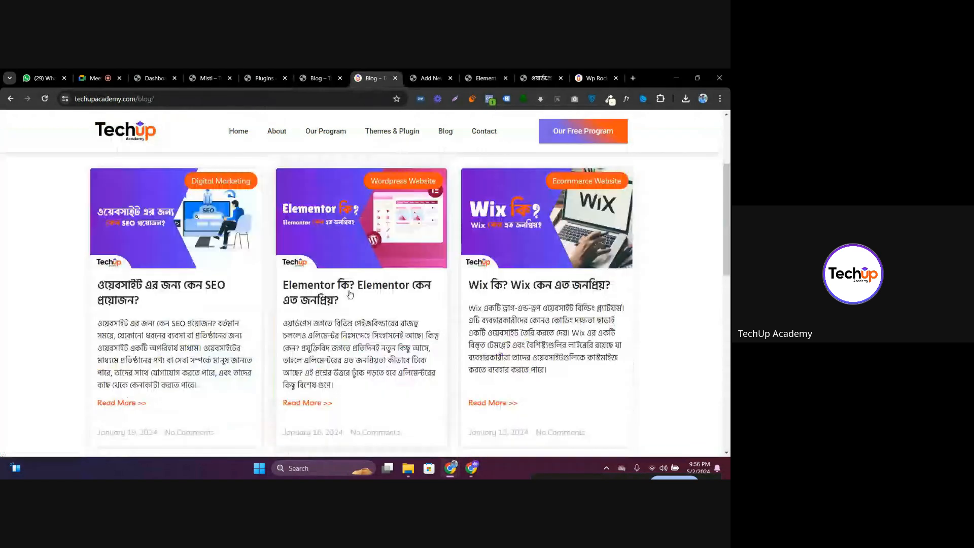
{"action": "left_click", "coordinate": [334, 293]}
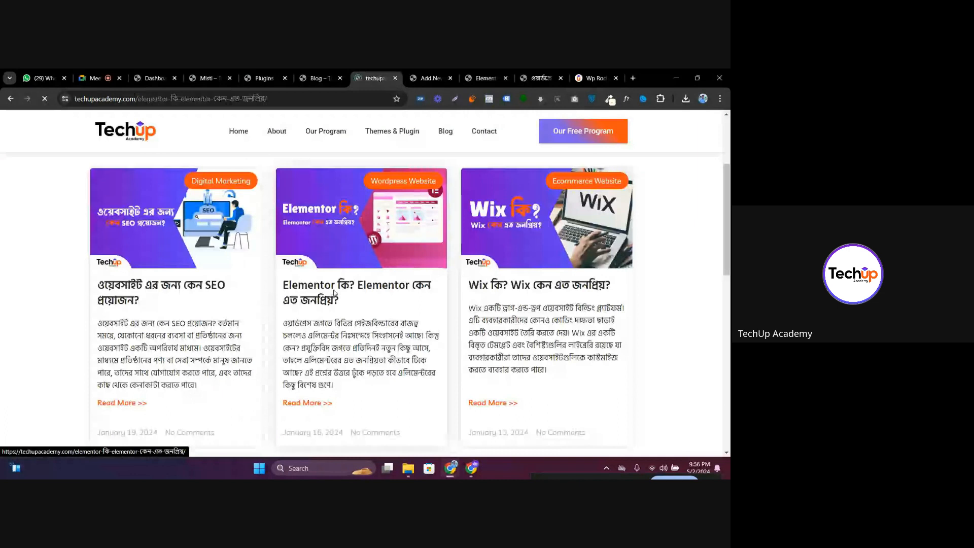
{"action": "scroll", "coordinate": [334, 294], "scroll_direction": "down", "scroll_amount": 10}
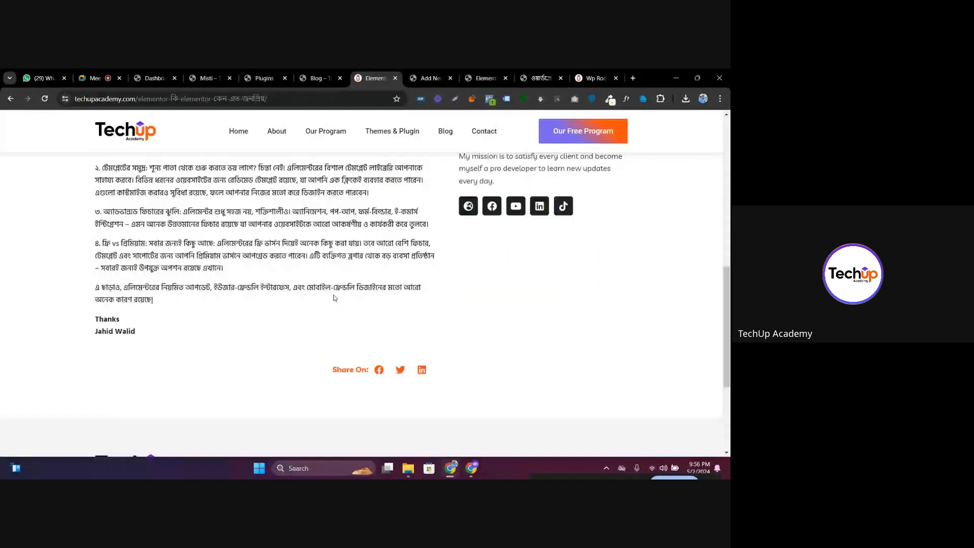
Open the Elementor post on the student site and compare it with the main site's single-post layout and sidebar
{"action": "left_click", "coordinate": [324, 73]}
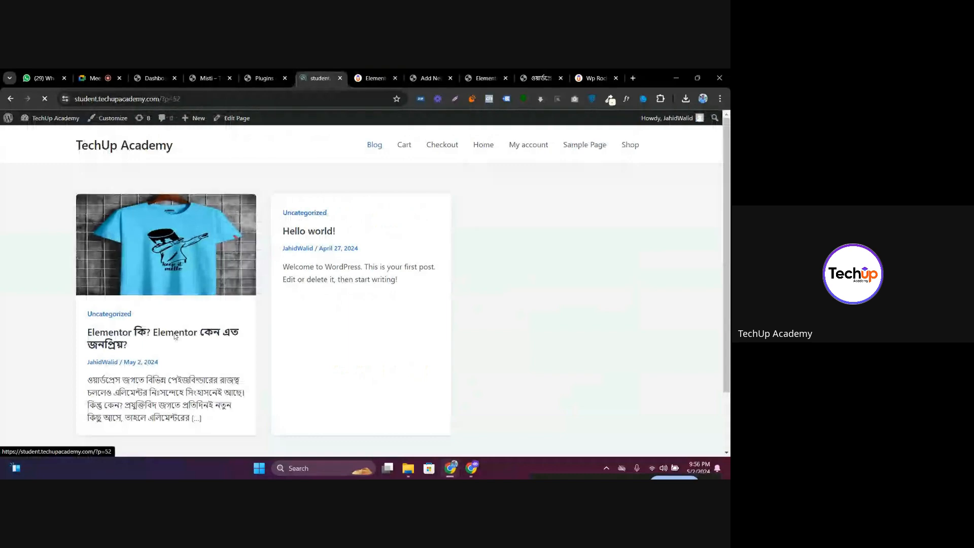
{"action": "left_click", "coordinate": [174, 335]}
{"action": "left_click", "coordinate": [367, 76]}
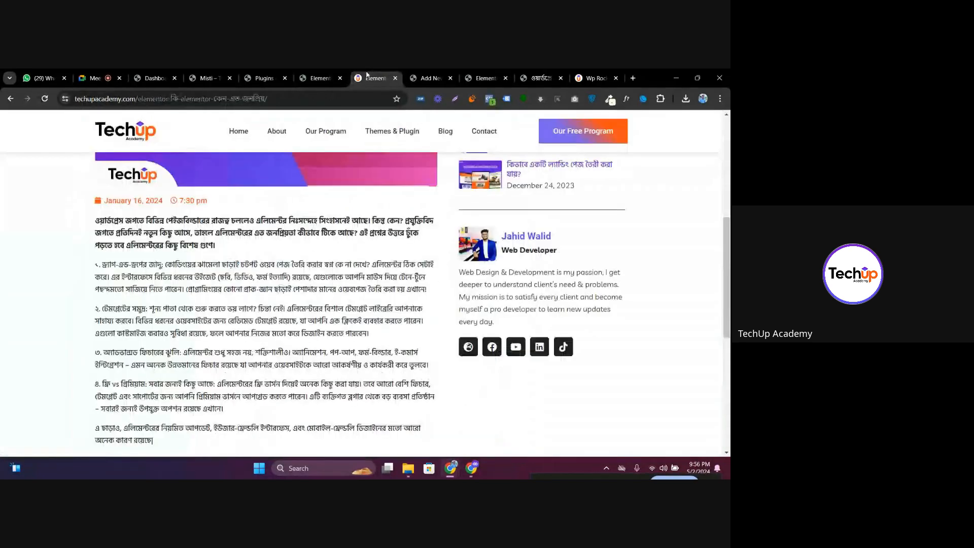
{"action": "scroll", "coordinate": [463, 212], "scroll_direction": "up", "scroll_amount": 5}
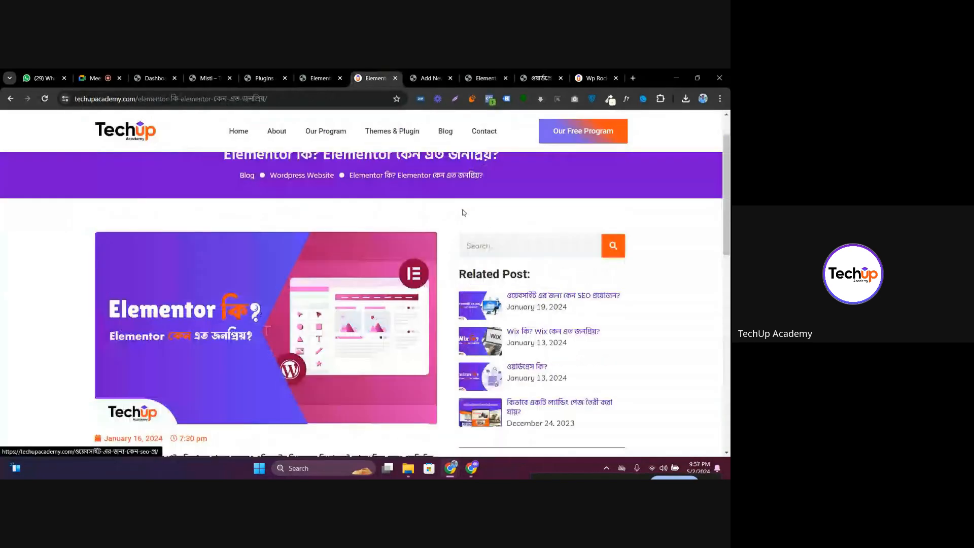
{"action": "scroll", "coordinate": [611, 264], "scroll_direction": "down", "scroll_amount": 2}
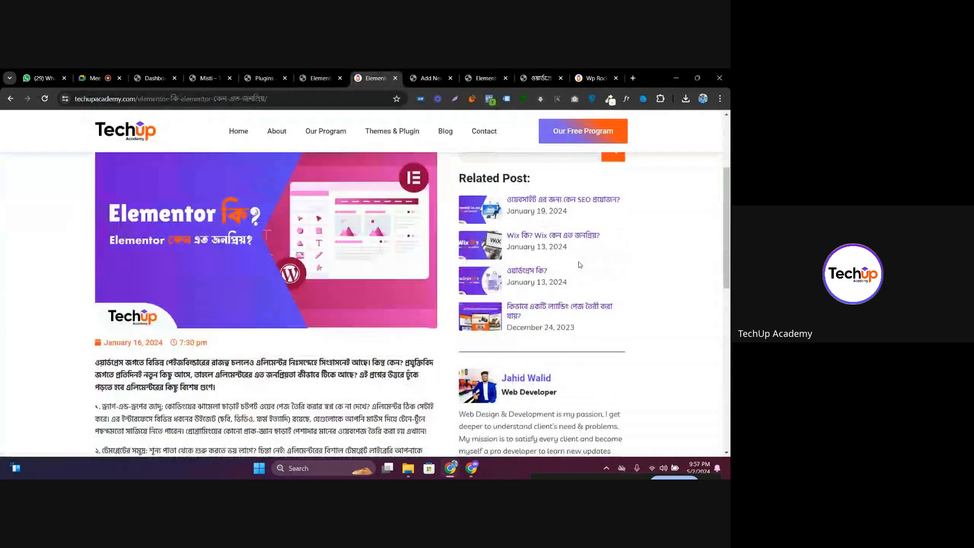
{"action": "scroll", "coordinate": [579, 264], "scroll_direction": "down", "scroll_amount": 10}
{"action": "scroll", "coordinate": [579, 262], "scroll_direction": "up", "scroll_amount": 15}
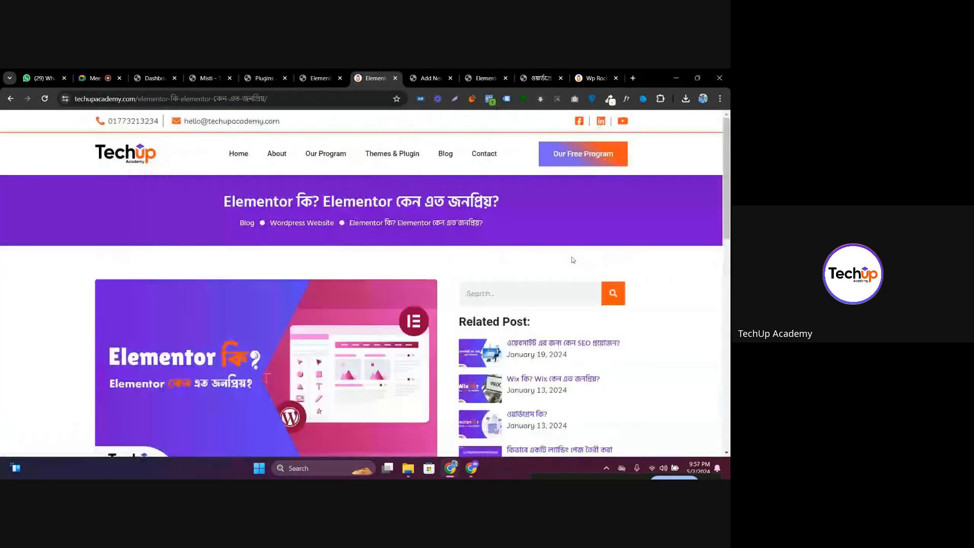
Return to the main site's blog listing, open the Wix post and examine its layout from header to closing text
{"action": "left_click", "coordinate": [8, 100]}
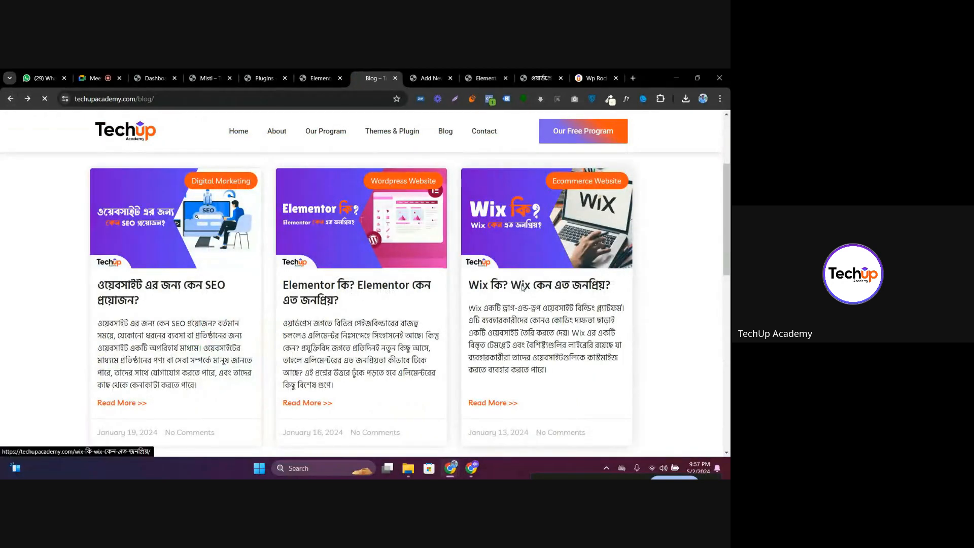
{"action": "left_click", "coordinate": [522, 287]}
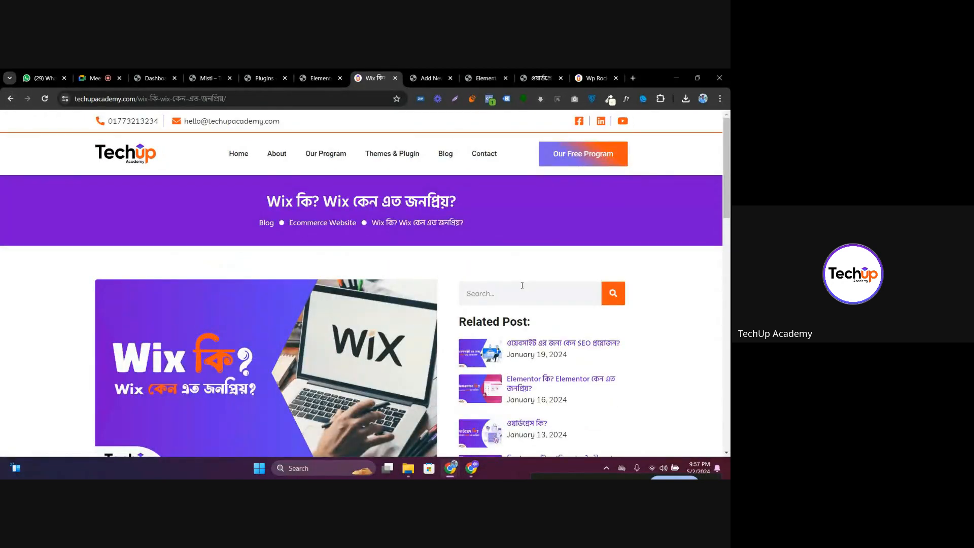
{"action": "scroll", "coordinate": [387, 248], "scroll_direction": "down", "scroll_amount": 2}
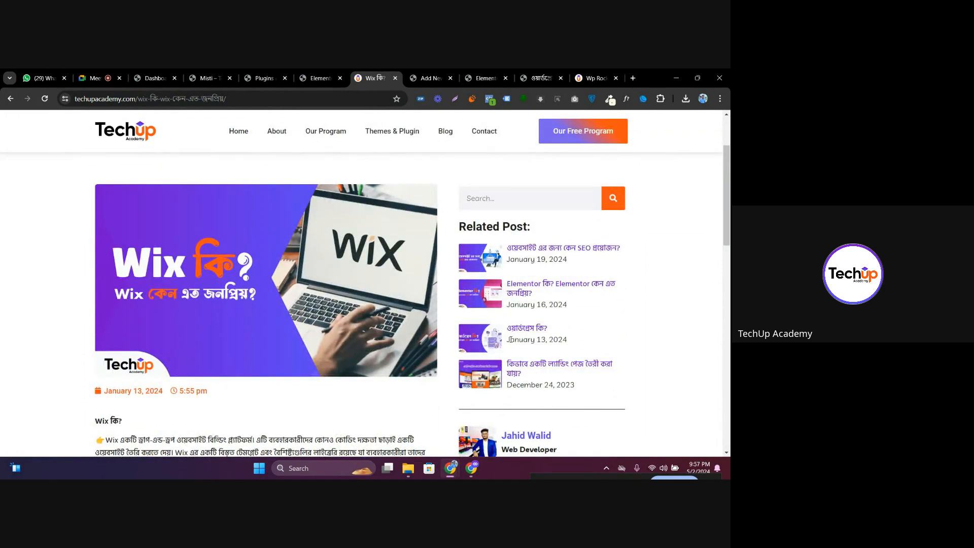
{"action": "scroll", "coordinate": [511, 324], "scroll_direction": "down", "scroll_amount": 5}
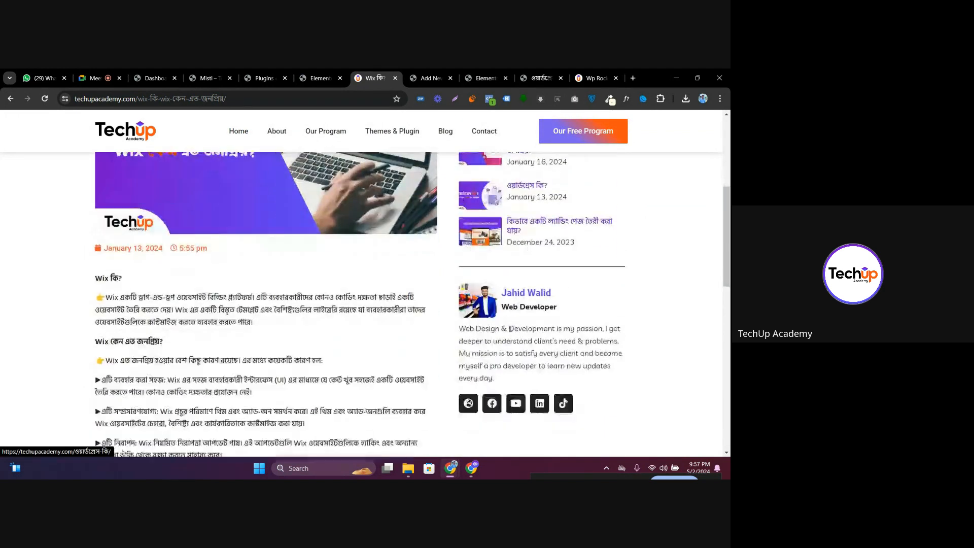
{"action": "scroll", "coordinate": [325, 332], "scroll_direction": "down", "scroll_amount": 8}
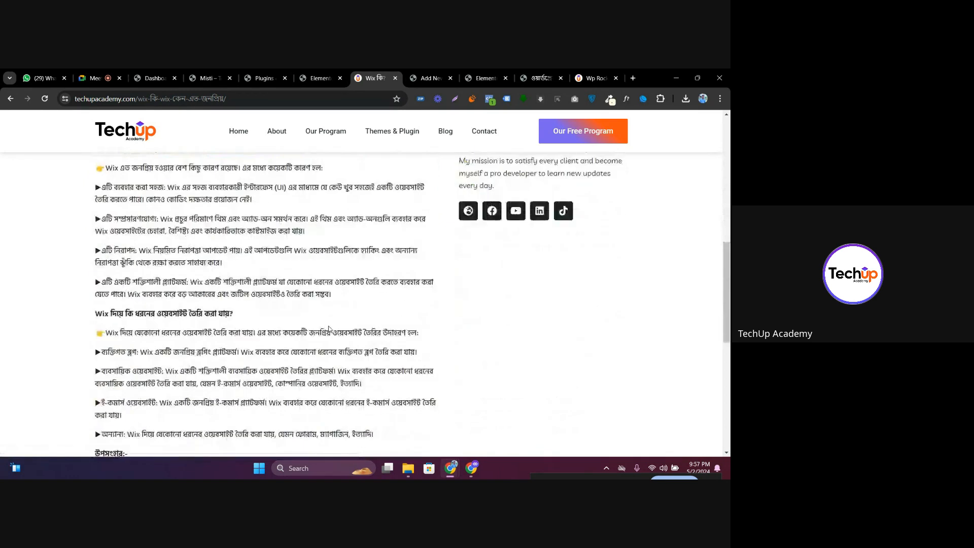
{"action": "scroll", "coordinate": [482, 348], "scroll_direction": "up", "scroll_amount": 15}
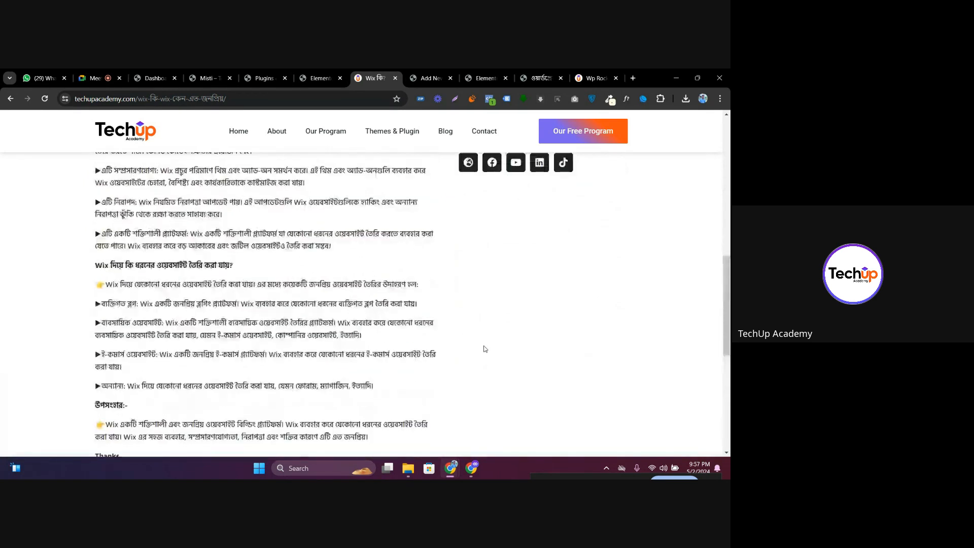
Reopen the Elementor post from the student site's blog page and examine its default single-post layout
{"action": "left_click", "coordinate": [317, 78]}
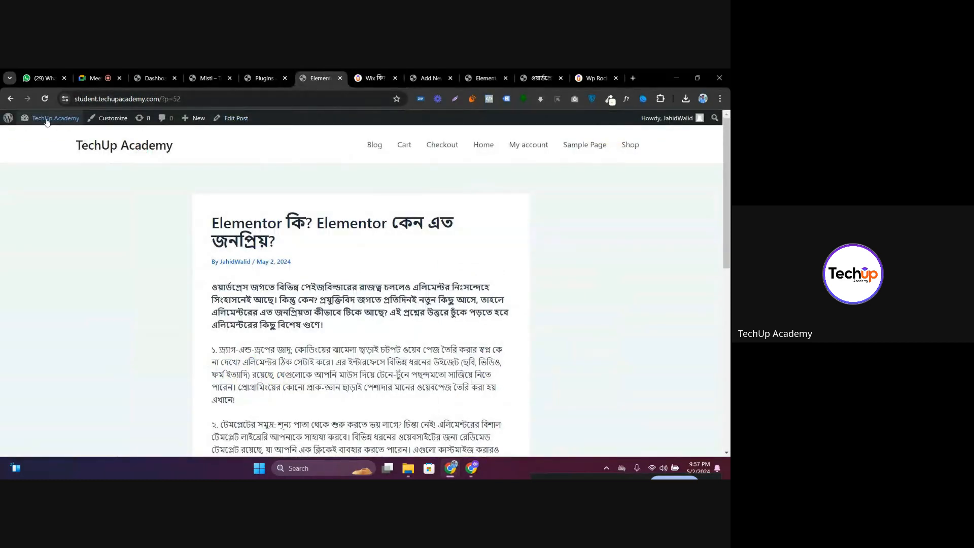
{"action": "left_click", "coordinate": [10, 99]}
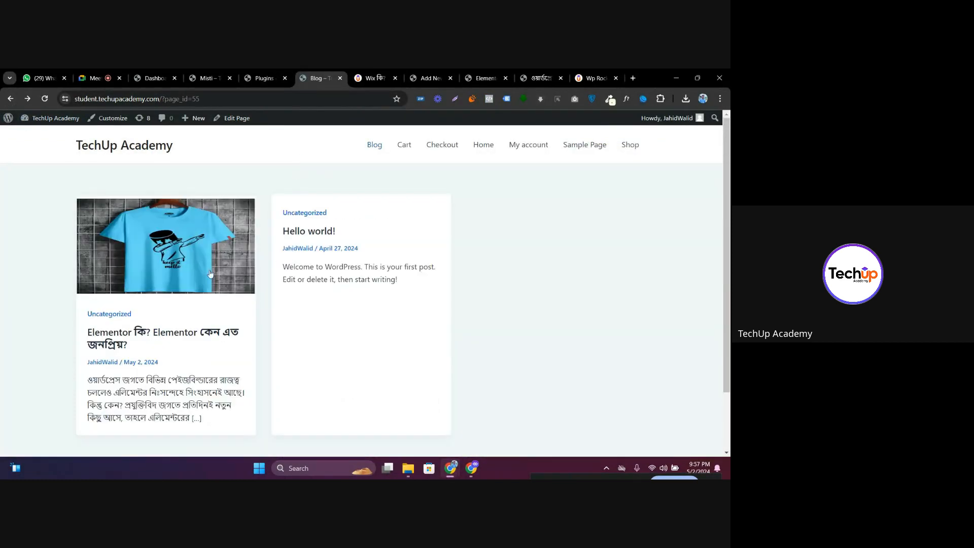
{"action": "left_click", "coordinate": [170, 258]}
{"action": "scroll", "coordinate": [291, 223], "scroll_direction": "down", "scroll_amount": 6}
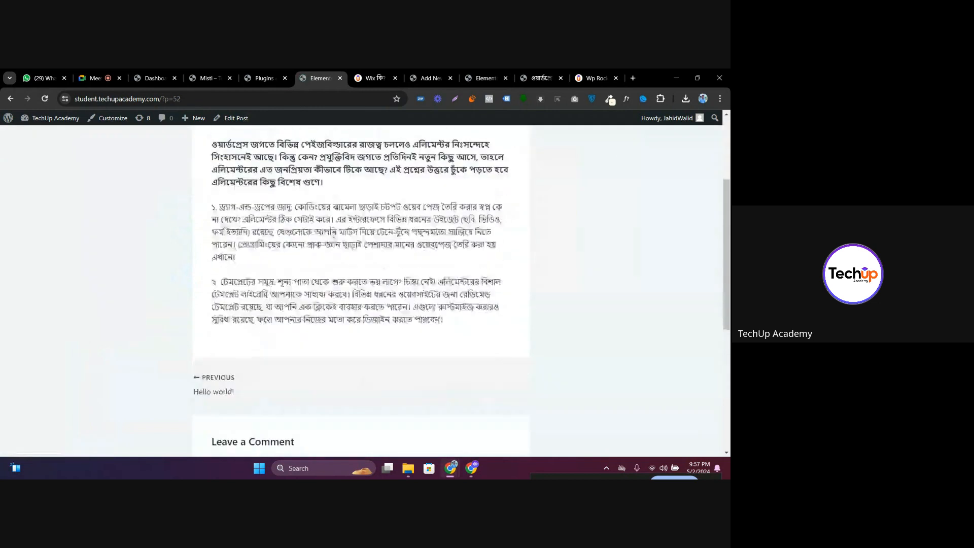
{"action": "scroll", "coordinate": [335, 239], "scroll_direction": "up", "scroll_amount": 6}
Open the Shop page of the TechUp store and place its browser tab beside the main site's Wix post tab
{"action": "left_click", "coordinate": [380, 76]}
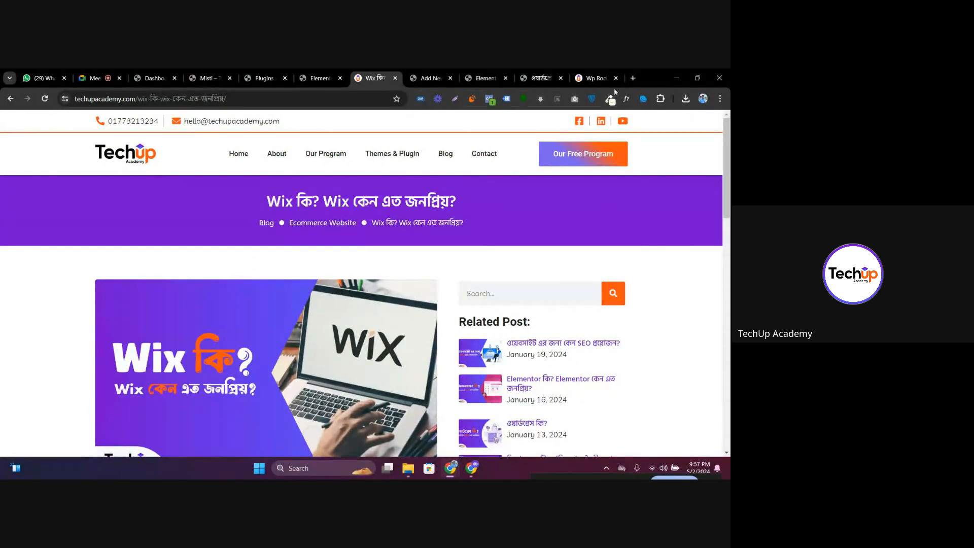
{"action": "left_click", "coordinate": [599, 72]}
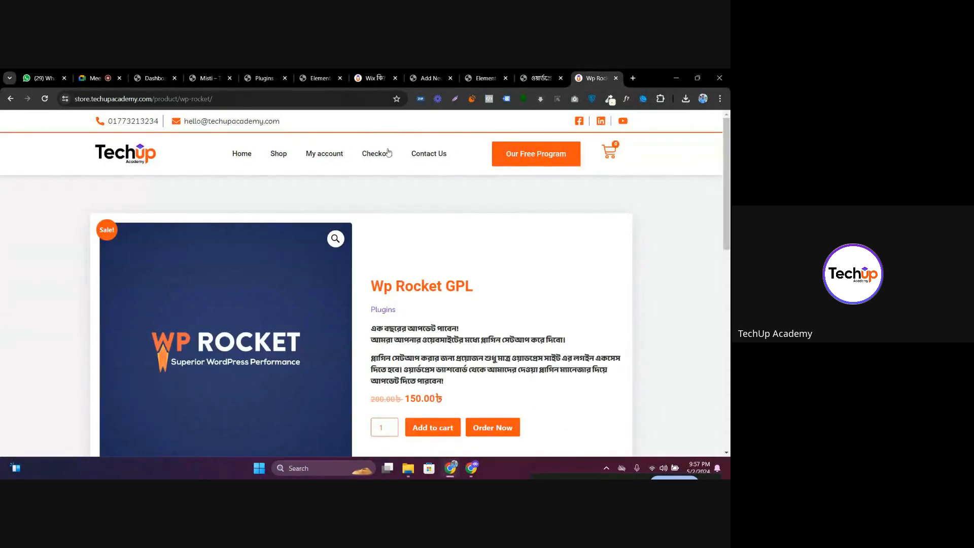
{"action": "left_click", "coordinate": [279, 154]}
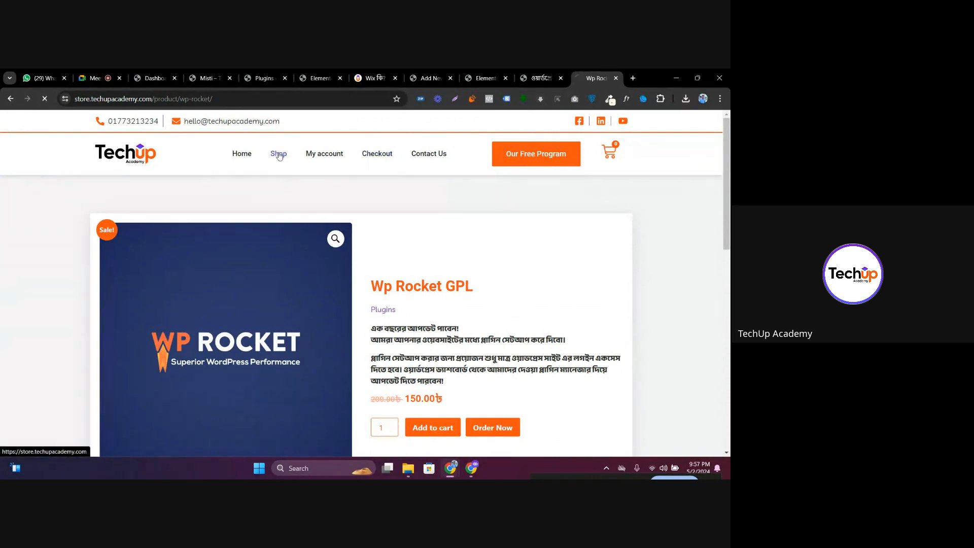
{"action": "left_click_drag", "start_coordinate": [597, 72], "coordinate": [404, 72]}
Open the main site's blog listing and compare its post cards with the store's product grid
{"action": "left_click", "coordinate": [387, 72]}
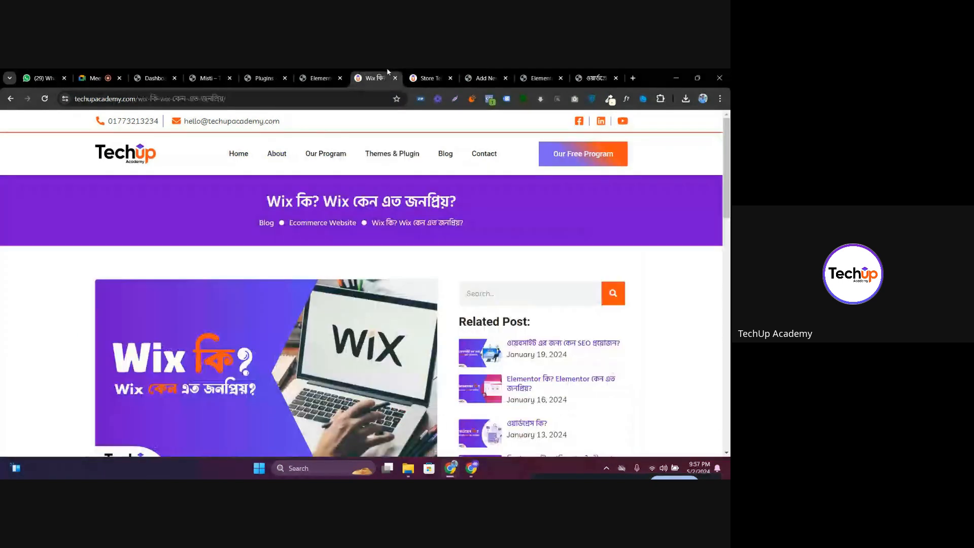
{"action": "left_click", "coordinate": [445, 154]}
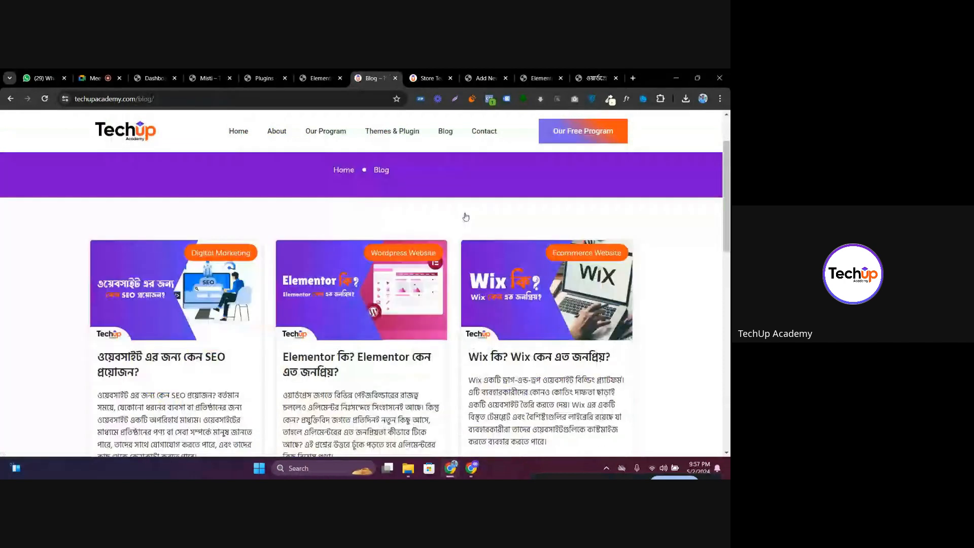
{"action": "scroll", "coordinate": [465, 216], "scroll_direction": "up", "scroll_amount": 1}
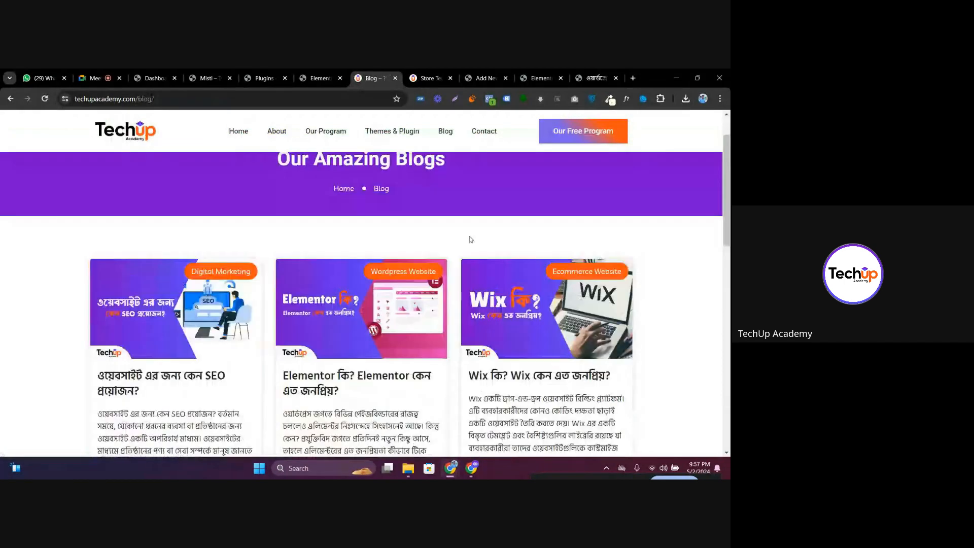
{"action": "key", "text": "ctrl+Tab"}
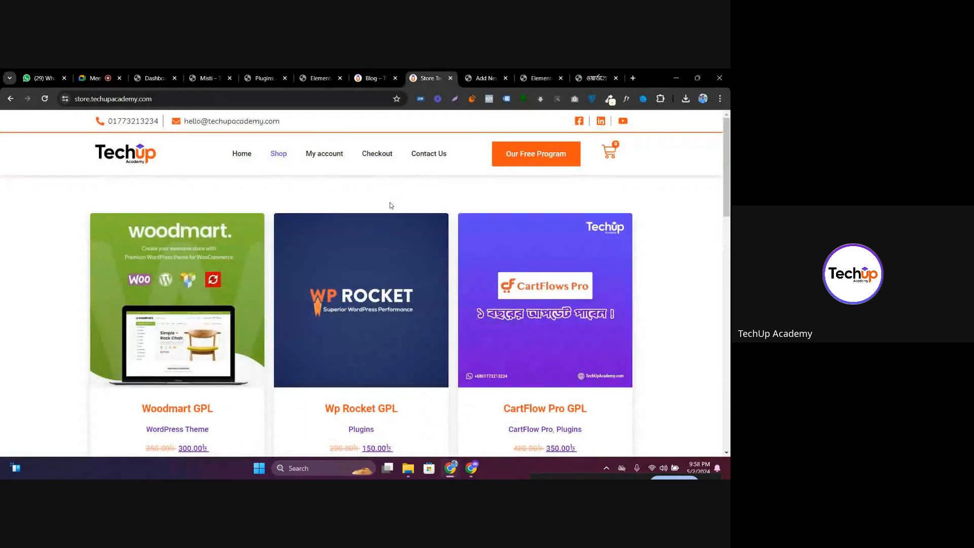
{"action": "scroll", "coordinate": [401, 233], "scroll_direction": "down", "scroll_amount": 4}
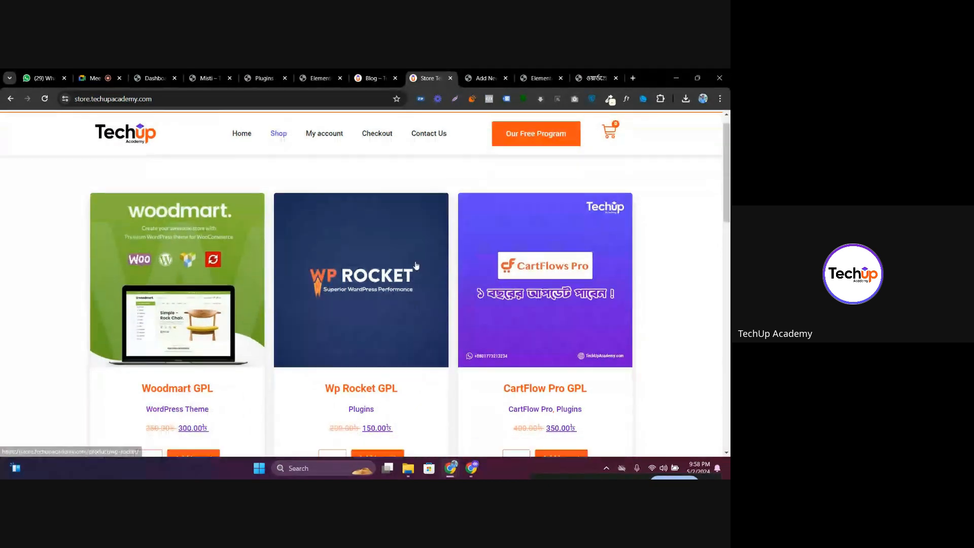
{"action": "left_click", "coordinate": [381, 74]}
{"action": "scroll", "coordinate": [375, 257], "scroll_direction": "down", "scroll_amount": 7}
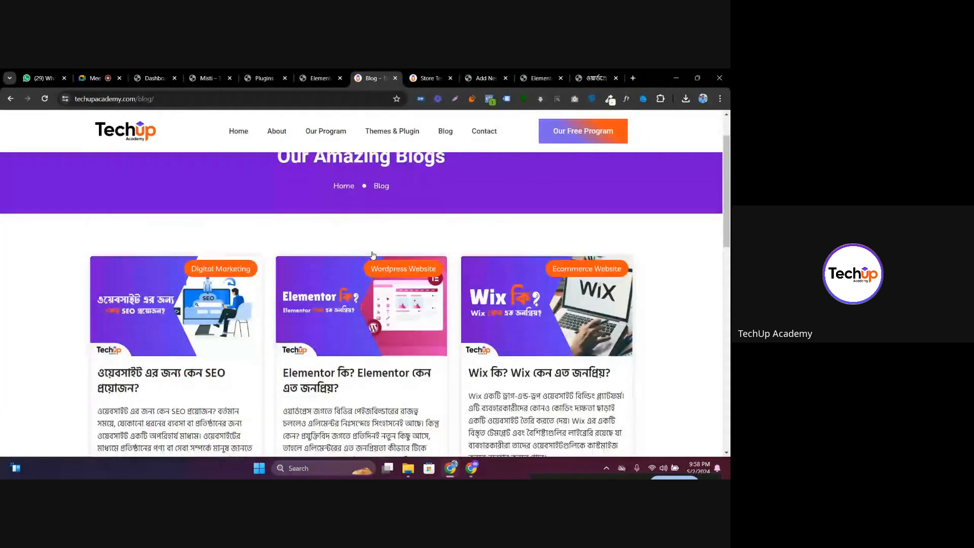
{"action": "scroll", "coordinate": [375, 258], "scroll_direction": "up", "scroll_amount": 6}
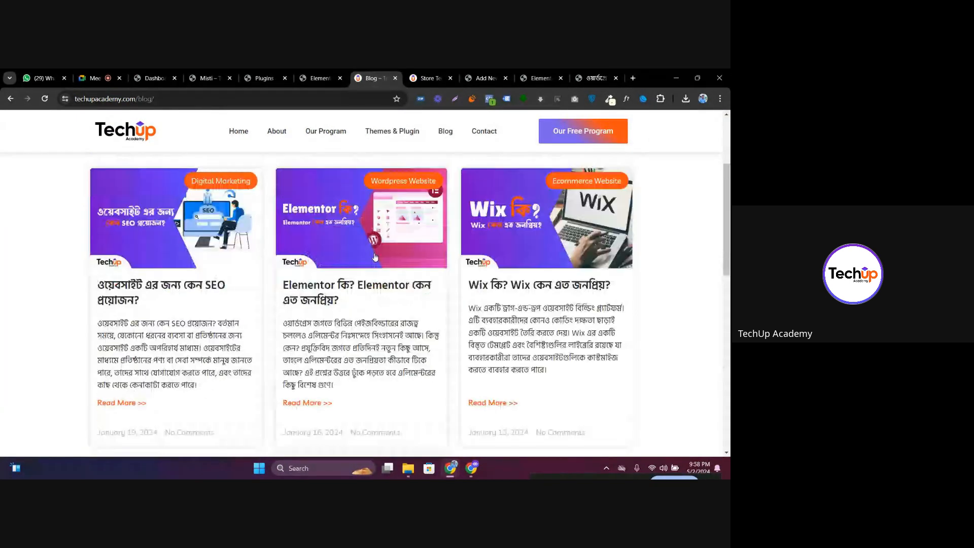
Open the Elementor blog post and the store's Wp Rocket GPL product page, and examine the product page layout
{"action": "left_click", "coordinate": [350, 238]}
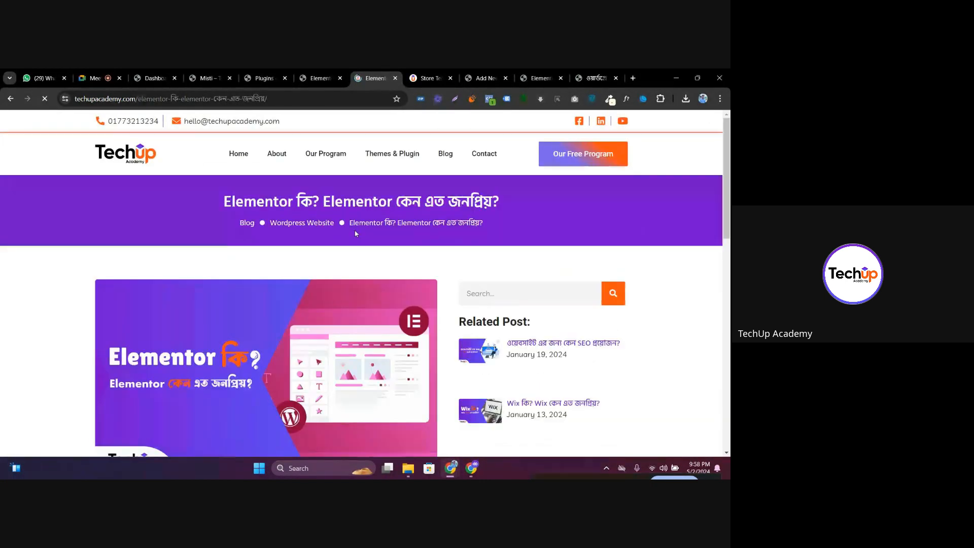
{"action": "key", "text": "ctrl+Tab"}
{"action": "left_click", "coordinate": [366, 239]}
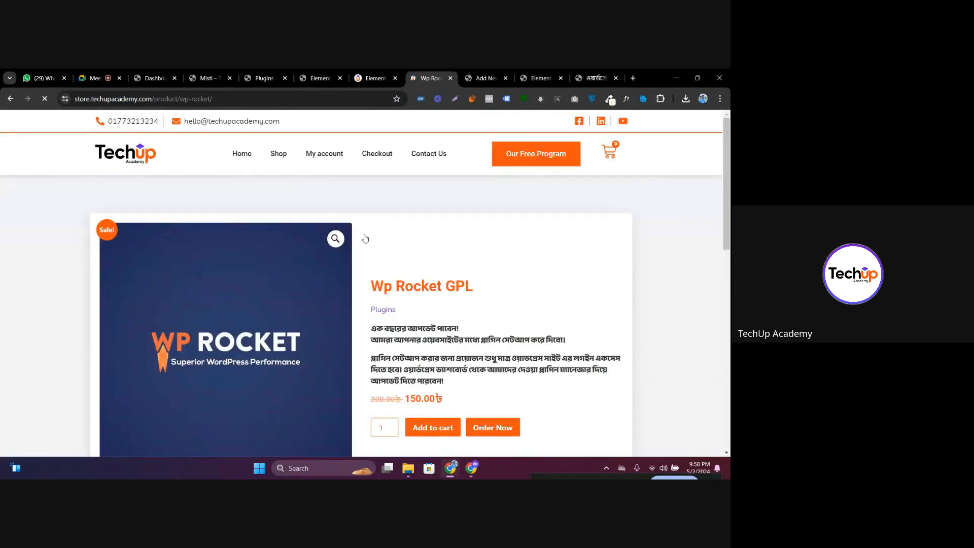
{"action": "scroll", "coordinate": [406, 229], "scroll_direction": "down", "scroll_amount": 4}
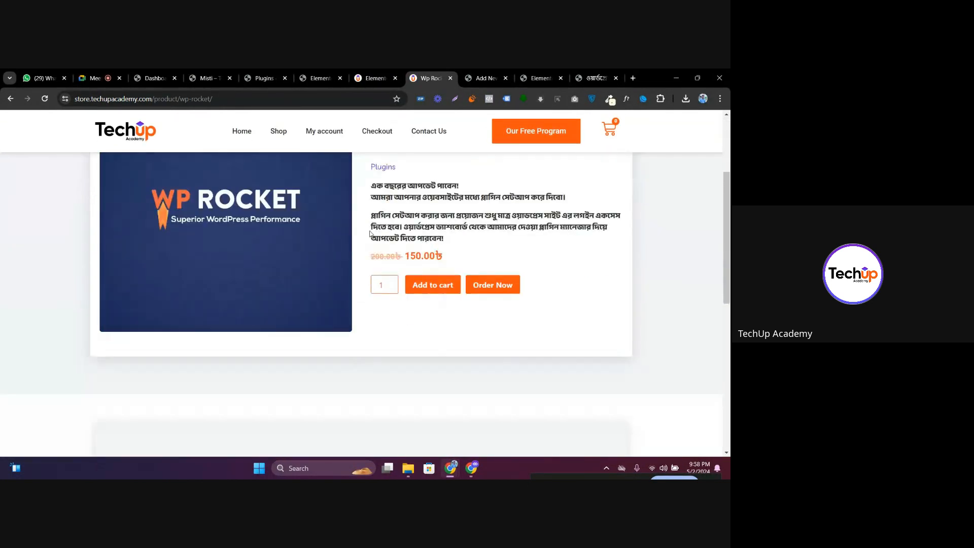
{"action": "scroll", "coordinate": [483, 274], "scroll_direction": "down", "scroll_amount": 2}
{"action": "scroll", "coordinate": [483, 274], "scroll_direction": "up", "scroll_amount": 5}
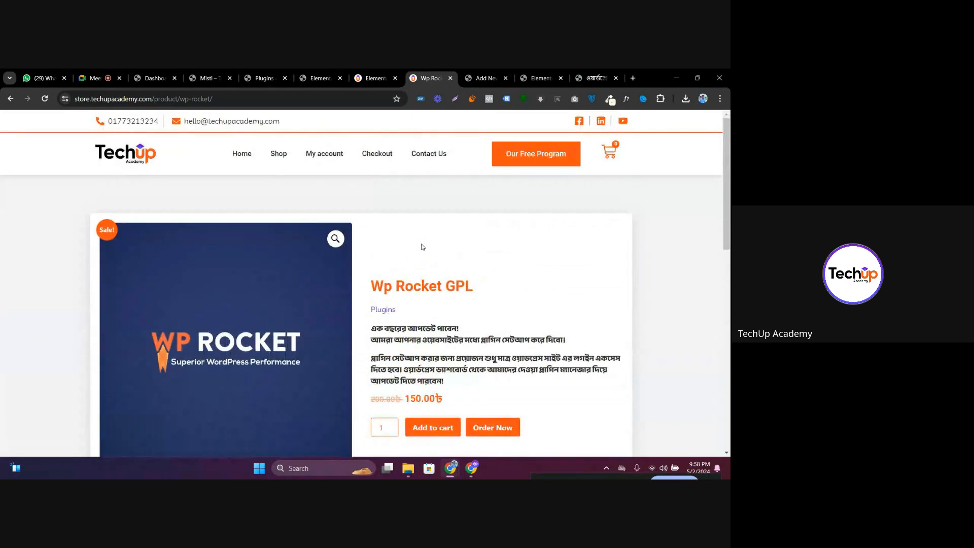
Revisit the main site's Elementor post and return to the Elementor post on the student site
{"action": "key", "text": "ctrl+shift+Tab"}
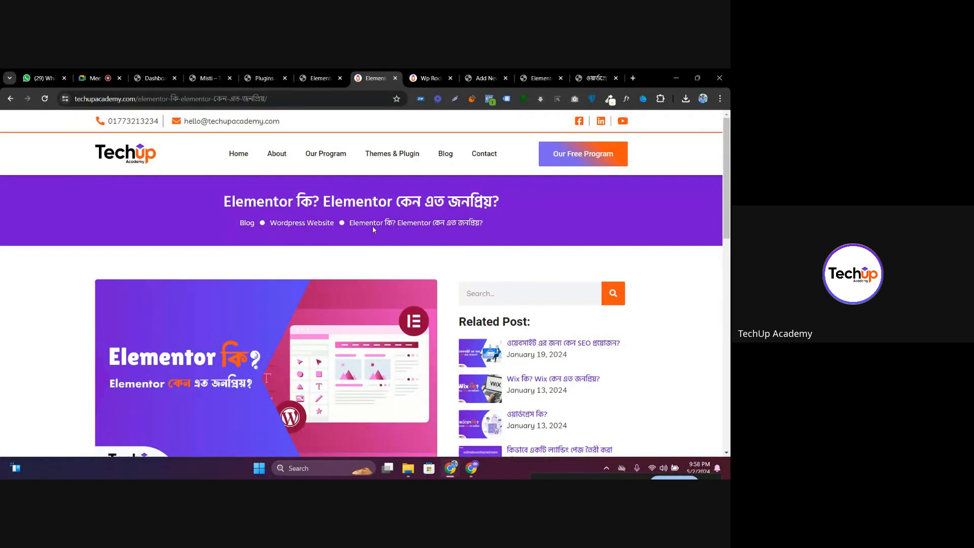
{"action": "left_click", "coordinate": [280, 72]}
{"action": "left_click", "coordinate": [313, 72]}
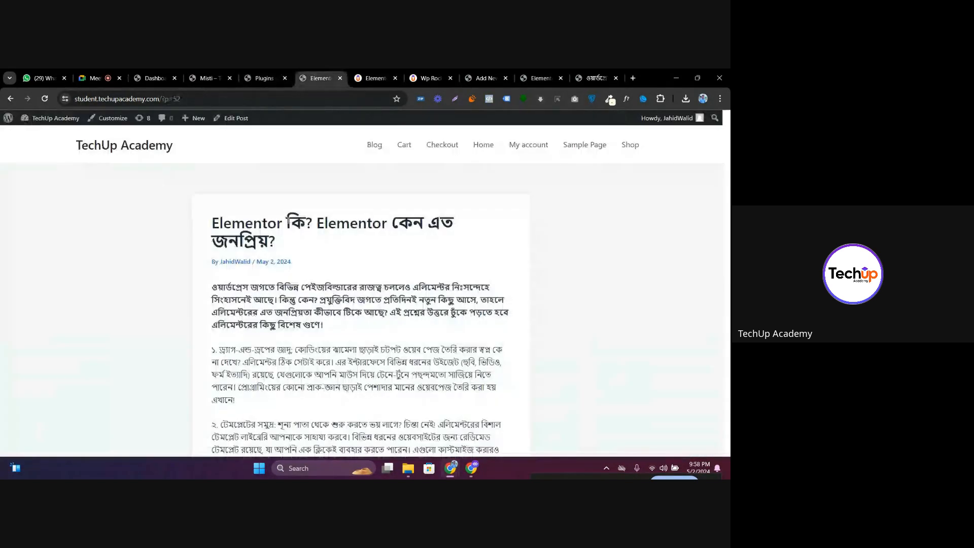
Compare the student site's default Elementor post layout with the main site's custom version of the same post
{"action": "scroll", "coordinate": [299, 220], "scroll_direction": "down", "scroll_amount": 4}
{"action": "scroll", "coordinate": [299, 221], "scroll_direction": "up", "scroll_amount": 4}
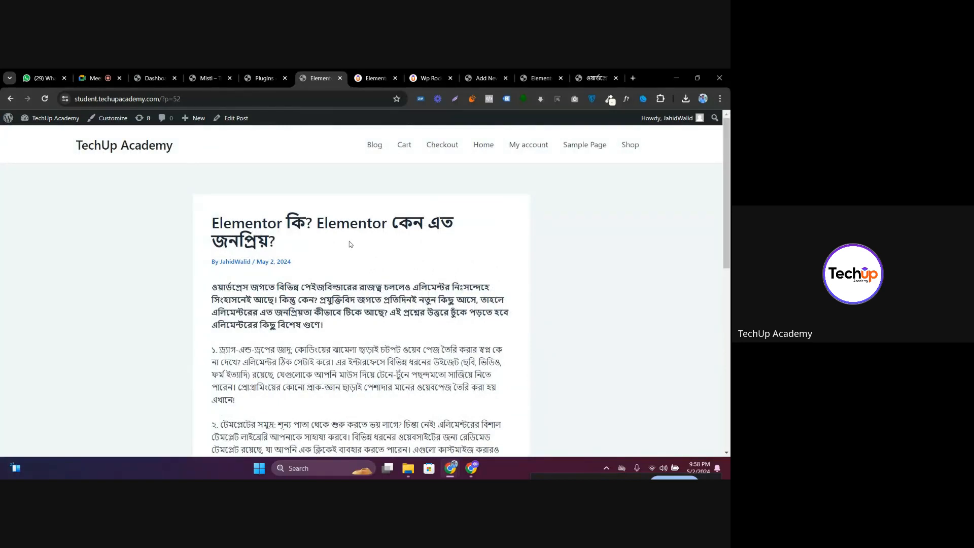
{"action": "left_click", "coordinate": [367, 77]}
{"action": "scroll", "coordinate": [339, 233], "scroll_direction": "down", "scroll_amount": 10}
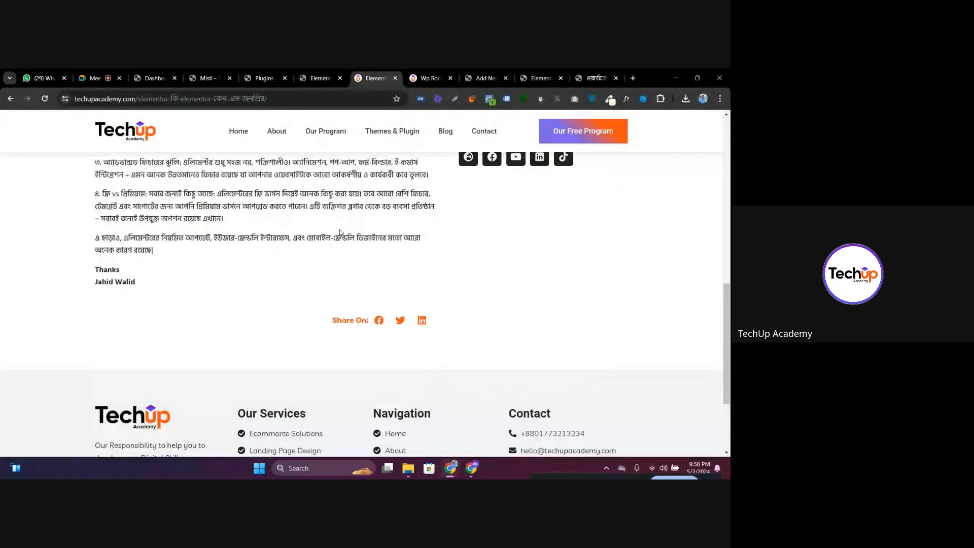
{"action": "scroll", "coordinate": [339, 233], "scroll_direction": "up", "scroll_amount": 5}
Open the student site's Shop page and place the store's Wp Rocket product tab directly beside it
{"action": "left_click", "coordinate": [427, 78]}
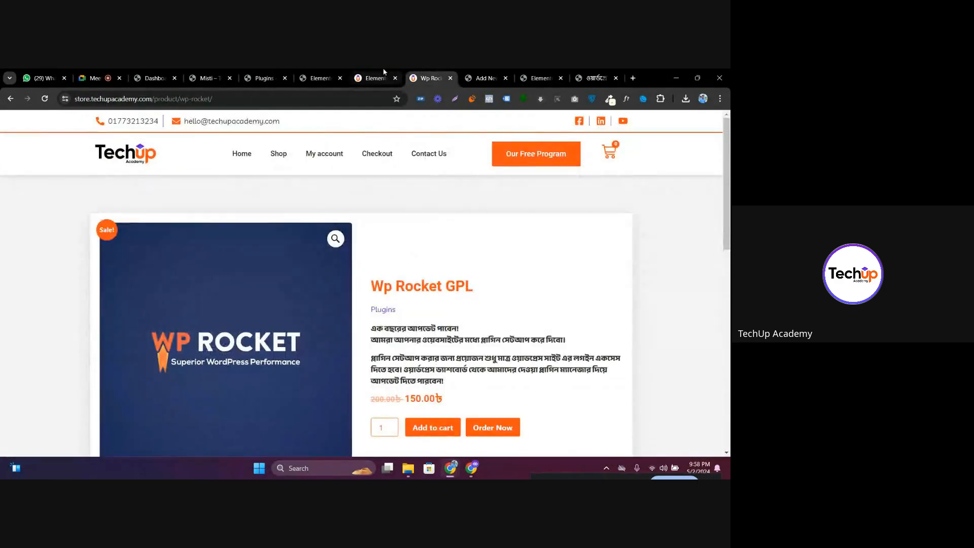
{"action": "left_click", "coordinate": [324, 73]}
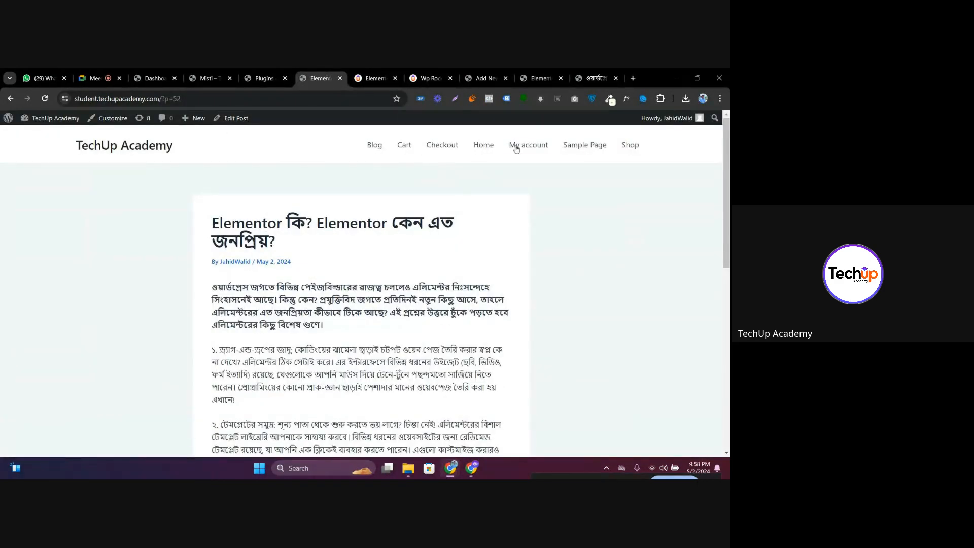
{"action": "left_click", "coordinate": [632, 147]}
{"action": "left_click", "coordinate": [375, 77]}
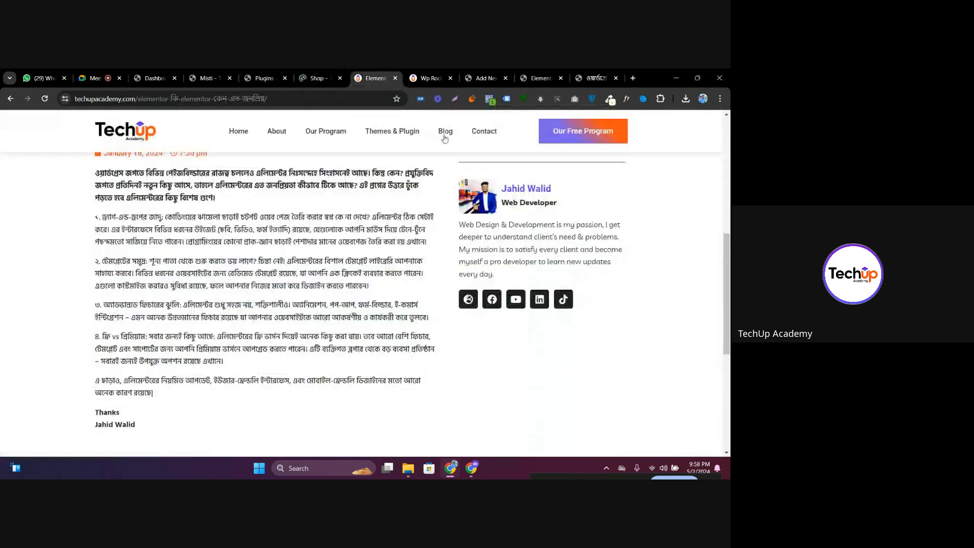
{"action": "left_click_drag", "start_coordinate": [428, 77], "coordinate": [378, 78]}
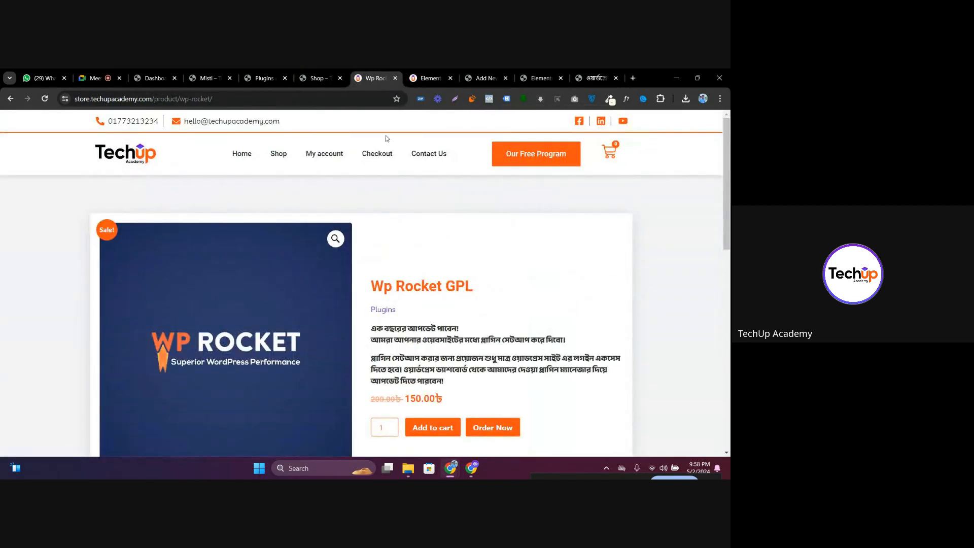
Open the store's Shop page and compare its product cards with the student site's default shop layout
{"action": "left_click", "coordinate": [279, 158]}
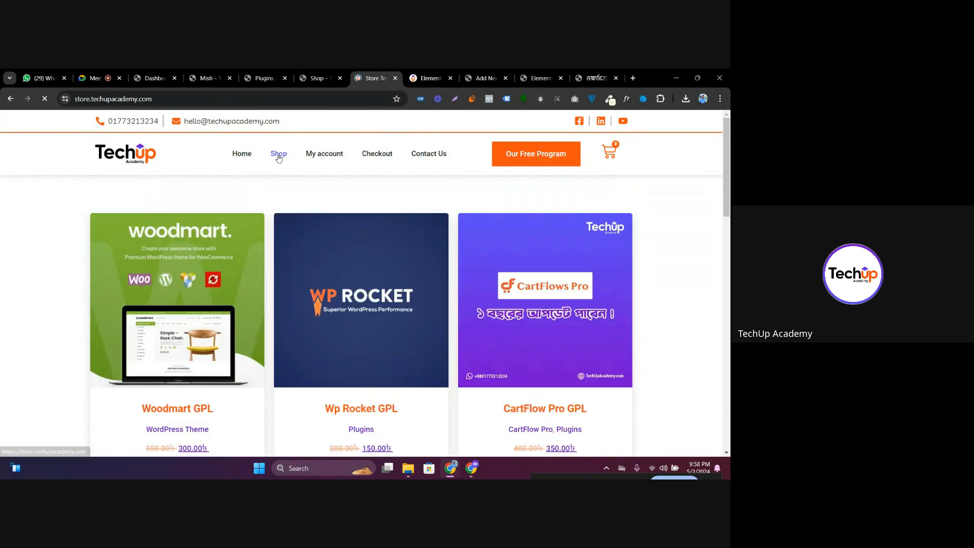
{"action": "scroll", "coordinate": [279, 158], "scroll_direction": "down", "scroll_amount": 1}
{"action": "left_click", "coordinate": [327, 71]}
{"action": "scroll", "coordinate": [284, 235], "scroll_direction": "down", "scroll_amount": 3}
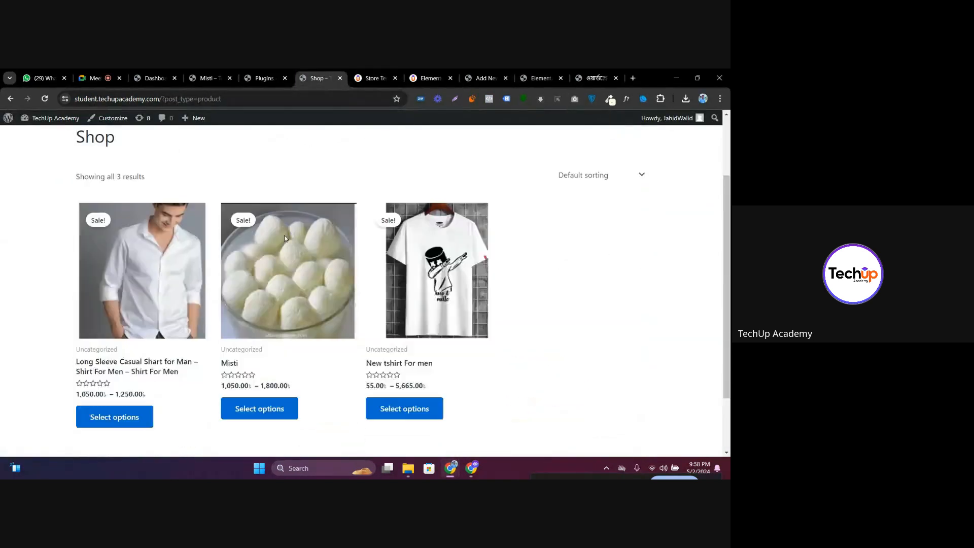
{"action": "left_click", "coordinate": [365, 76]}
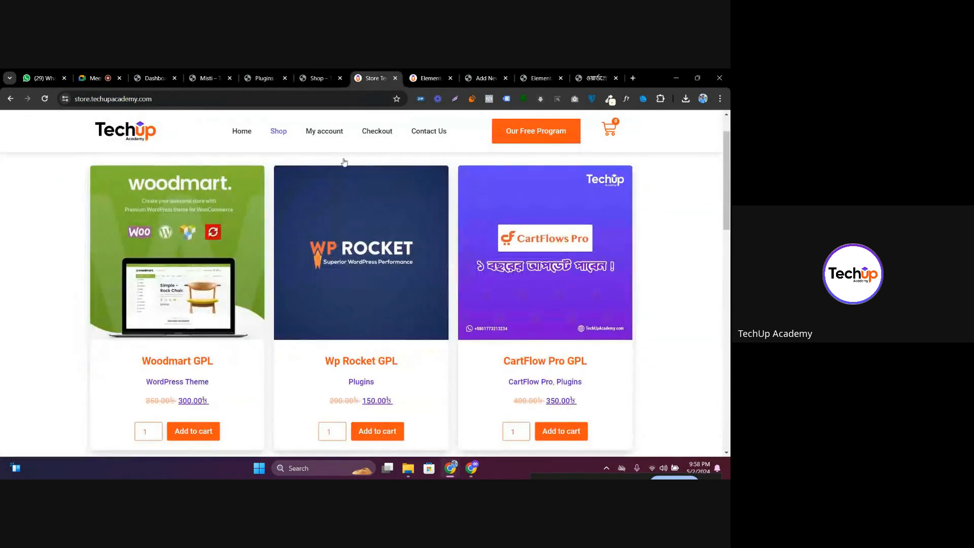
{"action": "scroll", "coordinate": [345, 228], "scroll_direction": "down", "scroll_amount": 2}
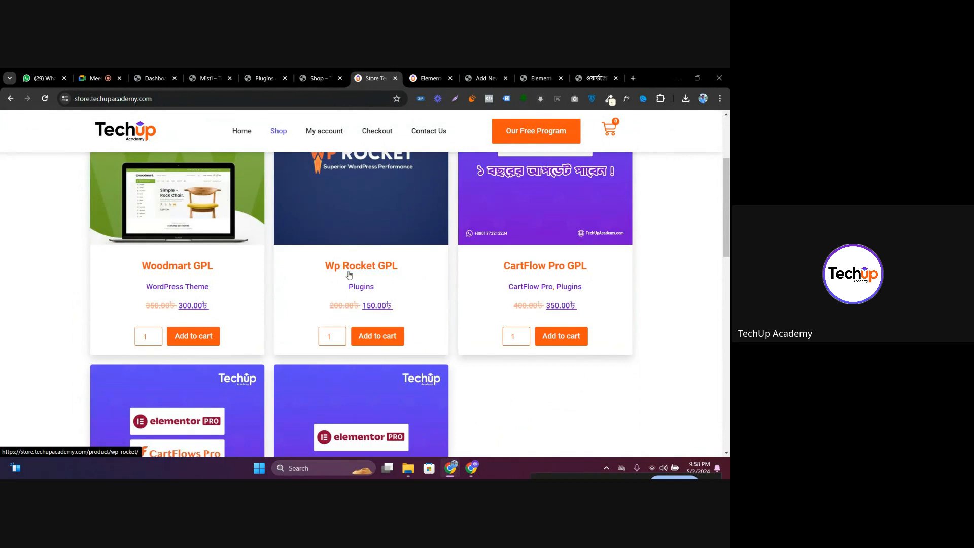
{"action": "scroll", "coordinate": [349, 275], "scroll_direction": "up", "scroll_amount": 2}
{"action": "left_click", "coordinate": [321, 71]}
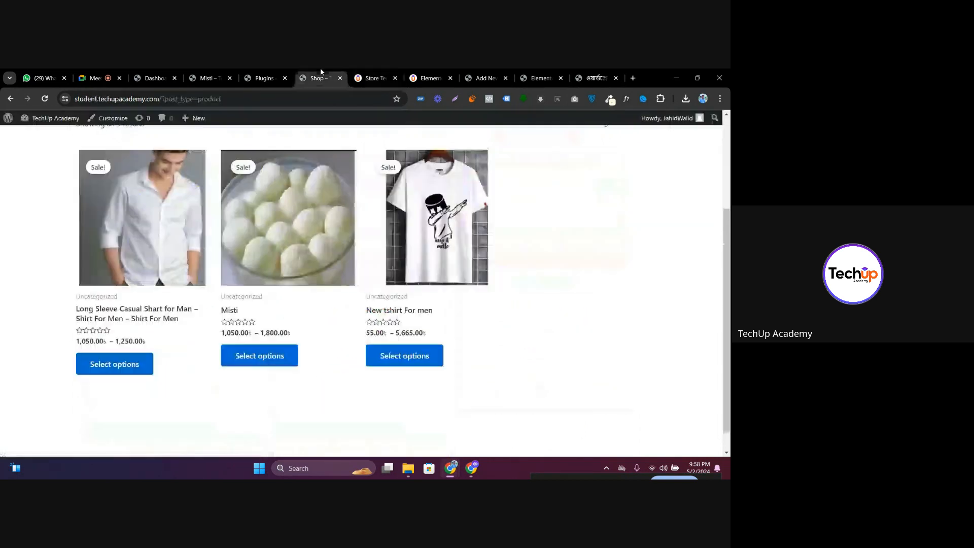
Open the Misti product on the student site and Wp Rocket GPL in the store, and examine the store's product page
{"action": "left_click", "coordinate": [296, 251]}
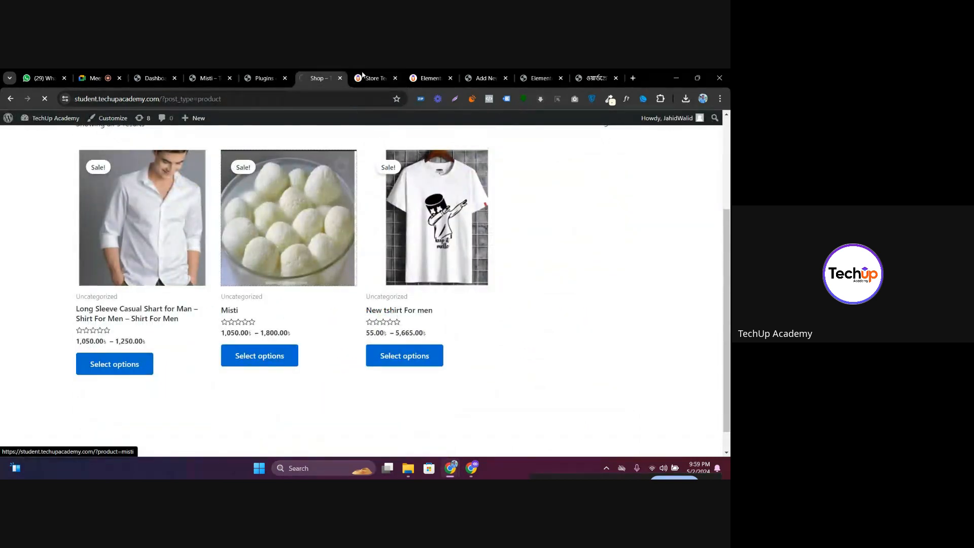
{"action": "left_click", "coordinate": [364, 76]}
{"action": "left_click", "coordinate": [328, 252]}
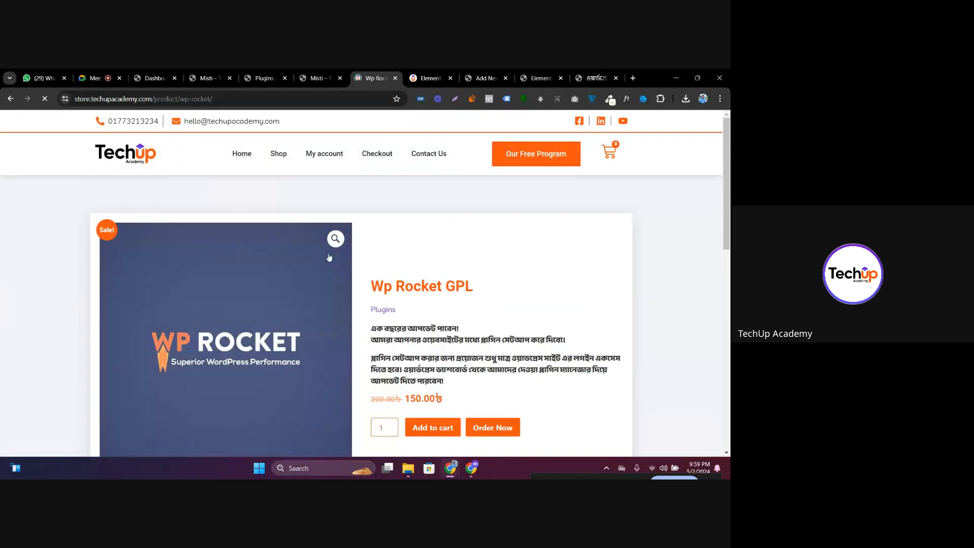
{"action": "scroll", "coordinate": [408, 266], "scroll_direction": "down", "scroll_amount": 5}
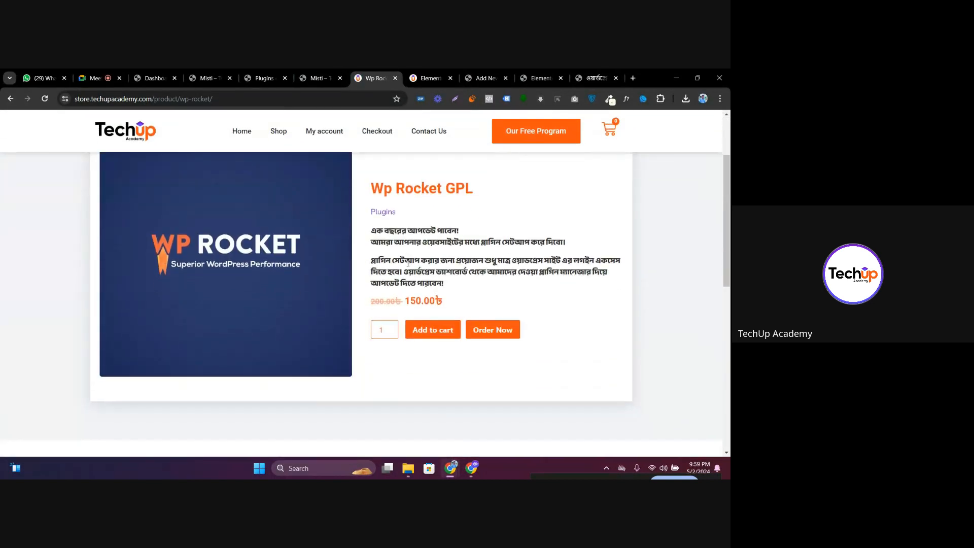
{"action": "scroll", "coordinate": [413, 269], "scroll_direction": "up", "scroll_amount": 4}
{"action": "scroll", "coordinate": [419, 289], "scroll_direction": "up", "scroll_amount": 1}
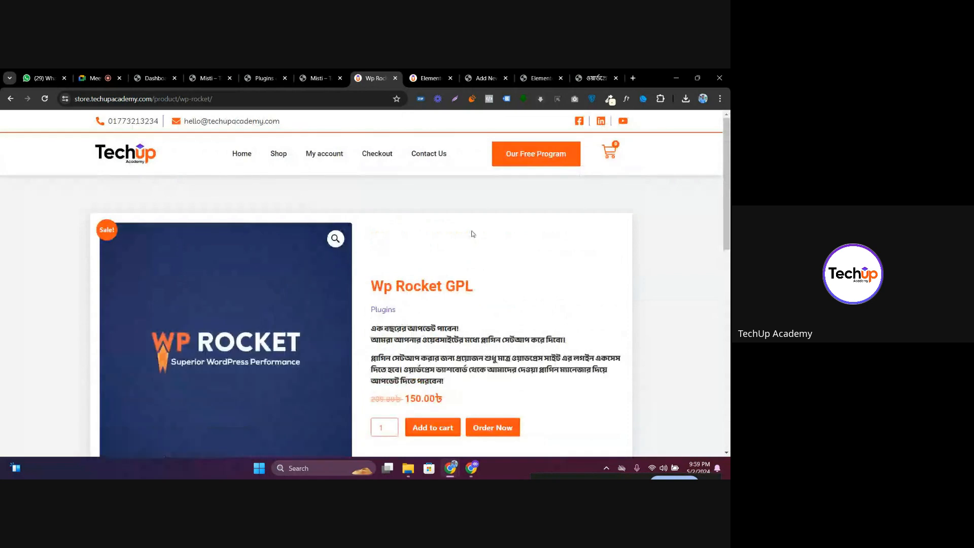
{"action": "scroll", "coordinate": [477, 234], "scroll_direction": "down", "scroll_amount": 5}
{"action": "scroll", "coordinate": [512, 237], "scroll_direction": "down", "scroll_amount": 3}
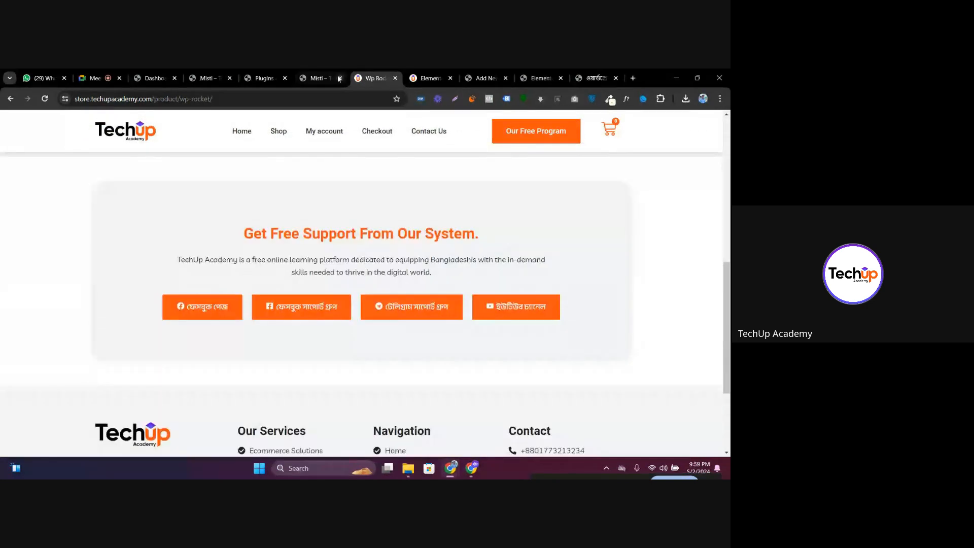
Examine the student site's Misti product page down to the related products and compare it with the Wp Rocket GPL page
{"action": "key", "text": "ctrl+shift+Tab"}
{"action": "scroll", "coordinate": [401, 253], "scroll_direction": "down", "scroll_amount": 5}
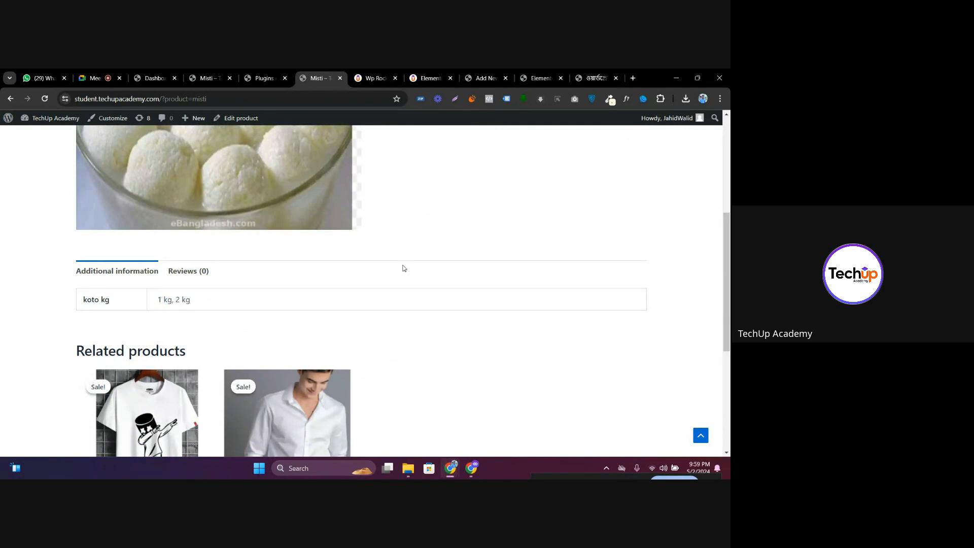
{"action": "scroll", "coordinate": [404, 268], "scroll_direction": "up", "scroll_amount": 5}
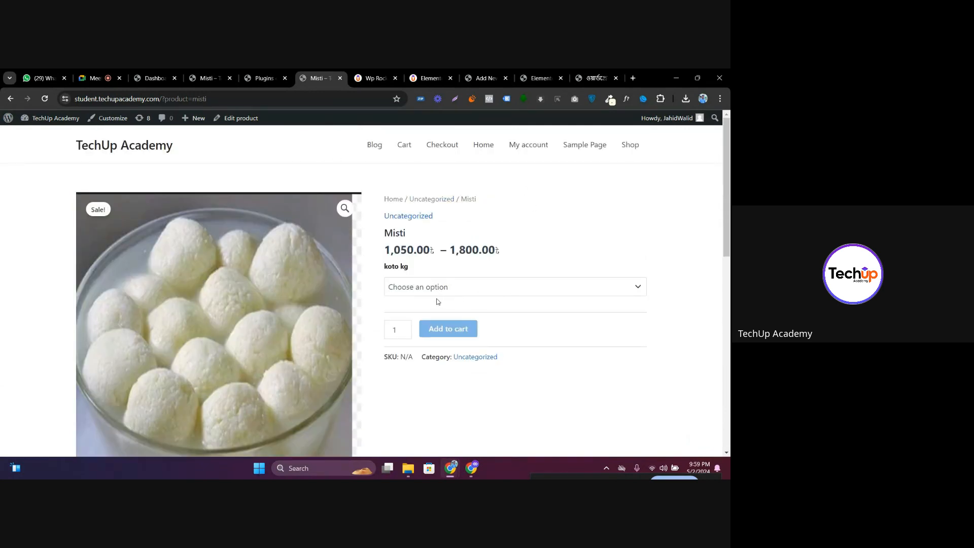
{"action": "left_click", "coordinate": [374, 78]}
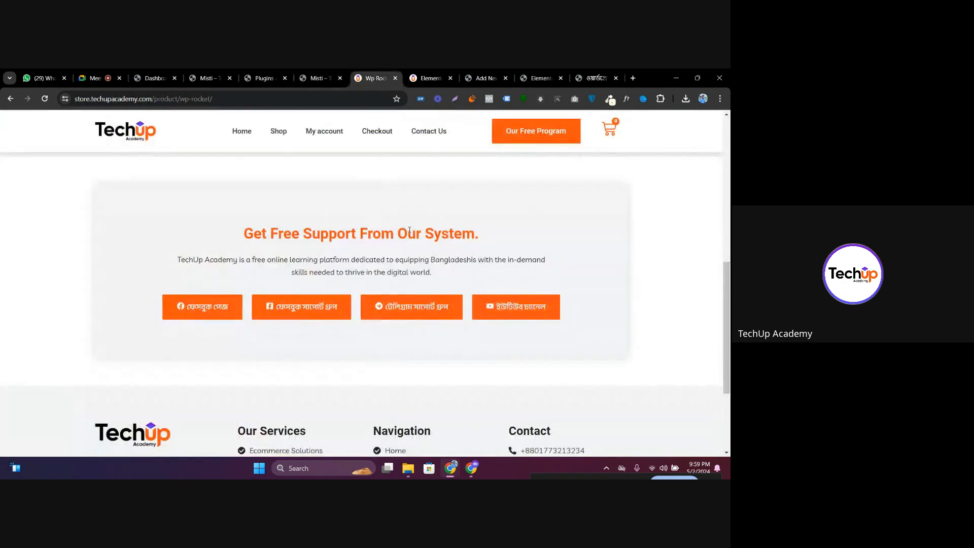
{"action": "scroll", "coordinate": [413, 254], "scroll_direction": "up", "scroll_amount": 10}
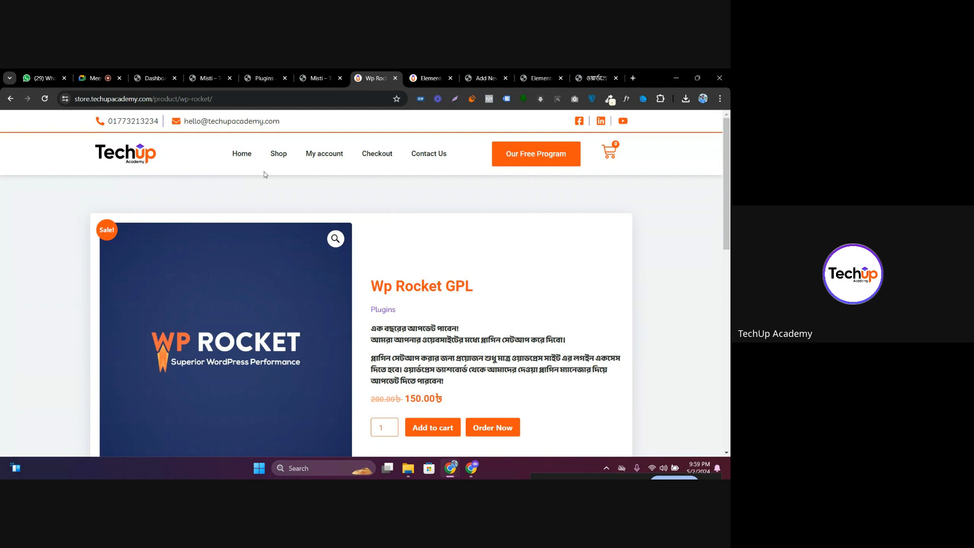
Return both the store and the student site to their Shop pages and review the student site's product grid
{"action": "left_click", "coordinate": [277, 154]}
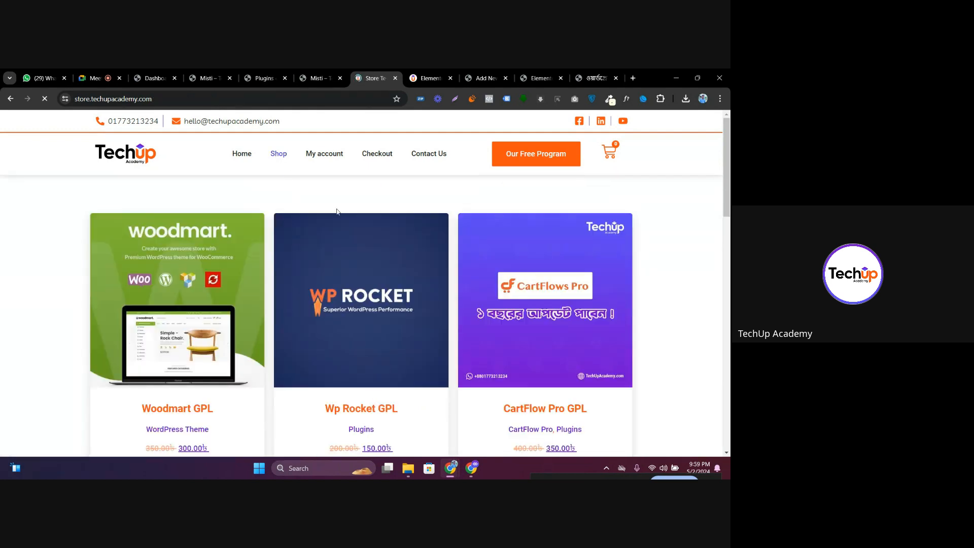
{"action": "scroll", "coordinate": [338, 213], "scroll_direction": "down", "scroll_amount": 6}
{"action": "left_click", "coordinate": [324, 77]}
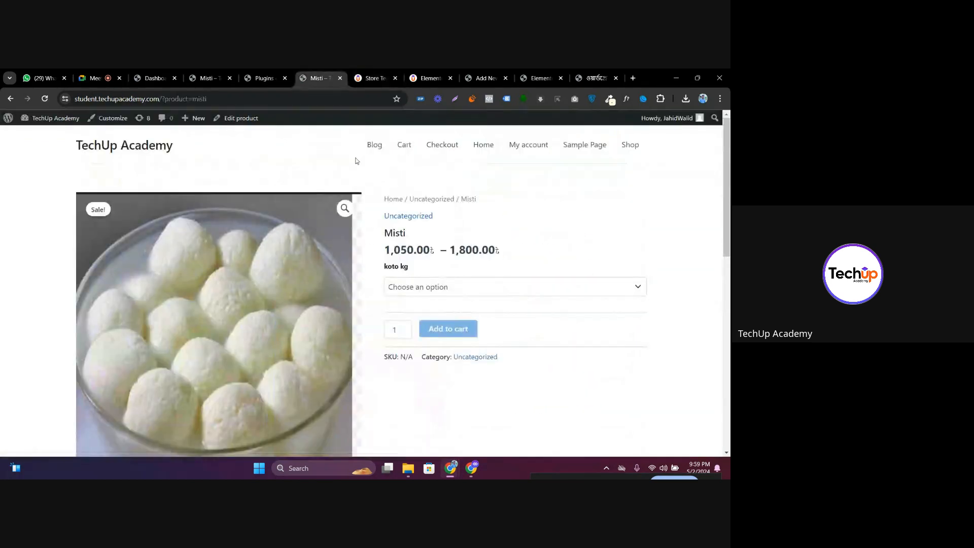
{"action": "left_click", "coordinate": [626, 148]}
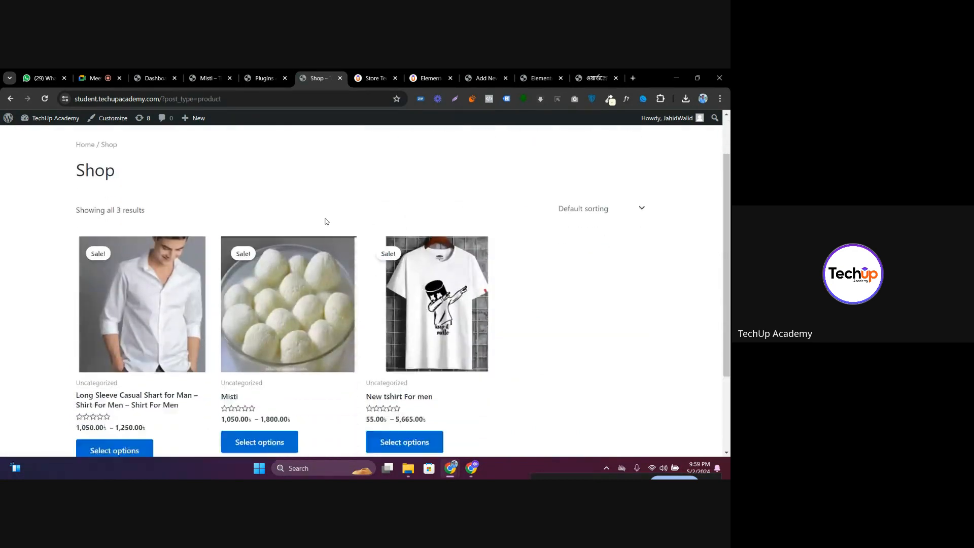
{"action": "scroll", "coordinate": [326, 220], "scroll_direction": "down", "scroll_amount": 3}
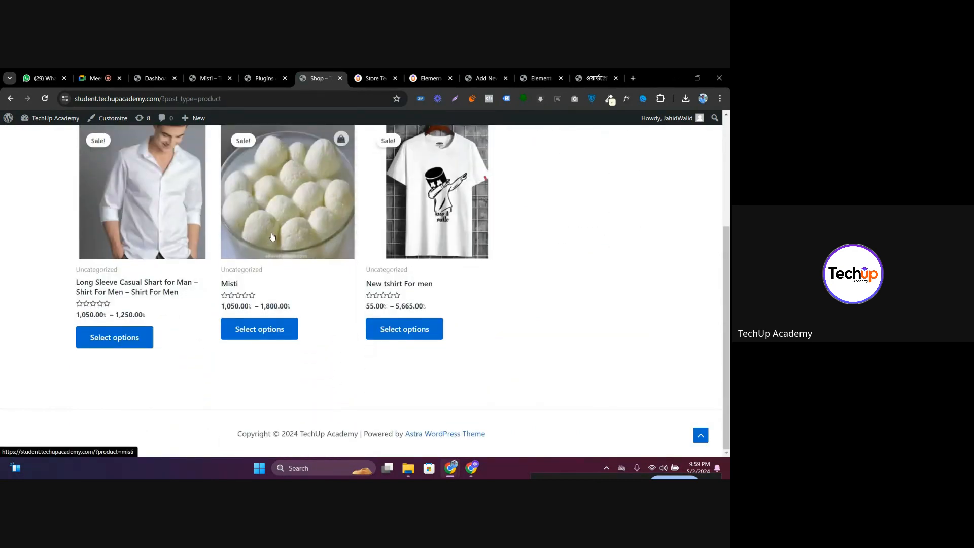
Review the store's full custom product grid and check it against the student site's shop listing again
{"action": "left_click", "coordinate": [369, 78]}
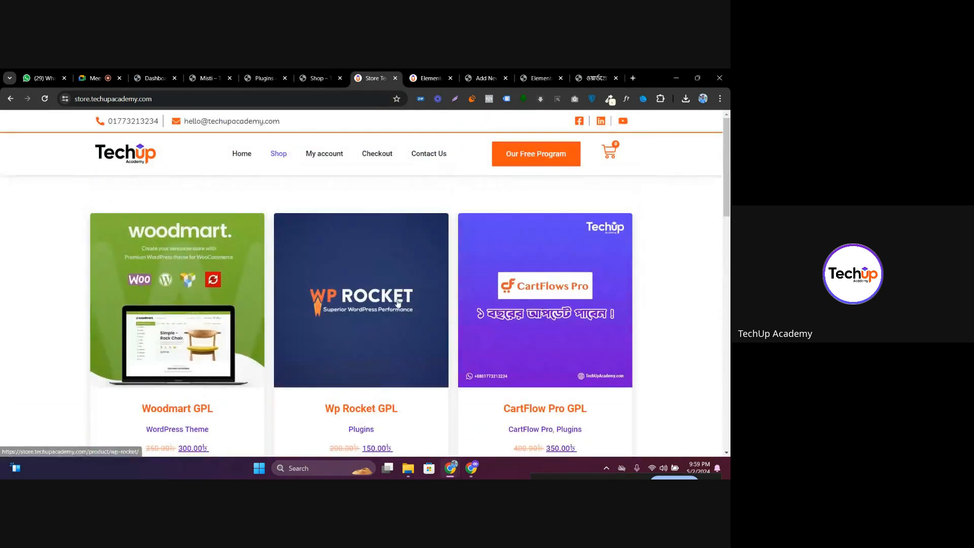
{"action": "scroll", "coordinate": [356, 269], "scroll_direction": "down", "scroll_amount": 7}
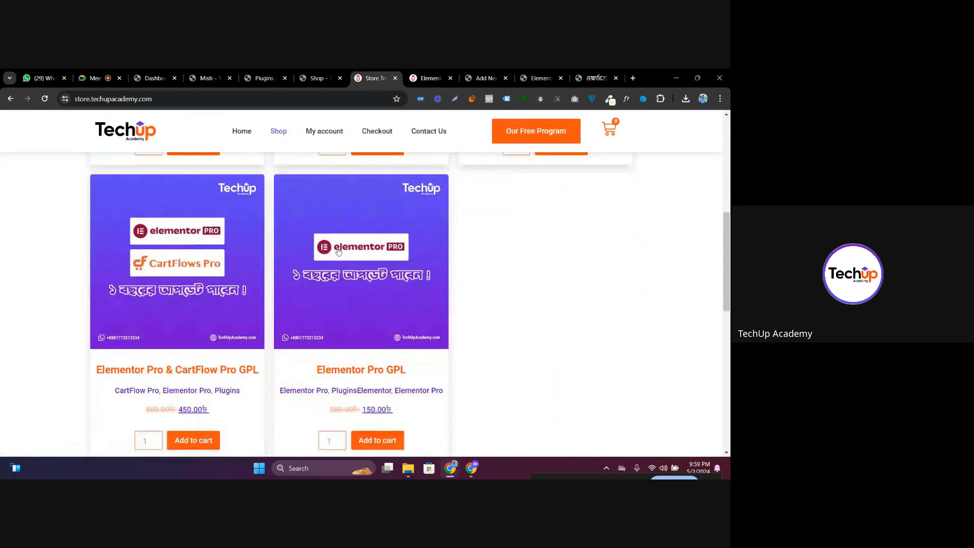
{"action": "scroll", "coordinate": [338, 251], "scroll_direction": "up", "scroll_amount": 7}
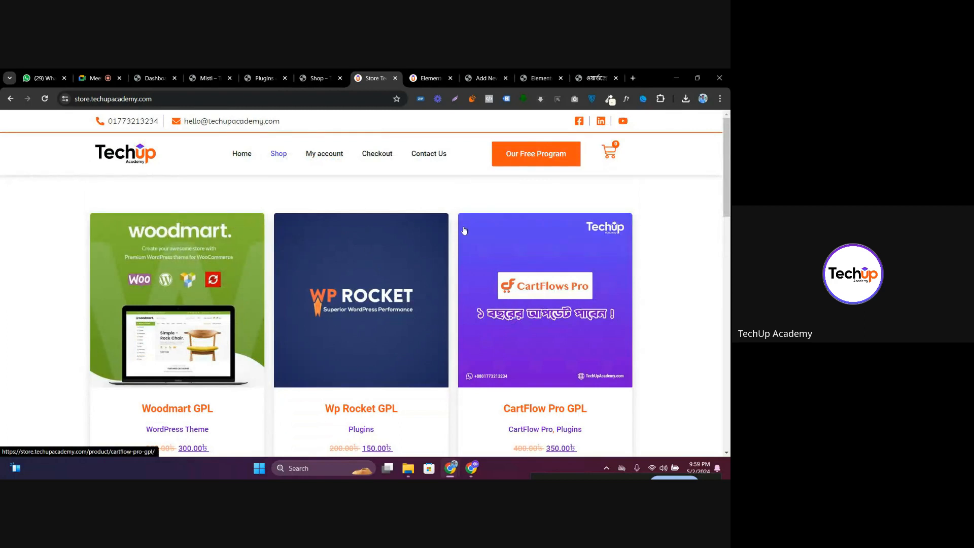
{"action": "scroll", "coordinate": [463, 231], "scroll_direction": "down", "scroll_amount": 2}
{"action": "left_click", "coordinate": [317, 78]}
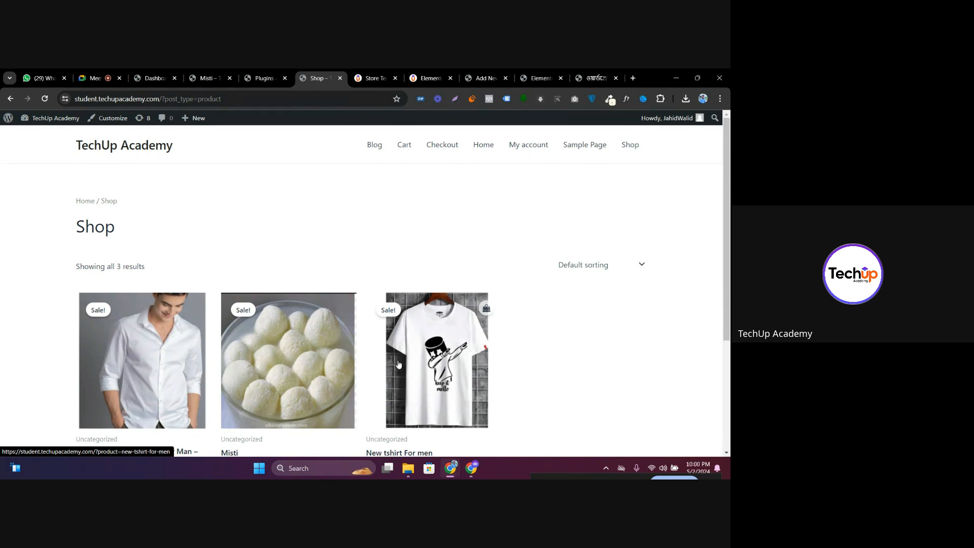
{"action": "scroll", "coordinate": [324, 325], "scroll_direction": "down", "scroll_amount": 1}
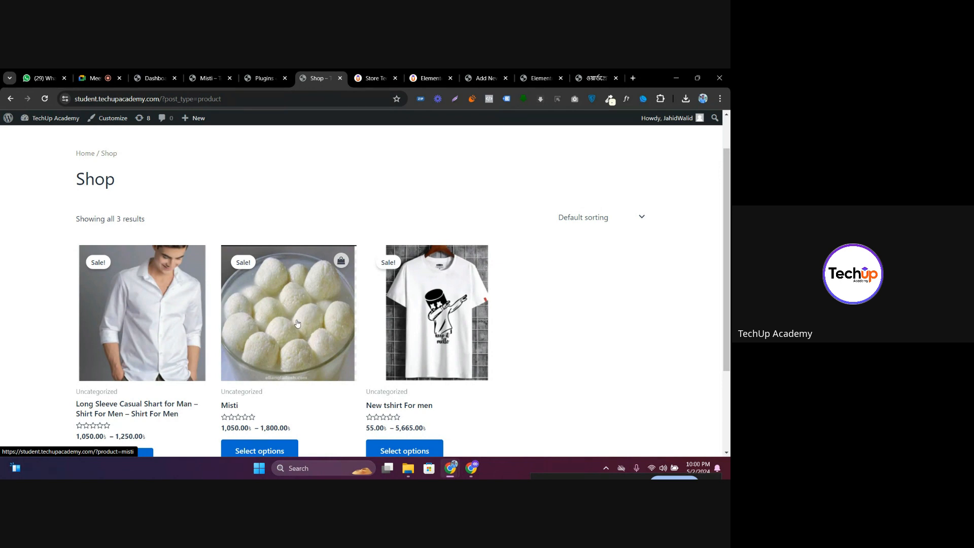
Visit the student site's Misti product page, its Blog page and the Elementor post to review their default layouts
{"action": "left_click", "coordinate": [315, 310]}
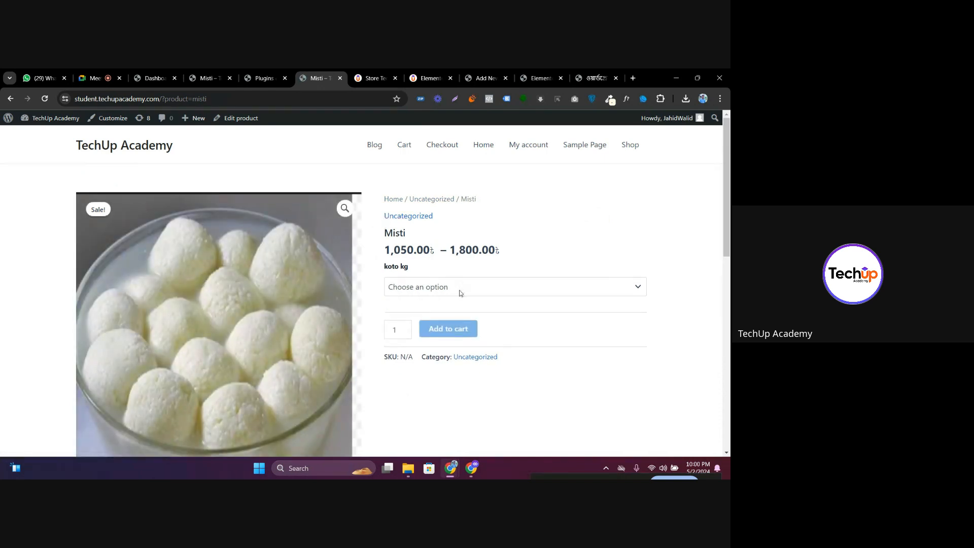
{"action": "left_click", "coordinate": [375, 144]}
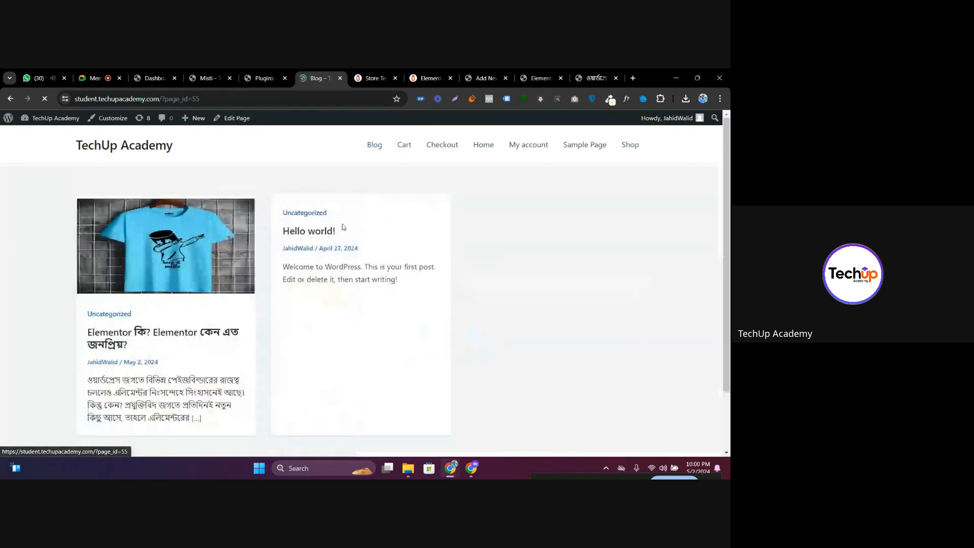
{"action": "scroll", "coordinate": [253, 233], "scroll_direction": "down", "scroll_amount": 1}
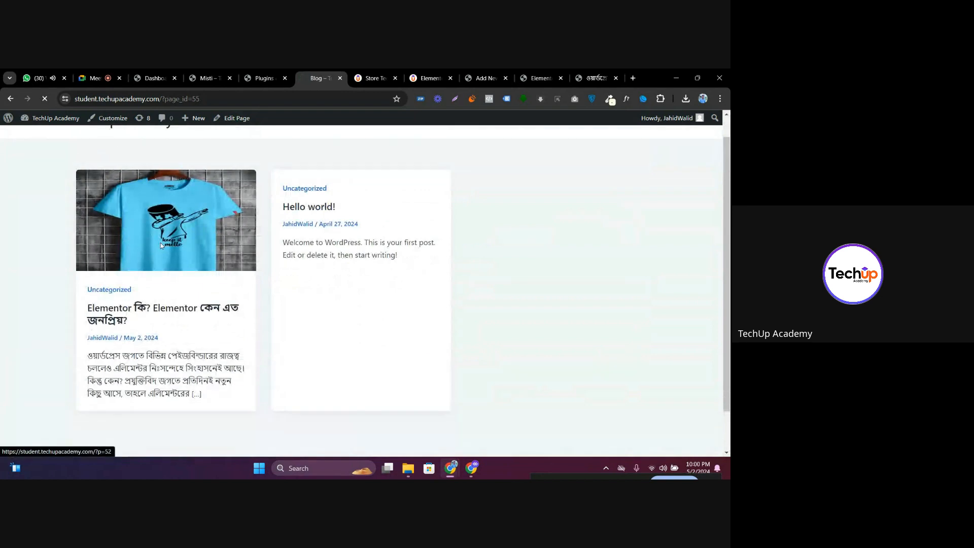
{"action": "left_click", "coordinate": [160, 244]}
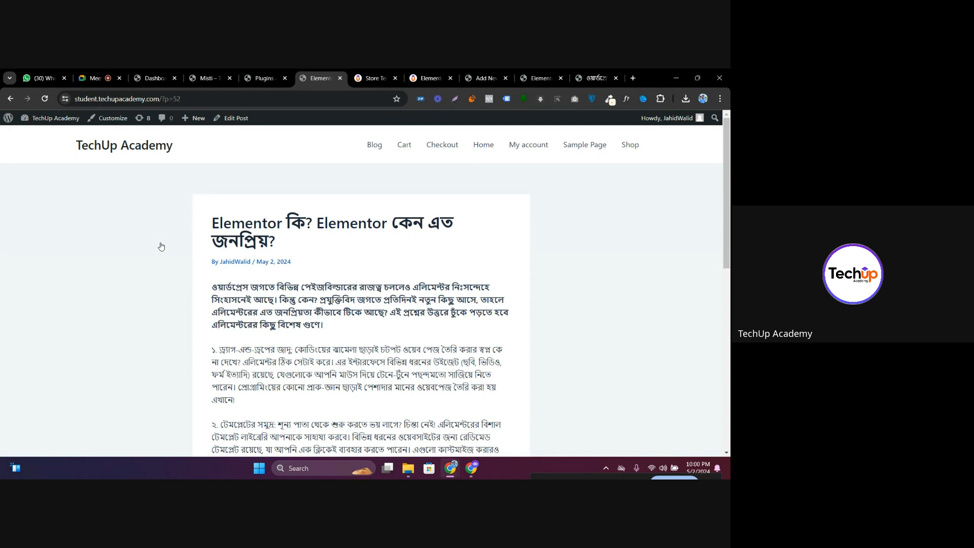
Switch to the TechUp store tab and open the main TechUp Academy homepage from the store's header
{"action": "left_click", "coordinate": [378, 78]}
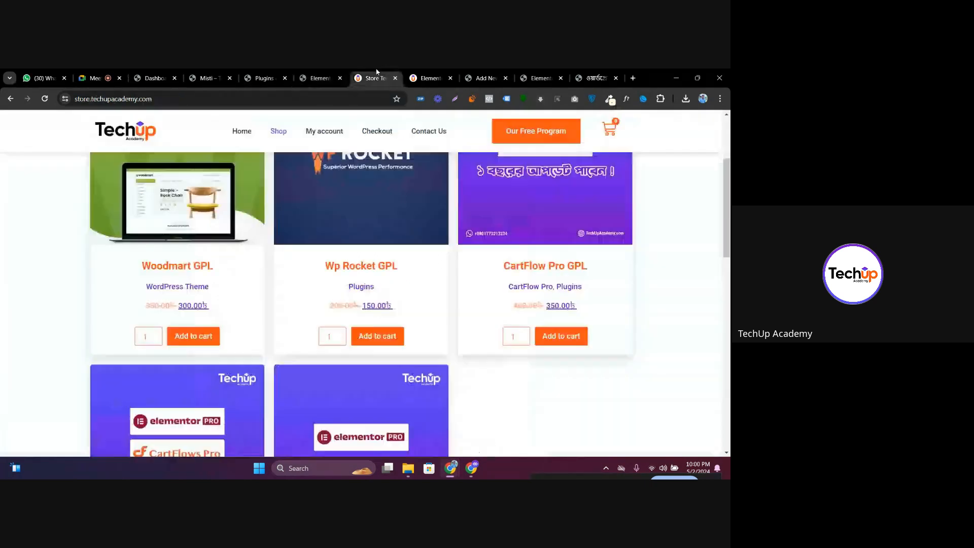
{"action": "scroll", "coordinate": [284, 203], "scroll_direction": "up", "scroll_amount": 3}
{"action": "left_click", "coordinate": [118, 155]}
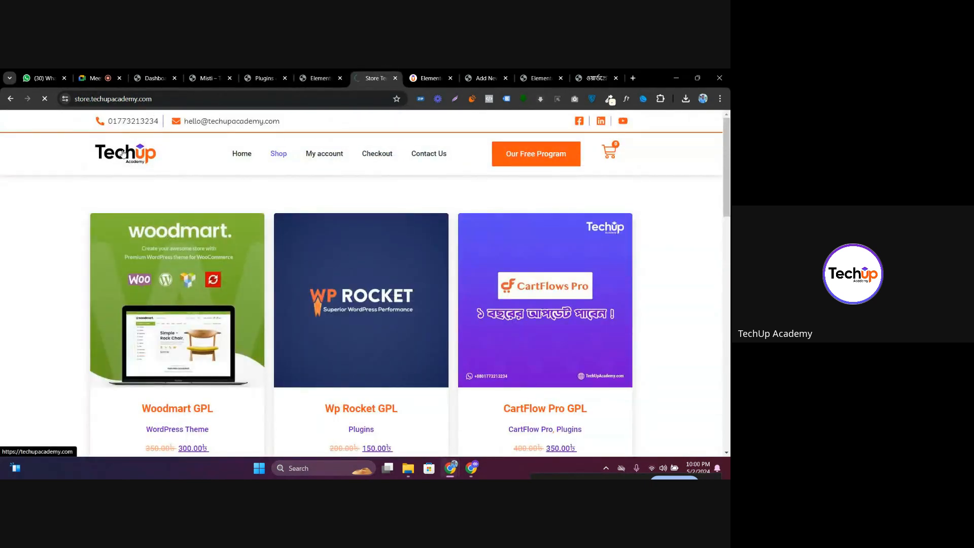
Review the TechUp Academy homepage, open its Blog page and place that tab beside the student site's dashboard
{"action": "scroll", "coordinate": [218, 182], "scroll_direction": "down", "scroll_amount": 10}
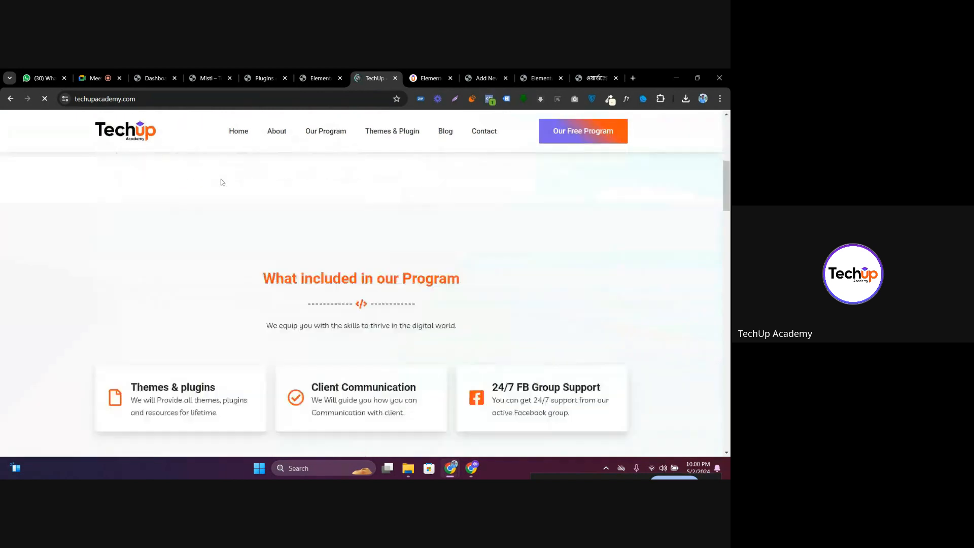
{"action": "scroll", "coordinate": [221, 184], "scroll_direction": "up", "scroll_amount": 3}
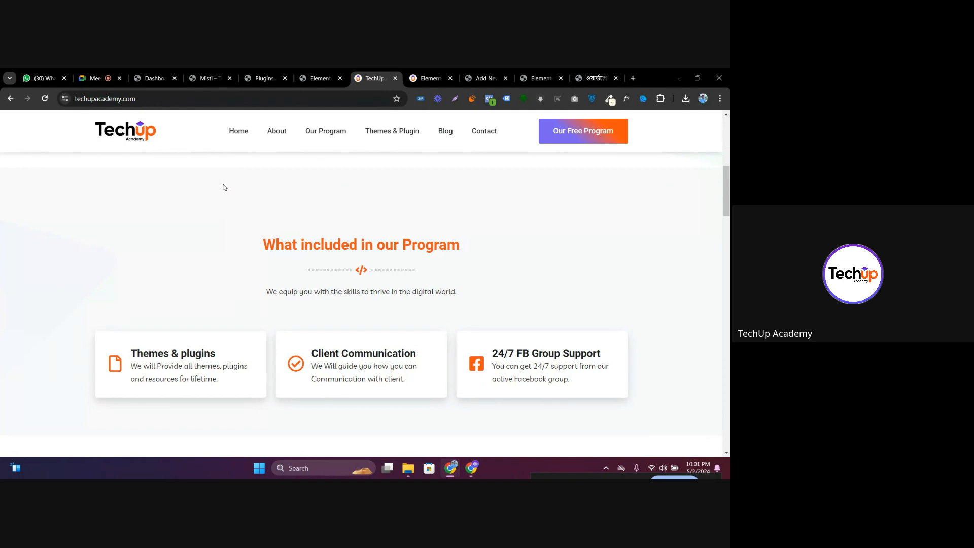
{"action": "left_click", "coordinate": [440, 133]}
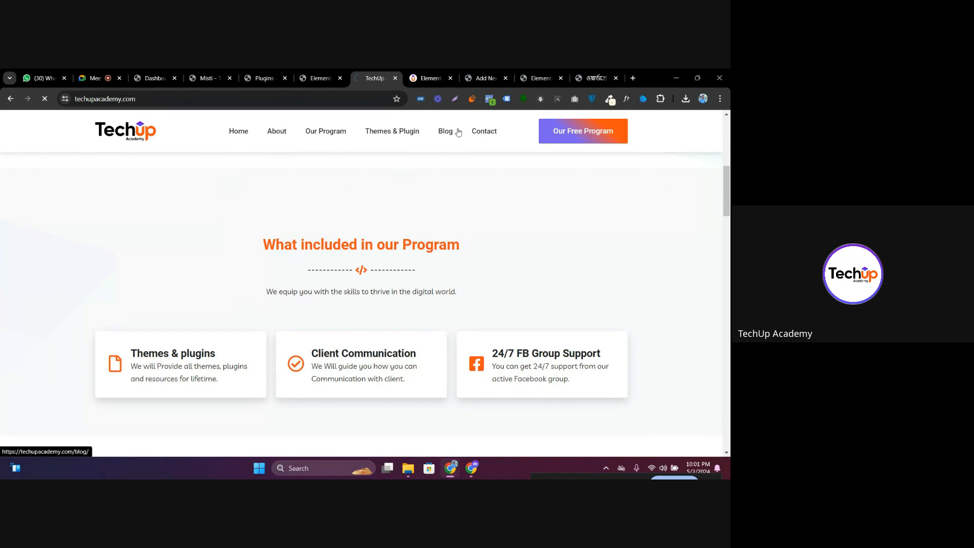
{"action": "left_click_drag", "start_coordinate": [373, 77], "coordinate": [216, 72]}
{"action": "left_click", "coordinate": [155, 76]}
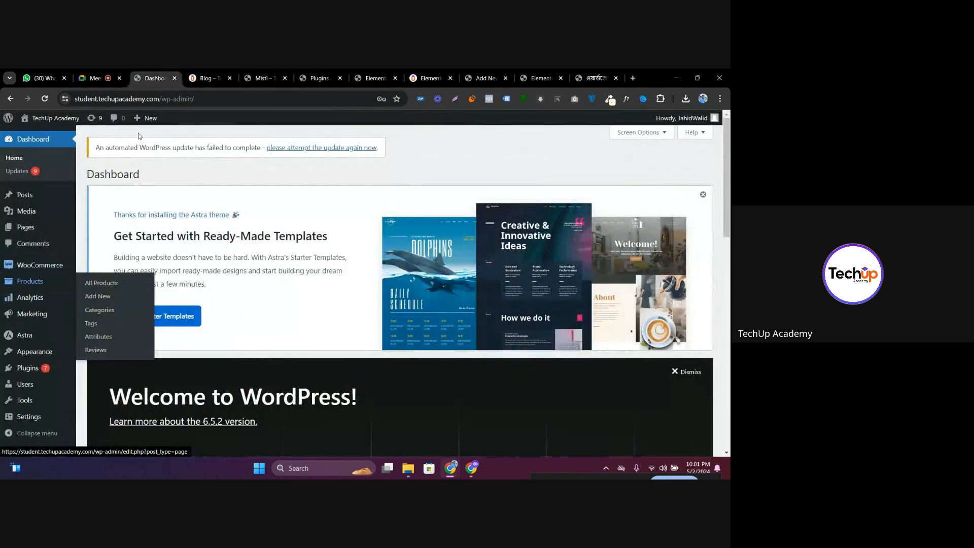
Return to the main site's Blog page, review its custom listing and open the post about why websites need SEO
{"action": "left_click", "coordinate": [95, 78]}
{"action": "left_click", "coordinate": [277, 440]}
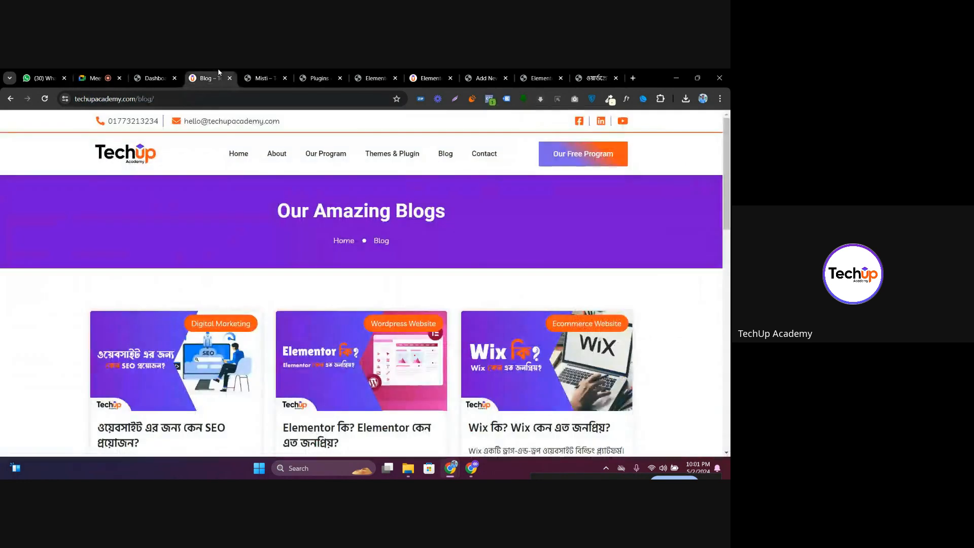
{"action": "left_click", "coordinate": [222, 72]}
{"action": "mouse_move", "coordinate": [252, 72]}
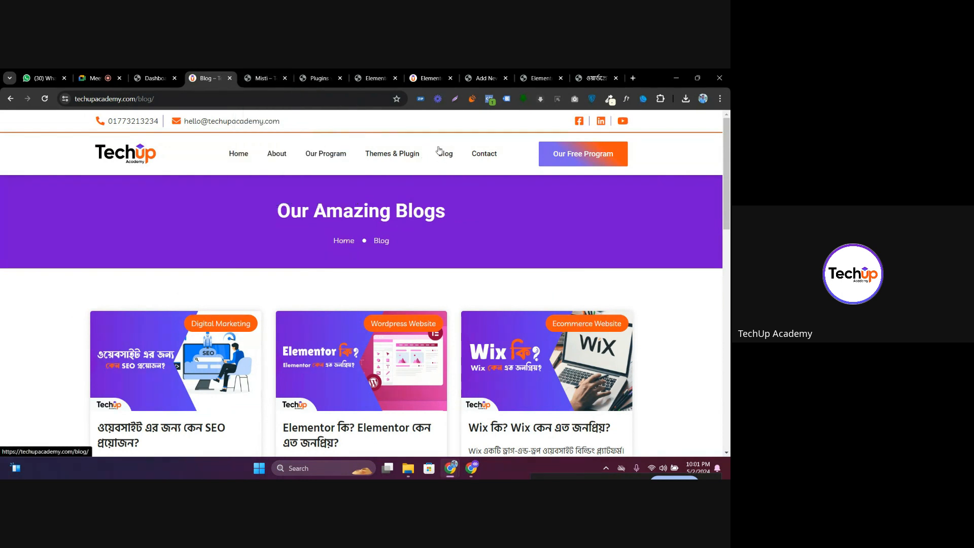
{"action": "scroll", "coordinate": [158, 243], "scroll_direction": "down", "scroll_amount": 3}
{"action": "left_click", "coordinate": [159, 243]}
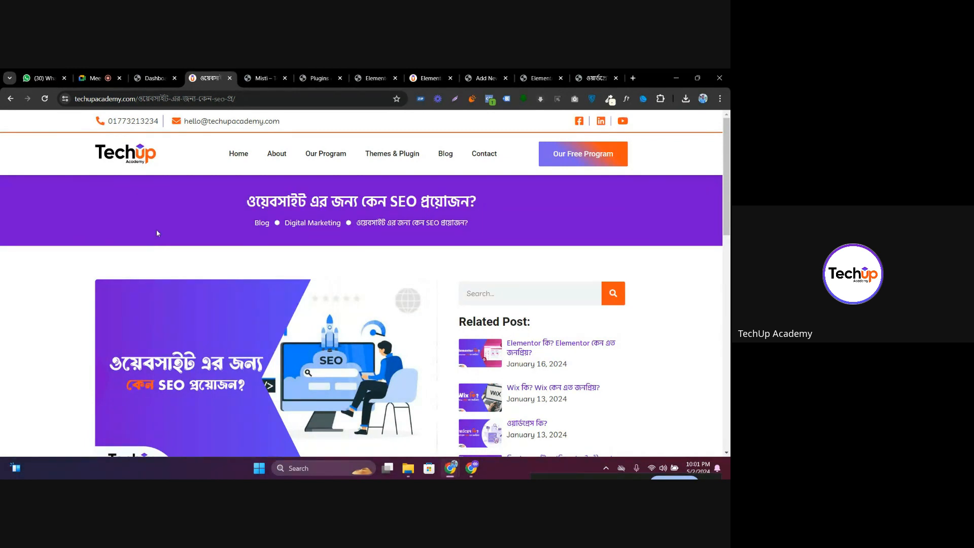
Open the student site's installed plugins and activate the PRO Elements plugin
{"action": "left_click", "coordinate": [138, 78]}
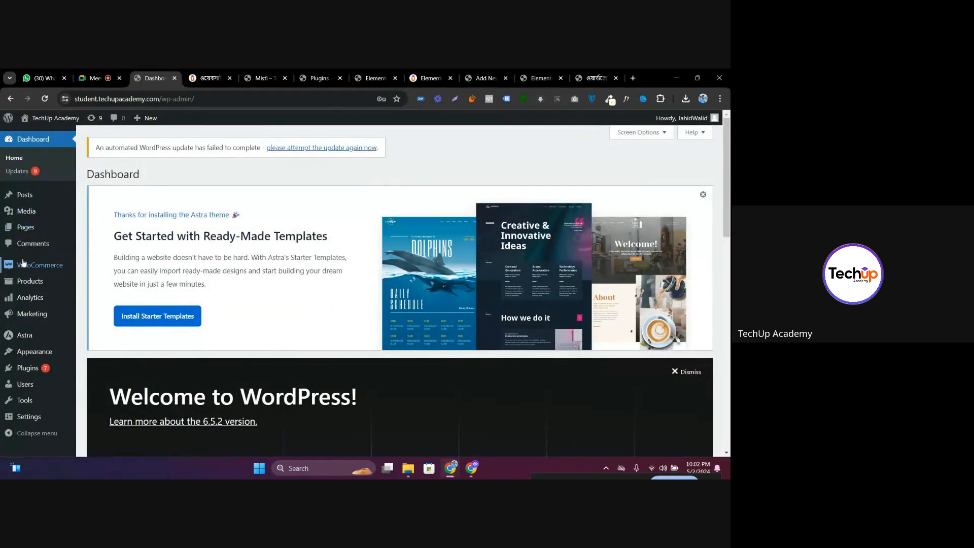
{"action": "scroll", "coordinate": [30, 265], "scroll_direction": "down", "scroll_amount": 1}
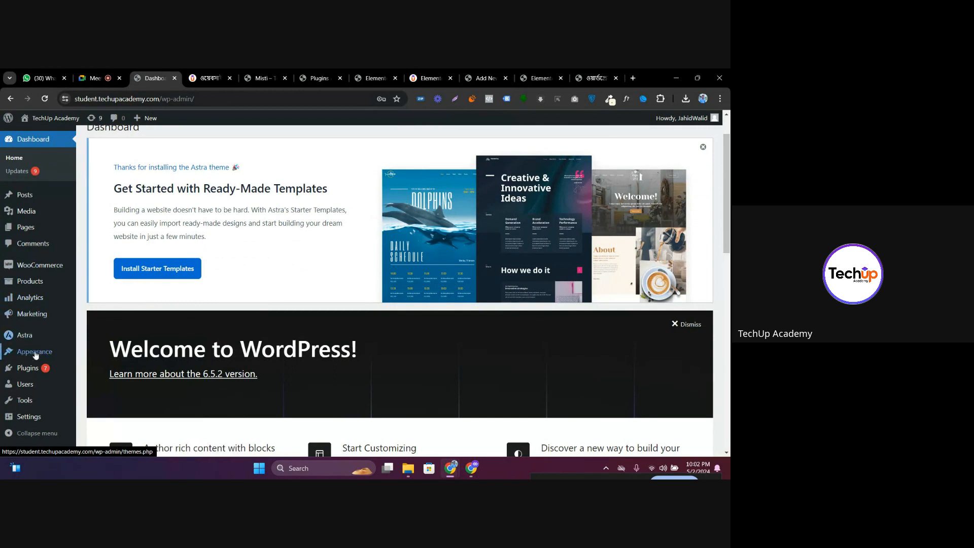
{"action": "mouse_move", "coordinate": [30, 369]}
{"action": "left_click", "coordinate": [96, 369]}
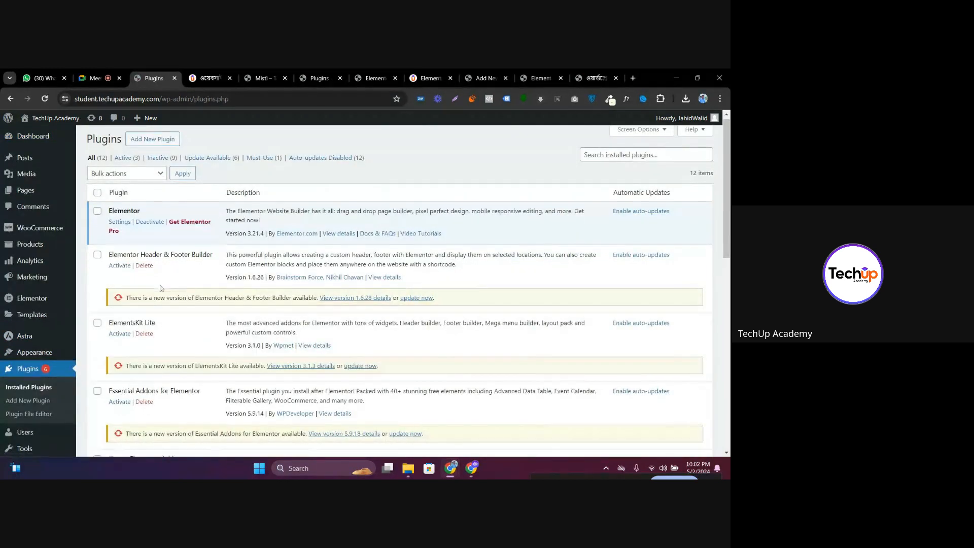
{"action": "scroll", "coordinate": [161, 288], "scroll_direction": "down", "scroll_amount": 5}
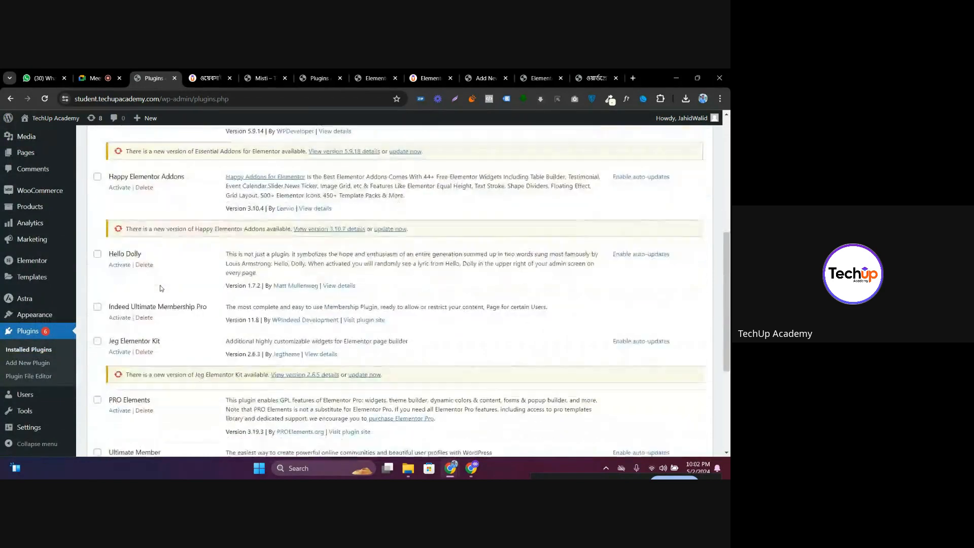
{"action": "scroll", "coordinate": [161, 288], "scroll_direction": "down", "scroll_amount": 4}
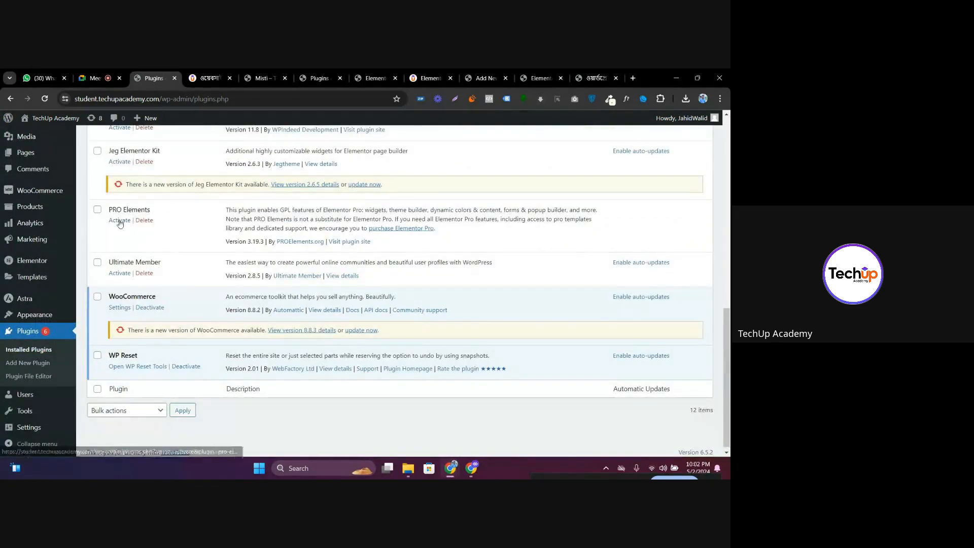
{"action": "left_click", "coordinate": [119, 222]}
{"action": "scroll", "coordinate": [269, 333], "scroll_direction": "up", "scroll_amount": 9}
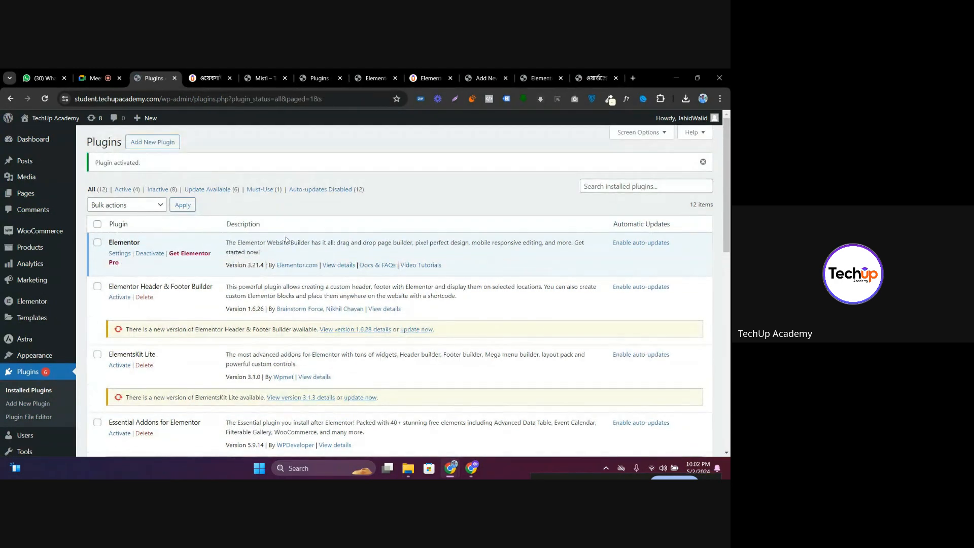
Open Elementor's Theme Builder on the student site, exit to the dashboard and reopen the Theme Builder
{"action": "mouse_move", "coordinate": [37, 301]}
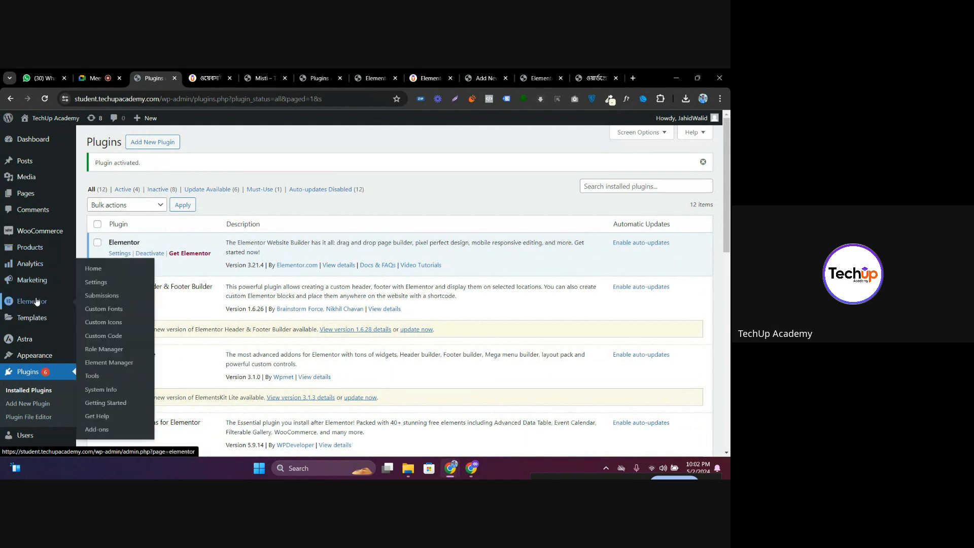
{"action": "mouse_move", "coordinate": [34, 320]}
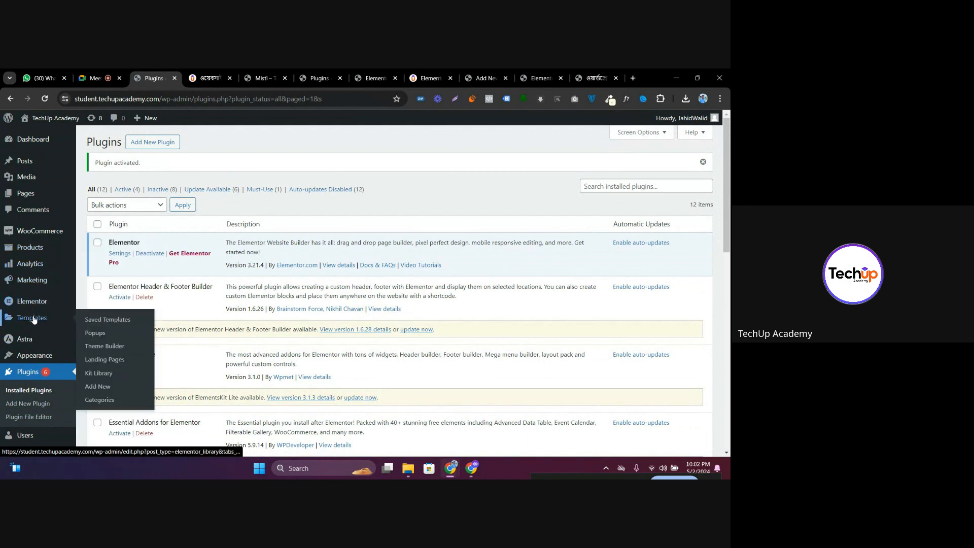
{"action": "left_click", "coordinate": [111, 350]}
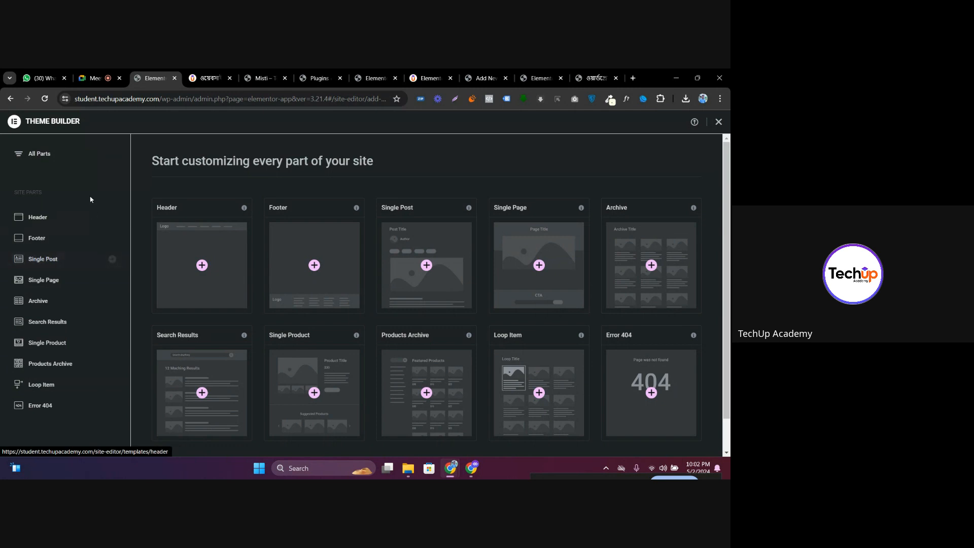
{"action": "left_click", "coordinate": [720, 122]}
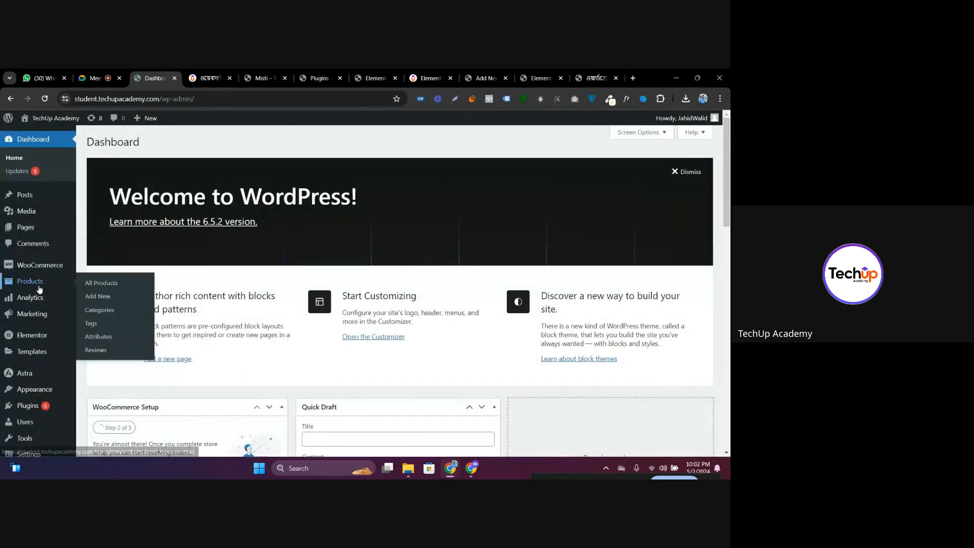
{"action": "mouse_move", "coordinate": [34, 339]}
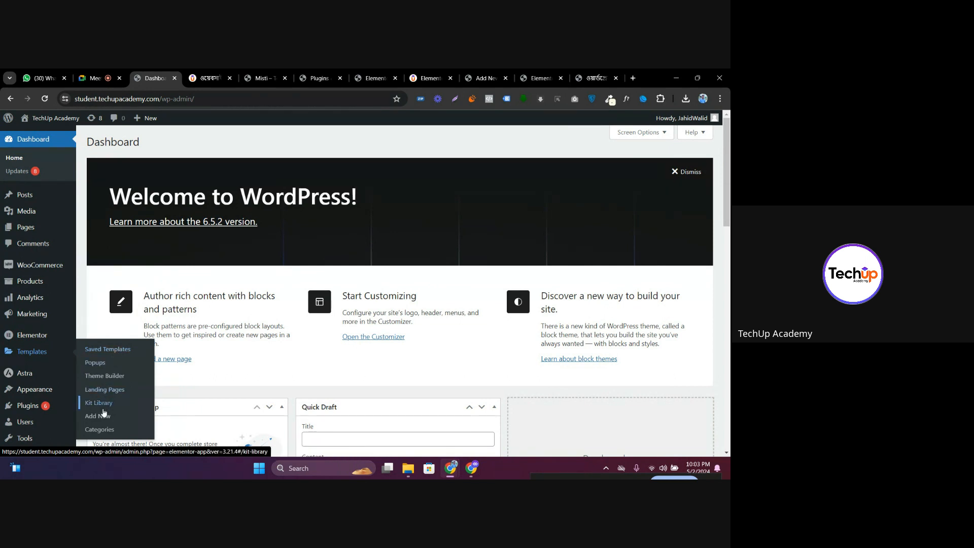
{"action": "left_click", "coordinate": [112, 381]}
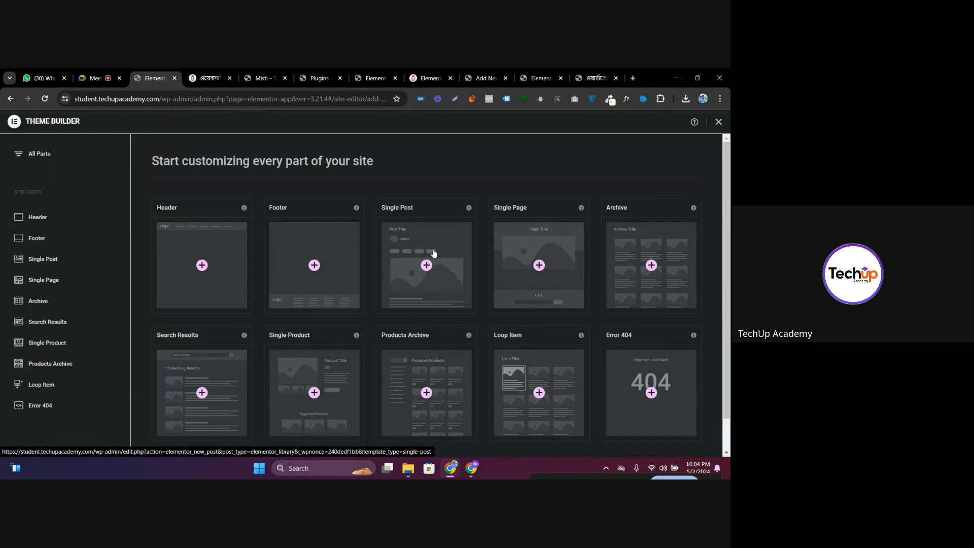
Review the custom layout of the main site's SEO post and return to the student site's Theme Builder
{"action": "left_click", "coordinate": [216, 78]}
{"action": "scroll", "coordinate": [354, 282], "scroll_direction": "down", "scroll_amount": 10}
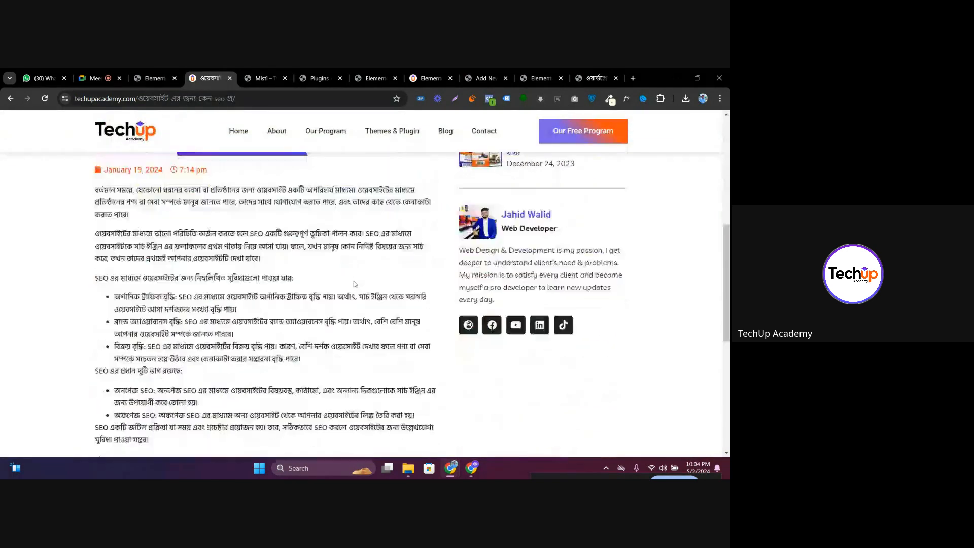
{"action": "scroll", "coordinate": [278, 212], "scroll_direction": "down", "scroll_amount": 3}
{"action": "left_click", "coordinate": [152, 78]}
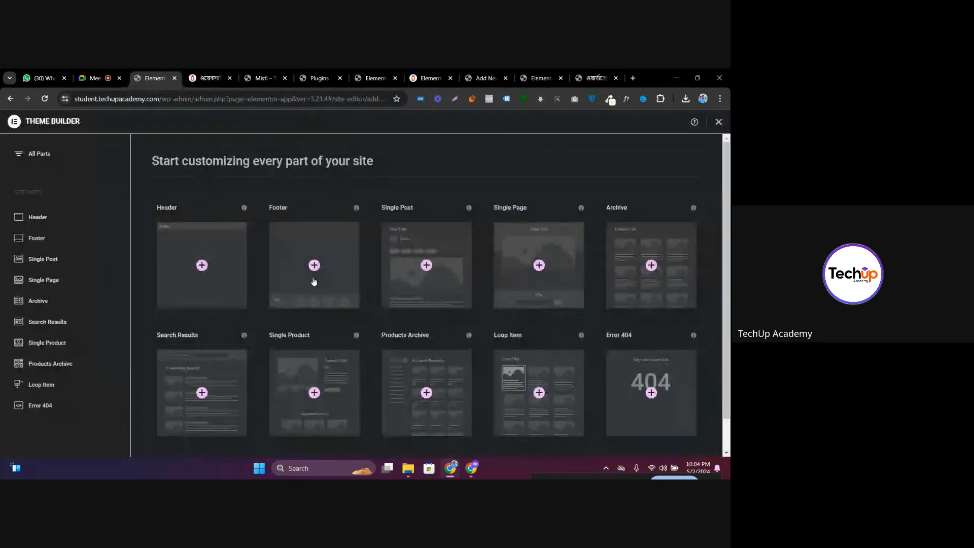
Review the default layout of the student site's Misti product page and go back to the Theme Builder
{"action": "left_click", "coordinate": [318, 78]}
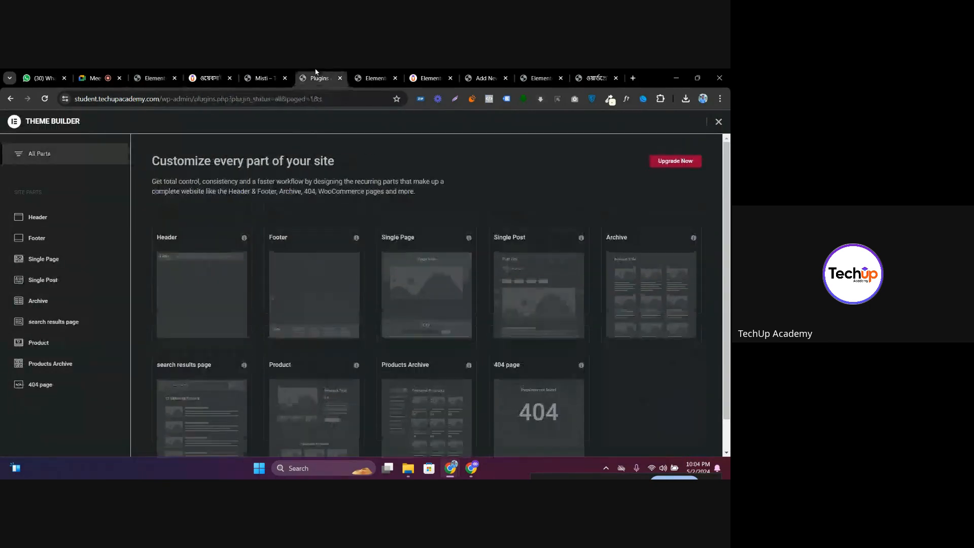
{"action": "left_click", "coordinate": [273, 79]}
{"action": "scroll", "coordinate": [416, 218], "scroll_direction": "down", "scroll_amount": 1}
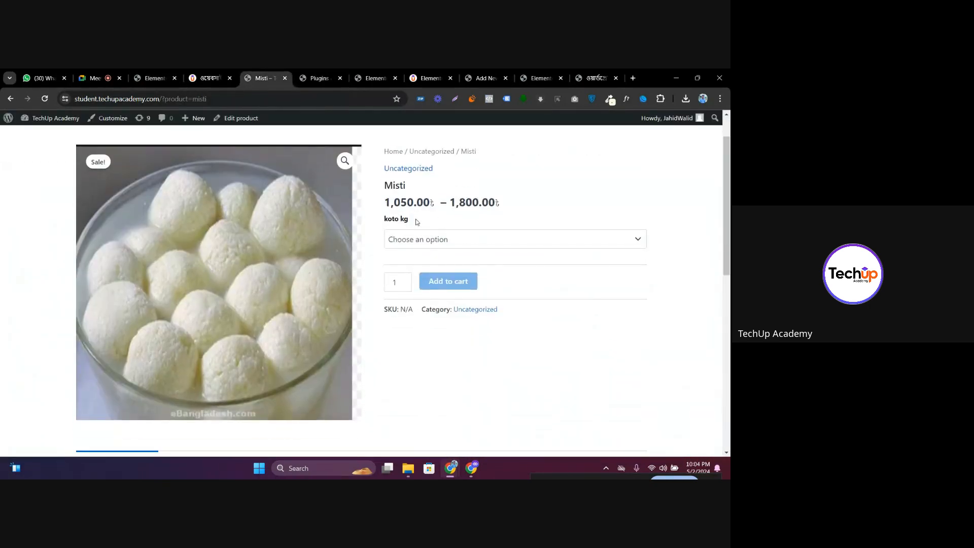
{"action": "scroll", "coordinate": [376, 315], "scroll_direction": "down", "scroll_amount": 5}
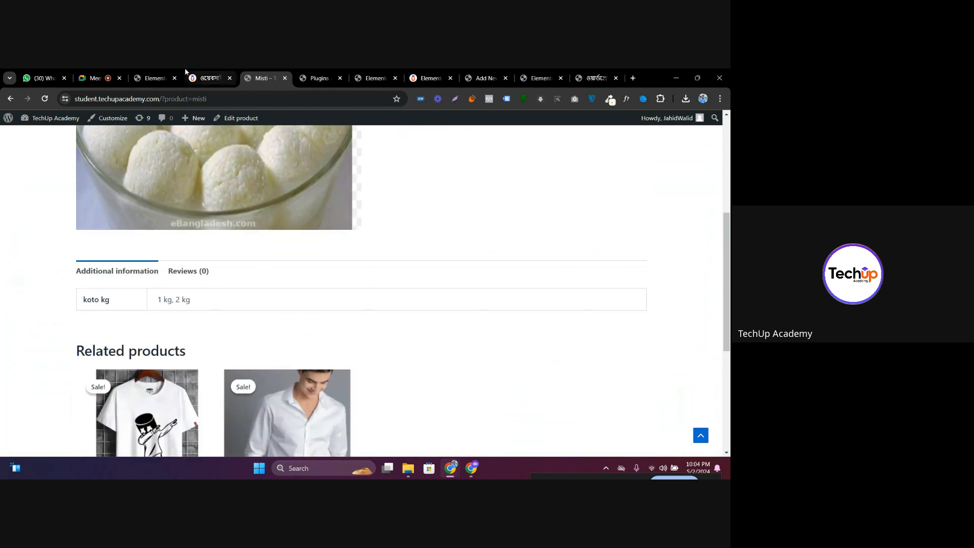
{"action": "left_click", "coordinate": [208, 78]}
{"action": "left_click", "coordinate": [158, 76]}
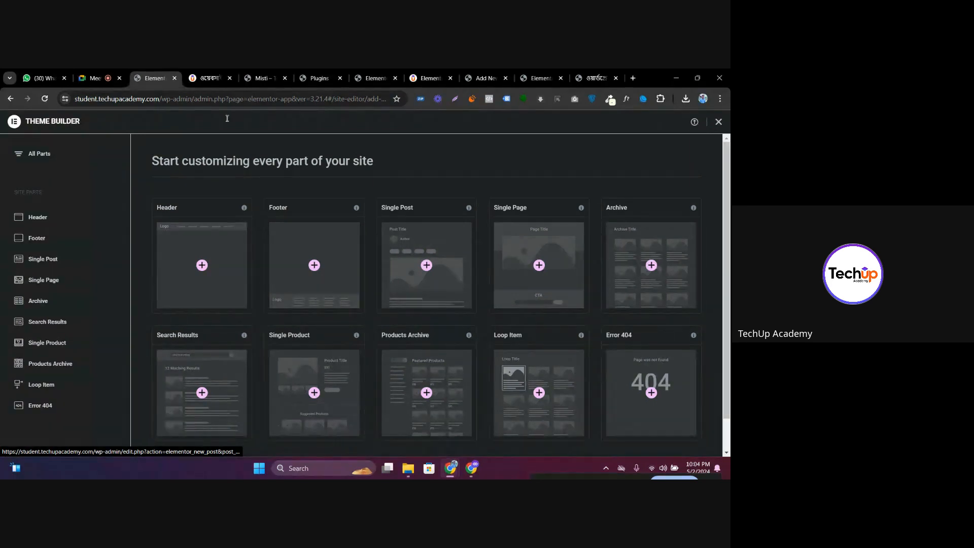
Compare the SEO post with the Misti product page again and place the Misti tab beside the Theme Builder
{"action": "left_click", "coordinate": [213, 78]}
{"action": "left_click", "coordinate": [262, 78]}
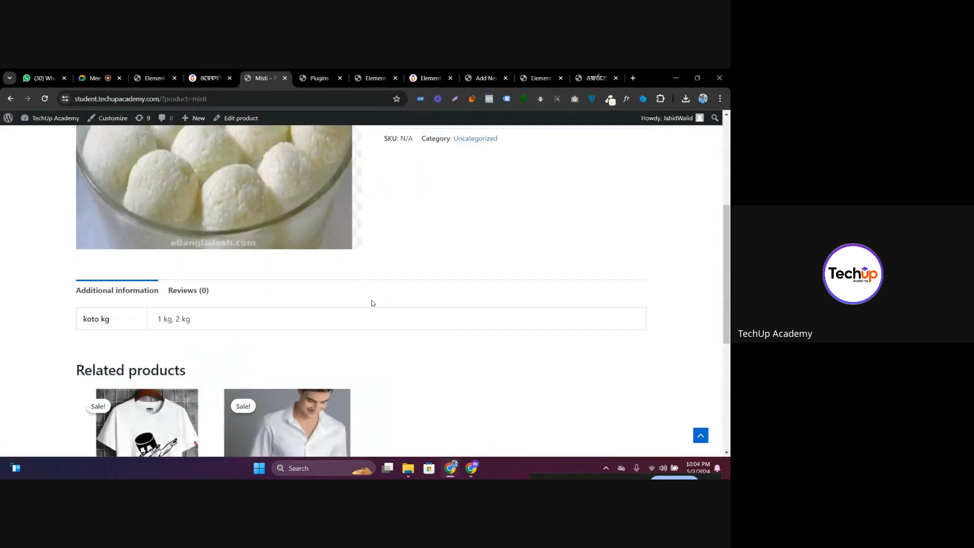
{"action": "left_click", "coordinate": [213, 77]}
{"action": "scroll", "coordinate": [321, 268], "scroll_direction": "up", "scroll_amount": 15}
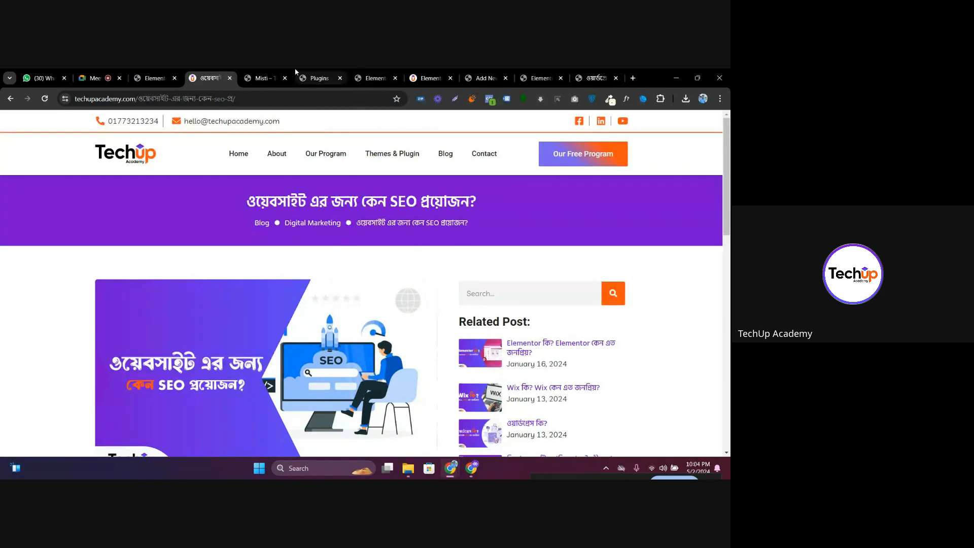
{"action": "left_click", "coordinate": [271, 78]}
{"action": "left_click_drag", "start_coordinate": [271, 78], "coordinate": [217, 77]}
{"action": "scroll", "coordinate": [389, 231], "scroll_direction": "up", "scroll_amount": 1}
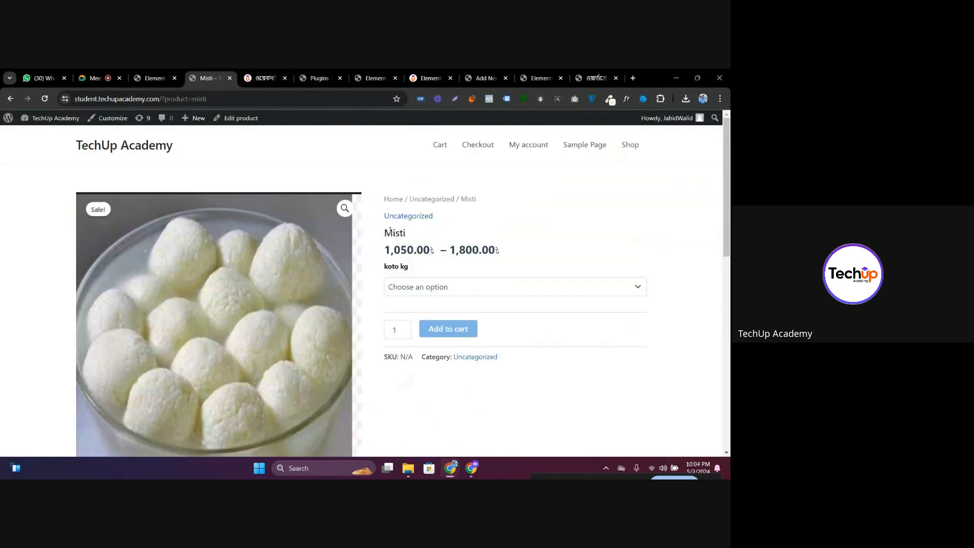
Open the student site's homepage, its Blog page and the Elementor post to examine the default post layout
{"action": "left_click", "coordinate": [102, 145]}
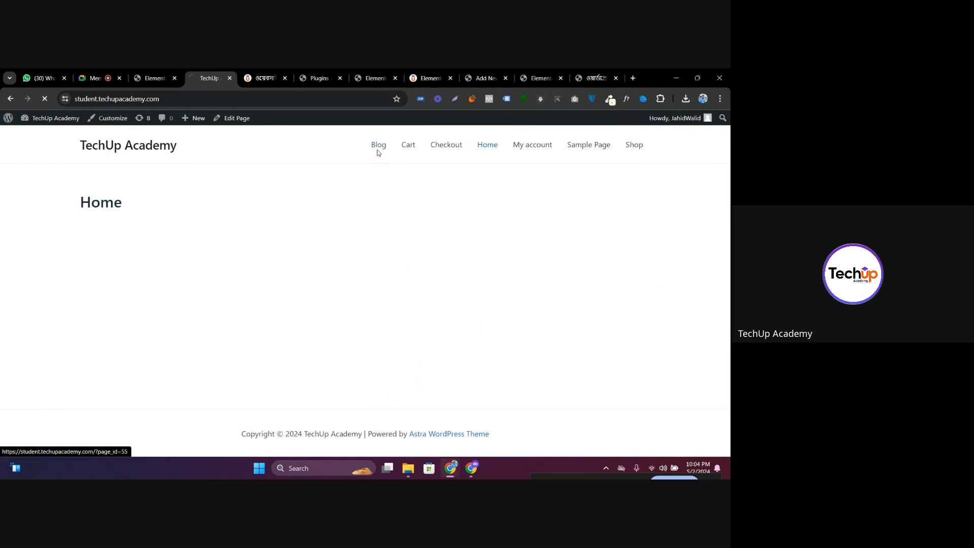
{"action": "left_click", "coordinate": [378, 152]}
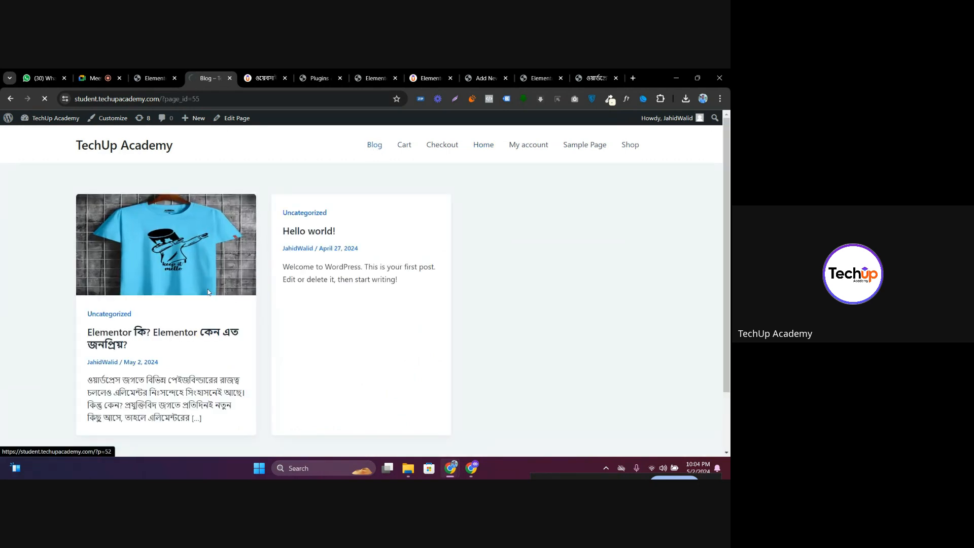
{"action": "left_click", "coordinate": [208, 292]}
{"action": "scroll", "coordinate": [297, 286], "scroll_direction": "down", "scroll_amount": 10}
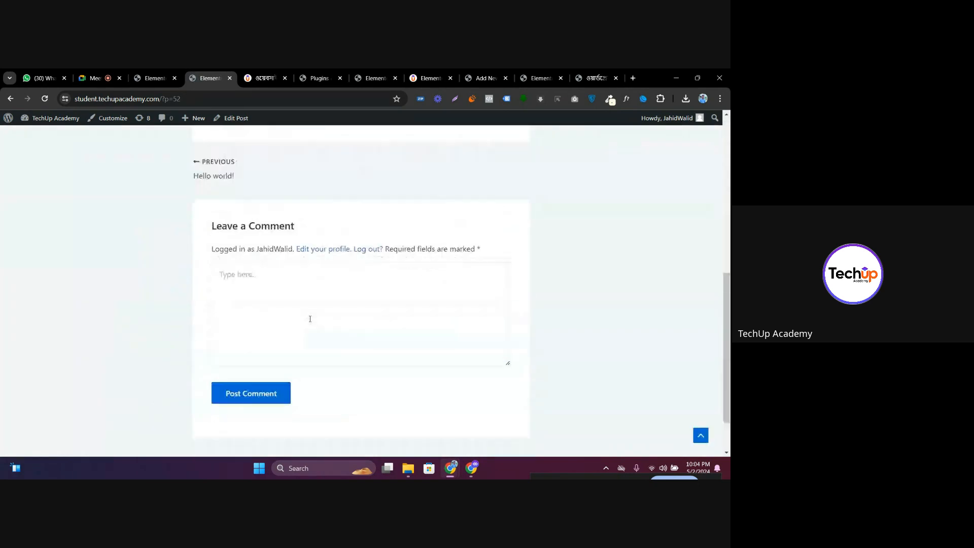
{"action": "scroll", "coordinate": [310, 318], "scroll_direction": "up", "scroll_amount": 10}
Create a new Single Post template from the Theme Builder and bring up its Elementor editor with the block library
{"action": "left_click", "coordinate": [157, 77]}
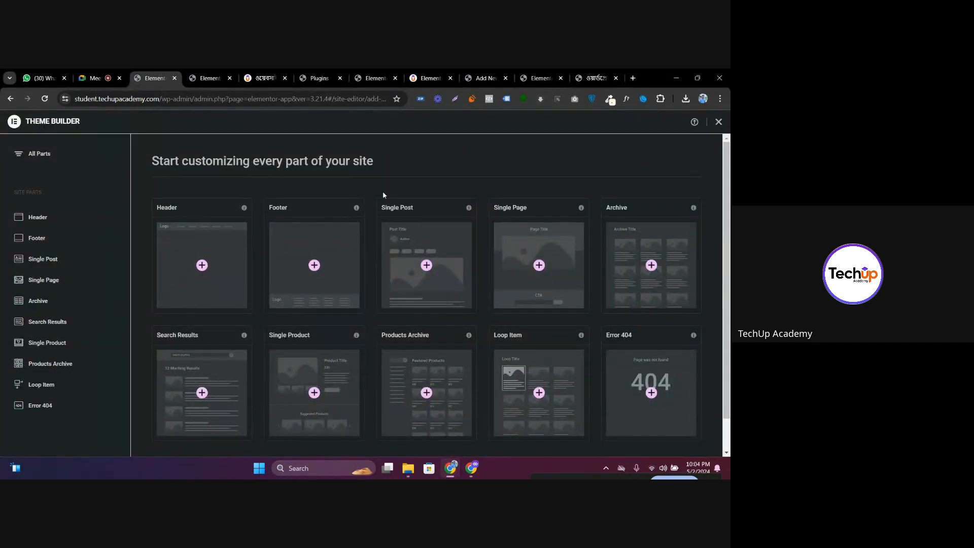
{"action": "left_click", "coordinate": [427, 267]}
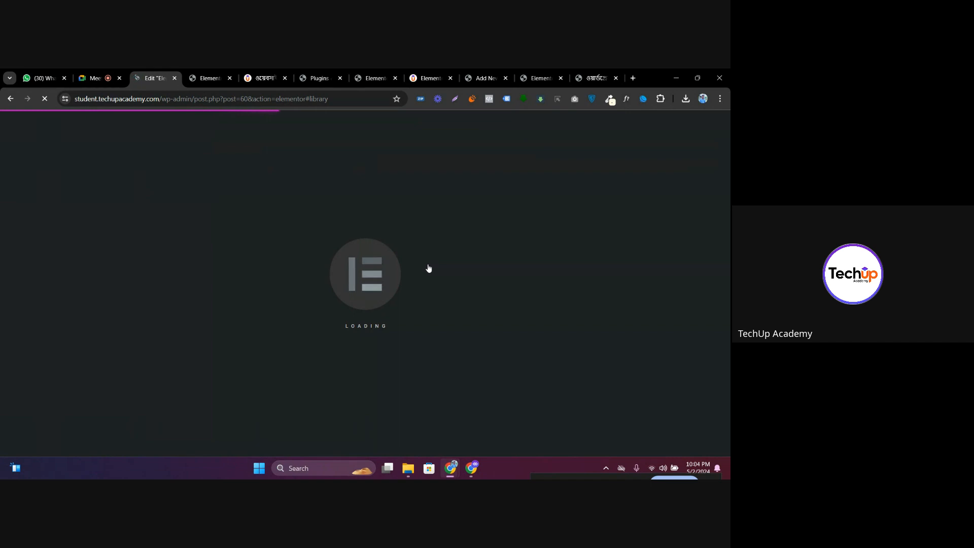
{"action": "left_click", "coordinate": [100, 71]}
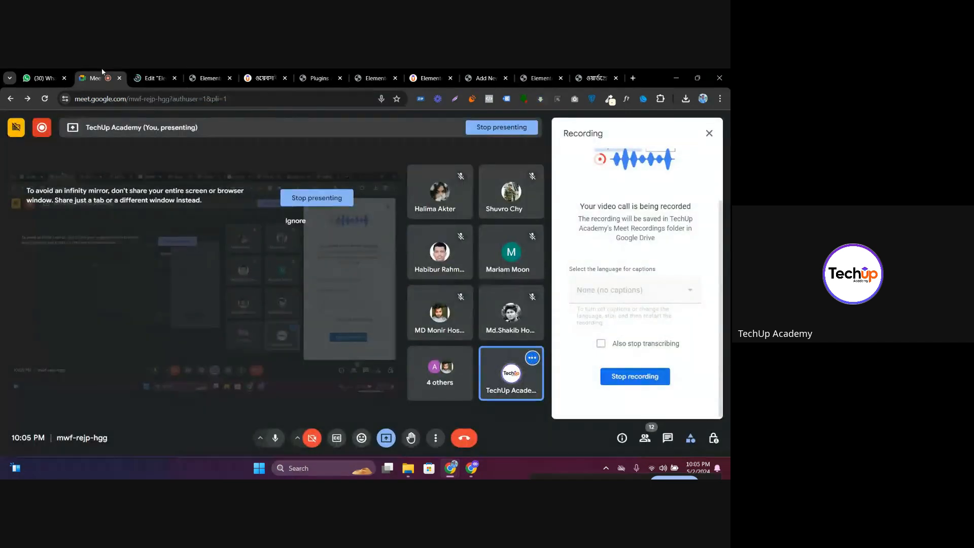
{"action": "left_click", "coordinate": [148, 73]}
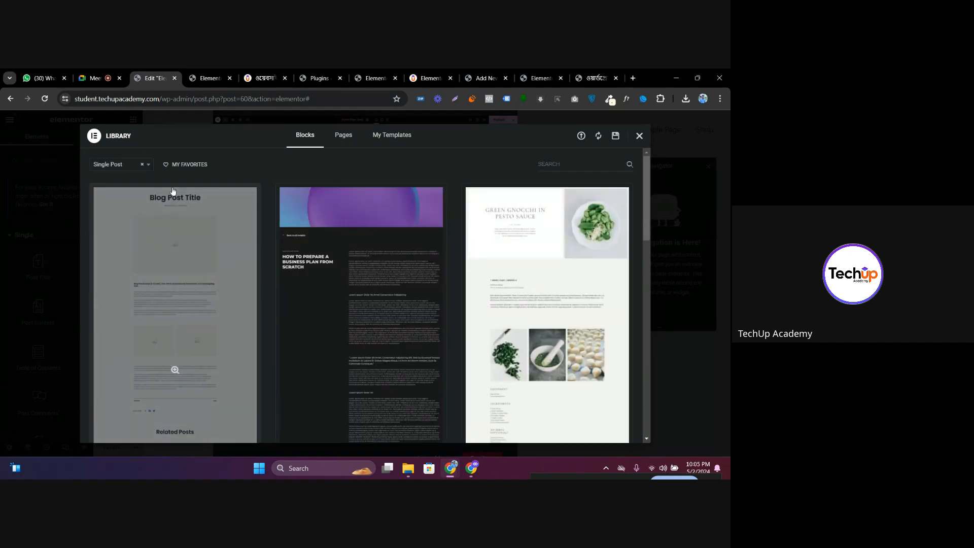
Look over the Single Post blocks, close the library without inserting any, and dismiss the Elementor AI introduction and Navigator
{"action": "scroll", "coordinate": [390, 257], "scroll_direction": "down", "scroll_amount": 2}
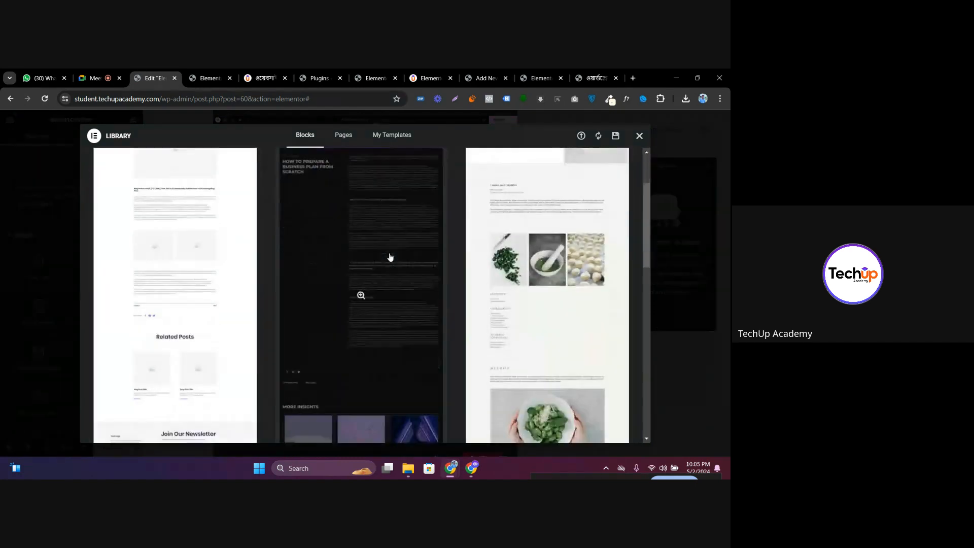
{"action": "scroll", "coordinate": [390, 257], "scroll_direction": "up", "scroll_amount": 3}
{"action": "left_click", "coordinate": [640, 135]}
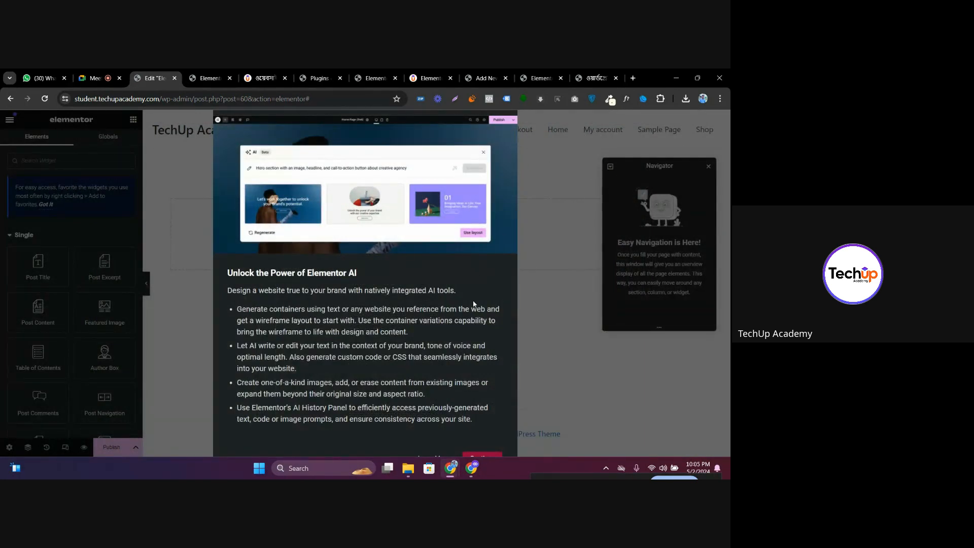
{"action": "left_click", "coordinate": [472, 455]}
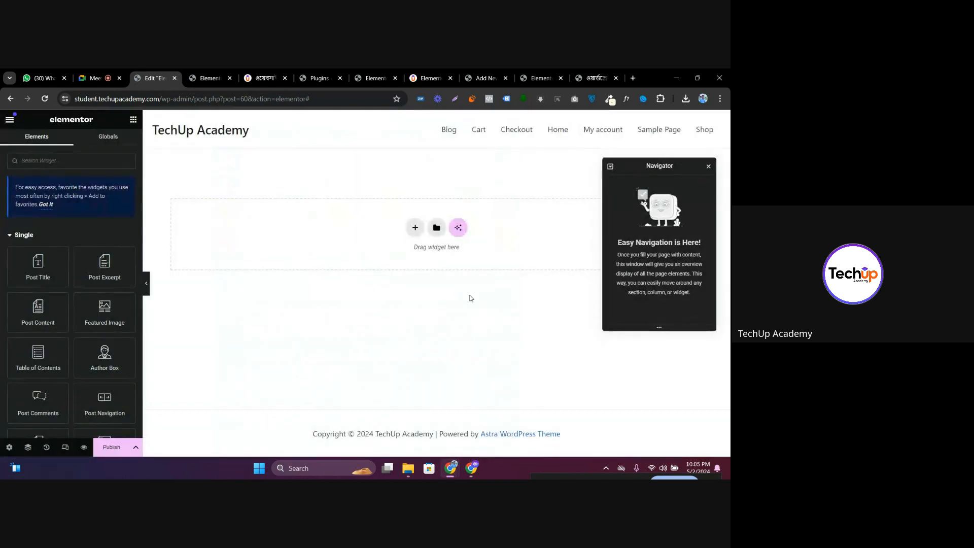
{"action": "left_click", "coordinate": [709, 166]}
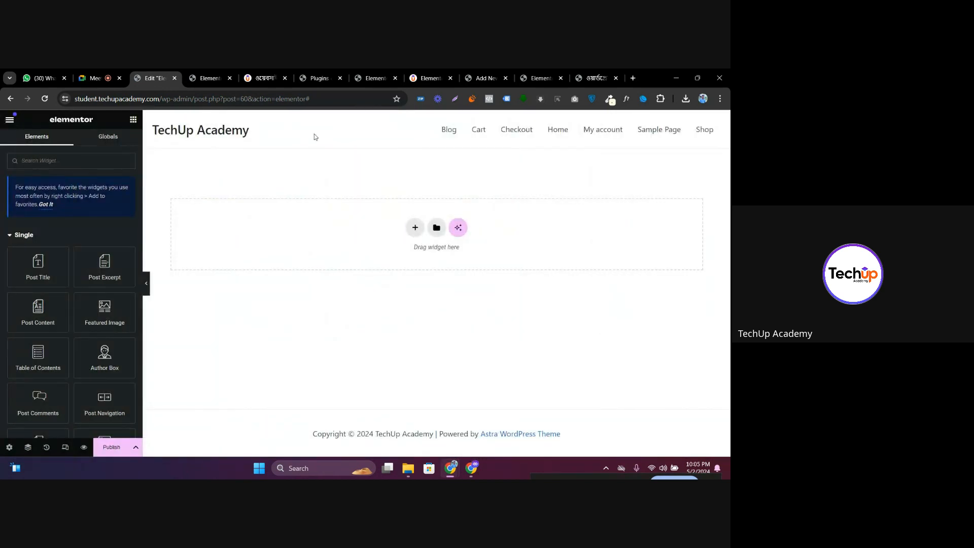
Review the title and body text of the student site's Elementor post in its default layout
{"action": "left_click", "coordinate": [222, 75]}
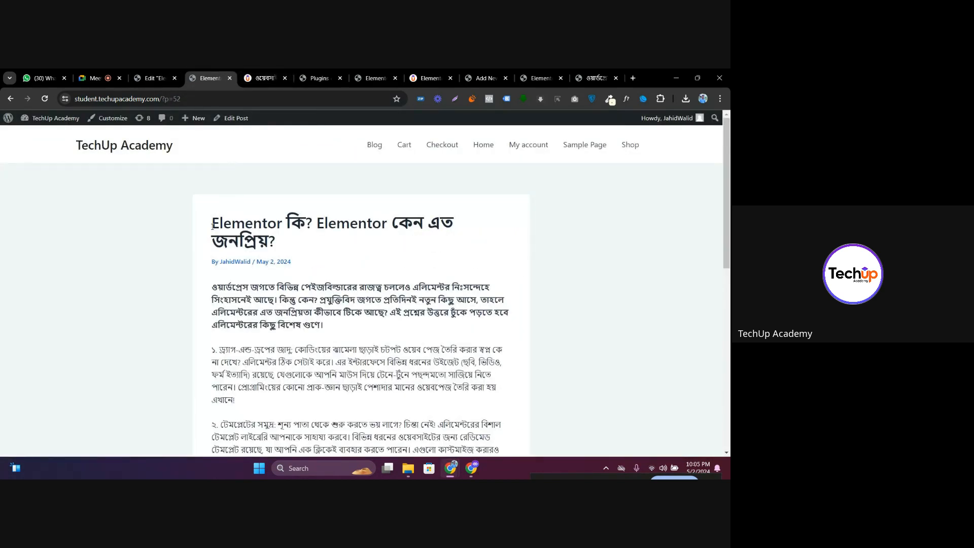
{"action": "left_click_drag", "start_coordinate": [212, 227], "coordinate": [326, 263]}
{"action": "left_click", "coordinate": [325, 267]}
{"action": "scroll", "coordinate": [312, 268], "scroll_direction": "down", "scroll_amount": 2}
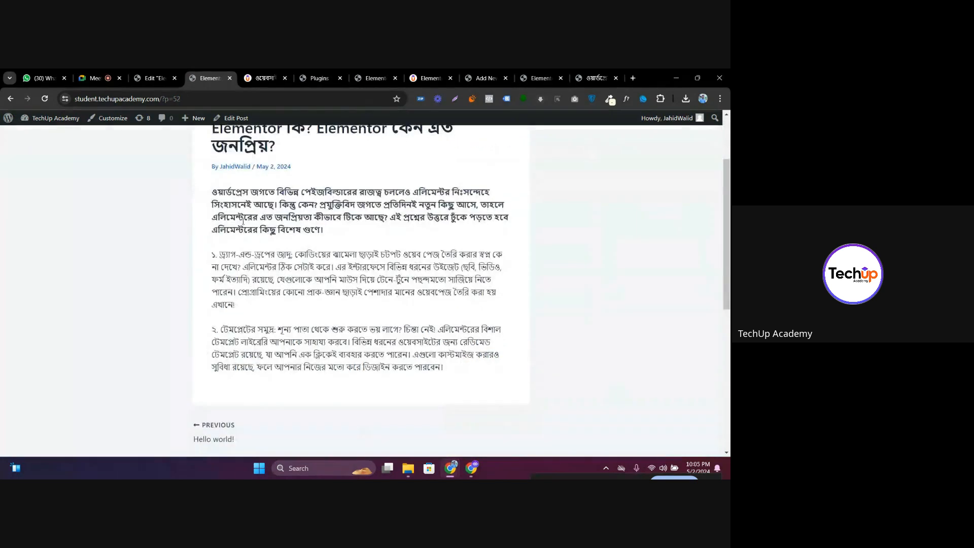
{"action": "left_click_drag", "start_coordinate": [217, 192], "coordinate": [443, 376]}
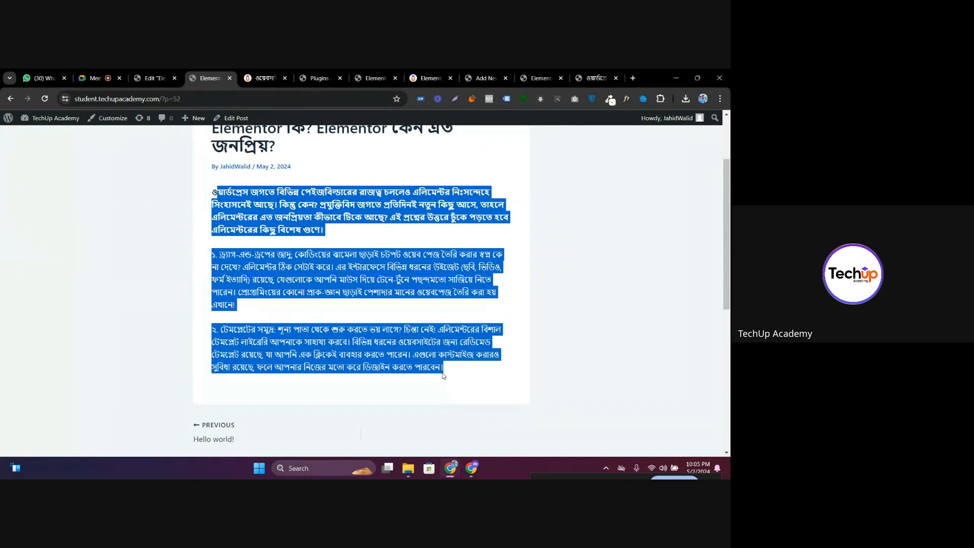
{"action": "left_click", "coordinate": [414, 342]}
Compare the SEO post's banner, featured image and sidebar on the main site with the student site's Elementor post
{"action": "left_click", "coordinate": [277, 79]}
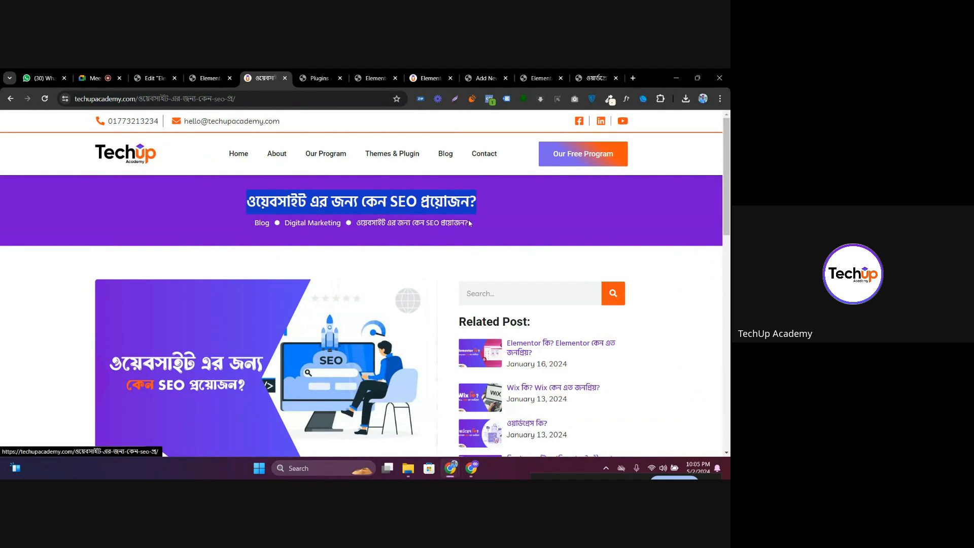
{"action": "scroll", "coordinate": [457, 232], "scroll_direction": "down", "scroll_amount": 1}
{"action": "scroll", "coordinate": [456, 232], "scroll_direction": "down", "scroll_amount": 3}
{"action": "scroll", "coordinate": [456, 232], "scroll_direction": "up", "scroll_amount": 3}
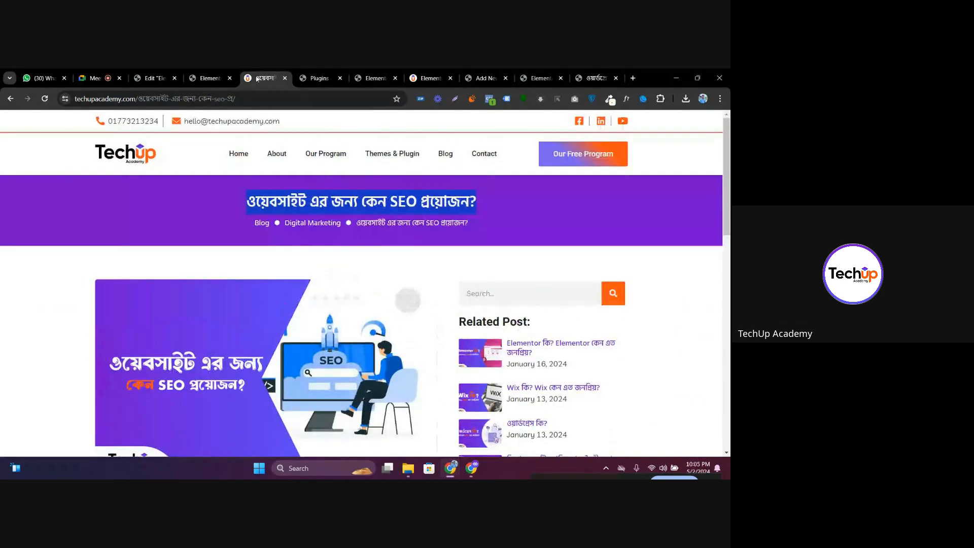
{"action": "left_click", "coordinate": [212, 76]}
{"action": "left_click", "coordinate": [253, 76]}
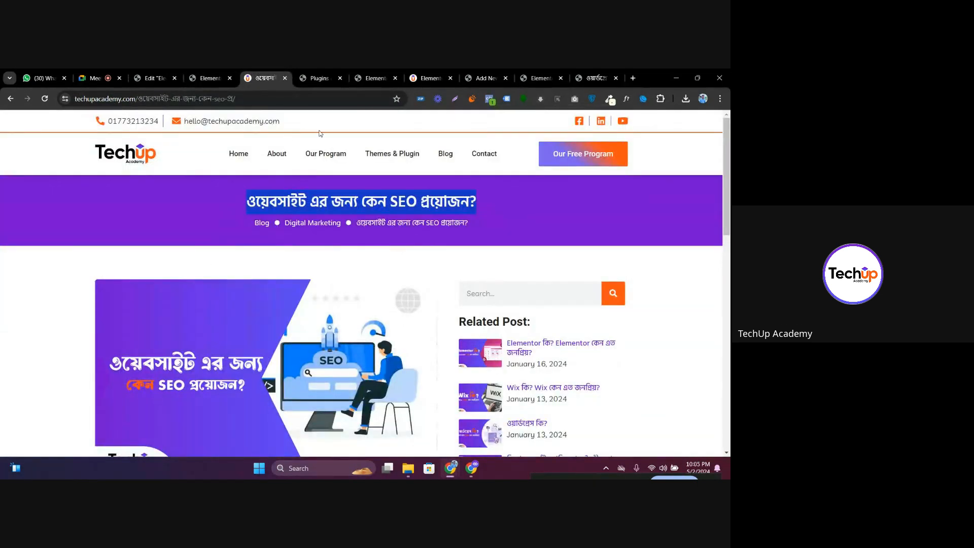
Open the main site's Blog page in a new tab, open the Wix post and compare it with the SEO post
{"action": "middle_click", "coordinate": [444, 159]}
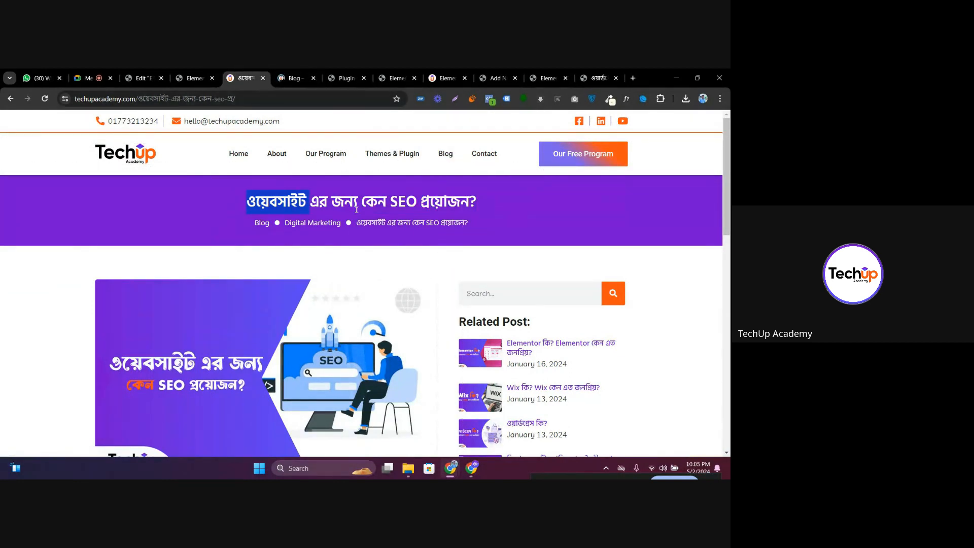
{"action": "left_click", "coordinate": [297, 78]}
{"action": "scroll", "coordinate": [361, 252], "scroll_direction": "down", "scroll_amount": 3}
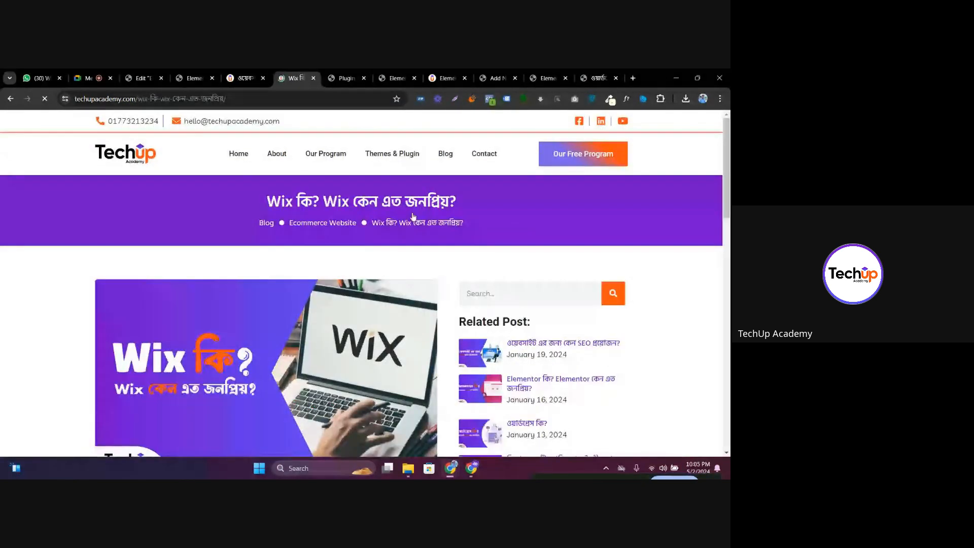
{"action": "left_click", "coordinate": [246, 78]}
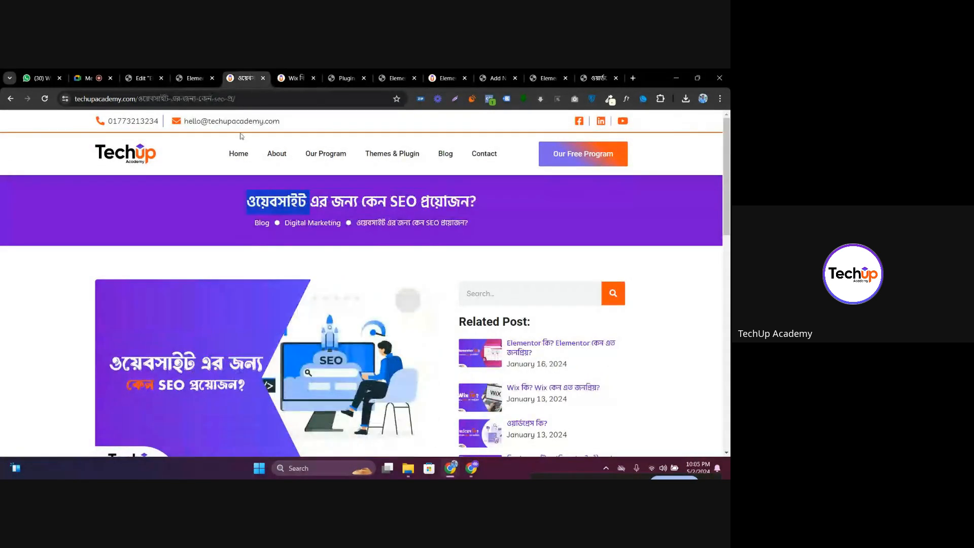
{"action": "left_click", "coordinate": [293, 79]}
{"action": "scroll", "coordinate": [234, 267], "scroll_direction": "down", "scroll_amount": 2}
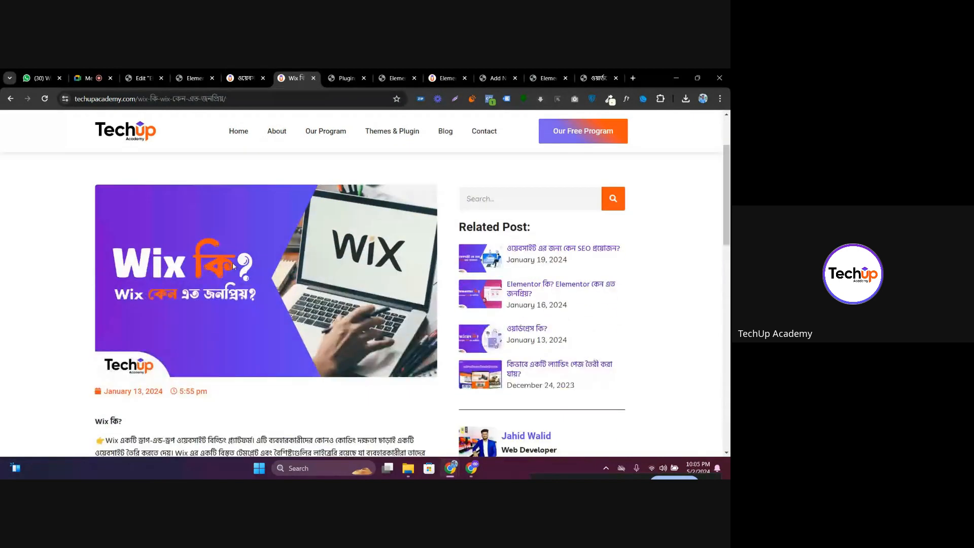
Examine the Wix post's title banner, featured image, date and time, body text, related posts and author box
{"action": "scroll", "coordinate": [234, 266], "scroll_direction": "down", "scroll_amount": 8}
{"action": "scroll", "coordinate": [296, 253], "scroll_direction": "up", "scroll_amount": 5}
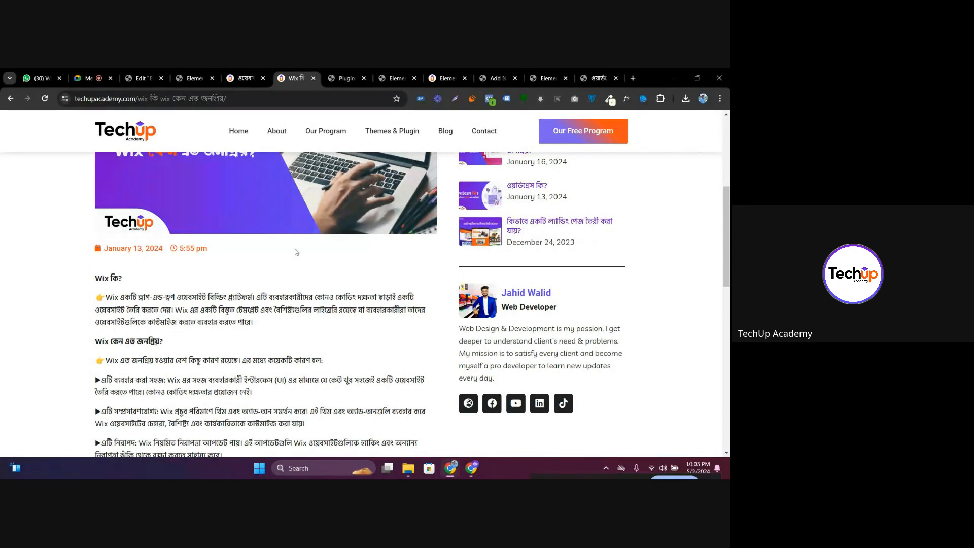
{"action": "scroll", "coordinate": [296, 252], "scroll_direction": "up", "scroll_amount": 5}
{"action": "triple_click", "coordinate": [345, 204]}
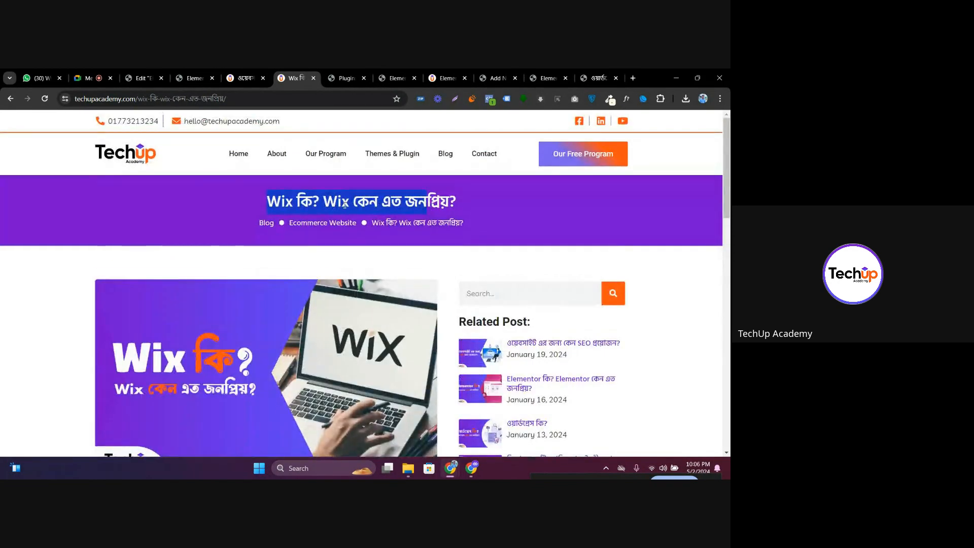
{"action": "scroll", "coordinate": [250, 250], "scroll_direction": "down", "scroll_amount": 4}
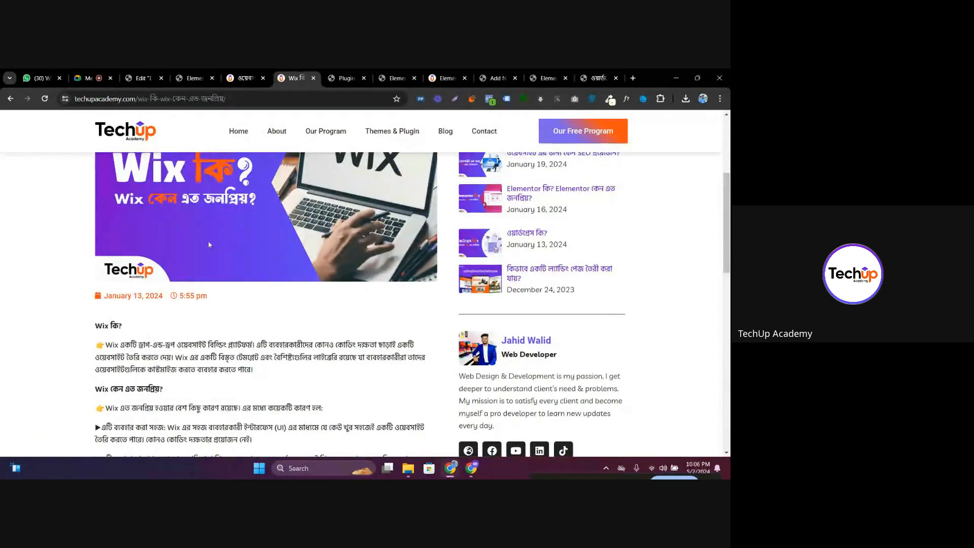
{"action": "scroll", "coordinate": [252, 260], "scroll_direction": "down", "scroll_amount": 2}
{"action": "scroll", "coordinate": [262, 267], "scroll_direction": "up", "scroll_amount": 6}
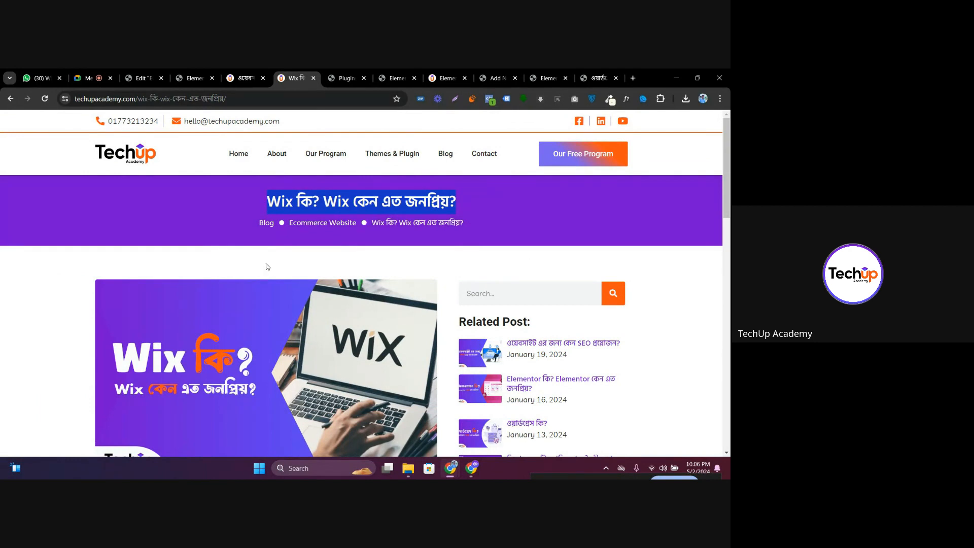
{"action": "scroll", "coordinate": [267, 267], "scroll_direction": "down", "scroll_amount": 5}
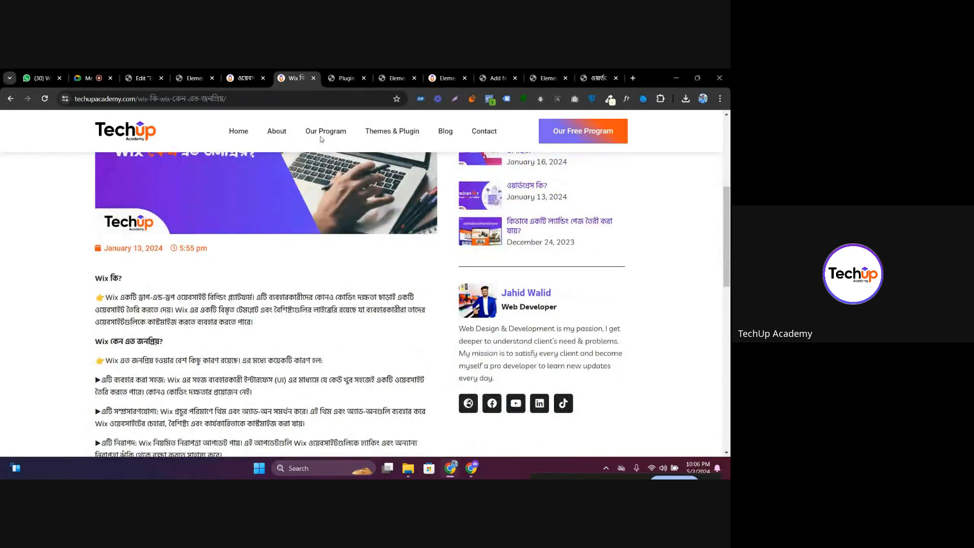
Place the SEO post tab beside the Single Post template editor and return to the editor
{"action": "left_click", "coordinate": [249, 73]}
{"action": "left_click", "coordinate": [198, 73]}
{"action": "left_click", "coordinate": [153, 74]}
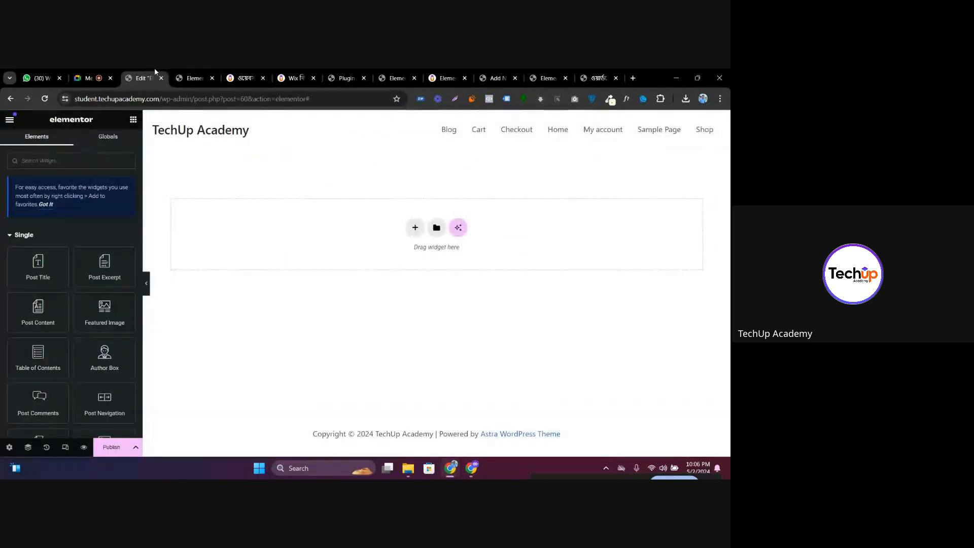
{"action": "left_click", "coordinate": [236, 76]}
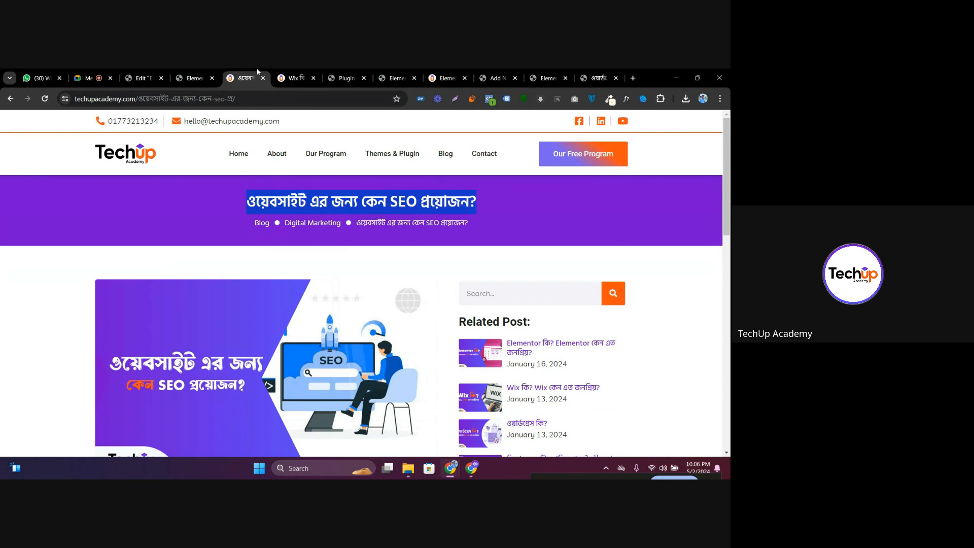
{"action": "left_click", "coordinate": [140, 78]}
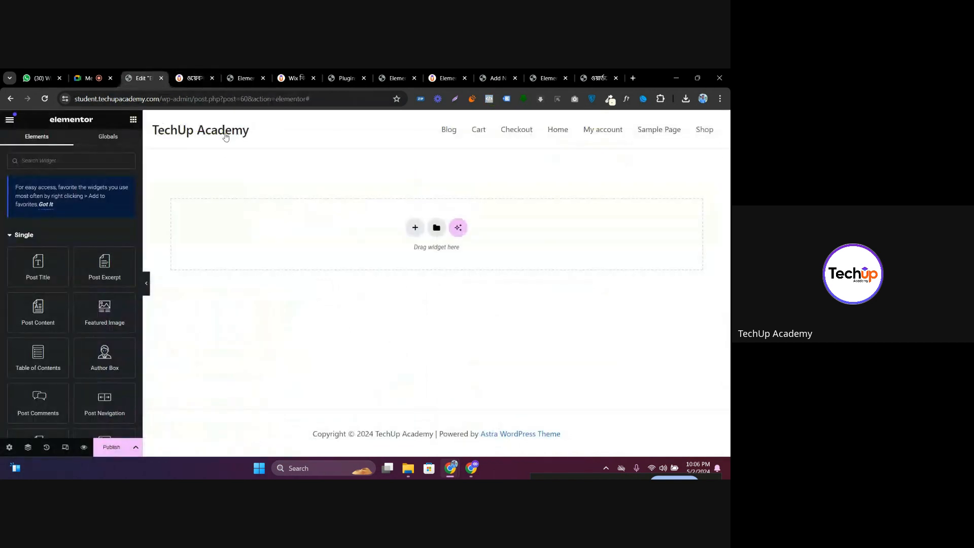
Add a Flexbox container with the single-column, downward-direction structure to the blank template
{"action": "left_click", "coordinate": [415, 227]}
{"action": "left_click", "coordinate": [407, 258]}
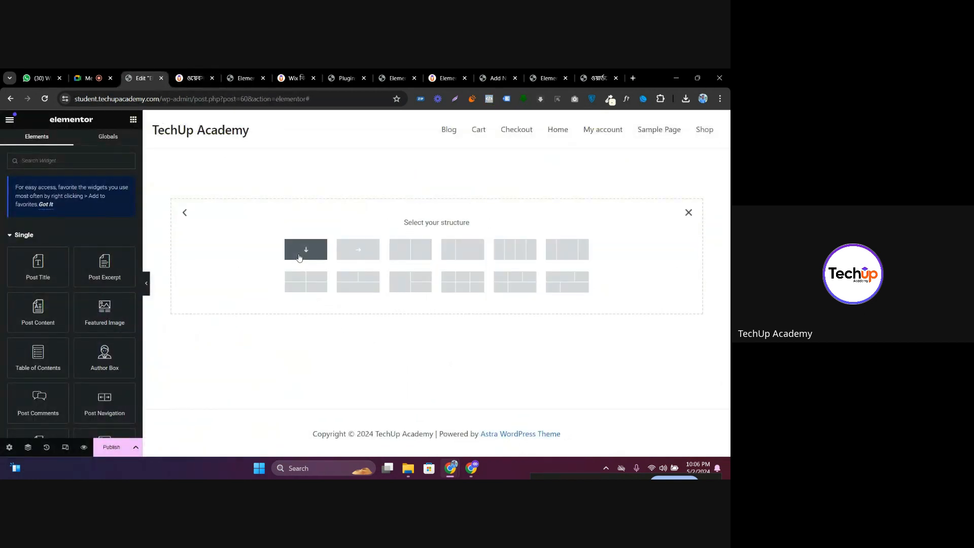
{"action": "left_click", "coordinate": [306, 252]}
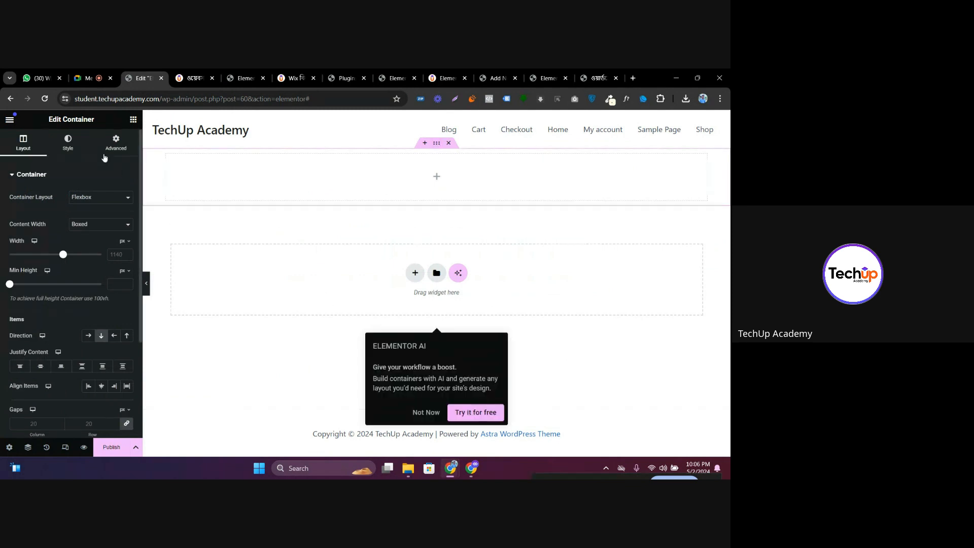
Give the new container a classic background in black, #000000
{"action": "left_click", "coordinate": [68, 143]}
{"action": "left_click", "coordinate": [89, 217]}
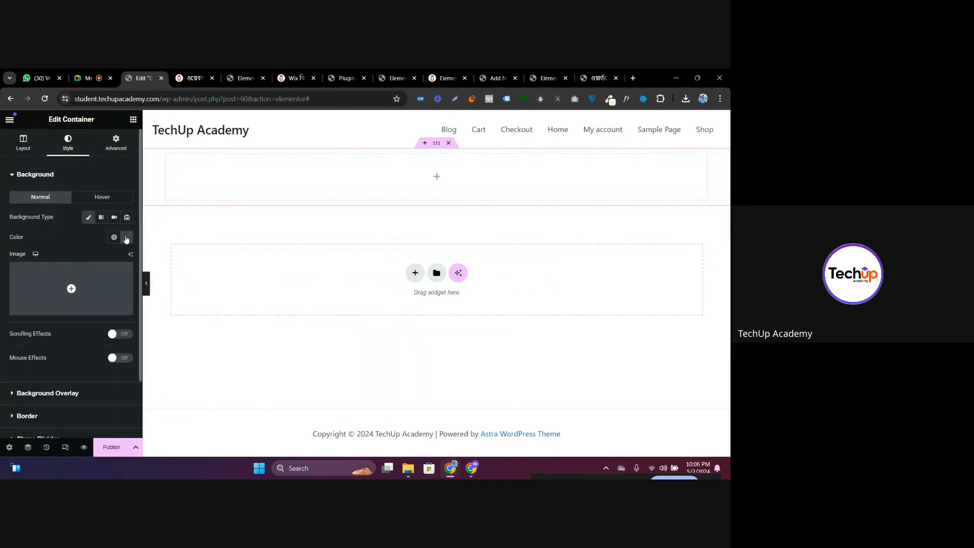
{"action": "left_click", "coordinate": [127, 237]}
{"action": "left_click_drag", "start_coordinate": [116, 306], "coordinate": [61, 370]}
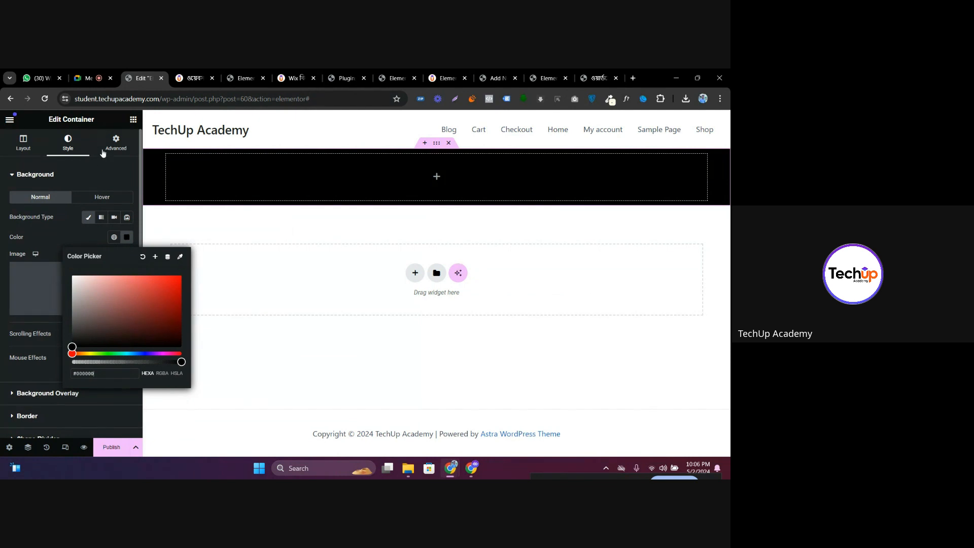
Check the SEO post's title banner again and look through the Single, Layout and Basic widgets available for the template
{"action": "left_click", "coordinate": [132, 120]}
{"action": "key", "text": "ctrl+Tab"}
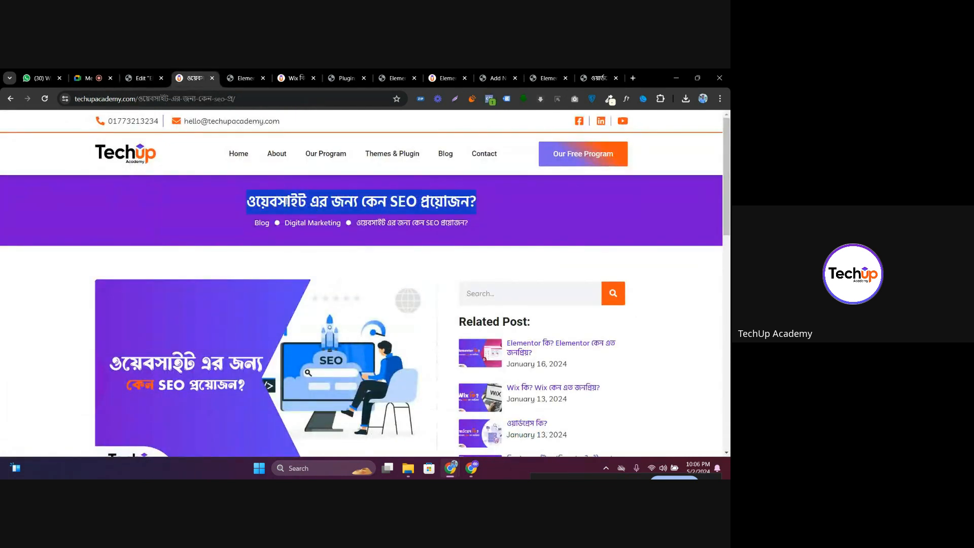
{"action": "left_click", "coordinate": [138, 78]}
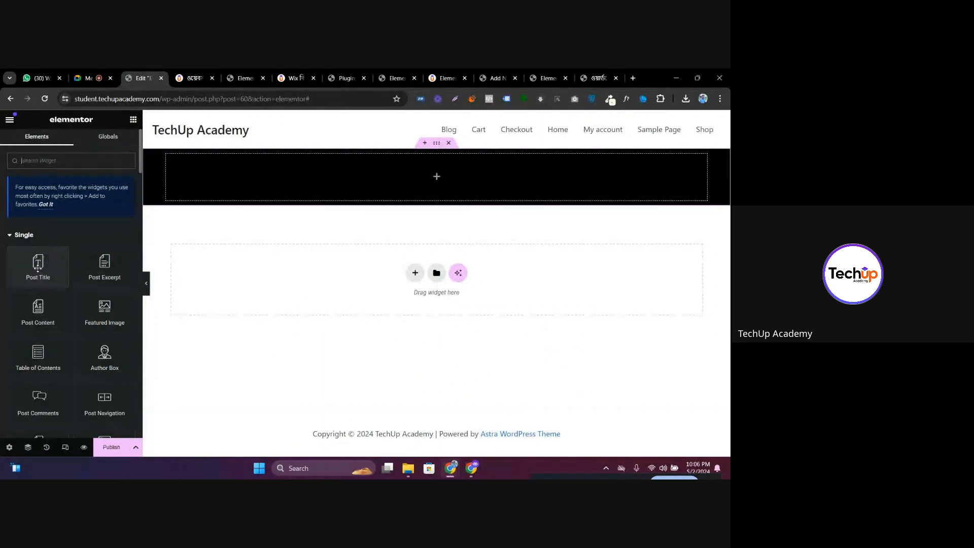
{"action": "left_click", "coordinate": [14, 240]}
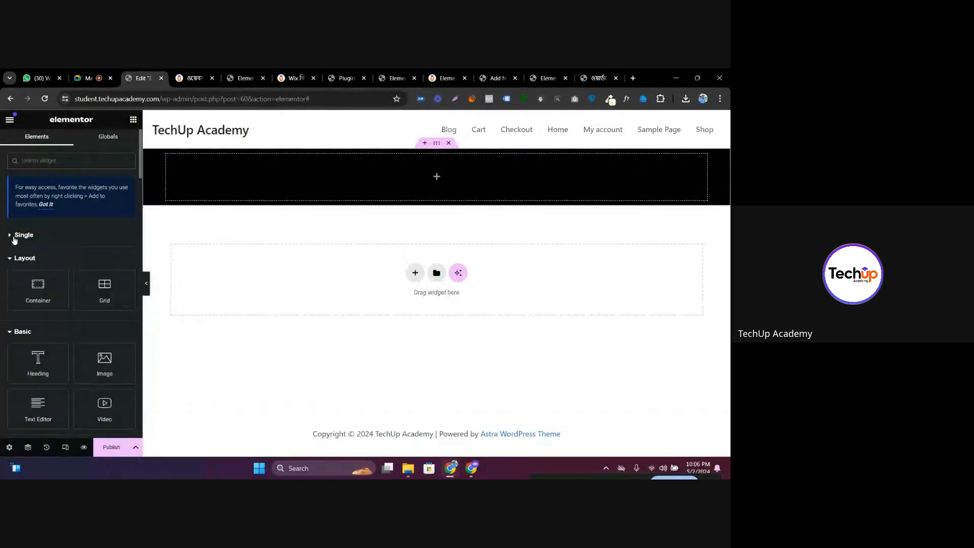
{"action": "left_click", "coordinate": [15, 240]}
{"action": "scroll", "coordinate": [52, 259], "scroll_direction": "down", "scroll_amount": 2}
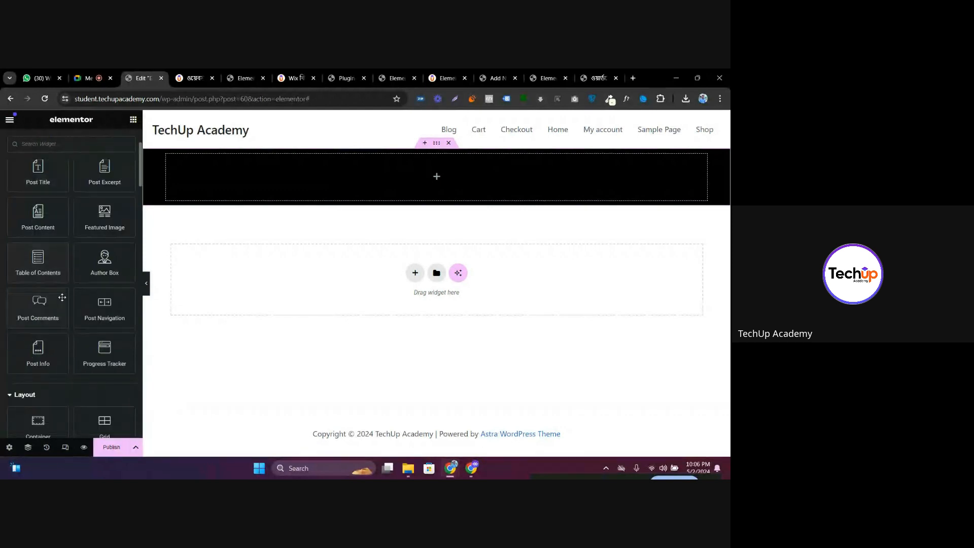
{"action": "scroll", "coordinate": [51, 259], "scroll_direction": "up", "scroll_amount": 2}
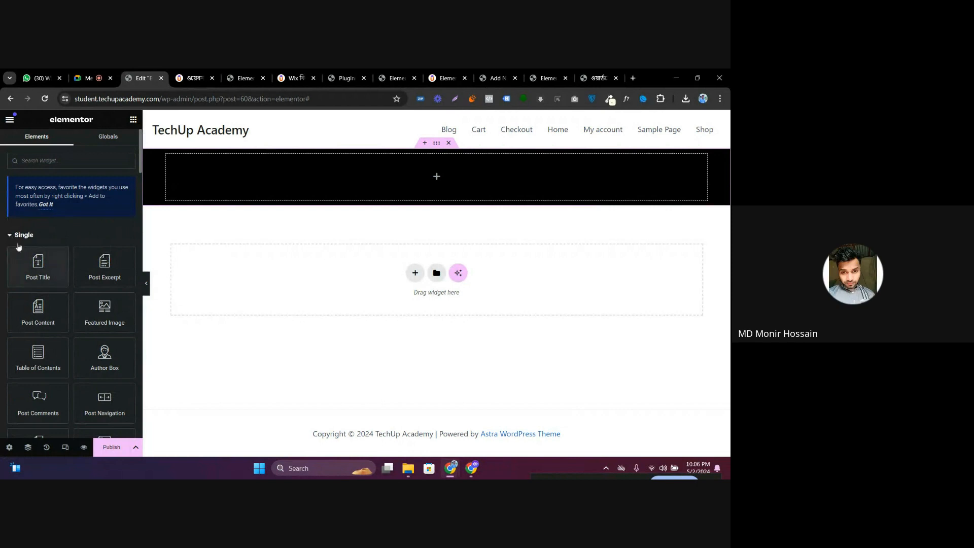
{"action": "scroll", "coordinate": [54, 266], "scroll_direction": "down", "scroll_amount": 3}
{"action": "scroll", "coordinate": [71, 301], "scroll_direction": "down", "scroll_amount": 7}
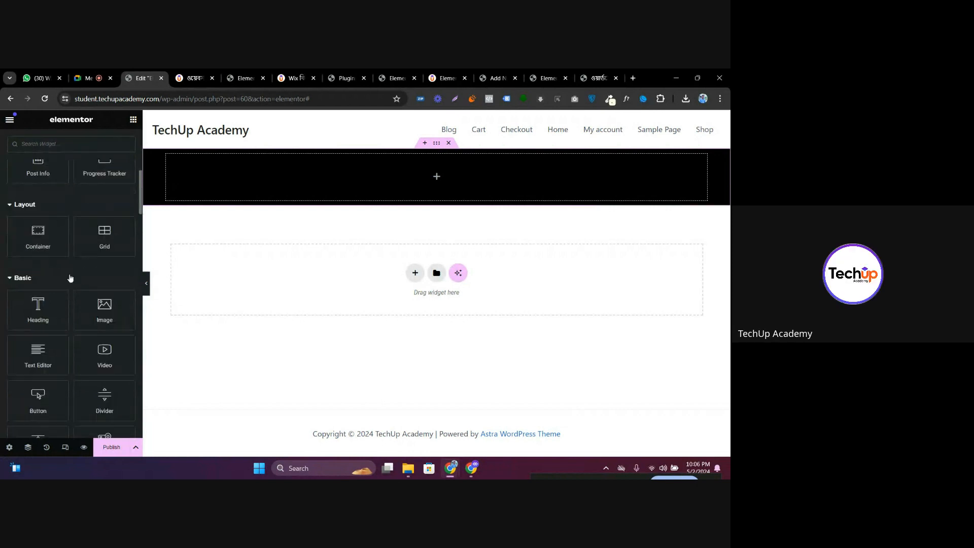
{"action": "scroll", "coordinate": [67, 304], "scroll_direction": "up", "scroll_amount": 10}
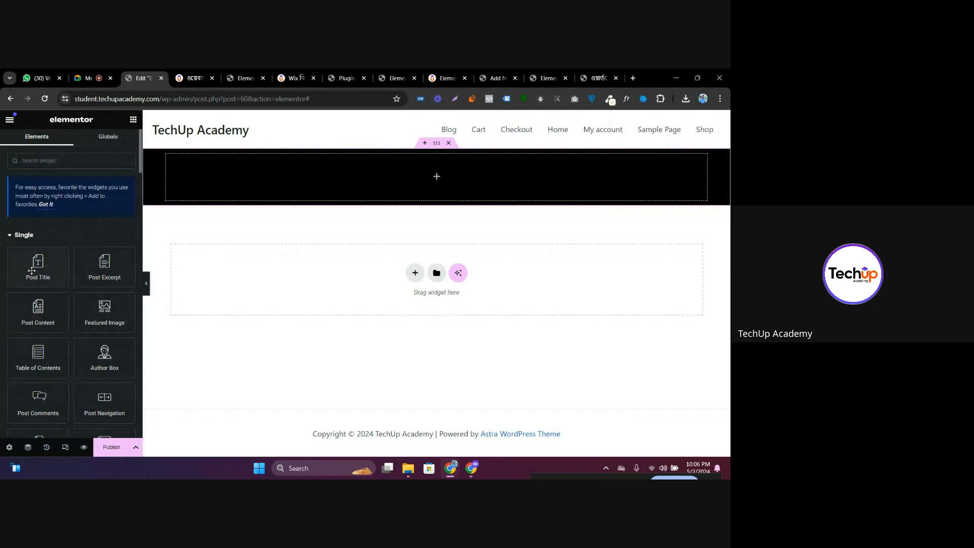
Add the Post Title widget to the black container and open the advanced settings of its dynamic title
{"action": "left_click_drag", "start_coordinate": [30, 273], "coordinate": [457, 176]}
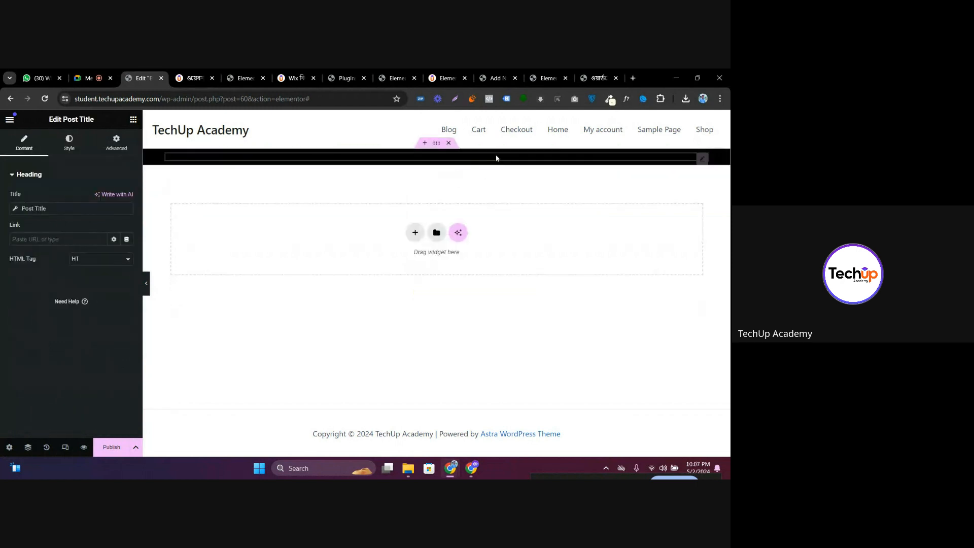
{"action": "left_click", "coordinate": [59, 211]}
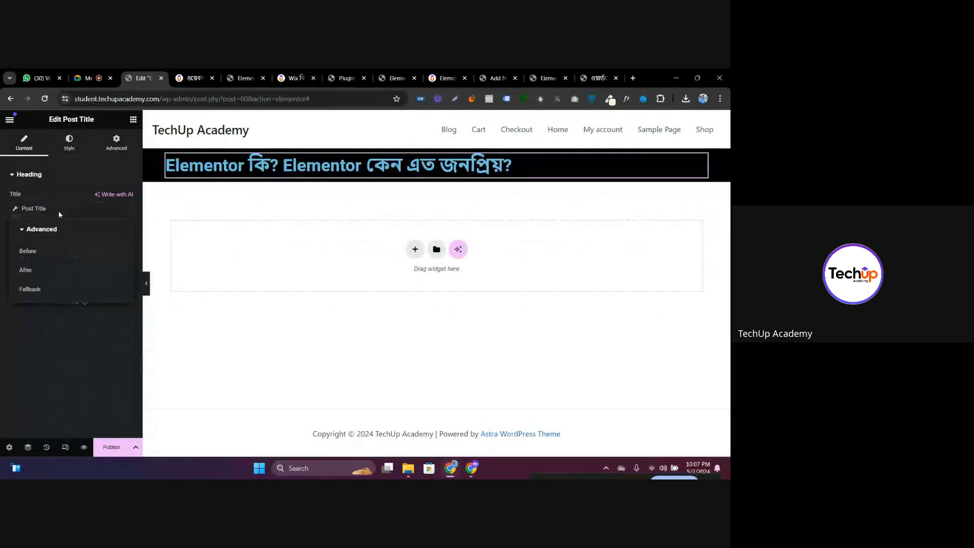
Try H2 as the Post Title widget's HTML tag and set it back to H1
{"action": "left_click", "coordinate": [23, 364]}
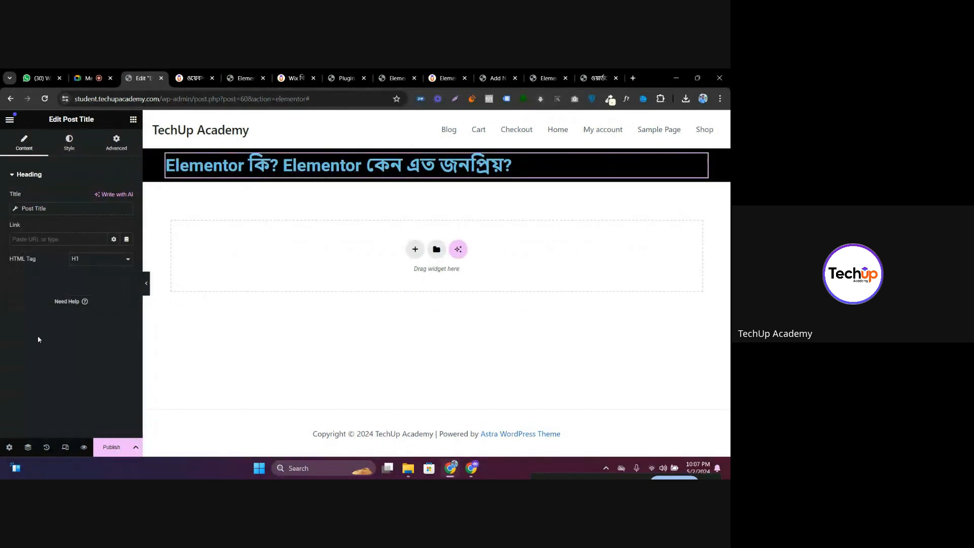
{"action": "left_click", "coordinate": [110, 261]}
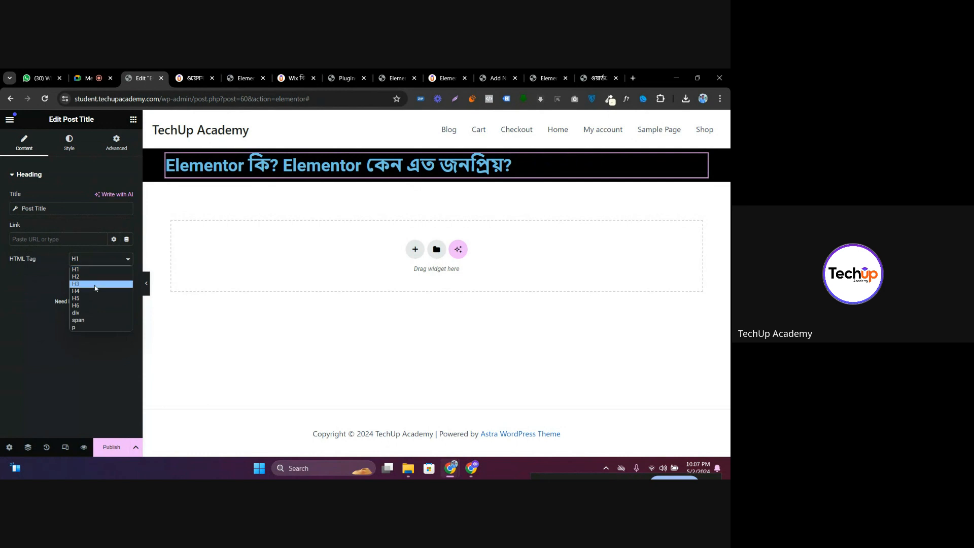
{"action": "left_click", "coordinate": [95, 276]}
{"action": "left_click", "coordinate": [98, 262]}
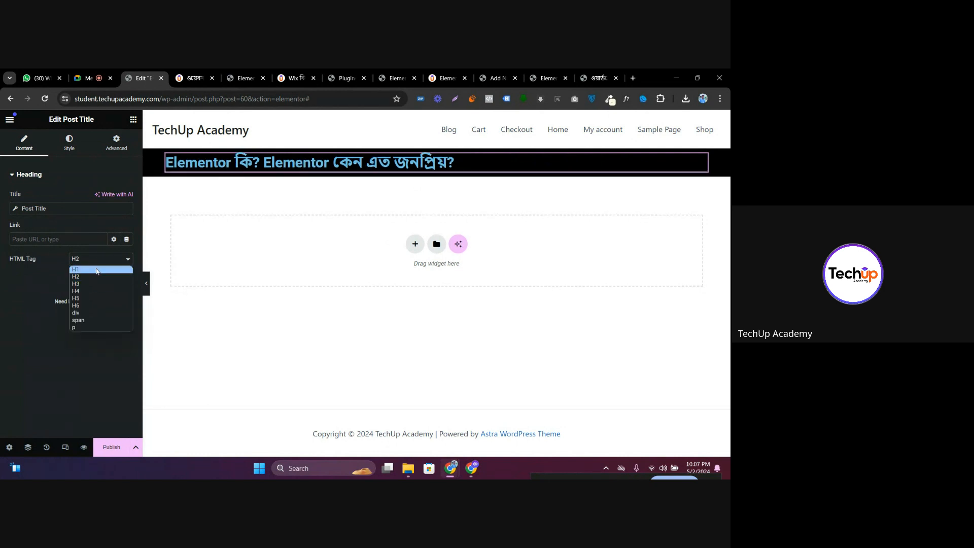
{"action": "left_click", "coordinate": [95, 268]}
Set the post title's text color to white and align it to the center
{"action": "left_click", "coordinate": [69, 142]}
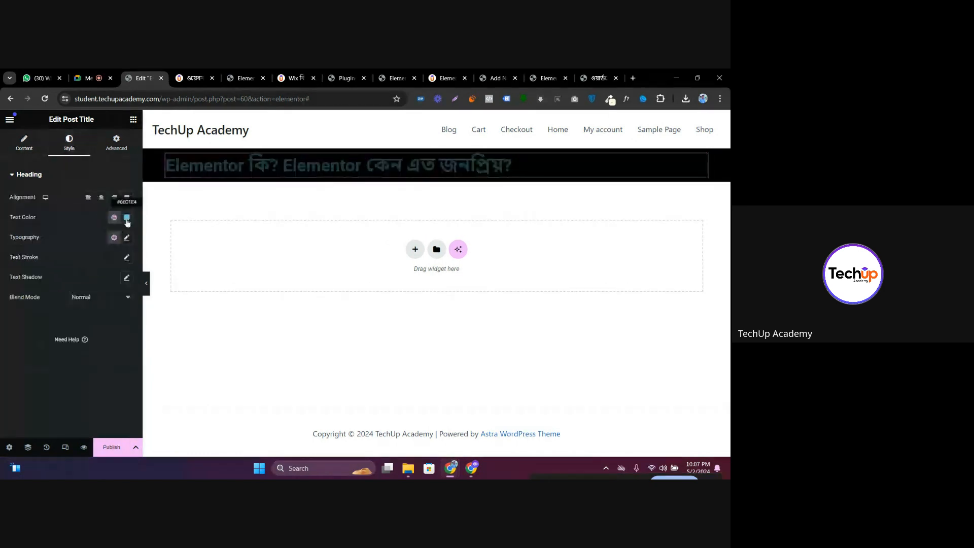
{"action": "left_click", "coordinate": [127, 217]}
{"action": "left_click", "coordinate": [39, 336]}
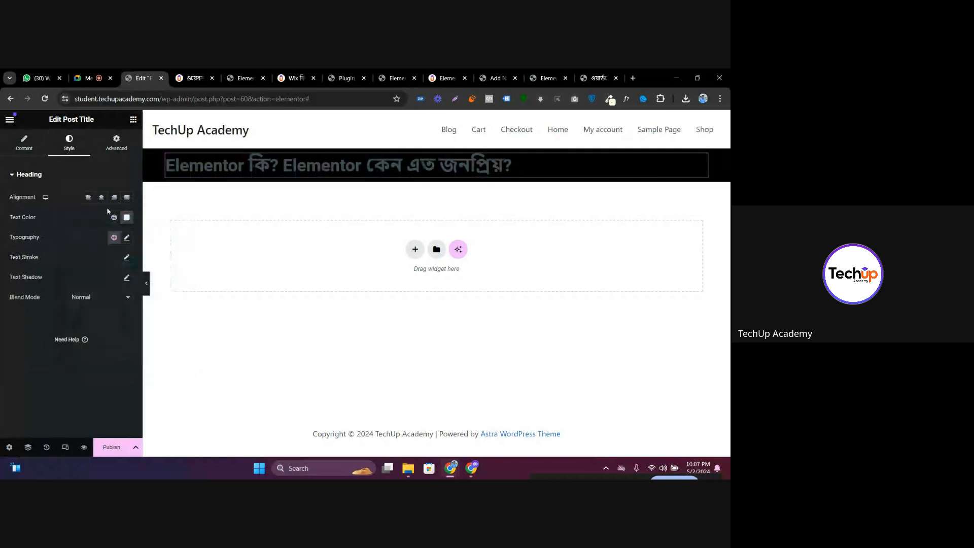
{"action": "left_click", "coordinate": [101, 198]}
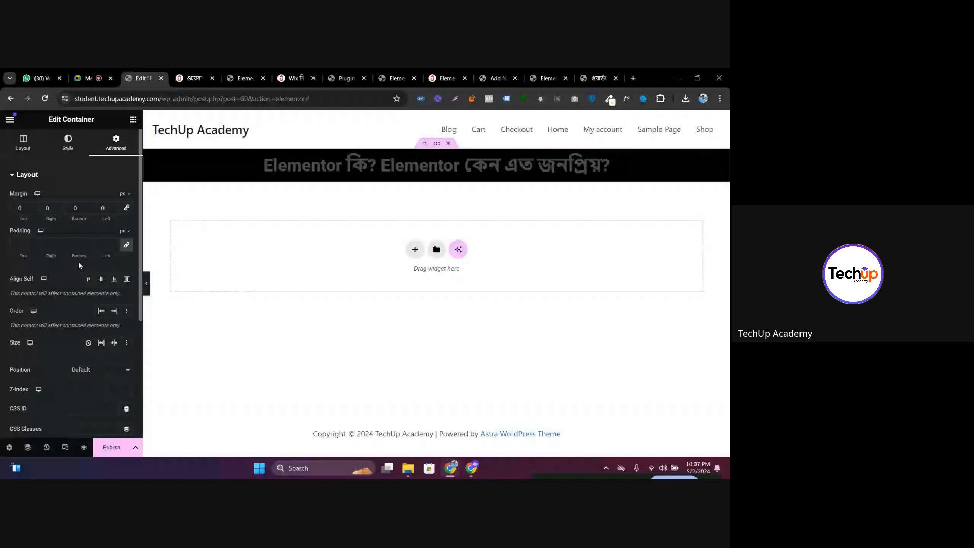
Set the black container's padding to 50 px at top and bottom, with 0 on the sides
{"action": "left_click", "coordinate": [18, 246]}
{"action": "type", "text": "0"}
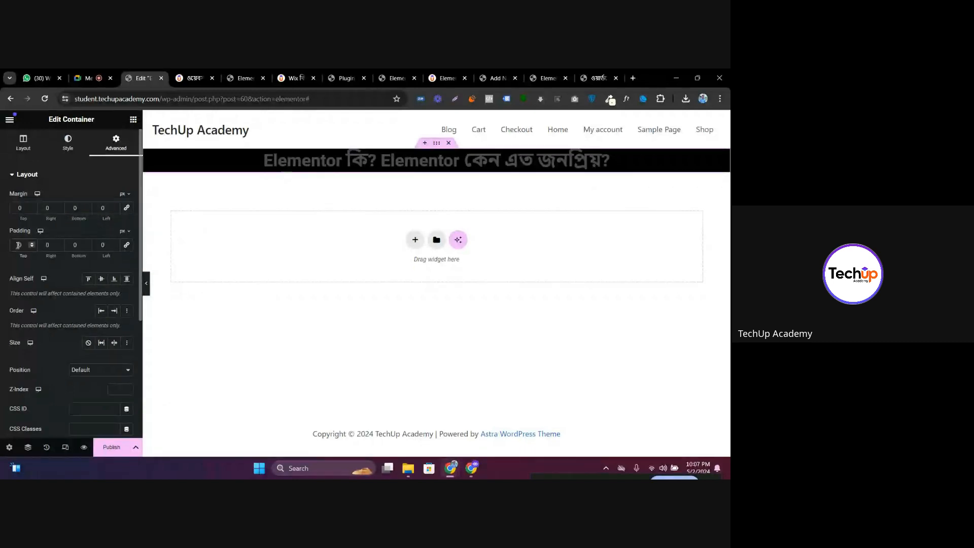
{"action": "type", "text": "5"}
{"action": "left_click", "coordinate": [72, 245]}
{"action": "type", "text": "5"}
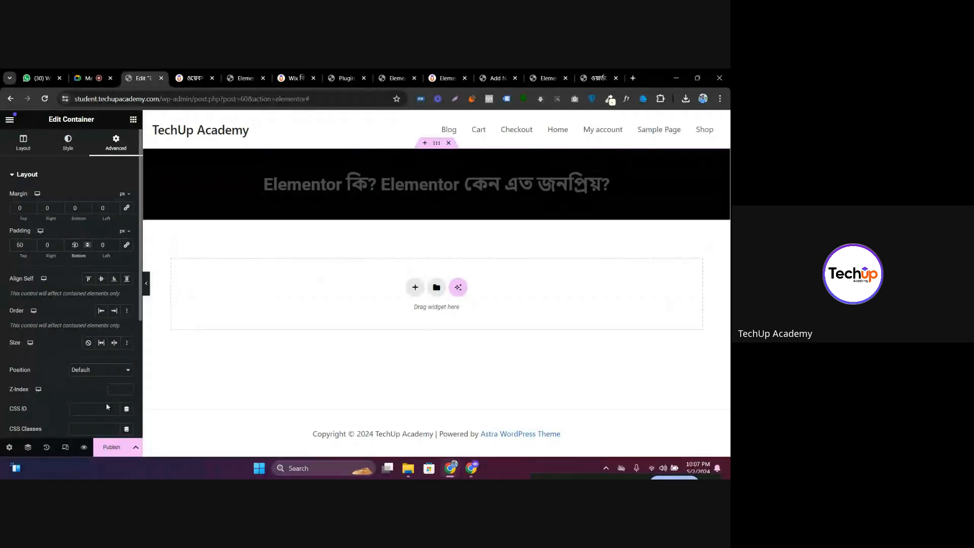
View the template's publish settings and check the breadcrumb line under the SEO post's title
{"action": "left_click", "coordinate": [112, 447]}
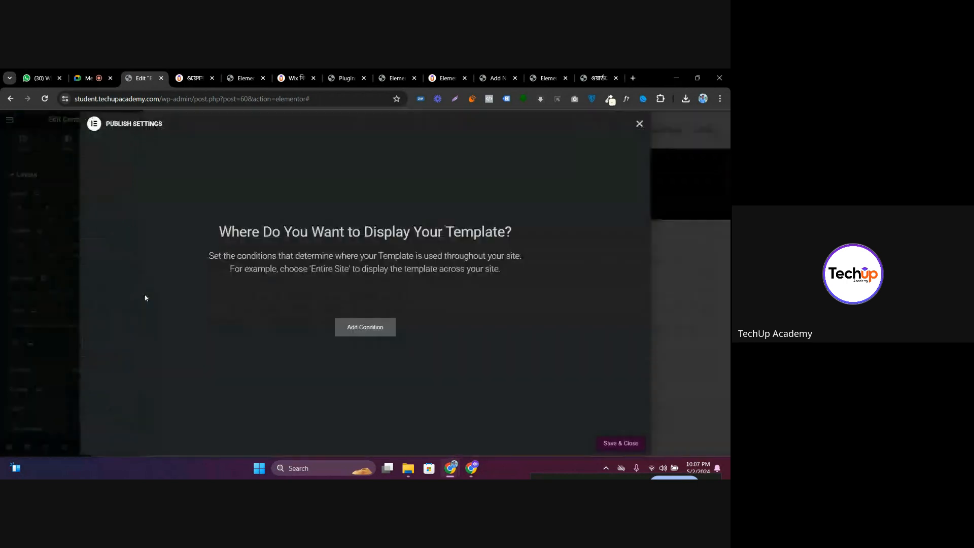
{"action": "left_click", "coordinate": [194, 78]}
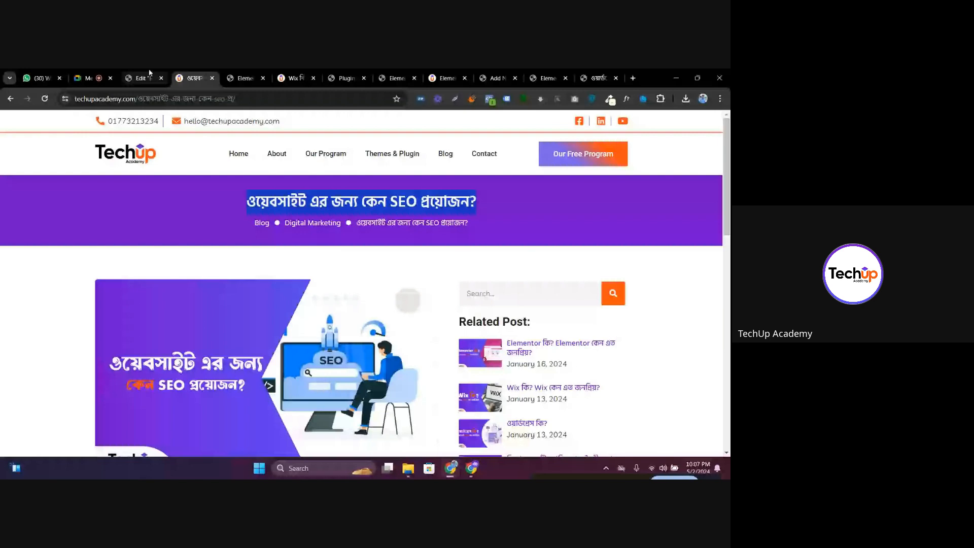
{"action": "left_click", "coordinate": [143, 78]}
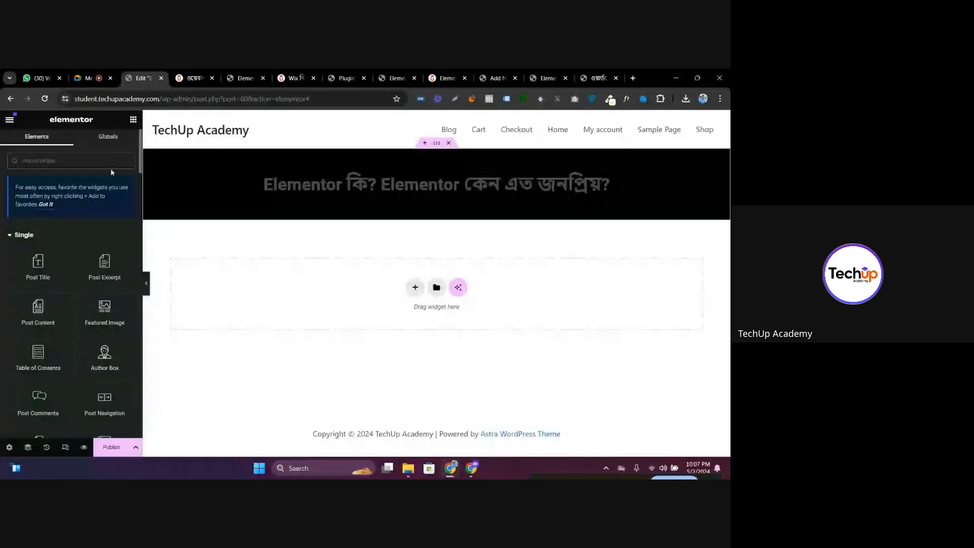
Find the Icon List widget and add it below the post title in the black container
{"action": "scroll", "coordinate": [95, 244], "scroll_direction": "down", "scroll_amount": 1}
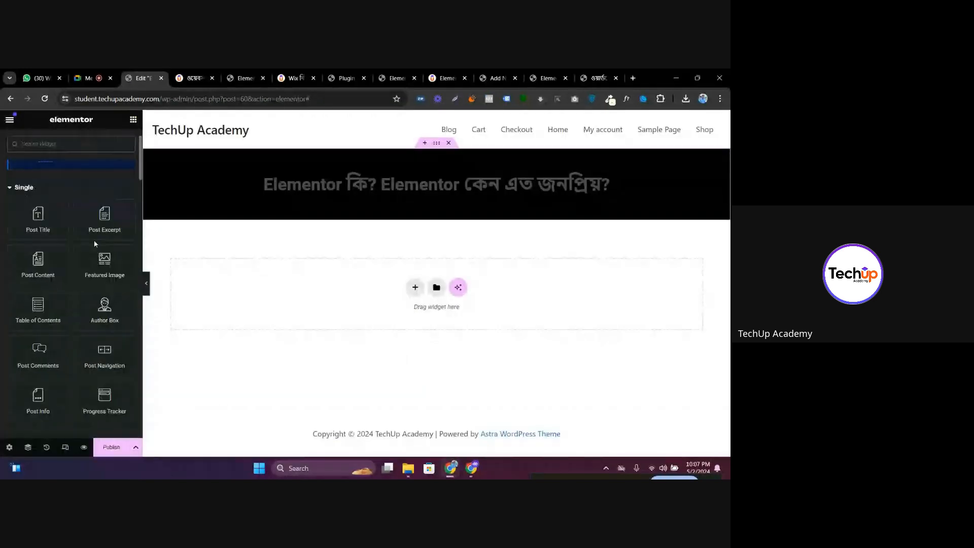
{"action": "scroll", "coordinate": [92, 223], "scroll_direction": "up", "scroll_amount": 1}
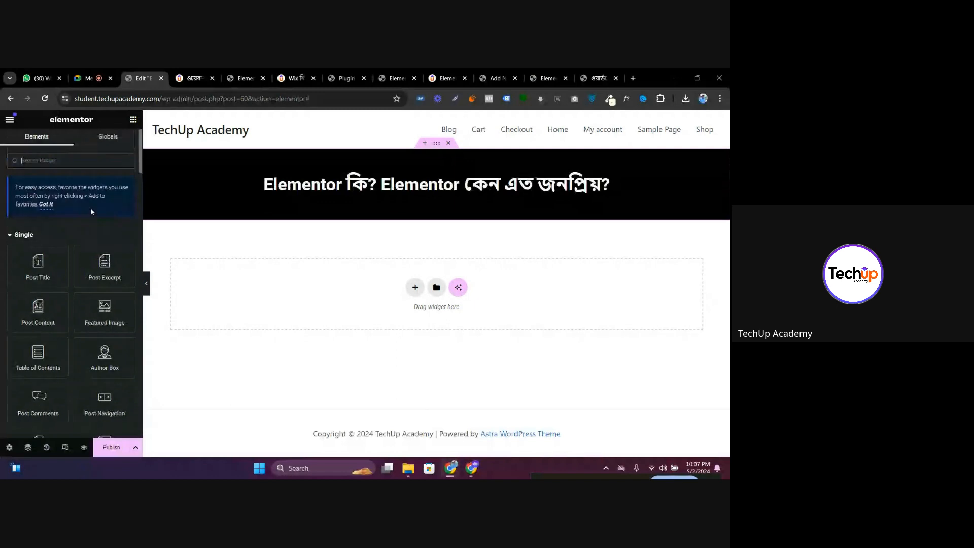
{"action": "left_click", "coordinate": [88, 167]}
{"action": "type", "text": "hub"}
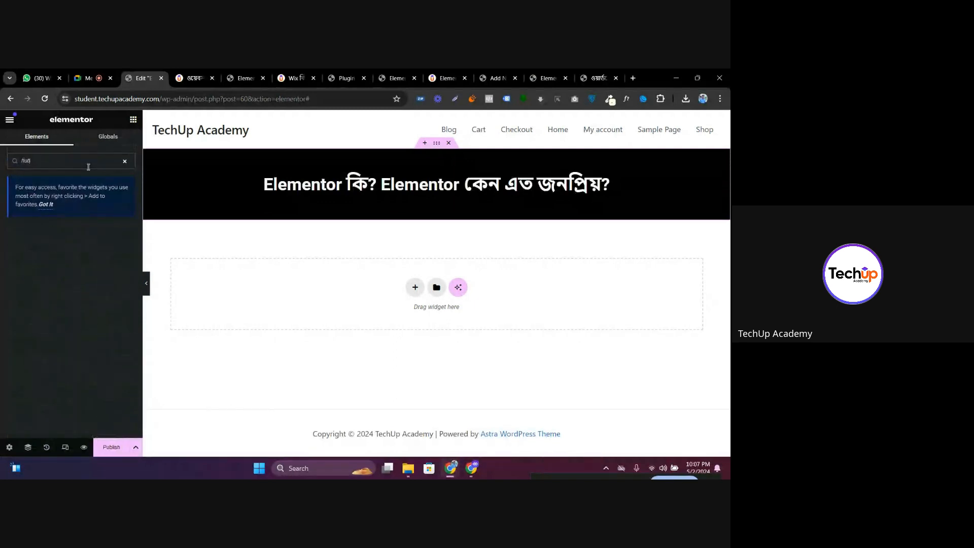
{"action": "key", "text": "BackSpace"}
{"action": "key", "text": "BackSpace"}
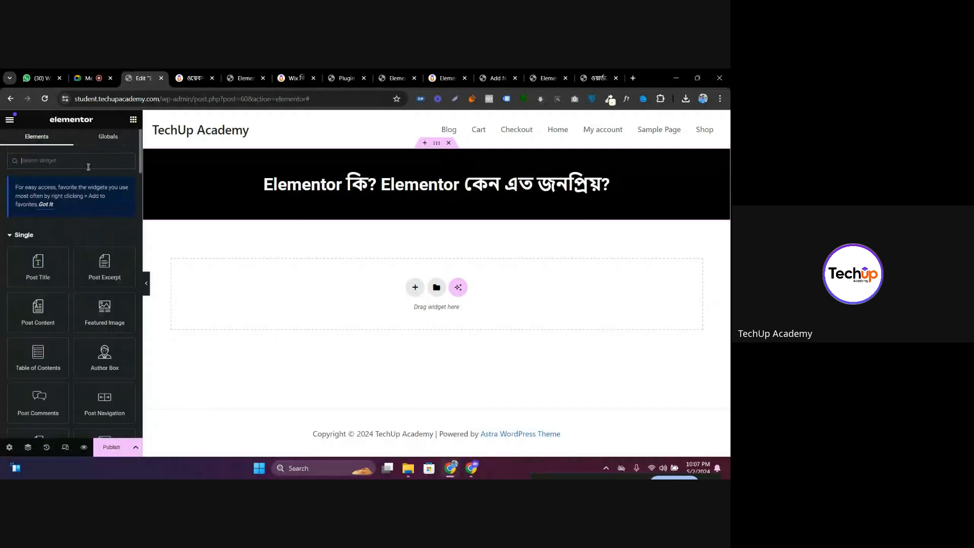
{"action": "type", "text": "lis"}
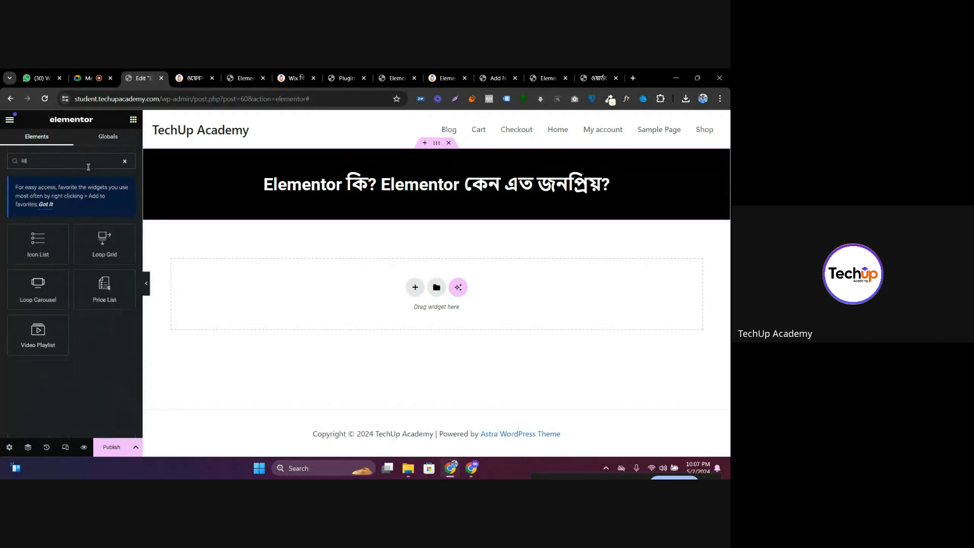
{"action": "left_click_drag", "start_coordinate": [32, 247], "coordinate": [381, 193]}
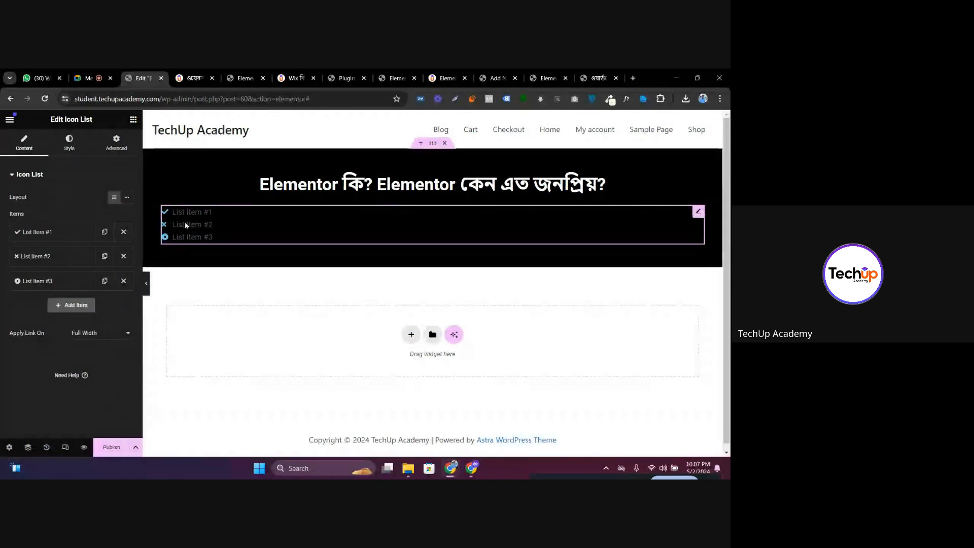
Compare the icon list with the SEO post's breadcrumb line and switch its layout to Inline
{"action": "left_click", "coordinate": [194, 78]}
{"action": "left_click", "coordinate": [144, 78]}
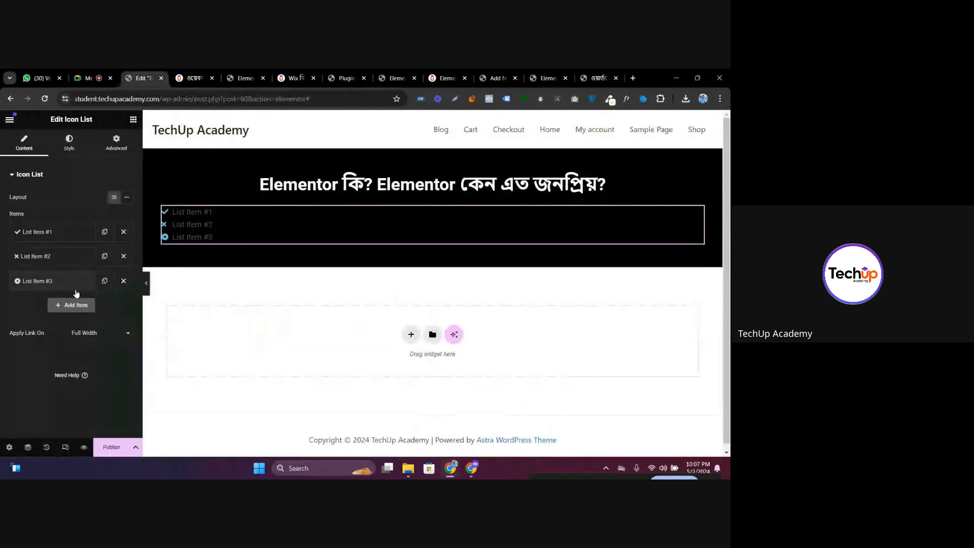
{"action": "left_click", "coordinate": [126, 201]}
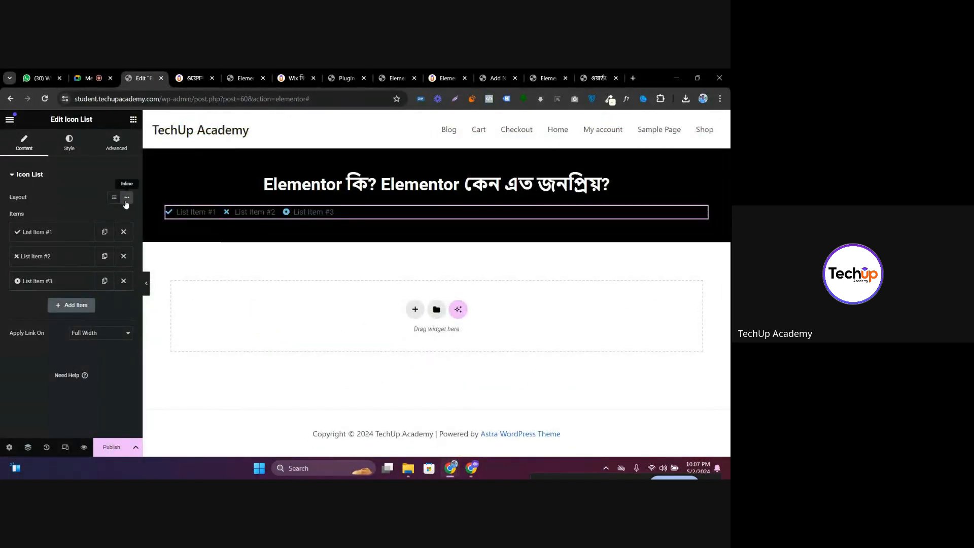
{"action": "left_click", "coordinate": [69, 237]}
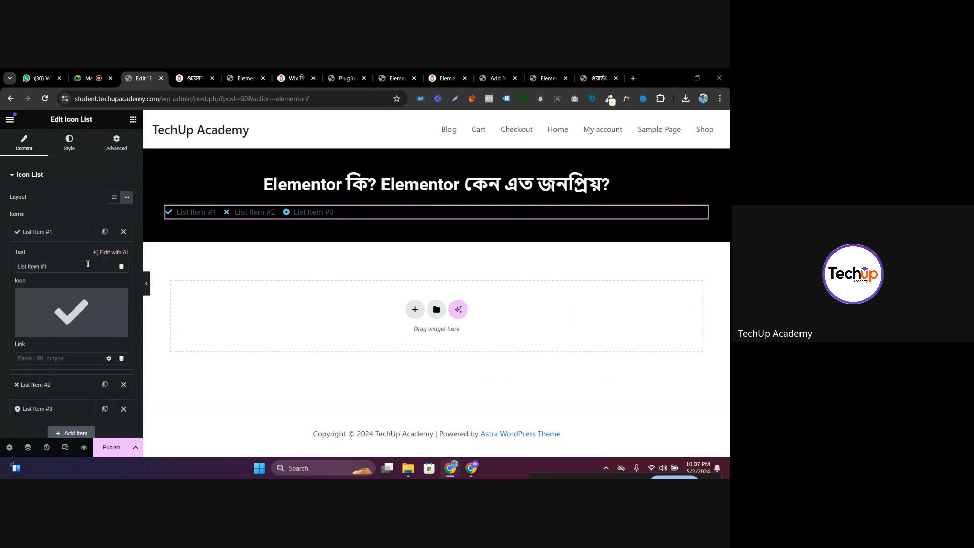
{"action": "left_click", "coordinate": [57, 237]}
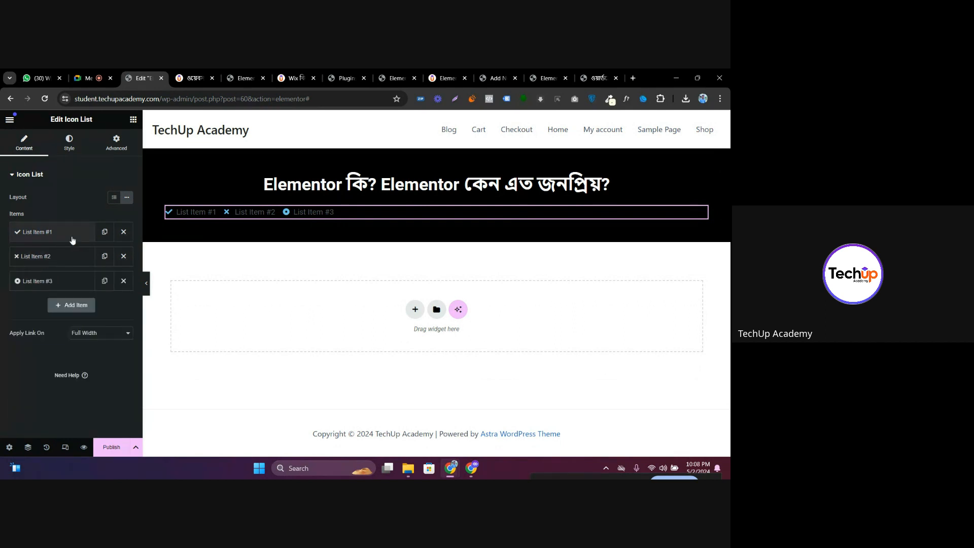
Remove List Item #1 and #2, duplicate List Item #3 twice, and expand the first item
{"action": "left_click", "coordinate": [123, 256]}
{"action": "left_click", "coordinate": [123, 232]}
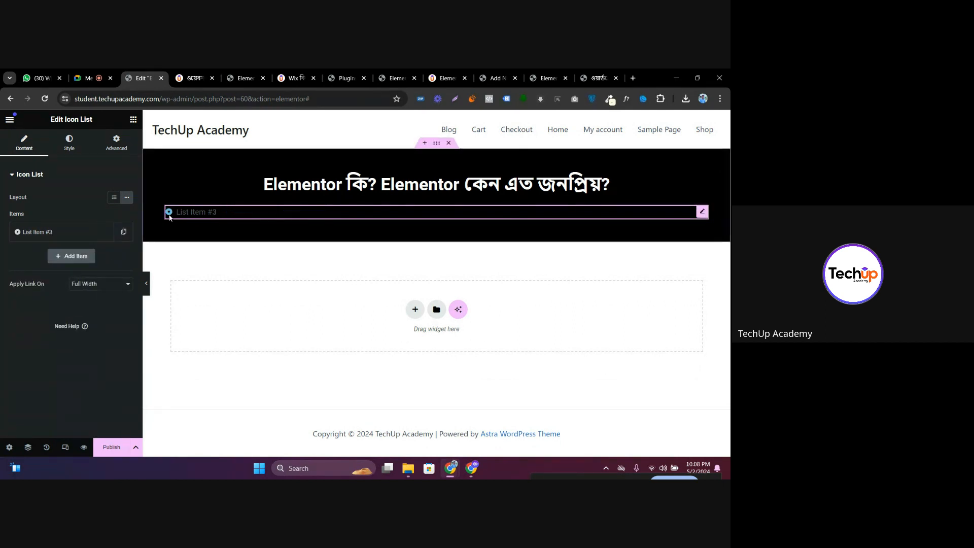
{"action": "left_click", "coordinate": [109, 233]}
{"action": "left_click", "coordinate": [112, 256]}
{"action": "left_click", "coordinate": [56, 232]}
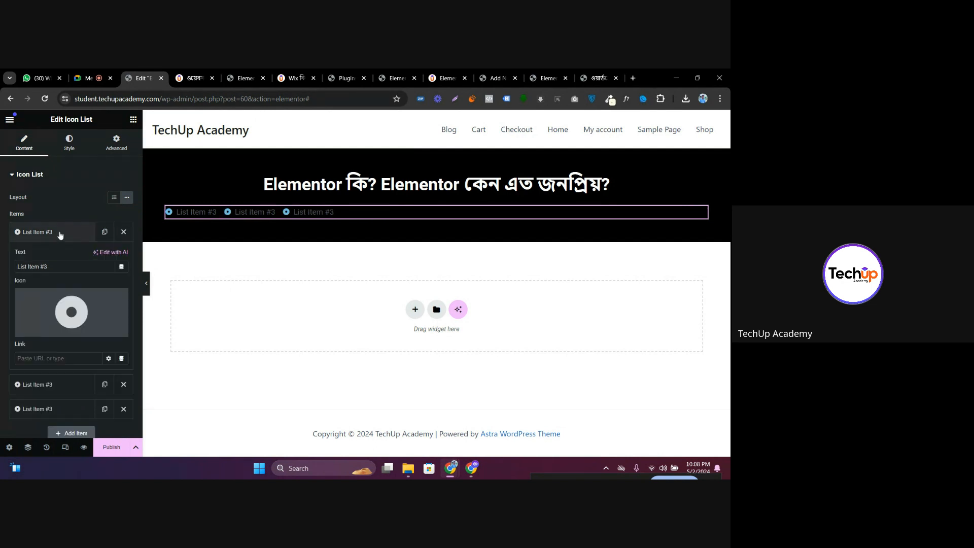
Compare the title banners and breadcrumb lines of the SEO and Wix blog posts
{"action": "left_click", "coordinate": [202, 74]}
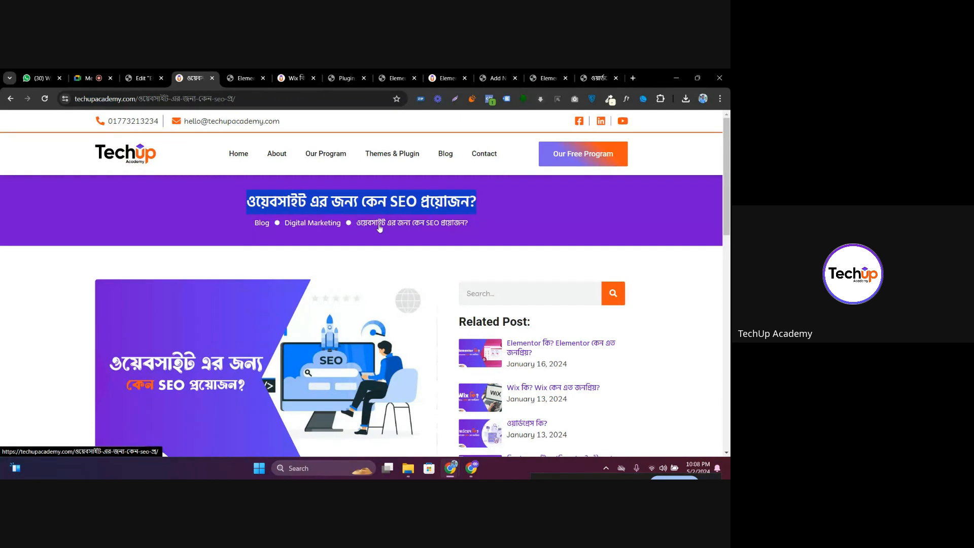
{"action": "left_click", "coordinate": [292, 74]}
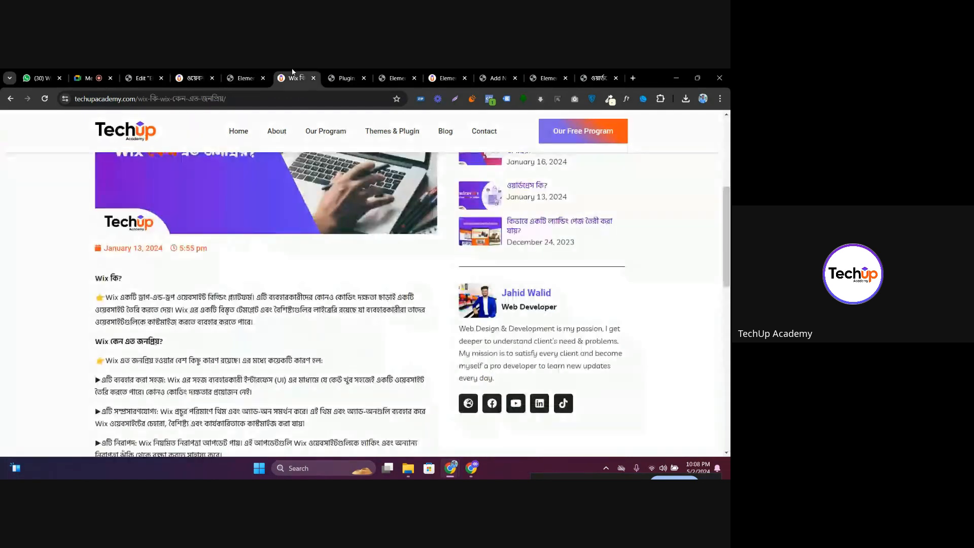
{"action": "left_click_drag", "start_coordinate": [293, 73], "coordinate": [242, 76]}
{"action": "scroll", "coordinate": [271, 230], "scroll_direction": "up", "scroll_amount": 5}
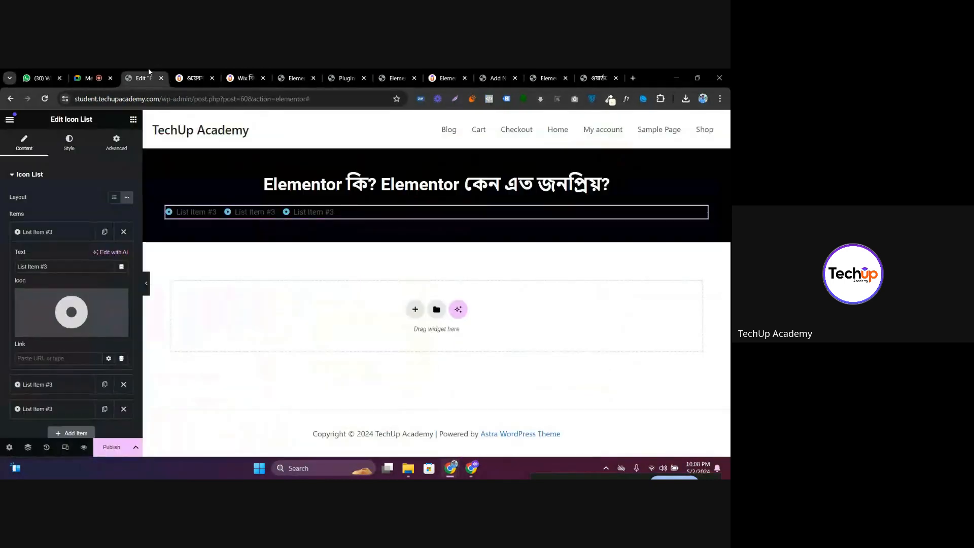
{"action": "left_click", "coordinate": [143, 78]}
Change the first icon list item's text to "BLog", following the SEO post's breadcrumb
{"action": "left_click", "coordinate": [61, 233]}
{"action": "left_click", "coordinate": [61, 236]}
{"action": "left_click_drag", "start_coordinate": [59, 267], "coordinate": [16, 266]}
{"action": "left_click", "coordinate": [211, 75]}
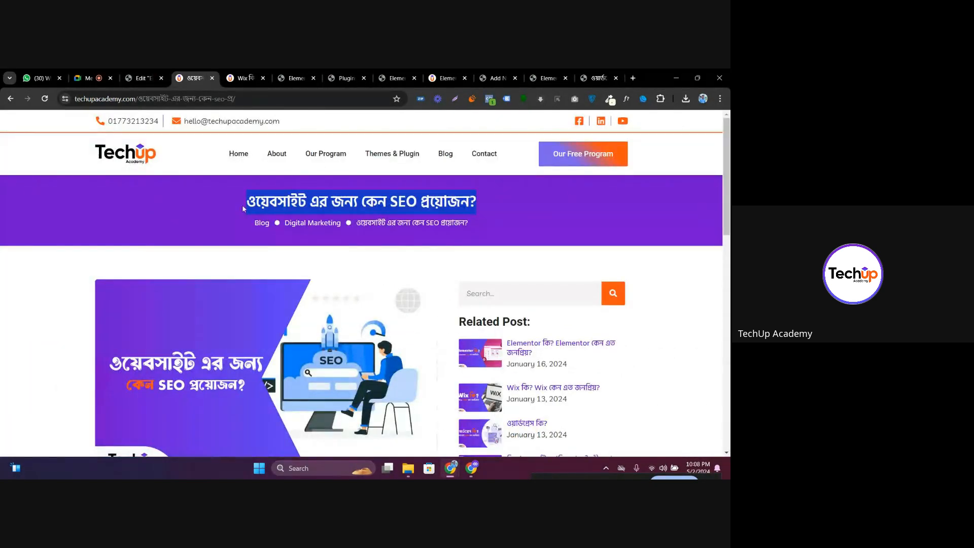
{"action": "left_click", "coordinate": [144, 77]}
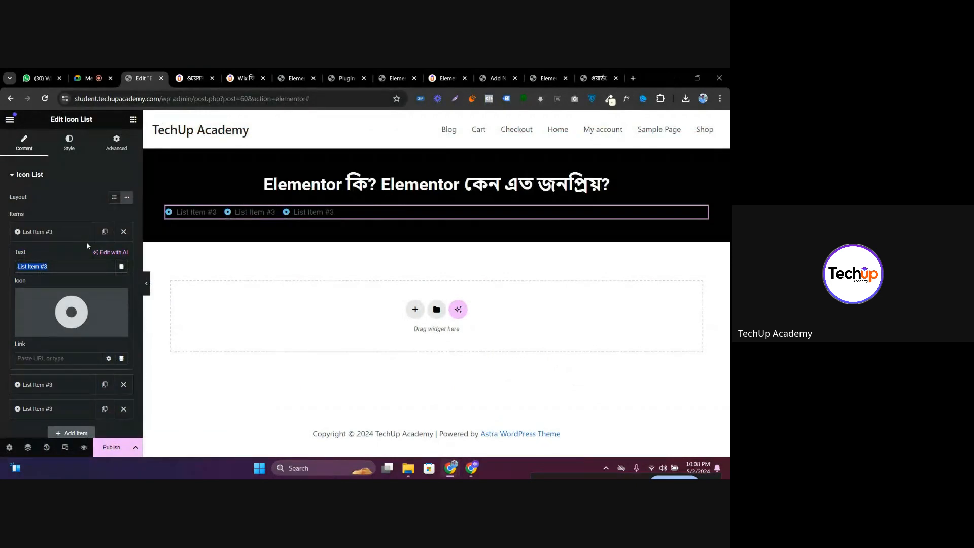
{"action": "type", "text": "BLog"}
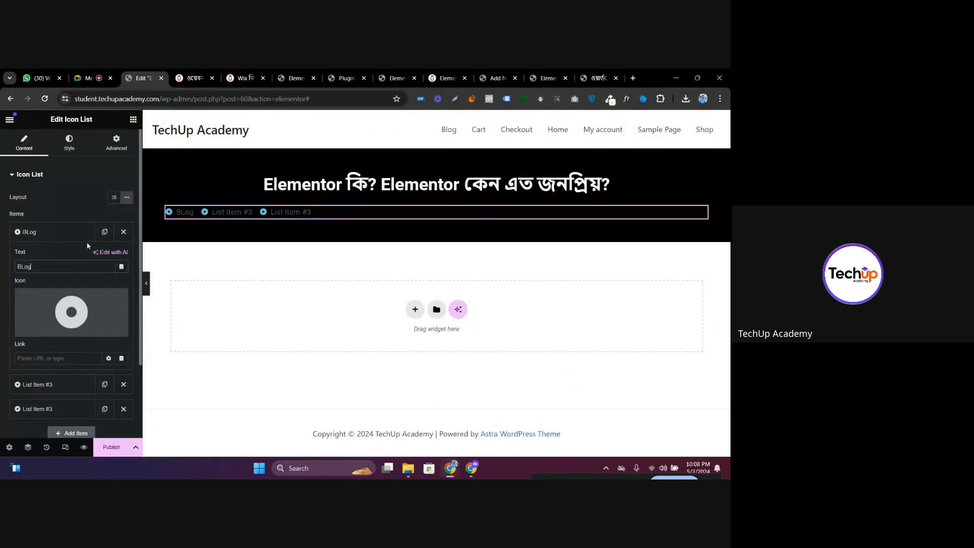
Center the icon list and set its icon color to white
{"action": "left_click", "coordinate": [69, 143]}
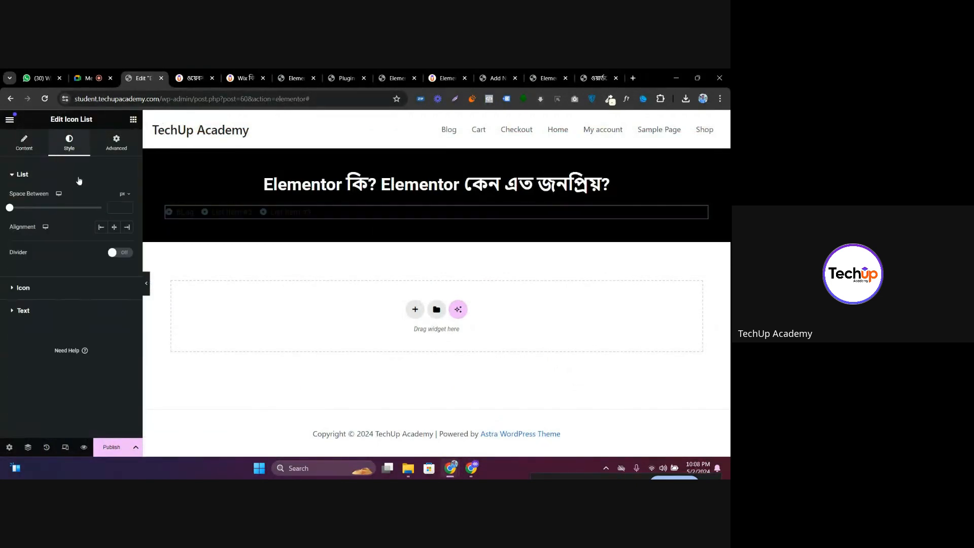
{"action": "left_click", "coordinate": [115, 228]}
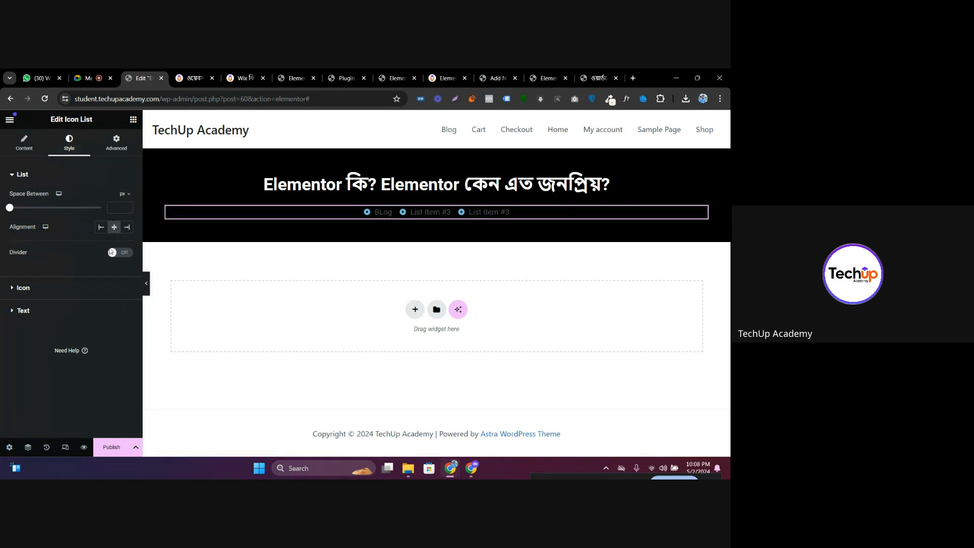
{"action": "left_click", "coordinate": [43, 289]}
{"action": "left_click", "coordinate": [127, 240]}
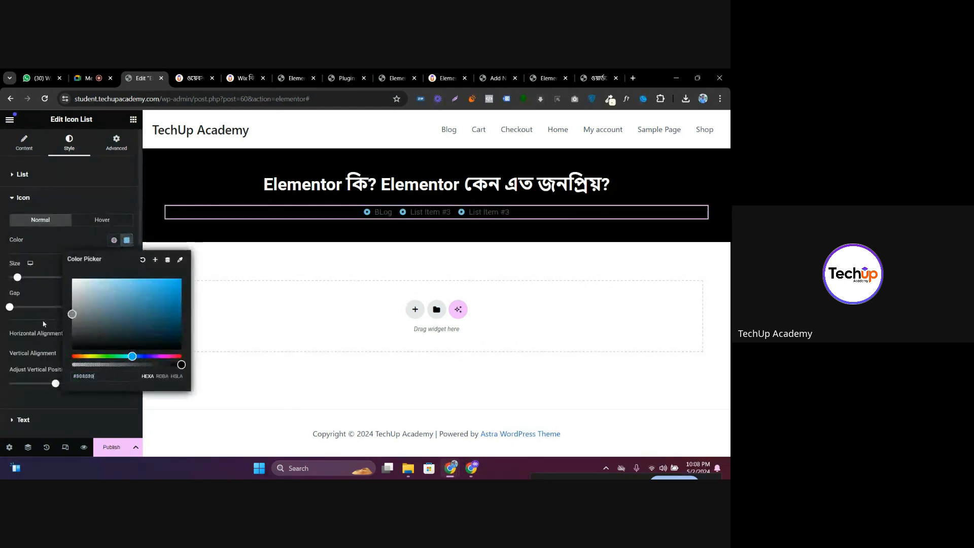
{"action": "left_click", "coordinate": [72, 278]}
{"action": "left_click", "coordinate": [87, 208]}
Set the icon list's text color to white, #FFFFFF, and return to its list items
{"action": "left_click", "coordinate": [43, 223]}
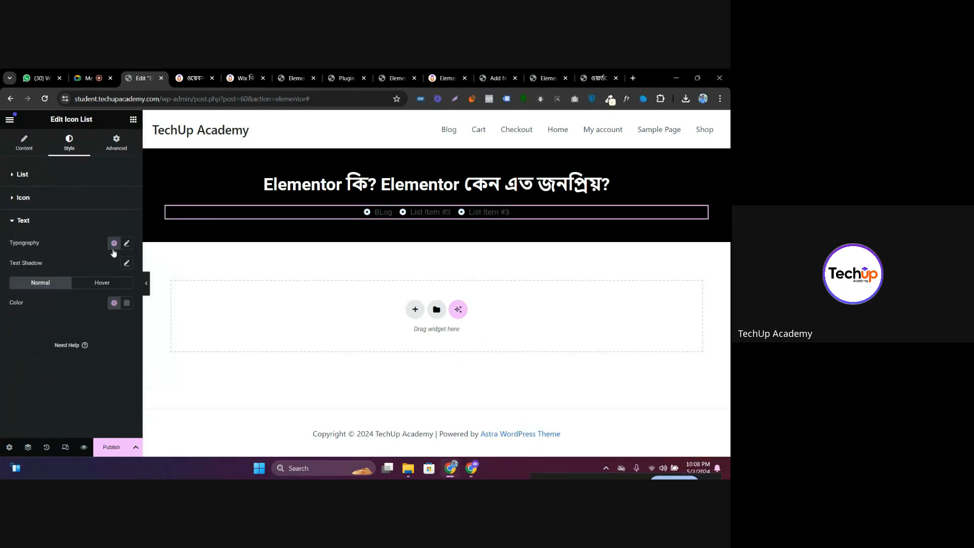
{"action": "left_click", "coordinate": [127, 303]}
{"action": "left_click", "coordinate": [72, 342]}
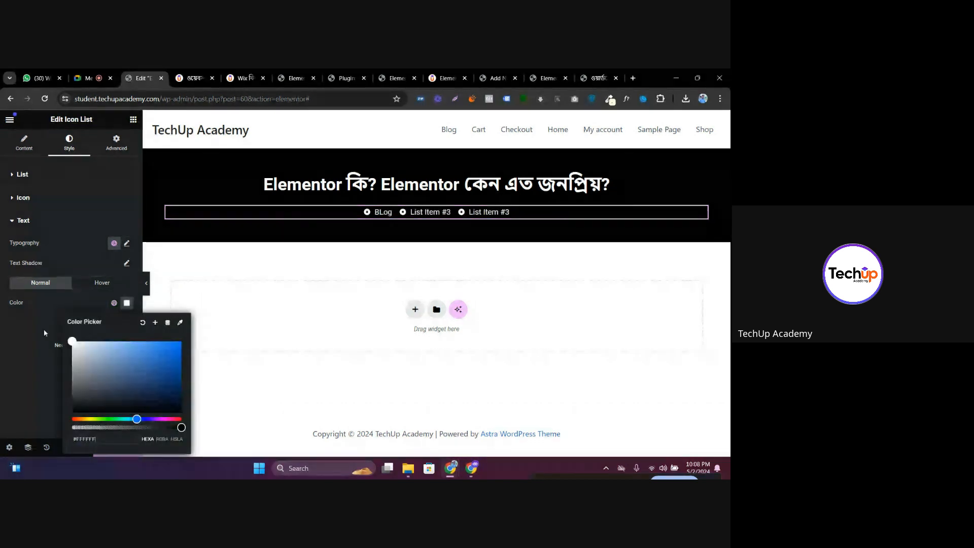
{"action": "left_click", "coordinate": [29, 360]}
{"action": "left_click", "coordinate": [36, 146]}
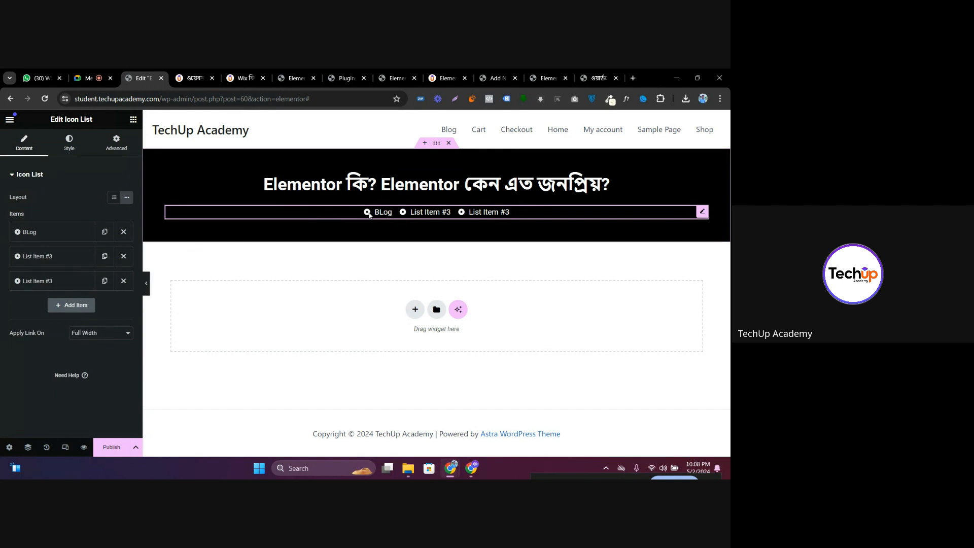
Follow the Blog link in the SEO post's breadcrumb line and check the Blog page's address
{"action": "key", "text": "ctrl+Tab"}
{"action": "left_click", "coordinate": [261, 225]}
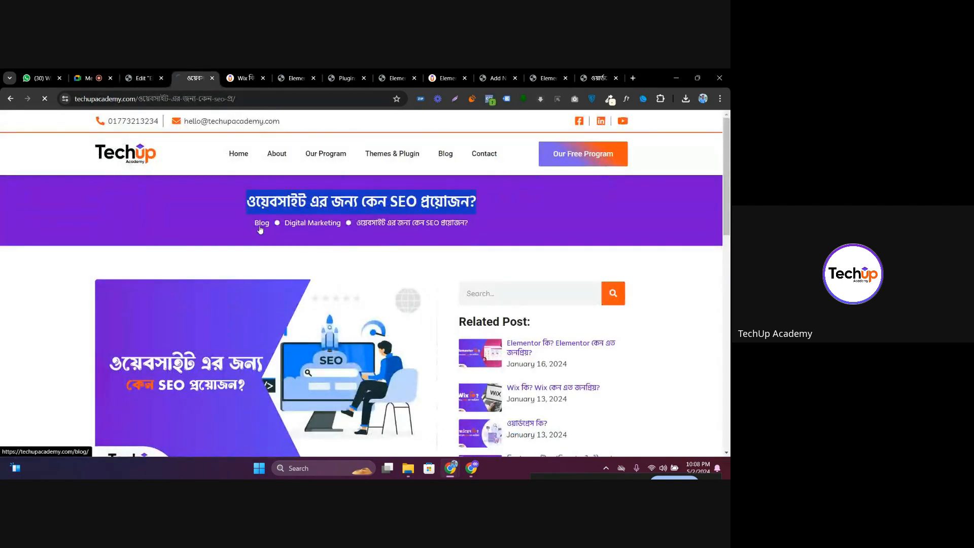
{"action": "left_click", "coordinate": [172, 98]}
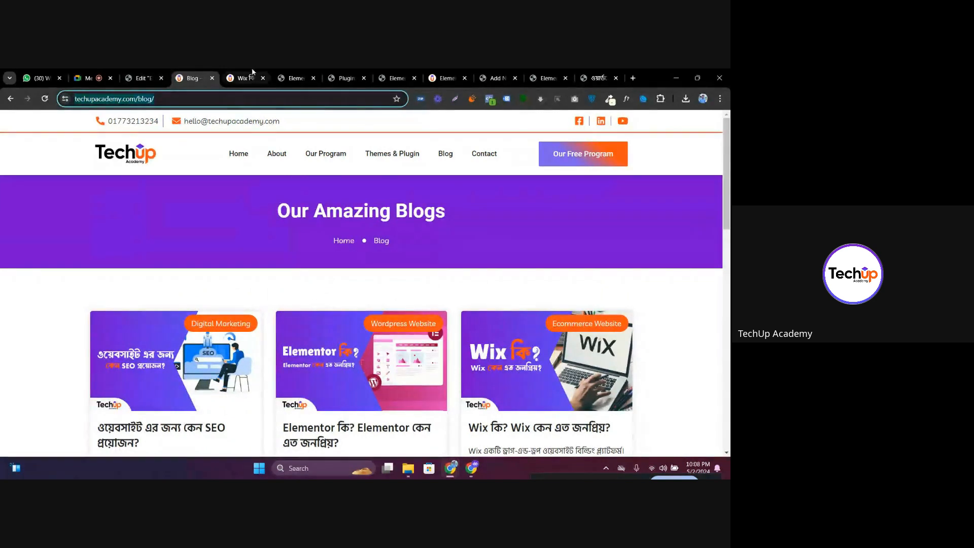
Link the "BLog" list item to the student site's Blog page, student.techupacademy.com/?page_id=55
{"action": "key", "text": "ctrl+Tab"}
{"action": "key", "text": "ctrl+Tab"}
{"action": "scroll", "coordinate": [349, 188], "scroll_direction": "up", "scroll_amount": 3}
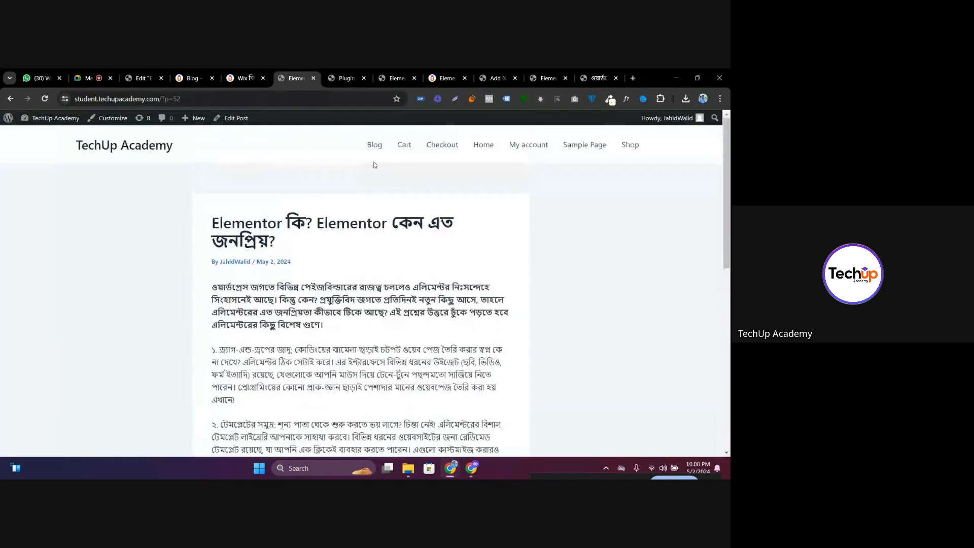
{"action": "left_click", "coordinate": [374, 145]}
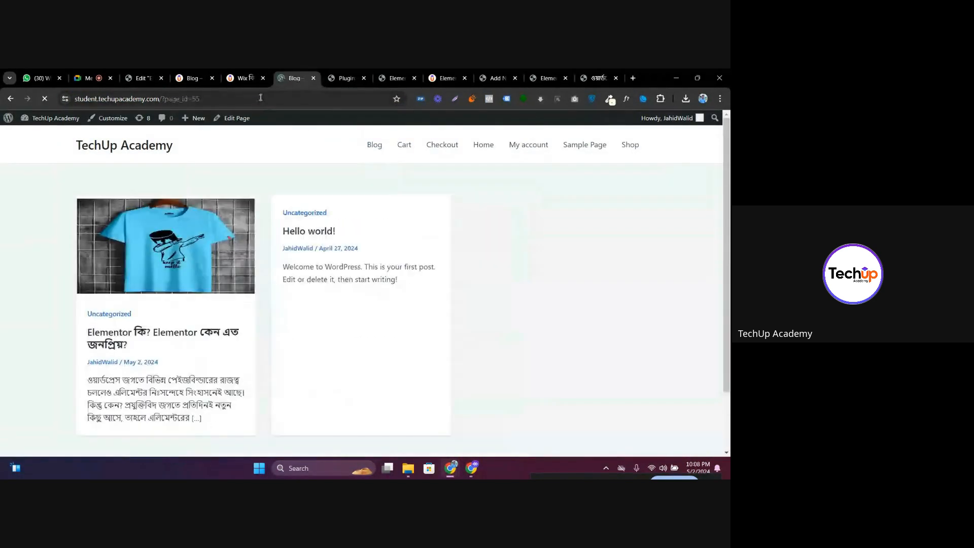
{"action": "left_click", "coordinate": [143, 77]}
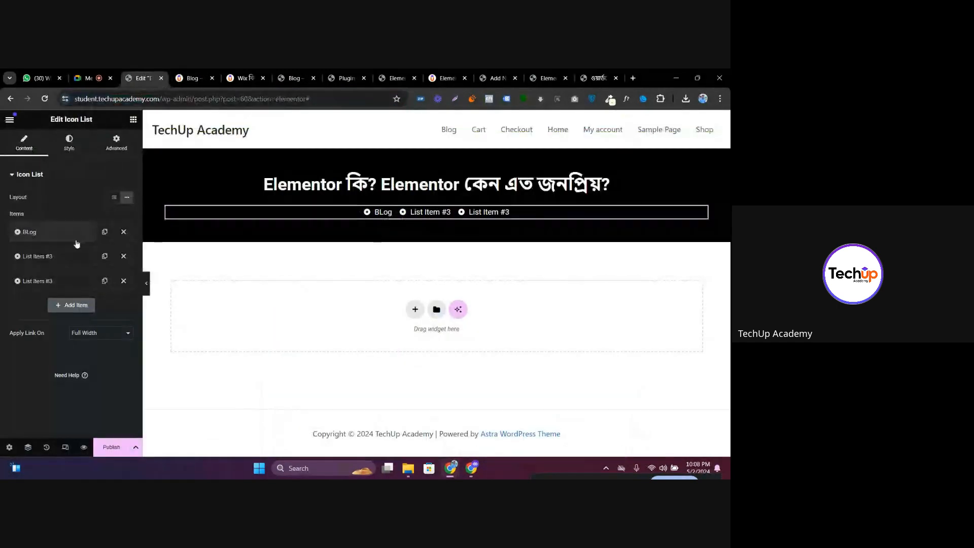
{"action": "left_click", "coordinate": [68, 235]}
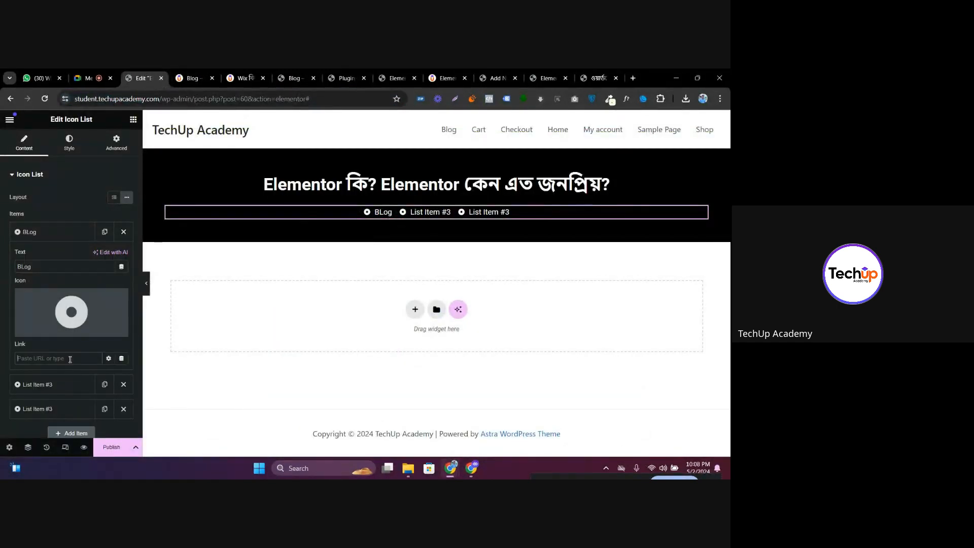
{"action": "left_click", "coordinate": [74, 237]}
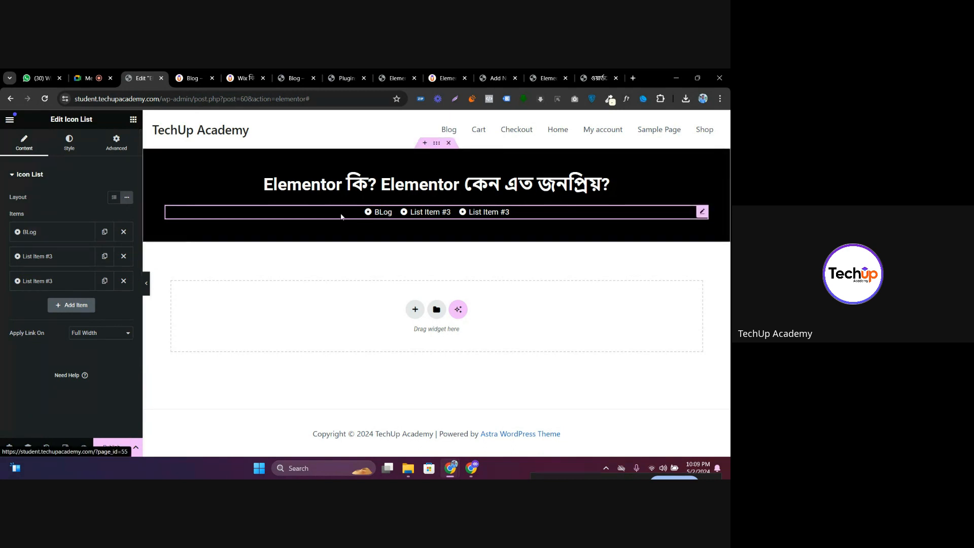
Open the second list item's text and compare it with the category entry in the Wix post's breadcrumb line
{"action": "left_click", "coordinate": [47, 258]}
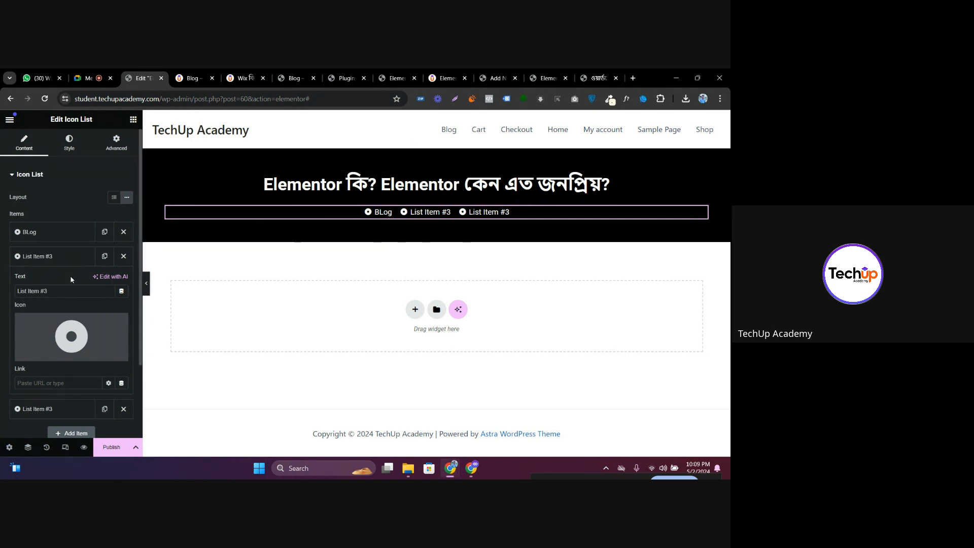
{"action": "left_click", "coordinate": [122, 292]}
{"action": "left_click", "coordinate": [108, 293]}
{"action": "left_click_drag", "start_coordinate": [91, 293], "coordinate": [19, 291]}
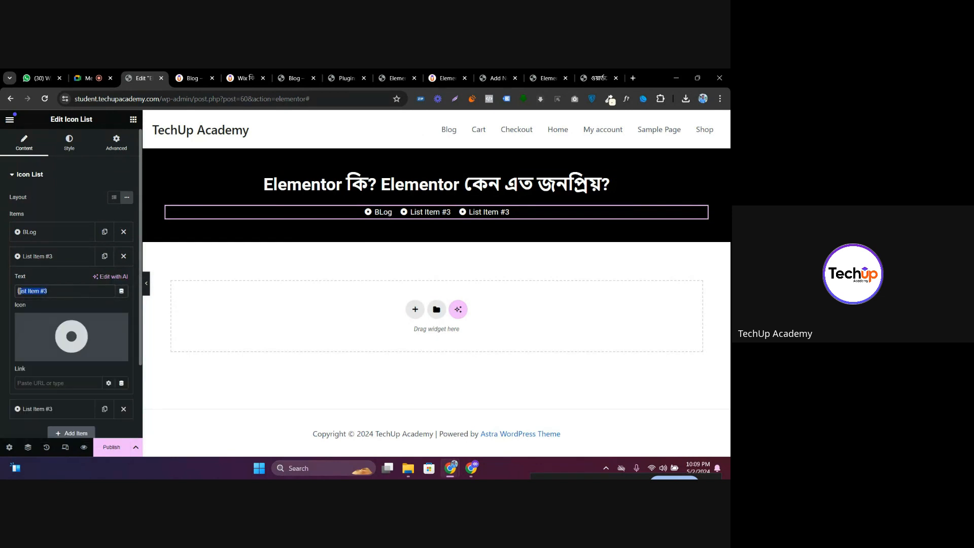
{"action": "left_click", "coordinate": [195, 77]}
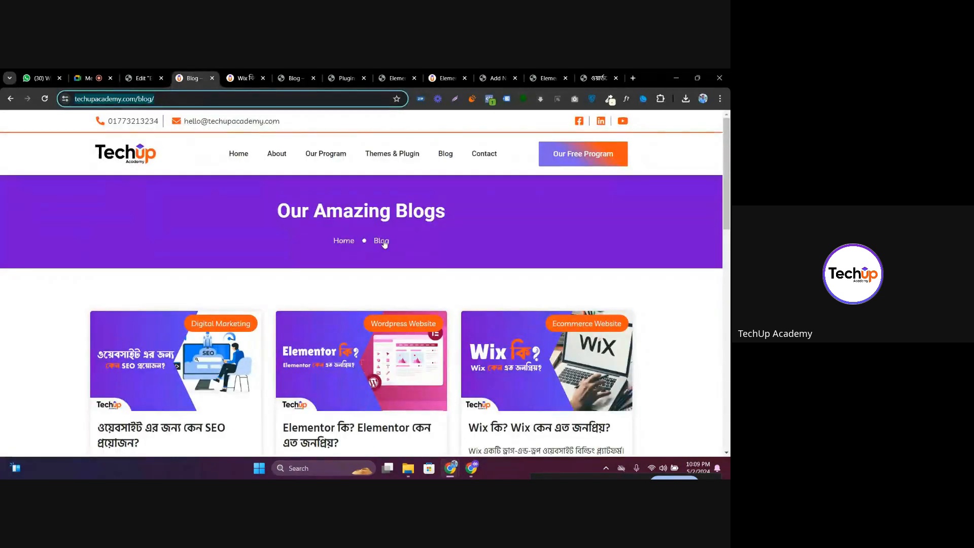
{"action": "left_click", "coordinate": [140, 77]}
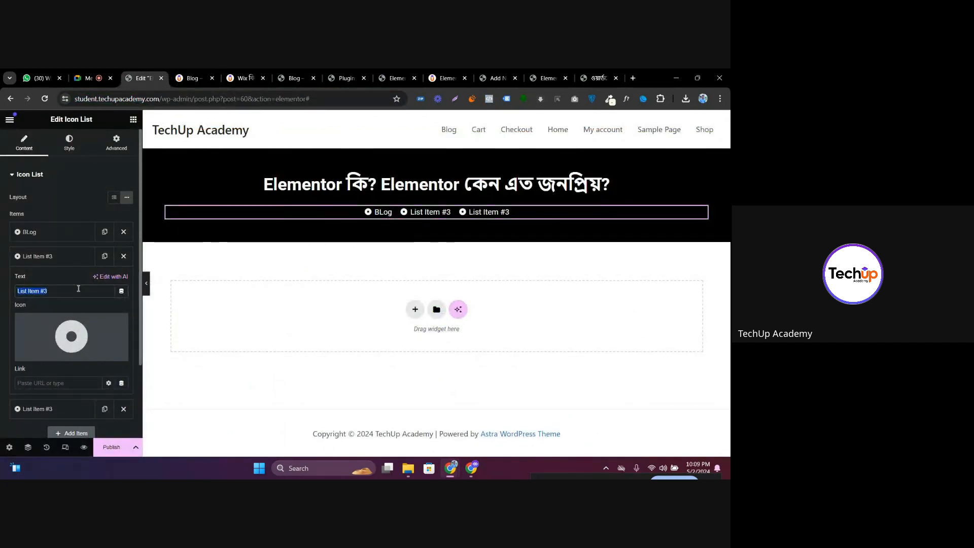
{"action": "left_click", "coordinate": [246, 73]}
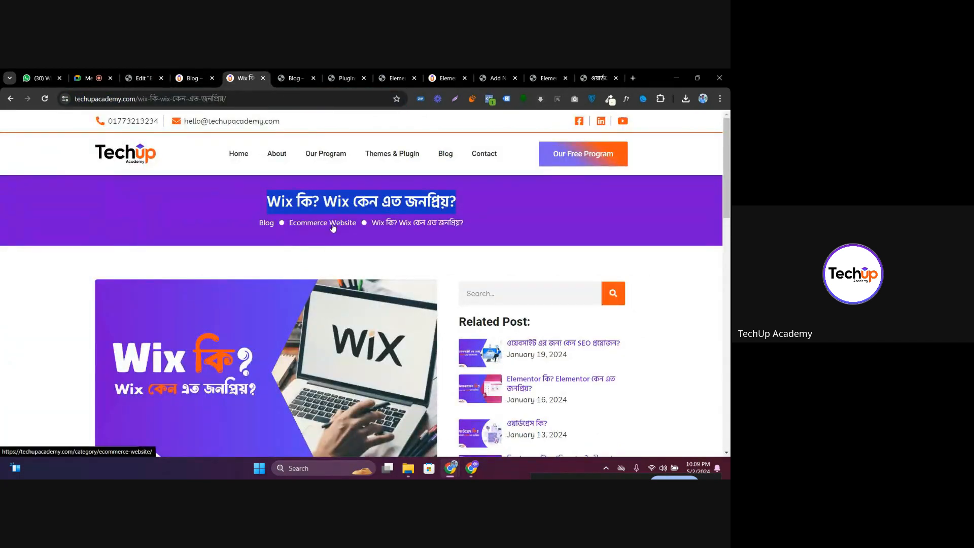
{"action": "left_click_drag", "start_coordinate": [357, 223], "coordinate": [313, 223]}
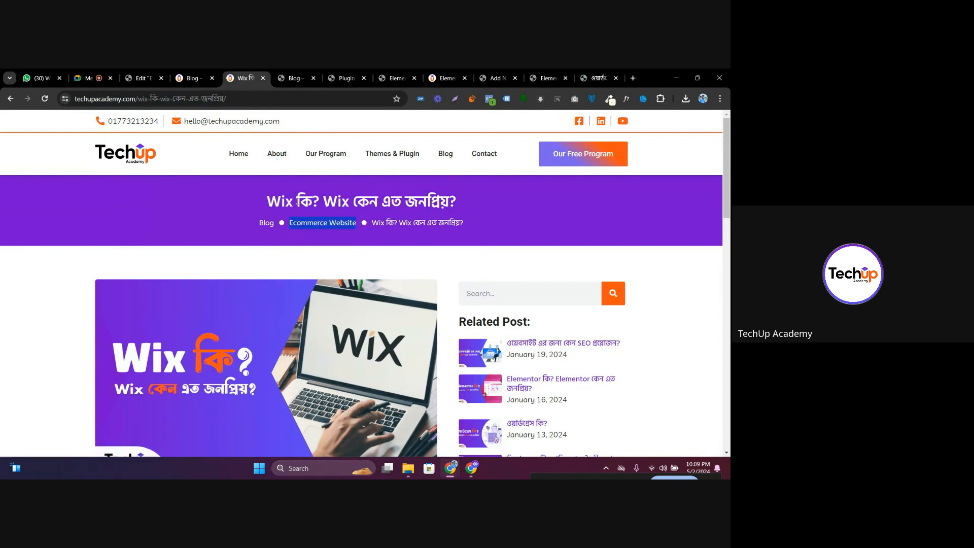
Open the student site's WordPress dashboard in a separate tab and start a new post
{"action": "left_click", "coordinate": [281, 72]}
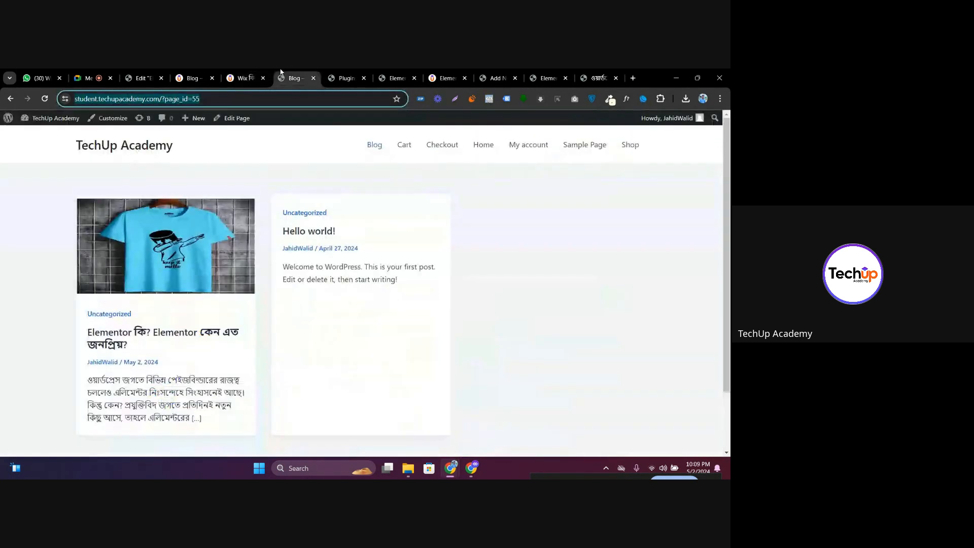
{"action": "middle_click", "coordinate": [45, 135]}
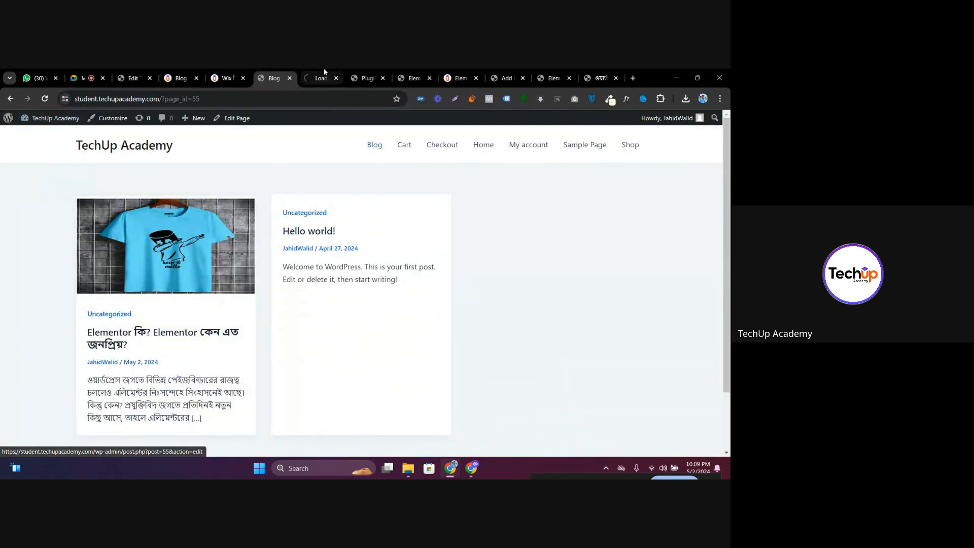
{"action": "left_click", "coordinate": [323, 72]}
{"action": "left_click_drag", "start_coordinate": [324, 72], "coordinate": [276, 77]}
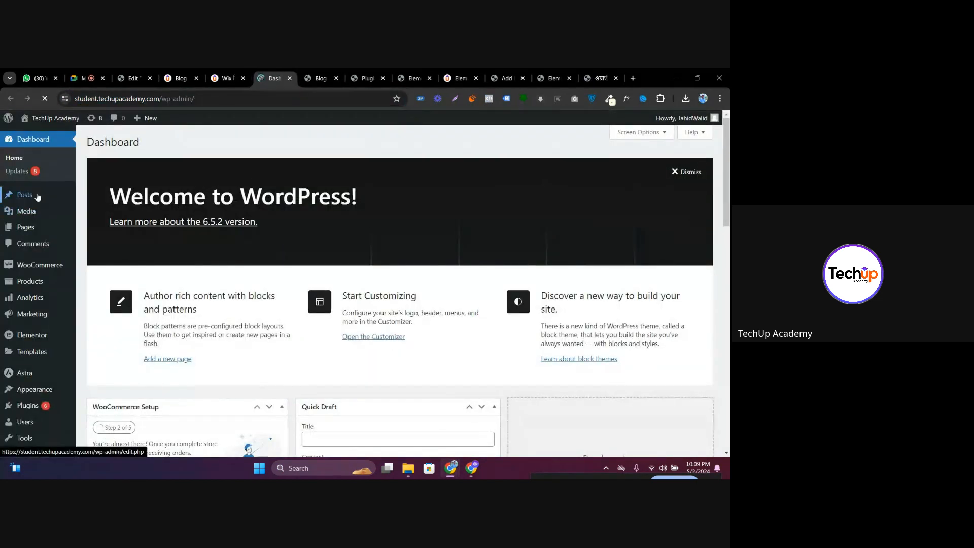
{"action": "left_click", "coordinate": [36, 197]}
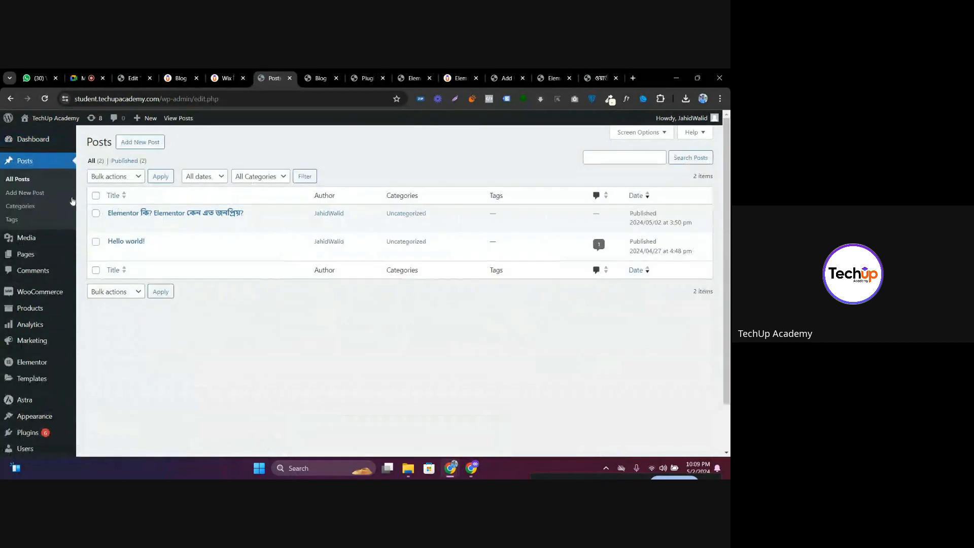
{"action": "left_click", "coordinate": [34, 193]}
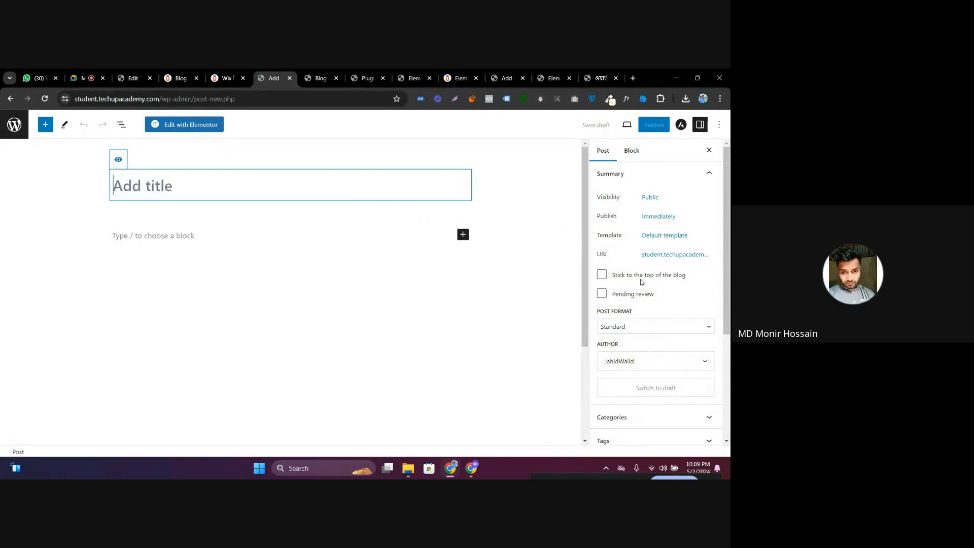
Fill in a new category named "website" in the new post's category settings
{"action": "scroll", "coordinate": [634, 315], "scroll_direction": "down", "scroll_amount": 2}
{"action": "left_click", "coordinate": [629, 327]}
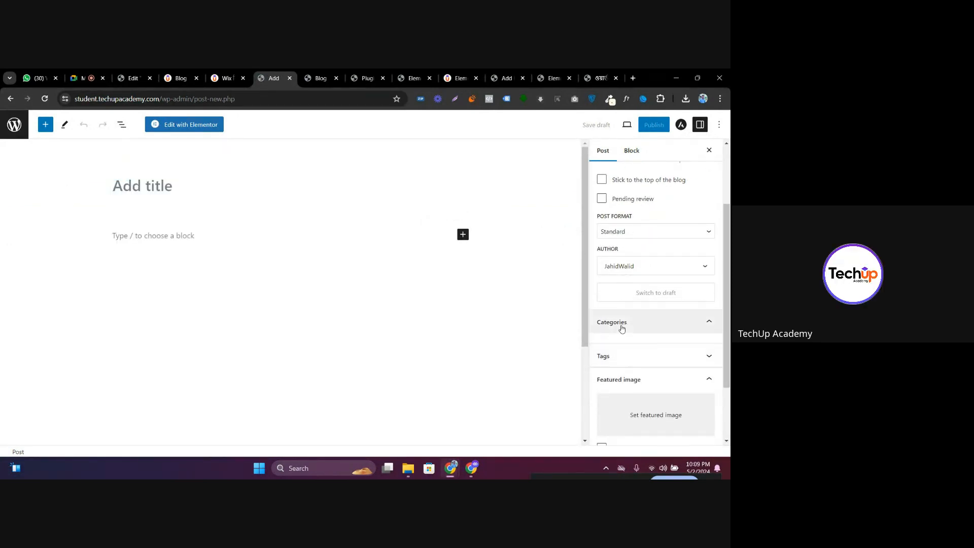
{"action": "left_click", "coordinate": [622, 327]}
{"action": "left_click", "coordinate": [631, 329]}
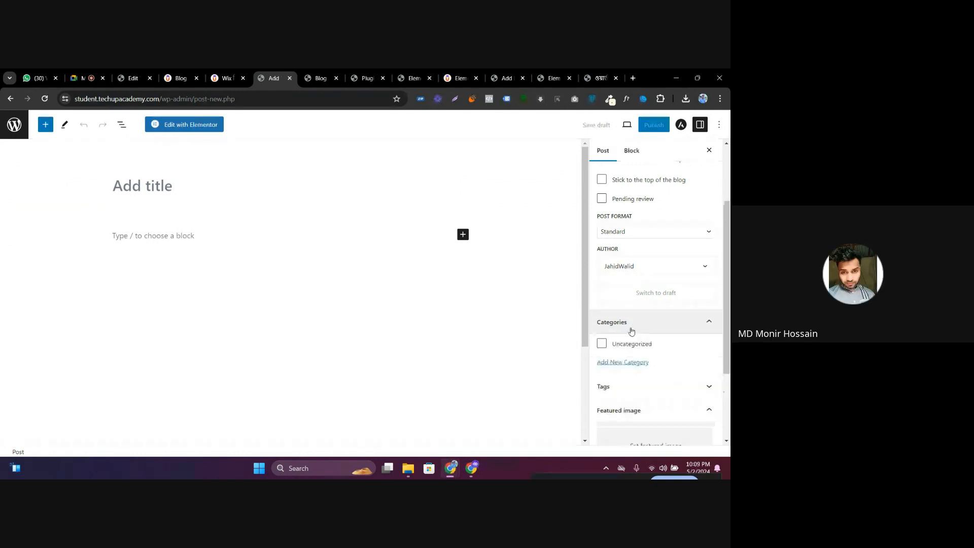
{"action": "left_click", "coordinate": [622, 362]}
{"action": "left_click", "coordinate": [623, 393]}
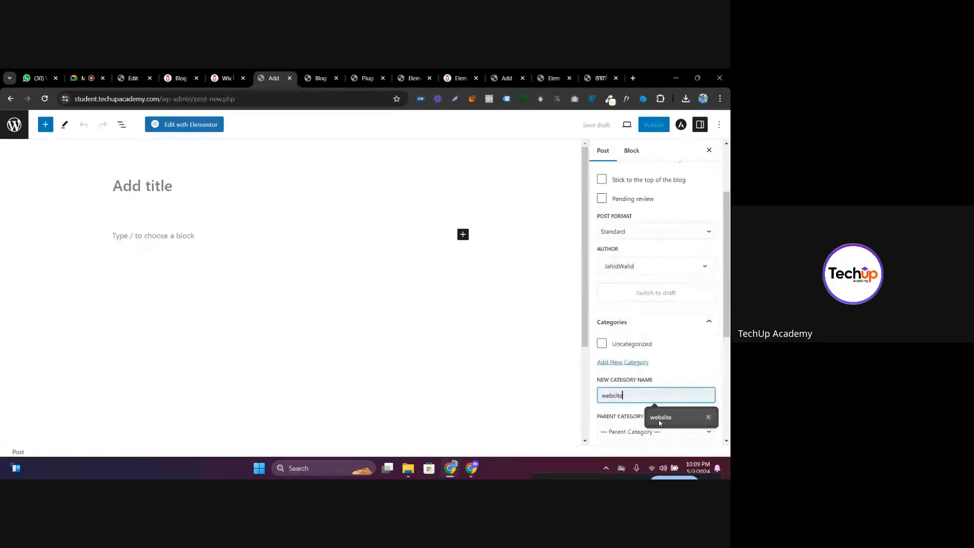
{"action": "left_click", "coordinate": [661, 416]}
{"action": "scroll", "coordinate": [660, 363], "scroll_direction": "down", "scroll_amount": 1}
{"action": "left_click", "coordinate": [628, 408]}
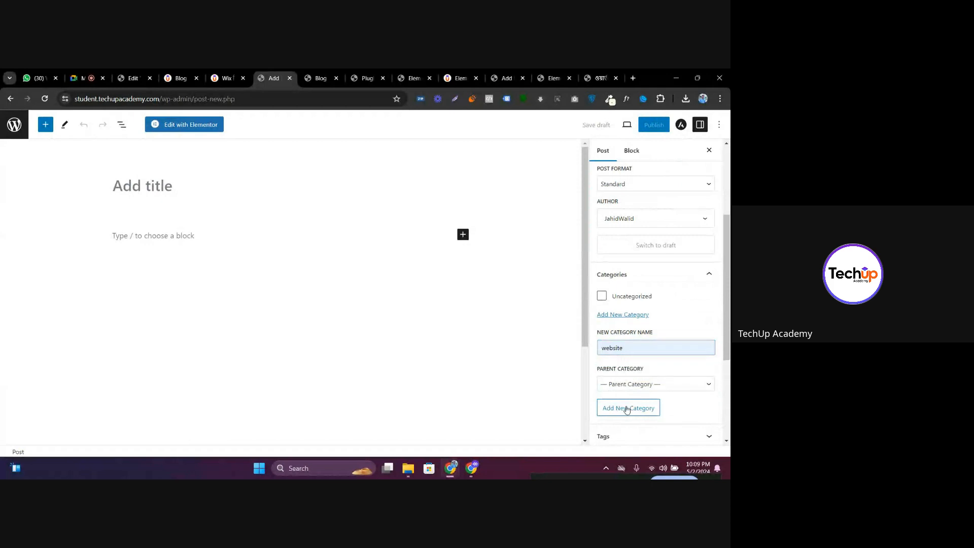
Return to the Elementor template and change the second list item's text to "Hello"
{"action": "left_click", "coordinate": [227, 77]}
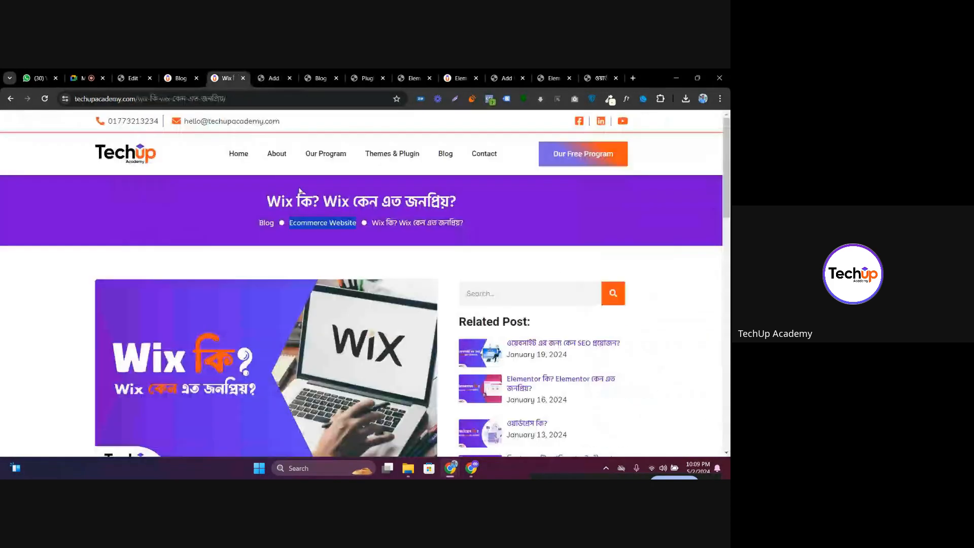
{"action": "left_click", "coordinate": [178, 79]}
{"action": "left_click", "coordinate": [133, 78]}
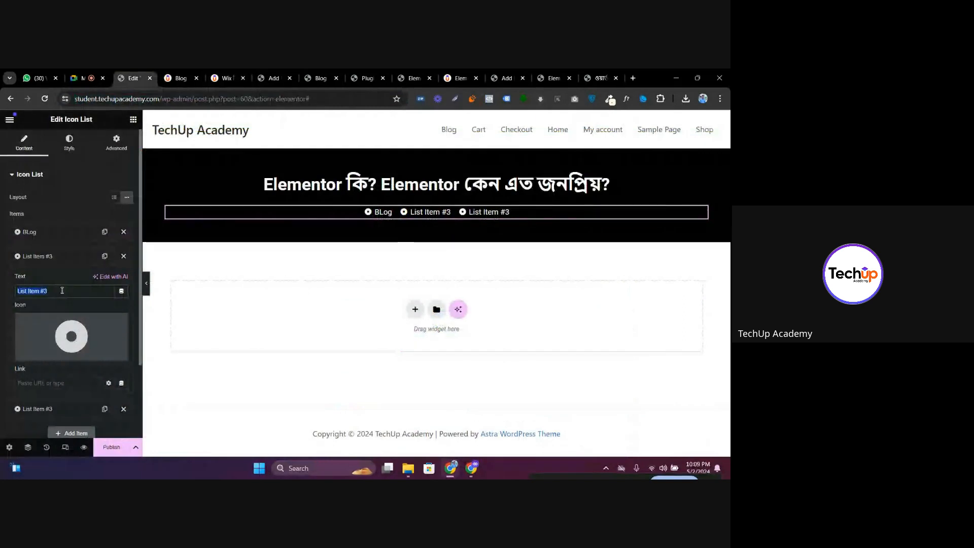
{"action": "type", "text": "Hello"}
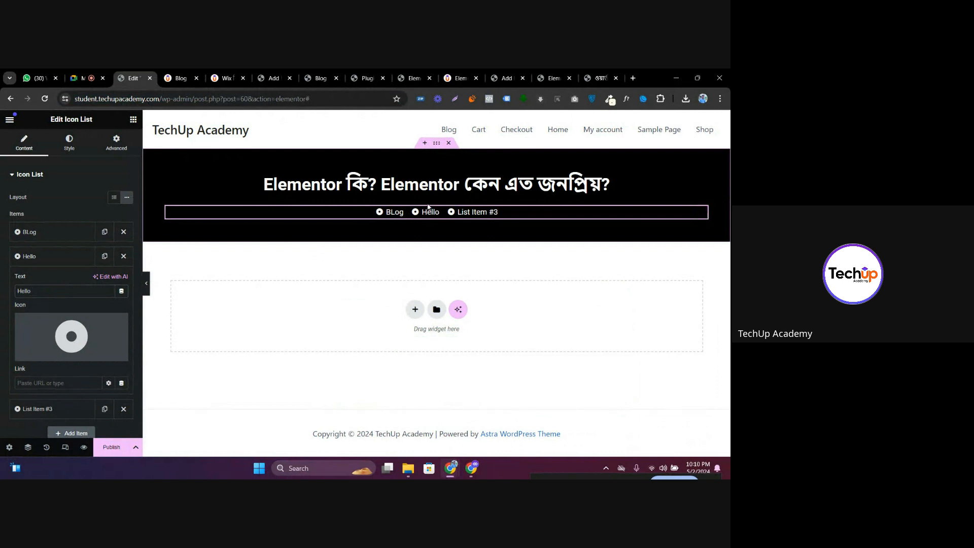
Examine the category entries in the breadcrumb lines of the Elementor and landing page blog posts
{"action": "key", "text": "ctrl+Tab"}
{"action": "scroll", "coordinate": [328, 335], "scroll_direction": "down", "scroll_amount": 3}
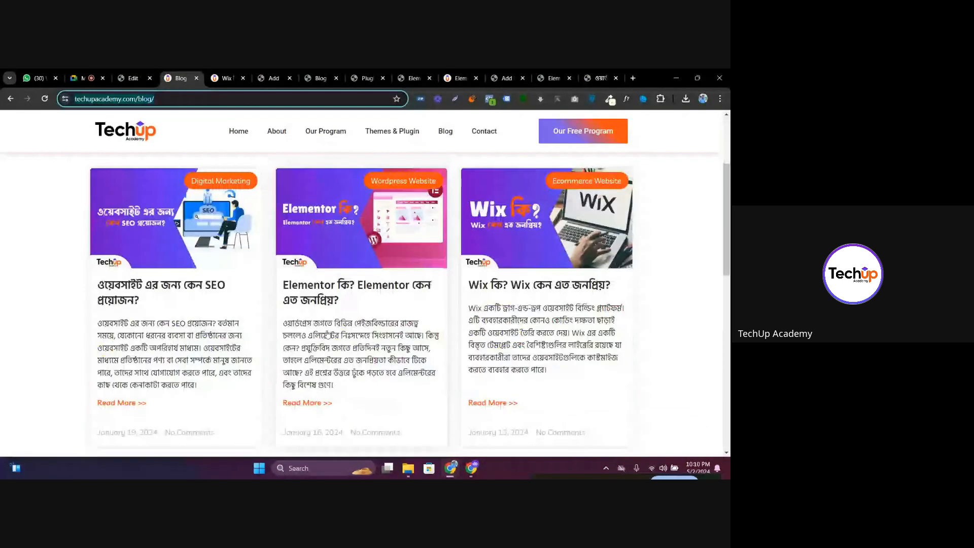
{"action": "left_click", "coordinate": [331, 284]}
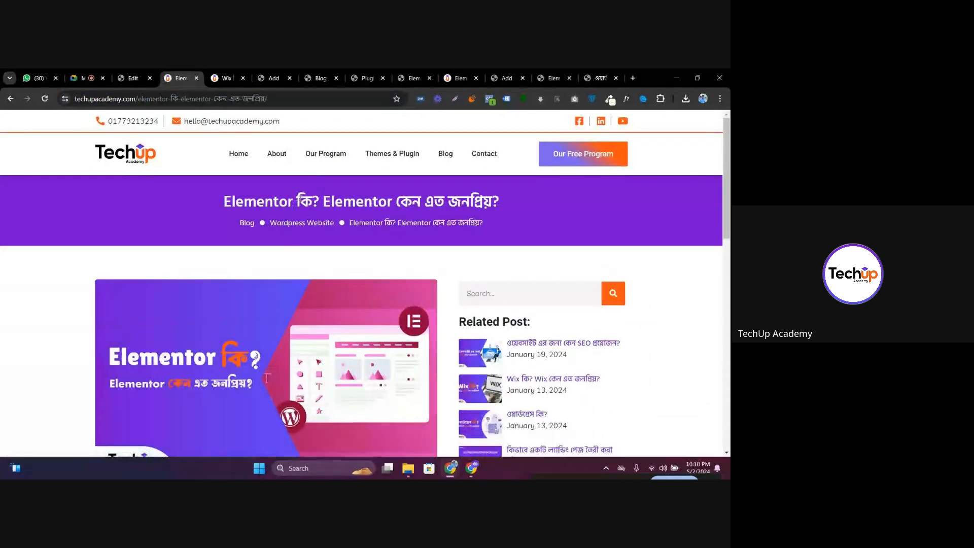
{"action": "left_click", "coordinate": [308, 226]}
{"action": "scroll", "coordinate": [348, 357], "scroll_direction": "down", "scroll_amount": 3}
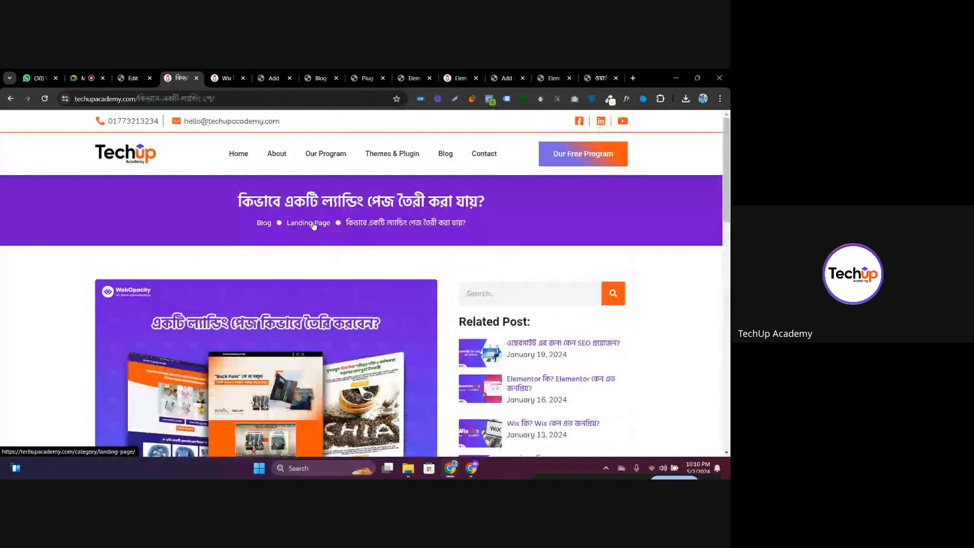
Replace the second list item's text with the Post Date dynamic tag and return to the icon list's items
{"action": "left_click", "coordinate": [133, 77]}
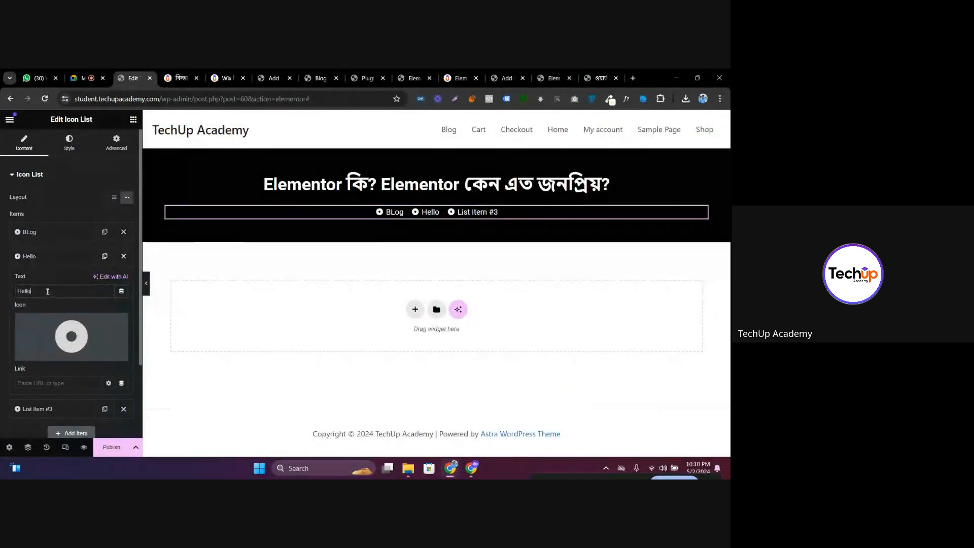
{"action": "left_click_drag", "start_coordinate": [34, 290], "coordinate": [1, 295]}
{"action": "key", "text": "BackSpace"}
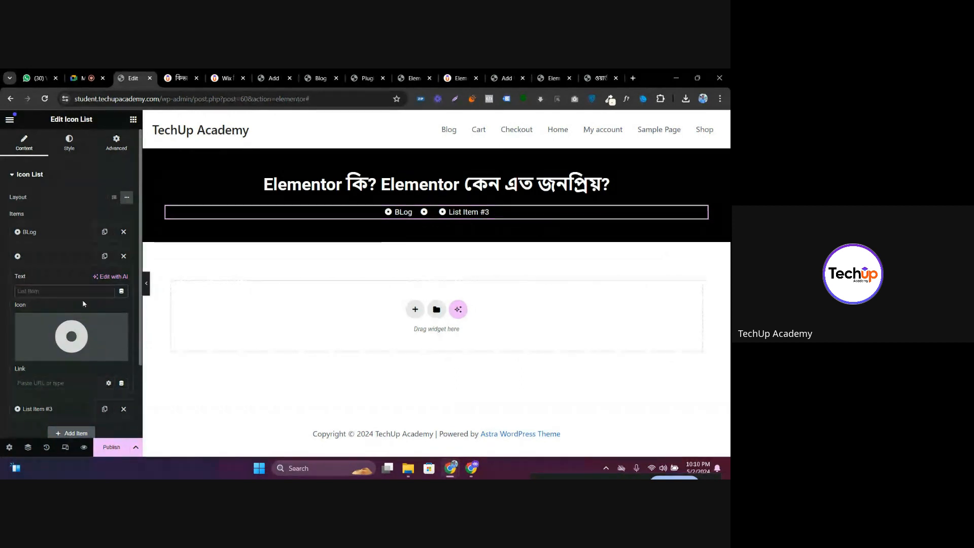
{"action": "left_click", "coordinate": [121, 293]}
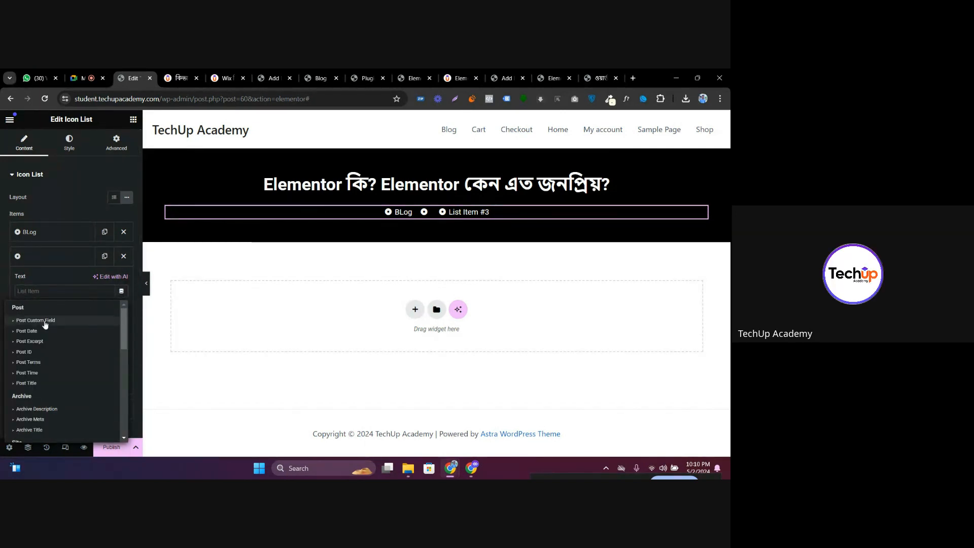
{"action": "scroll", "coordinate": [66, 301], "scroll_direction": "down", "scroll_amount": 1}
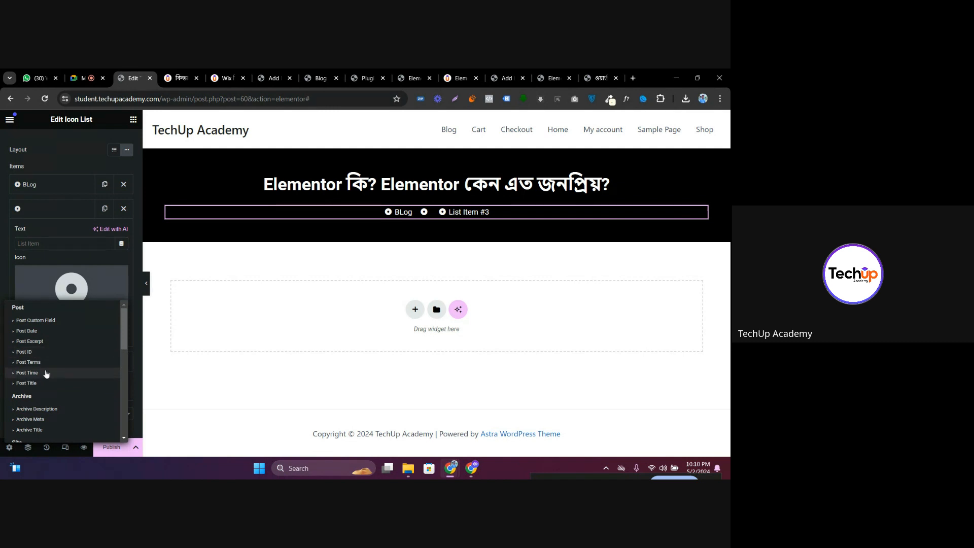
{"action": "left_click", "coordinate": [40, 331]}
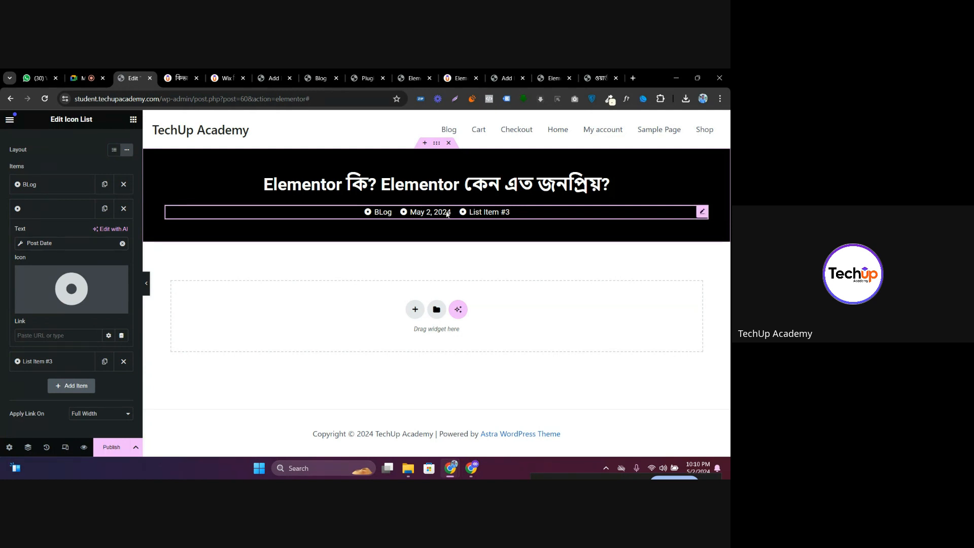
{"action": "left_click", "coordinate": [702, 179]}
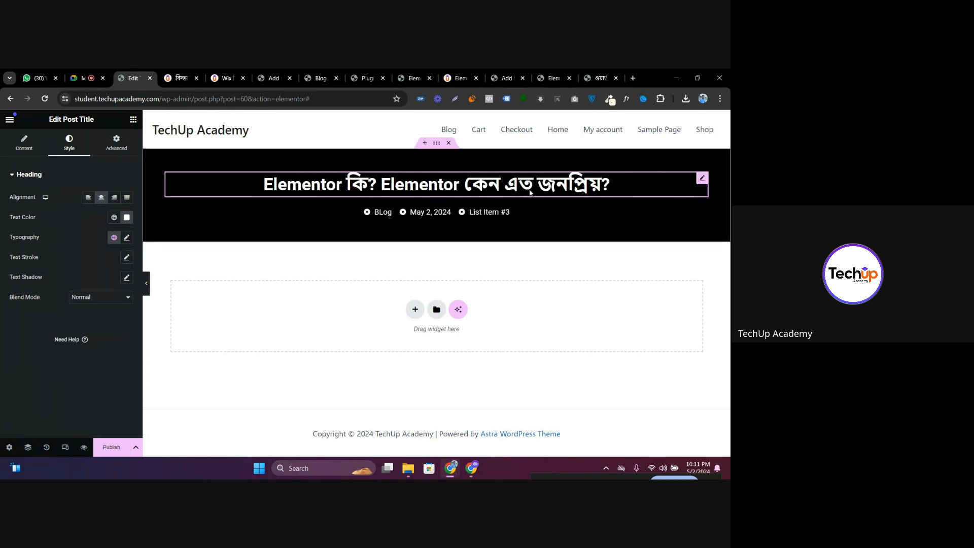
{"action": "left_click", "coordinate": [702, 212]}
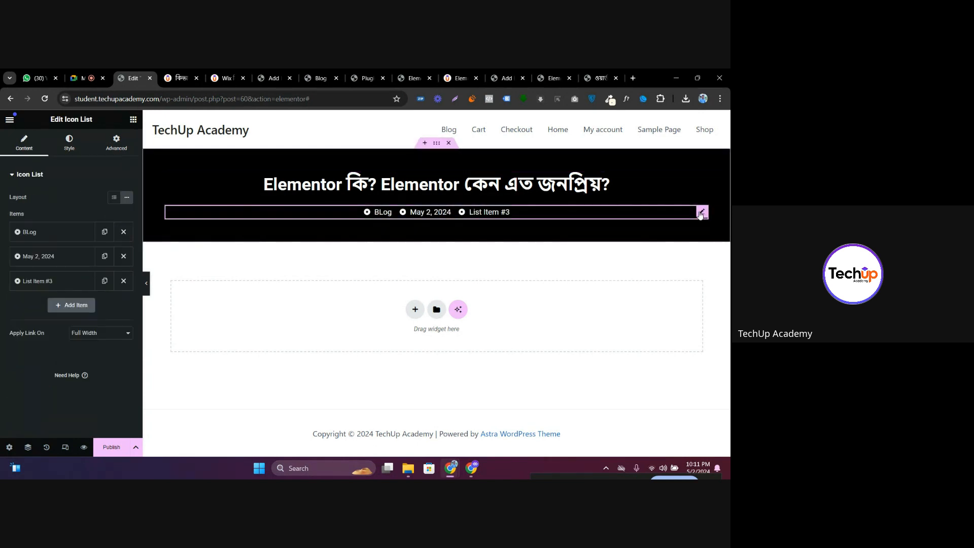
Open the second list item, check its Post Date tag settings, and remove the Post Date dynamic tag from its text
{"action": "left_click", "coordinate": [47, 257]}
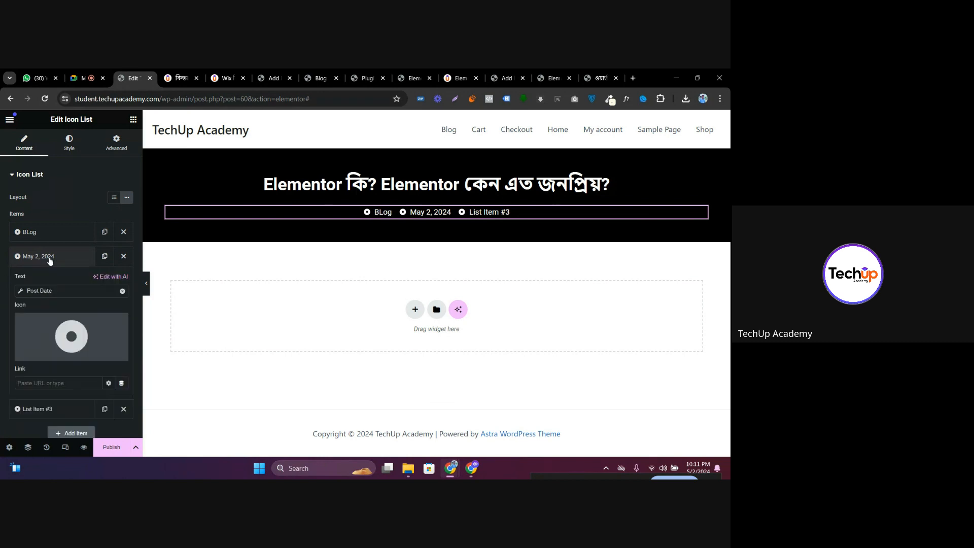
{"action": "left_click", "coordinate": [96, 287]}
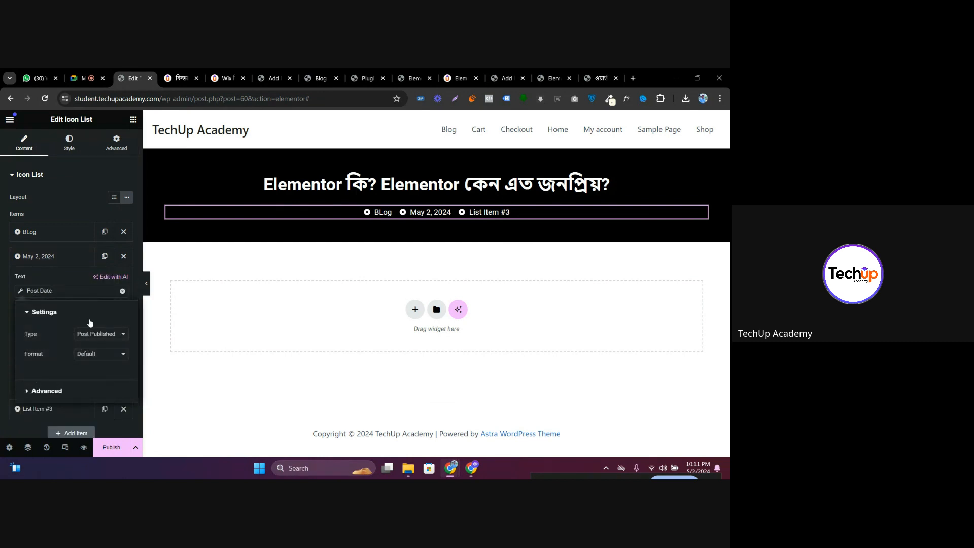
{"action": "left_click", "coordinate": [90, 335]}
{"action": "left_click", "coordinate": [122, 291]}
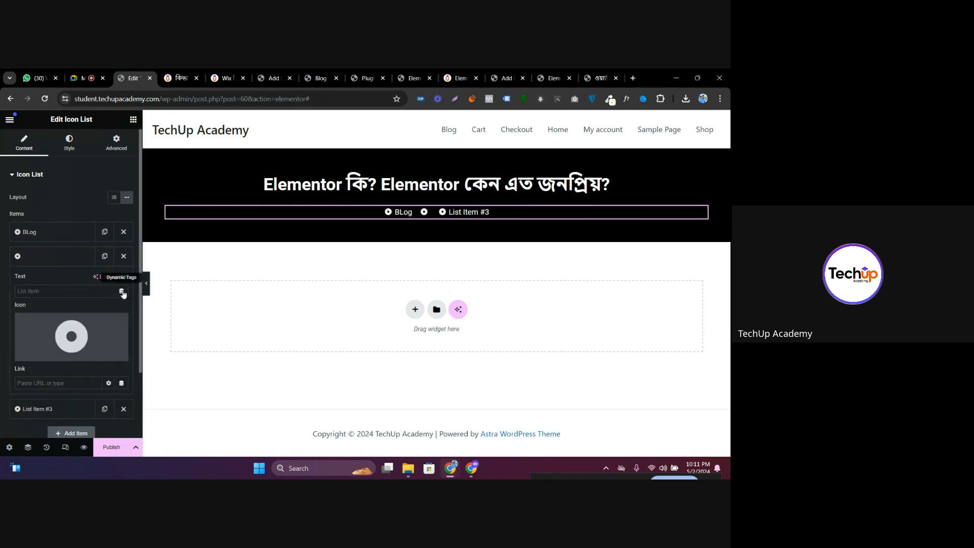
Try the Post Excerpt and Post Time dynamic tags as the second list item's text, removing each one
{"action": "left_click", "coordinate": [120, 293]}
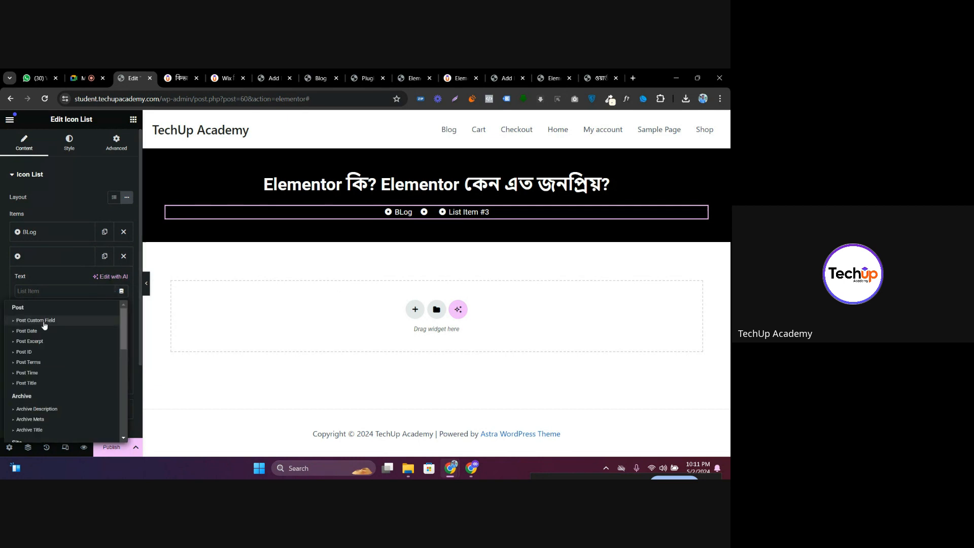
{"action": "left_click", "coordinate": [34, 343]}
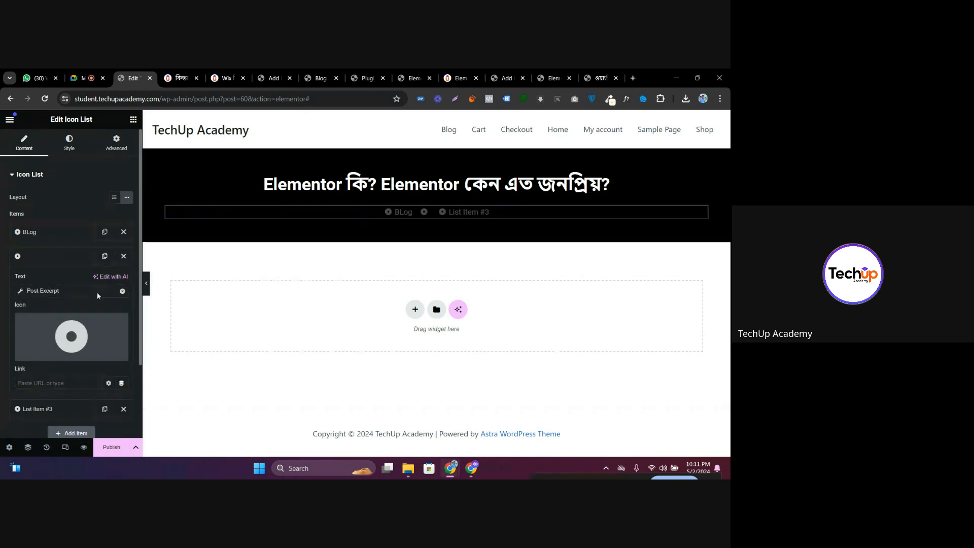
{"action": "left_click", "coordinate": [122, 291]}
{"action": "left_click", "coordinate": [121, 291]}
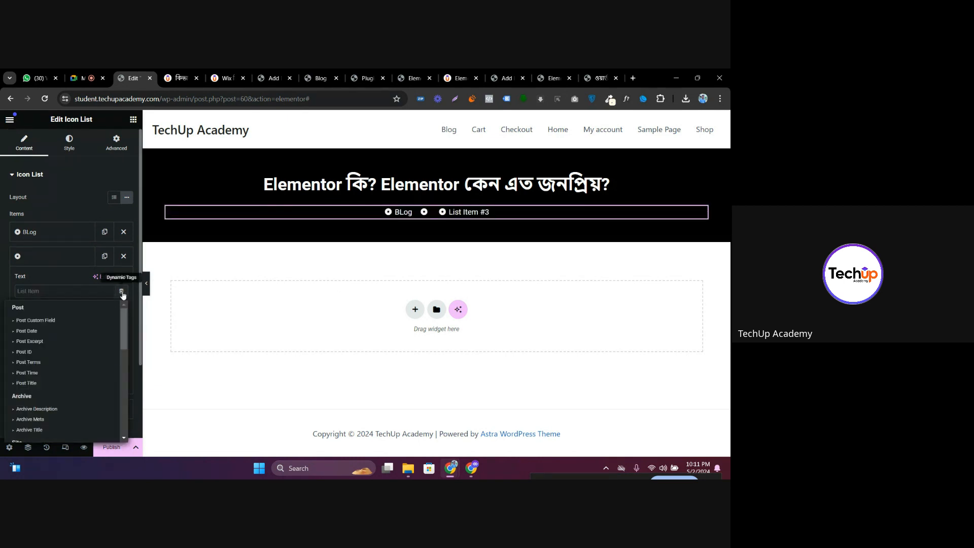
{"action": "left_click", "coordinate": [48, 373]}
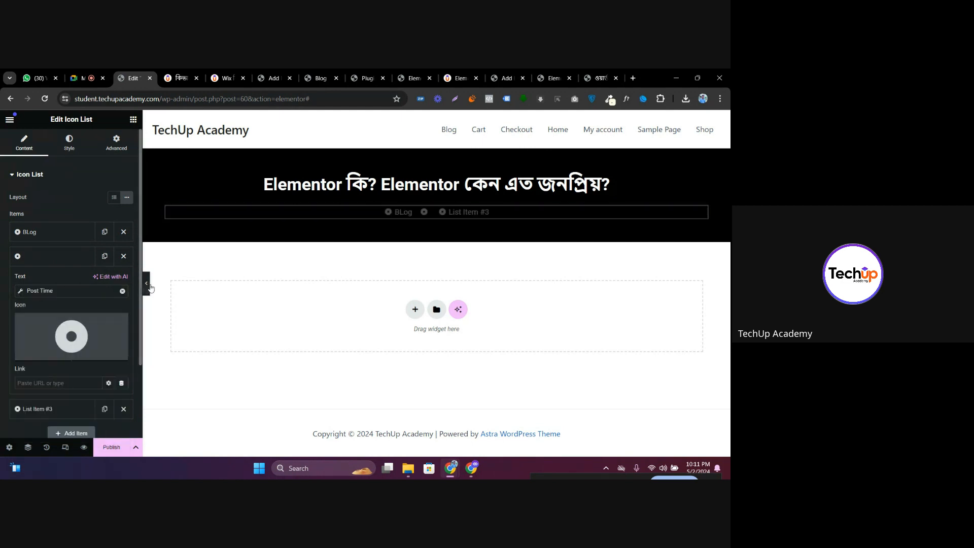
{"action": "left_click", "coordinate": [122, 292]}
Try the Post Title and Post Custom Field dynamic tags as the second list item's text, removing each one
{"action": "left_click", "coordinate": [122, 291]}
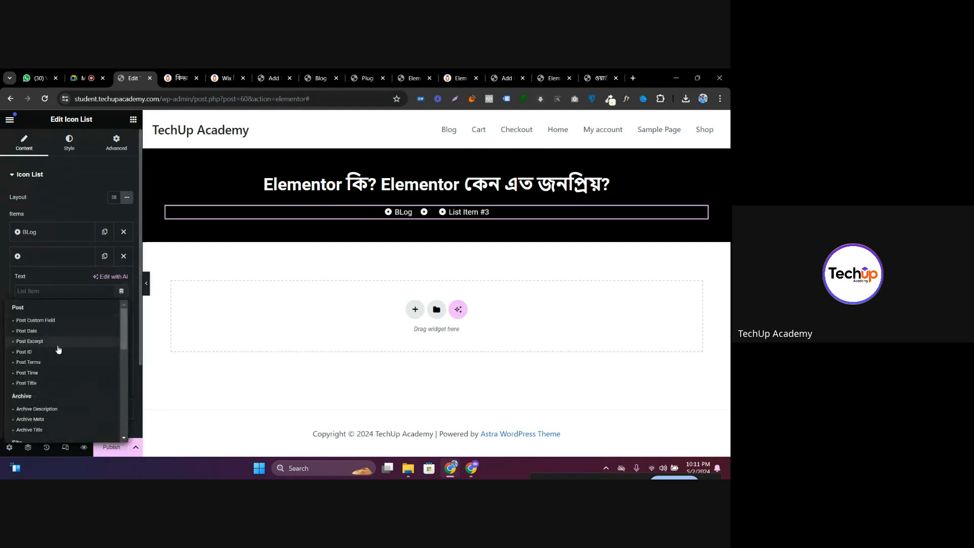
{"action": "left_click", "coordinate": [40, 383]}
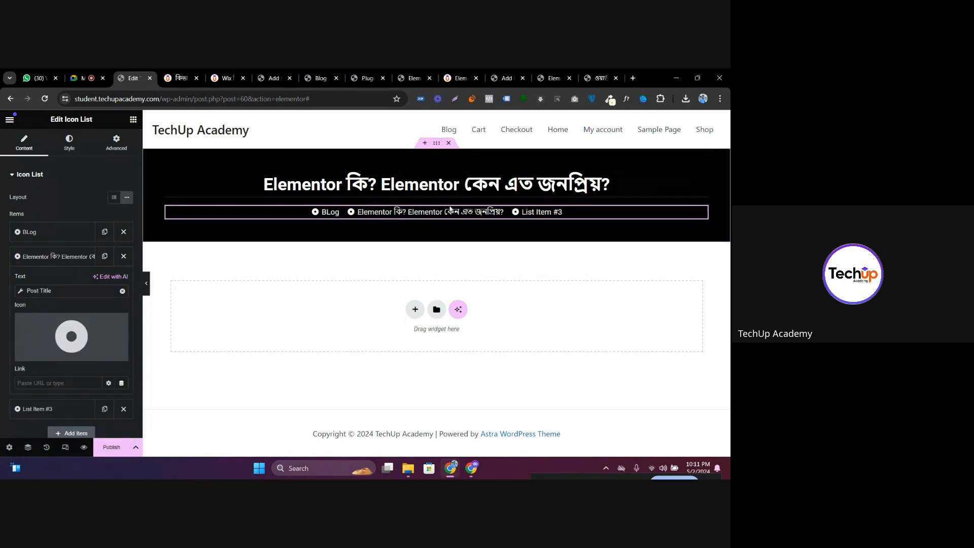
{"action": "left_click", "coordinate": [122, 292]}
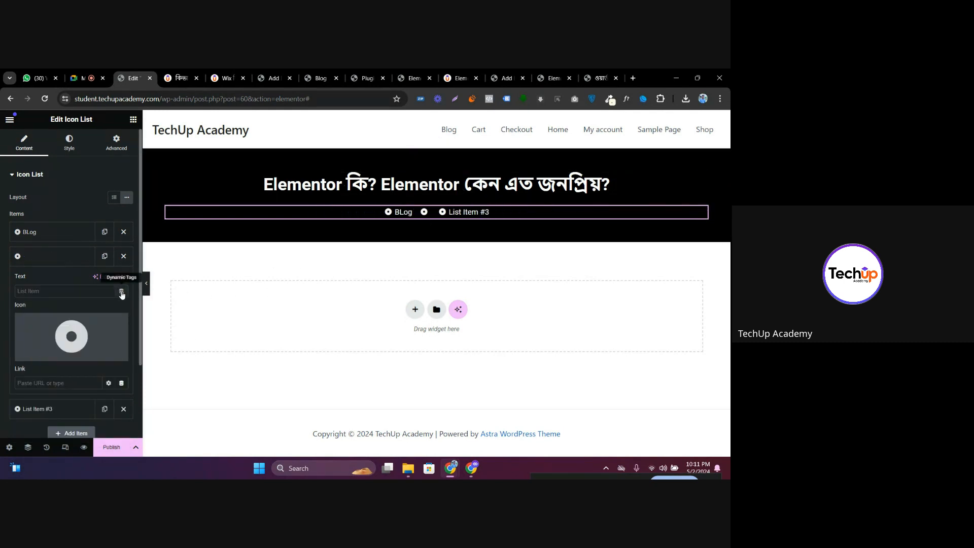
{"action": "left_click", "coordinate": [121, 292]}
{"action": "scroll", "coordinate": [41, 350], "scroll_direction": "down", "scroll_amount": 3}
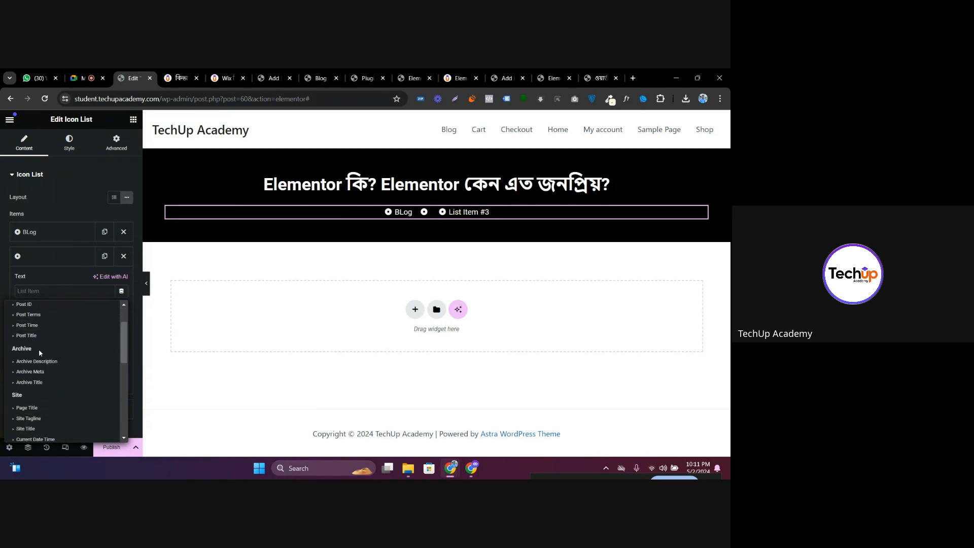
{"action": "scroll", "coordinate": [39, 349], "scroll_direction": "up", "scroll_amount": 1}
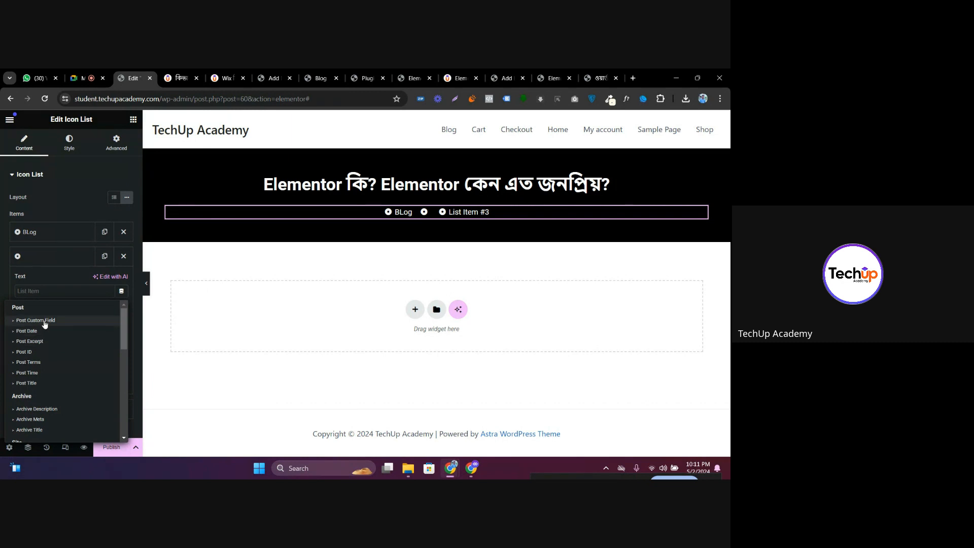
{"action": "left_click", "coordinate": [45, 323]}
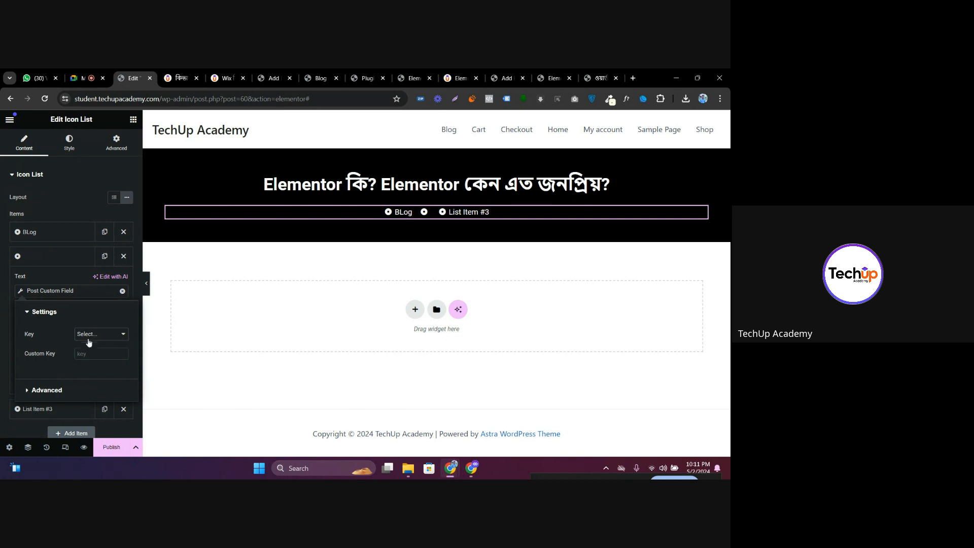
{"action": "left_click", "coordinate": [123, 293]}
Try the Post ID and Post Terms dynamic tags as the second list item's text, removing each one
{"action": "left_click", "coordinate": [121, 291]}
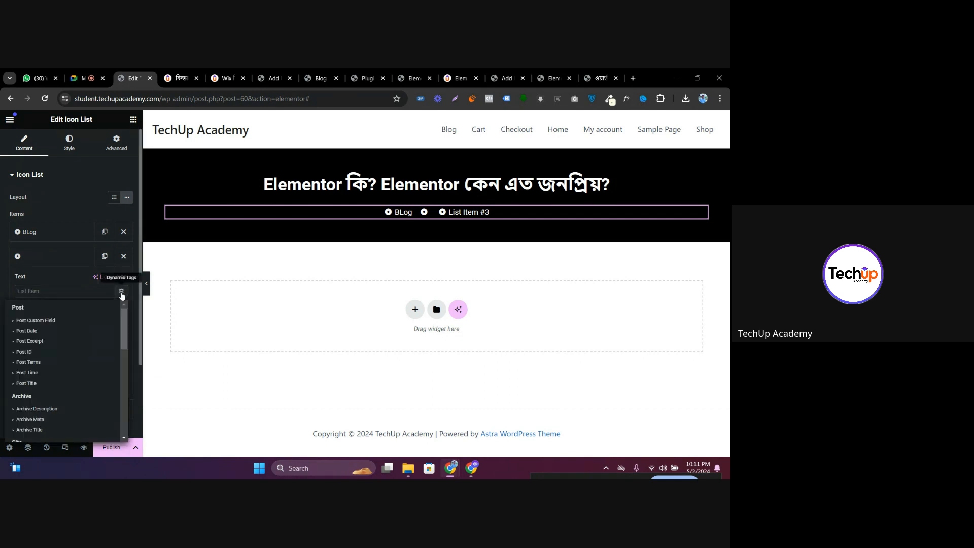
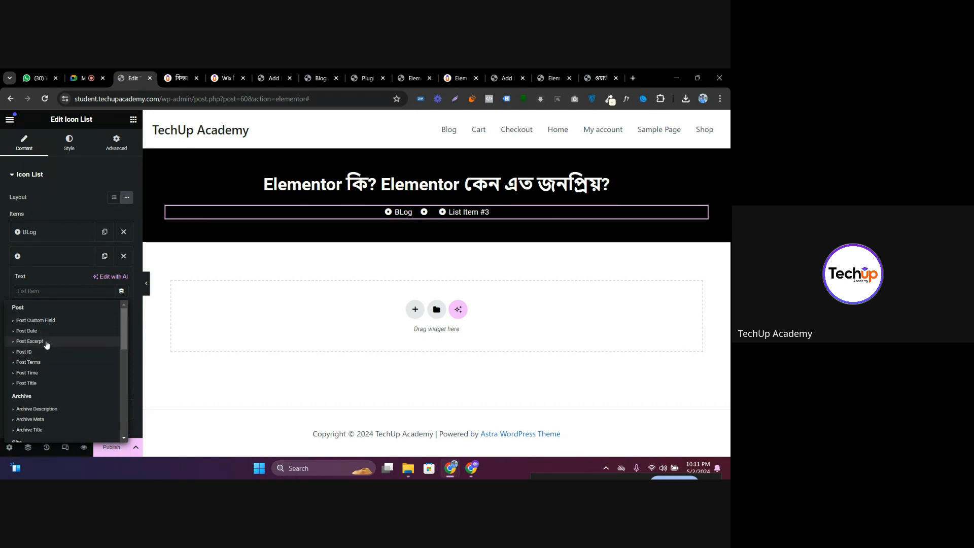
{"action": "left_click", "coordinate": [25, 352]}
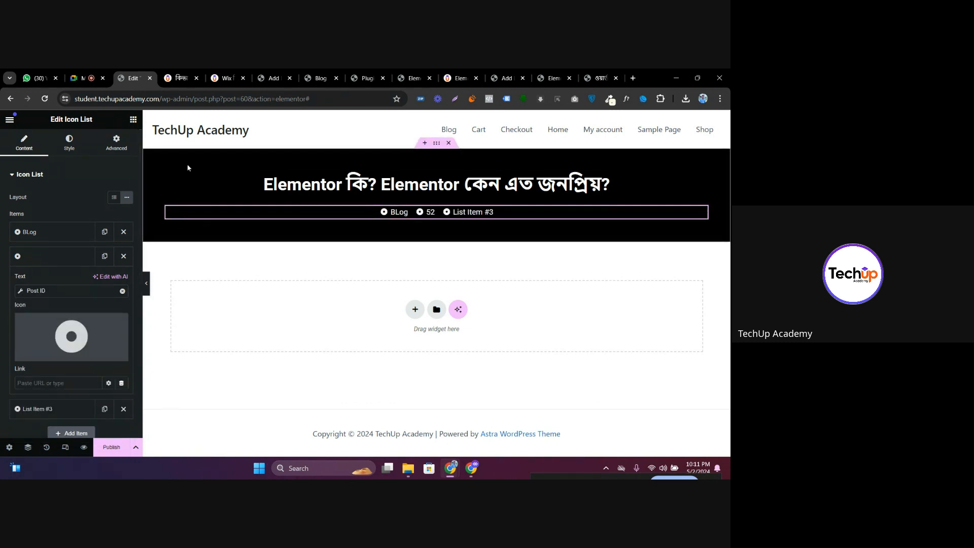
{"action": "left_click", "coordinate": [122, 291]}
{"action": "left_click", "coordinate": [121, 292]}
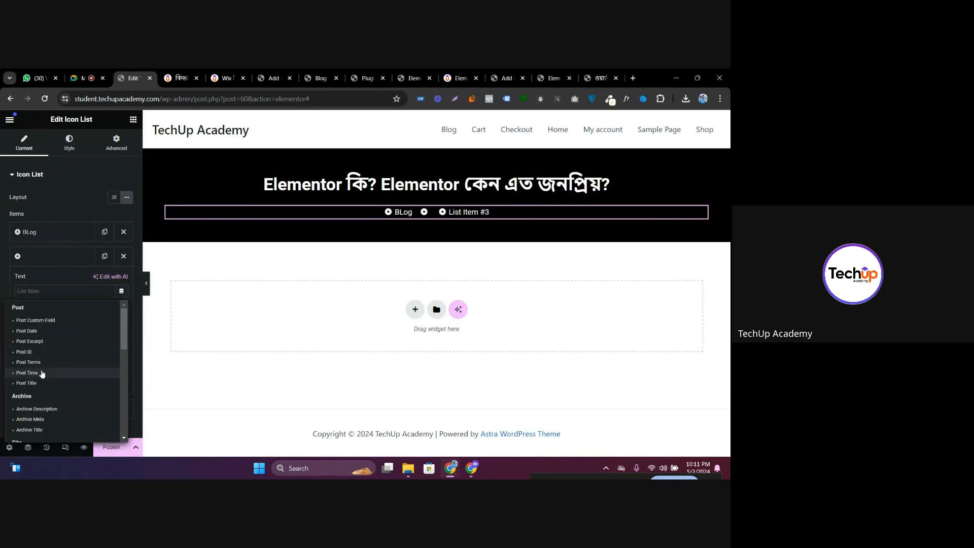
{"action": "left_click", "coordinate": [29, 363]}
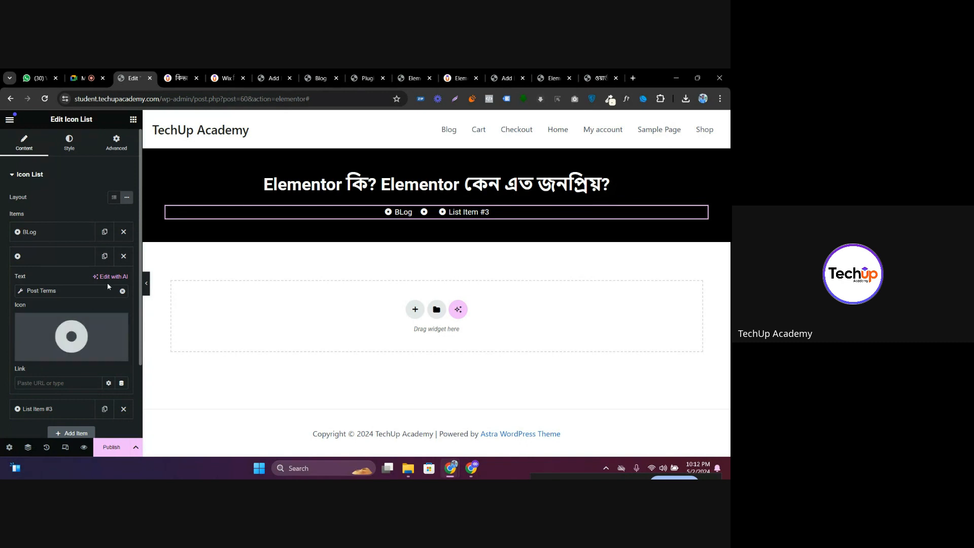
{"action": "left_click", "coordinate": [123, 292]}
Try the Archive Meta dynamic tag as the second list item's text and remove it again
{"action": "left_click", "coordinate": [122, 292]}
{"action": "scroll", "coordinate": [39, 354], "scroll_direction": "down", "scroll_amount": 1}
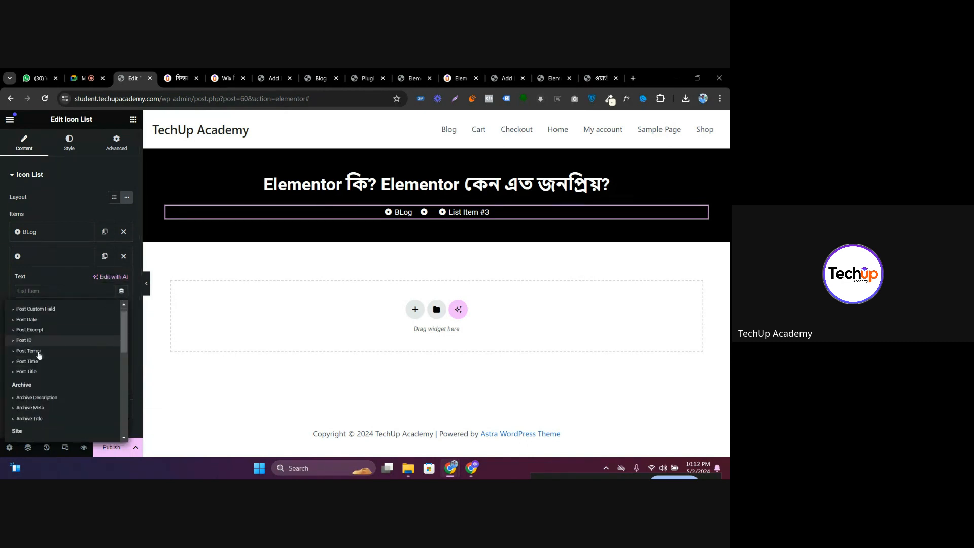
{"action": "scroll", "coordinate": [50, 352], "scroll_direction": "up", "scroll_amount": 2}
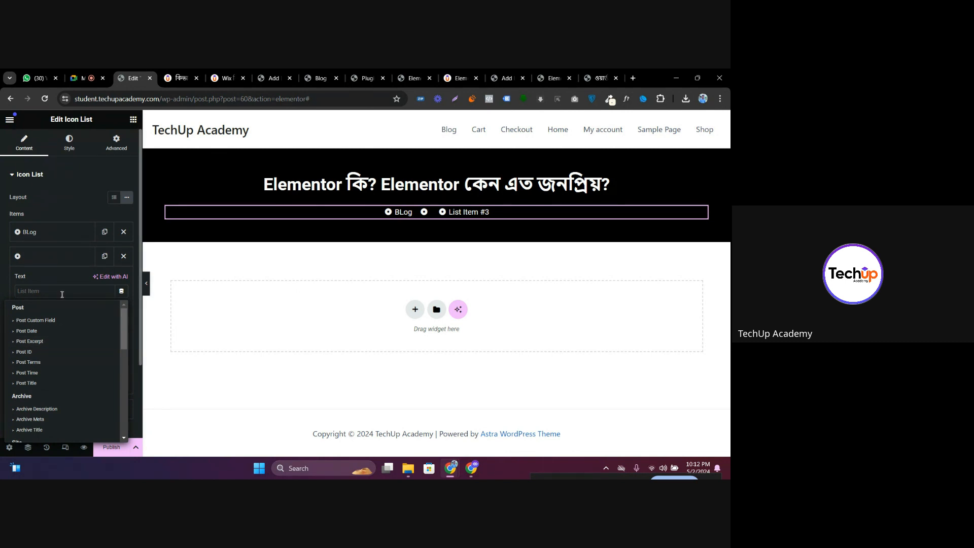
{"action": "scroll", "coordinate": [59, 327], "scroll_direction": "down", "scroll_amount": 2}
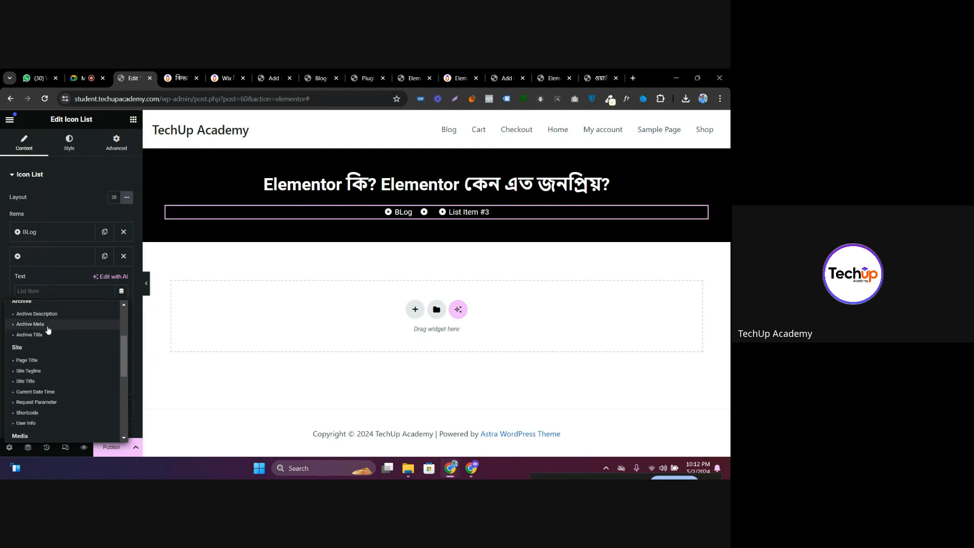
{"action": "left_click", "coordinate": [48, 325]}
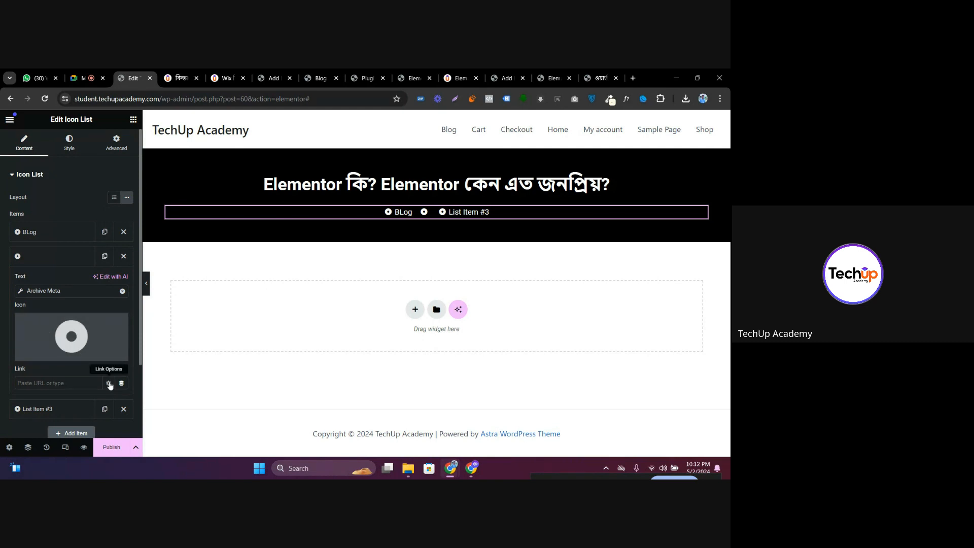
{"action": "left_click", "coordinate": [122, 291]}
Look through the dynamic tags available for the second list item's text for one that outputs the post's category
{"action": "left_click", "coordinate": [122, 292]}
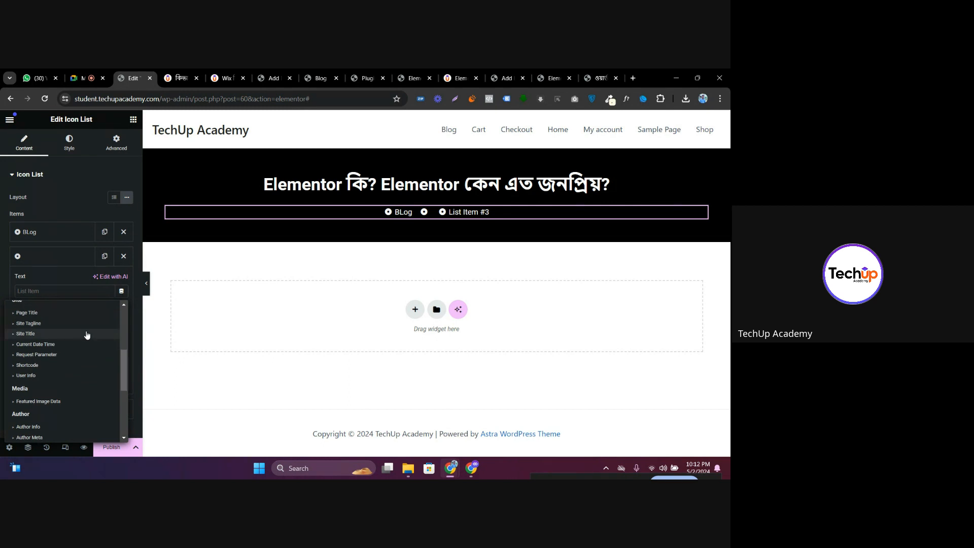
{"action": "scroll", "coordinate": [87, 335], "scroll_direction": "down", "scroll_amount": 1}
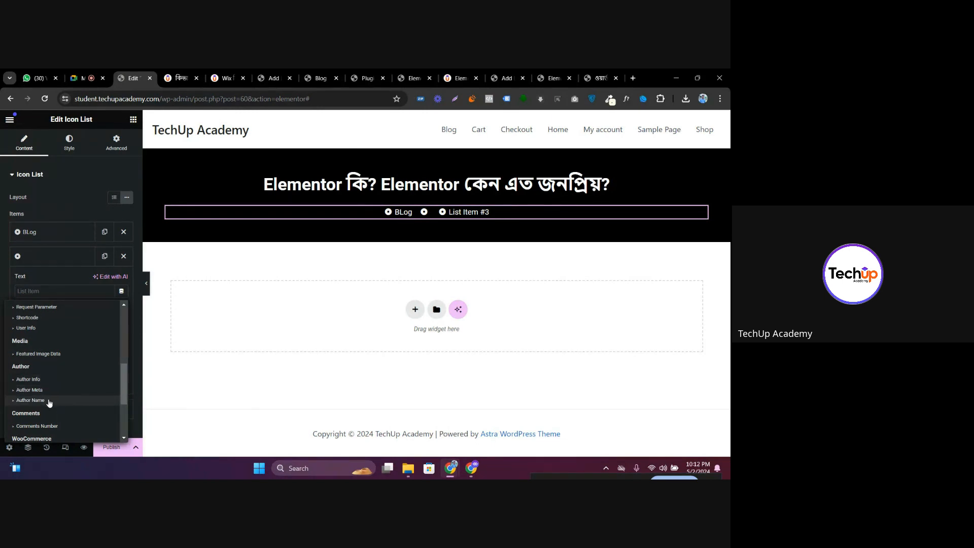
{"action": "scroll", "coordinate": [49, 403], "scroll_direction": "down", "scroll_amount": 2}
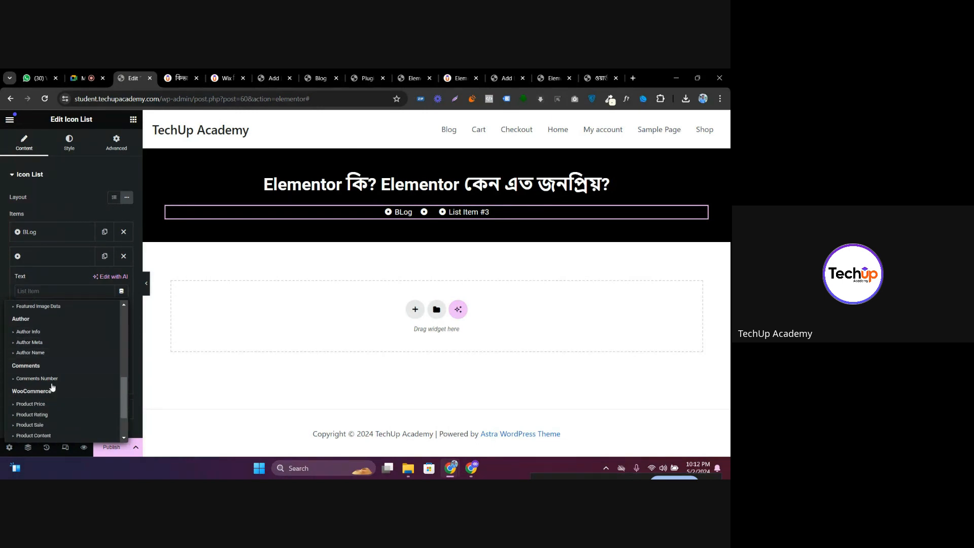
{"action": "scroll", "coordinate": [51, 386], "scroll_direction": "down", "scroll_amount": 2}
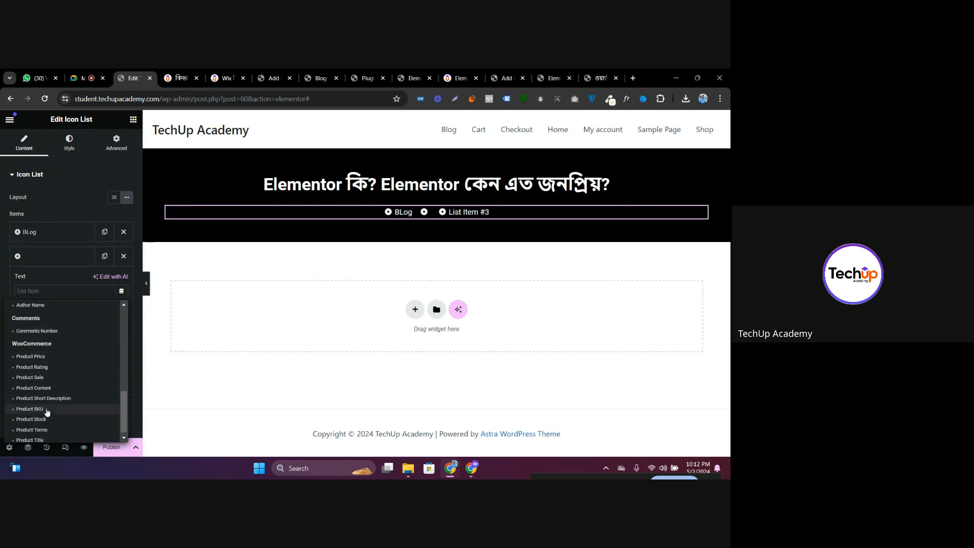
{"action": "scroll", "coordinate": [49, 406], "scroll_direction": "up", "scroll_amount": 2}
{"action": "scroll", "coordinate": [50, 369], "scroll_direction": "up", "scroll_amount": 4}
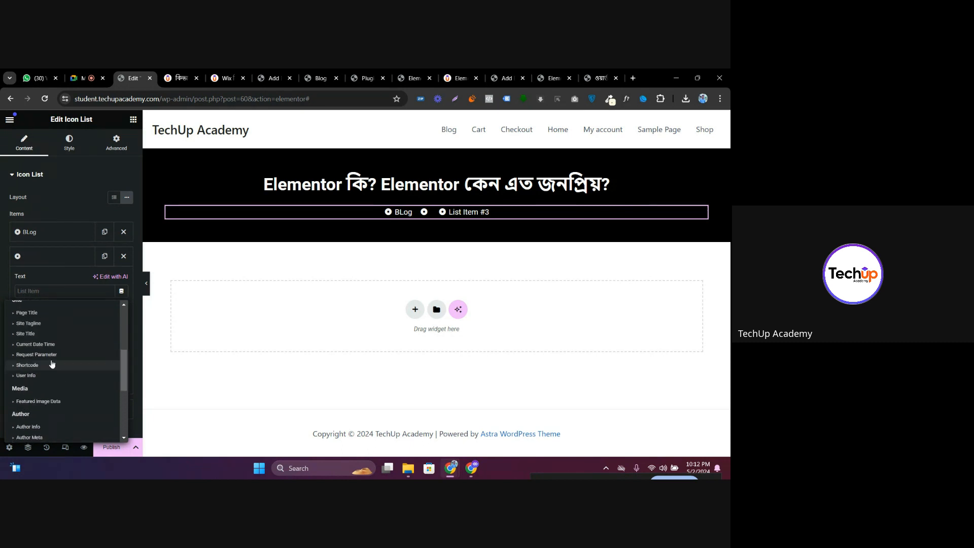
{"action": "scroll", "coordinate": [52, 364], "scroll_direction": "up", "scroll_amount": 2}
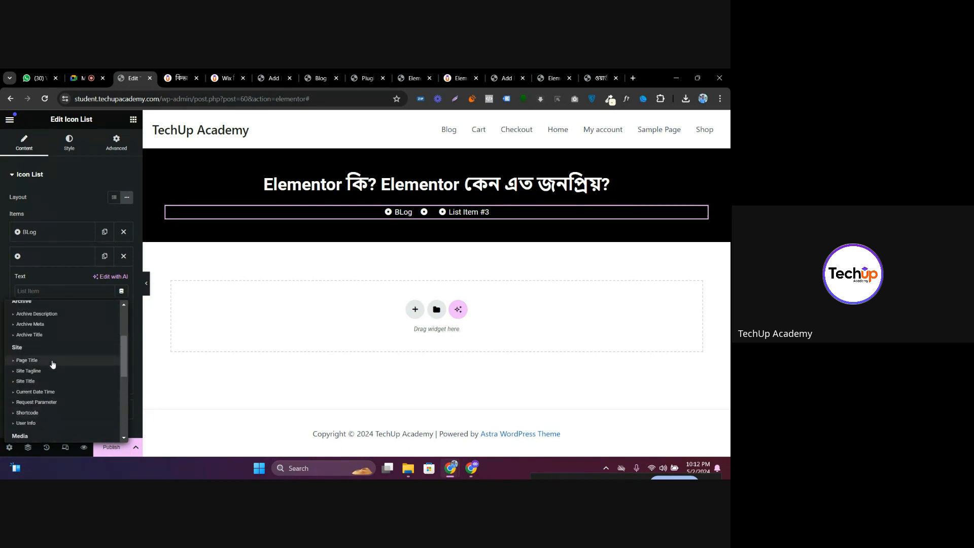
{"action": "scroll", "coordinate": [56, 364], "scroll_direction": "up", "scroll_amount": 4}
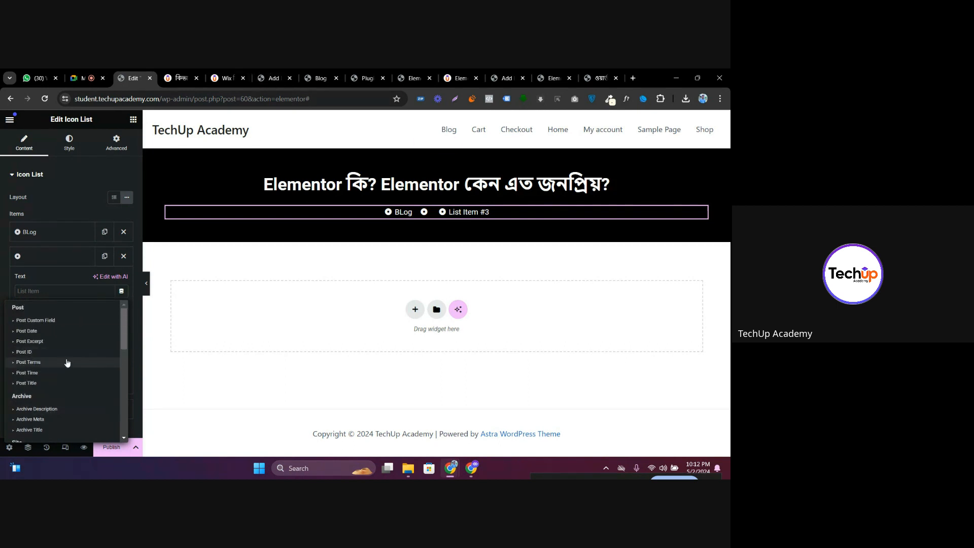
{"action": "scroll", "coordinate": [64, 365], "scroll_direction": "down", "scroll_amount": 2}
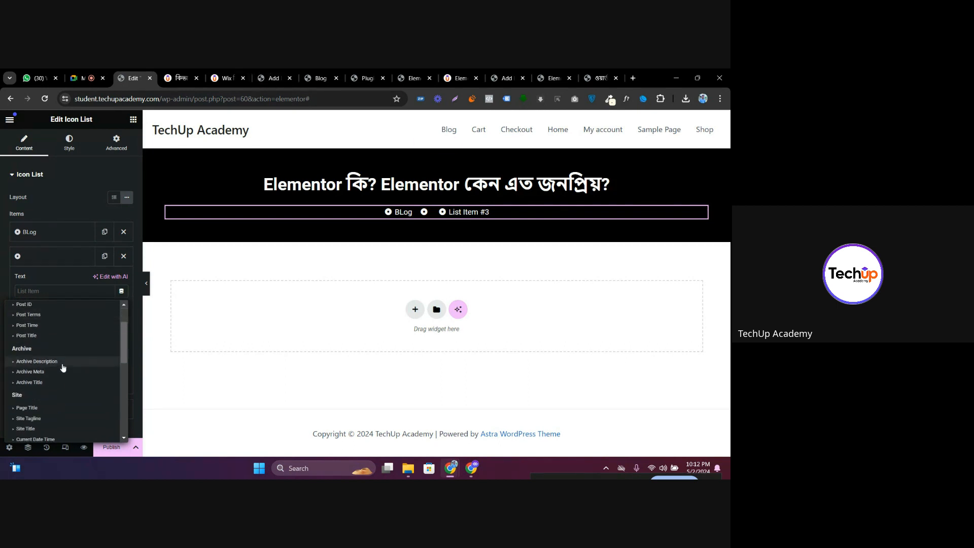
Check the category entry in the landing page post's breadcrumb line, and reopen the dynamic tags for the second list item's text
{"action": "left_click", "coordinate": [180, 77]}
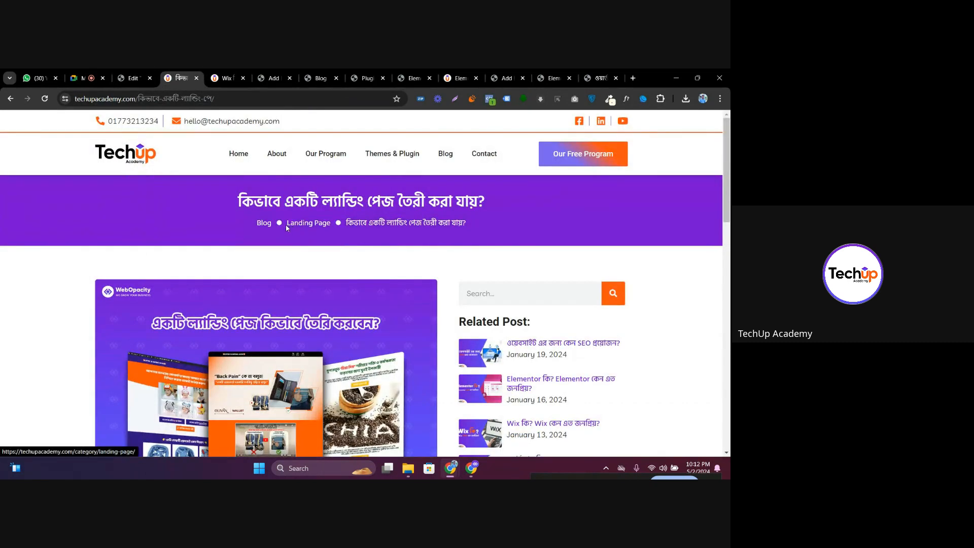
{"action": "left_click", "coordinate": [133, 78]}
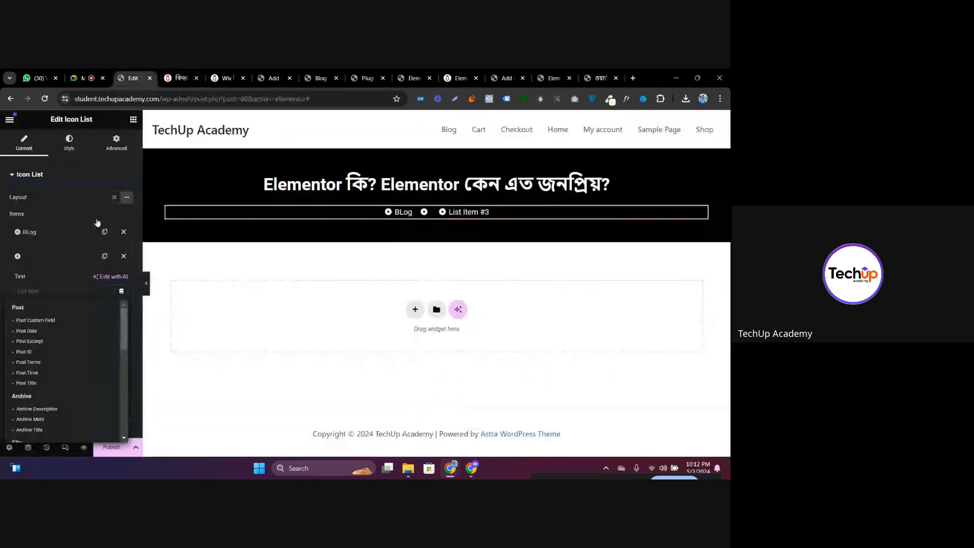
{"action": "key", "text": "ctrl+Tab"}
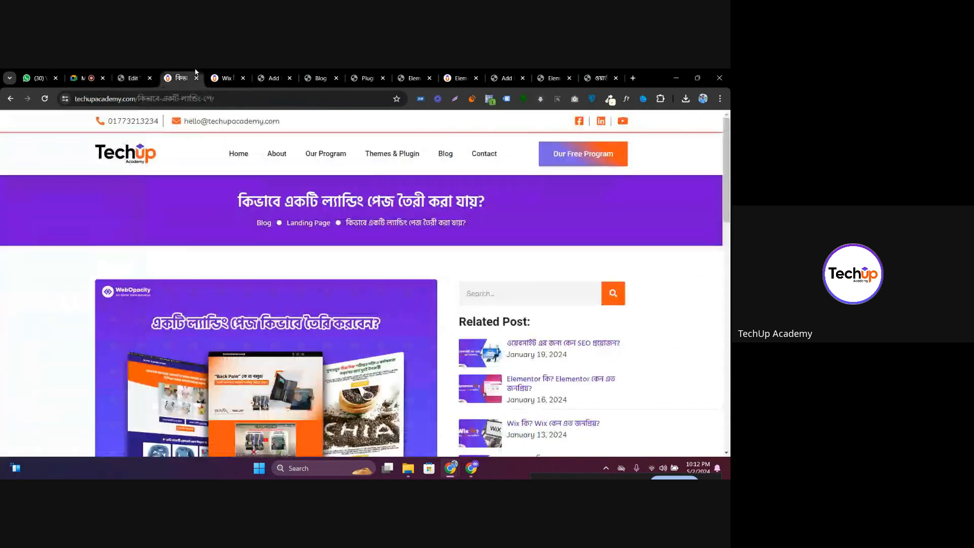
{"action": "left_click", "coordinate": [133, 77]}
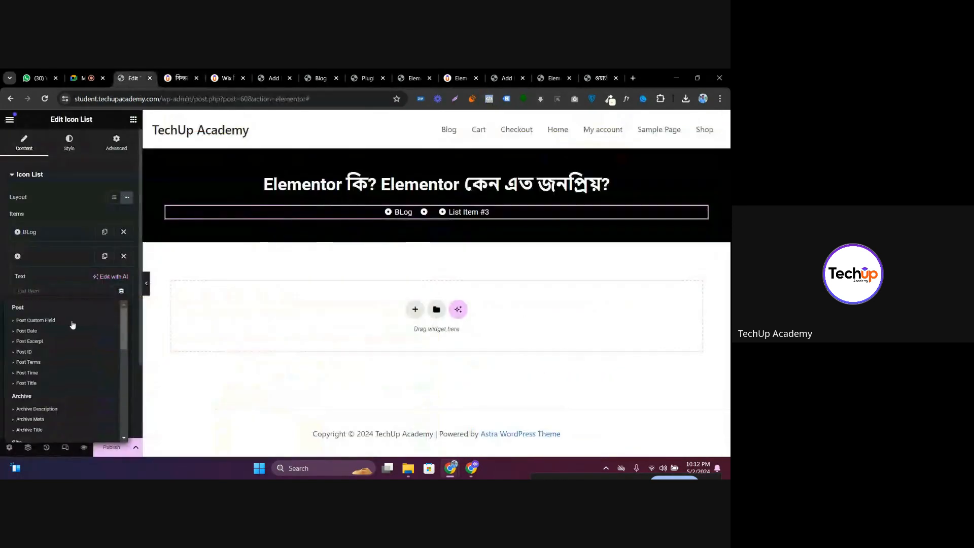
{"action": "left_click", "coordinate": [122, 290]}
{"action": "left_click", "coordinate": [122, 290]}
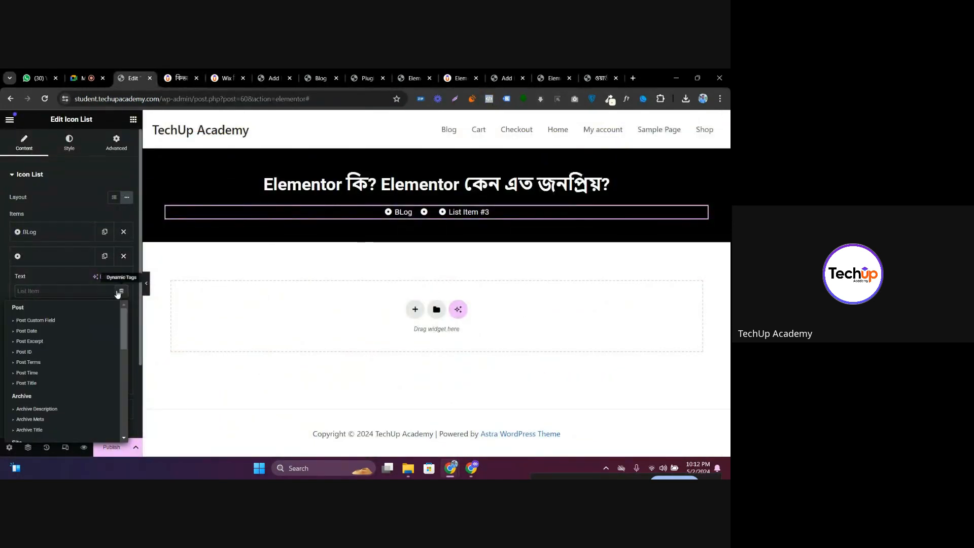
Set the second list item's text to the Post Terms dynamic tag with the Categories taxonomy
{"action": "scroll", "coordinate": [51, 348], "scroll_direction": "down", "scroll_amount": 4}
{"action": "scroll", "coordinate": [53, 351], "scroll_direction": "down", "scroll_amount": 3}
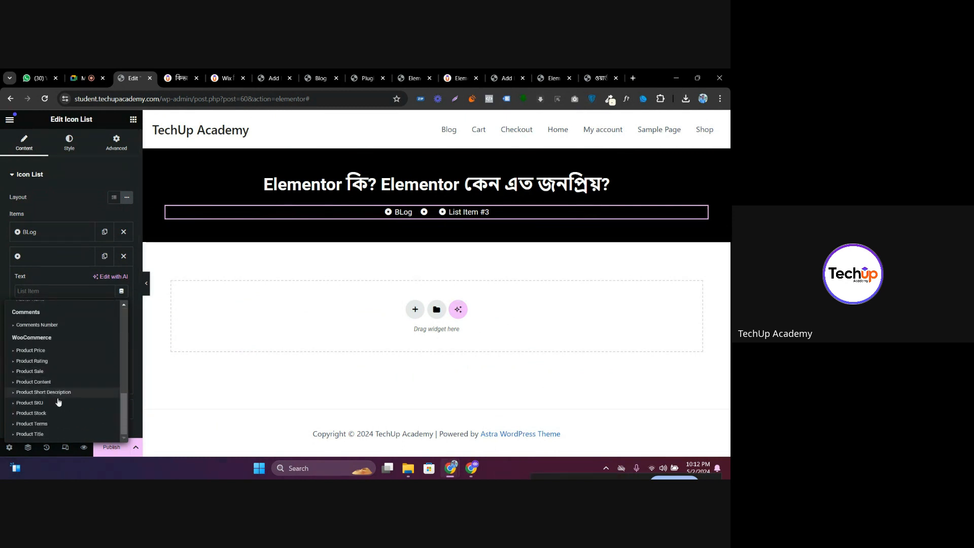
{"action": "scroll", "coordinate": [60, 409], "scroll_direction": "up", "scroll_amount": 8}
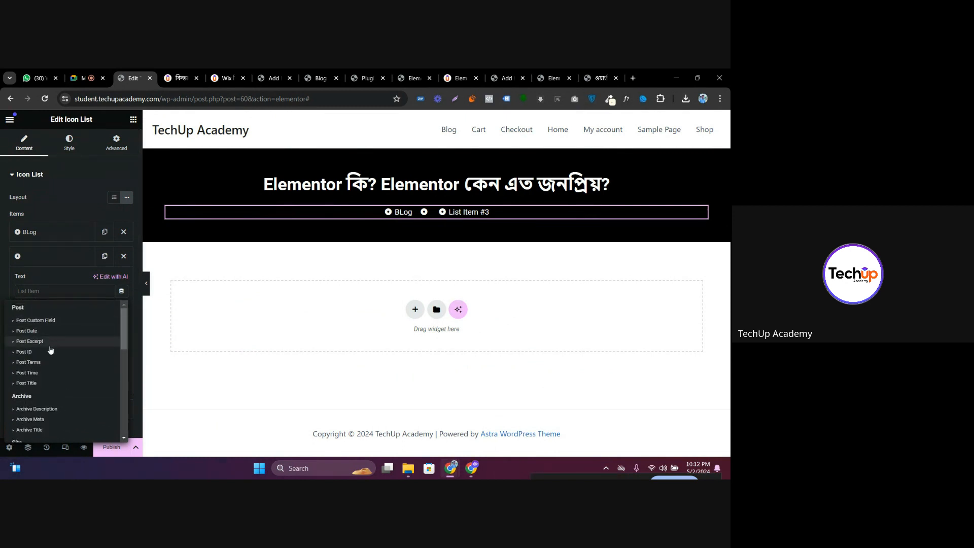
{"action": "scroll", "coordinate": [47, 365], "scroll_direction": "down", "scroll_amount": 1}
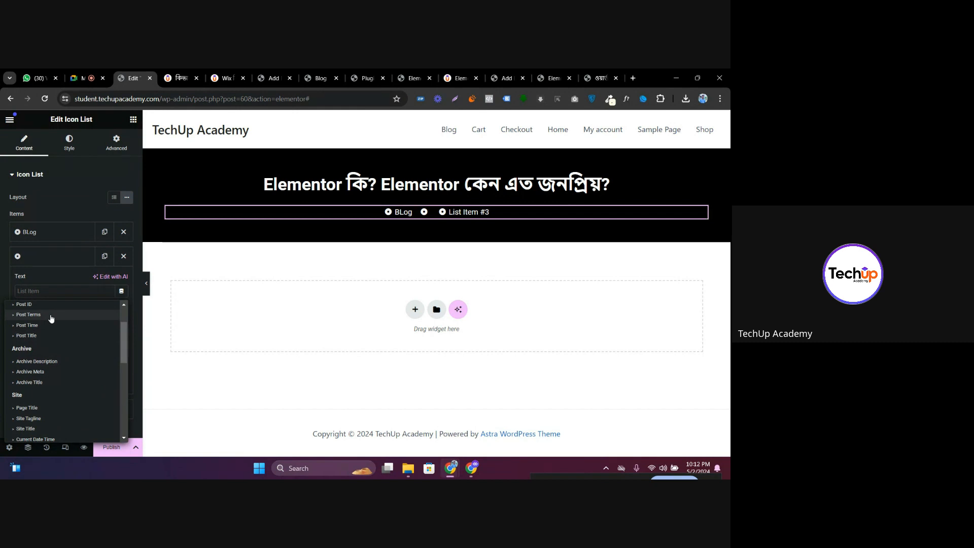
{"action": "left_click", "coordinate": [50, 330]}
{"action": "left_click", "coordinate": [85, 291]}
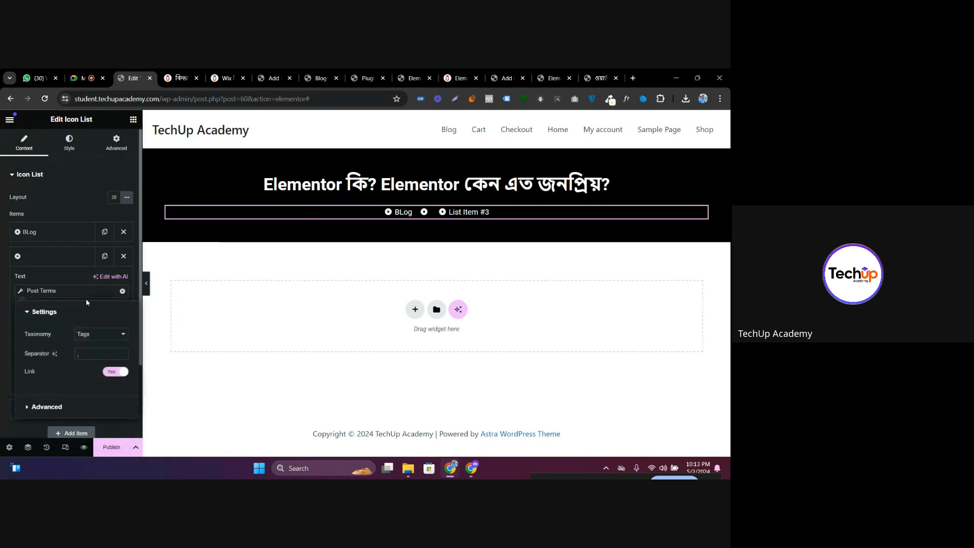
{"action": "left_click", "coordinate": [87, 335]}
{"action": "left_click", "coordinate": [91, 344]}
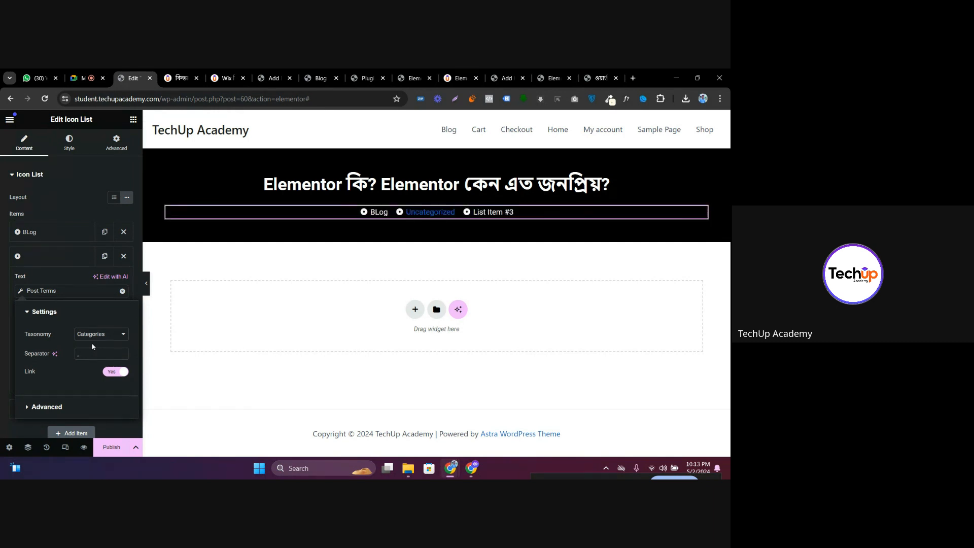
{"action": "left_click", "coordinate": [93, 291]}
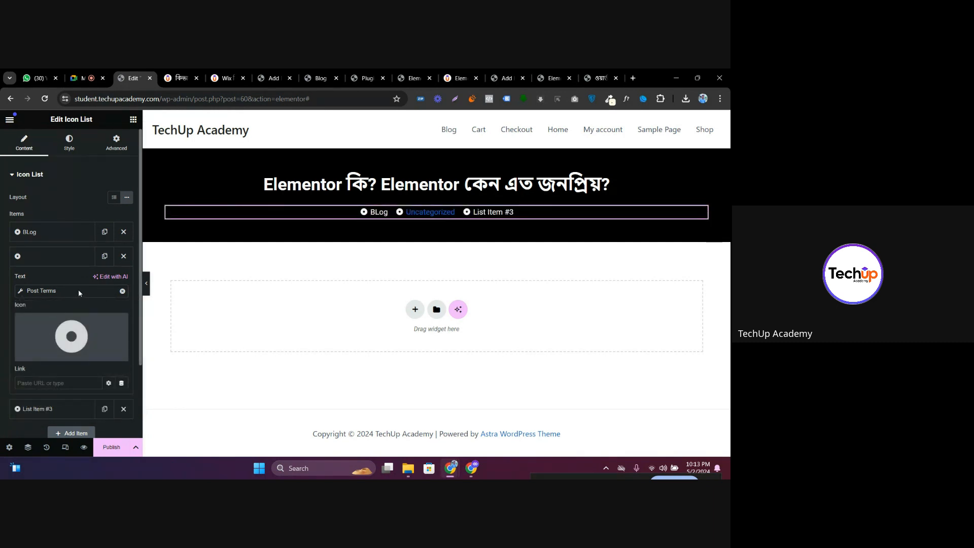
Try the Tags taxonomy for the second list item's Post Terms tag, and switch it back to Categories
{"action": "left_click", "coordinate": [79, 292]}
{"action": "left_click", "coordinate": [92, 333]}
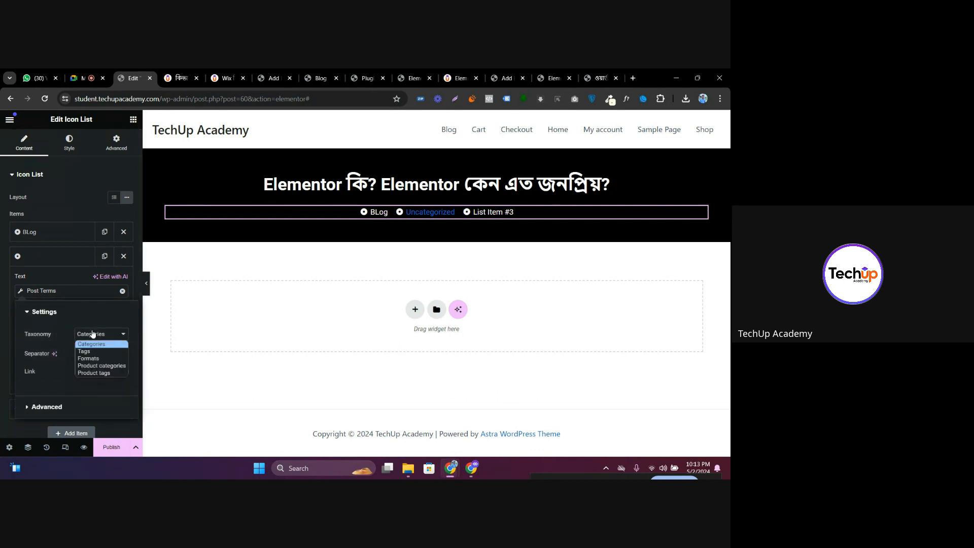
{"action": "left_click", "coordinate": [84, 351]}
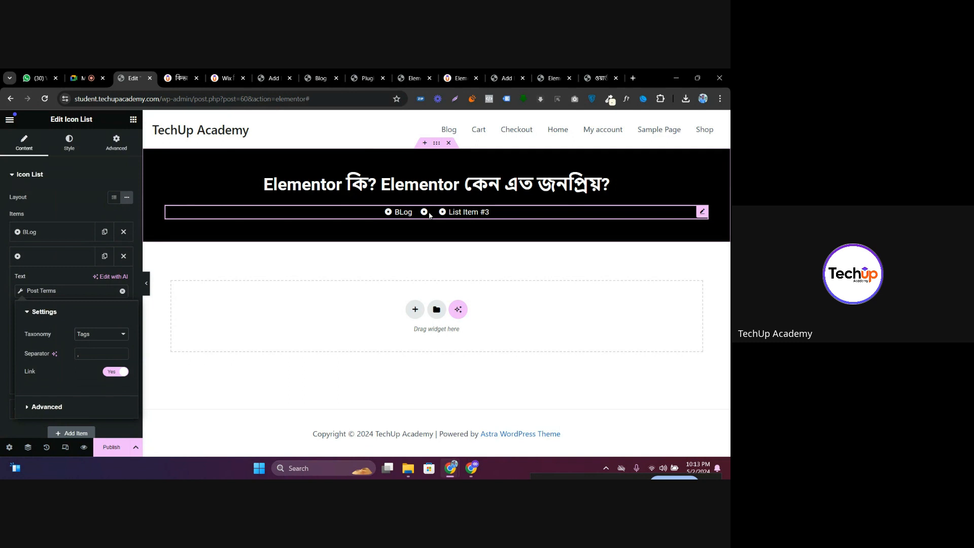
{"action": "left_click", "coordinate": [93, 335]}
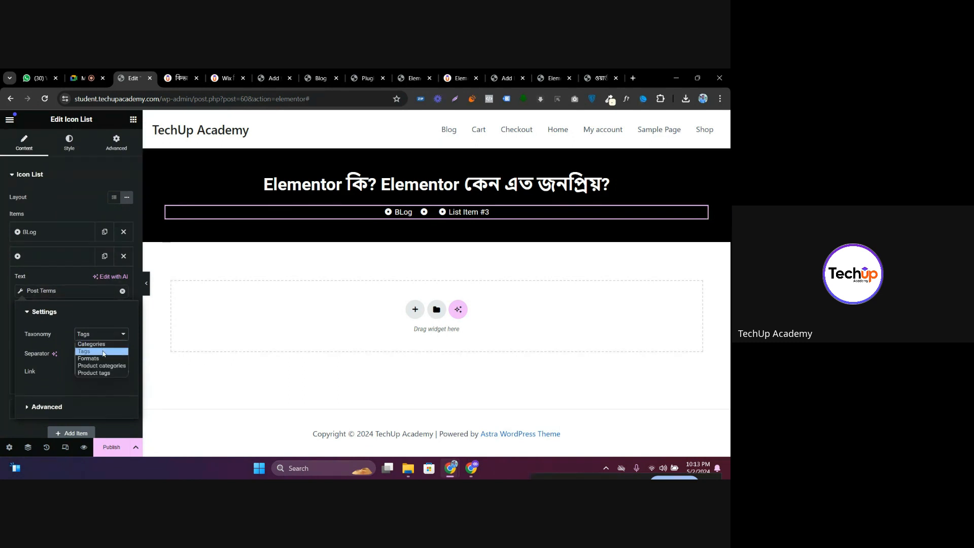
{"action": "left_click", "coordinate": [103, 345]}
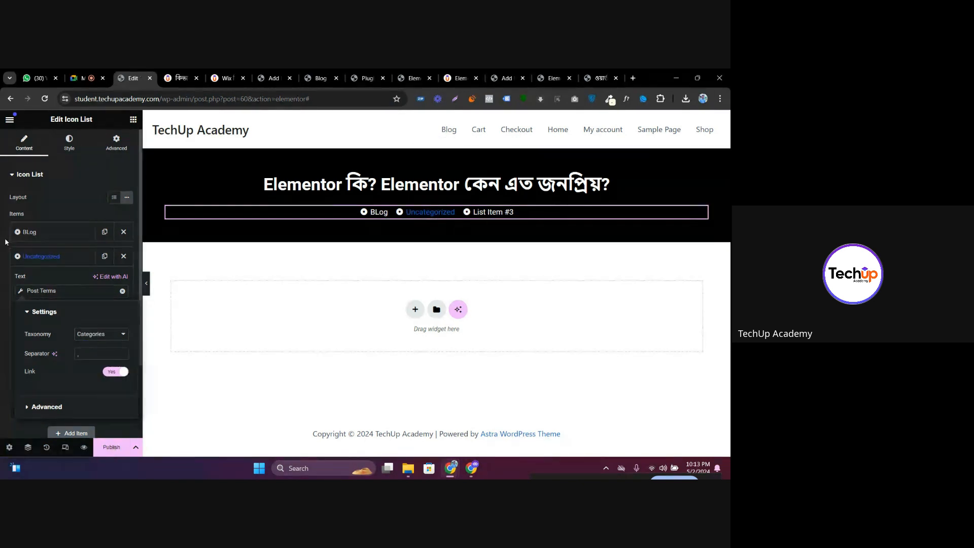
Set the third list item's text to the Post Title dynamic tag
{"action": "left_click", "coordinate": [43, 258]}
{"action": "left_click", "coordinate": [40, 281]}
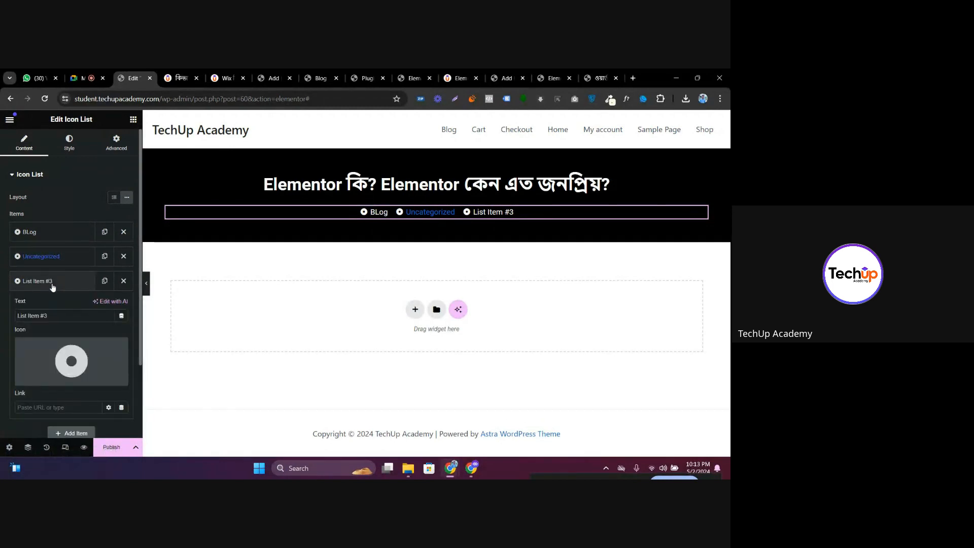
{"action": "left_click", "coordinate": [121, 316]}
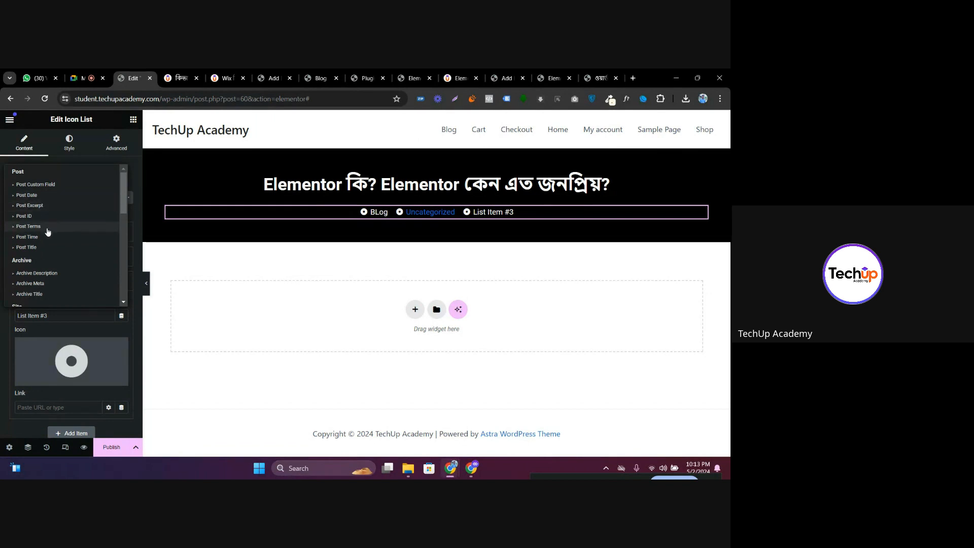
{"action": "left_click", "coordinate": [46, 247]}
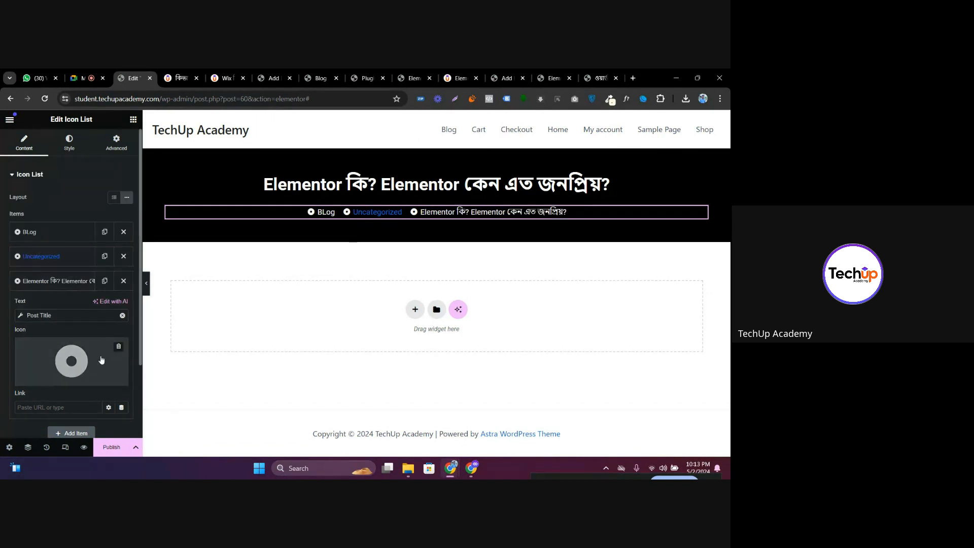
{"action": "left_click", "coordinate": [111, 447]}
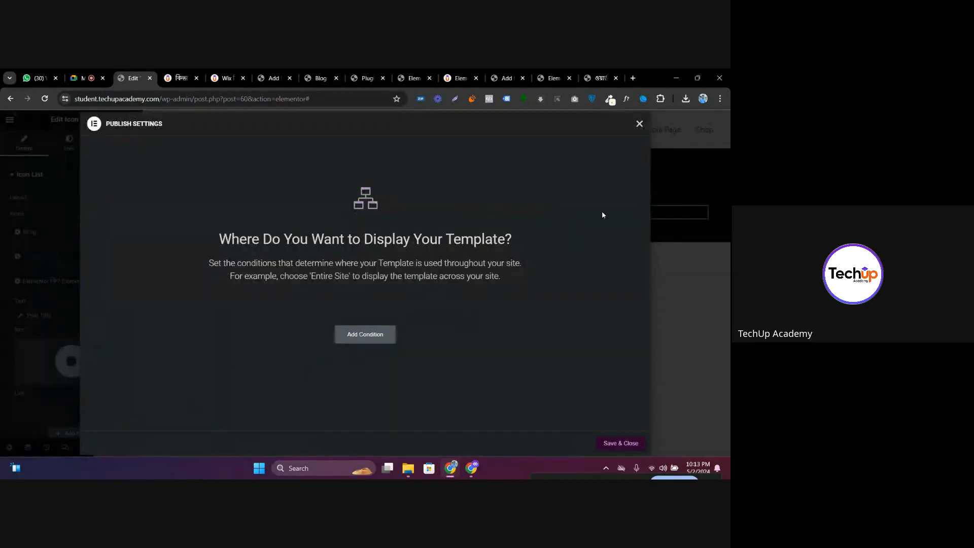
{"action": "left_click", "coordinate": [639, 125]}
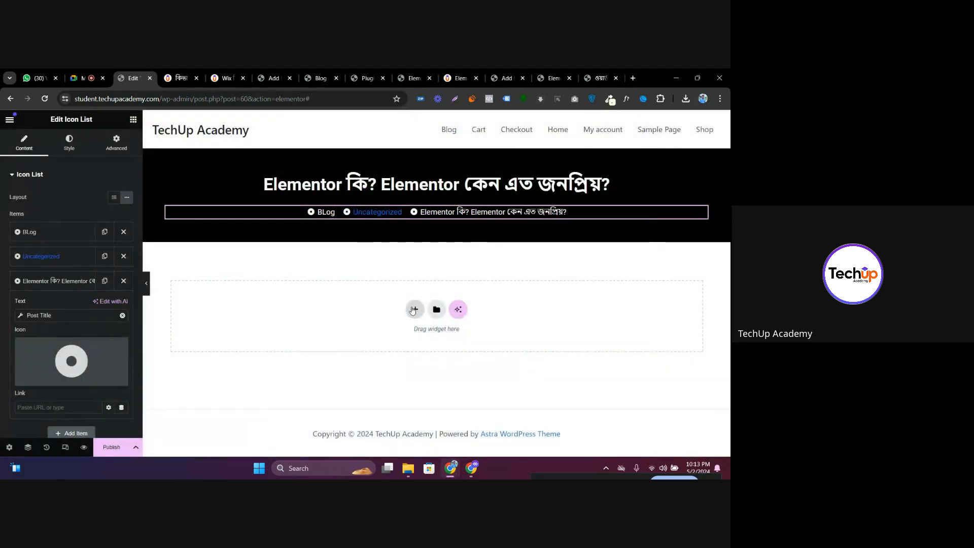
Add a container with two equal columns below the banner and place a Video widget in its right column
{"action": "left_click", "coordinate": [401, 337]}
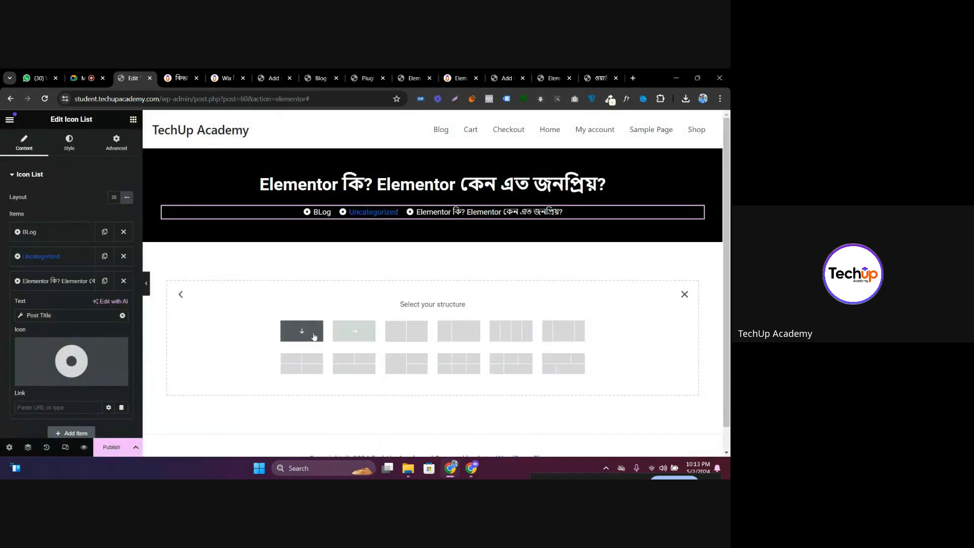
{"action": "left_click", "coordinate": [406, 333]}
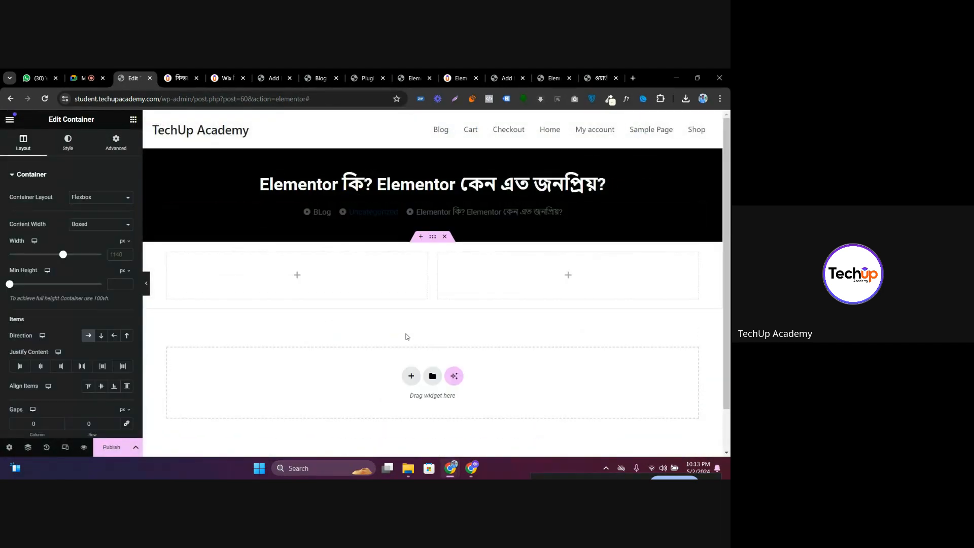
{"action": "left_click", "coordinate": [133, 119]}
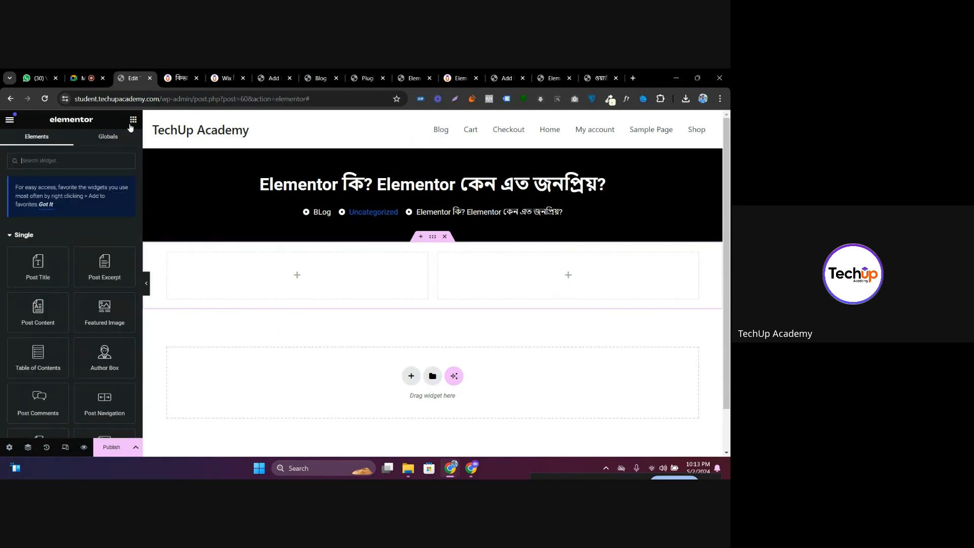
{"action": "scroll", "coordinate": [33, 314], "scroll_direction": "down", "scroll_amount": 5}
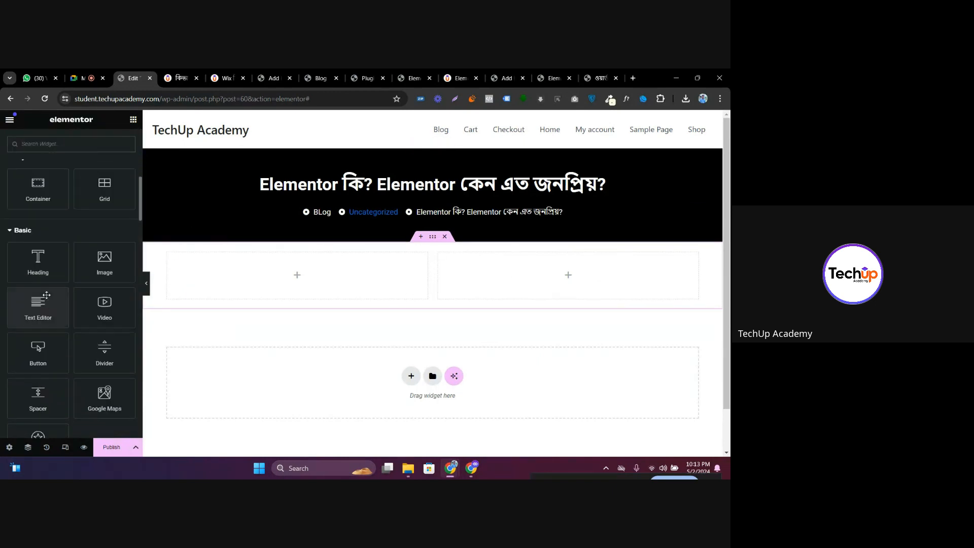
{"action": "mouse_move", "coordinate": [38, 261]}
{"action": "left_mouse_down"}
{"action": "mouse_move", "coordinate": [491, 326]}
{"action": "mouse_move", "coordinate": [548, 292]}
{"action": "mouse_move", "coordinate": [327, 312]}
{"action": "mouse_move", "coordinate": [56, 267]}
{"action": "left_mouse_up"}
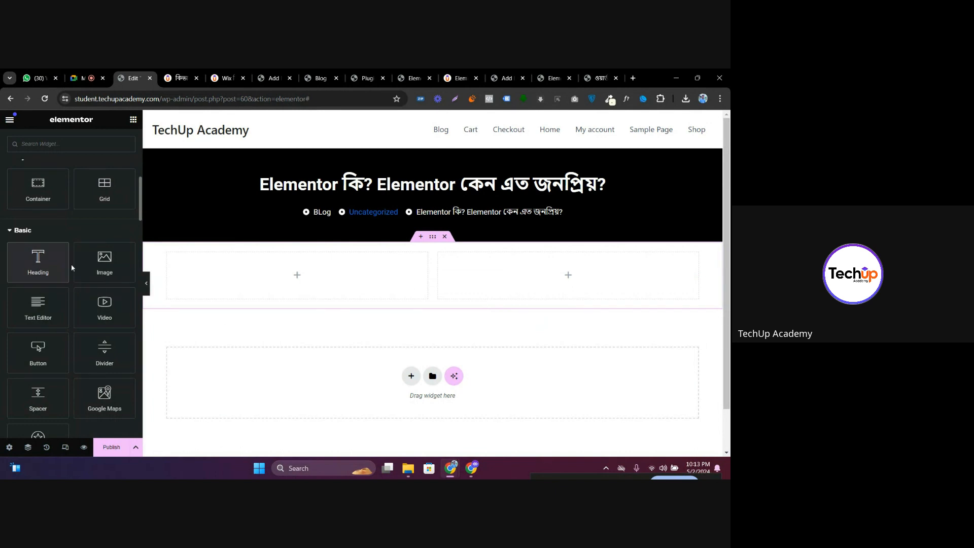
{"action": "left_click_drag", "start_coordinate": [104, 307], "coordinate": [467, 285]}
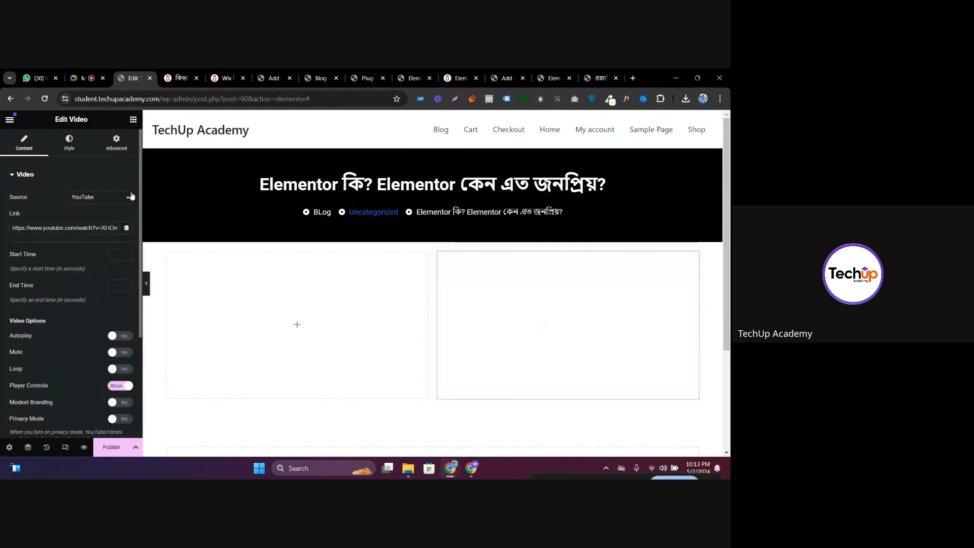
Find the Search Form widget and place it above the video in the right column
{"action": "left_click", "coordinate": [133, 119]}
{"action": "type", "text": "serch"}
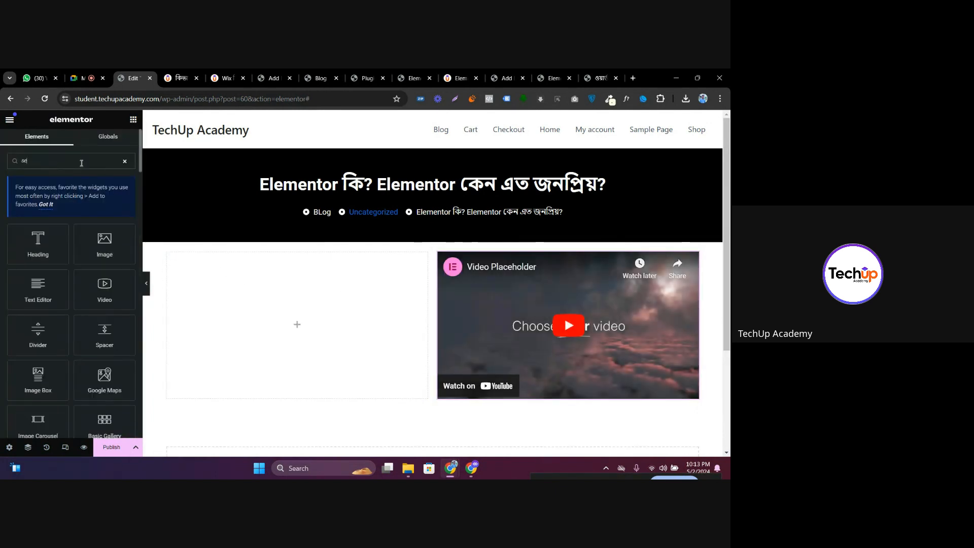
{"action": "key", "text": "BackSpace"}
{"action": "key", "text": "BackSpace"}
{"action": "key", "text": "BackSpace"}
{"action": "key", "text": "BackSpace"}
{"action": "key", "text": "BackSpace"}
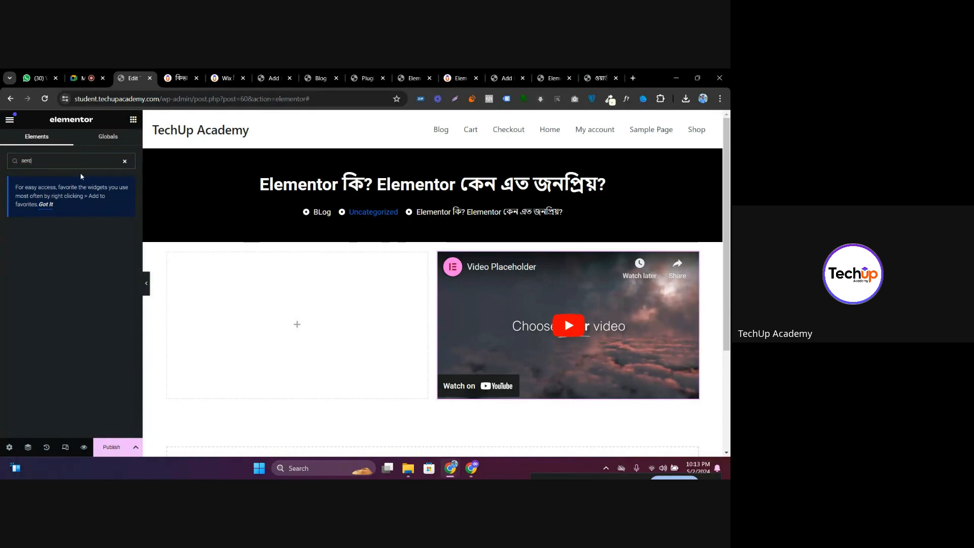
{"action": "type", "text": "sea"}
{"action": "left_click_drag", "start_coordinate": [38, 244], "coordinate": [511, 259]}
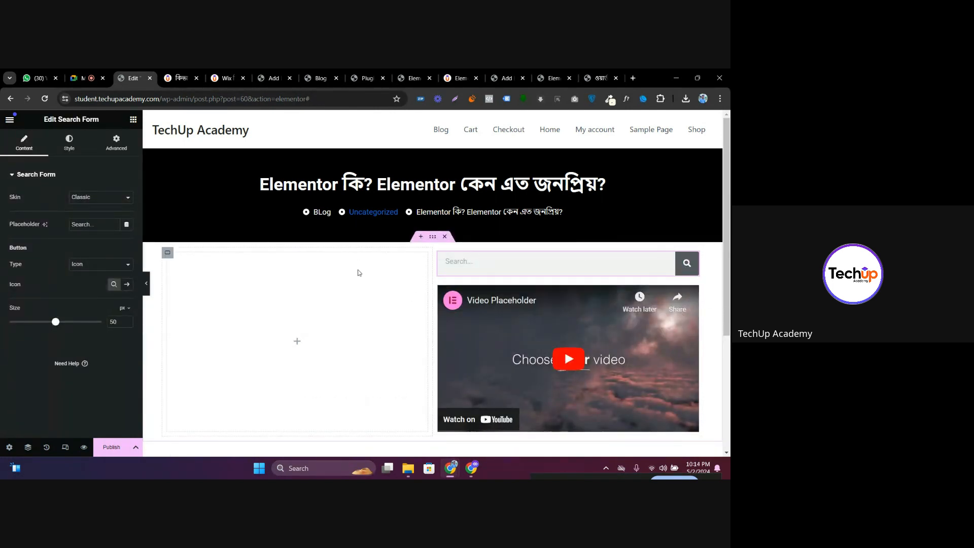
Place a Post Title widget in the left column and a Featured Image widget beneath it
{"action": "left_click", "coordinate": [133, 119]}
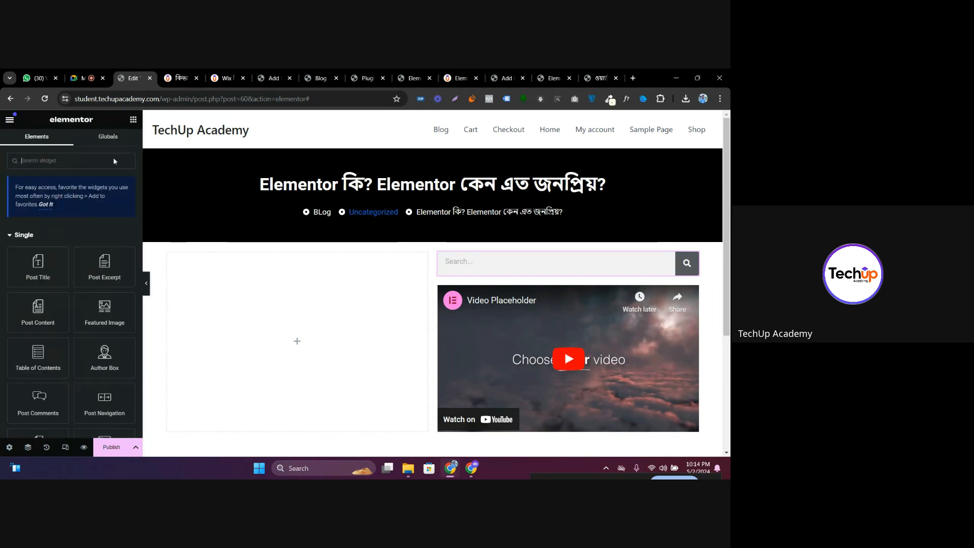
{"action": "left_click_drag", "start_coordinate": [38, 265], "coordinate": [284, 300]}
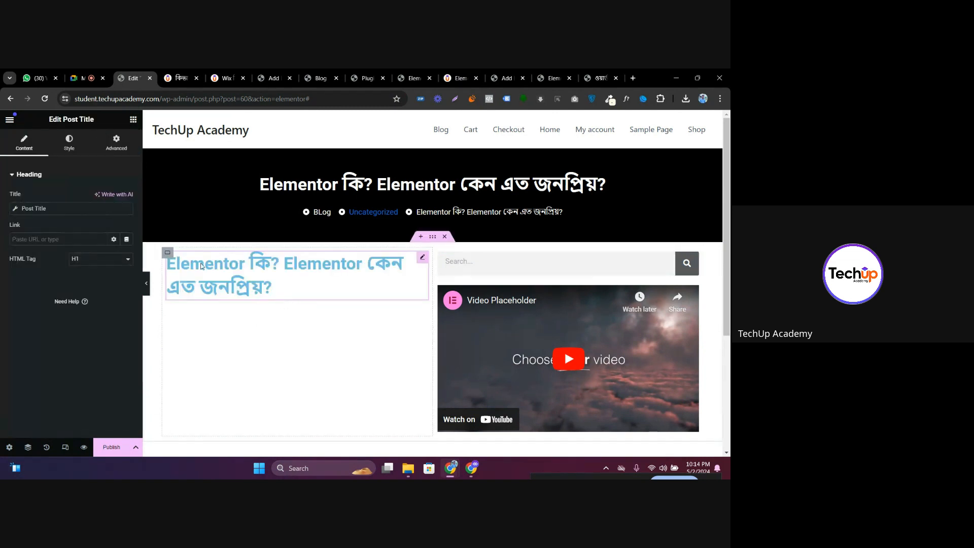
{"action": "left_click", "coordinate": [133, 119]}
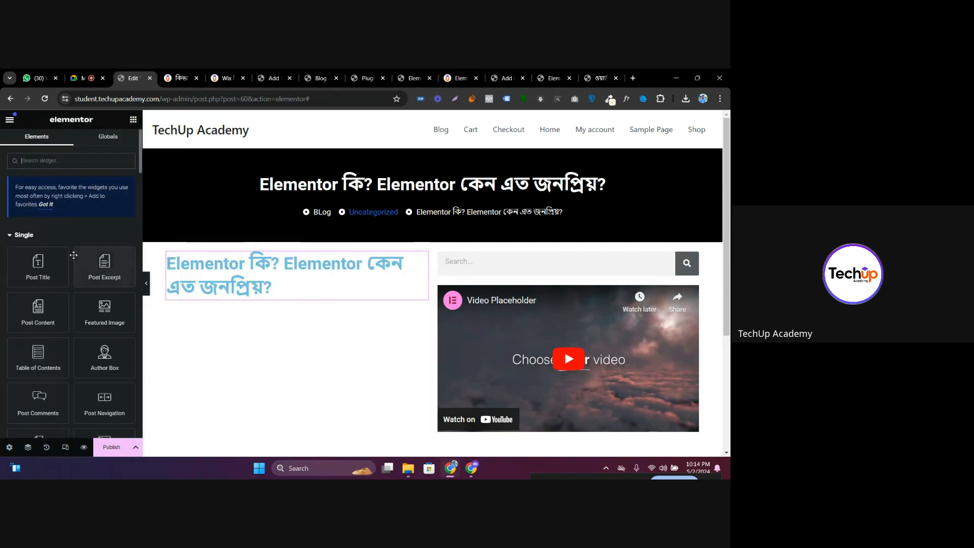
{"action": "left_click_drag", "start_coordinate": [105, 310], "coordinate": [244, 292]}
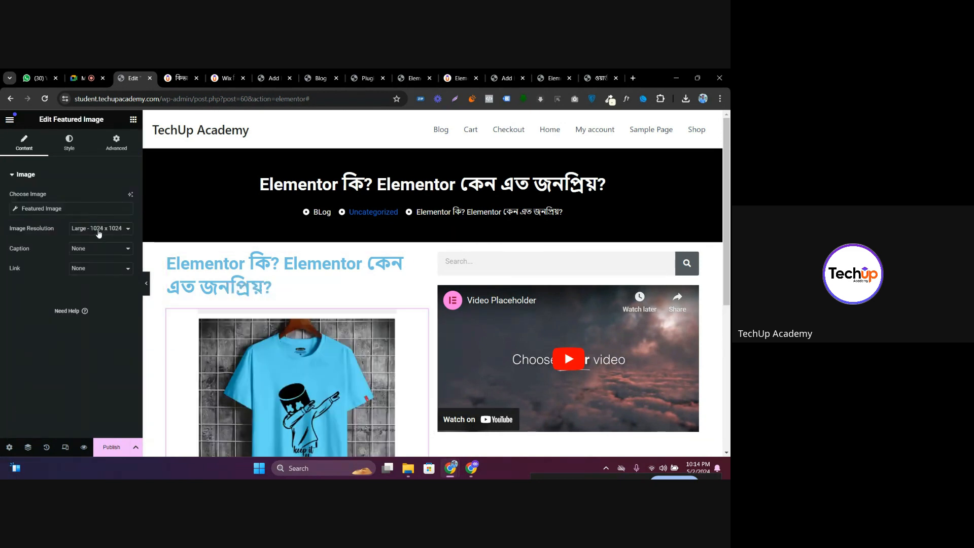
{"action": "scroll", "coordinate": [294, 270], "scroll_direction": "down", "scroll_amount": 2}
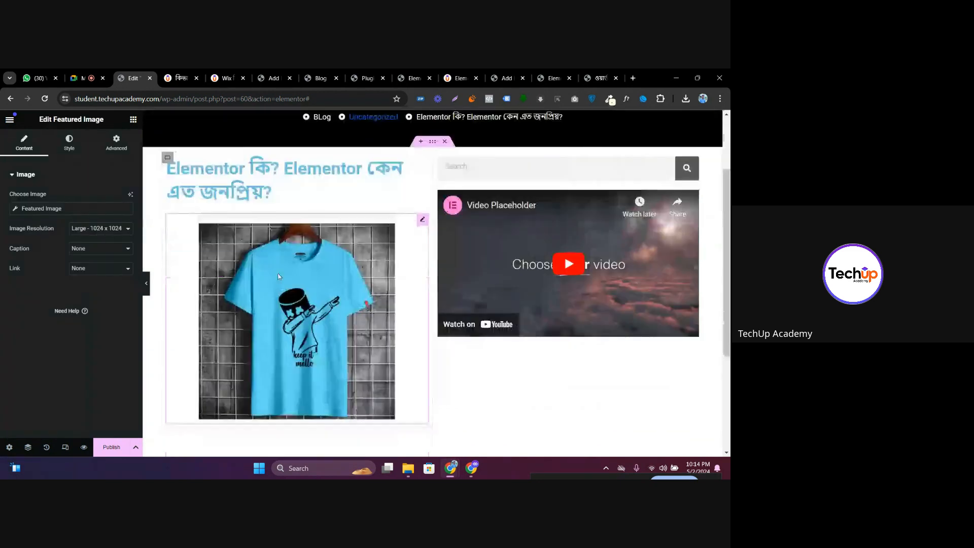
{"action": "left_click", "coordinate": [45, 209]}
{"action": "left_click", "coordinate": [22, 368]}
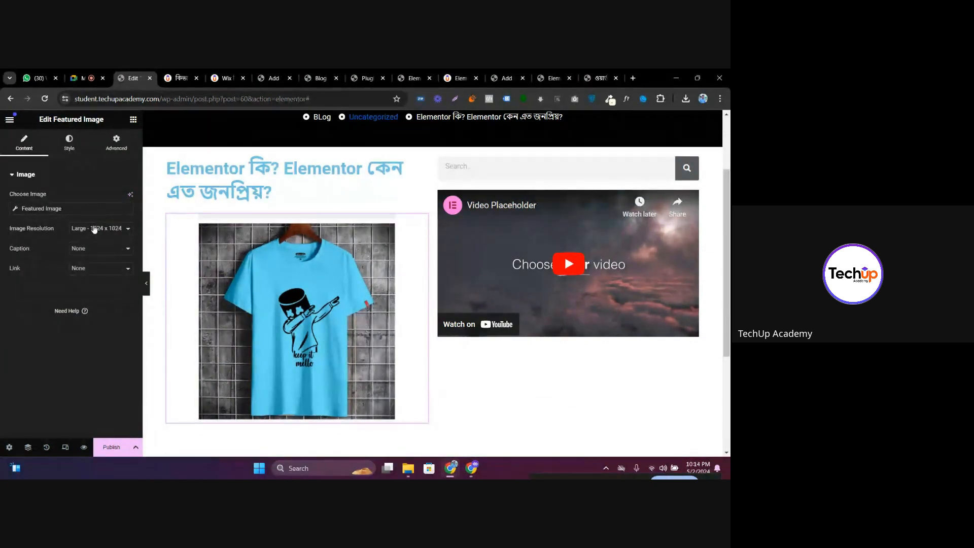
Add a Post Info widget below the featured image in the left column
{"action": "left_click", "coordinate": [133, 119]}
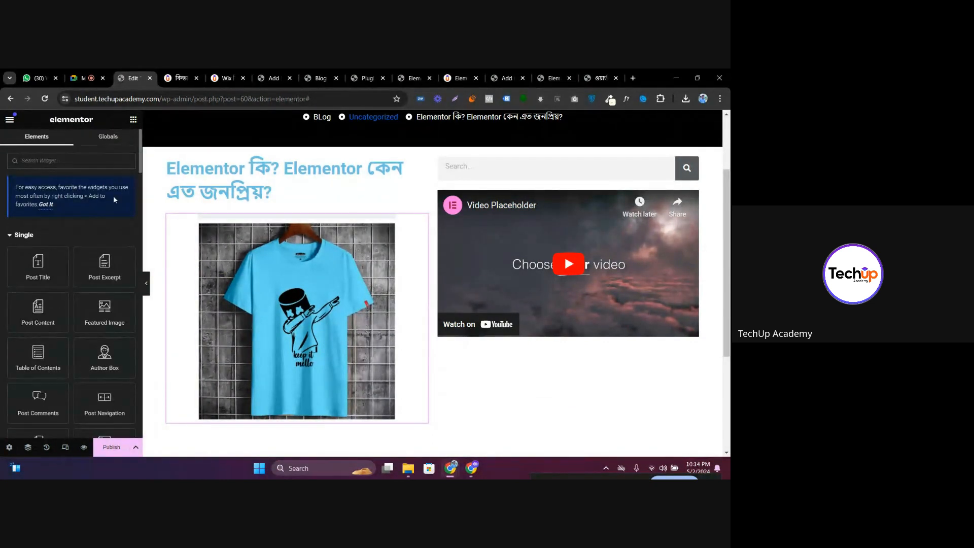
{"action": "scroll", "coordinate": [249, 310], "scroll_direction": "down", "scroll_amount": 2}
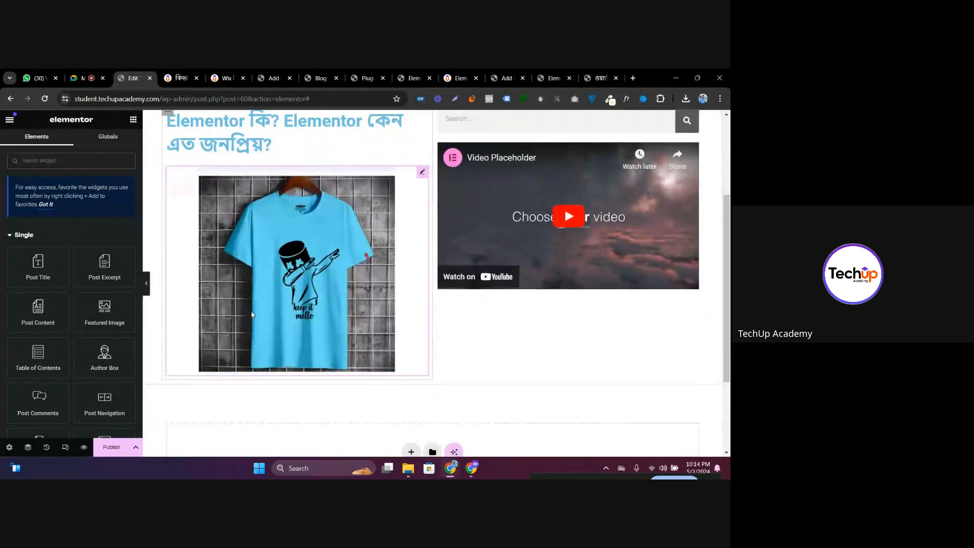
{"action": "scroll", "coordinate": [104, 279], "scroll_direction": "down", "scroll_amount": 1}
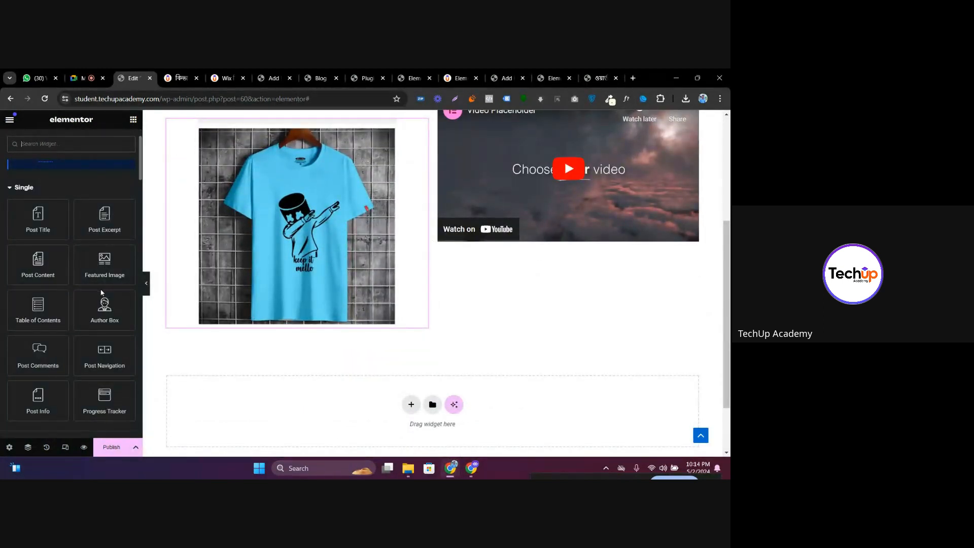
{"action": "left_click_drag", "start_coordinate": [47, 398], "coordinate": [272, 318]}
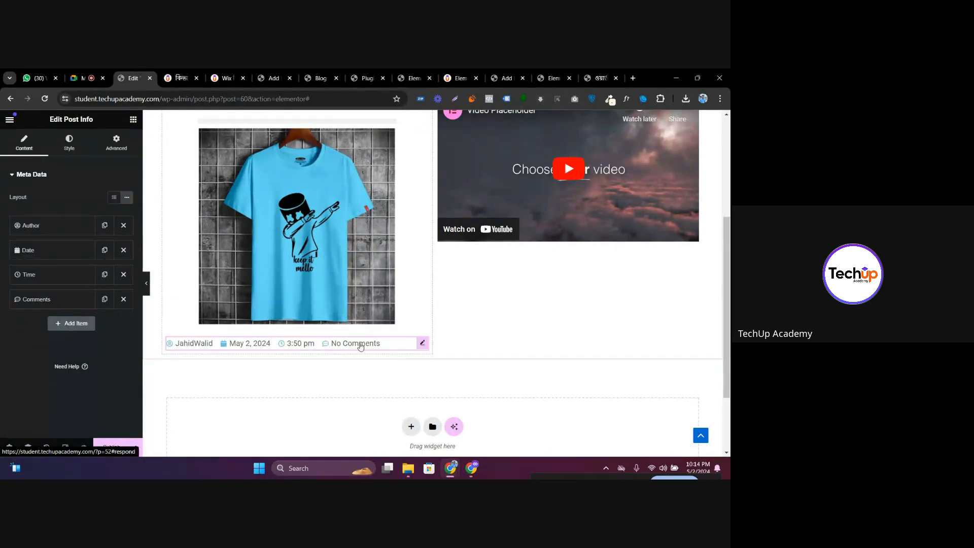
{"action": "left_click", "coordinate": [133, 121]}
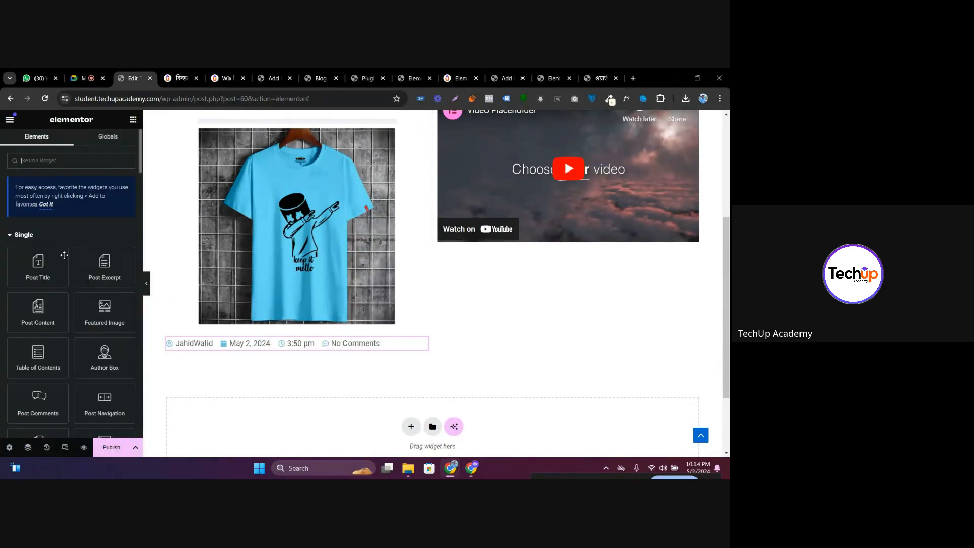
Add a Post Content widget below the post info in the left column
{"action": "scroll", "coordinate": [61, 250], "scroll_direction": "down", "scroll_amount": 1}
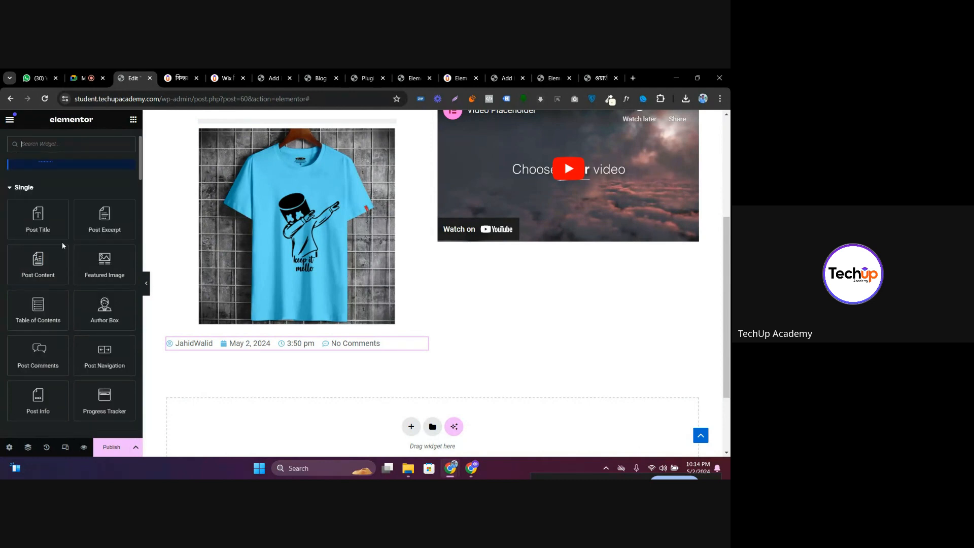
{"action": "left_click_drag", "start_coordinate": [37, 258], "coordinate": [236, 346]}
{"action": "scroll", "coordinate": [272, 289], "scroll_direction": "down", "scroll_amount": 6}
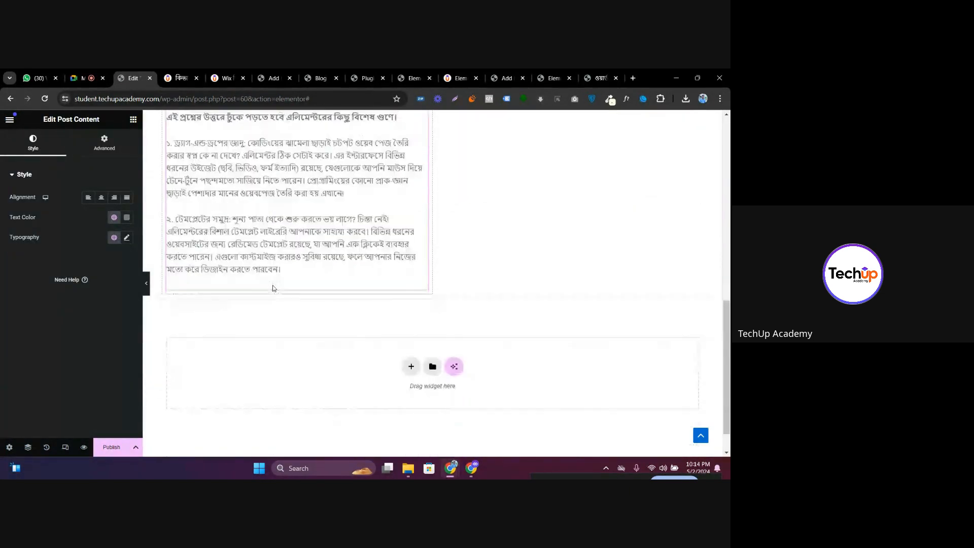
{"action": "scroll", "coordinate": [303, 301], "scroll_direction": "up", "scroll_amount": 2}
Place a Post Comments widget below the post content and an Author Box widget between the two
{"action": "left_click", "coordinate": [133, 121]}
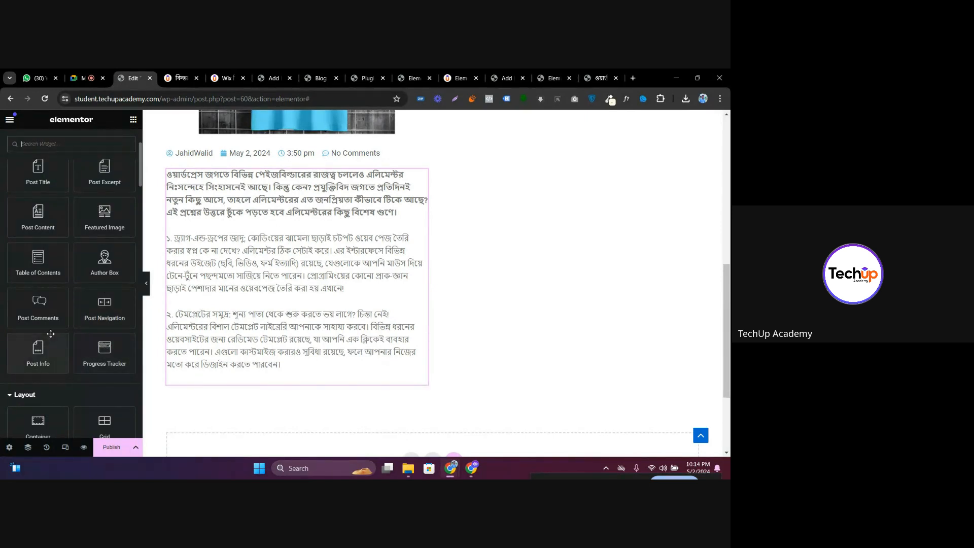
{"action": "left_click_drag", "start_coordinate": [39, 304], "coordinate": [215, 386]}
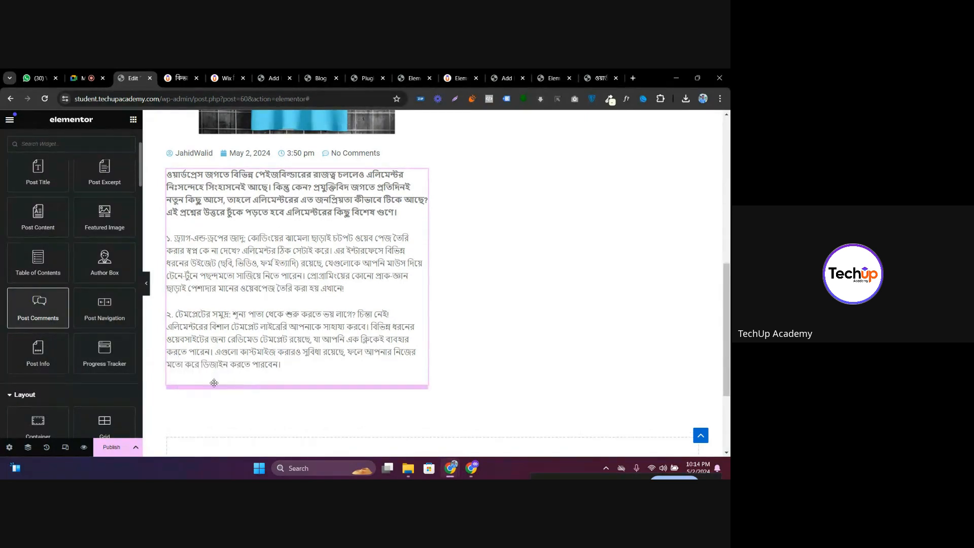
{"action": "left_click", "coordinate": [132, 120]}
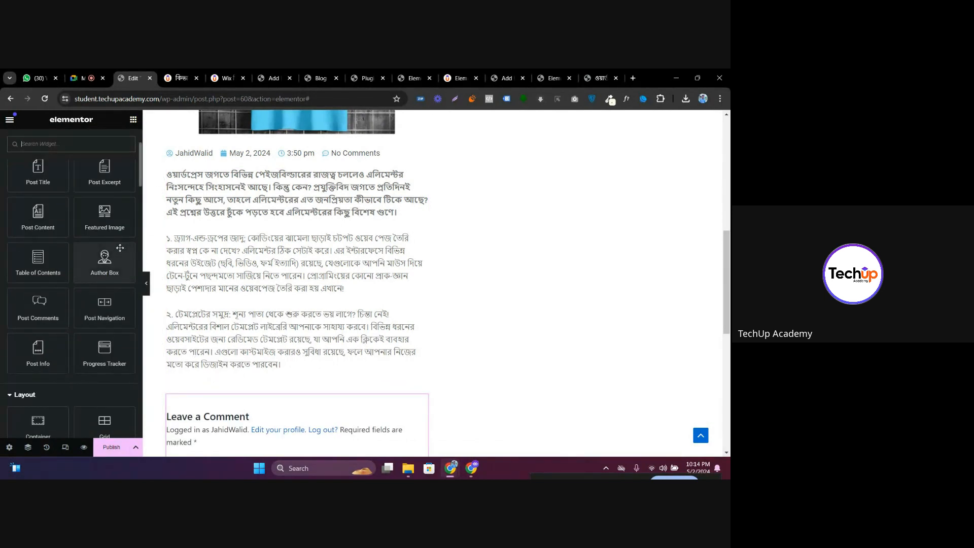
{"action": "left_click_drag", "start_coordinate": [114, 258], "coordinate": [233, 376]}
{"action": "scroll", "coordinate": [233, 355], "scroll_direction": "down", "scroll_amount": 2}
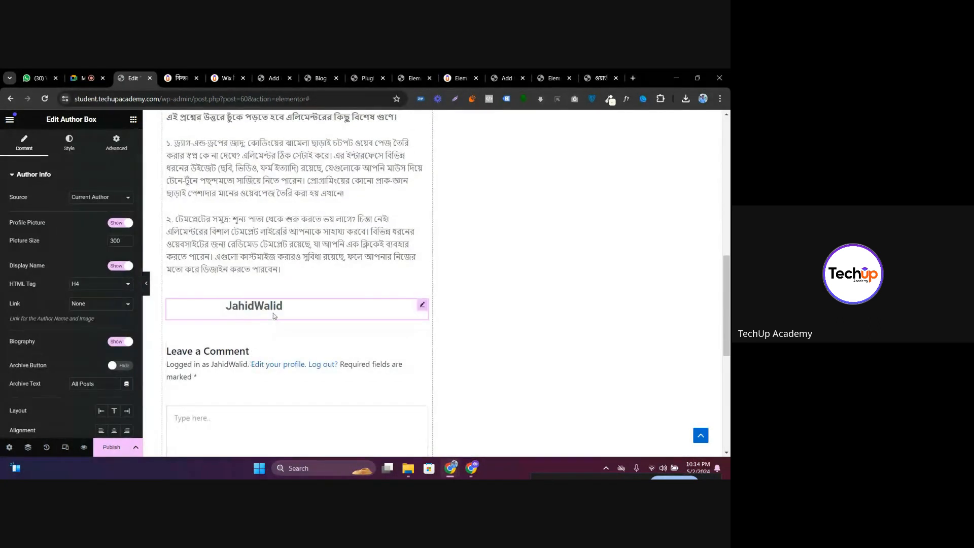
Check the reference blog post's ending, then find the Share Buttons widget and place it between the post content and the author box
{"action": "left_click", "coordinate": [133, 119]}
{"action": "scroll", "coordinate": [72, 261], "scroll_direction": "down", "scroll_amount": 2}
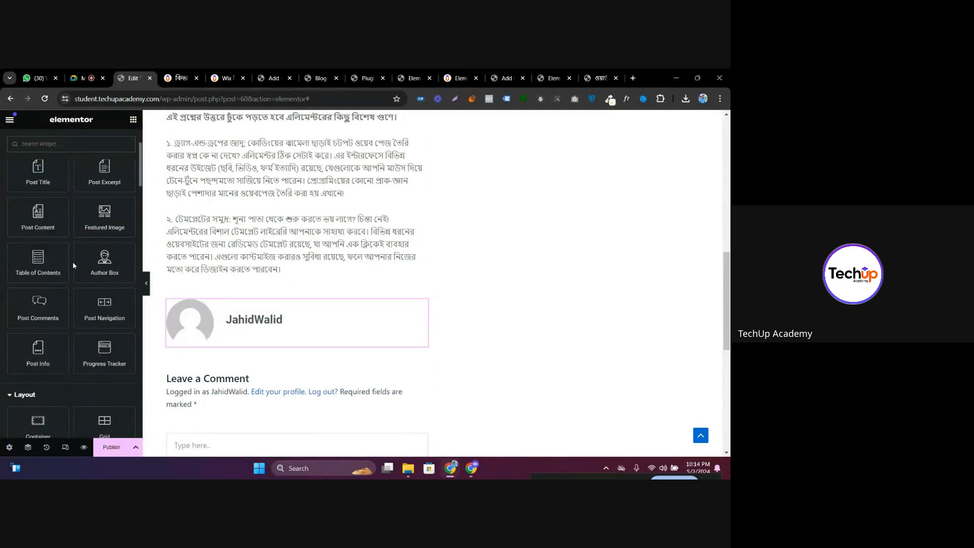
{"action": "scroll", "coordinate": [72, 262], "scroll_direction": "down", "scroll_amount": 3}
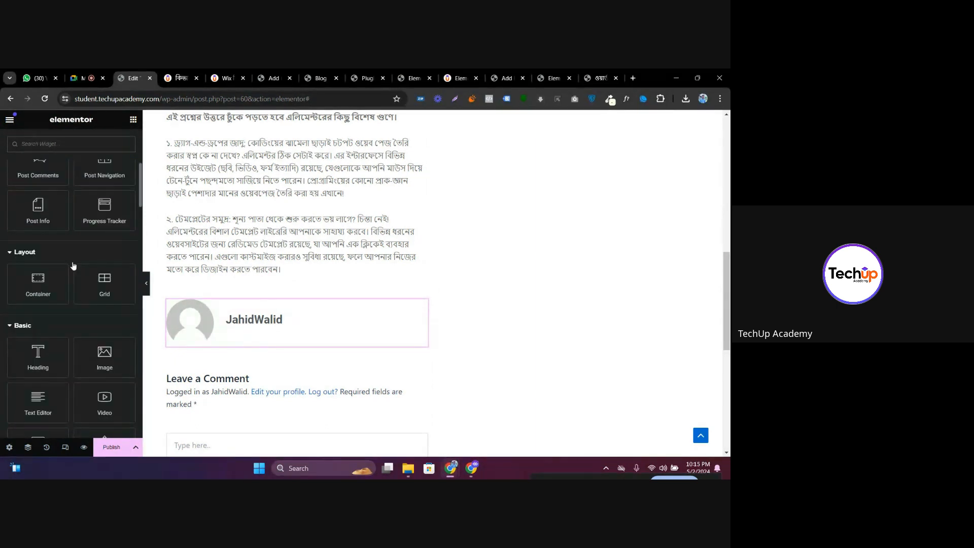
{"action": "scroll", "coordinate": [72, 260], "scroll_direction": "up", "scroll_amount": 3}
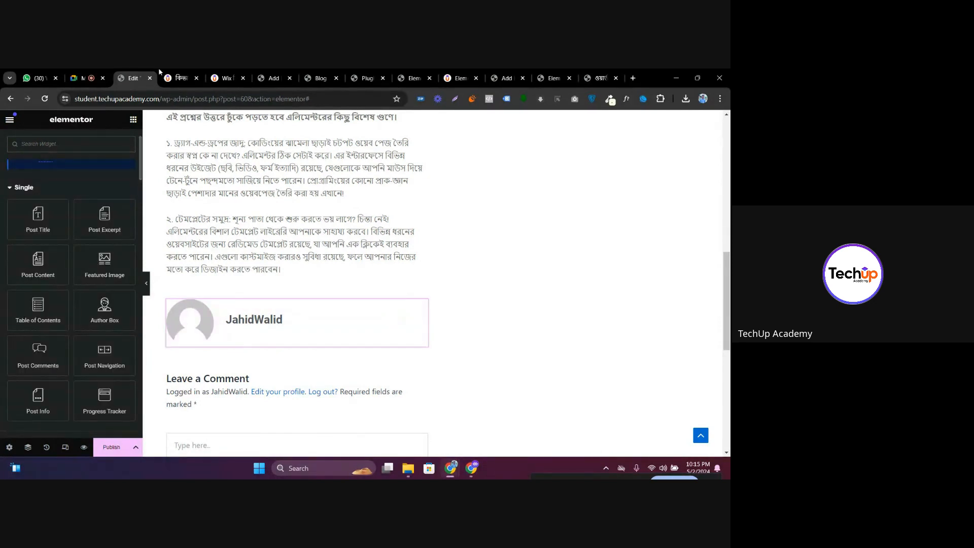
{"action": "left_click", "coordinate": [171, 74]}
{"action": "scroll", "coordinate": [300, 309], "scroll_direction": "down", "scroll_amount": 15}
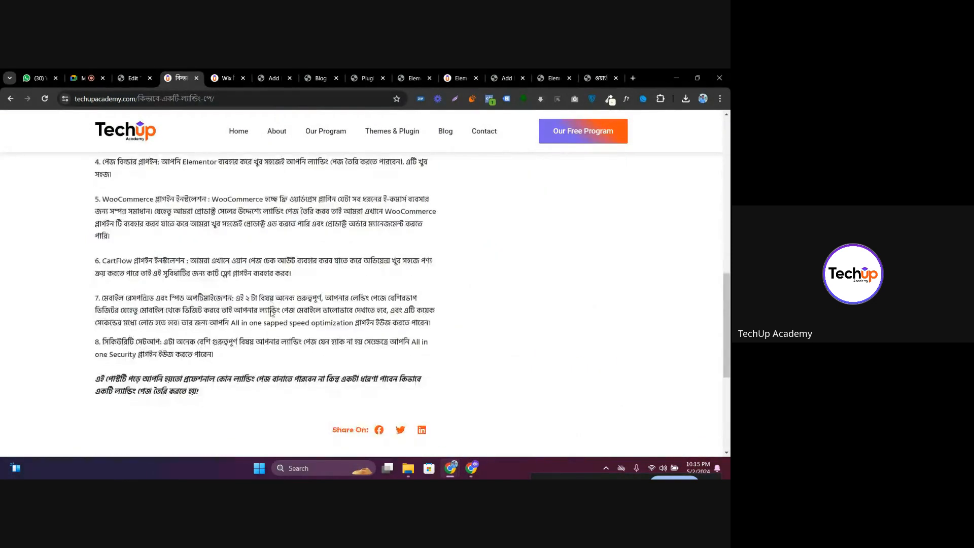
{"action": "left_click", "coordinate": [136, 70]}
{"action": "type", "text": "sh"}
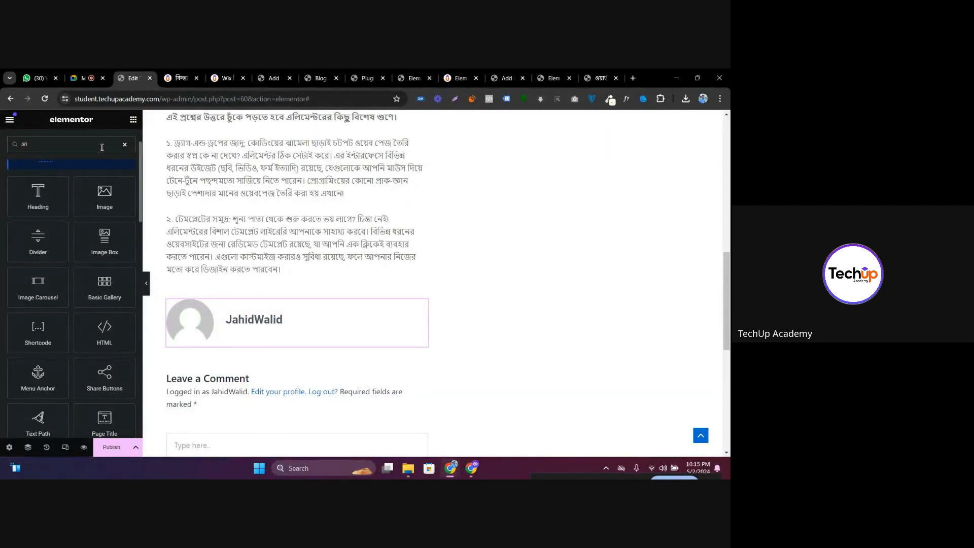
{"action": "type", "text": "a"}
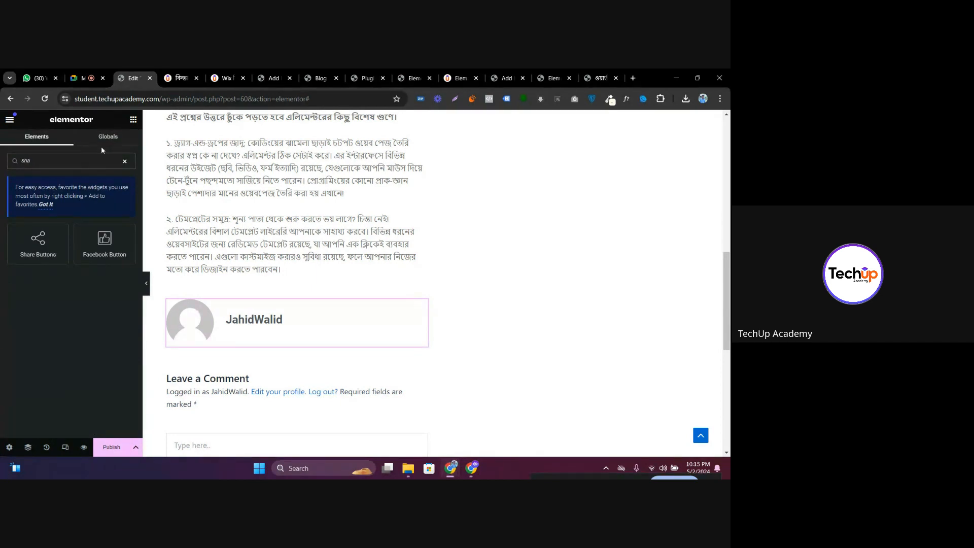
{"action": "left_click_drag", "start_coordinate": [38, 244], "coordinate": [318, 276]}
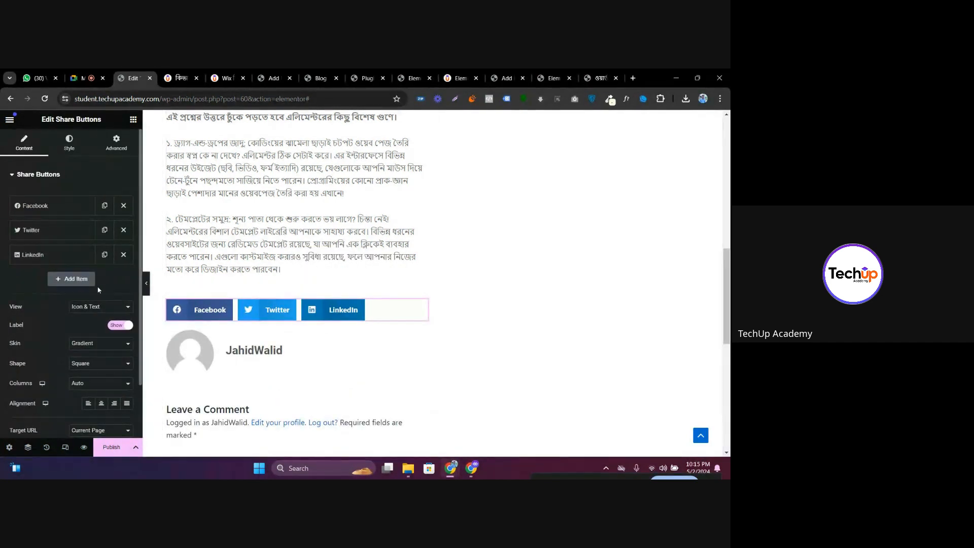
Set the share buttons' view to Text, after trying Icon, and their target URL to Custom
{"action": "left_click", "coordinate": [96, 308]}
{"action": "left_click", "coordinate": [95, 324]}
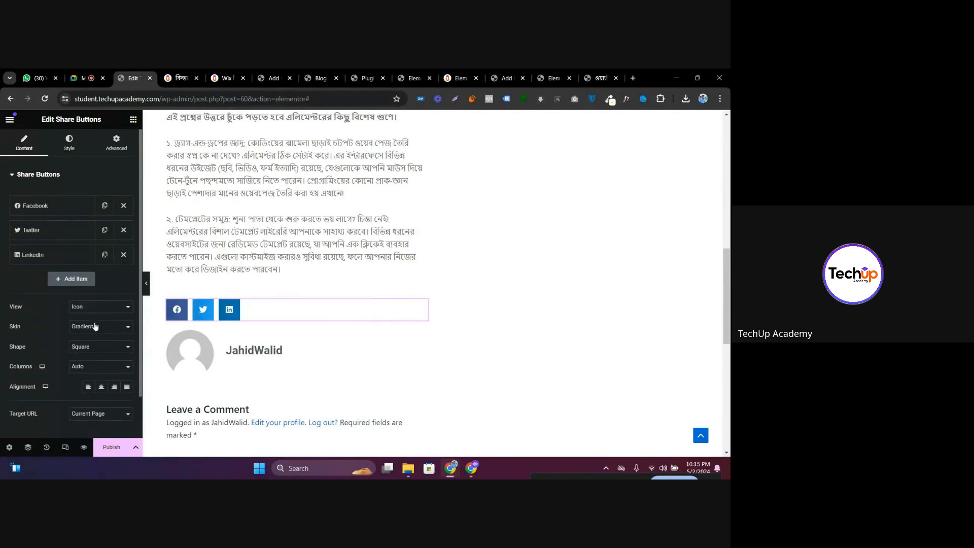
{"action": "left_click", "coordinate": [99, 311]}
{"action": "left_click", "coordinate": [96, 327]}
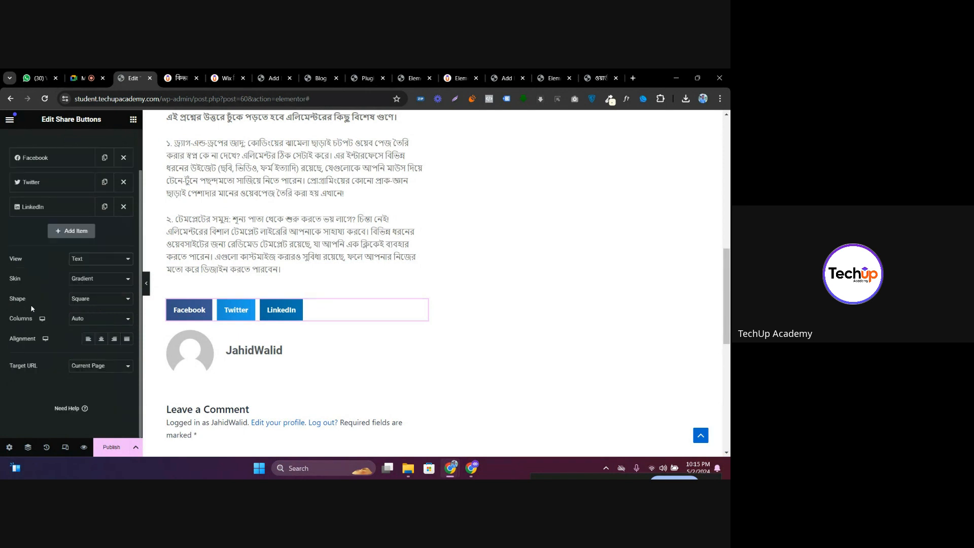
{"action": "left_click", "coordinate": [85, 417]}
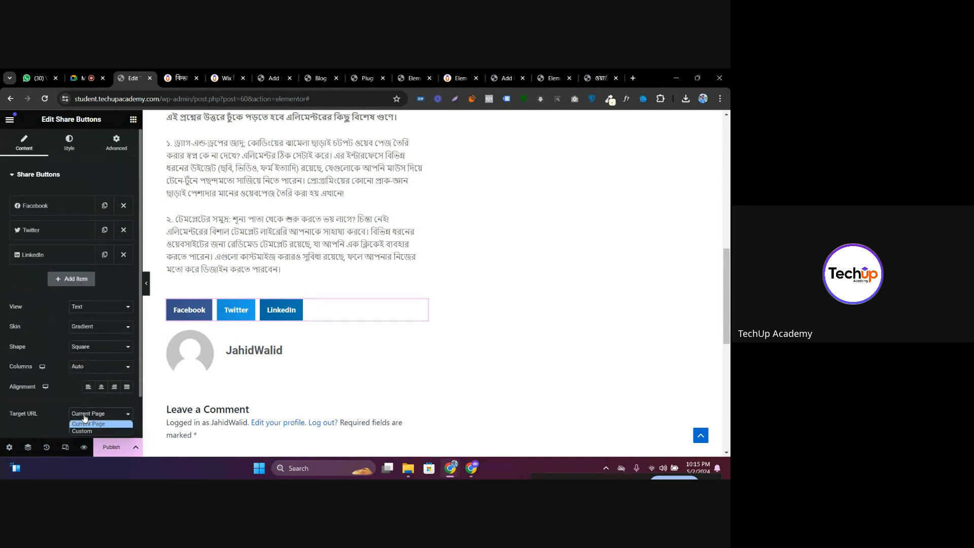
{"action": "left_click", "coordinate": [87, 430]}
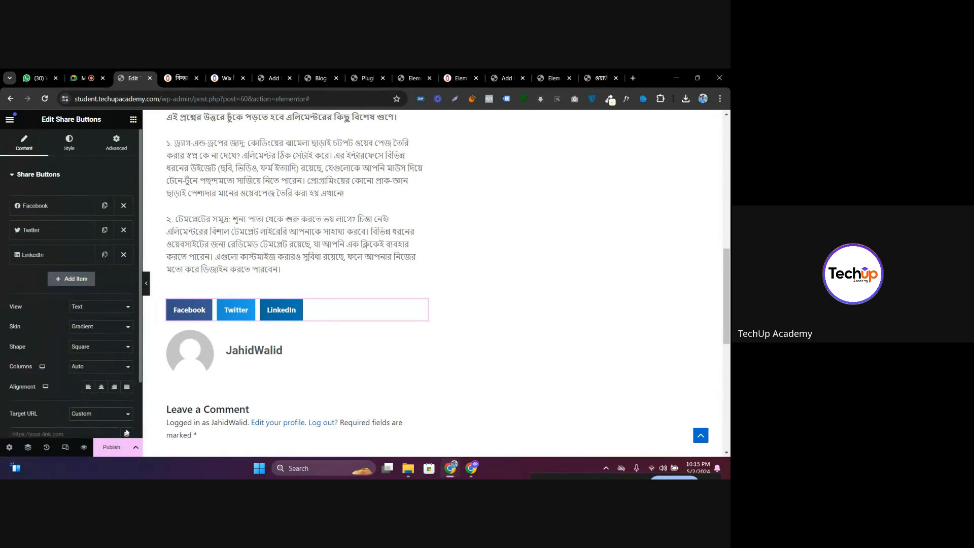
Publish the template with a display condition that includes All Singular
{"action": "scroll", "coordinate": [213, 408], "scroll_direction": "up", "scroll_amount": 15}
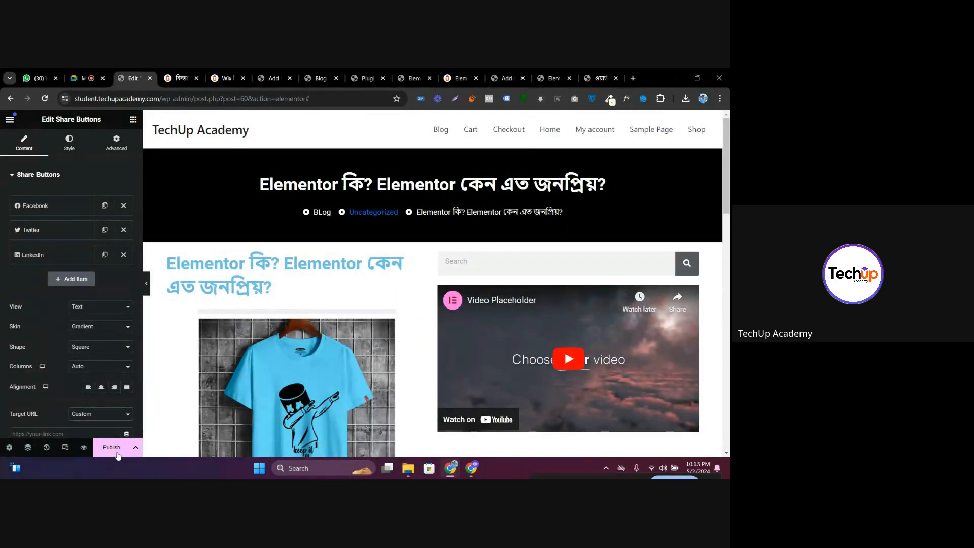
{"action": "scroll", "coordinate": [302, 394], "scroll_direction": "down", "scroll_amount": 15}
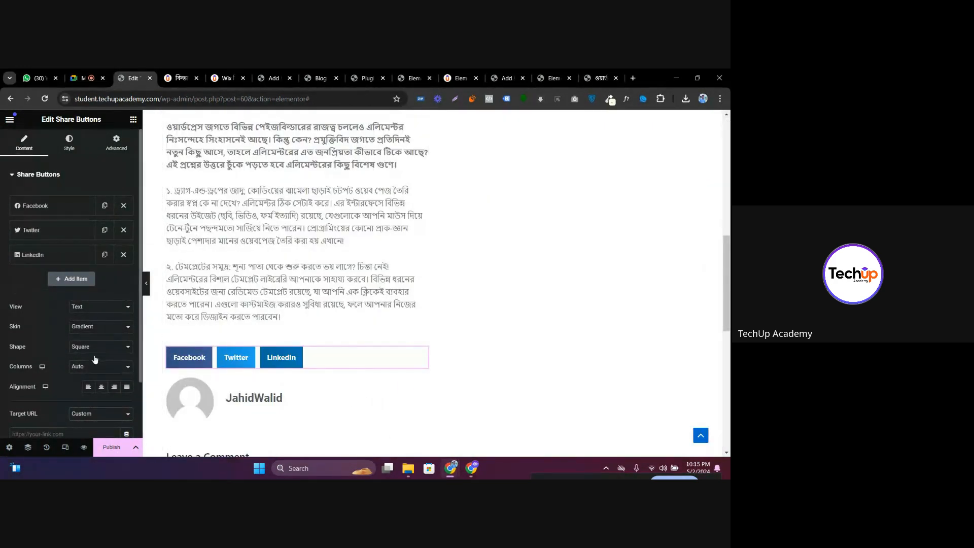
{"action": "left_click", "coordinate": [110, 447]}
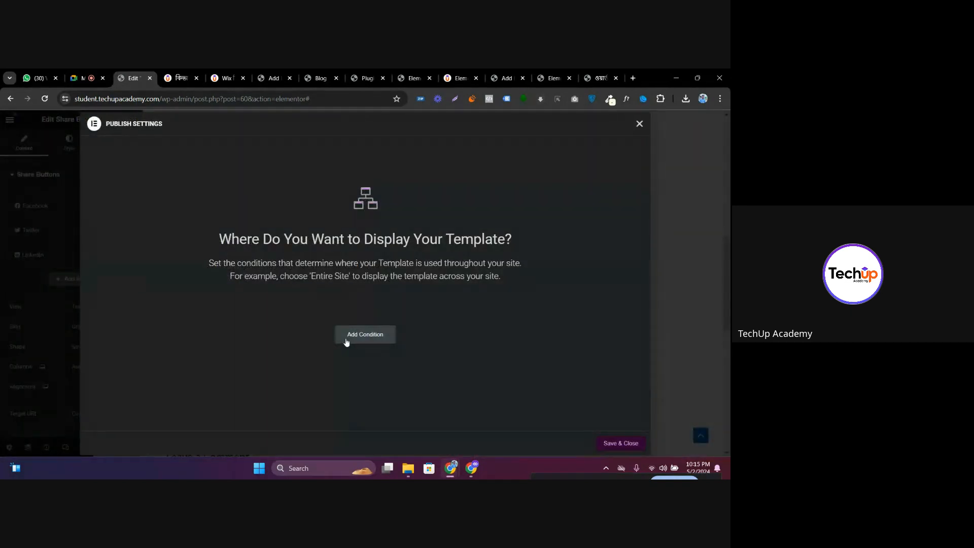
{"action": "left_click", "coordinate": [348, 341]}
{"action": "left_click", "coordinate": [320, 320]}
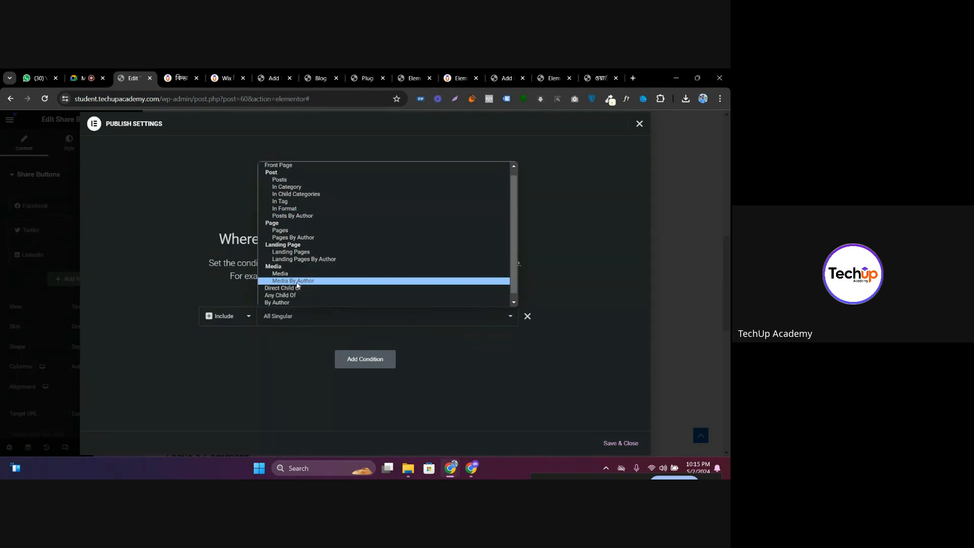
{"action": "scroll", "coordinate": [297, 286], "scroll_direction": "up", "scroll_amount": 1}
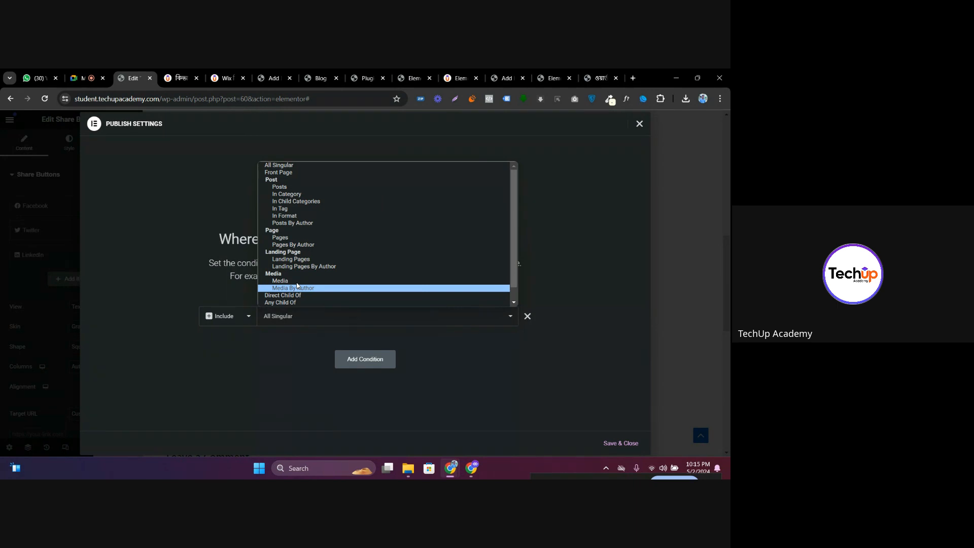
{"action": "left_click", "coordinate": [294, 166]}
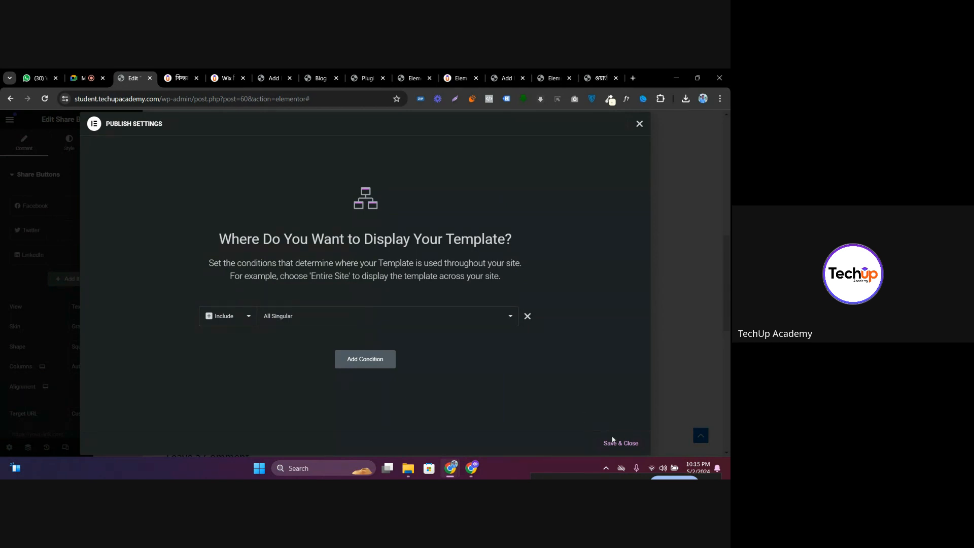
{"action": "left_click", "coordinate": [615, 442]}
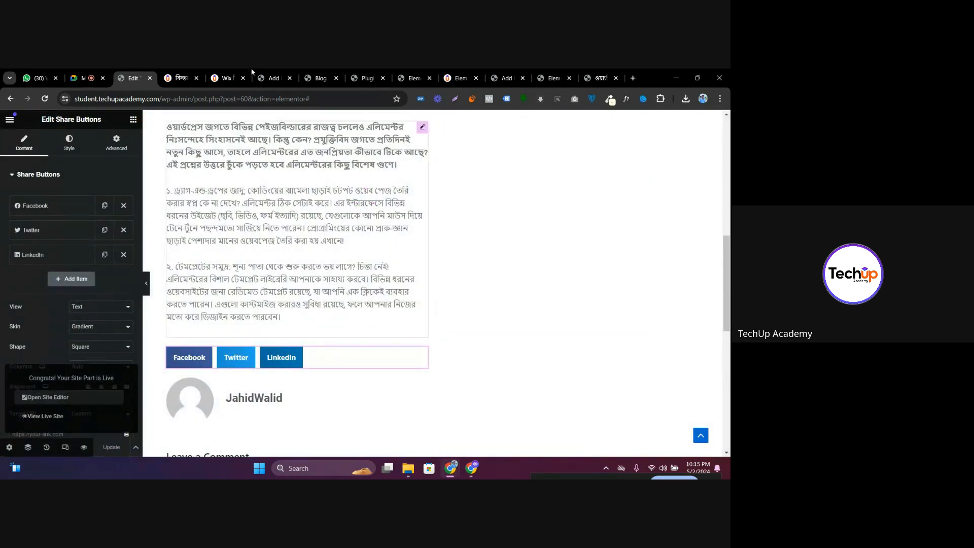
Move the live Blog page's browser tab beside the template editor's and open the Elementor post there to examine the published layout
{"action": "left_click", "coordinate": [276, 78]}
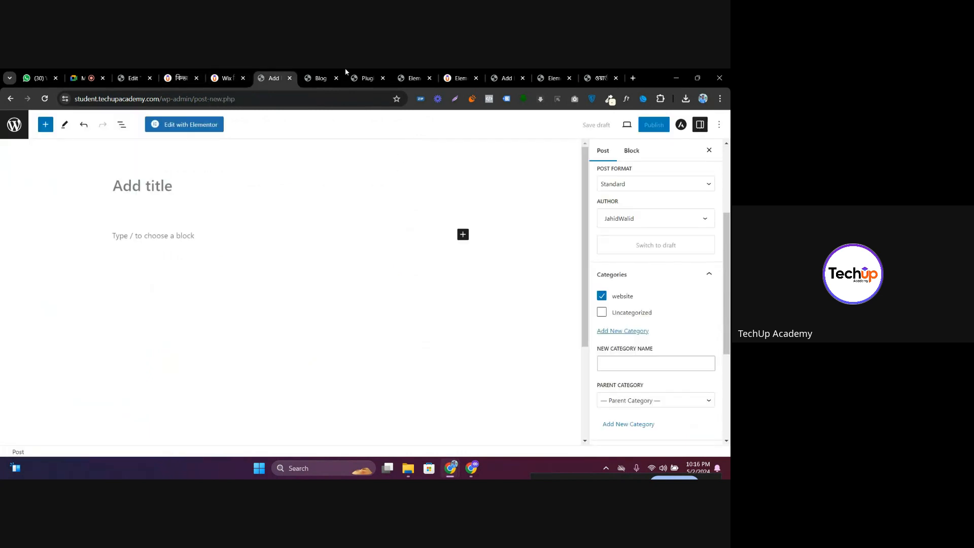
{"action": "left_click", "coordinate": [325, 77]}
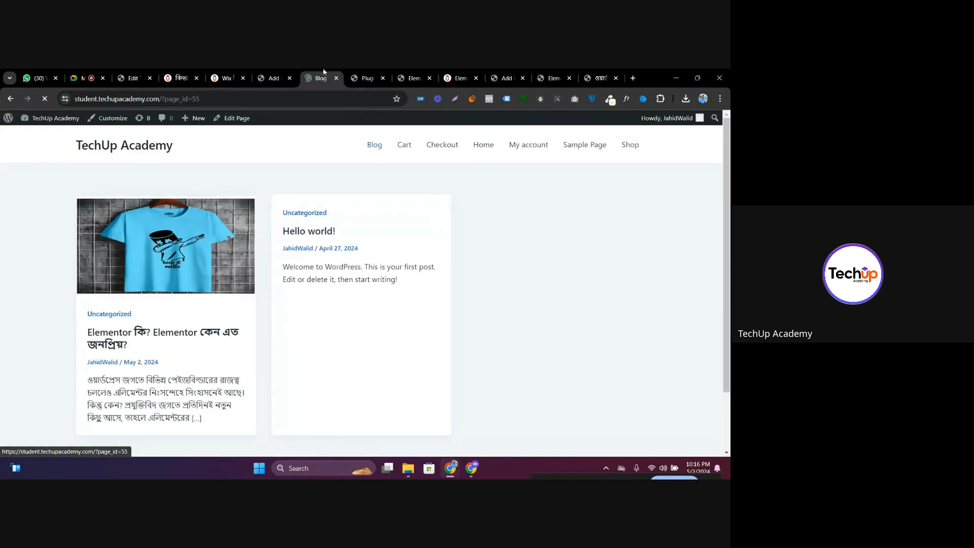
{"action": "left_click_drag", "start_coordinate": [322, 76], "coordinate": [176, 76]}
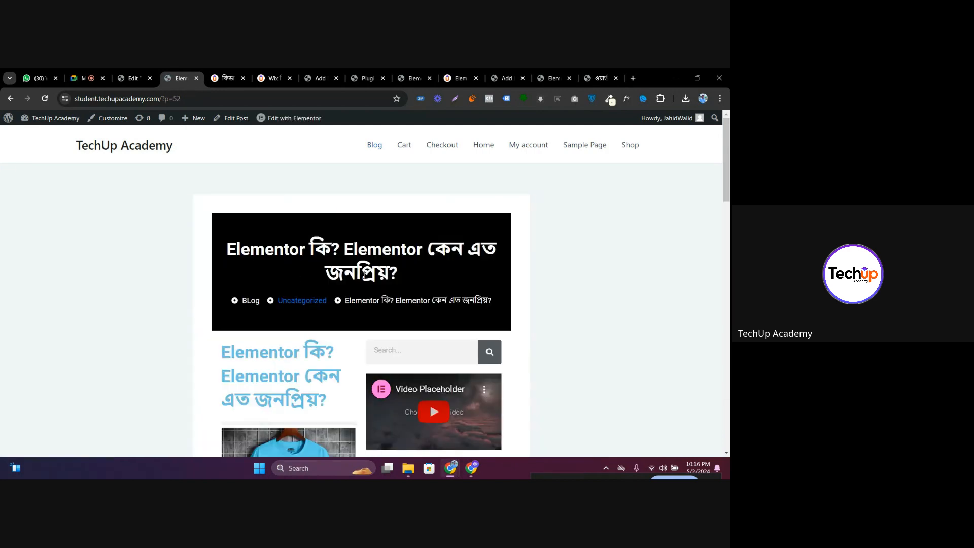
{"action": "scroll", "coordinate": [364, 279], "scroll_direction": "down", "scroll_amount": 2}
{"action": "scroll", "coordinate": [211, 167], "scroll_direction": "up", "scroll_amount": 3}
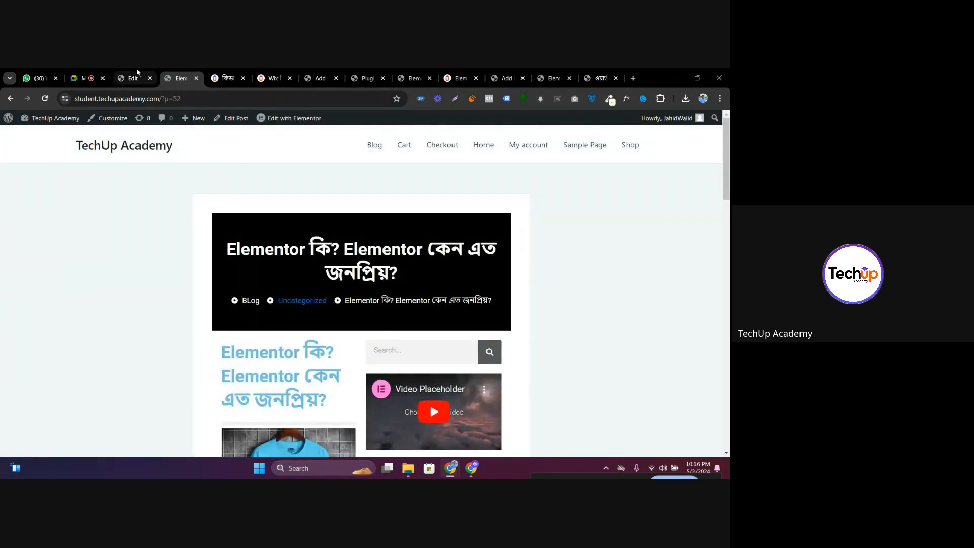
Set the Elementor Single Post template's page layout to Elementor Full Width, update the template and reload the live post
{"action": "mouse_move", "coordinate": [137, 72]}
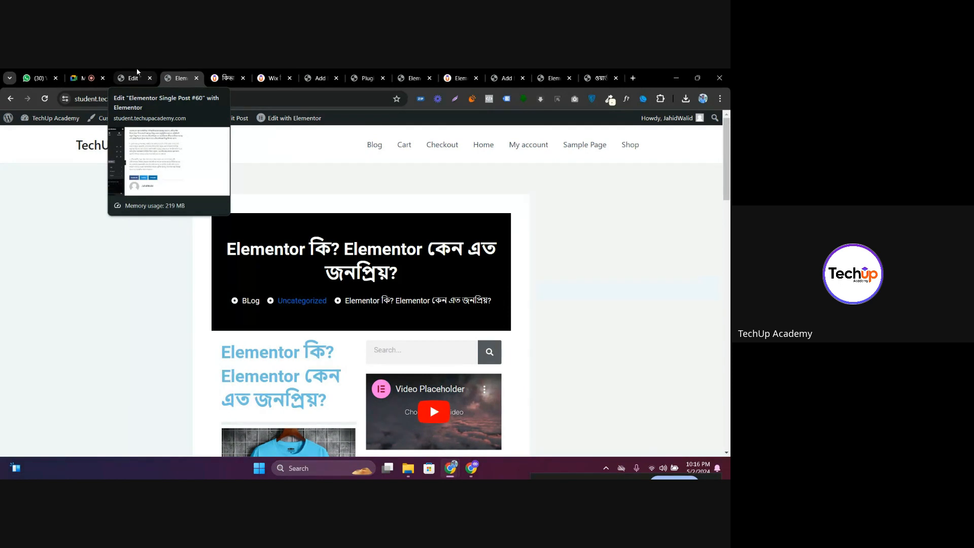
{"action": "left_click", "coordinate": [137, 72]}
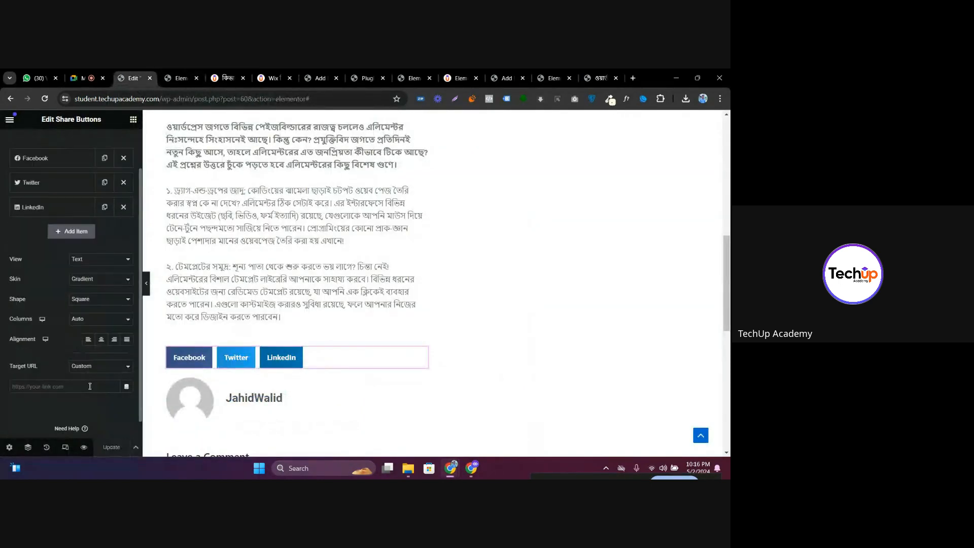
{"action": "left_click", "coordinate": [9, 447]}
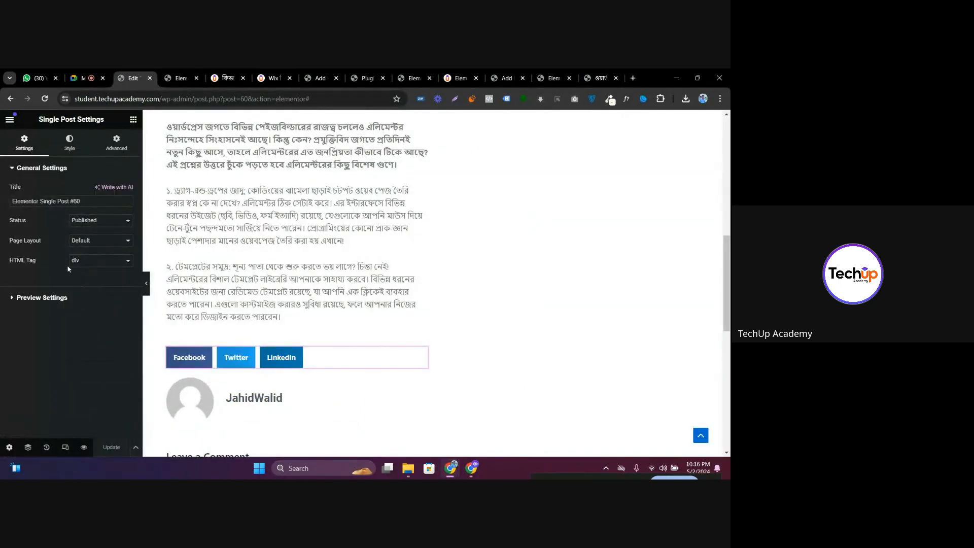
{"action": "left_click", "coordinate": [41, 300]}
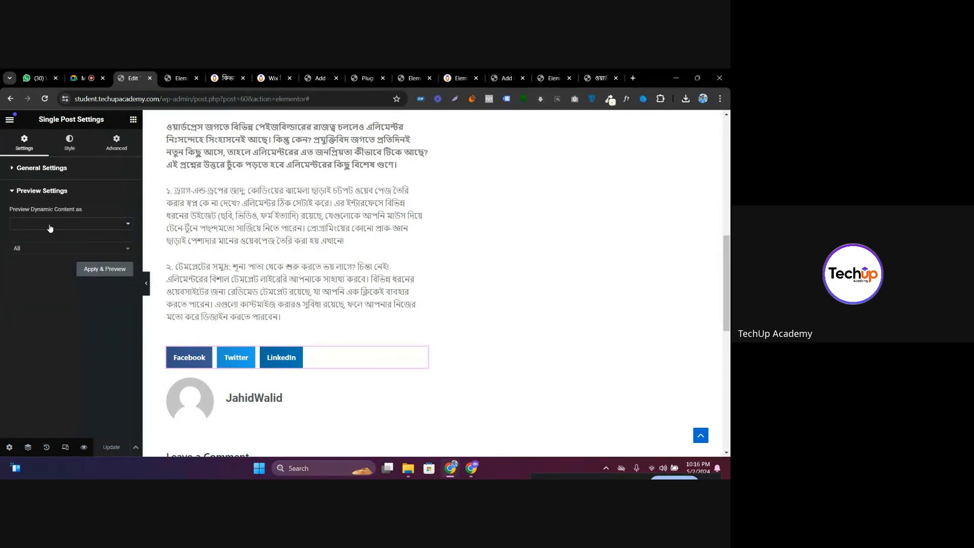
{"action": "left_click", "coordinate": [31, 174]}
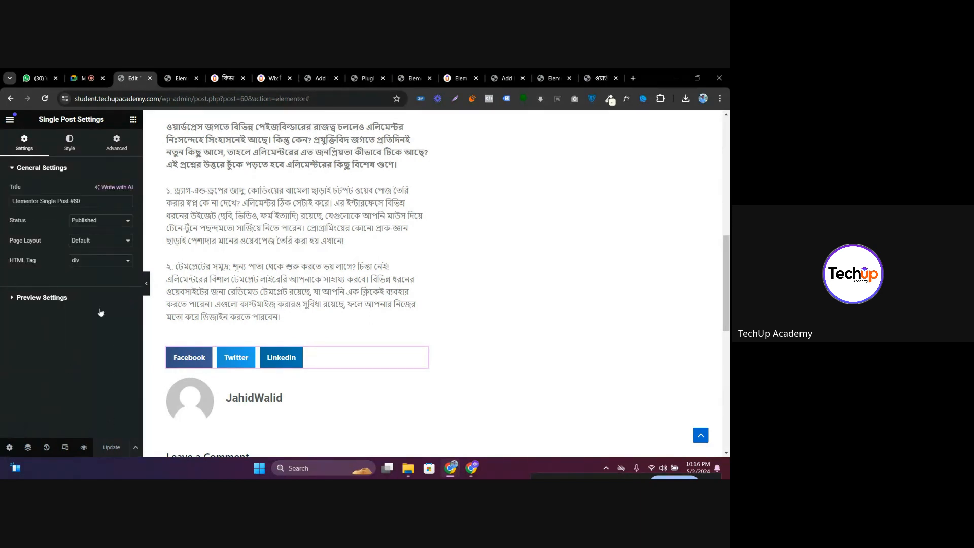
{"action": "left_click", "coordinate": [116, 145]}
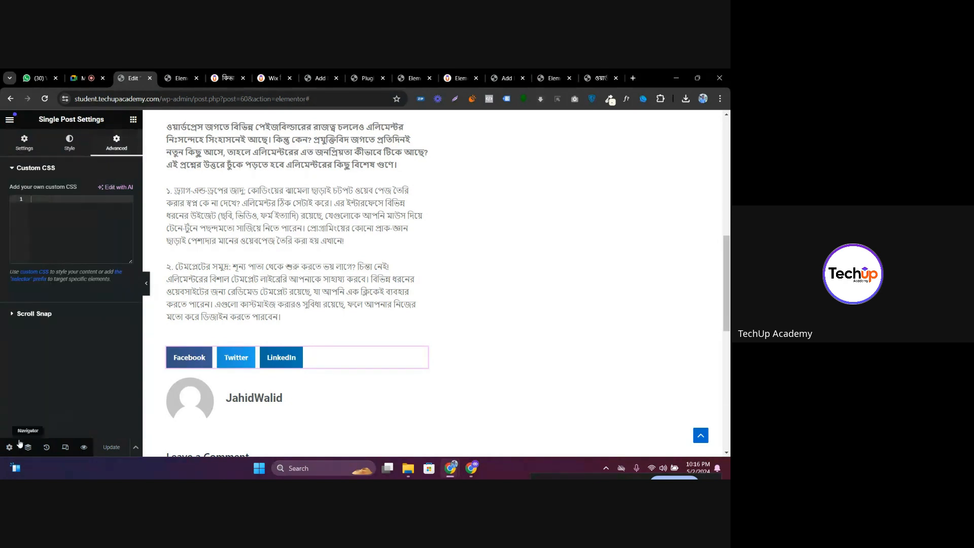
{"action": "left_click", "coordinate": [9, 448]}
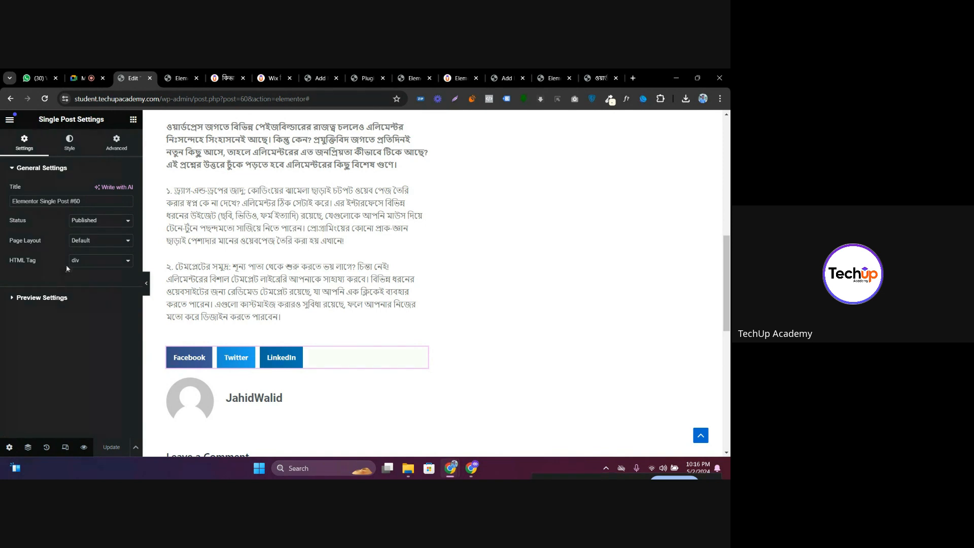
{"action": "left_click", "coordinate": [83, 241]}
{"action": "left_click", "coordinate": [98, 265]}
{"action": "left_click", "coordinate": [112, 448]}
{"action": "left_click", "coordinate": [180, 79]}
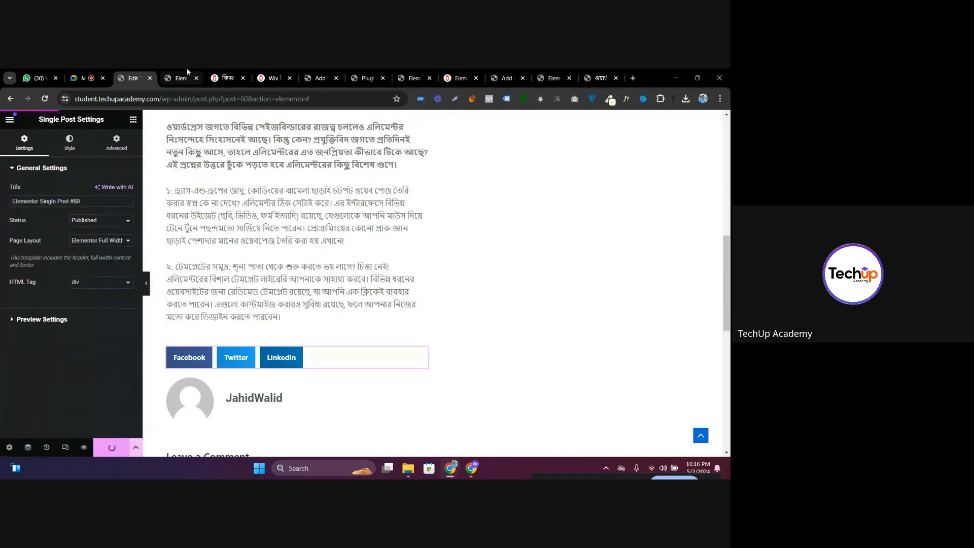
{"action": "left_click", "coordinate": [43, 100]}
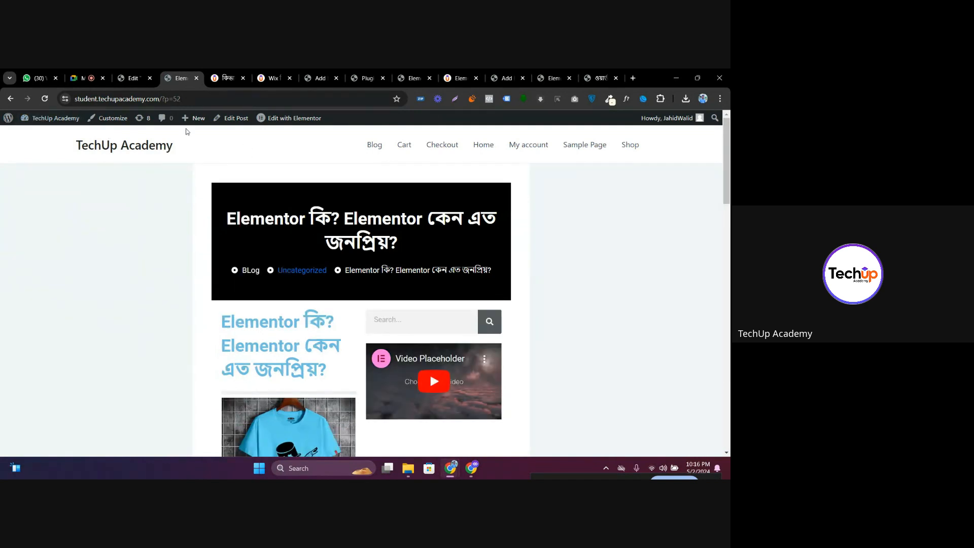
Set the content width of the container below the black title banner to Full Width, update the template and reload the live post
{"action": "left_click", "coordinate": [132, 78]}
{"action": "left_click", "coordinate": [104, 240]}
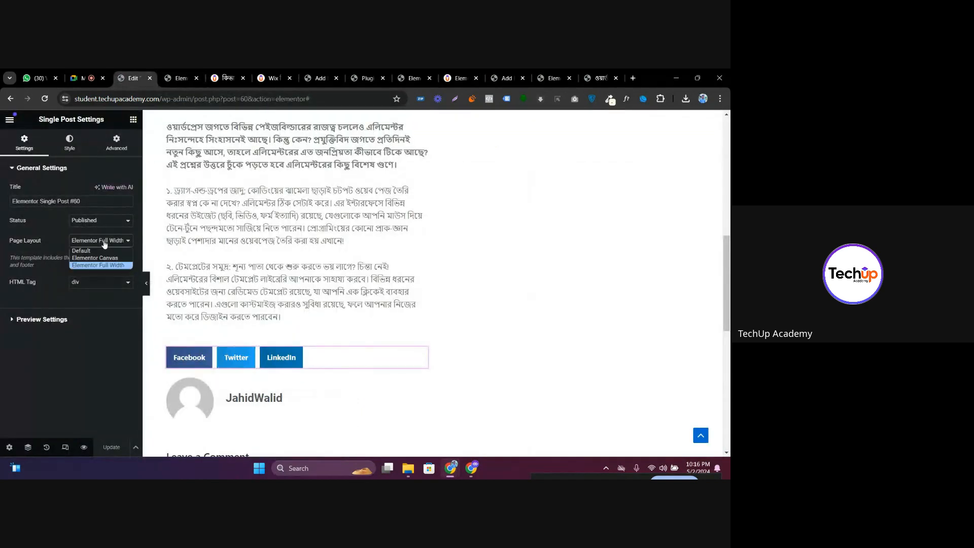
{"action": "left_click", "coordinate": [104, 244]}
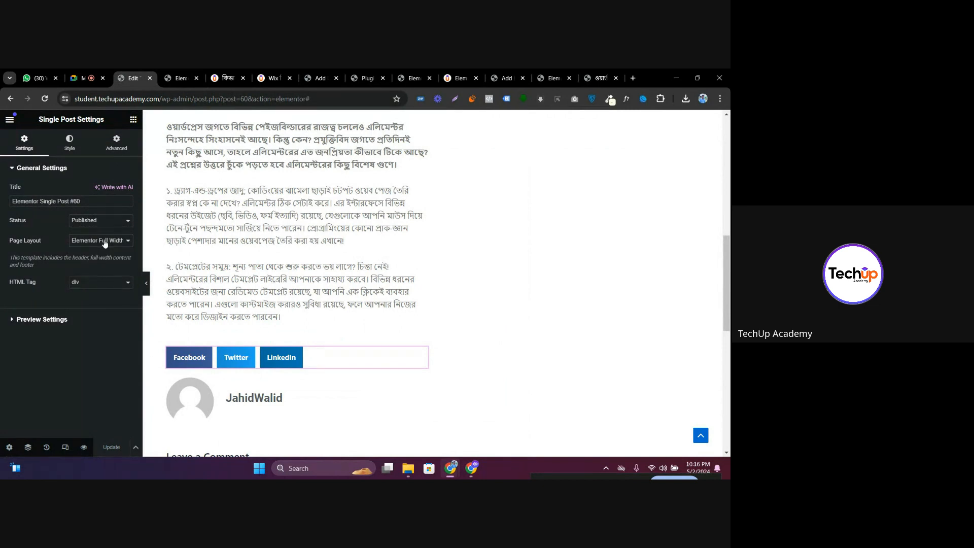
{"action": "scroll", "coordinate": [393, 308], "scroll_direction": "up", "scroll_amount": 9}
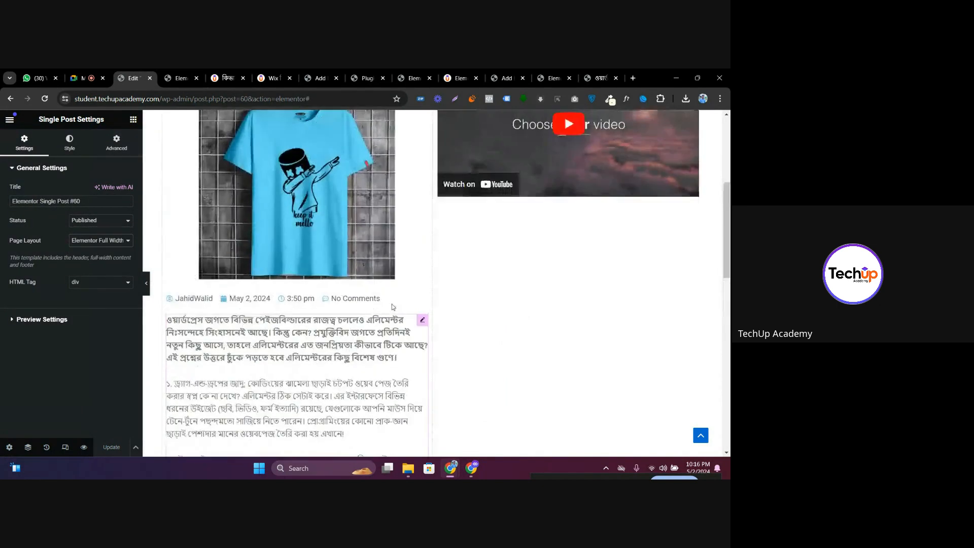
{"action": "left_click", "coordinate": [433, 237]}
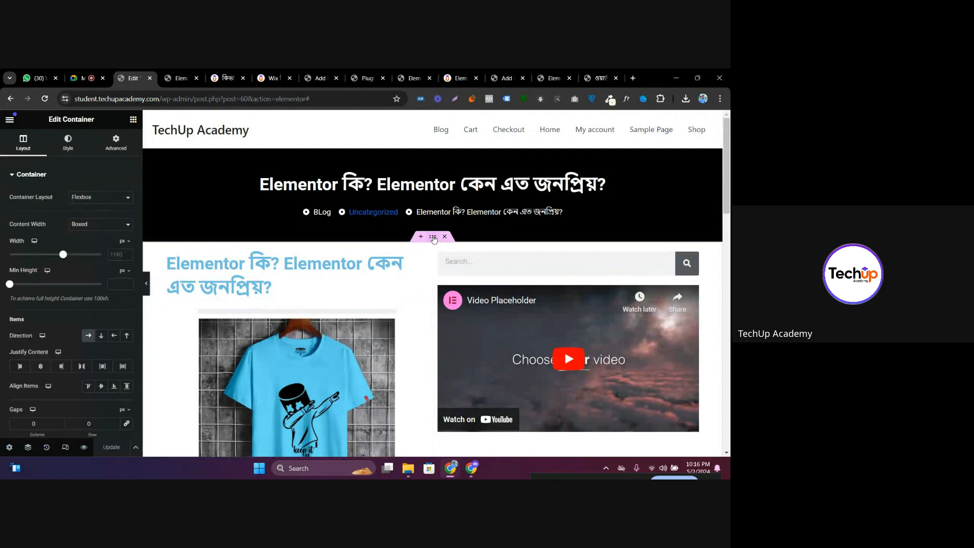
{"action": "left_click", "coordinate": [90, 227]}
{"action": "left_click", "coordinate": [91, 239]}
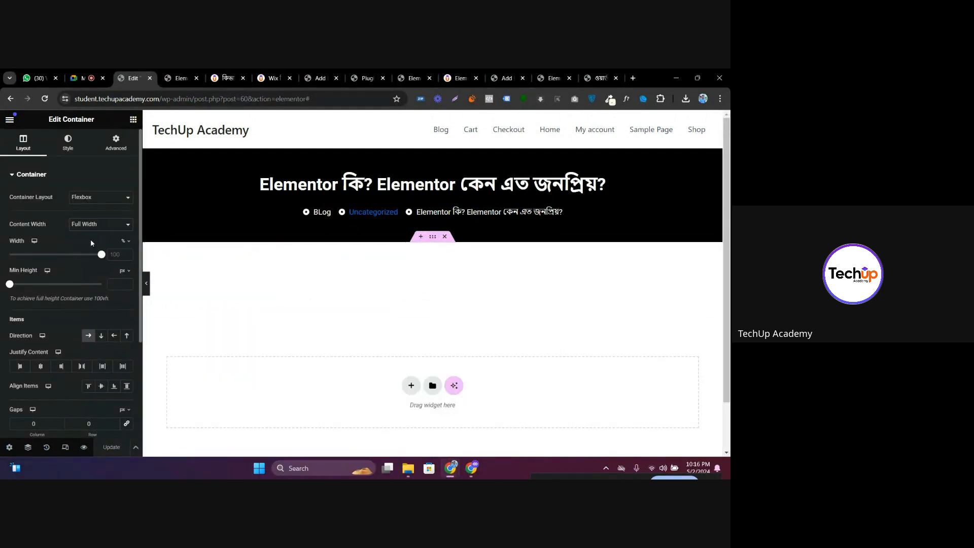
{"action": "left_click", "coordinate": [111, 447]}
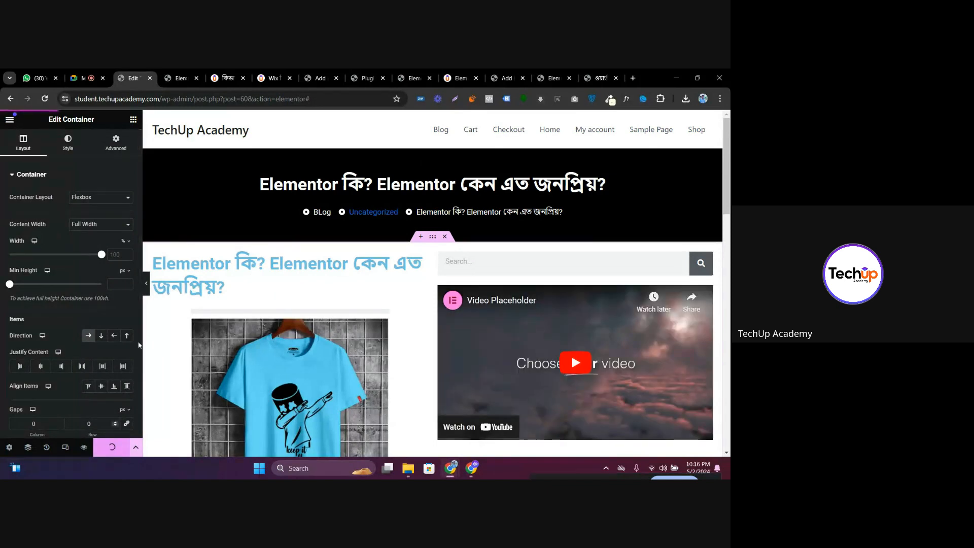
{"action": "left_click", "coordinate": [181, 77]}
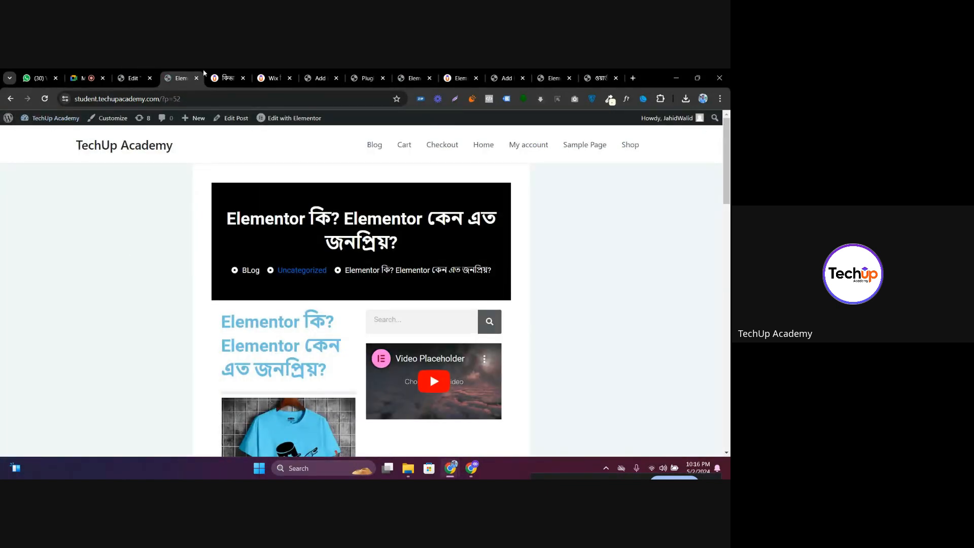
{"action": "left_click", "coordinate": [51, 100]}
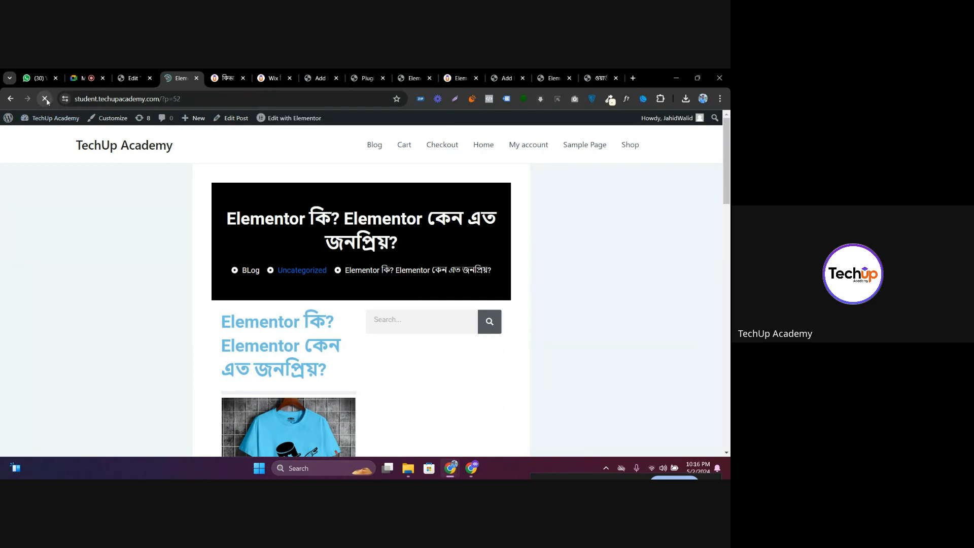
Set the same container's width to 100%, update the template and reload the live post
{"action": "left_click", "coordinate": [144, 77]}
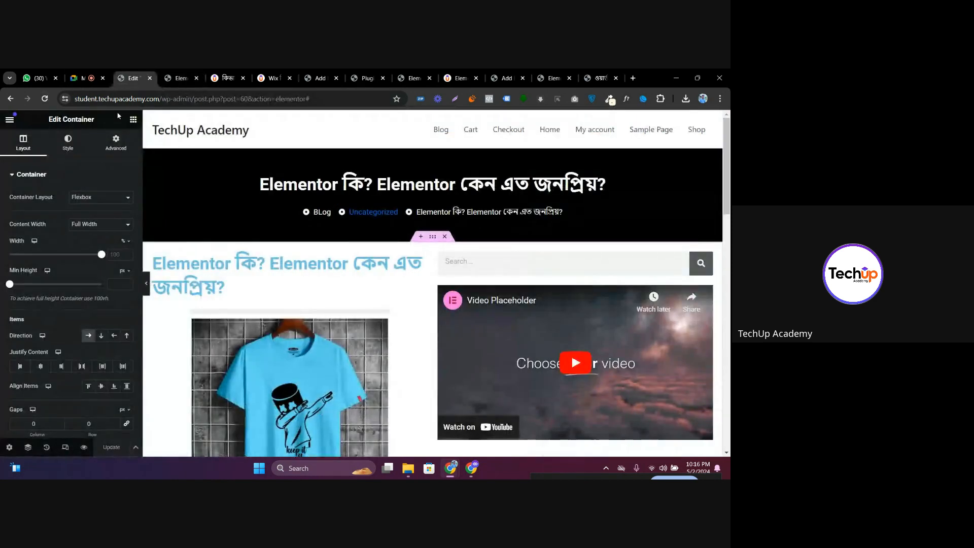
{"action": "left_click", "coordinate": [102, 256]}
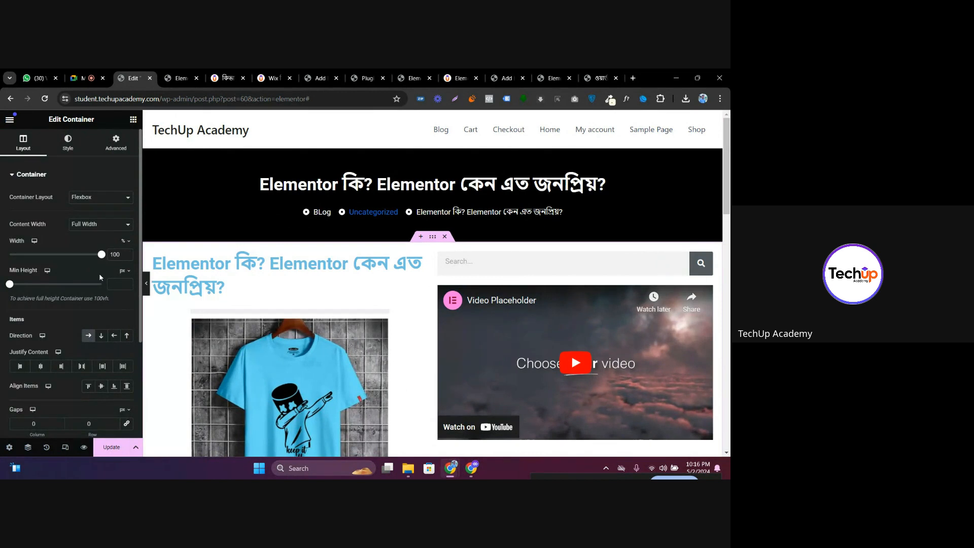
{"action": "left_click", "coordinate": [122, 441]}
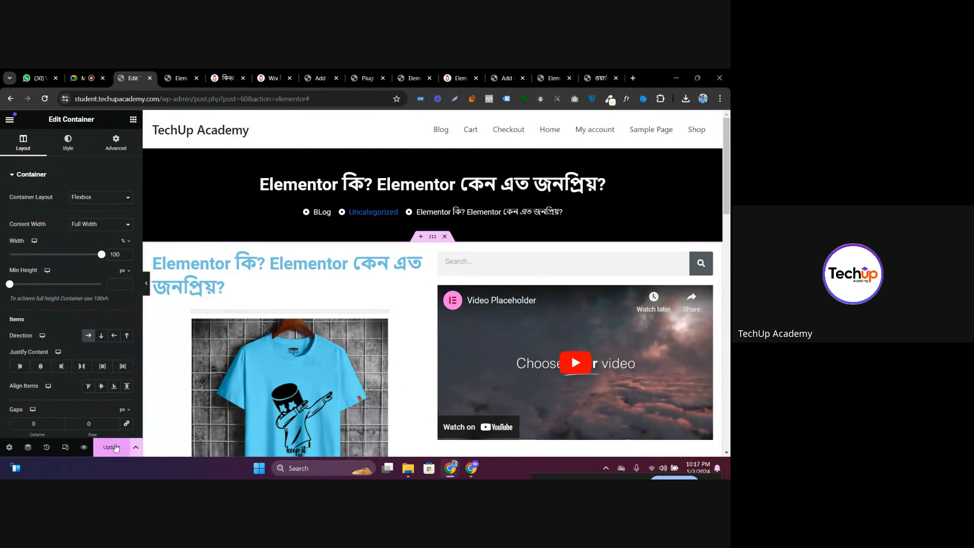
{"action": "left_click", "coordinate": [182, 78]}
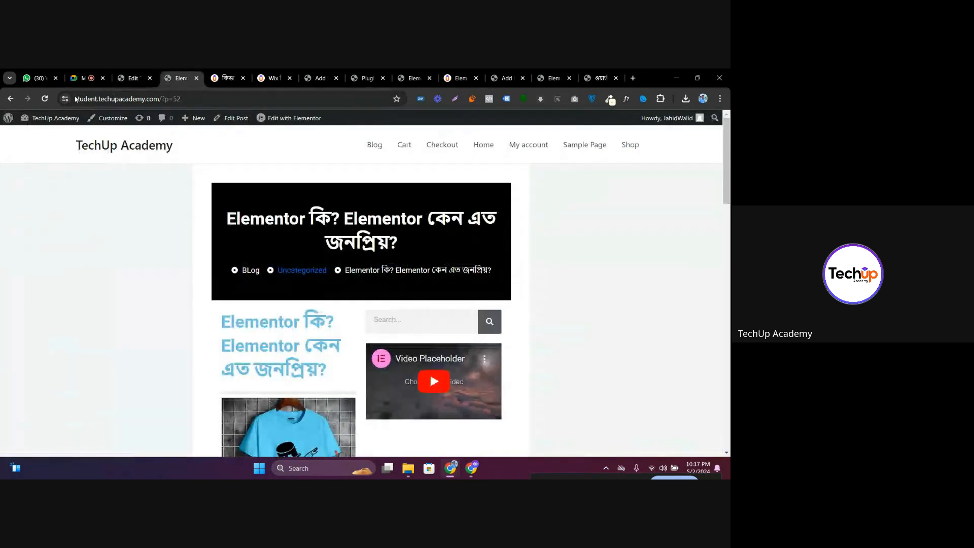
{"action": "left_click", "coordinate": [45, 99]}
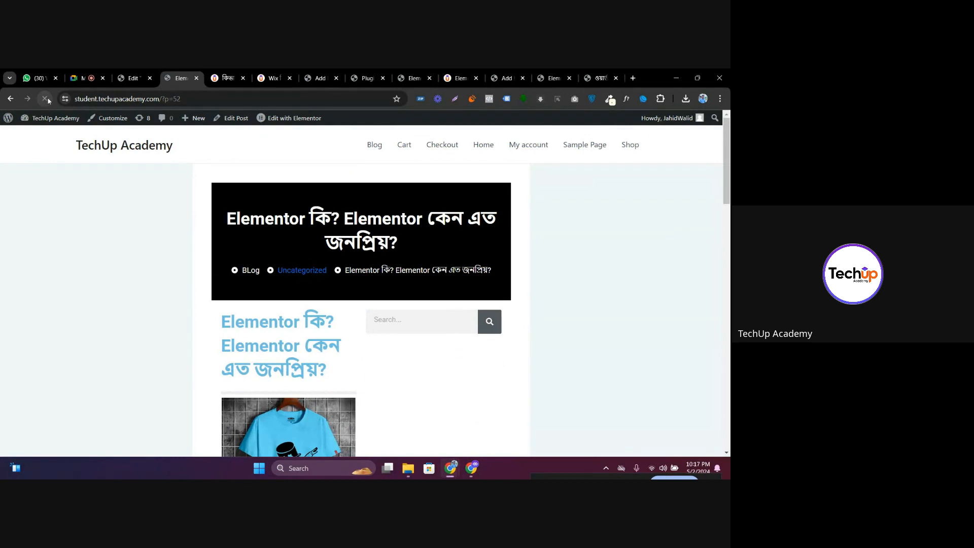
Open the site's WordPress dashboard in a separate tab, go to the installed themes and update the Astra theme
{"action": "mouse_move", "coordinate": [60, 119]}
{"action": "middle_click", "coordinate": [38, 135]}
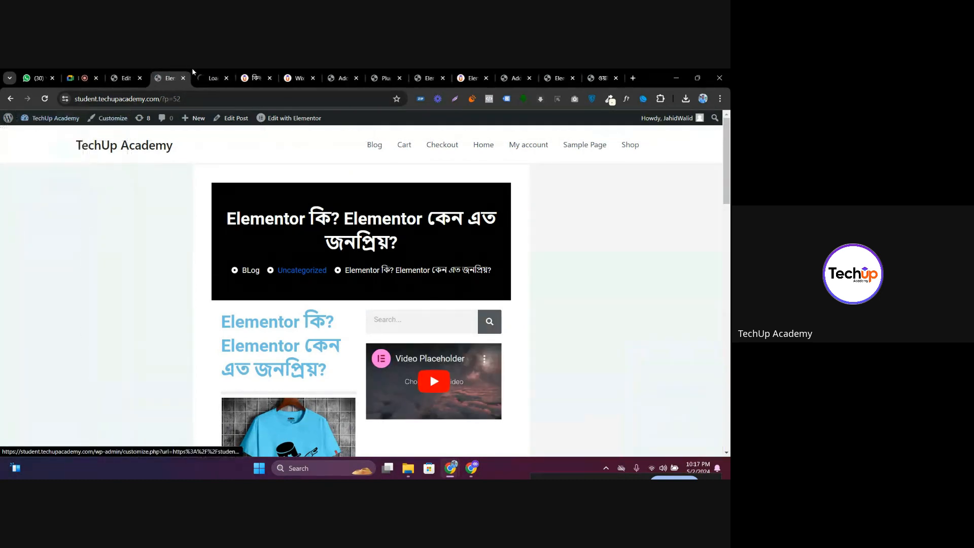
{"action": "left_click", "coordinate": [216, 74]}
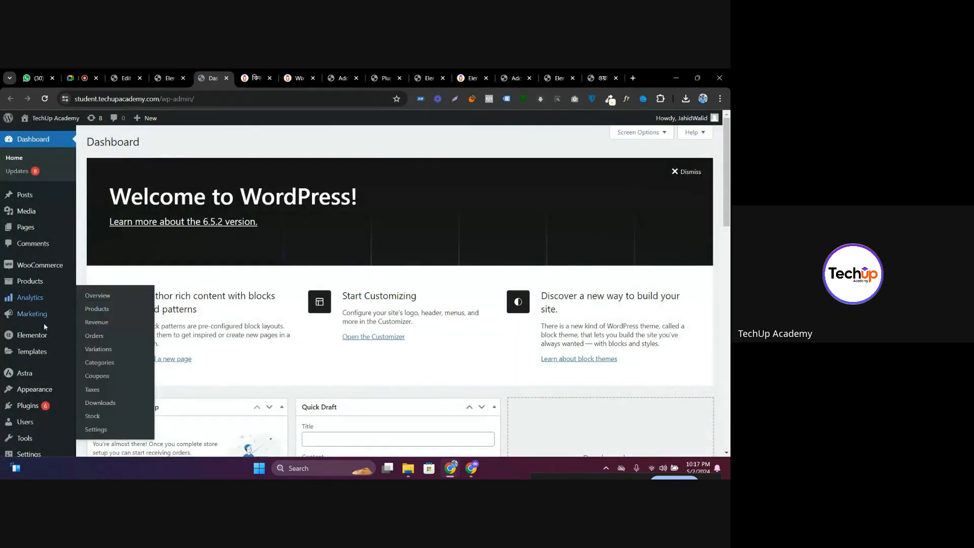
{"action": "mouse_move", "coordinate": [46, 321]}
{"action": "scroll", "coordinate": [46, 325], "scroll_direction": "down", "scroll_amount": 1}
{"action": "mouse_move", "coordinate": [51, 362]}
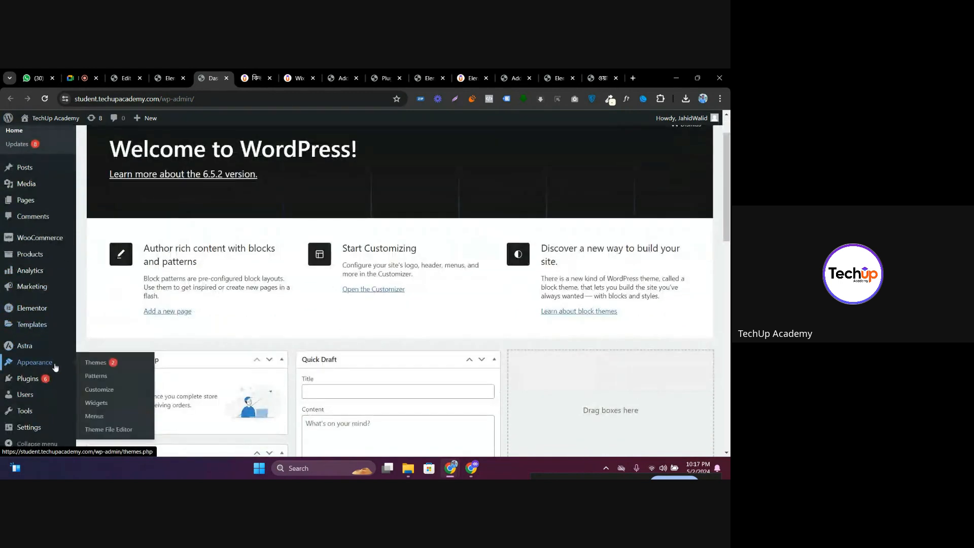
{"action": "left_click", "coordinate": [97, 363]}
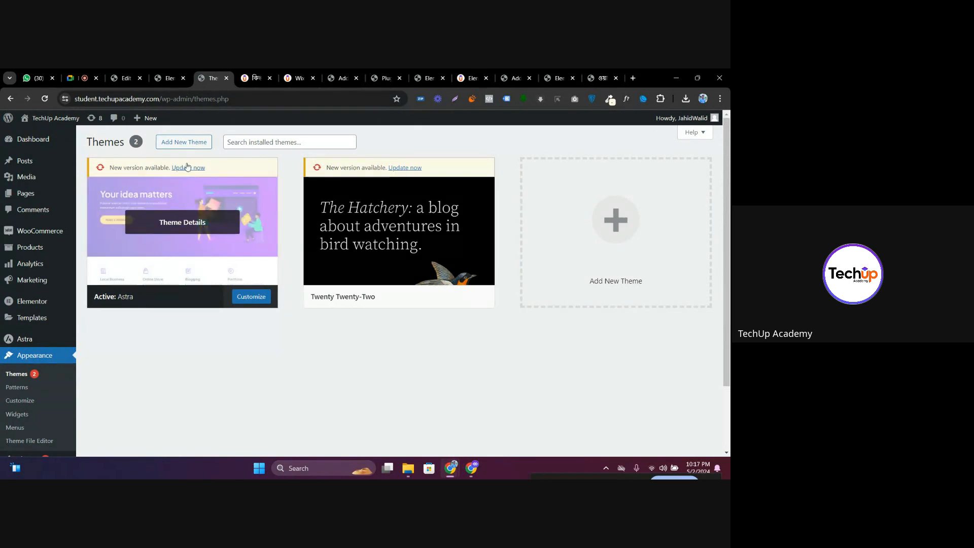
{"action": "left_click", "coordinate": [188, 168]}
Reload the live post, examine its layout from the title banner down to the comment form, and return to the template editor
{"action": "left_click", "coordinate": [170, 78]}
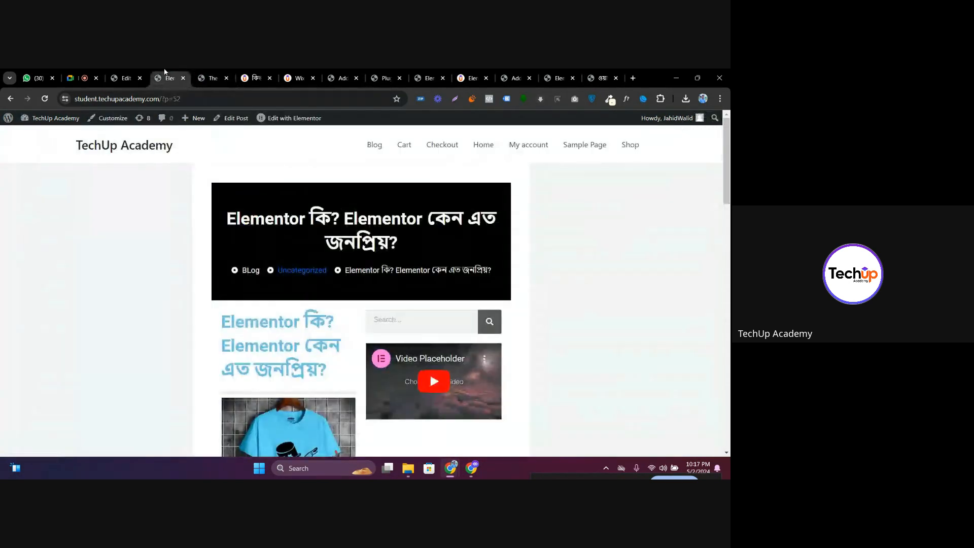
{"action": "left_click", "coordinate": [45, 99]}
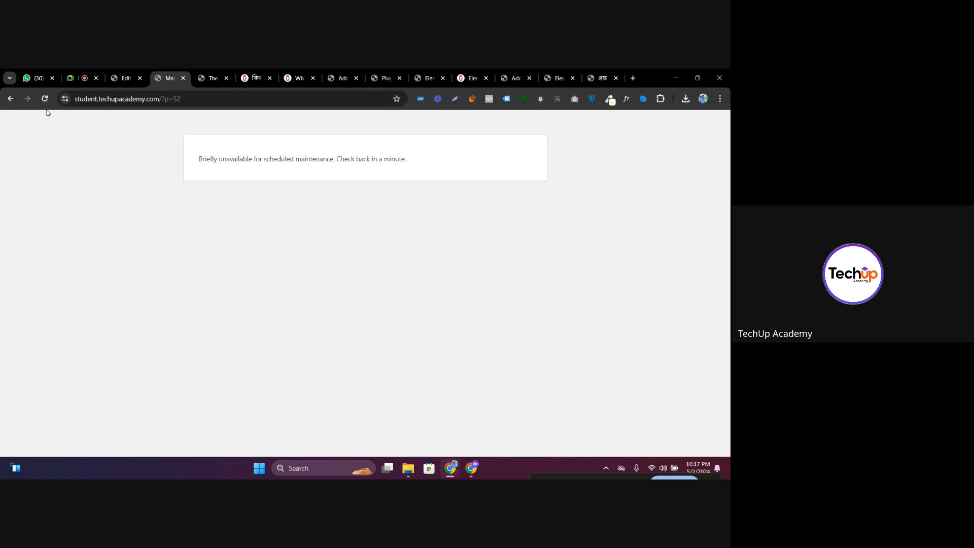
{"action": "left_click", "coordinate": [44, 97]}
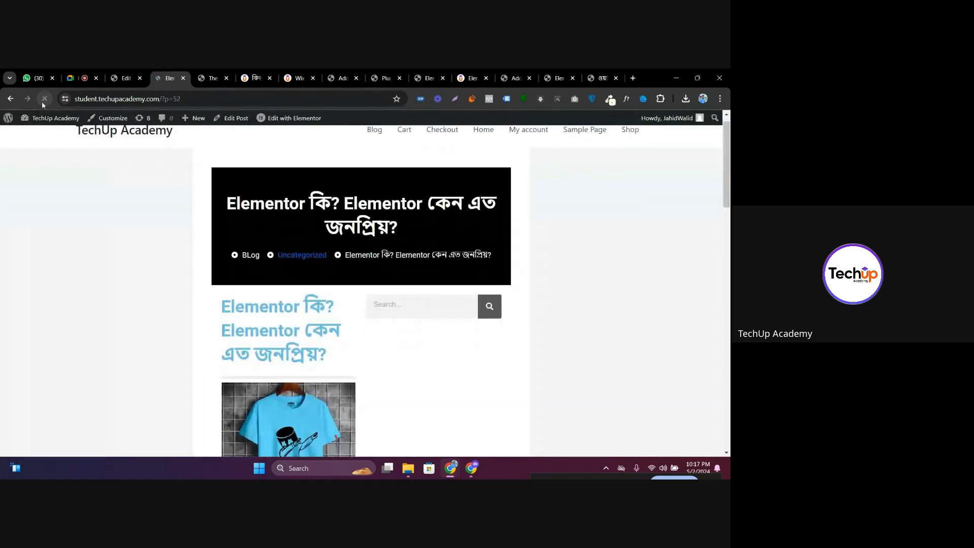
{"action": "scroll", "coordinate": [228, 218], "scroll_direction": "down", "scroll_amount": 2}
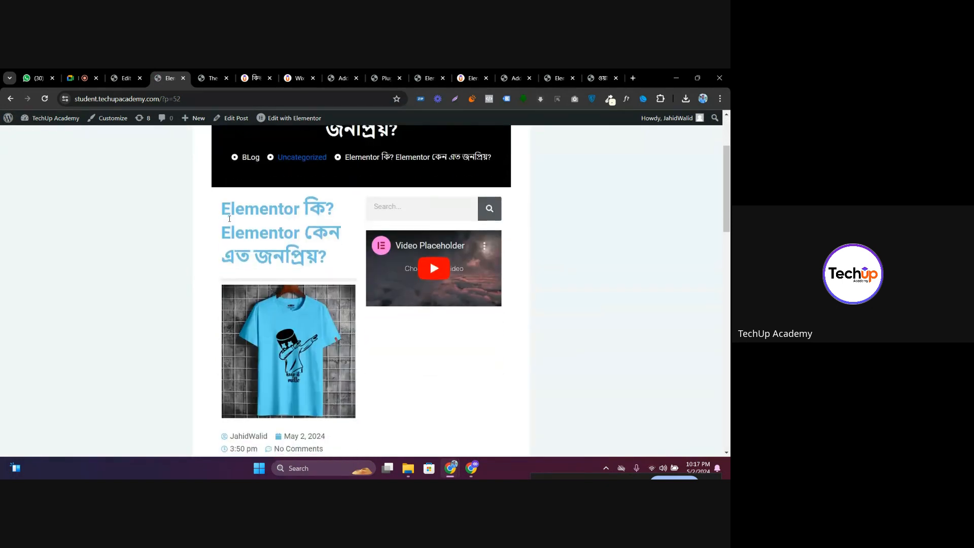
{"action": "scroll", "coordinate": [398, 287], "scroll_direction": "down", "scroll_amount": 3}
{"action": "scroll", "coordinate": [369, 276], "scroll_direction": "up", "scroll_amount": 4}
{"action": "scroll", "coordinate": [328, 219], "scroll_direction": "up", "scroll_amount": 2}
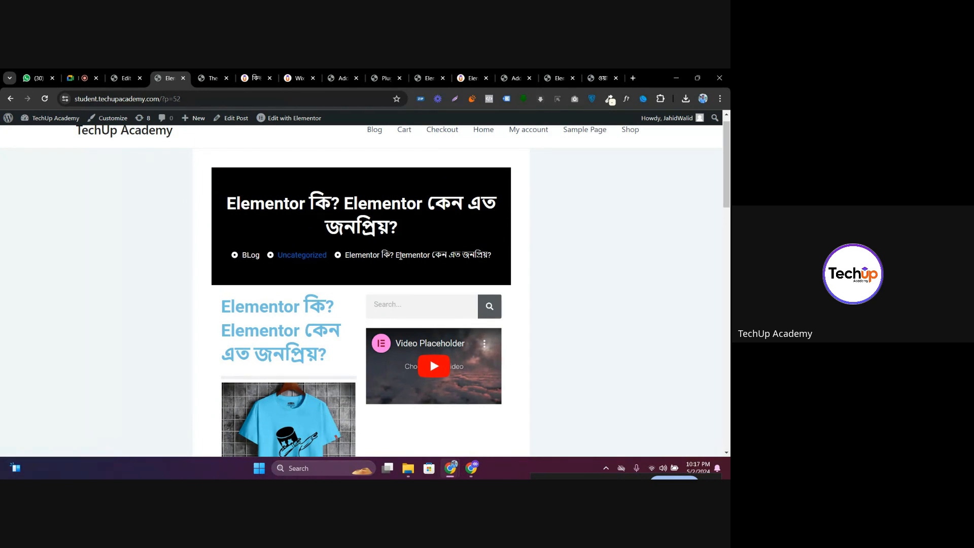
{"action": "scroll", "coordinate": [439, 261], "scroll_direction": "down", "scroll_amount": 2}
{"action": "scroll", "coordinate": [440, 261], "scroll_direction": "down", "scroll_amount": 1}
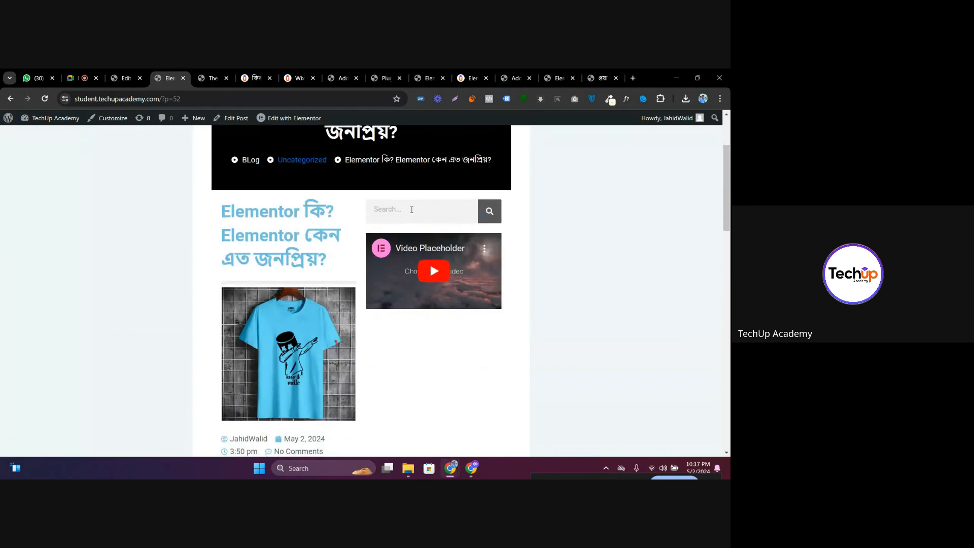
{"action": "left_click", "coordinate": [411, 209]}
{"action": "left_click", "coordinate": [408, 367]}
{"action": "scroll", "coordinate": [271, 236], "scroll_direction": "down", "scroll_amount": 10}
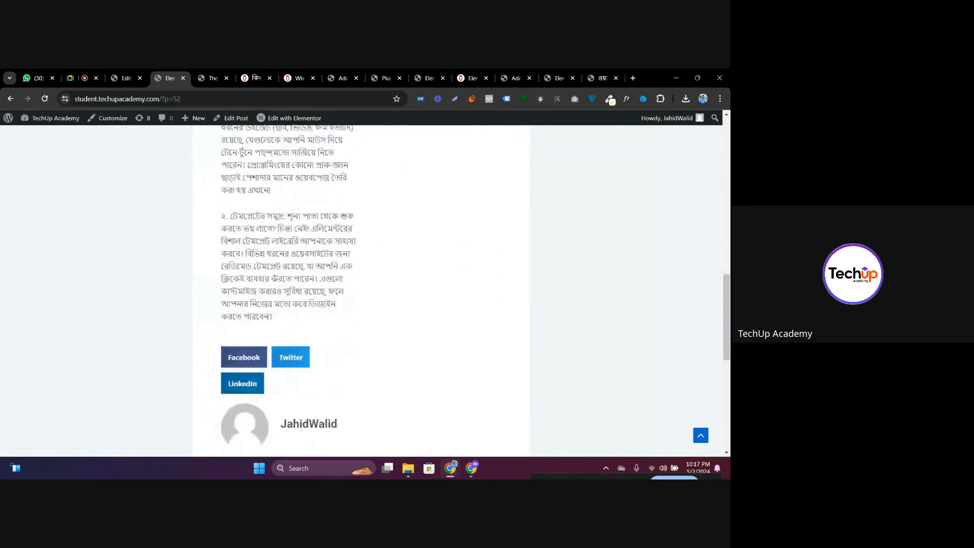
{"action": "scroll", "coordinate": [255, 246], "scroll_direction": "down", "scroll_amount": 4}
{"action": "scroll", "coordinate": [255, 246], "scroll_direction": "down", "scroll_amount": 4}
{"action": "scroll", "coordinate": [280, 312], "scroll_direction": "up", "scroll_amount": 2}
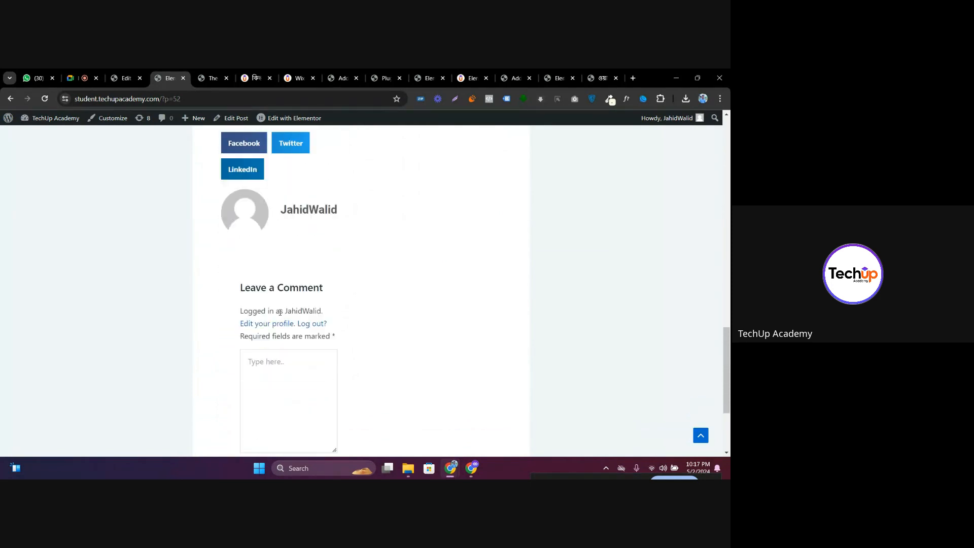
{"action": "scroll", "coordinate": [280, 313], "scroll_direction": "up", "scroll_amount": 8}
{"action": "left_click", "coordinate": [132, 77]}
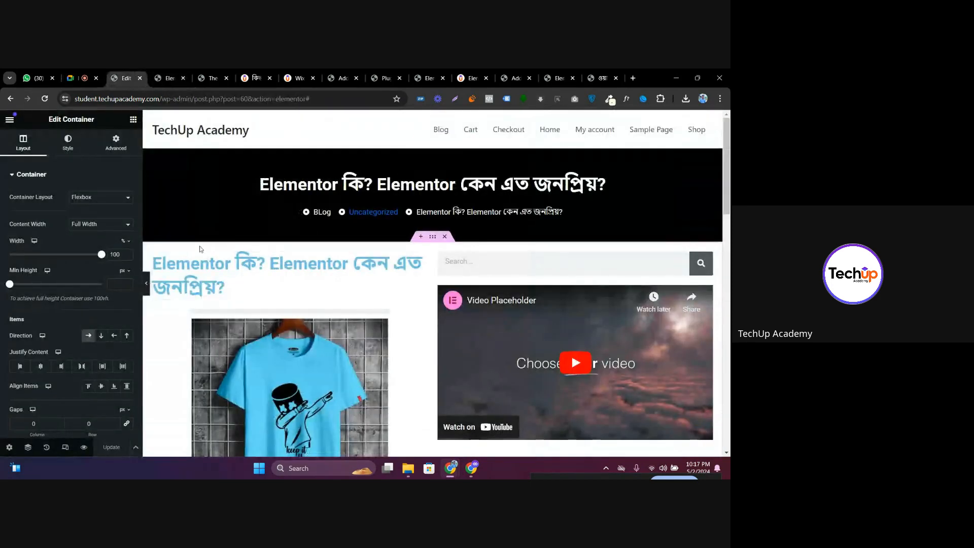
Set the content width of the container below the black title banner to Boxed
{"action": "left_click", "coordinate": [94, 229]}
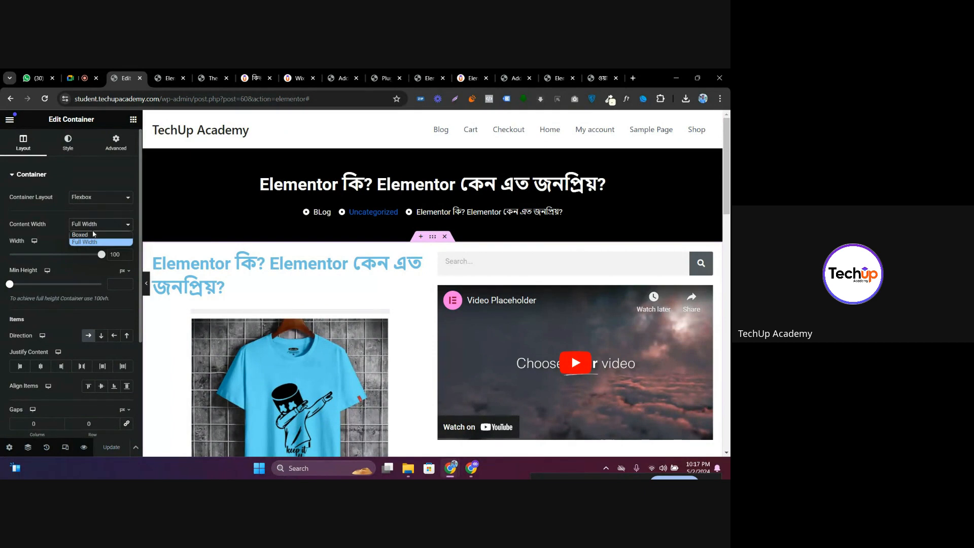
{"action": "left_click", "coordinate": [94, 234]}
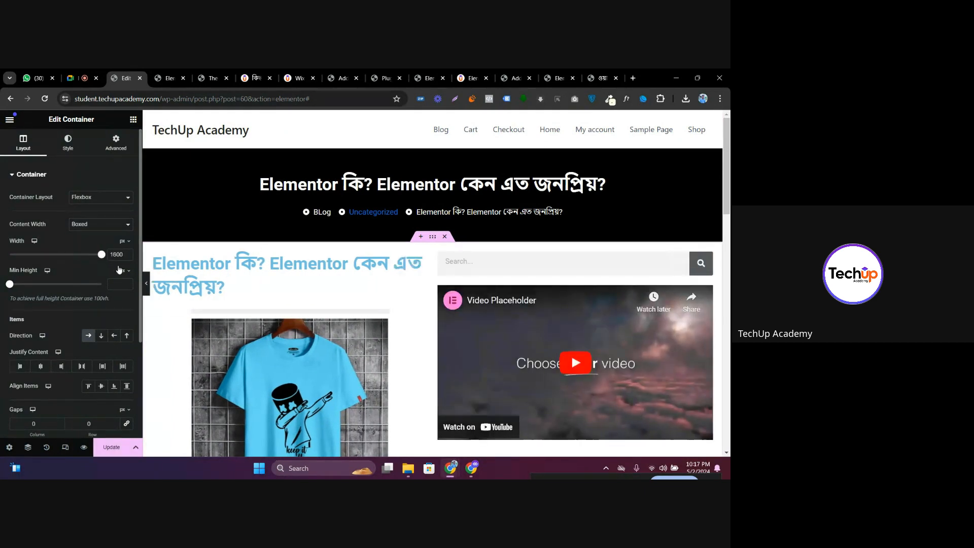
{"action": "scroll", "coordinate": [117, 396], "scroll_direction": "down", "scroll_amount": 3}
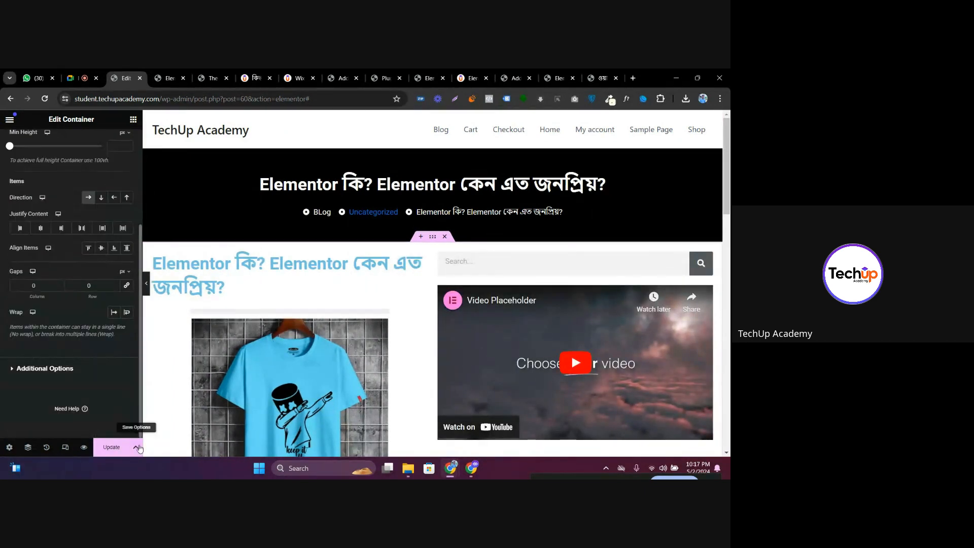
Choose Elementor Full Width as the page layout in the single post template's settings and update the template
{"action": "left_click", "coordinate": [9, 447]}
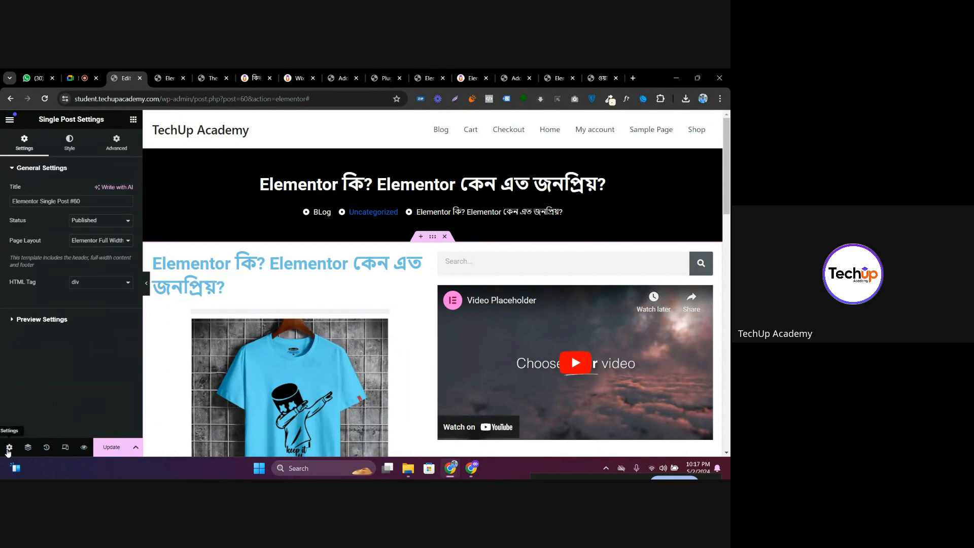
{"action": "left_click", "coordinate": [94, 241]}
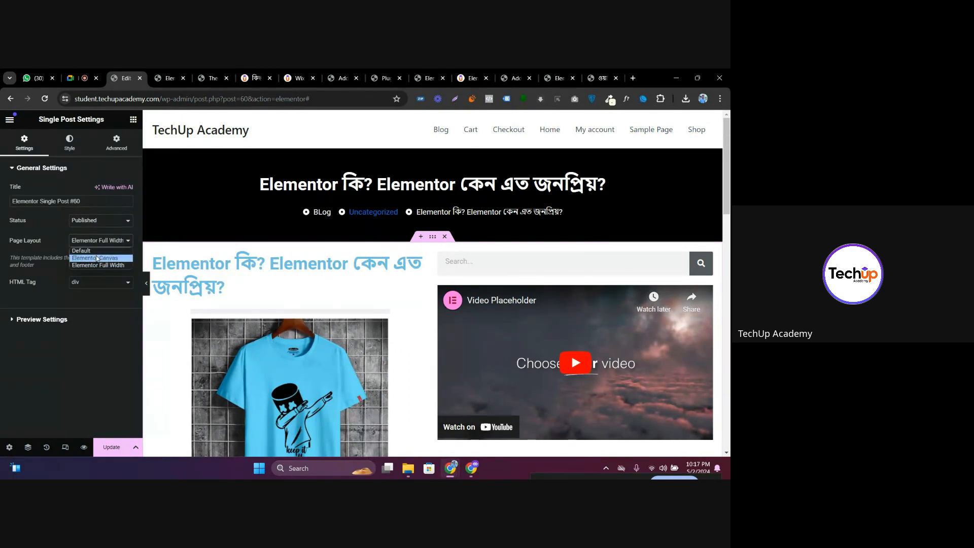
{"action": "left_click", "coordinate": [102, 224]}
{"action": "left_click", "coordinate": [103, 224]}
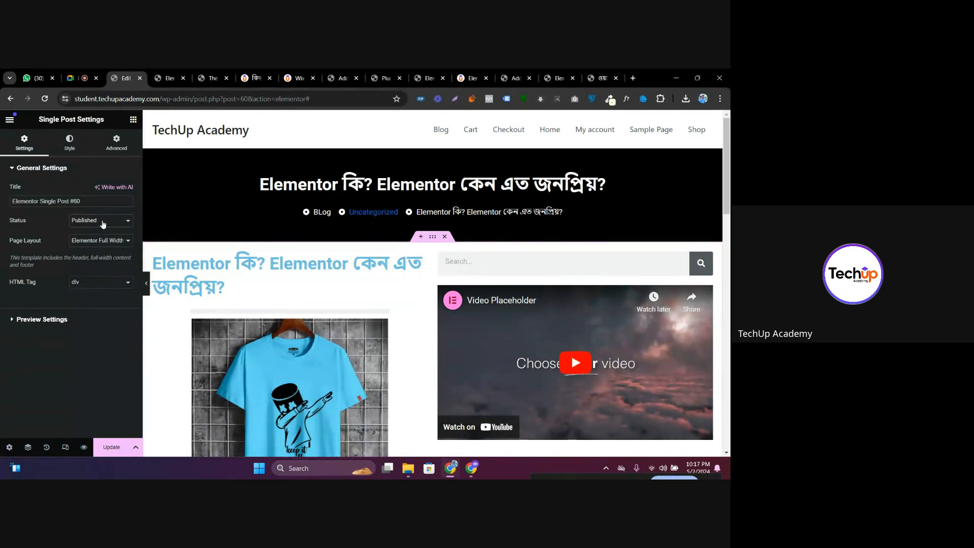
{"action": "left_click", "coordinate": [97, 242]}
{"action": "left_click", "coordinate": [99, 262]}
{"action": "left_click", "coordinate": [124, 449]}
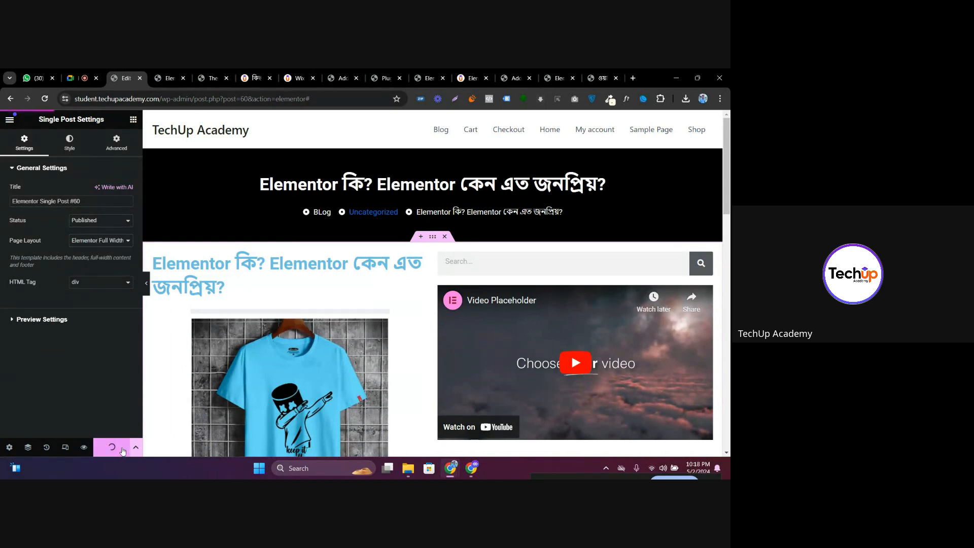
Reload the live post and examine the width of its title banner and content
{"action": "left_click", "coordinate": [167, 77]}
{"action": "left_click", "coordinate": [45, 99]}
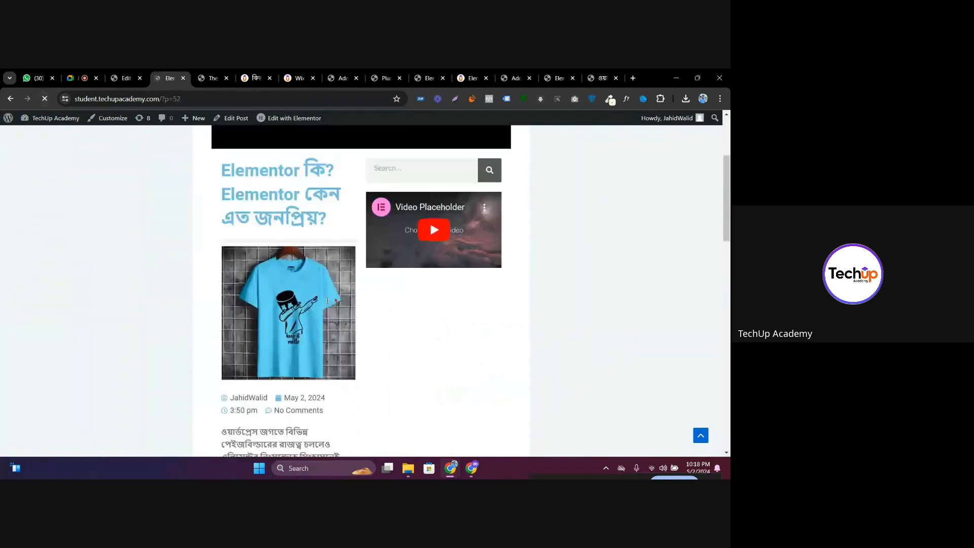
{"action": "scroll", "coordinate": [271, 191], "scroll_direction": "up", "scroll_amount": 3}
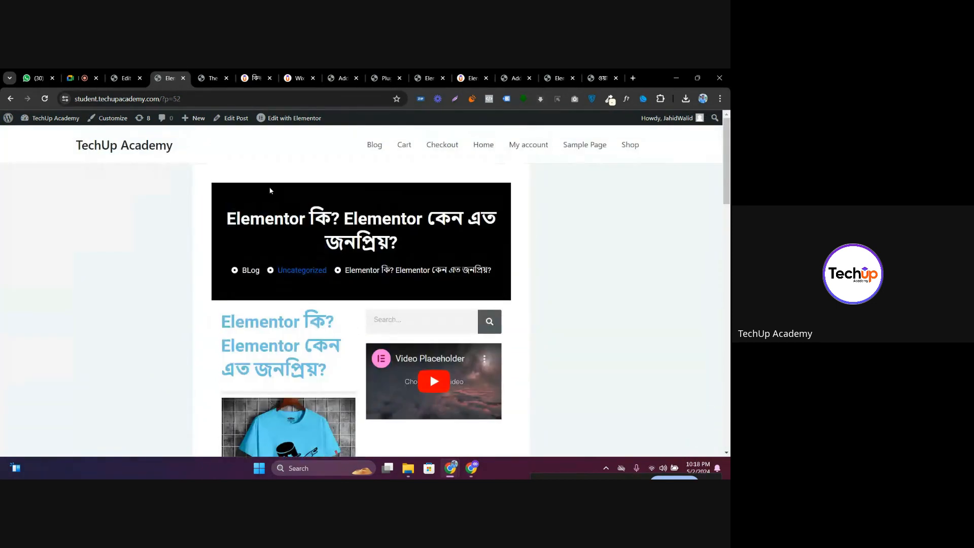
Open the site's dashboard in a separate tab and open the theme customizer for the live post
{"action": "mouse_move", "coordinate": [40, 118]}
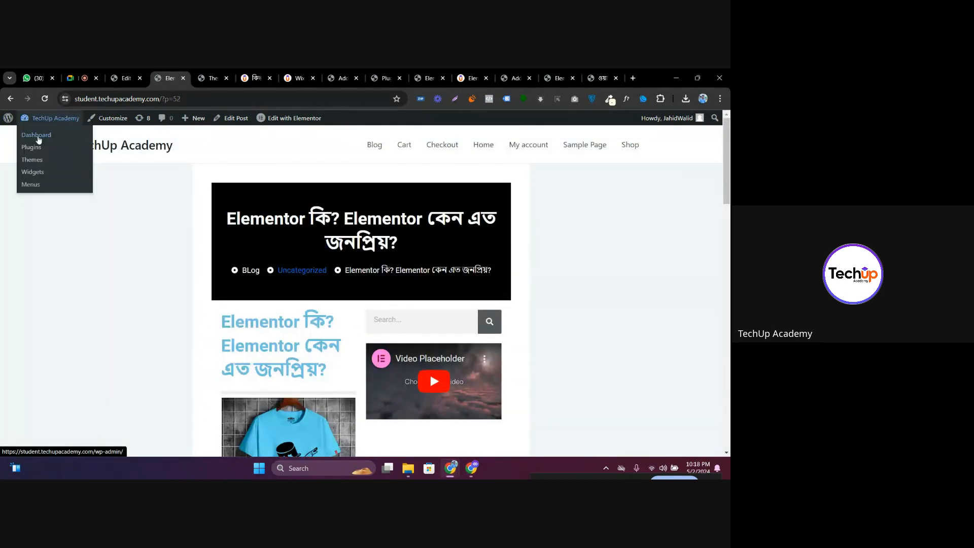
{"action": "middle_click", "coordinate": [38, 139]}
{"action": "left_click", "coordinate": [125, 119]}
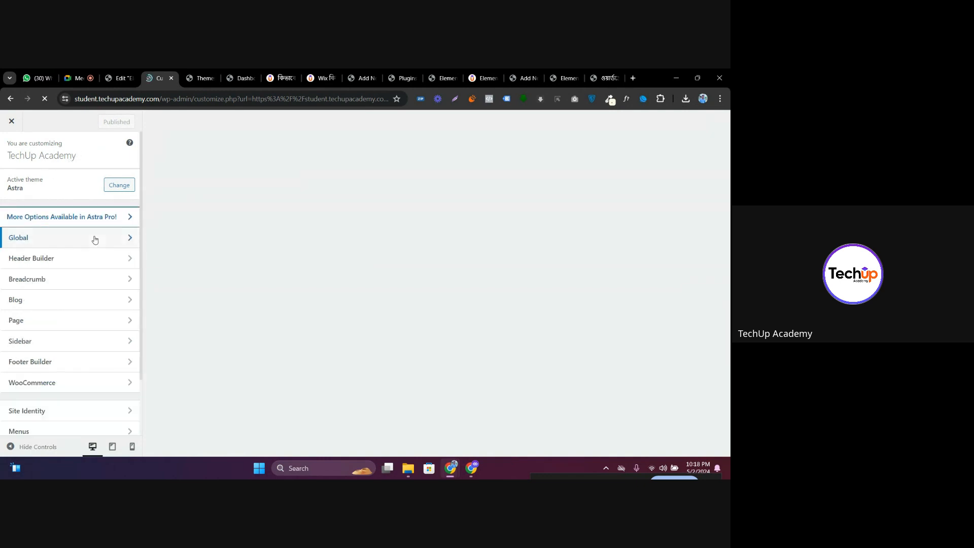
{"action": "scroll", "coordinate": [95, 240], "scroll_direction": "down", "scroll_amount": 1}
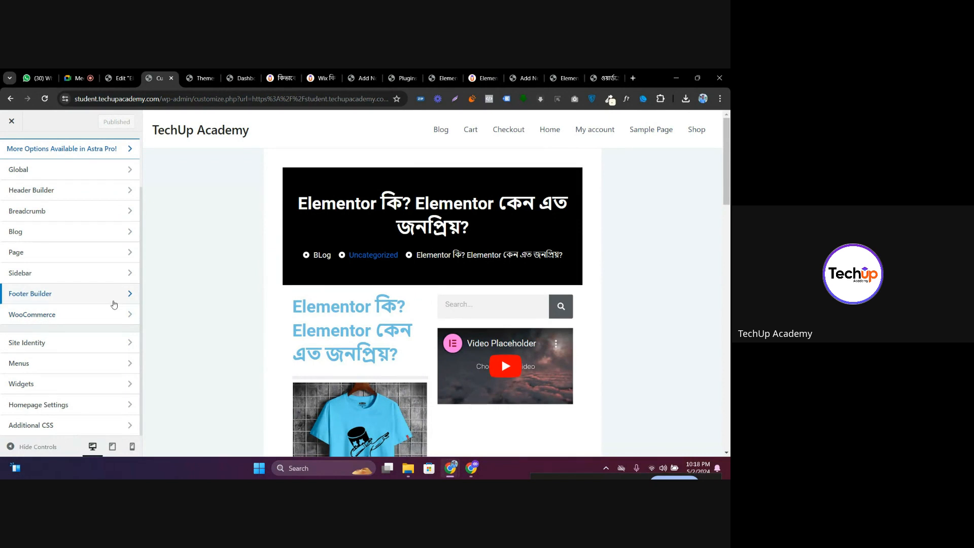
{"action": "scroll", "coordinate": [112, 303], "scroll_direction": "up", "scroll_amount": 1}
In the customizer's Blog Single Post settings, choose the second Container Layout option, beside the default one, and publish the change
{"action": "left_click", "coordinate": [72, 280]}
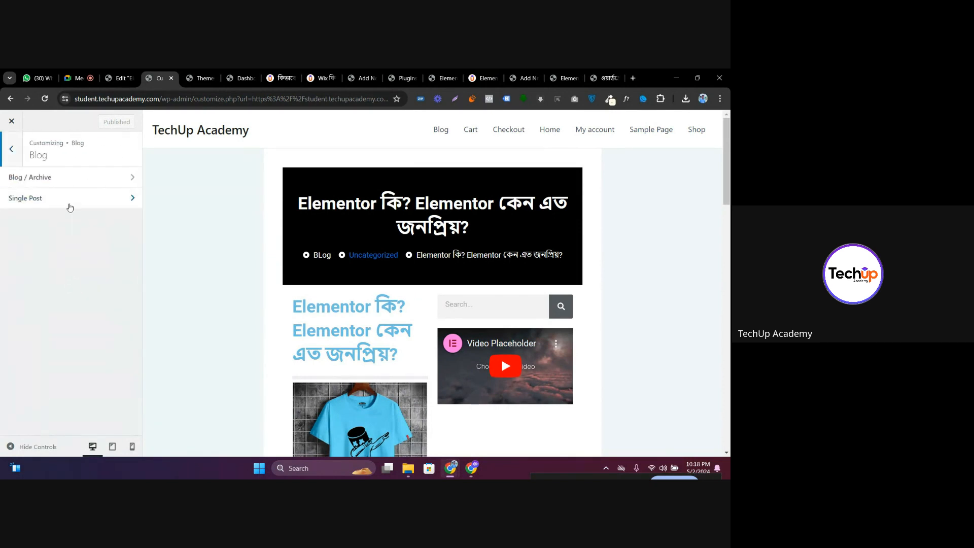
{"action": "left_click", "coordinate": [70, 206]}
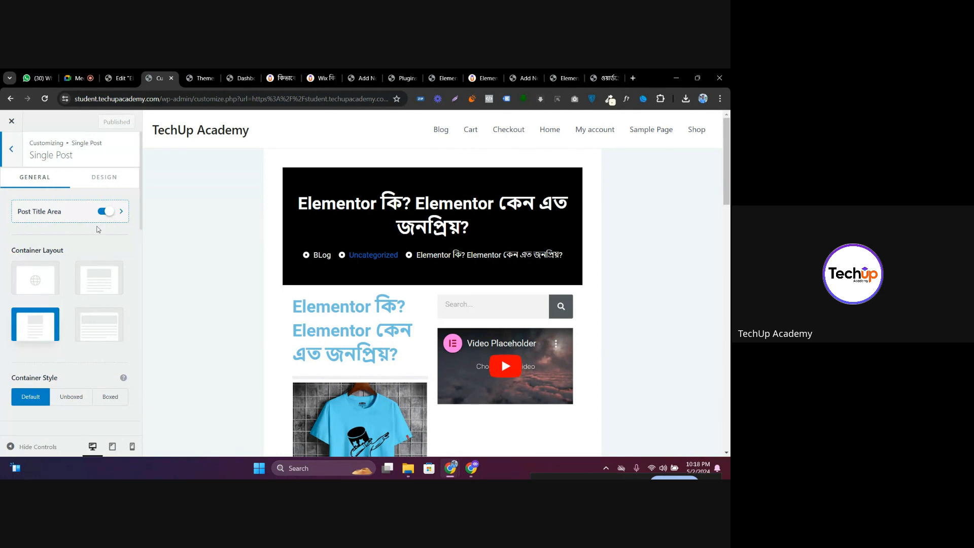
{"action": "left_click", "coordinate": [93, 282]}
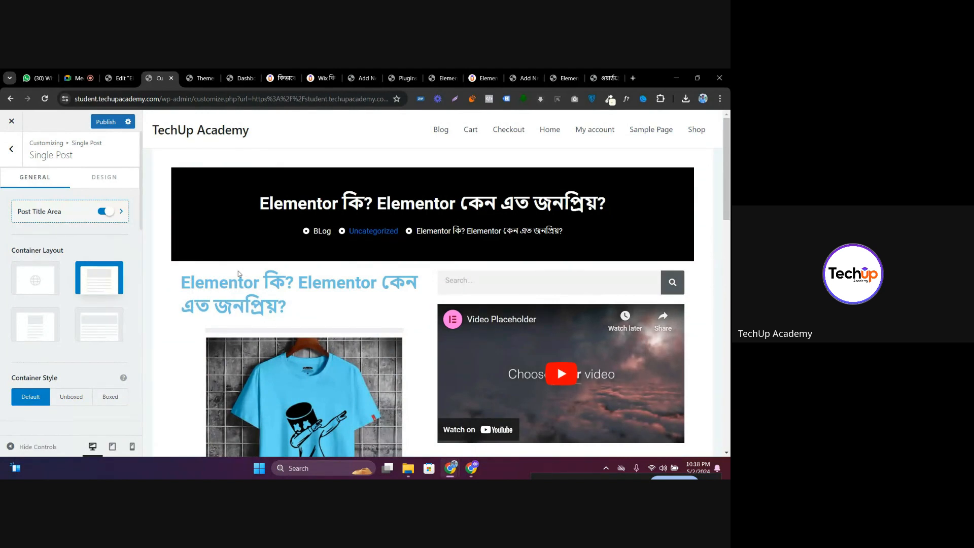
{"action": "scroll", "coordinate": [239, 274], "scroll_direction": "down", "scroll_amount": 2}
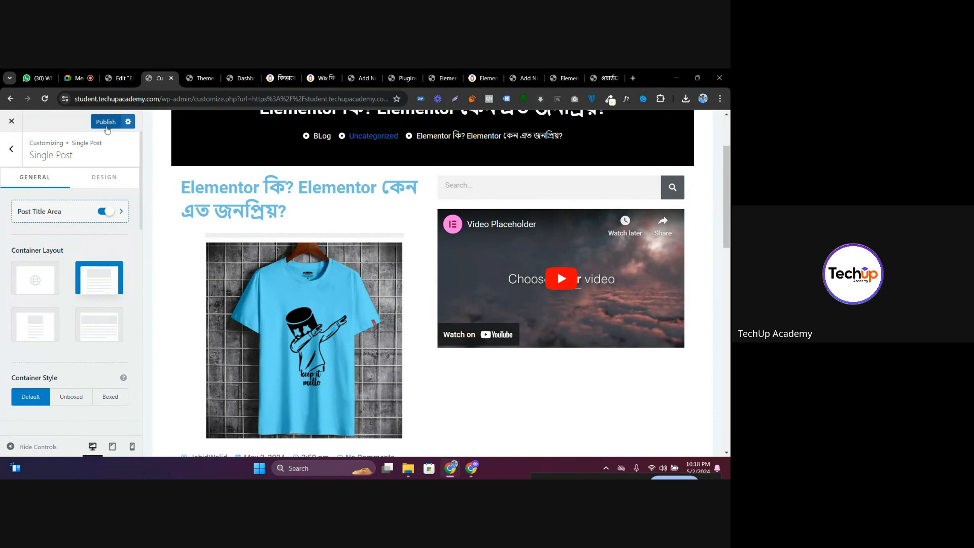
Open the live site in a new tab, go to the Elementor post on the blog and examine its layout
{"action": "left_click", "coordinate": [199, 78]}
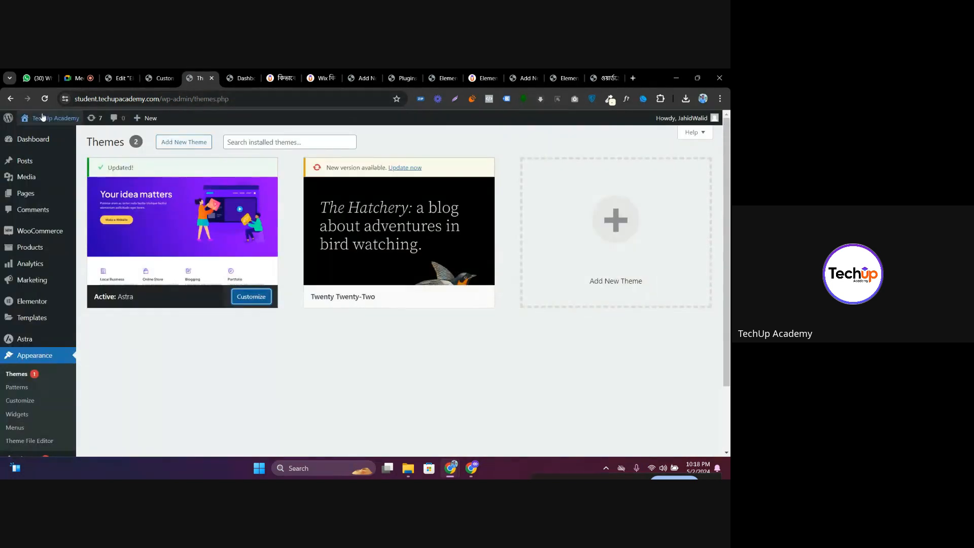
{"action": "right_click", "coordinate": [36, 134]}
{"action": "left_click", "coordinate": [84, 138]}
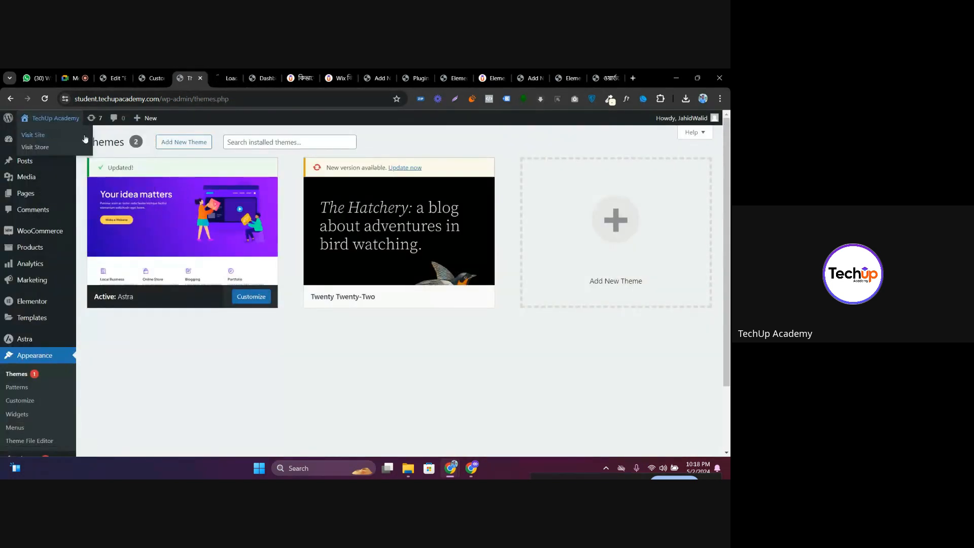
{"action": "left_click", "coordinate": [226, 78]}
{"action": "left_click", "coordinate": [376, 146]}
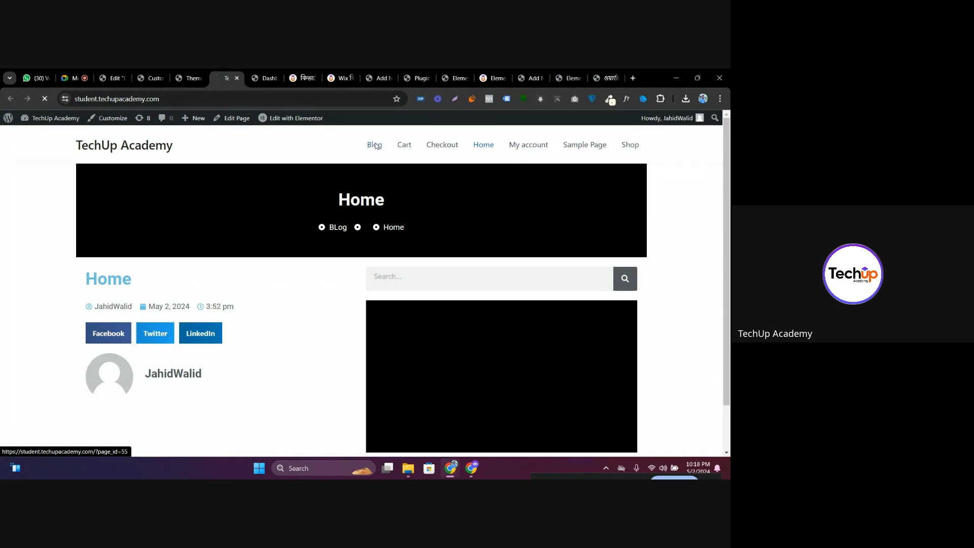
{"action": "left_click", "coordinate": [191, 274]}
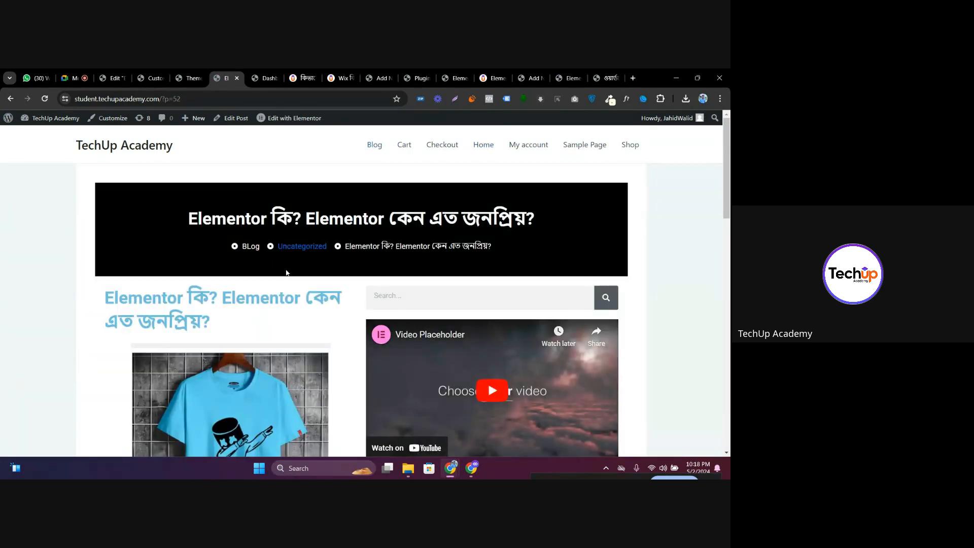
{"action": "scroll", "coordinate": [286, 273], "scroll_direction": "down", "scroll_amount": 4}
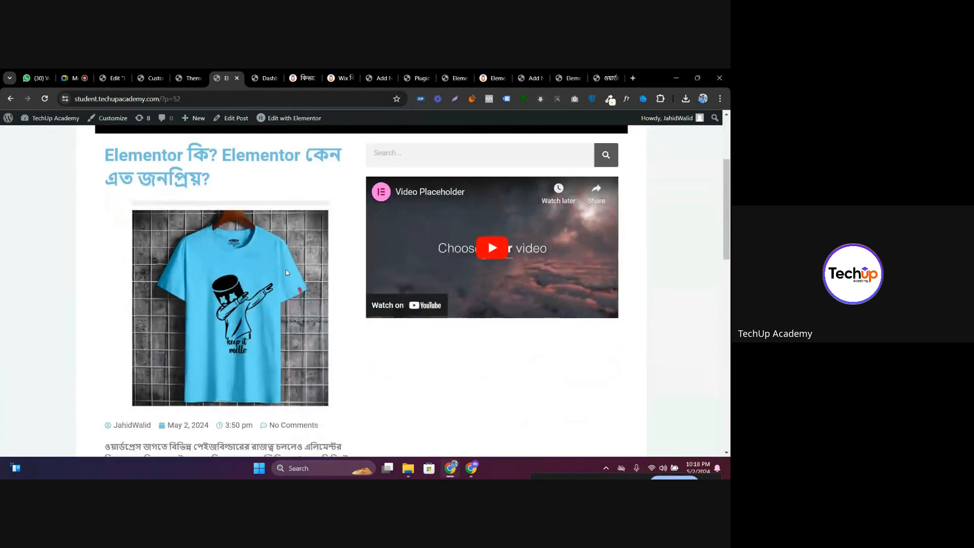
{"action": "scroll", "coordinate": [287, 273], "scroll_direction": "down", "scroll_amount": 1}
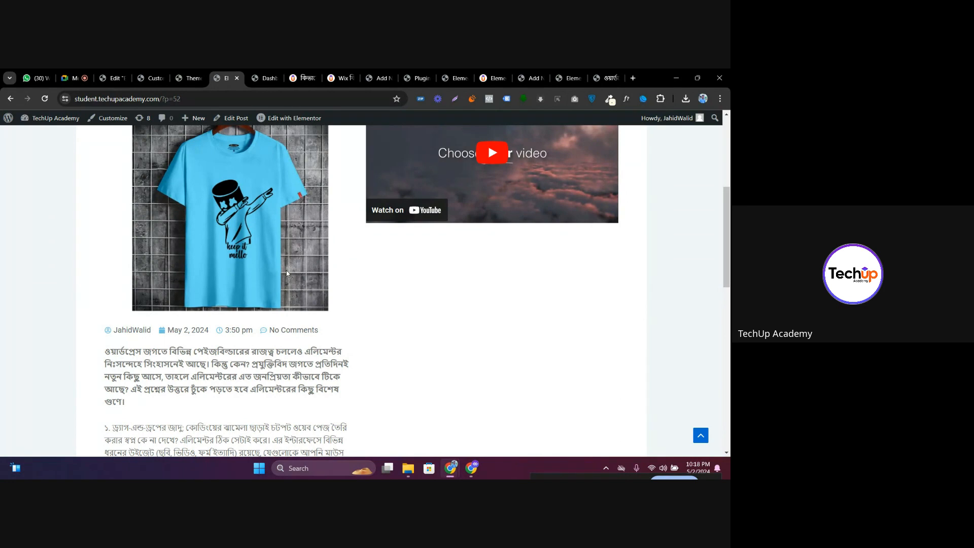
{"action": "scroll", "coordinate": [283, 246], "scroll_direction": "up", "scroll_amount": 5}
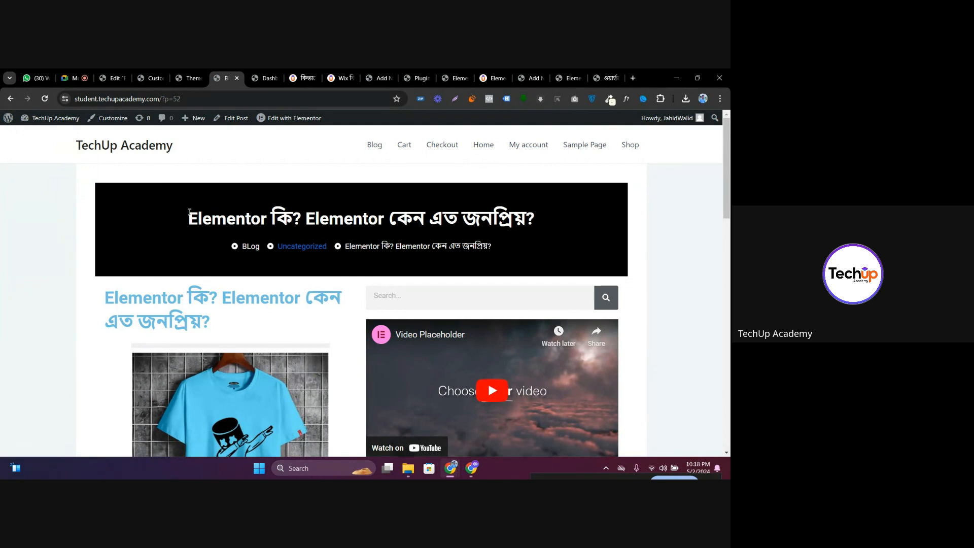
Return to the template editor, set the content width of the black title banner's container to Full Width and update the template
{"action": "left_click", "coordinate": [190, 77]}
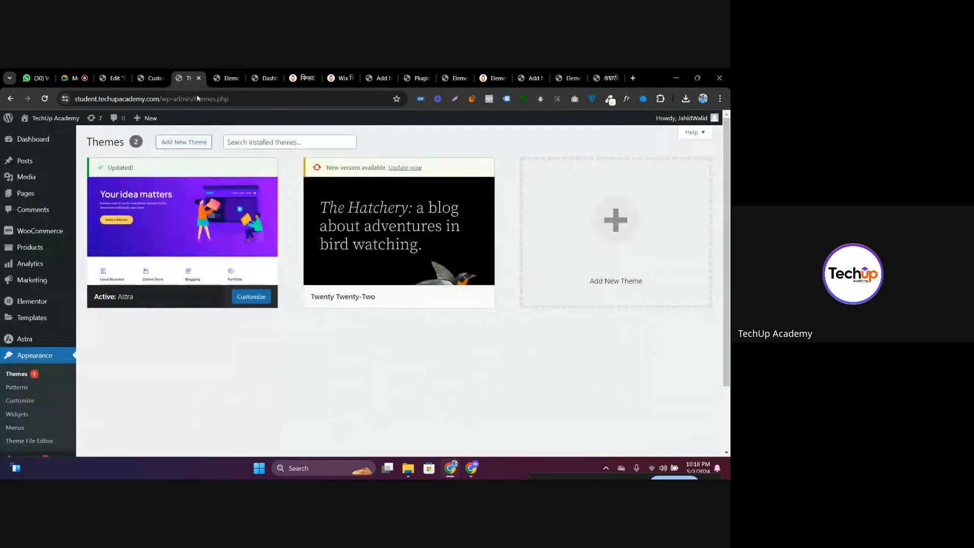
{"action": "left_click", "coordinate": [145, 76]}
{"action": "left_click", "coordinate": [113, 77]}
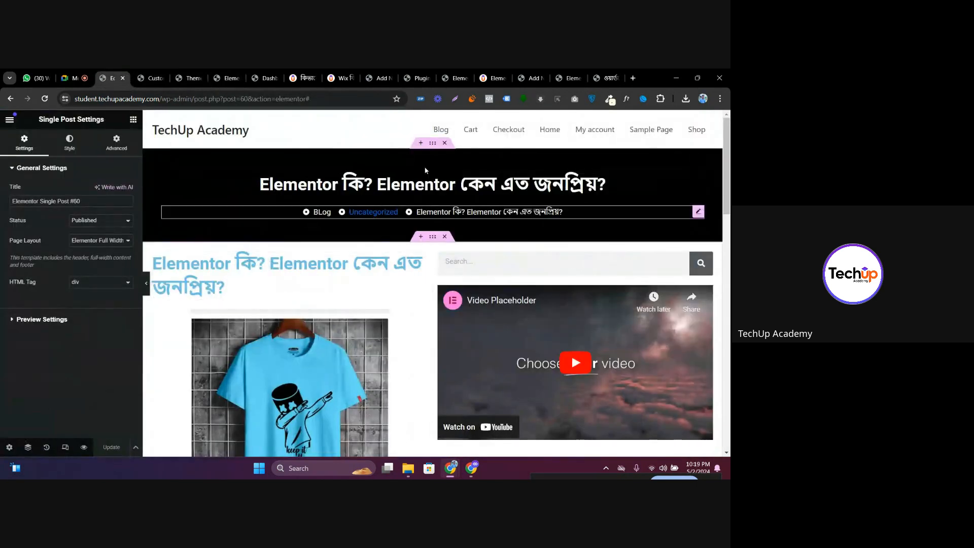
{"action": "left_click", "coordinate": [434, 144]}
{"action": "left_click", "coordinate": [23, 142]}
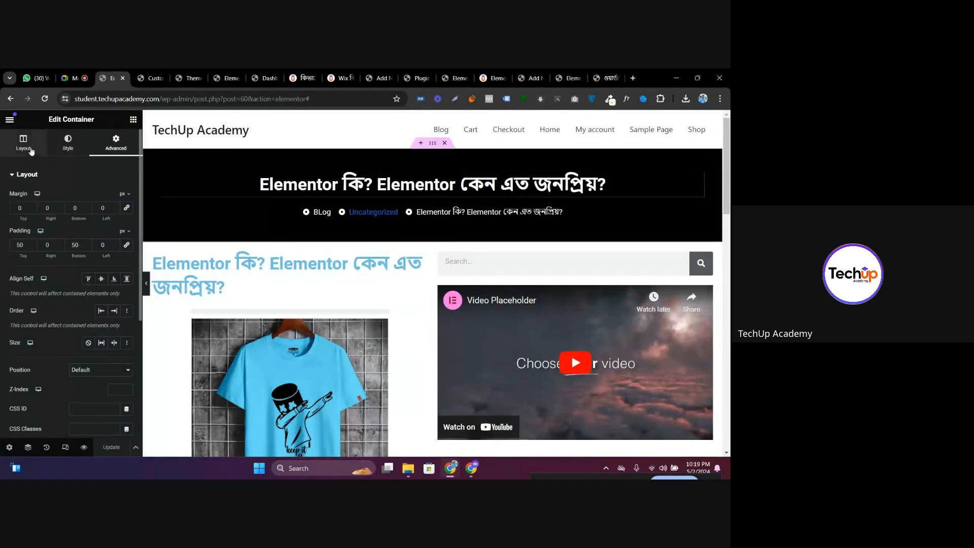
{"action": "left_click", "coordinate": [88, 228]}
{"action": "left_click", "coordinate": [87, 239]}
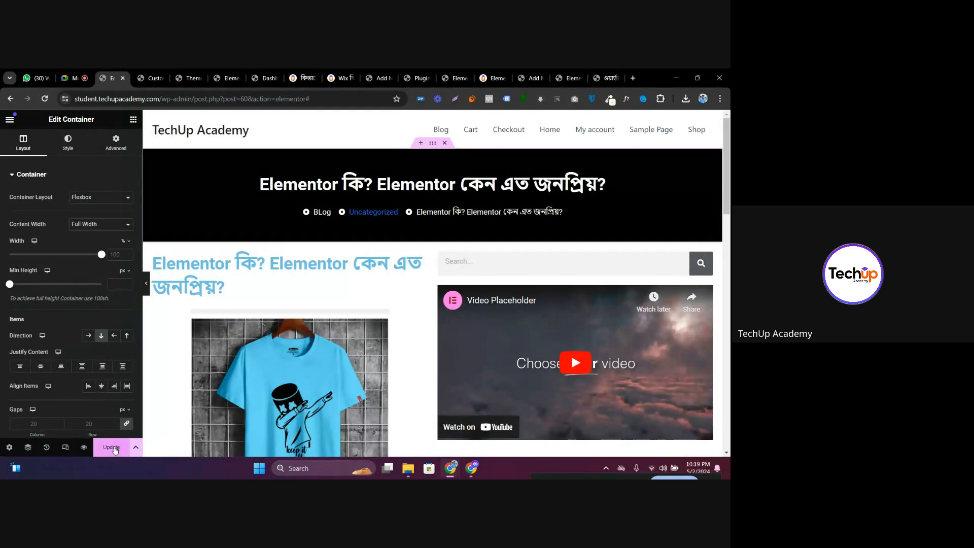
{"action": "left_click", "coordinate": [111, 447]}
Move the live post's tab beside the template editor's tab and reload the post to check its width
{"action": "left_click", "coordinate": [152, 78]}
{"action": "left_click", "coordinate": [182, 75]}
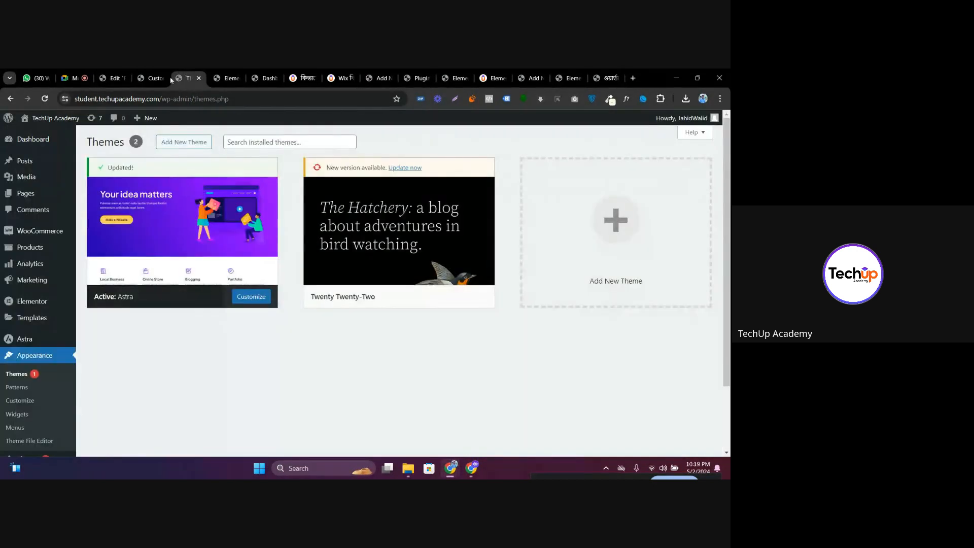
{"action": "left_click_drag", "start_coordinate": [234, 73], "coordinate": [149, 77]}
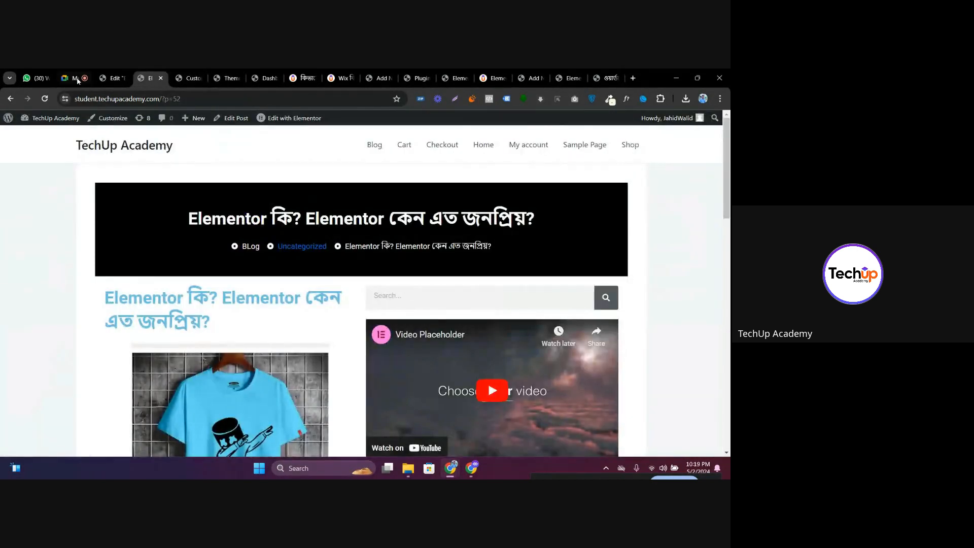
{"action": "left_click", "coordinate": [44, 99]}
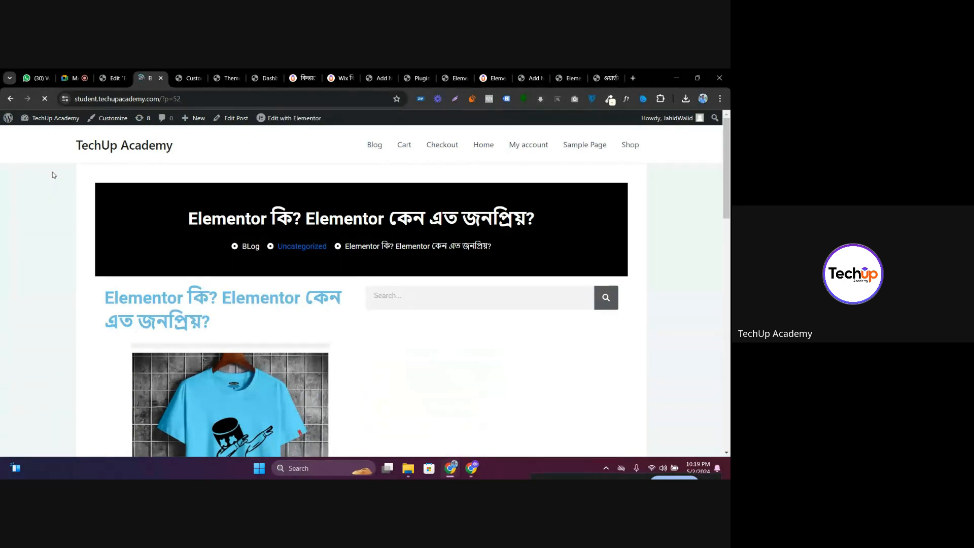
{"action": "left_click", "coordinate": [122, 74]}
{"action": "left_click", "coordinate": [149, 76]}
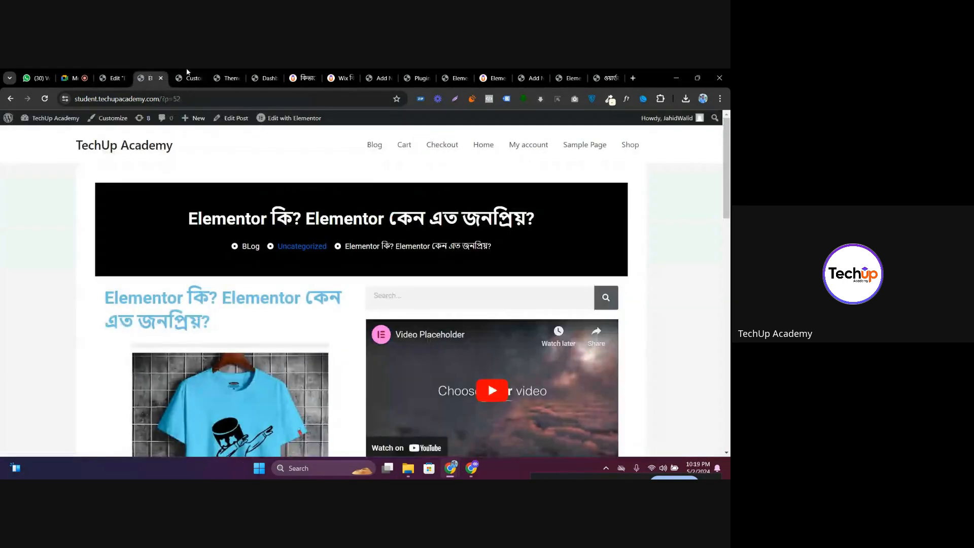
In the customizer's Single Post settings, set the Container Layout to the default option and the Container Style to Unboxed
{"action": "left_click", "coordinate": [188, 76]}
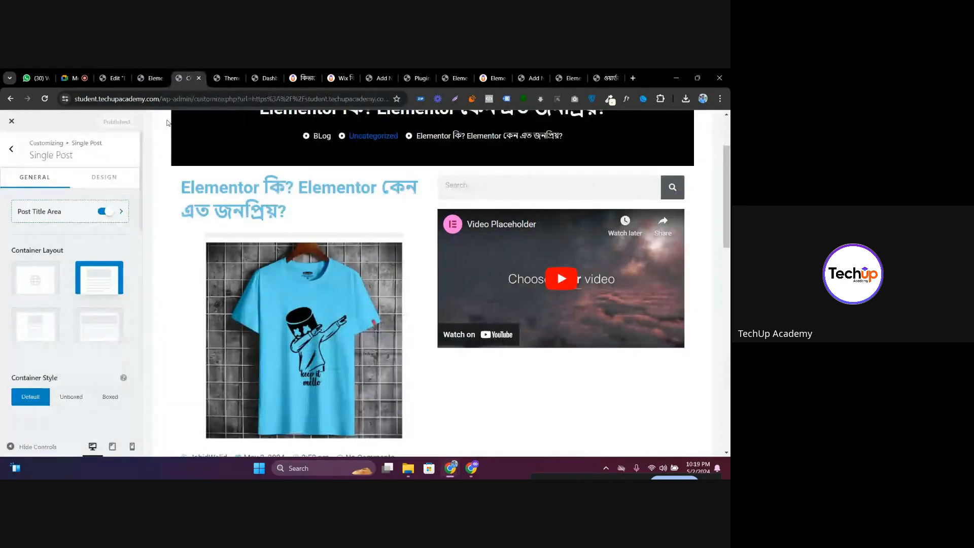
{"action": "left_click", "coordinate": [39, 277]}
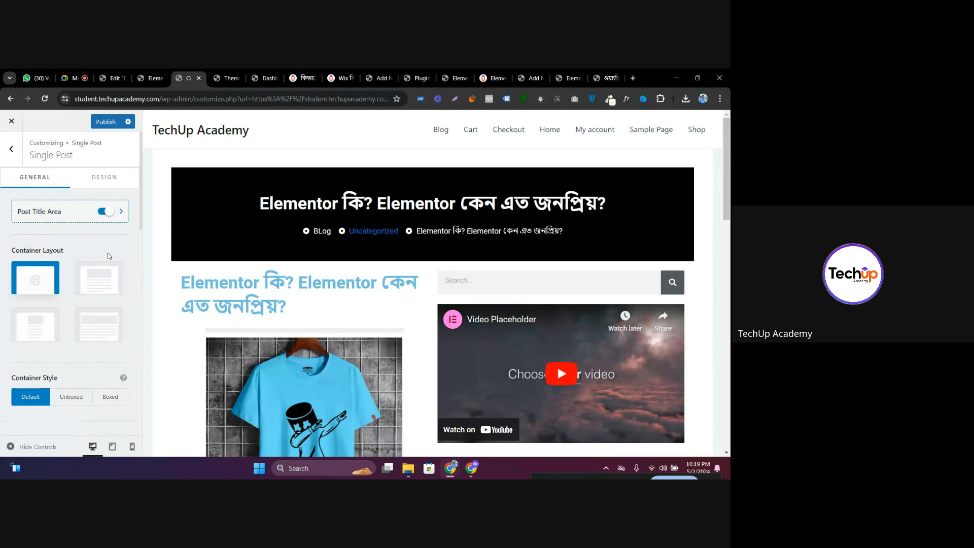
{"action": "scroll", "coordinate": [108, 257], "scroll_direction": "down", "scroll_amount": 1}
{"action": "scroll", "coordinate": [108, 258], "scroll_direction": "down", "scroll_amount": 2}
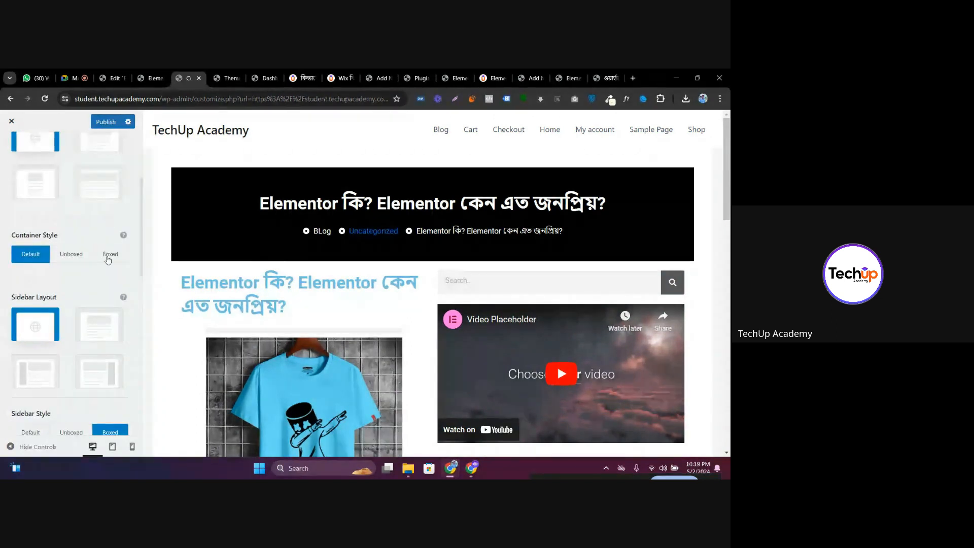
{"action": "scroll", "coordinate": [95, 277], "scroll_direction": "down", "scroll_amount": 2}
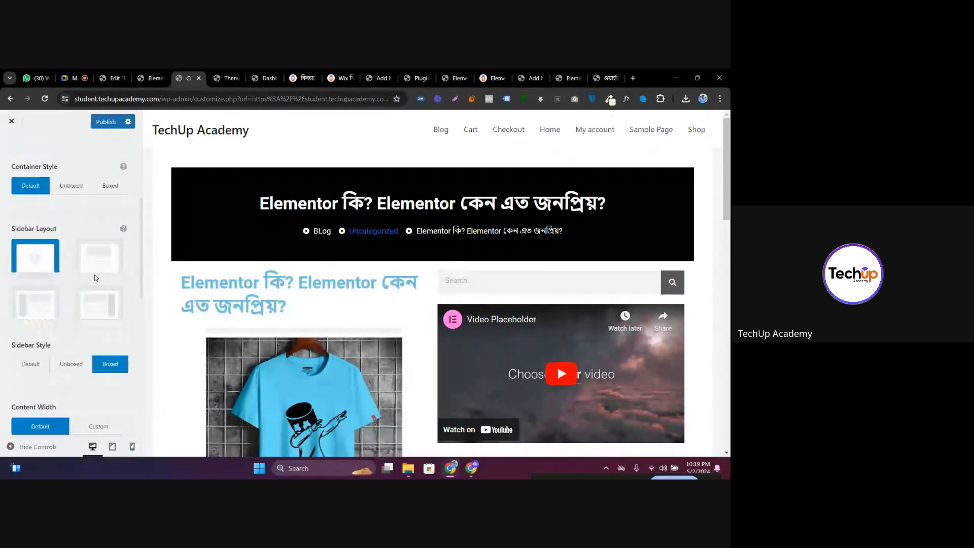
{"action": "scroll", "coordinate": [71, 303], "scroll_direction": "up", "scroll_amount": 2}
{"action": "left_click", "coordinate": [70, 303]}
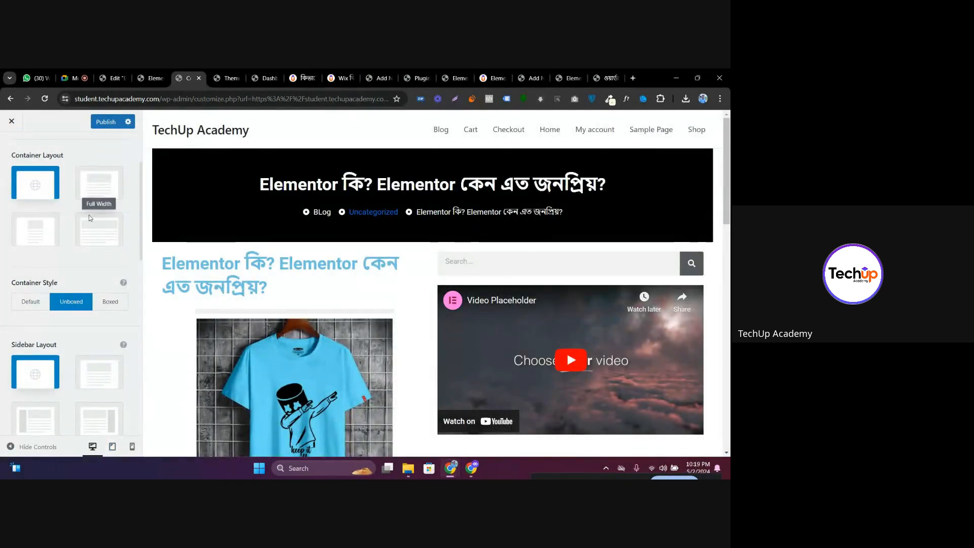
Try the Normal container layout for the single post, return to the default option and publish the customizer changes
{"action": "scroll", "coordinate": [76, 269], "scroll_direction": "up", "scroll_amount": 2}
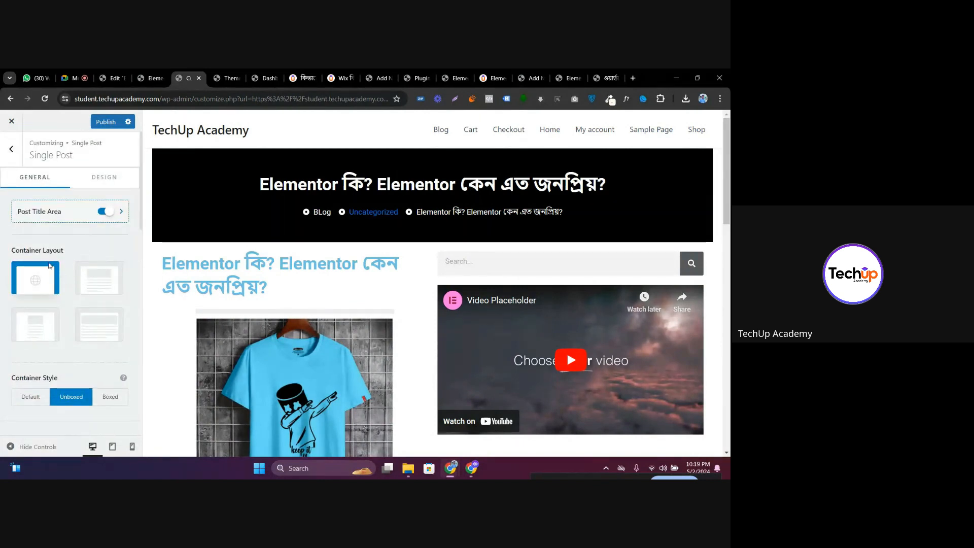
{"action": "left_click", "coordinate": [106, 274]}
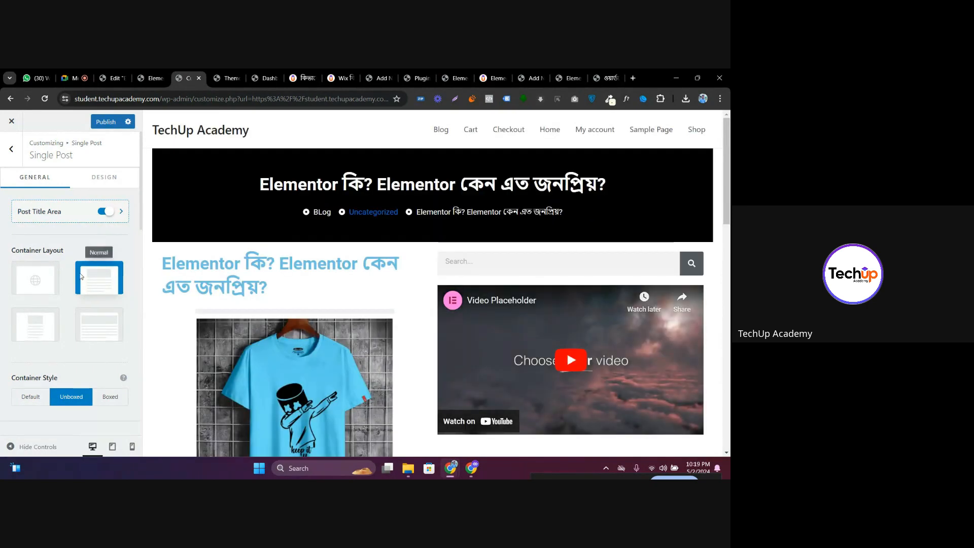
{"action": "left_click", "coordinate": [49, 278]}
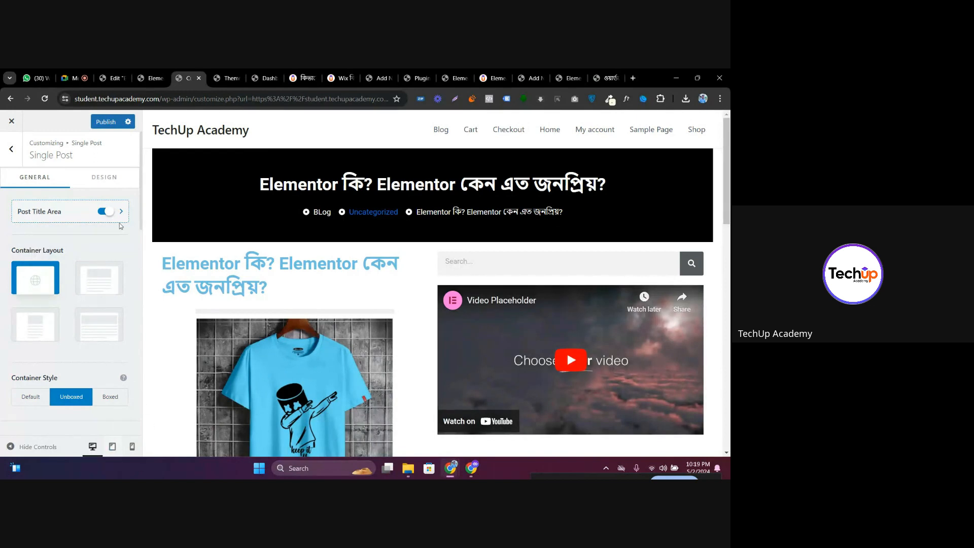
Reload the live Elementor post and examine how the title banner and content fit the page width
{"action": "left_click", "coordinate": [145, 78]}
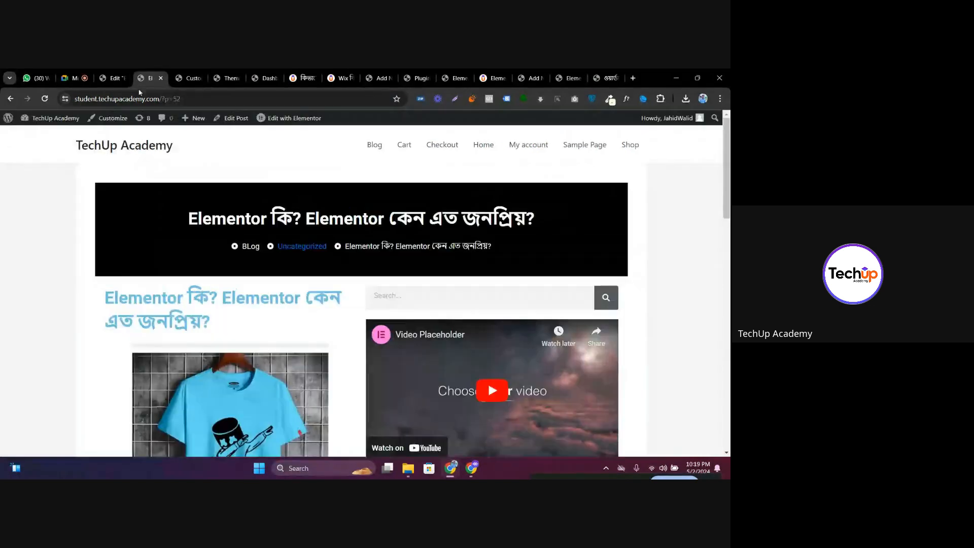
{"action": "left_click", "coordinate": [45, 98]}
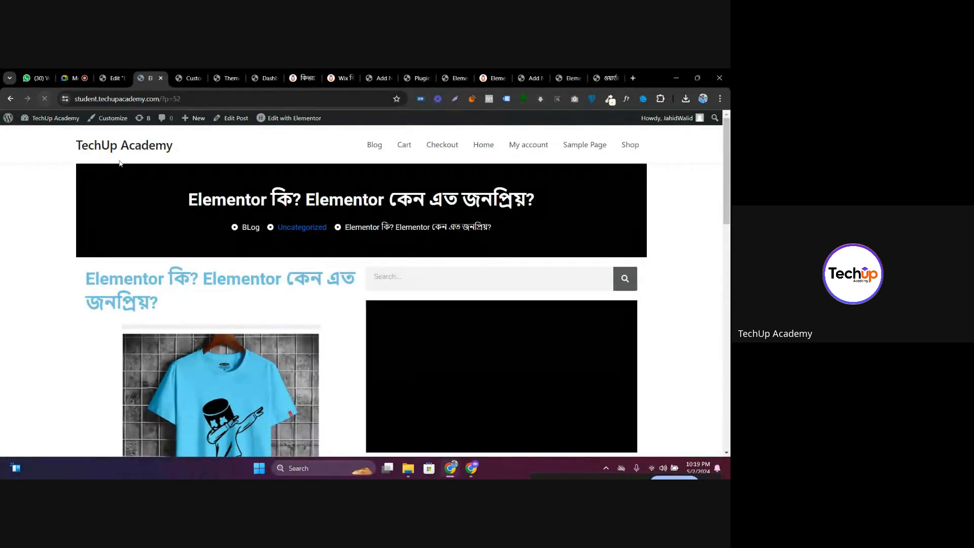
{"action": "scroll", "coordinate": [314, 286], "scroll_direction": "down", "scroll_amount": 3}
{"action": "scroll", "coordinate": [313, 285], "scroll_direction": "up", "scroll_amount": 3}
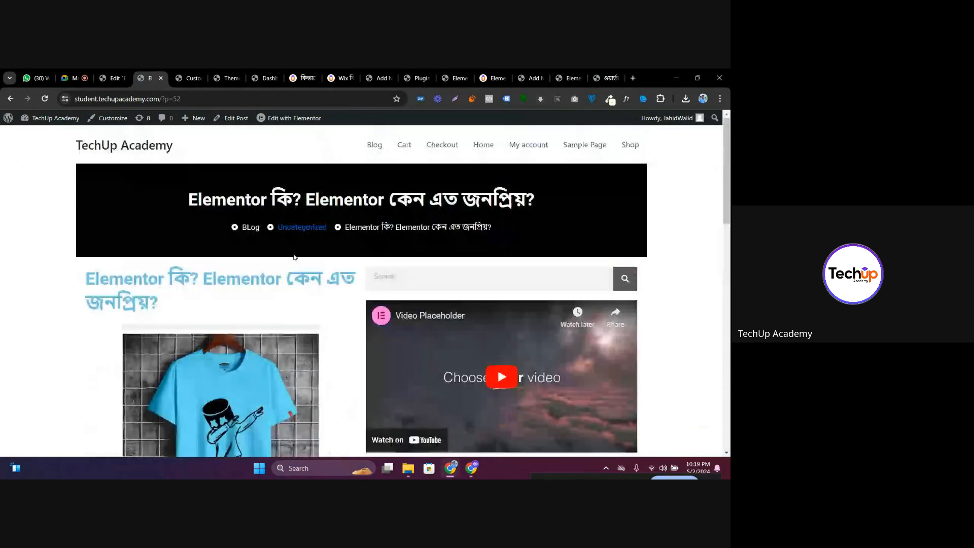
In the template editor, reapply Full Width to the black title banner's container, adjust its width and check the result
{"action": "left_click", "coordinate": [111, 77]}
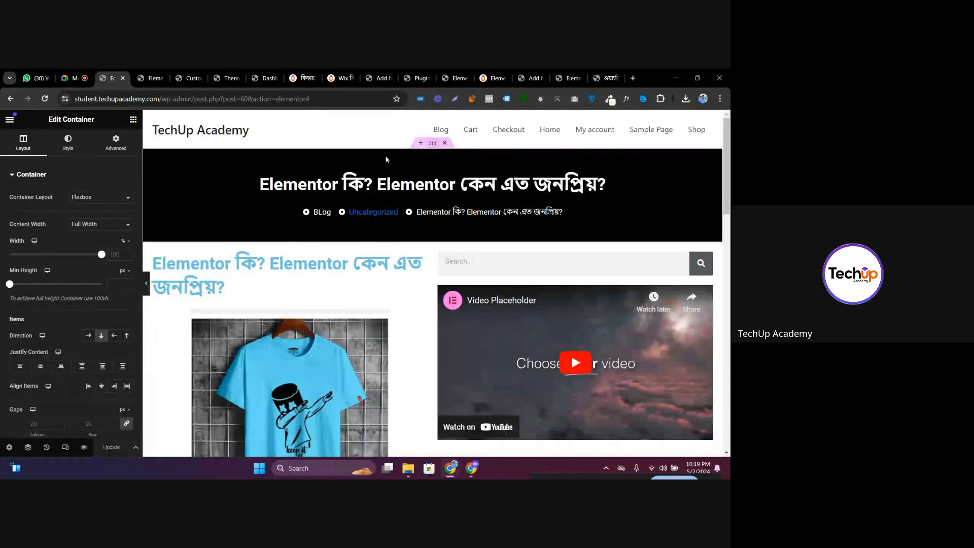
{"action": "left_click", "coordinate": [94, 224]}
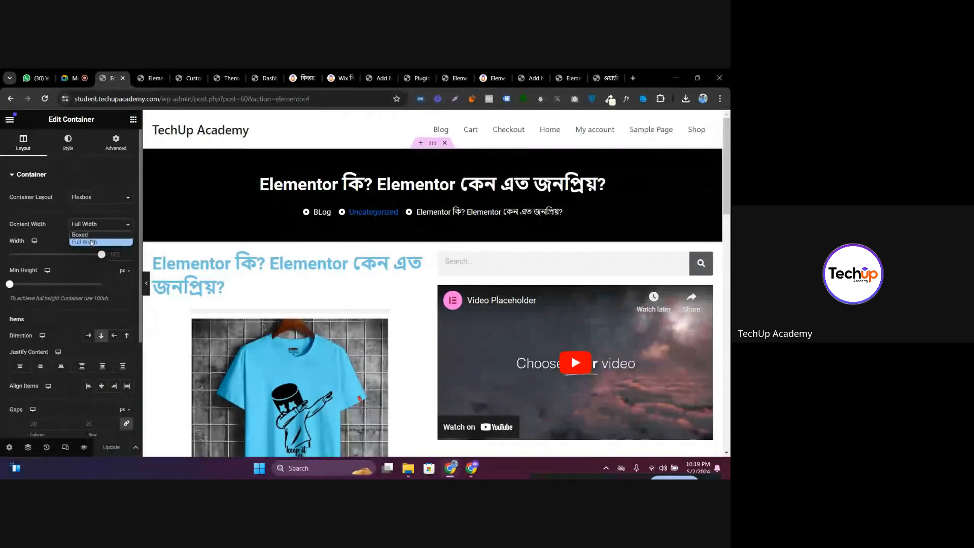
{"action": "left_click", "coordinate": [91, 242]}
{"action": "left_click", "coordinate": [101, 257]}
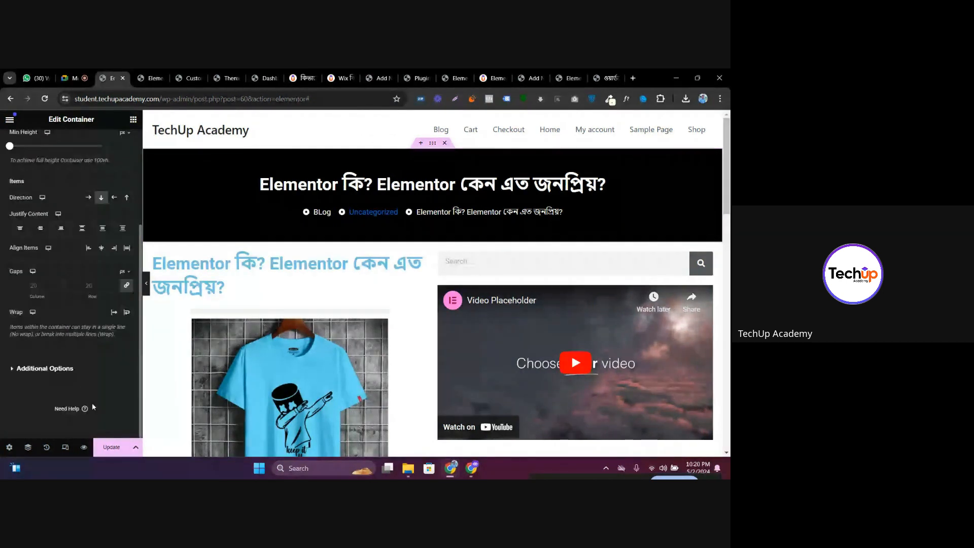
{"action": "left_click", "coordinate": [84, 447]}
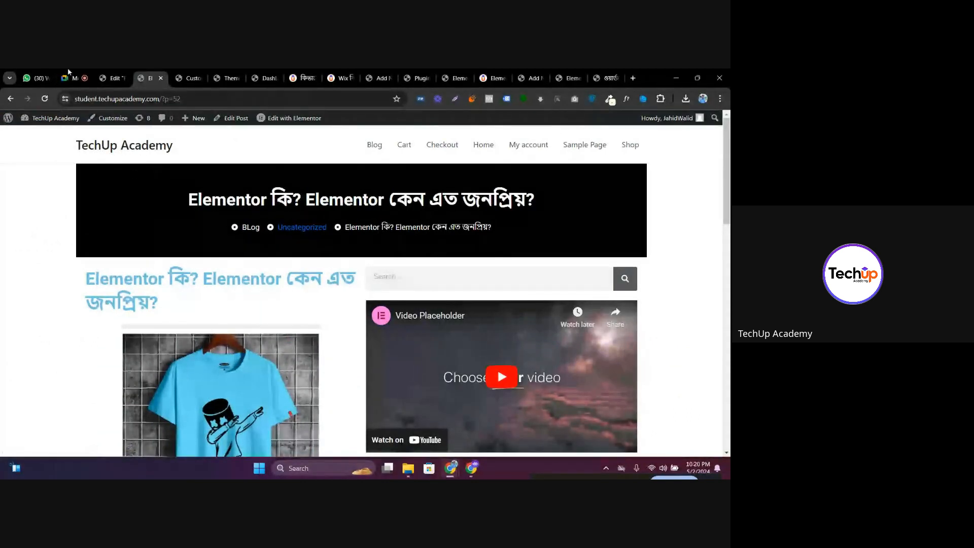
Open the list of all posts in the WordPress admin, place its tab beside the live post's tab and start a new post
{"action": "left_click", "coordinate": [191, 73]}
{"action": "left_click", "coordinate": [228, 77]}
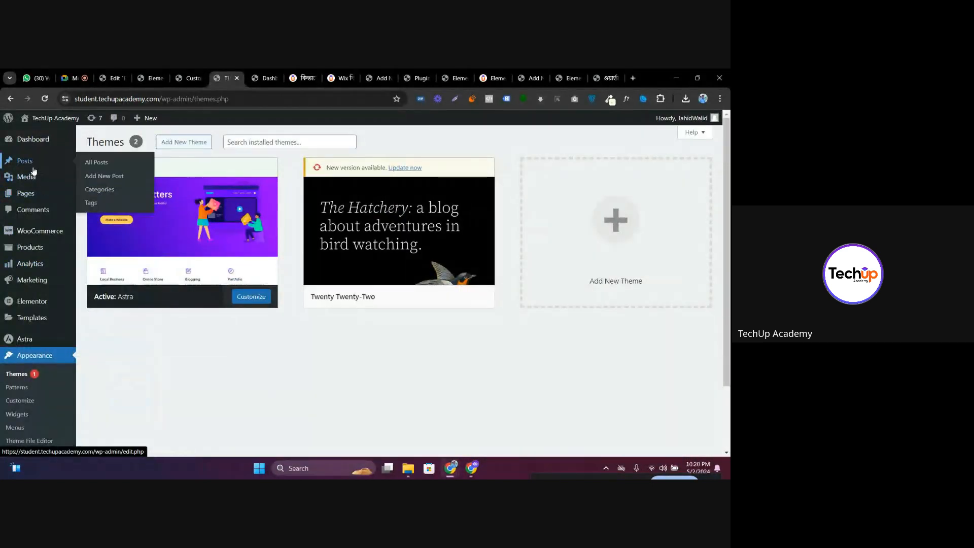
{"action": "left_click", "coordinate": [97, 164]}
{"action": "left_click_drag", "start_coordinate": [212, 73], "coordinate": [174, 76]}
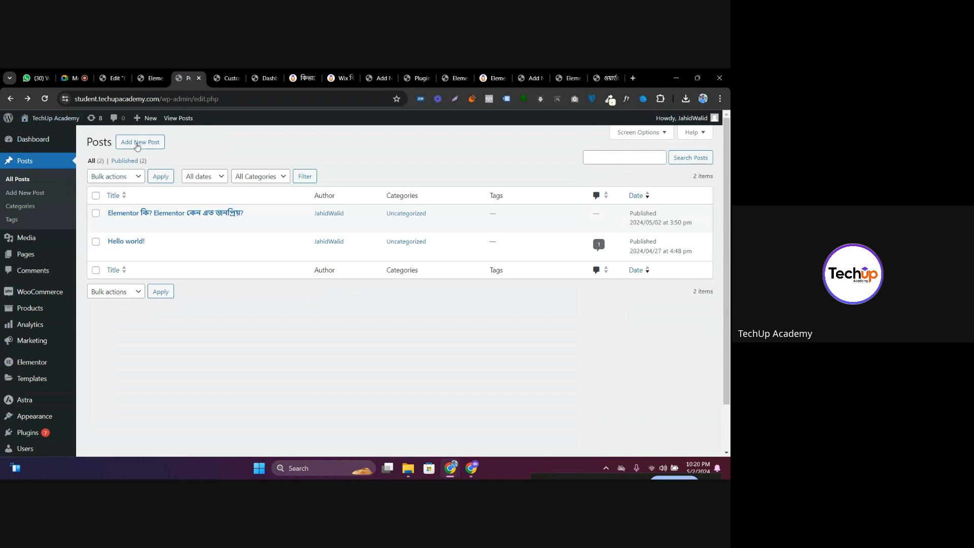
Move the published landing page article's tab beside the new post and copy its title over as "কিভাবে একটি ল্যান্ডিং পেজ তৈরী করা যায়?"
{"action": "left_click_drag", "start_coordinate": [299, 77], "coordinate": [217, 78]}
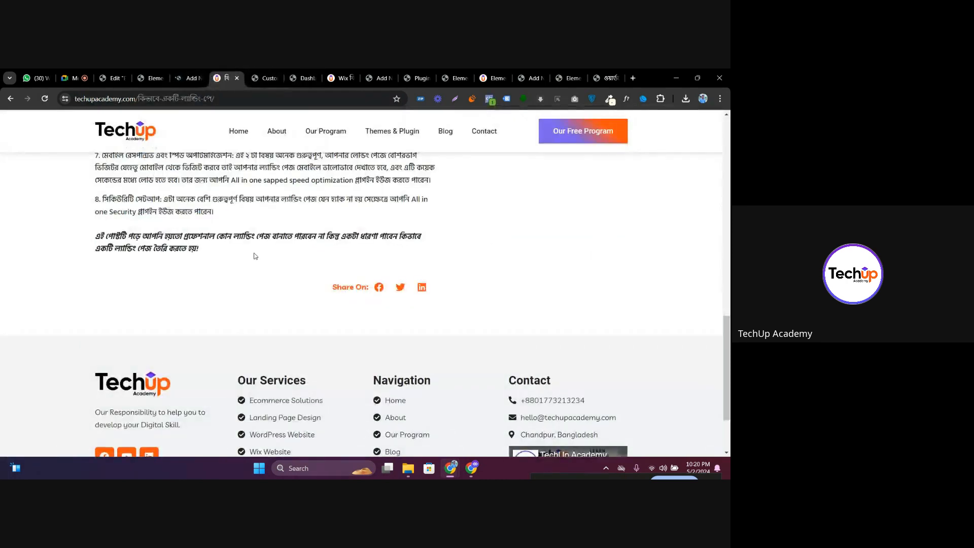
{"action": "scroll", "coordinate": [255, 257], "scroll_direction": "up", "scroll_amount": 15}
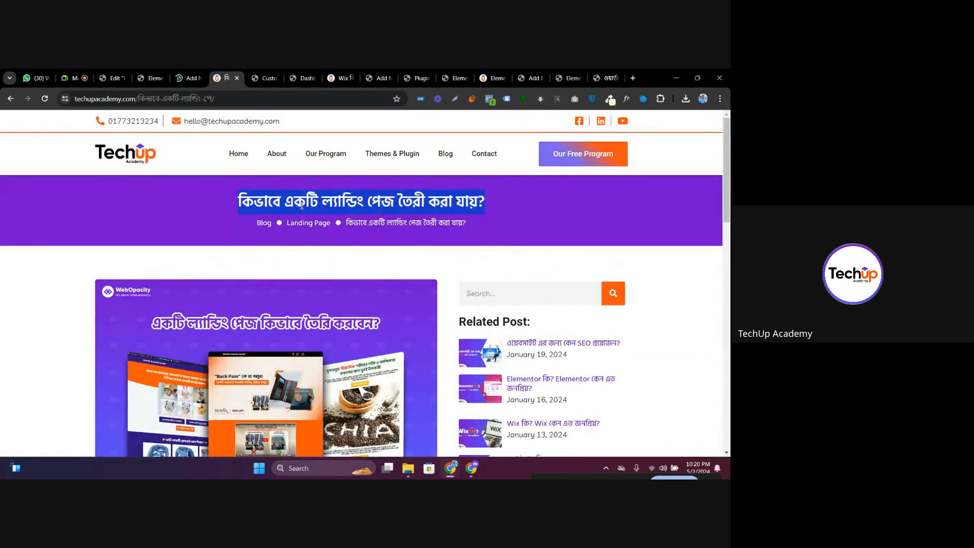
{"action": "key", "text": "ctrl+shift+Tab"}
{"action": "type", "text": "কিভাবে একটি ল্যান্ডিং পেজ তৈরী করা যায়?"}
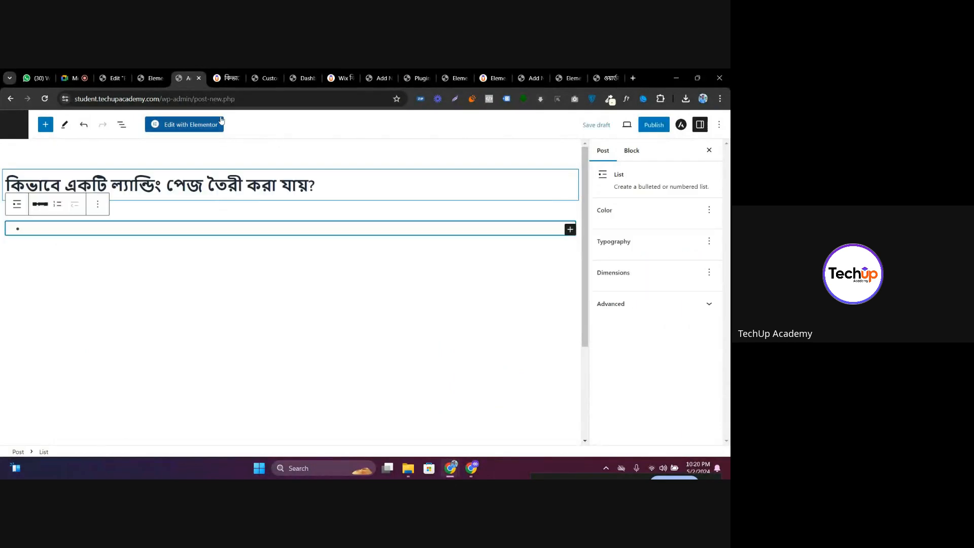
Copy the article's text from the WordPress landing page heading through point 3 and paste it into the new post's list block
{"action": "left_click", "coordinate": [228, 78]}
{"action": "scroll", "coordinate": [284, 264], "scroll_direction": "down", "scroll_amount": 10}
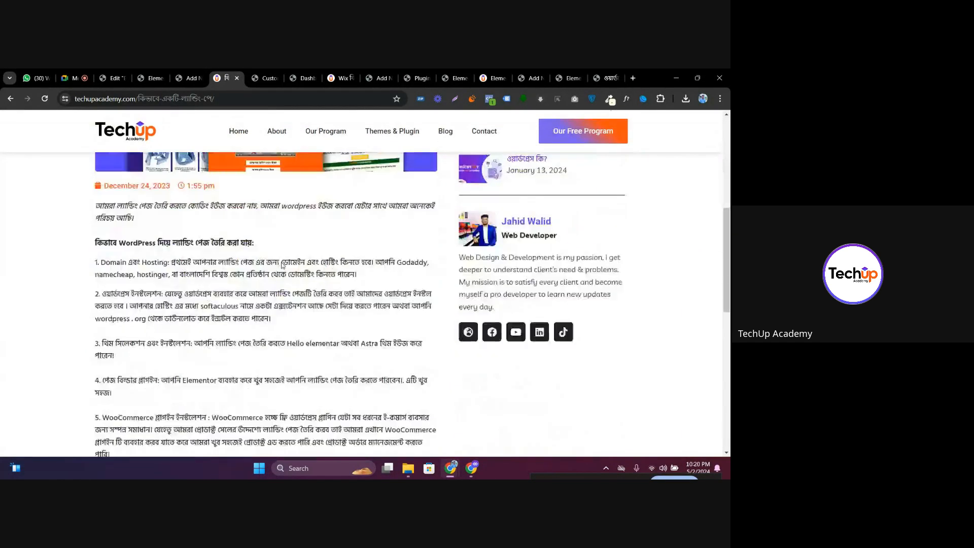
{"action": "left_click_drag", "start_coordinate": [95, 210], "coordinate": [282, 327]}
{"action": "key", "text": "ctrl+c"}
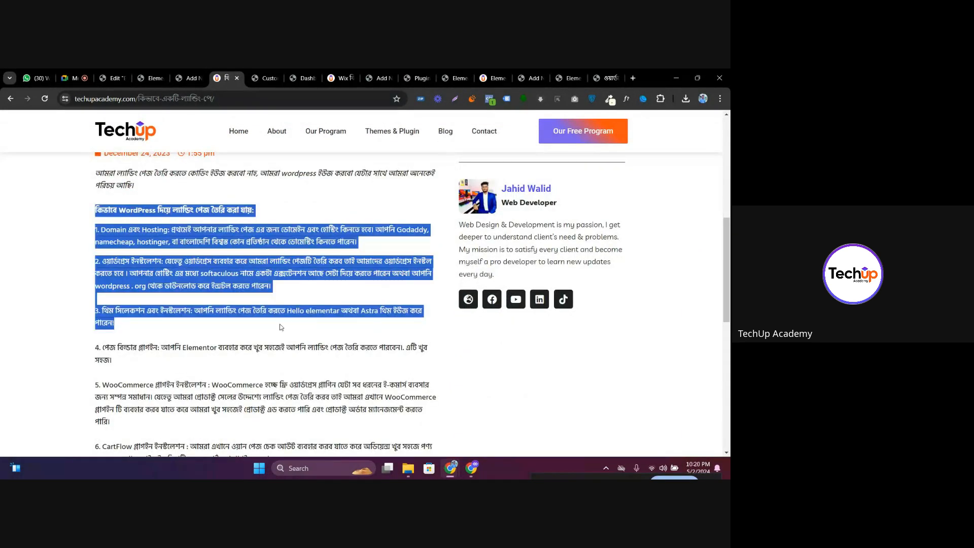
{"action": "left_click", "coordinate": [185, 77]}
{"action": "left_click", "coordinate": [147, 225]}
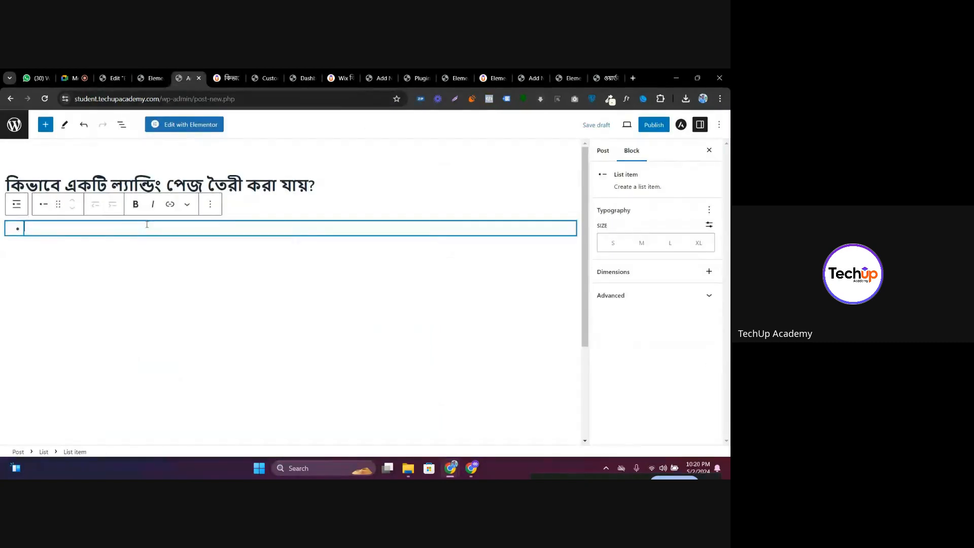
{"action": "key", "text": "ctrl+v"}
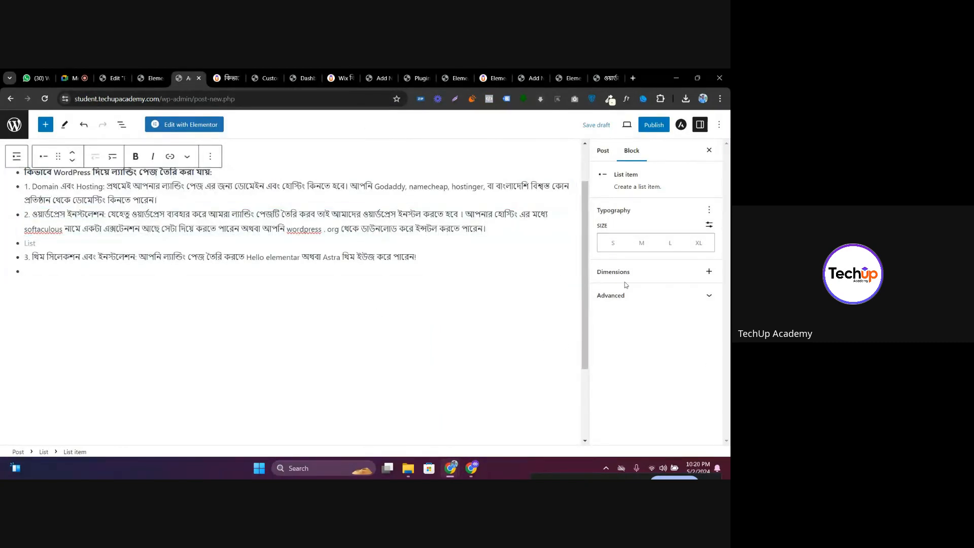
Assign the new post to the website category and publish it
{"action": "left_click", "coordinate": [602, 151]}
{"action": "scroll", "coordinate": [632, 292], "scroll_direction": "down", "scroll_amount": 3}
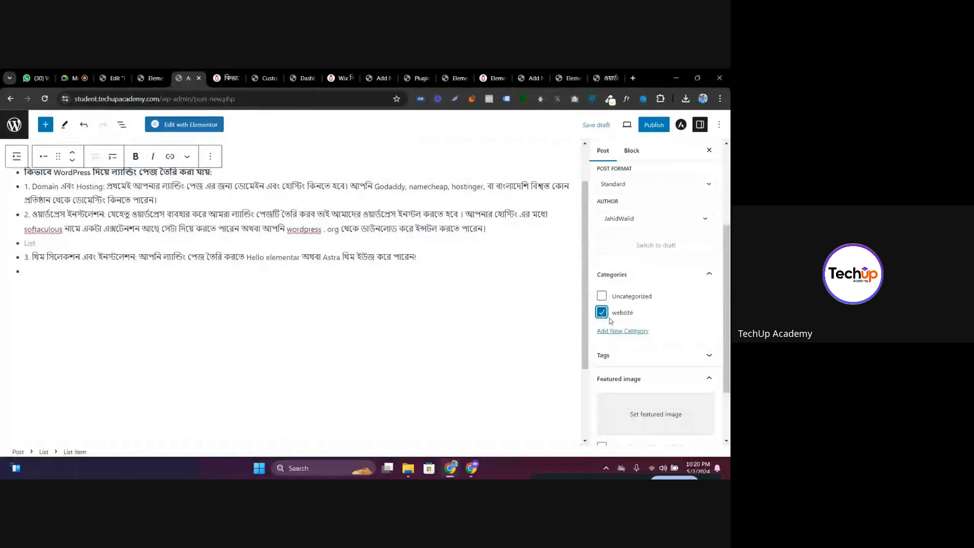
{"action": "left_click", "coordinate": [654, 124]}
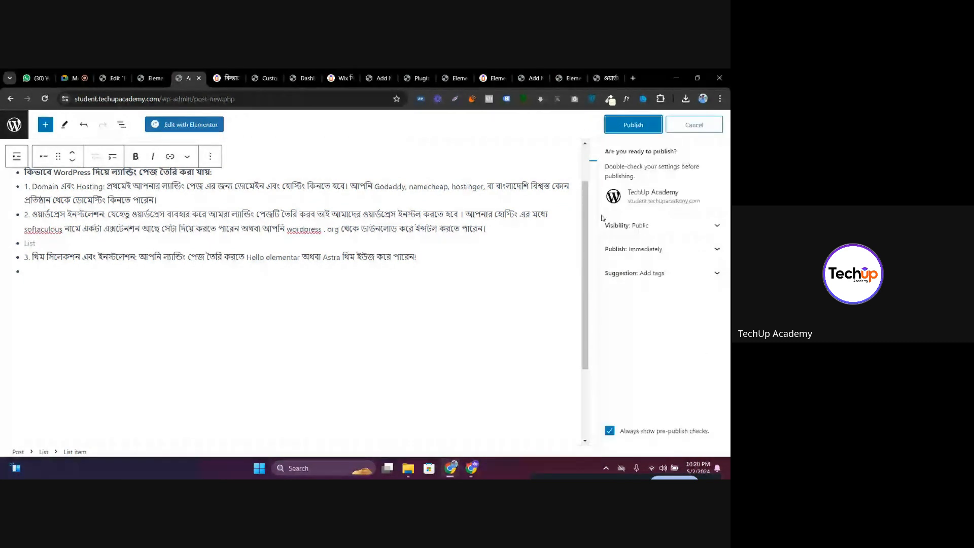
{"action": "left_click", "coordinate": [633, 125]}
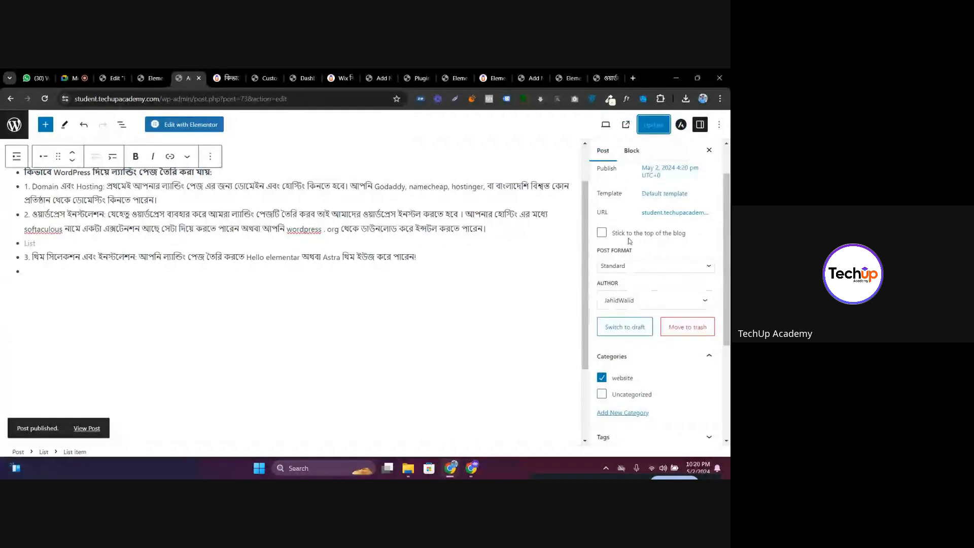
Open the featured image selection for the new post, and save the purple banner image from the published landing page article to the computer
{"action": "scroll", "coordinate": [630, 254], "scroll_direction": "down", "scroll_amount": 4}
{"action": "left_click", "coordinate": [655, 331]}
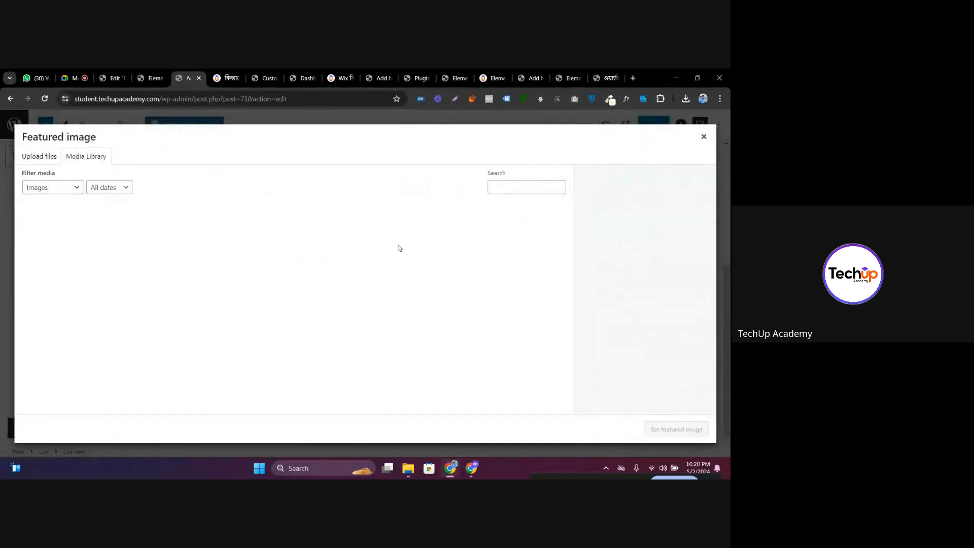
{"action": "left_click", "coordinate": [234, 77]}
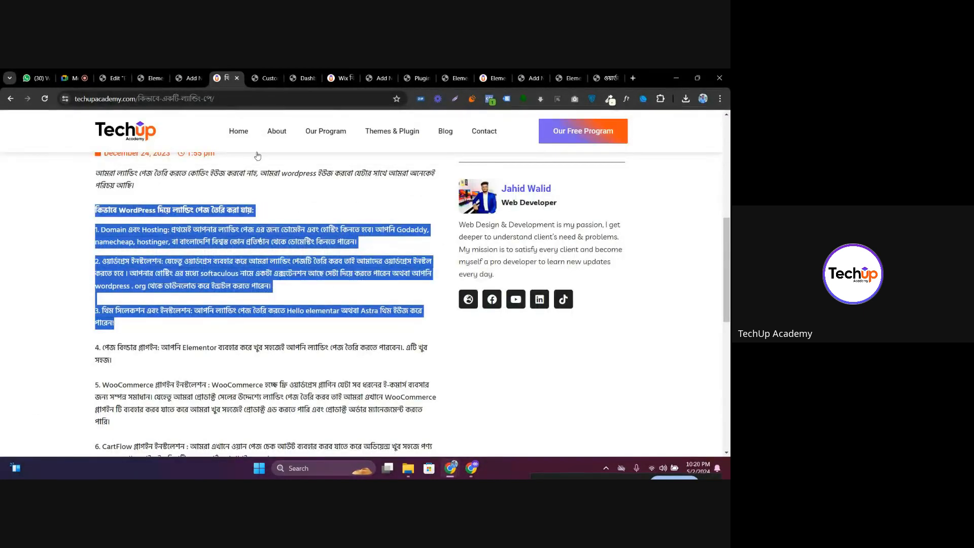
{"action": "scroll", "coordinate": [258, 156], "scroll_direction": "up", "scroll_amount": 5}
{"action": "right_click", "coordinate": [261, 200]}
{"action": "left_click", "coordinate": [287, 220]}
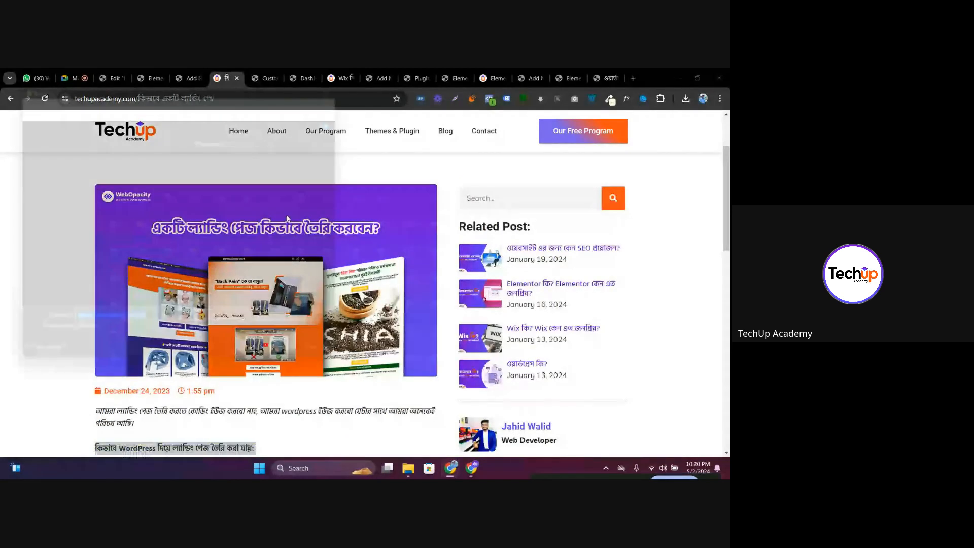
{"action": "key", "text": "Return"}
Upload how-to-make-landing-page (1) from the Downloads folder and set it as the new post's featured image
{"action": "left_click", "coordinate": [186, 78]}
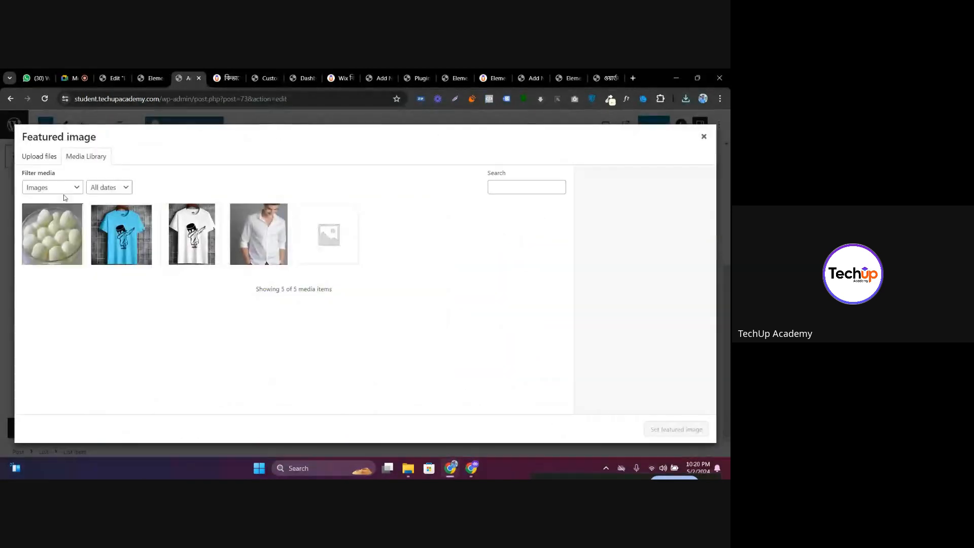
{"action": "left_click", "coordinate": [39, 157]}
{"action": "left_click", "coordinate": [346, 293]}
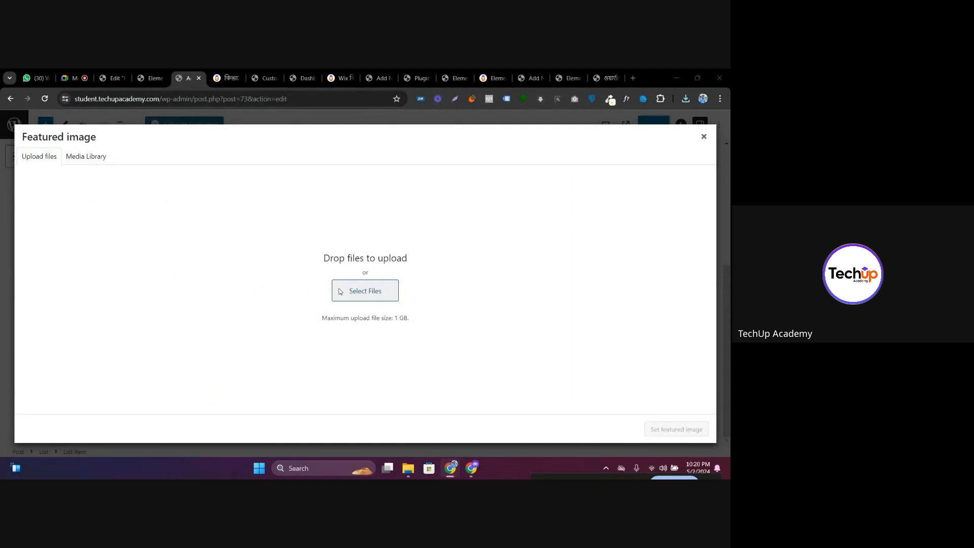
{"action": "scroll", "coordinate": [119, 225], "scroll_direction": "down", "scroll_amount": 3}
{"action": "left_click", "coordinate": [177, 238]}
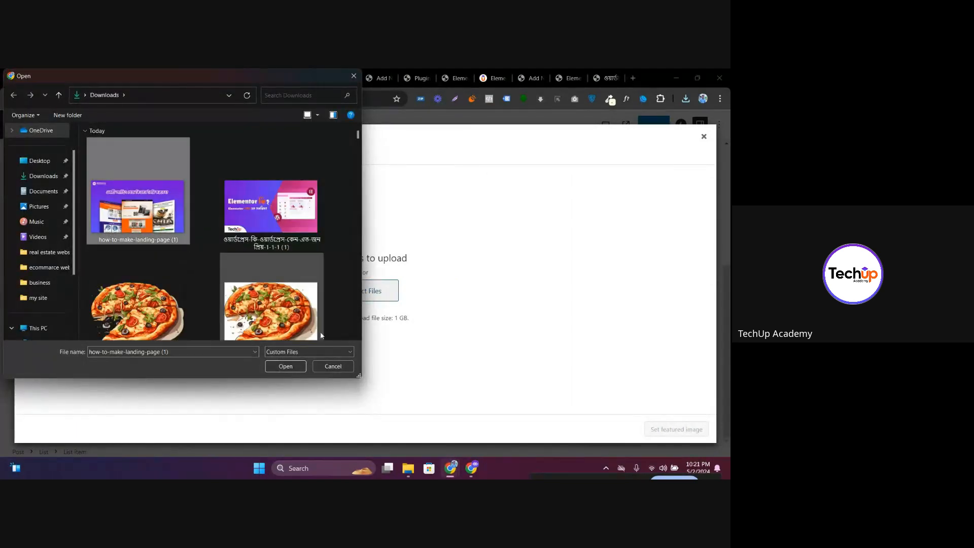
{"action": "left_click", "coordinate": [290, 367]}
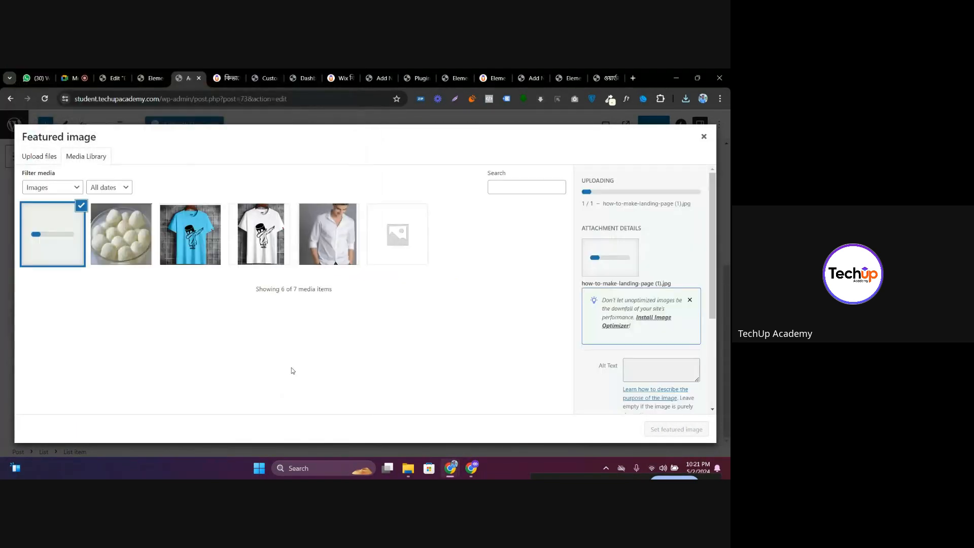
{"action": "left_click", "coordinate": [674, 430]}
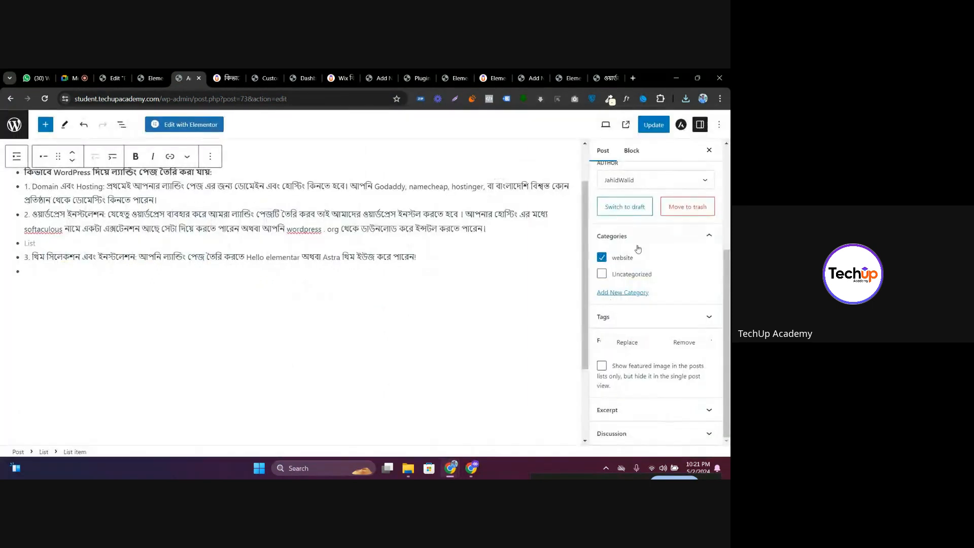
Update the landing page post with its featured image and open its published page
{"action": "scroll", "coordinate": [638, 252], "scroll_direction": "up", "scroll_amount": 3}
{"action": "left_click", "coordinate": [654, 125]}
{"action": "scroll", "coordinate": [465, 244], "scroll_direction": "up", "scroll_amount": 1}
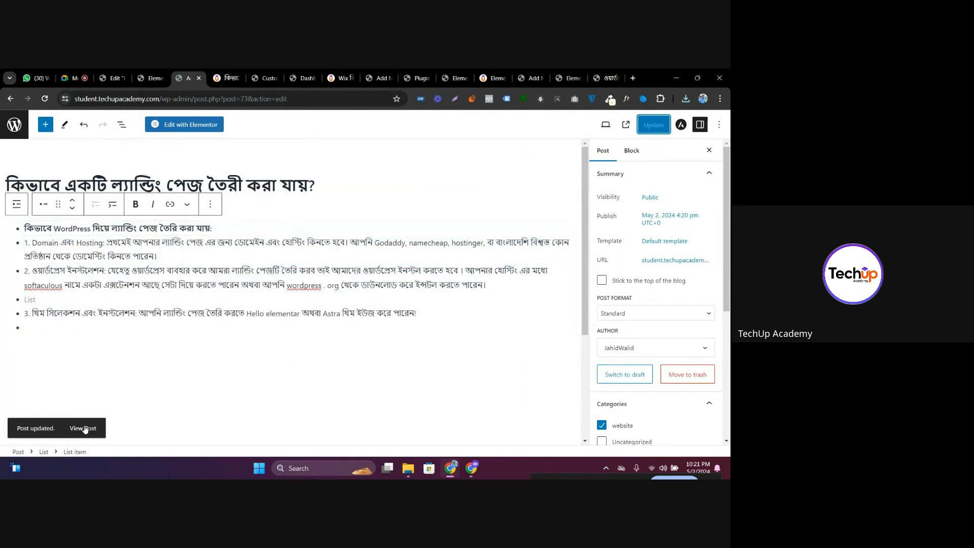
{"action": "left_click", "coordinate": [85, 429]}
{"action": "left_click", "coordinate": [215, 77]}
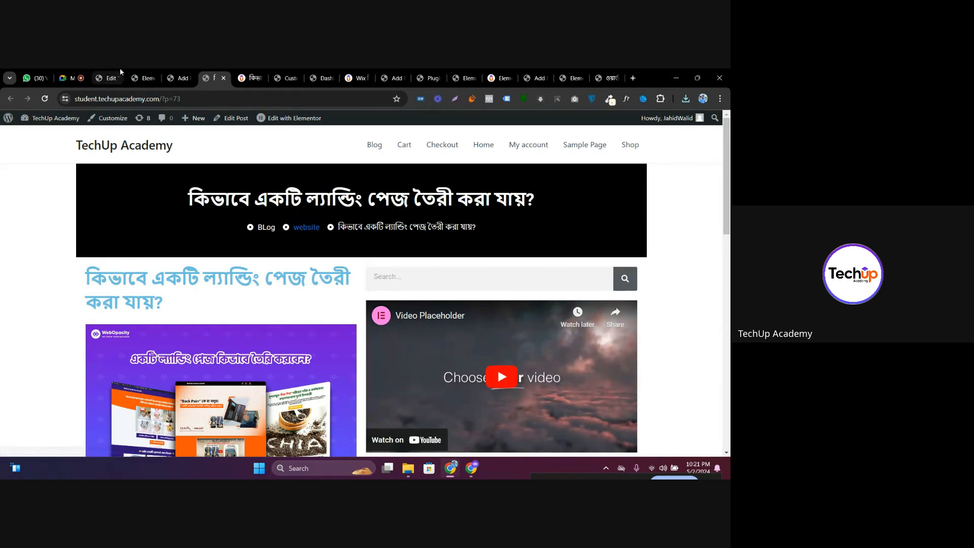
In the single post template, try the Page Title dynamic tag as the BLog breadcrumb item's text and update the template
{"action": "left_click", "coordinate": [107, 77]}
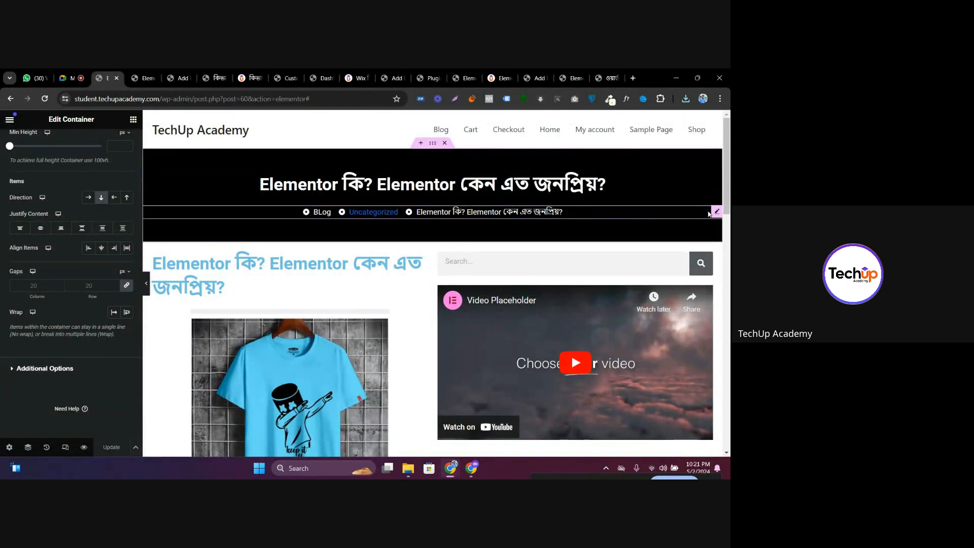
{"action": "left_click", "coordinate": [717, 213]}
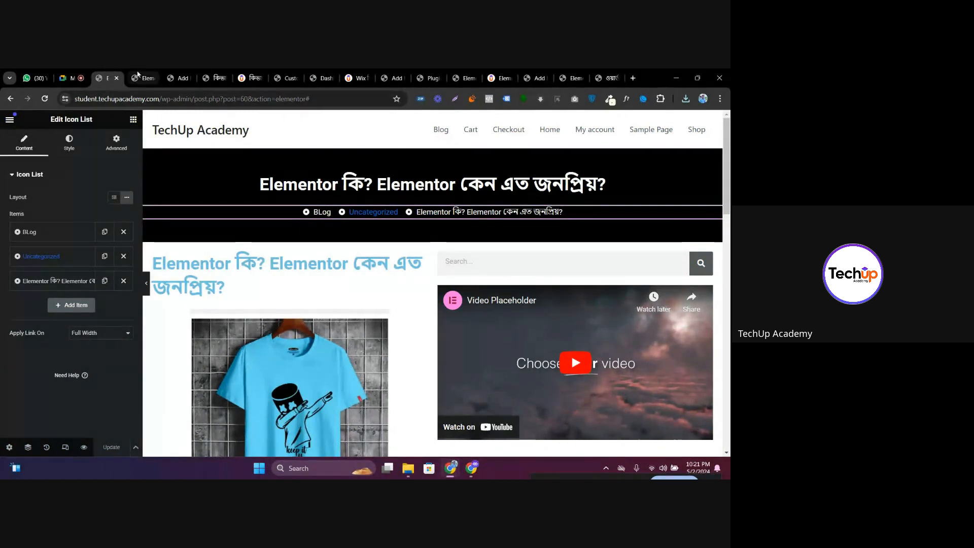
{"action": "left_click", "coordinate": [54, 231]}
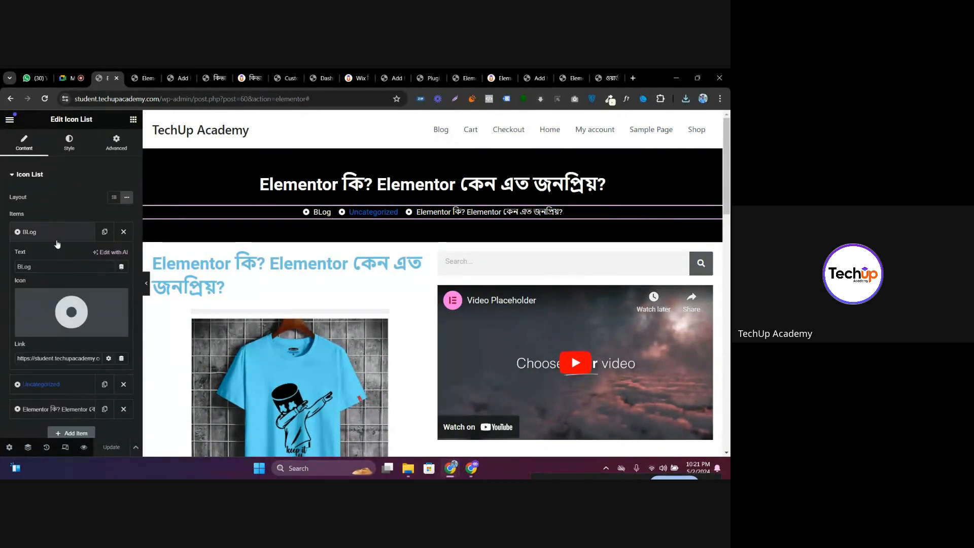
{"action": "left_click", "coordinate": [121, 269]}
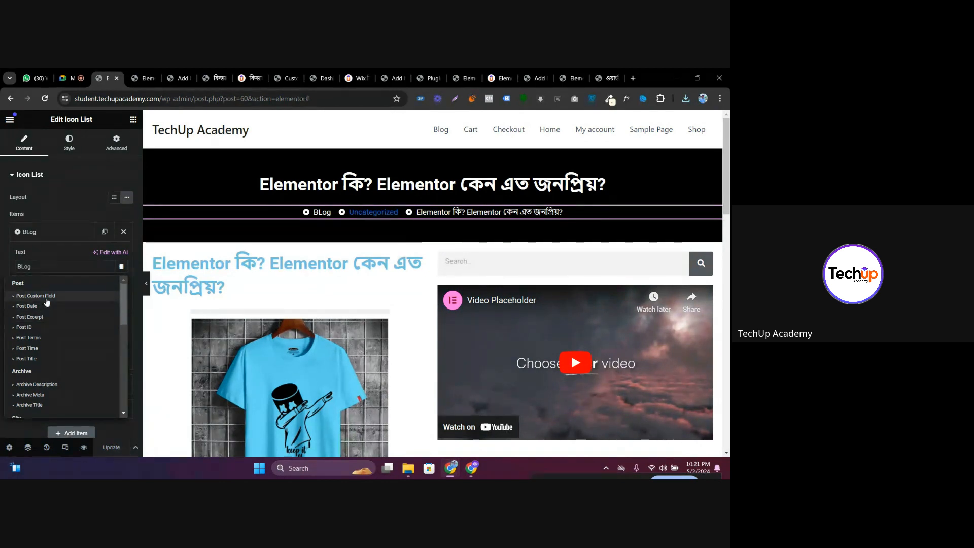
{"action": "scroll", "coordinate": [47, 340], "scroll_direction": "down", "scroll_amount": 2}
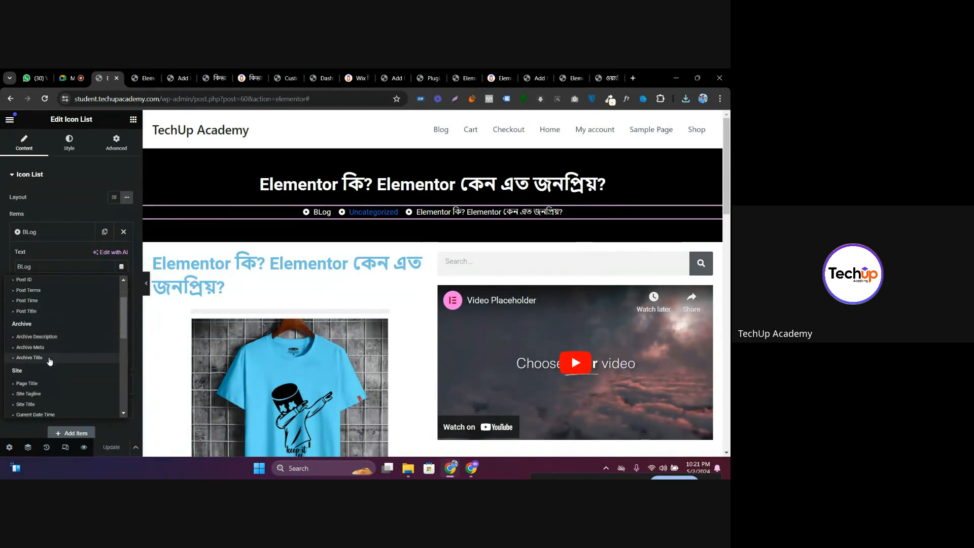
{"action": "left_click", "coordinate": [35, 384]}
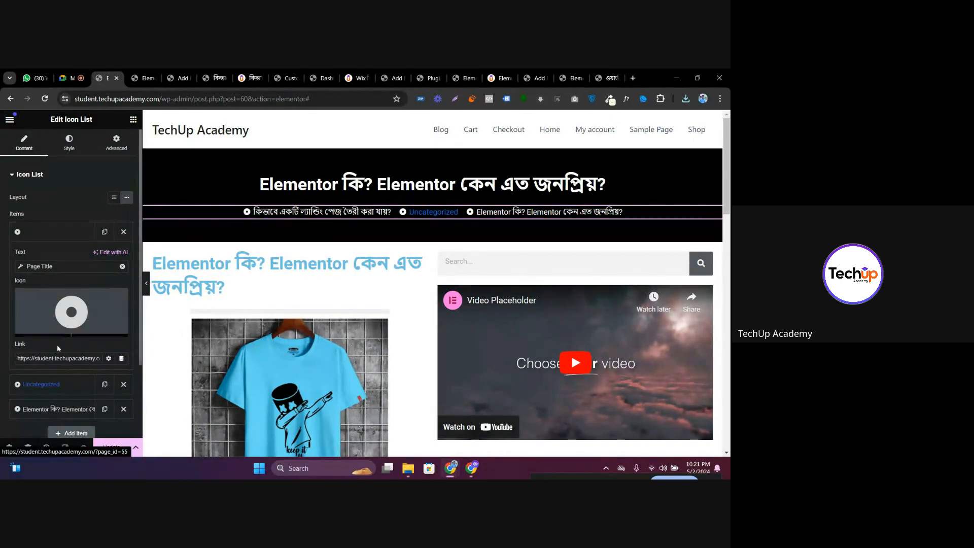
{"action": "left_click", "coordinate": [78, 266]}
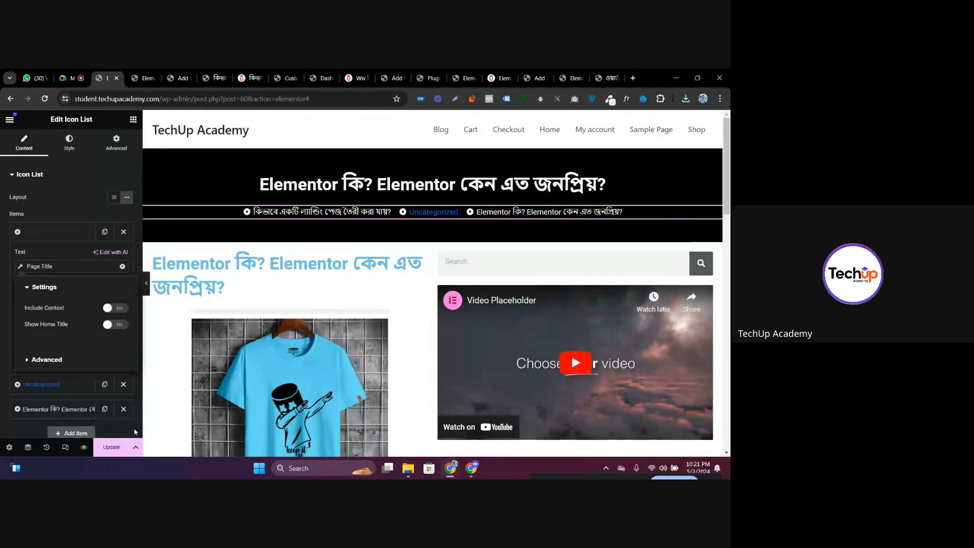
{"action": "left_click", "coordinate": [118, 439]}
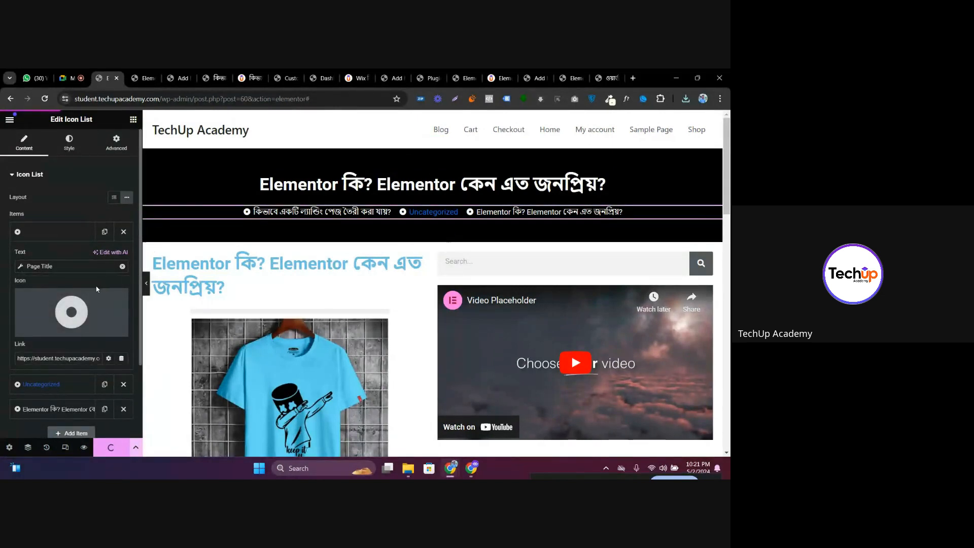
Check the Page Title tag's settings on the first breadcrumb item and remove the tag
{"action": "left_click", "coordinate": [64, 264]}
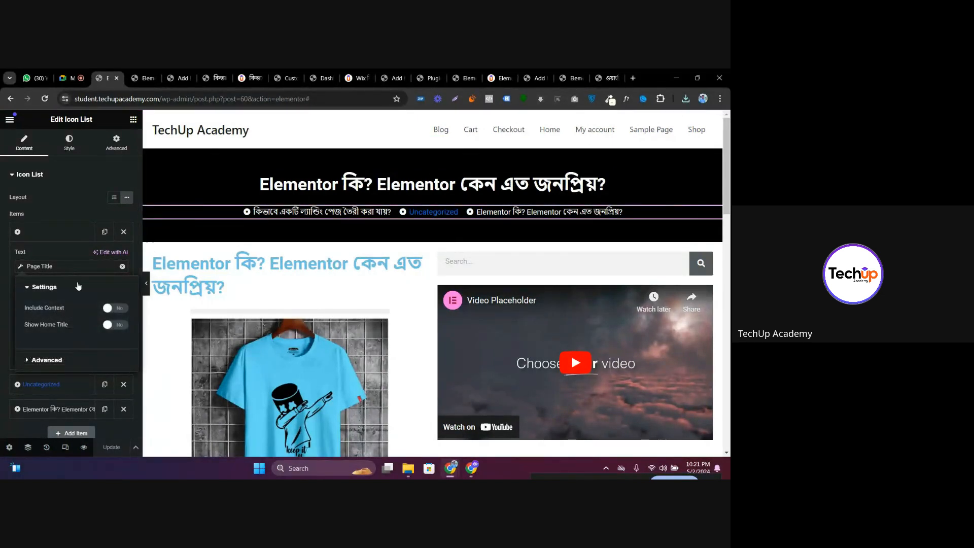
{"action": "left_click", "coordinate": [54, 238]}
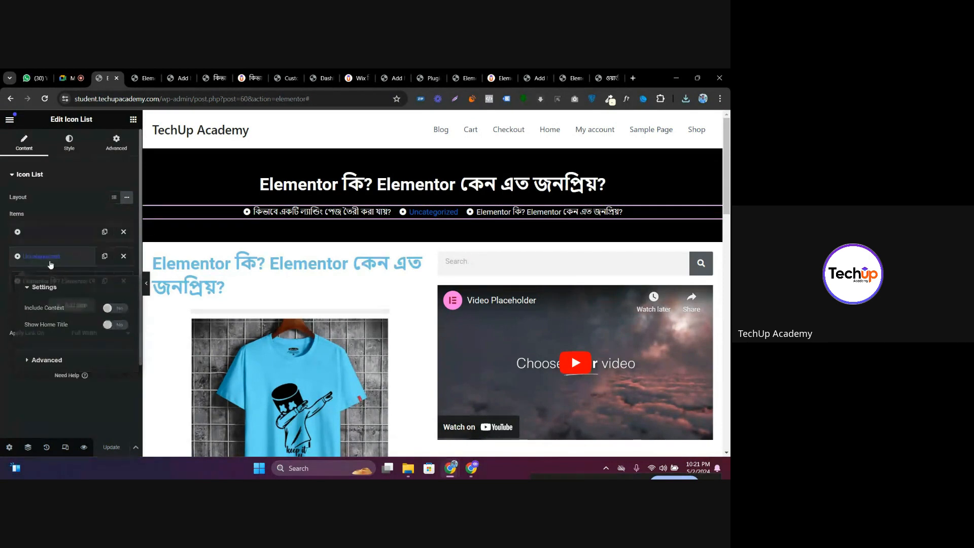
{"action": "left_click", "coordinate": [53, 238]}
{"action": "left_click", "coordinate": [61, 268]}
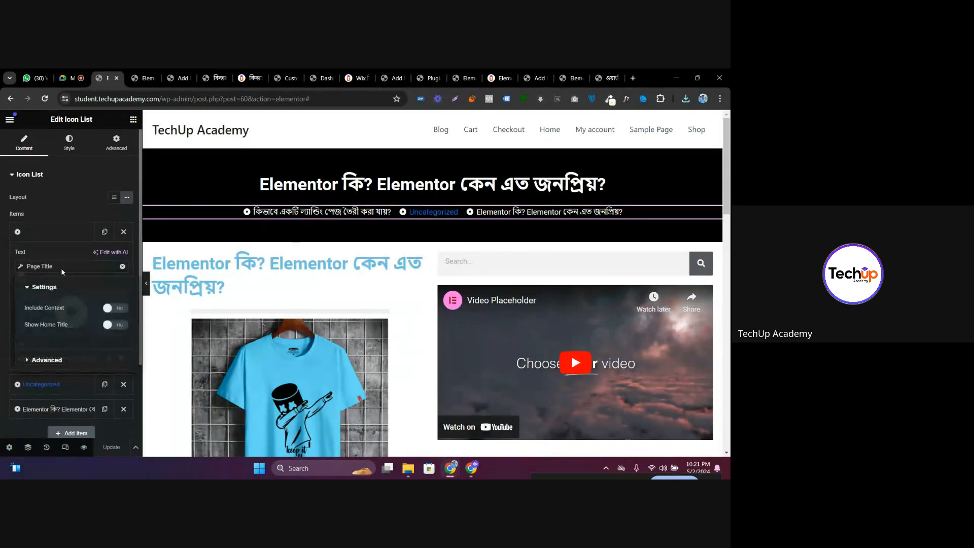
{"action": "left_click", "coordinate": [123, 266]}
Try the Archive Title dynamic tag on the first breadcrumb item, remove it, and update the template
{"action": "left_click", "coordinate": [121, 266]}
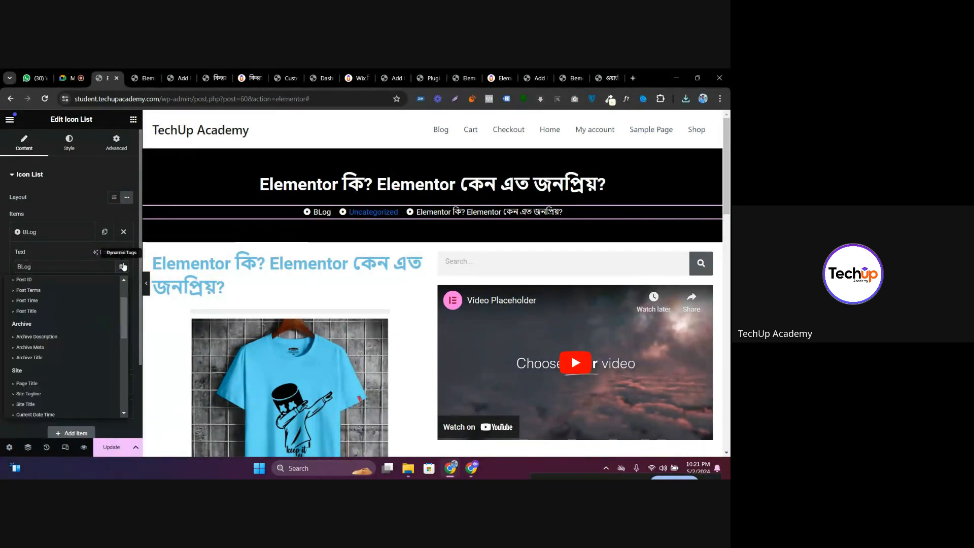
{"action": "left_click", "coordinate": [59, 356]}
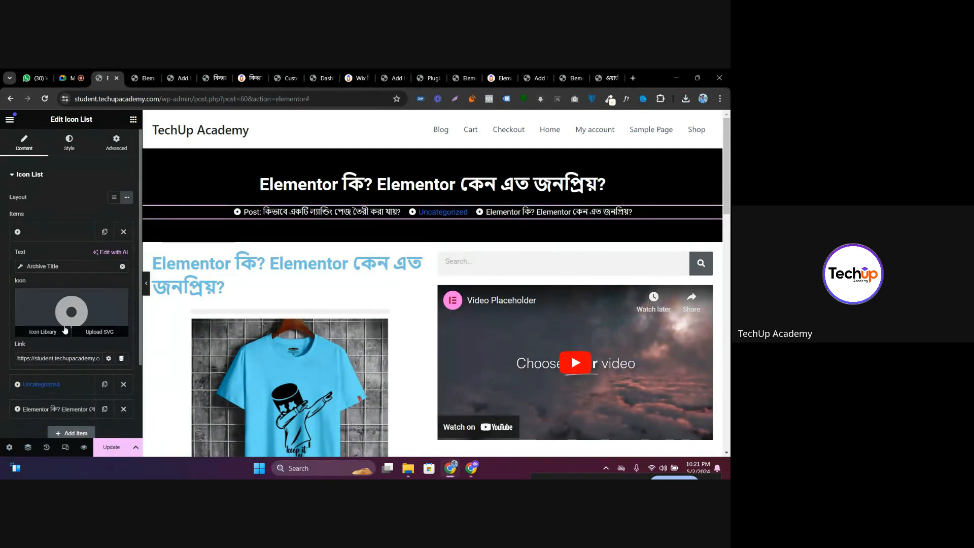
{"action": "left_click", "coordinate": [123, 268]}
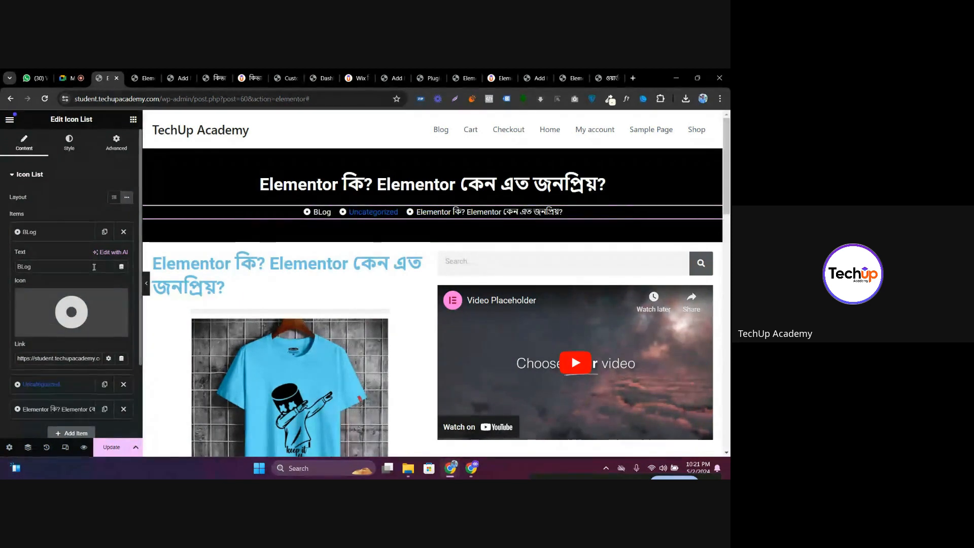
{"action": "left_click", "coordinate": [112, 448]}
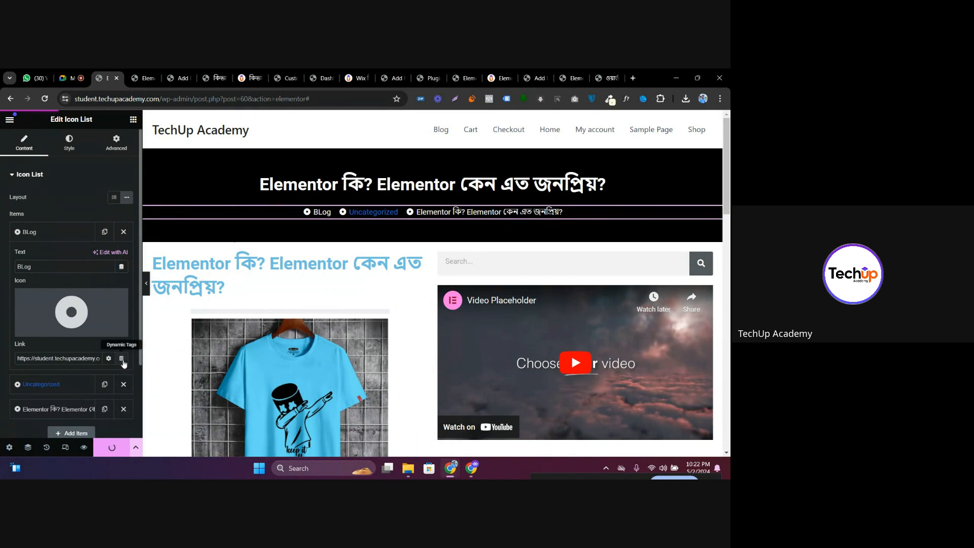
Reload the published Elementor post, view the landing page post from the Blog page, and open the Elementor post in a separate tab
{"action": "left_click", "coordinate": [147, 77]}
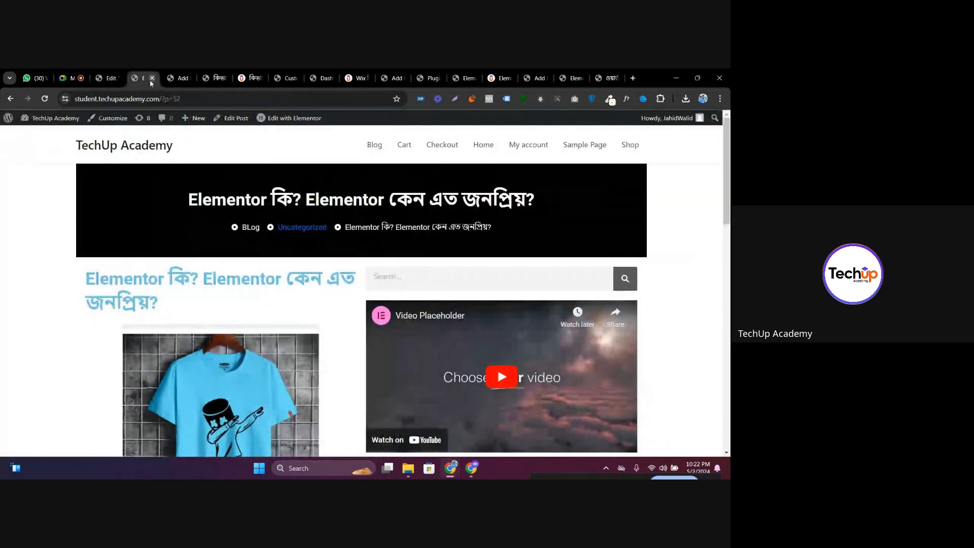
{"action": "left_click", "coordinate": [45, 98]}
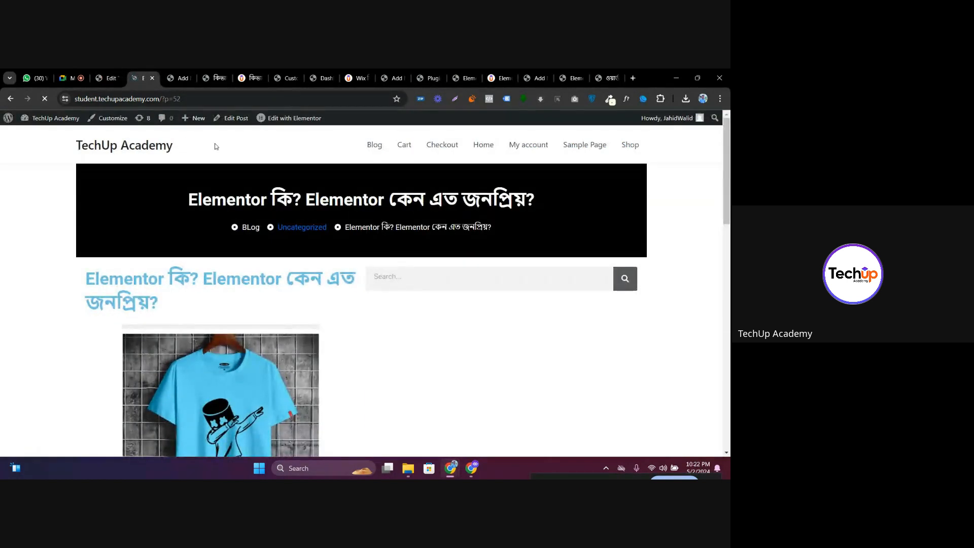
{"action": "left_click", "coordinate": [370, 146]}
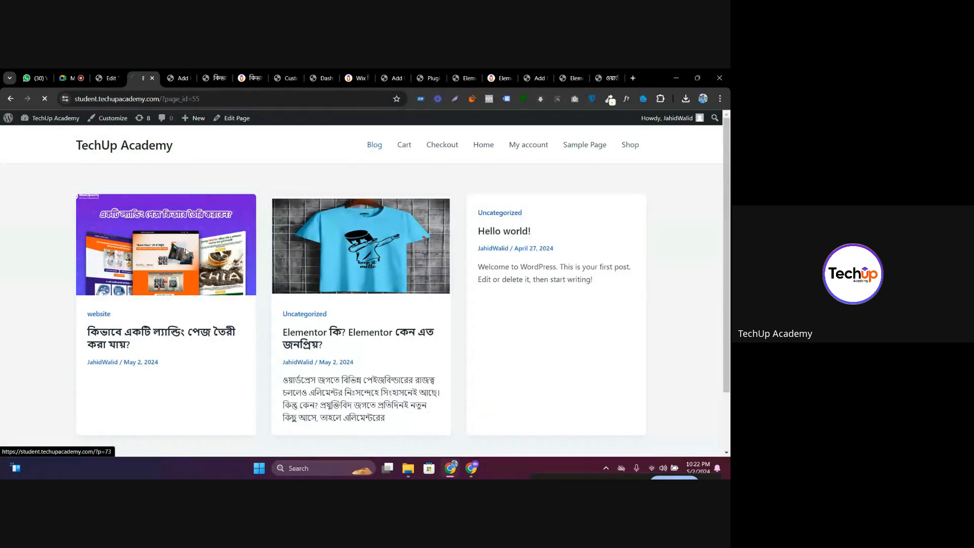
{"action": "left_click", "coordinate": [185, 252]}
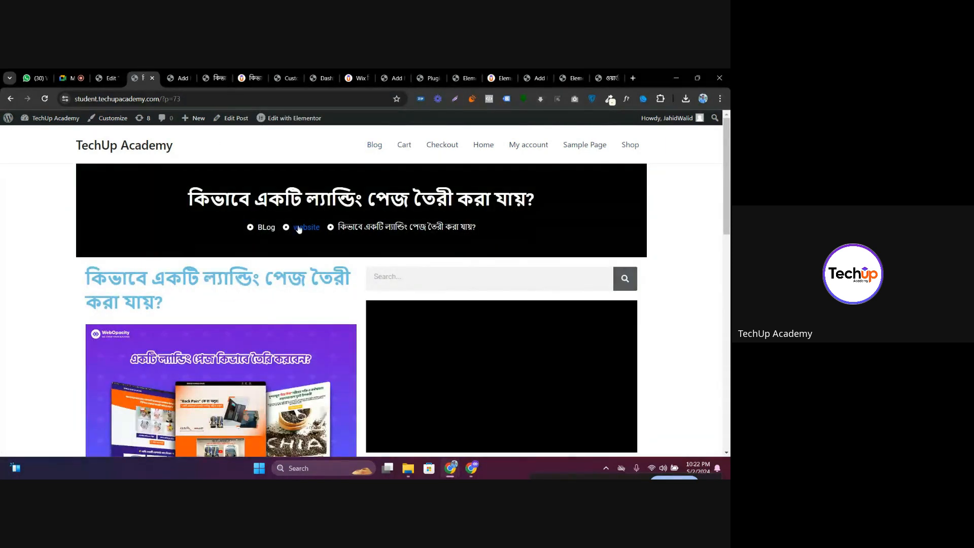
{"action": "left_click", "coordinate": [371, 146]}
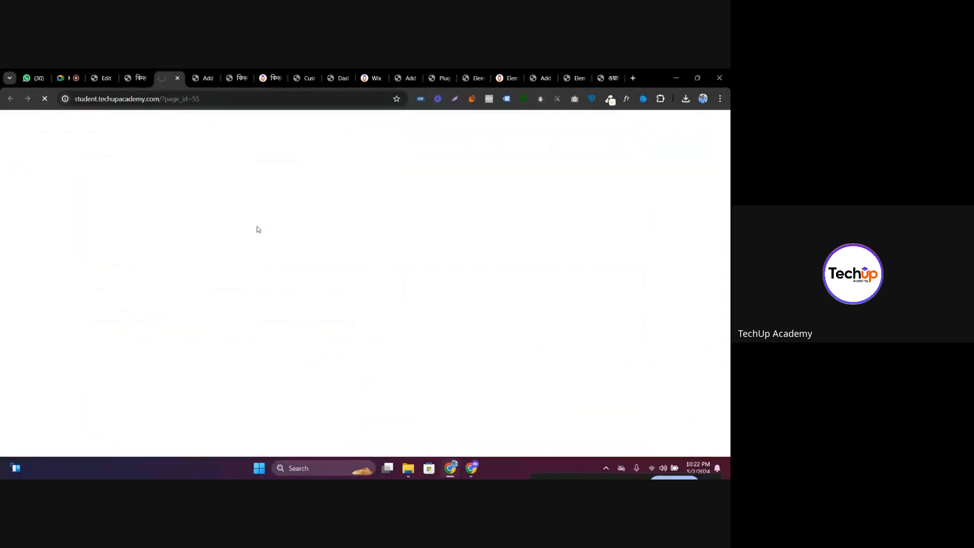
{"action": "left_click", "coordinate": [356, 249]}
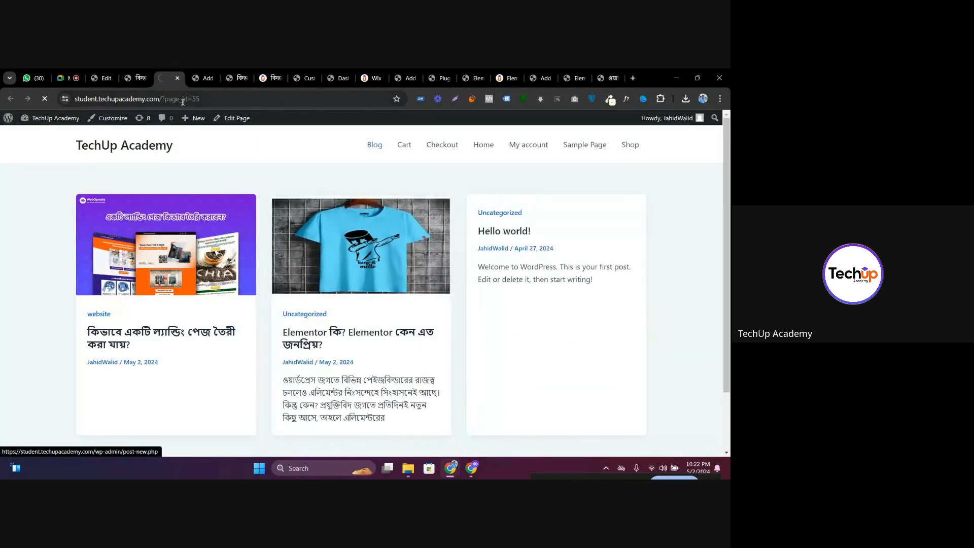
Compare the banner titles and breadcrumbs of the published Elementor and landing page posts
{"action": "scroll", "coordinate": [256, 189], "scroll_direction": "down", "scroll_amount": 1}
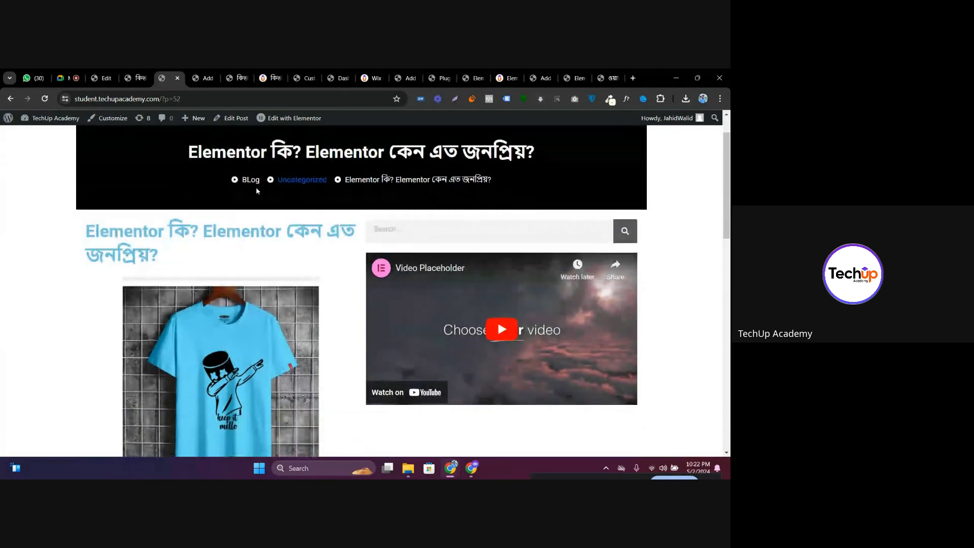
{"action": "scroll", "coordinate": [256, 188], "scroll_direction": "up", "scroll_amount": 1}
{"action": "left_click_drag", "start_coordinate": [205, 205], "coordinate": [530, 203]}
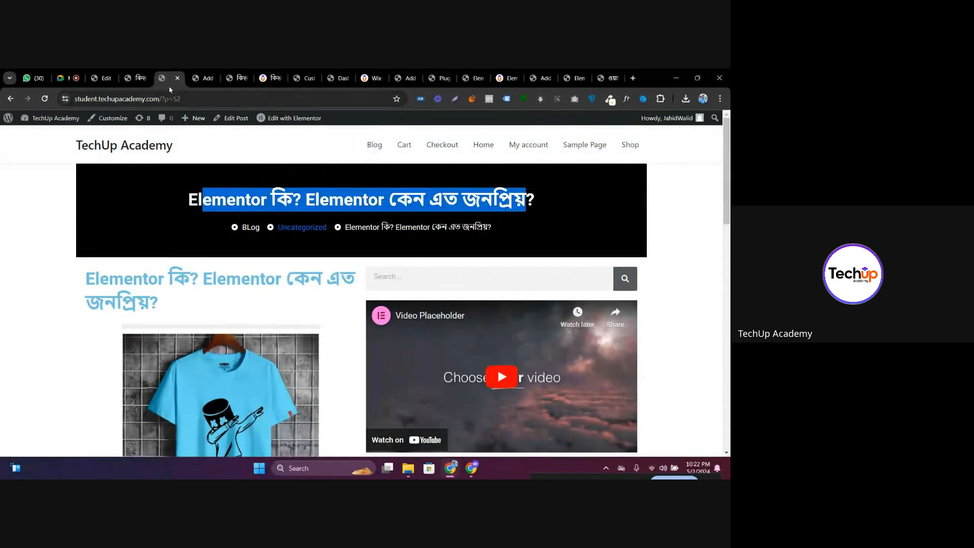
{"action": "left_click", "coordinate": [133, 77]}
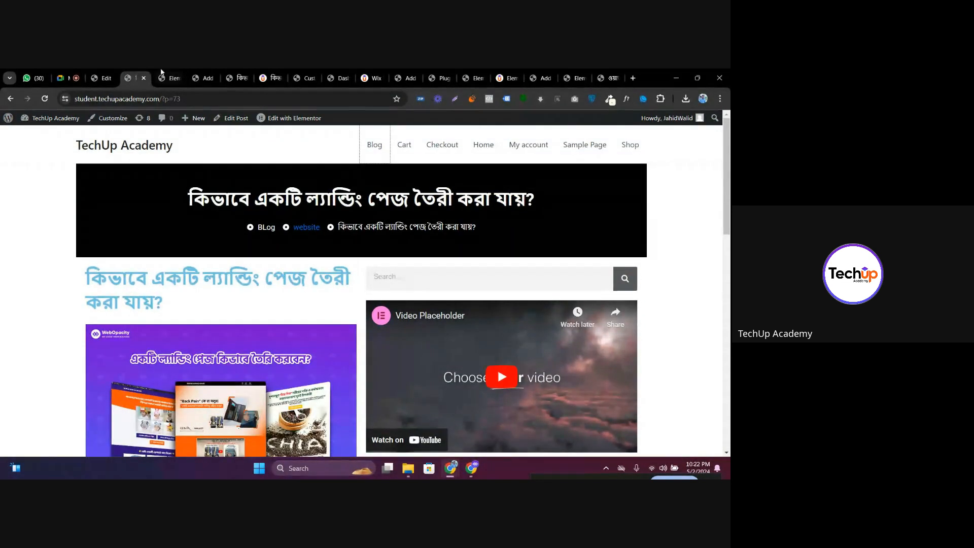
{"action": "left_click_drag", "start_coordinate": [191, 192], "coordinate": [530, 190]}
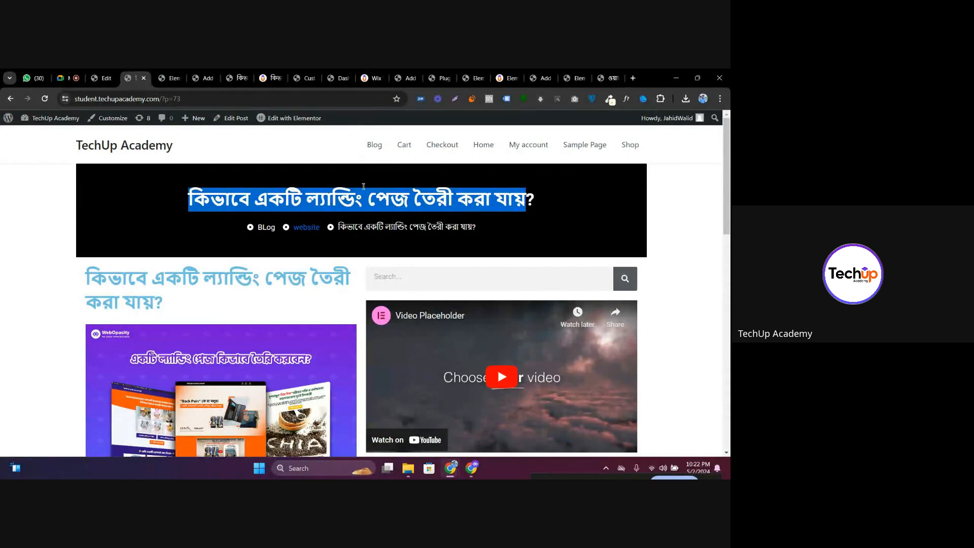
{"action": "triple_click", "coordinate": [455, 198]}
{"action": "left_click", "coordinate": [171, 77]}
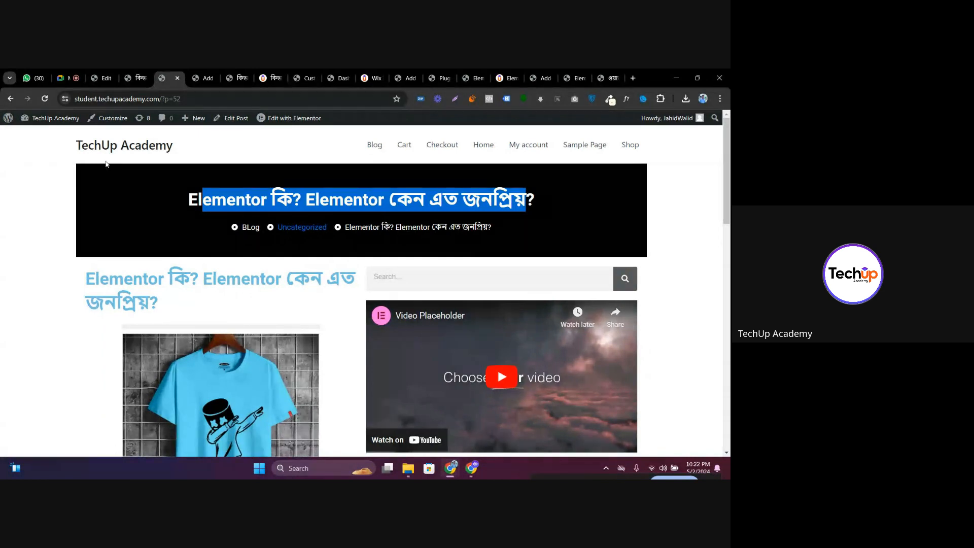
Set the template's black banner container to Boxed content width at 1600 px and return to the published landing page post
{"action": "left_click", "coordinate": [105, 78]}
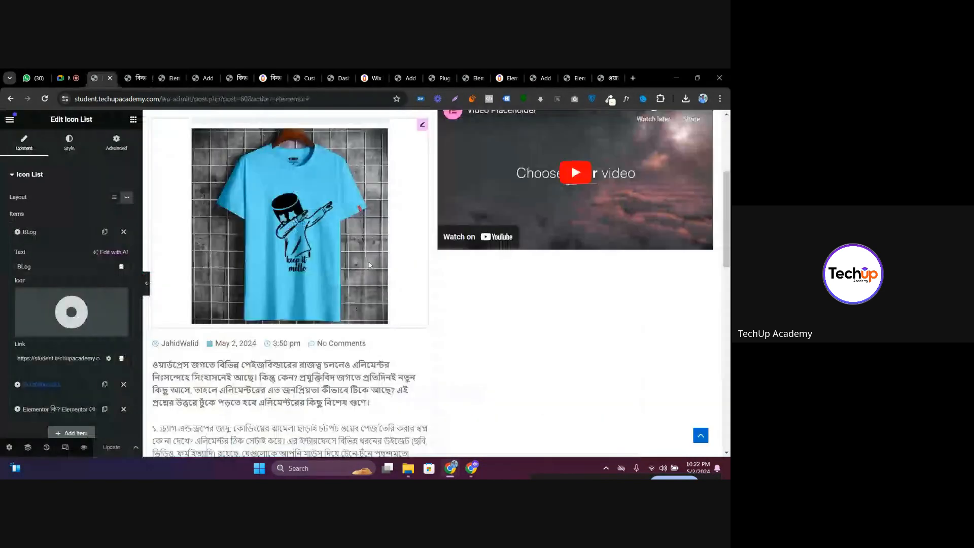
{"action": "scroll", "coordinate": [369, 262], "scroll_direction": "up", "scroll_amount": 1}
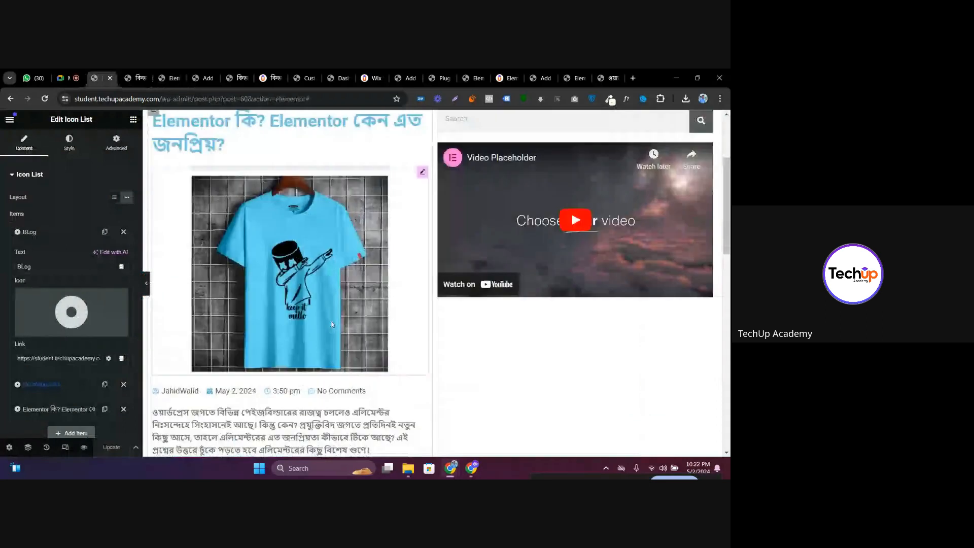
{"action": "scroll", "coordinate": [332, 324], "scroll_direction": "up", "scroll_amount": 3}
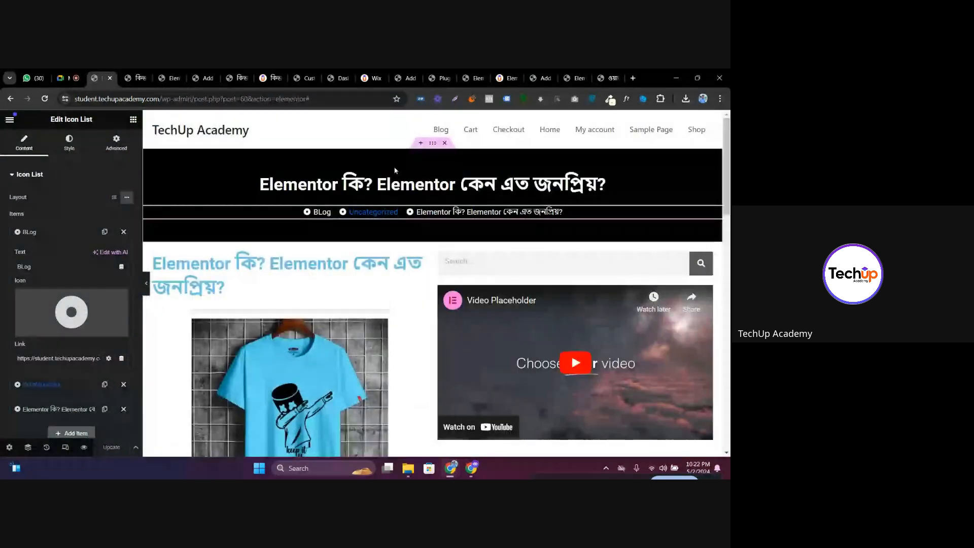
{"action": "left_click", "coordinate": [433, 144]}
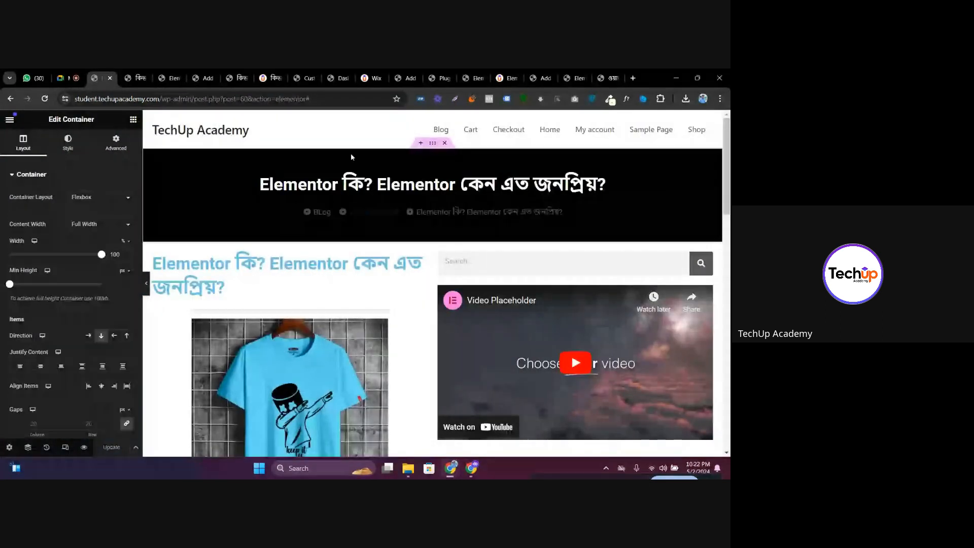
{"action": "left_click", "coordinate": [96, 226]}
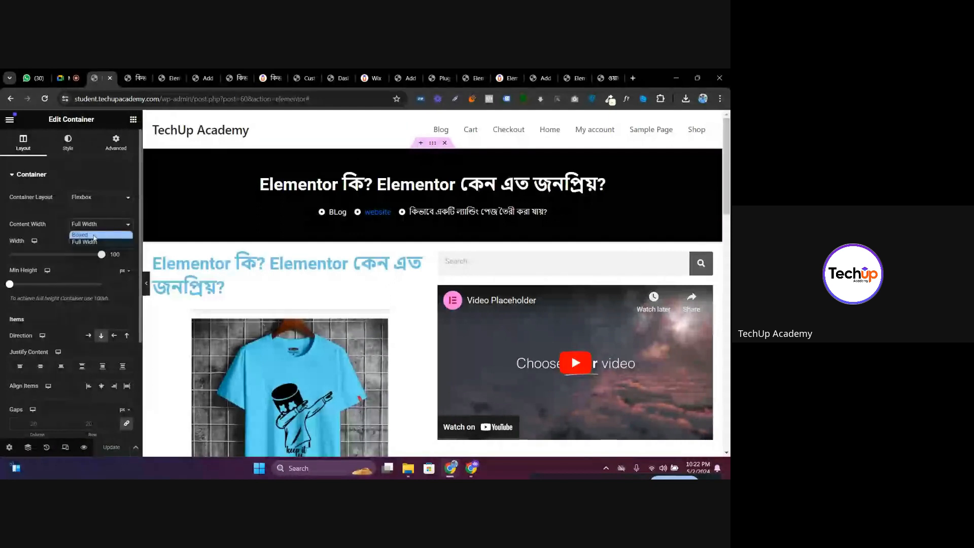
{"action": "left_click", "coordinate": [93, 241]}
{"action": "left_click", "coordinate": [96, 224]}
{"action": "left_click", "coordinate": [88, 233]}
{"action": "left_click_drag", "start_coordinate": [63, 255], "coordinate": [114, 259]}
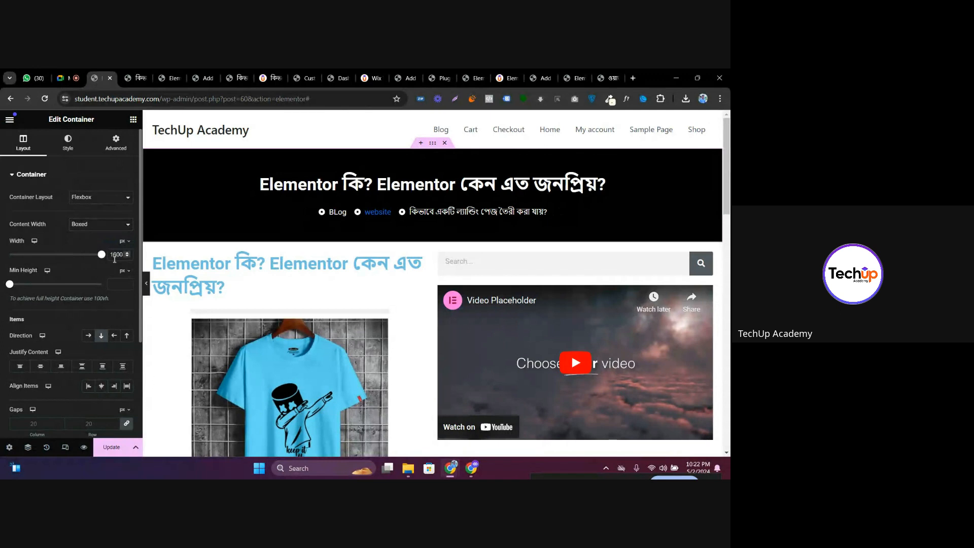
{"action": "left_click", "coordinate": [145, 78]}
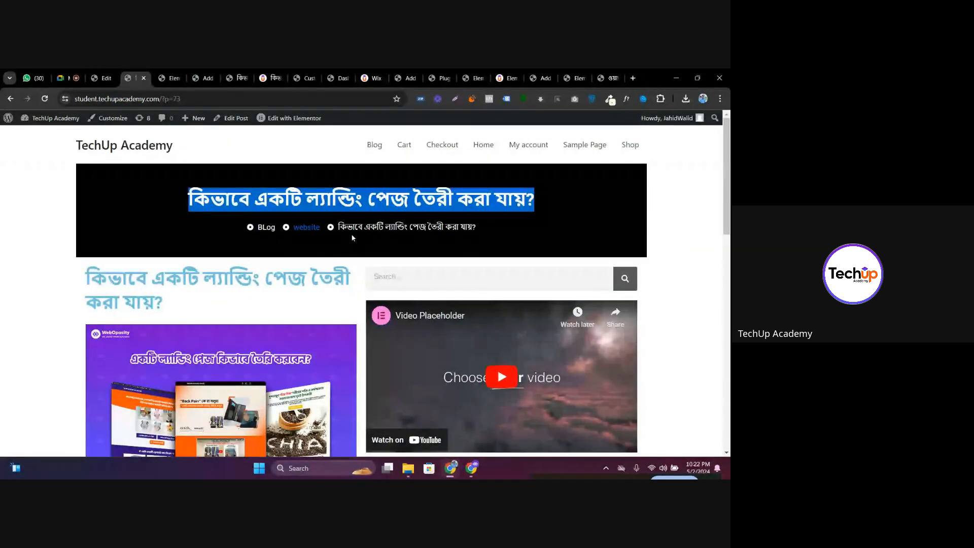
View the published landing page post's content and sidebar, and compare them with the template's content area in the editor
{"action": "scroll", "coordinate": [483, 288], "scroll_direction": "down", "scroll_amount": 2}
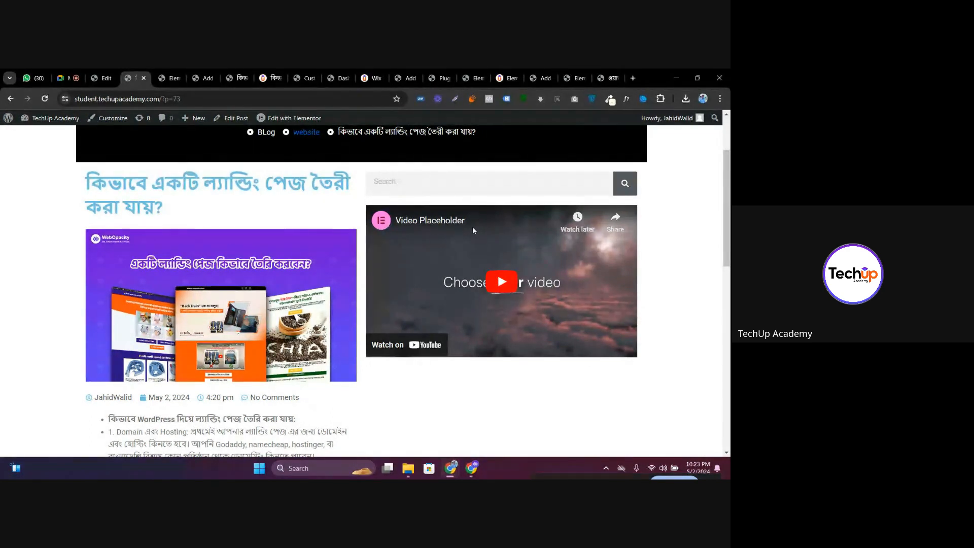
{"action": "left_click", "coordinate": [100, 79]}
{"action": "scroll", "coordinate": [535, 279], "scroll_direction": "down", "scroll_amount": 3}
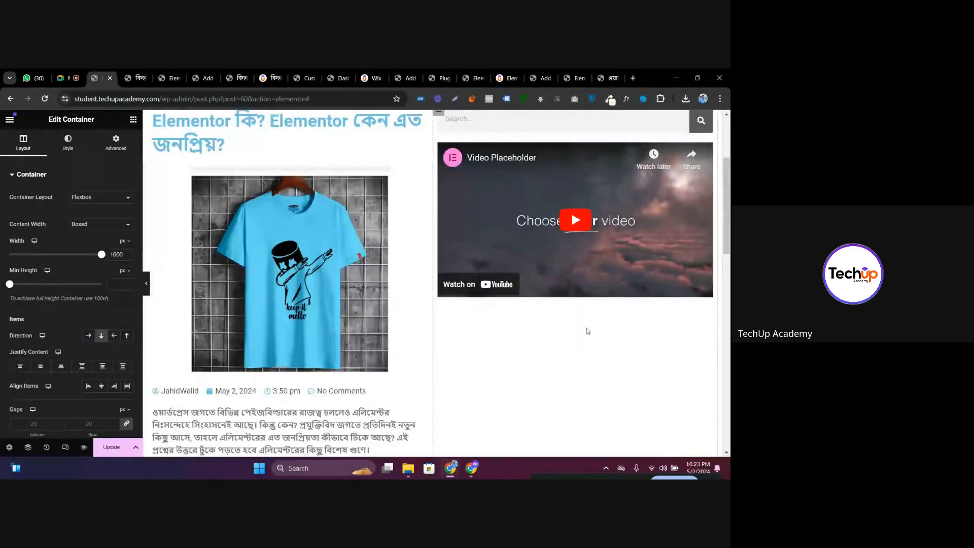
{"action": "scroll", "coordinate": [485, 335], "scroll_direction": "down", "scroll_amount": 5}
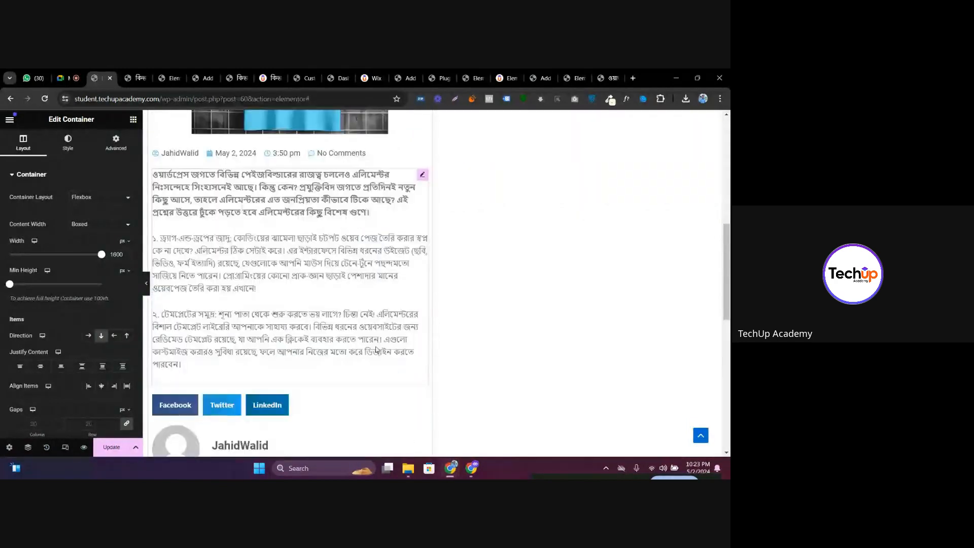
{"action": "scroll", "coordinate": [321, 403], "scroll_direction": "up", "scroll_amount": 6}
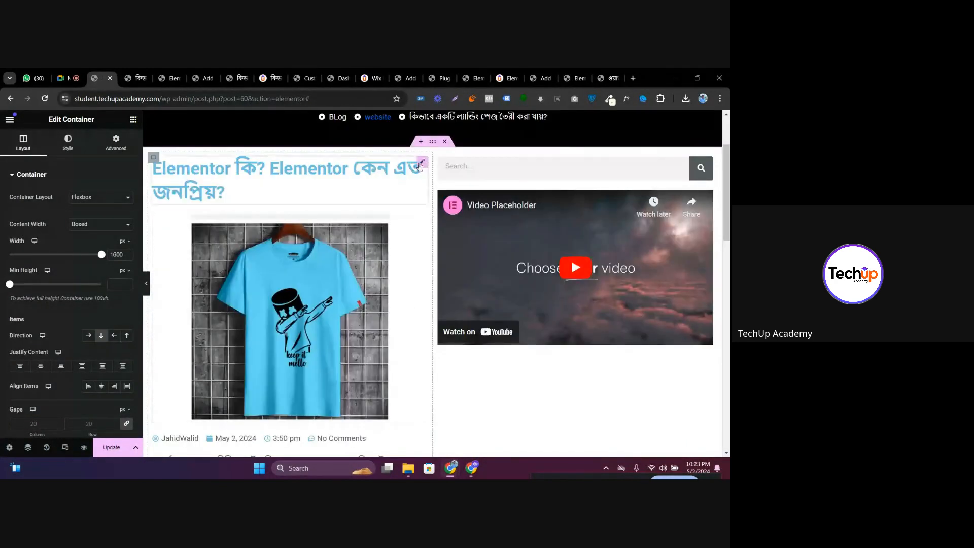
Examine the content settings of the template's Post Title, Video and Search Form widgets
{"action": "left_click", "coordinate": [421, 163]}
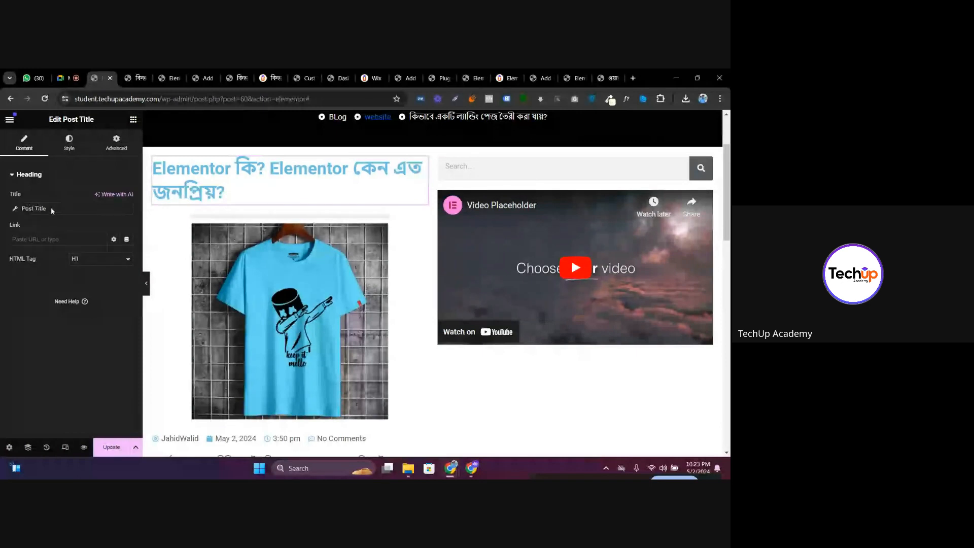
{"action": "left_click", "coordinate": [707, 199]}
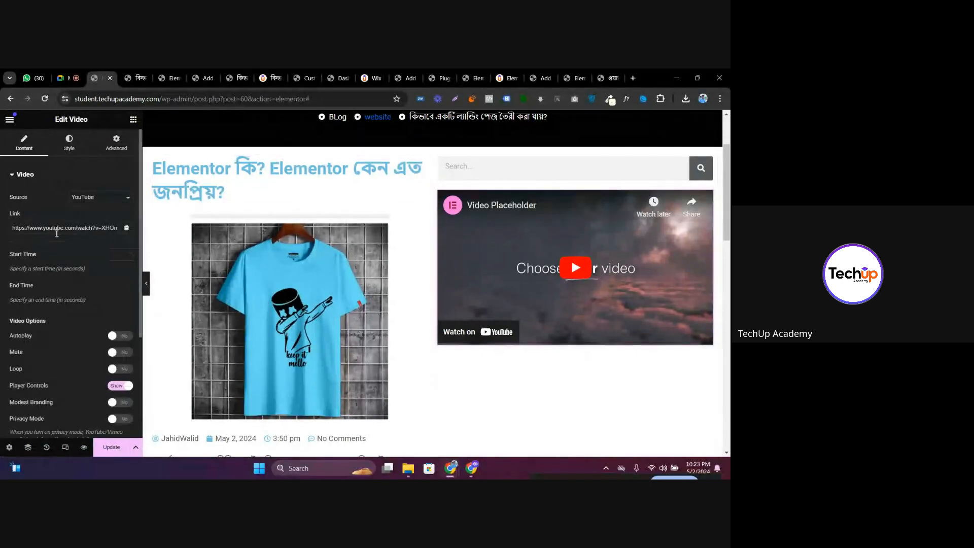
{"action": "left_click", "coordinate": [701, 167]}
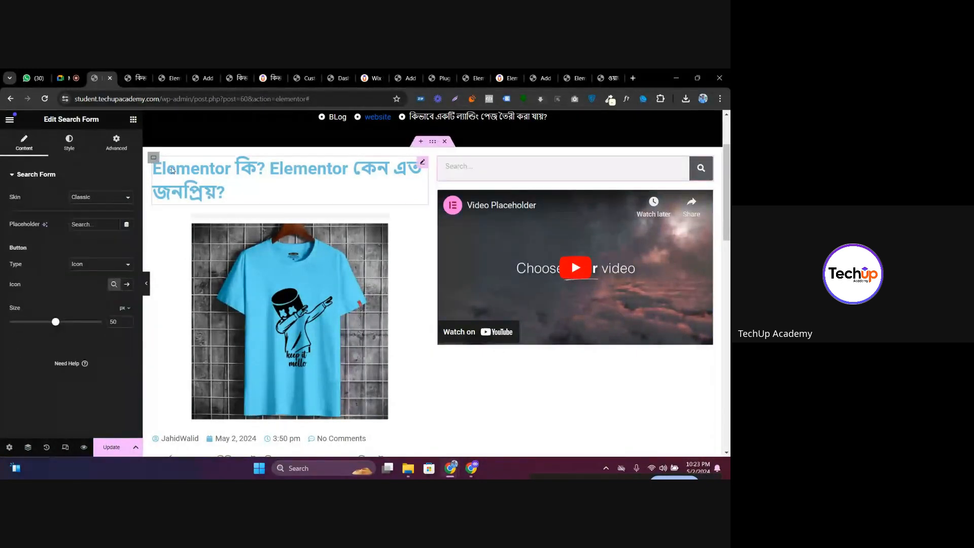
{"action": "left_click", "coordinate": [422, 161]}
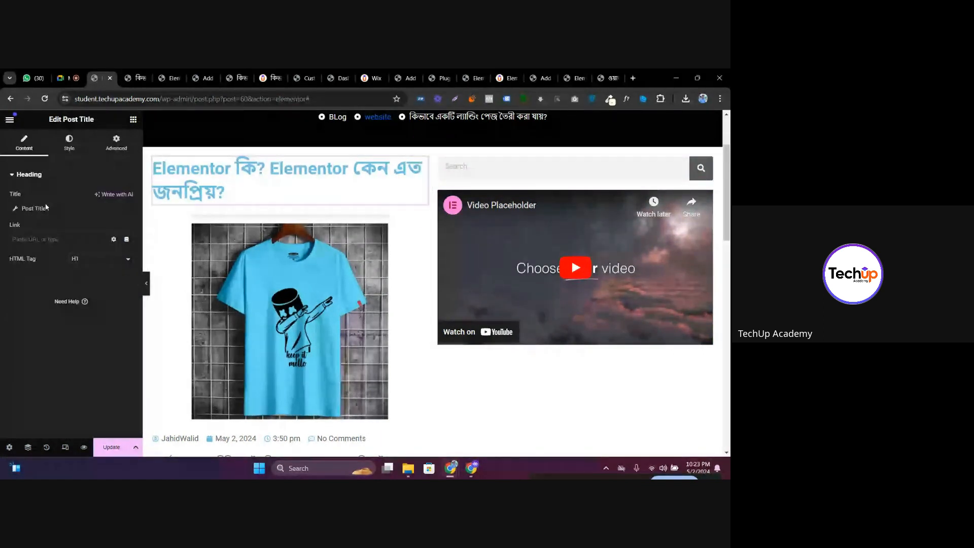
{"action": "left_click", "coordinate": [63, 74]}
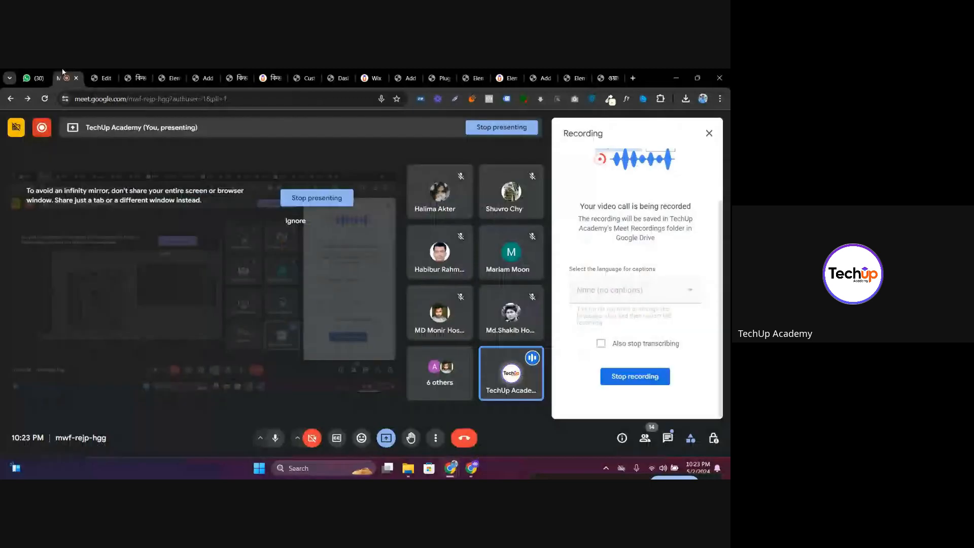
{"action": "left_click", "coordinate": [107, 74]}
Inspect the dynamic sources of the template's Featured Image widget and the banner's Post Title widget
{"action": "scroll", "coordinate": [353, 262], "scroll_direction": "up", "scroll_amount": 2}
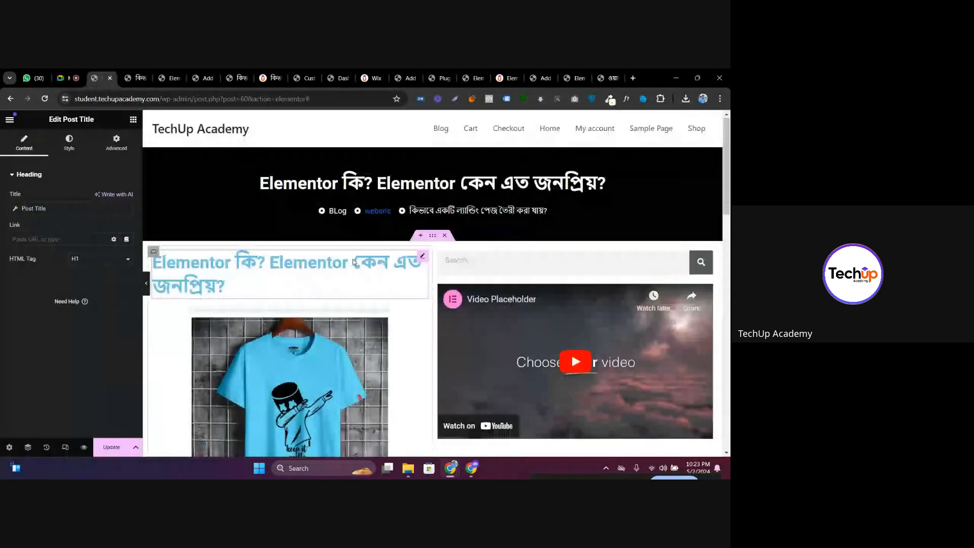
{"action": "scroll", "coordinate": [353, 262], "scroll_direction": "down", "scroll_amount": 2}
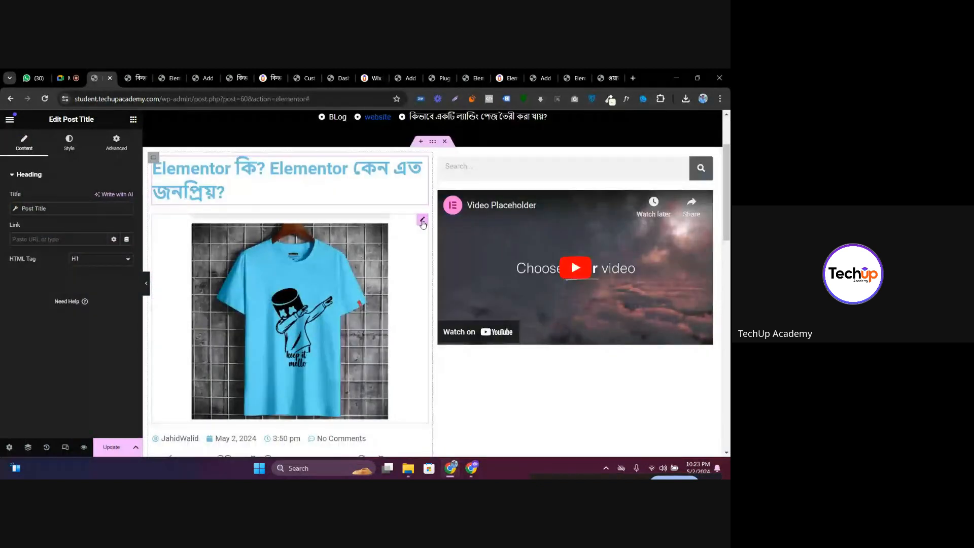
{"action": "left_click", "coordinate": [423, 221]}
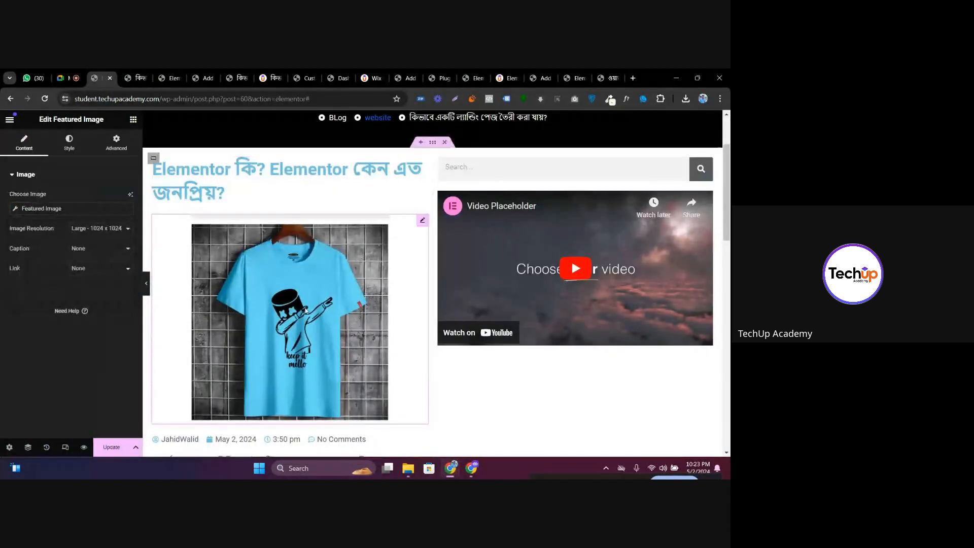
{"action": "scroll", "coordinate": [306, 310], "scroll_direction": "up", "scroll_amount": 2}
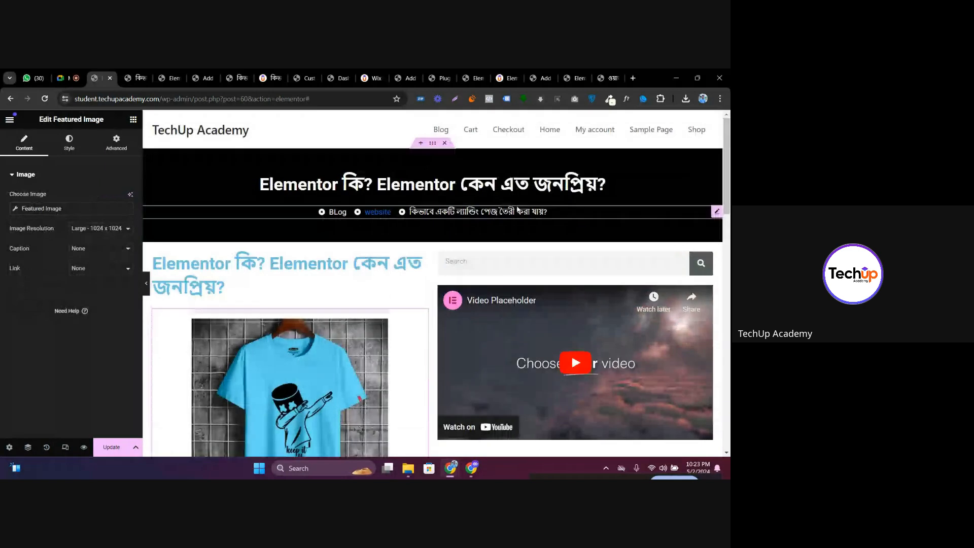
{"action": "left_click", "coordinate": [508, 190]}
{"action": "left_click", "coordinate": [24, 143]}
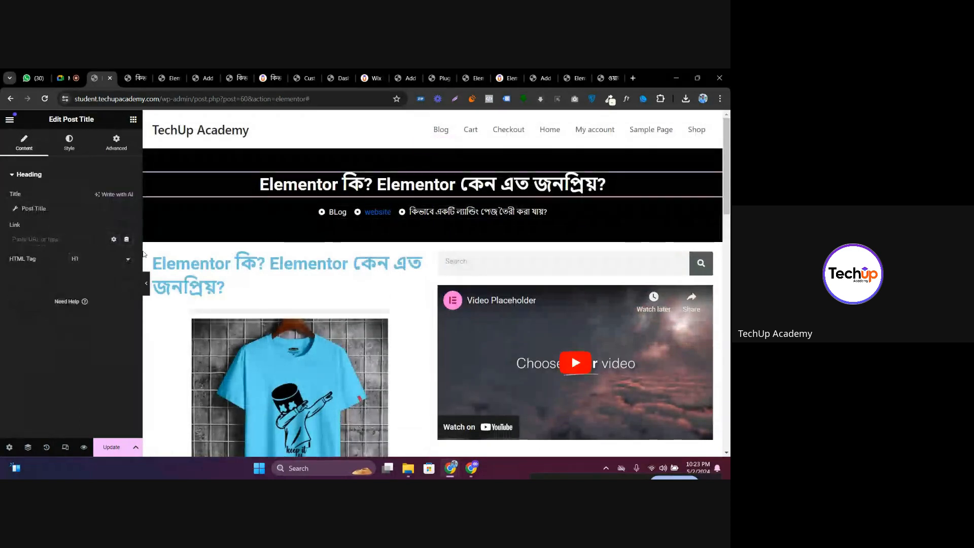
Check the dynamic tags offered for the sidebar Video widget's link, and collapse its Video settings
{"action": "scroll", "coordinate": [387, 276], "scroll_direction": "down", "scroll_amount": 4}
{"action": "scroll", "coordinate": [628, 191], "scroll_direction": "up", "scroll_amount": 2}
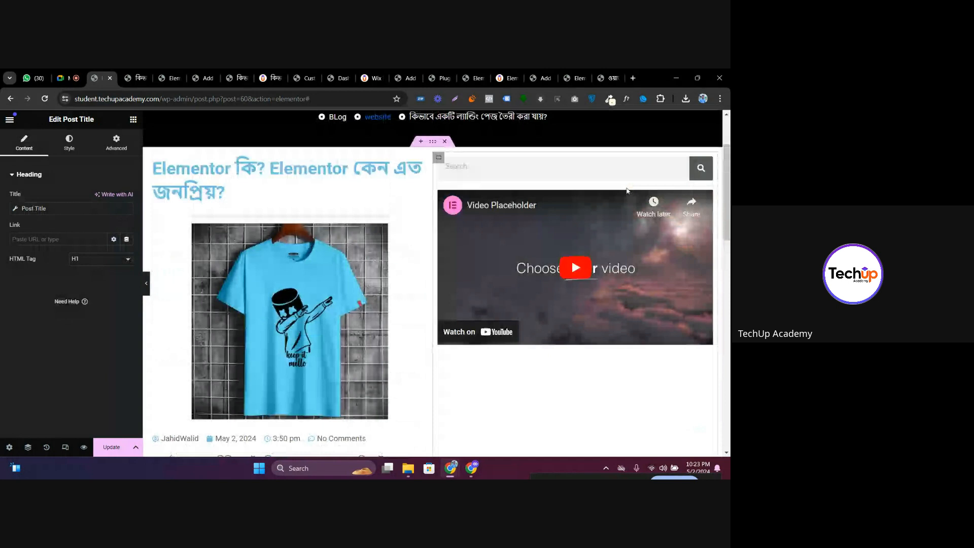
{"action": "left_click", "coordinate": [627, 192]}
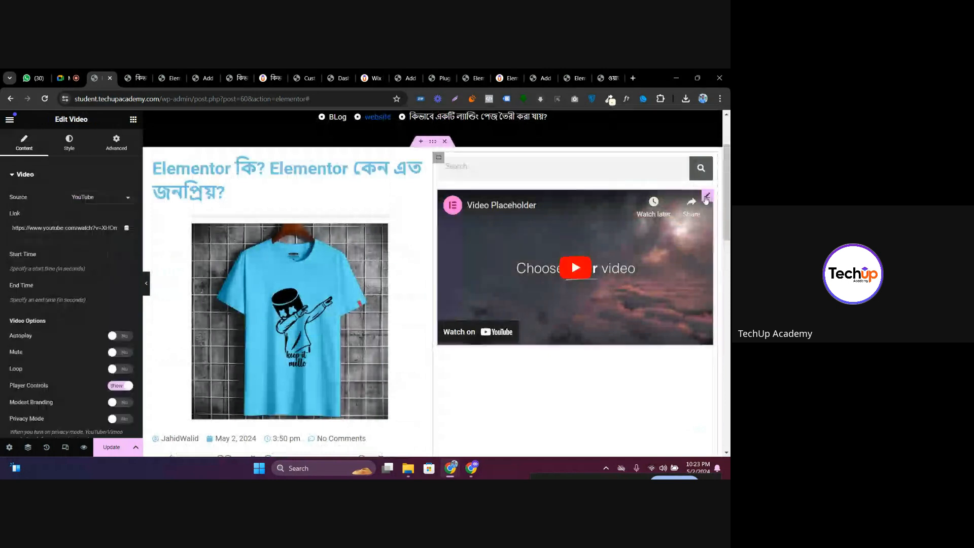
{"action": "left_click", "coordinate": [126, 228]}
{"action": "scroll", "coordinate": [74, 291], "scroll_direction": "down", "scroll_amount": 3}
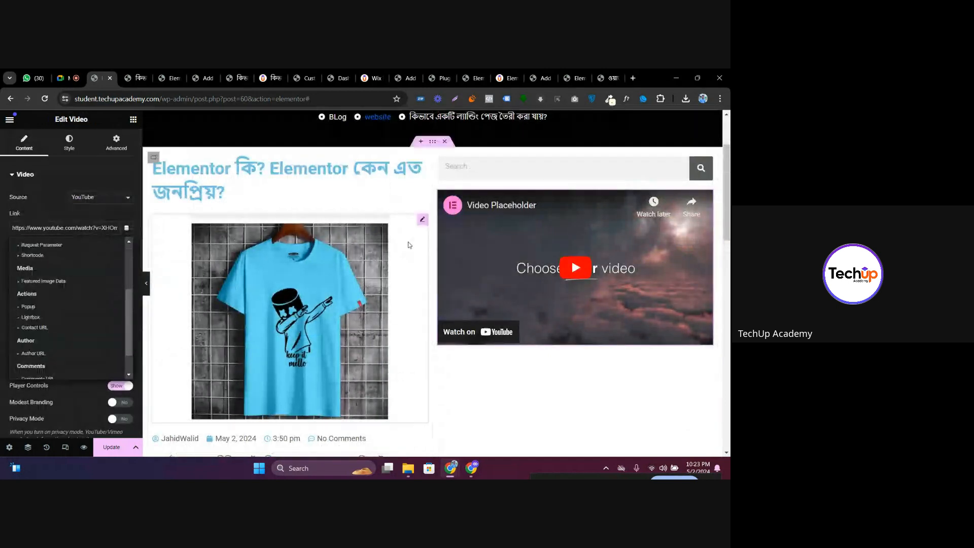
{"action": "left_click", "coordinate": [71, 174]}
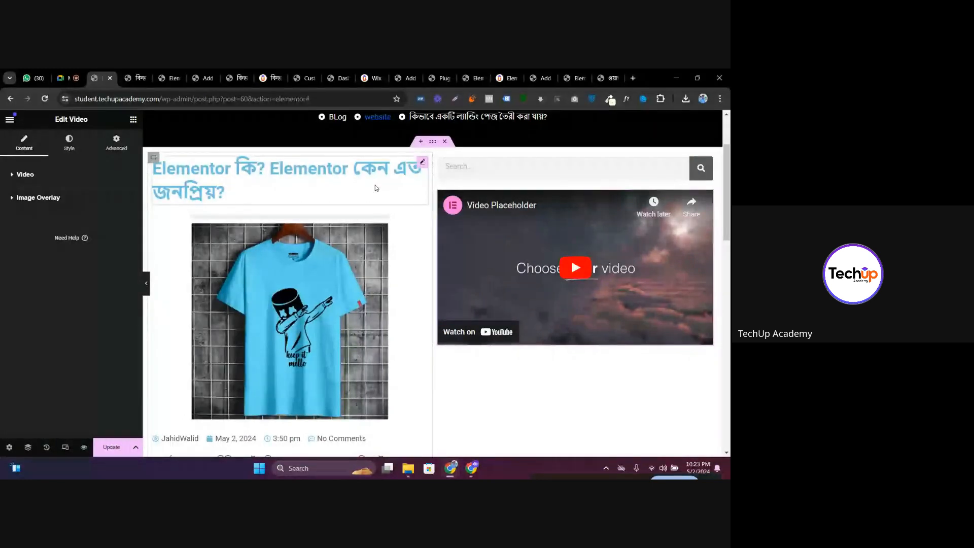
Review the template layout, view the Related Post sidebar on the techupacademy.com reference post, and return to the template's widget list
{"action": "scroll", "coordinate": [376, 186], "scroll_direction": "up", "scroll_amount": 2}
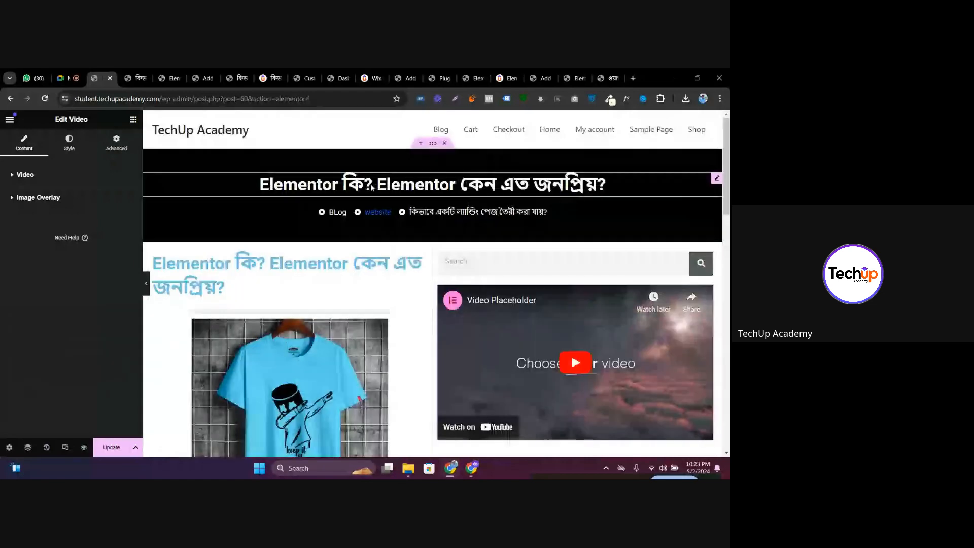
{"action": "scroll", "coordinate": [372, 188], "scroll_direction": "down", "scroll_amount": 10}
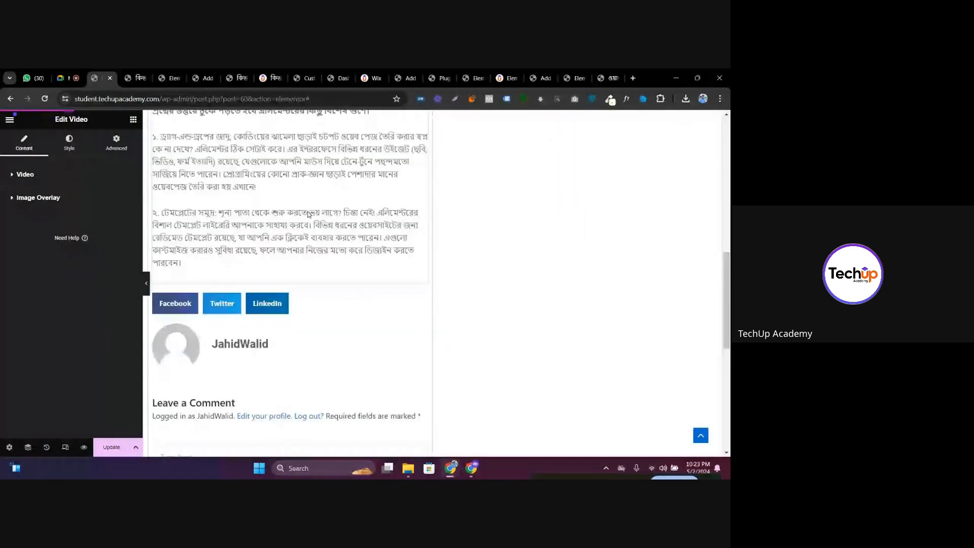
{"action": "scroll", "coordinate": [308, 214], "scroll_direction": "up", "scroll_amount": 4}
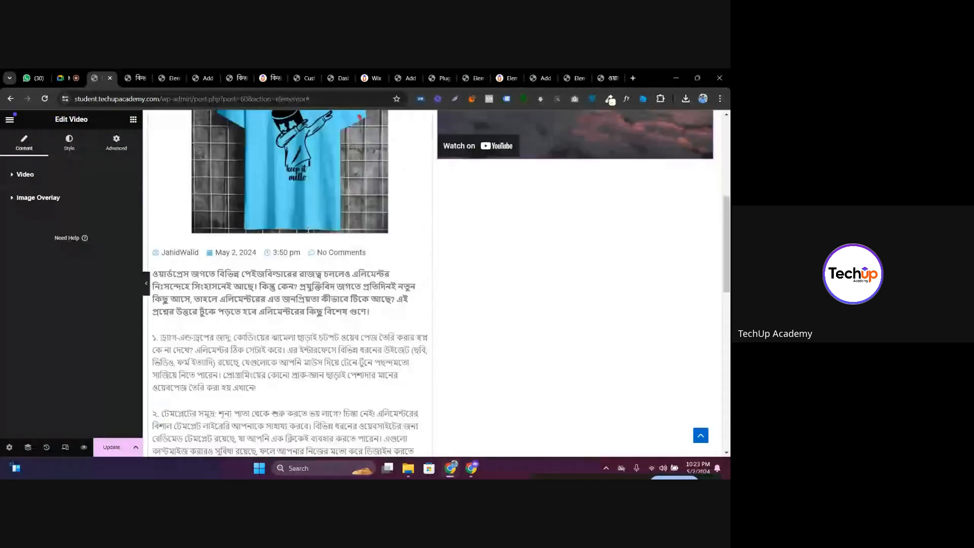
{"action": "scroll", "coordinate": [308, 230], "scroll_direction": "up", "scroll_amount": 6}
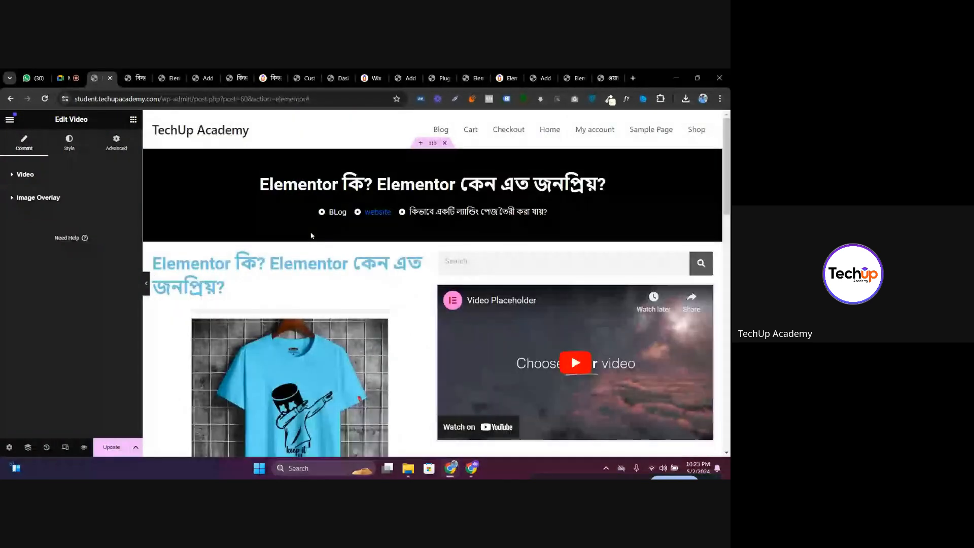
{"action": "left_click", "coordinate": [136, 78]}
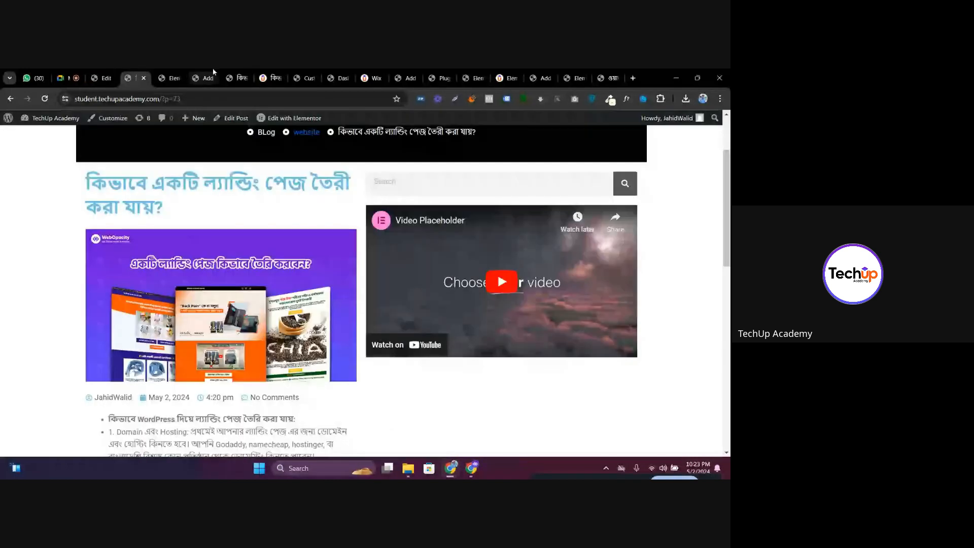
{"action": "left_click", "coordinate": [267, 78]}
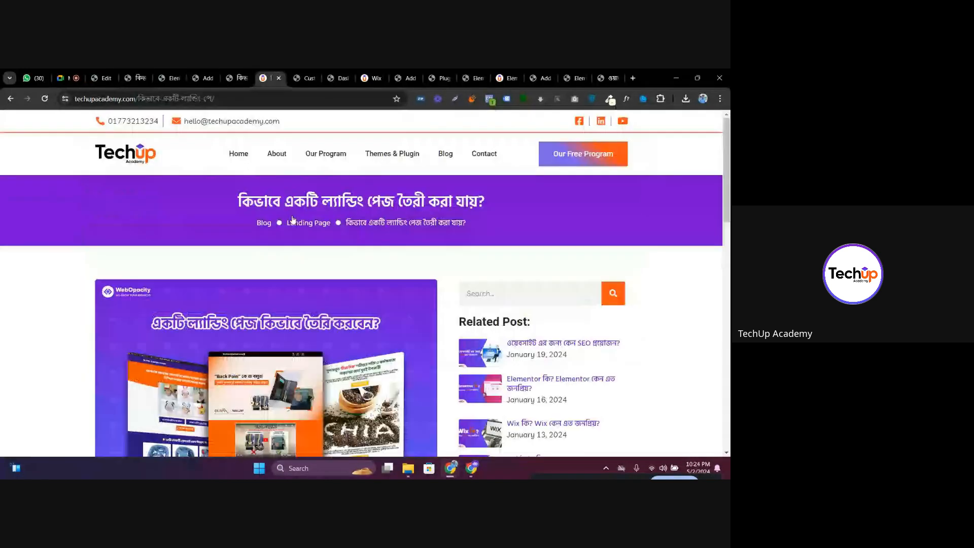
{"action": "scroll", "coordinate": [293, 220], "scroll_direction": "down", "scroll_amount": 2}
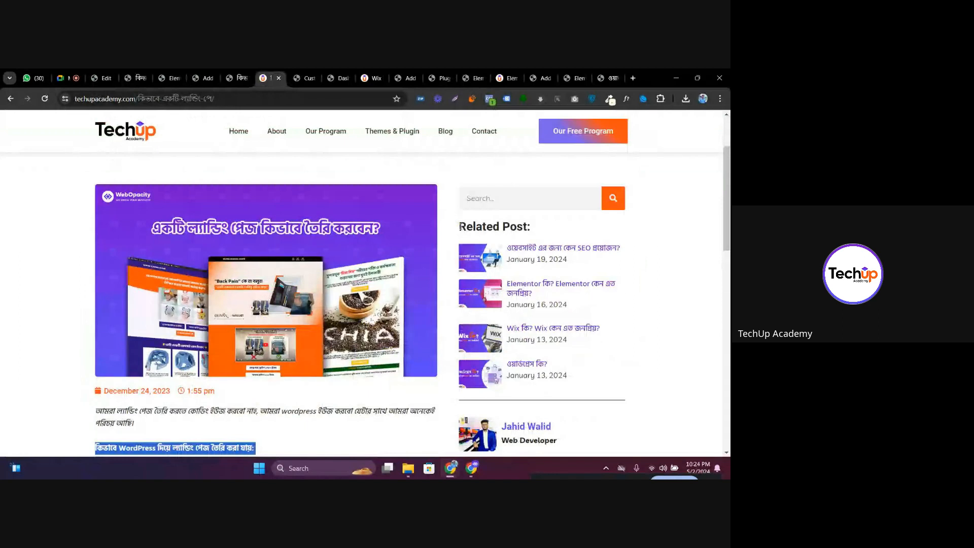
{"action": "left_click", "coordinate": [101, 78]}
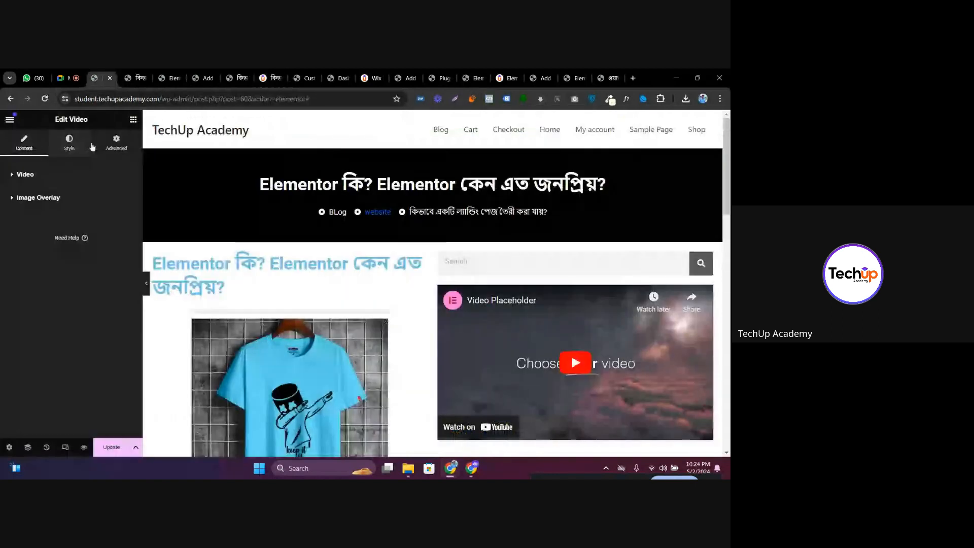
{"action": "left_click", "coordinate": [133, 119]}
{"action": "type", "text": "re"}
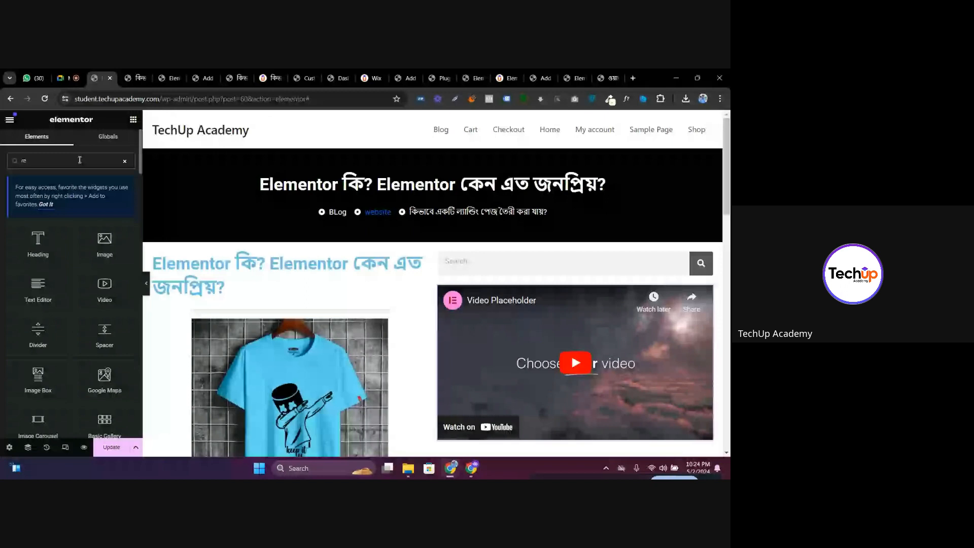
{"action": "type", "text": "la"}
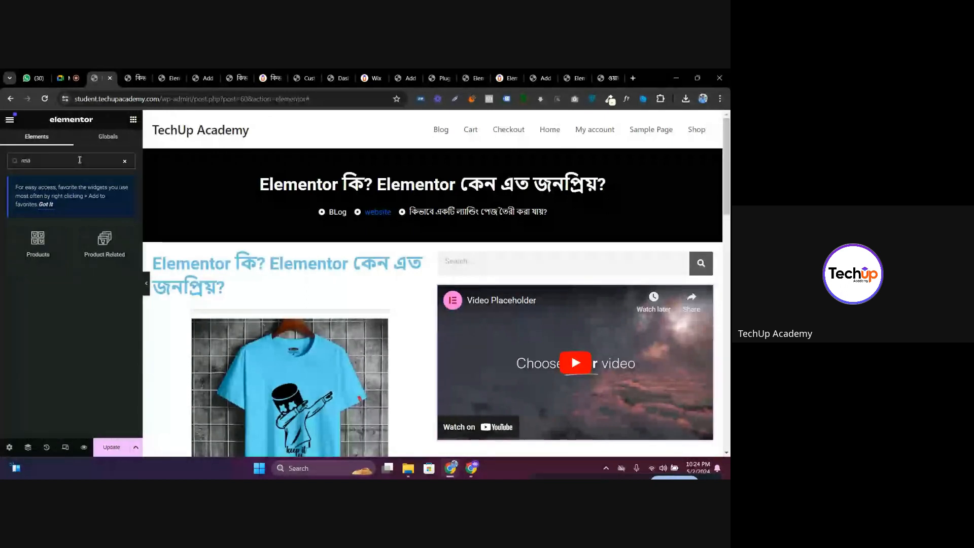
{"action": "key", "text": "BackSpace"}
{"action": "key", "text": "BackSpace"}
{"action": "key", "text": "BackSpace"}
{"action": "key", "text": "BackSpace"}
Search the widgets for "post" and add a Posts widget between the sidebar's search form and video
{"action": "type", "text": "post"}
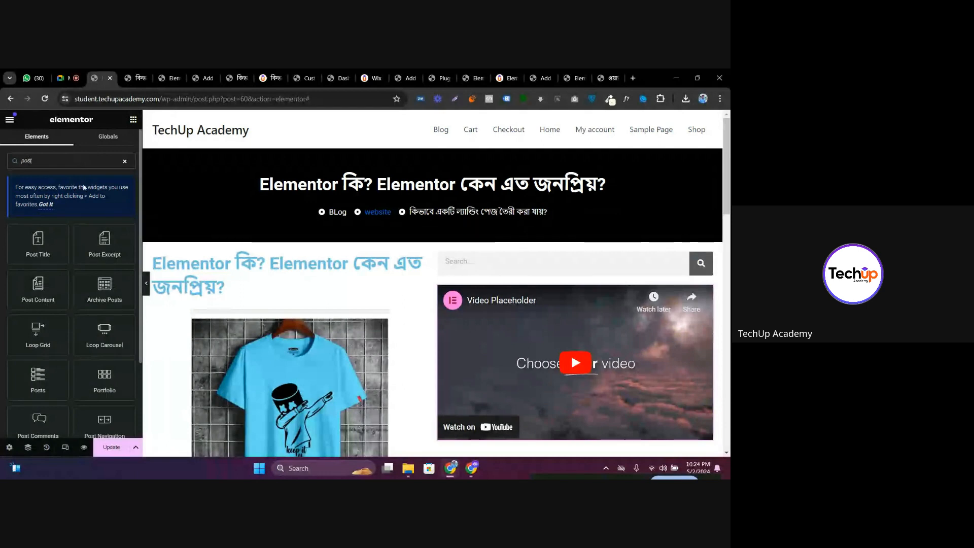
{"action": "scroll", "coordinate": [93, 248], "scroll_direction": "down", "scroll_amount": 2}
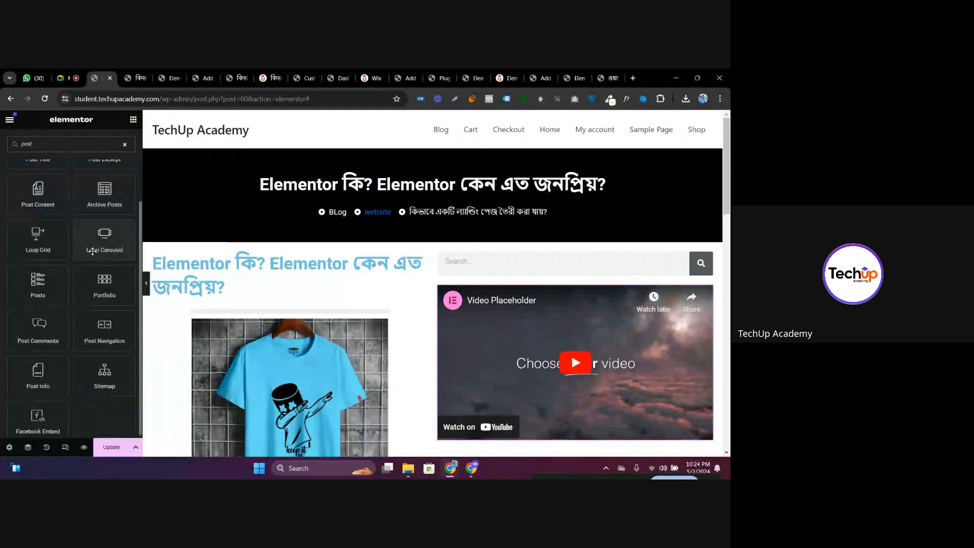
{"action": "scroll", "coordinate": [93, 251], "scroll_direction": "down", "scroll_amount": 1}
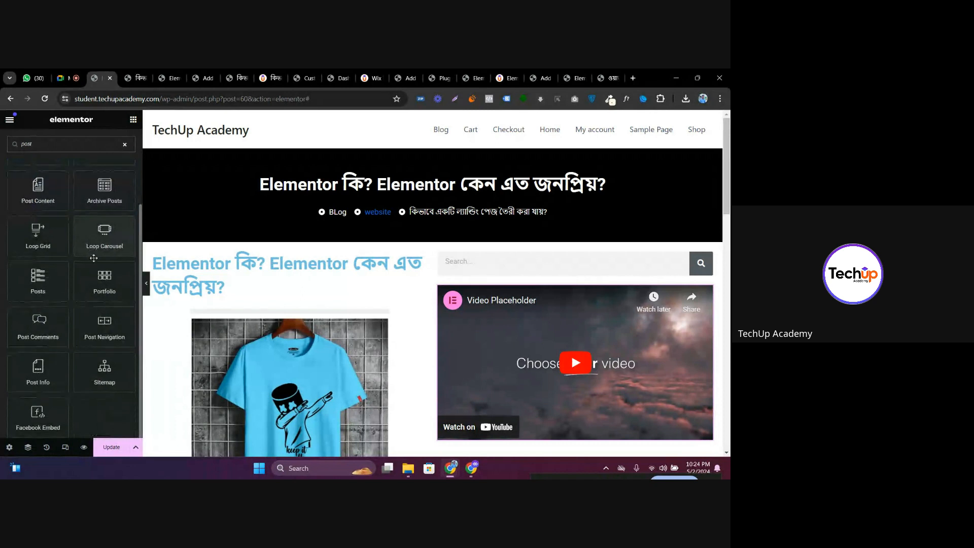
{"action": "scroll", "coordinate": [94, 258], "scroll_direction": "up", "scroll_amount": 3}
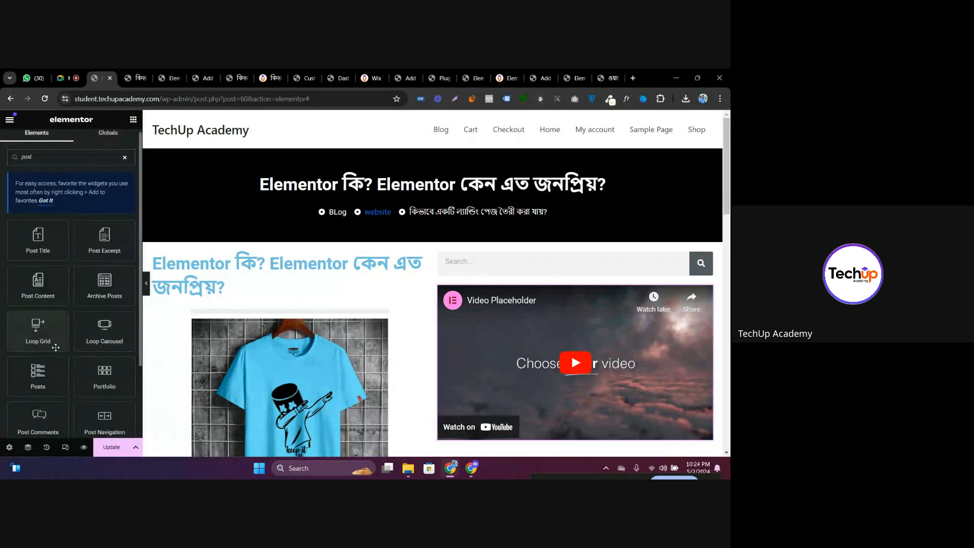
{"action": "scroll", "coordinate": [36, 385], "scroll_direction": "down", "scroll_amount": 2}
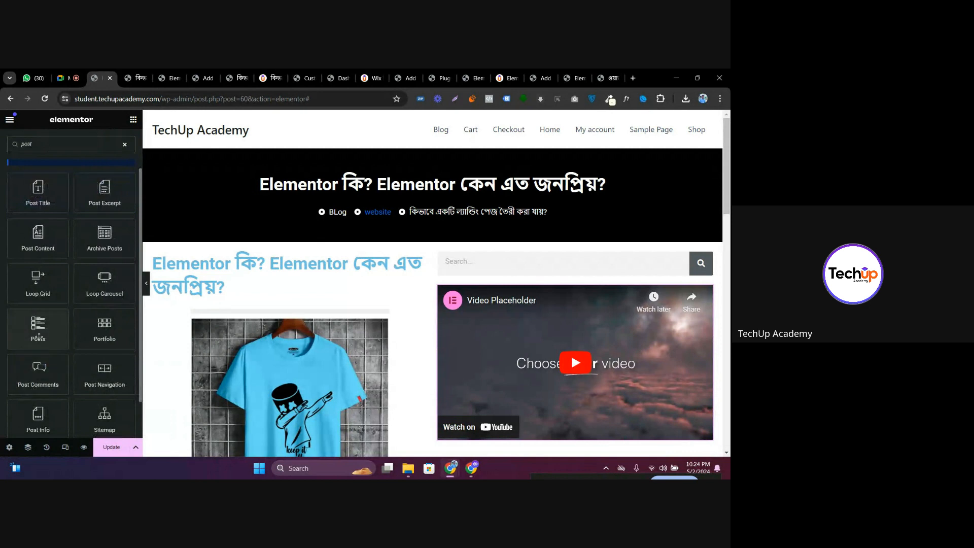
{"action": "left_click_drag", "start_coordinate": [38, 336], "coordinate": [520, 287]}
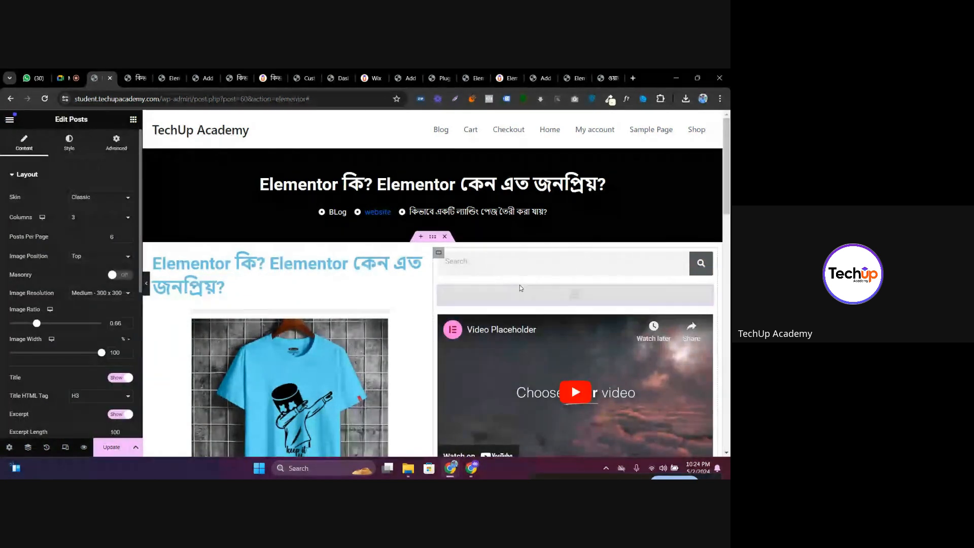
Try the Cards skin on the sidebar Posts widget, review its layout options, and set the skin back to Classic
{"action": "left_click", "coordinate": [84, 198]}
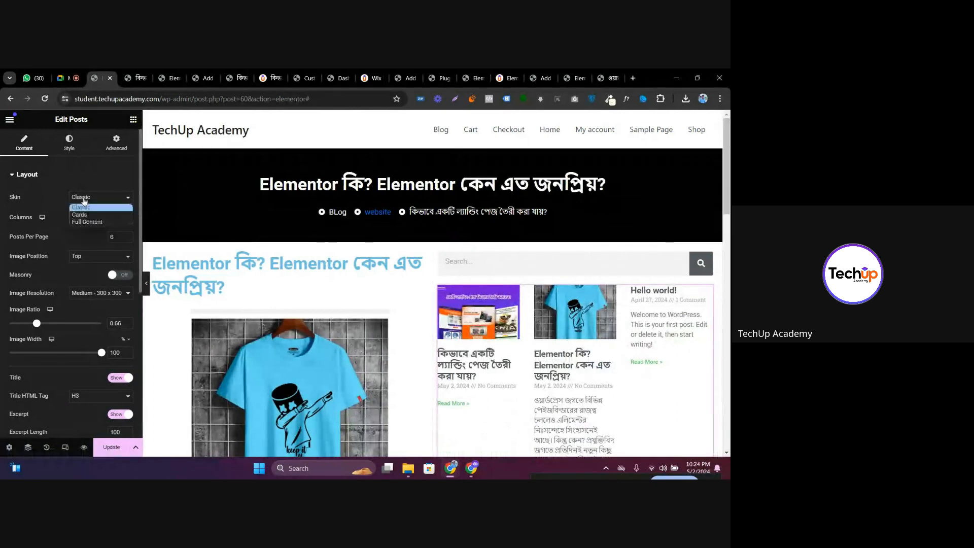
{"action": "left_click", "coordinate": [85, 215]}
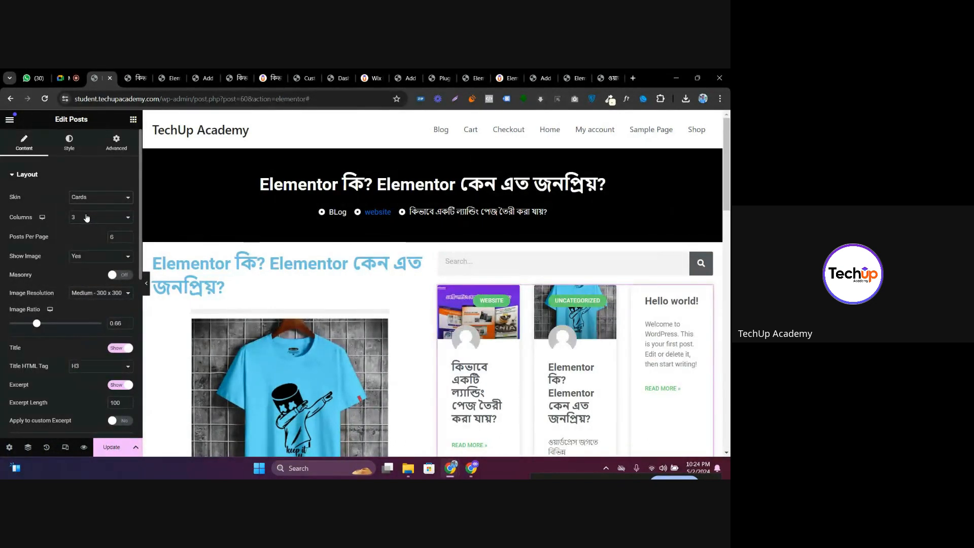
{"action": "scroll", "coordinate": [85, 217], "scroll_direction": "down", "scroll_amount": 2}
{"action": "scroll", "coordinate": [87, 217], "scroll_direction": "down", "scroll_amount": 2}
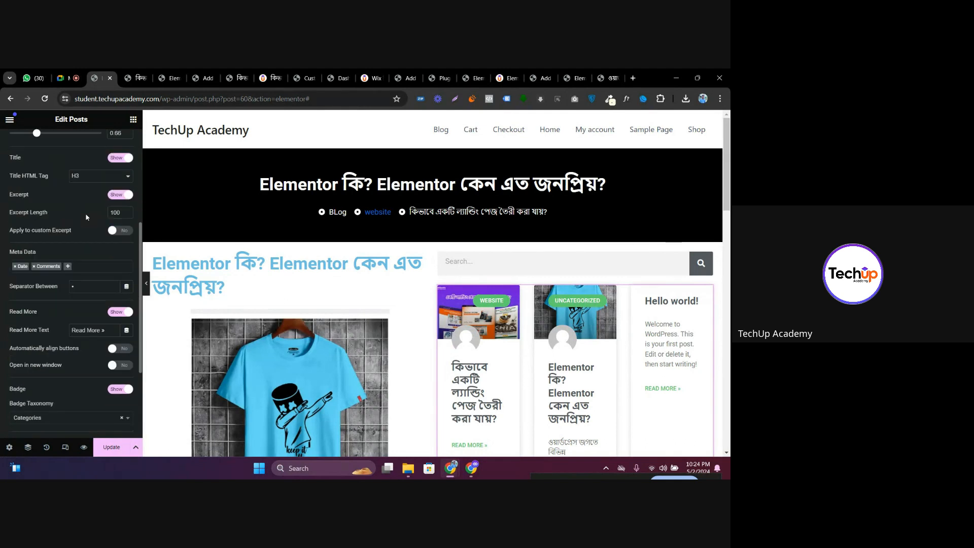
{"action": "scroll", "coordinate": [87, 217], "scroll_direction": "down", "scroll_amount": 3}
{"action": "scroll", "coordinate": [85, 215], "scroll_direction": "up", "scroll_amount": 7}
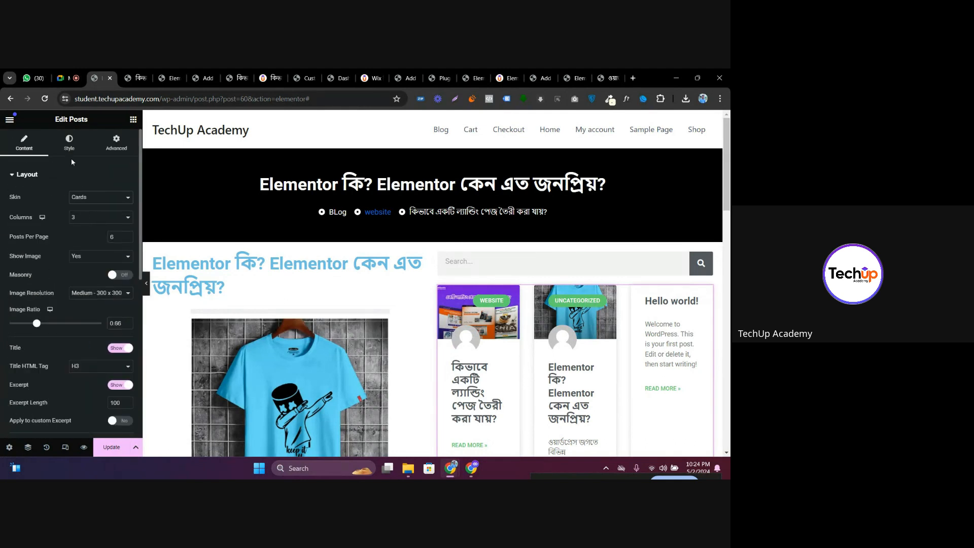
{"action": "left_click", "coordinate": [85, 216]}
{"action": "left_click", "coordinate": [86, 217]}
{"action": "left_click", "coordinate": [86, 216]}
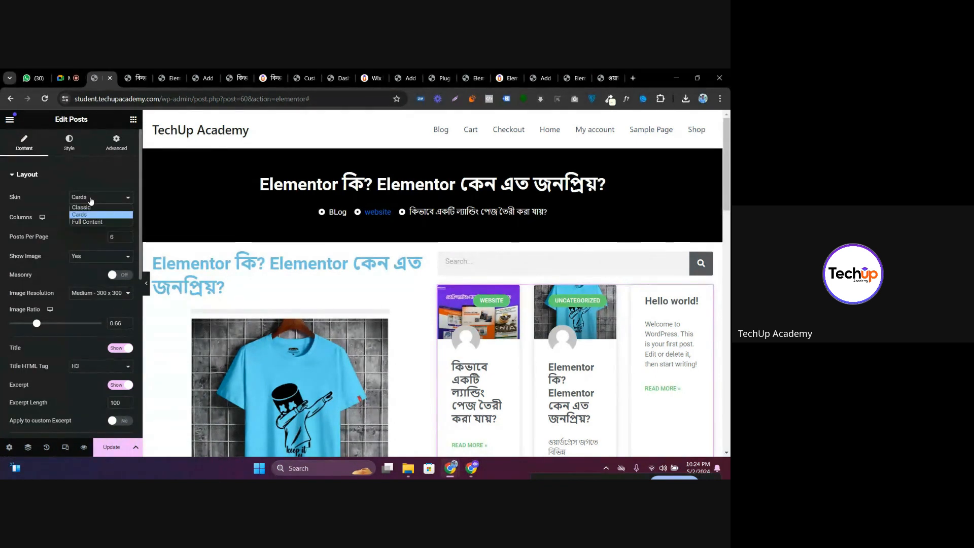
{"action": "left_click", "coordinate": [89, 207]}
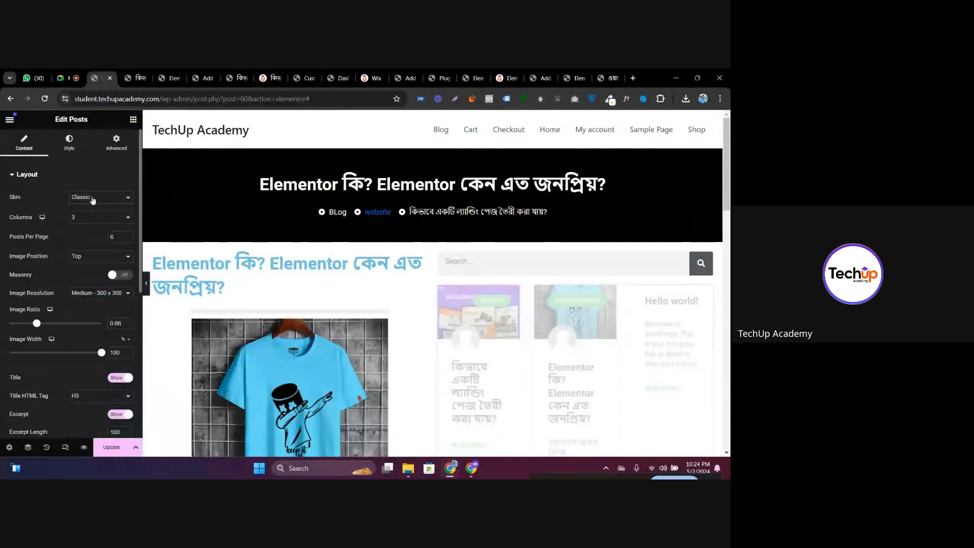
Delete the sidebar's Posts widget, search the widgets for "post", and add a new Posts widget between the search form and the video
{"action": "right_click", "coordinate": [526, 351]}
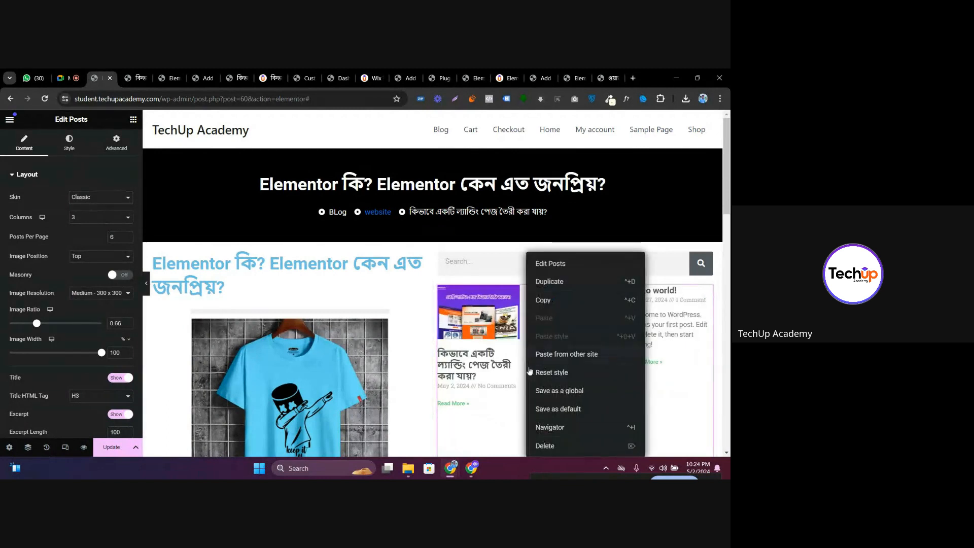
{"action": "left_click", "coordinate": [544, 446]}
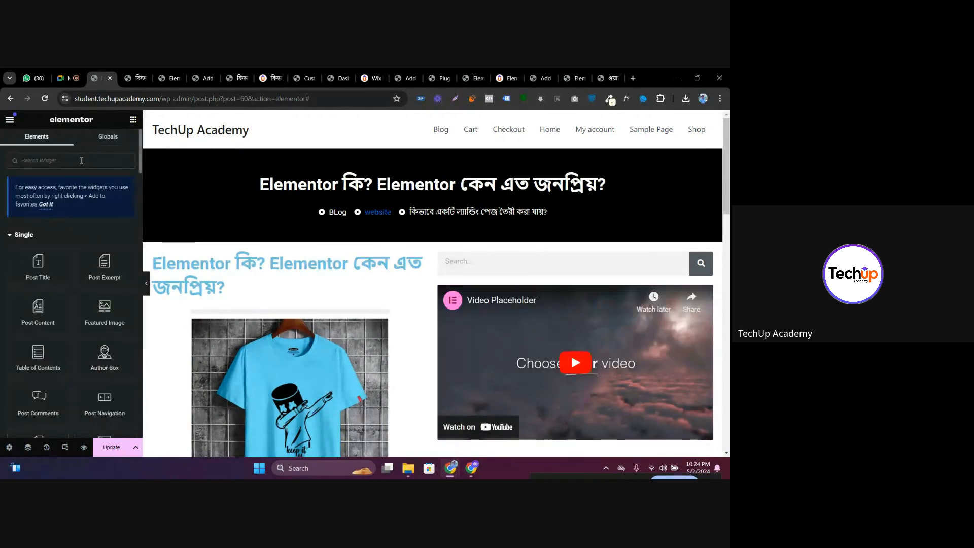
{"action": "type", "text": "e"}
{"action": "key", "text": "BackSpace"}
{"action": "type", "text": "post"}
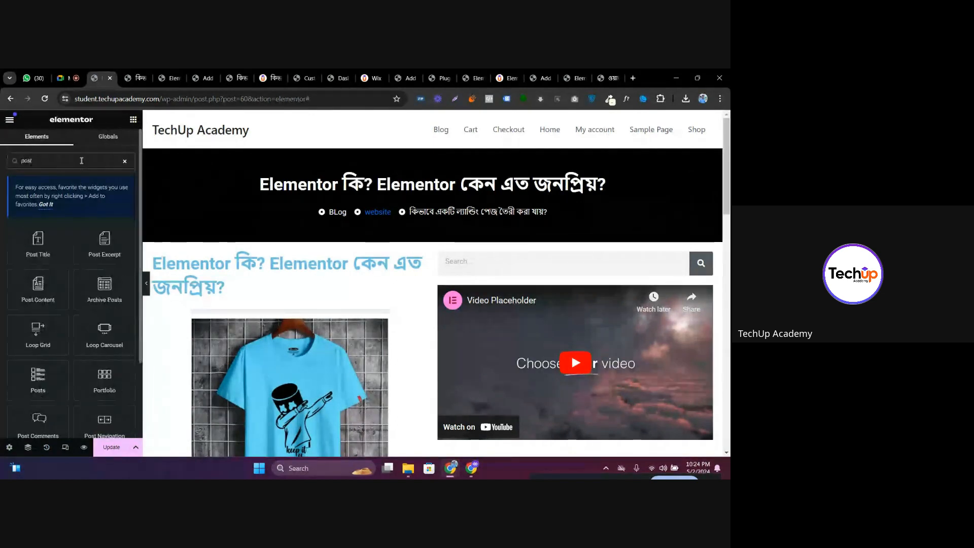
{"action": "scroll", "coordinate": [74, 284], "scroll_direction": "down", "scroll_amount": 2}
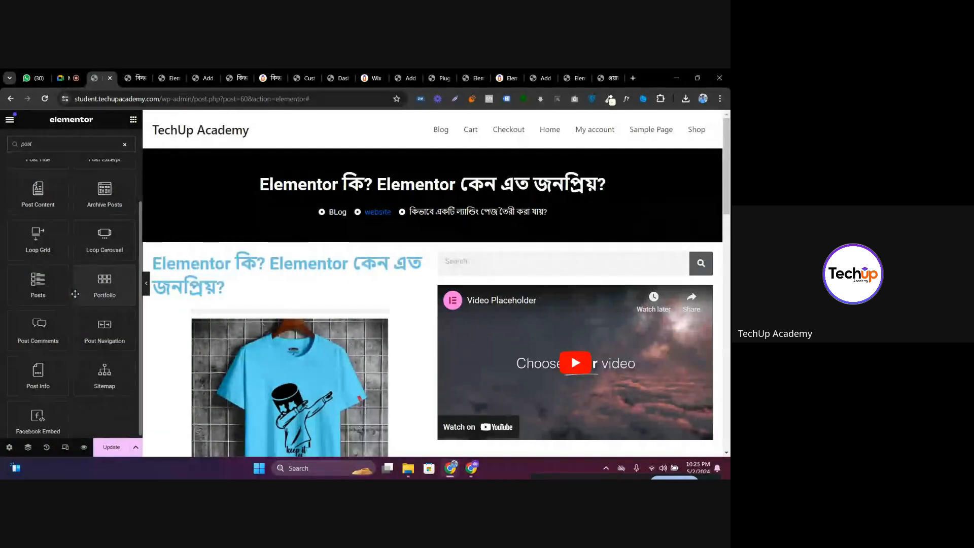
{"action": "scroll", "coordinate": [74, 293], "scroll_direction": "up", "scroll_amount": 1}
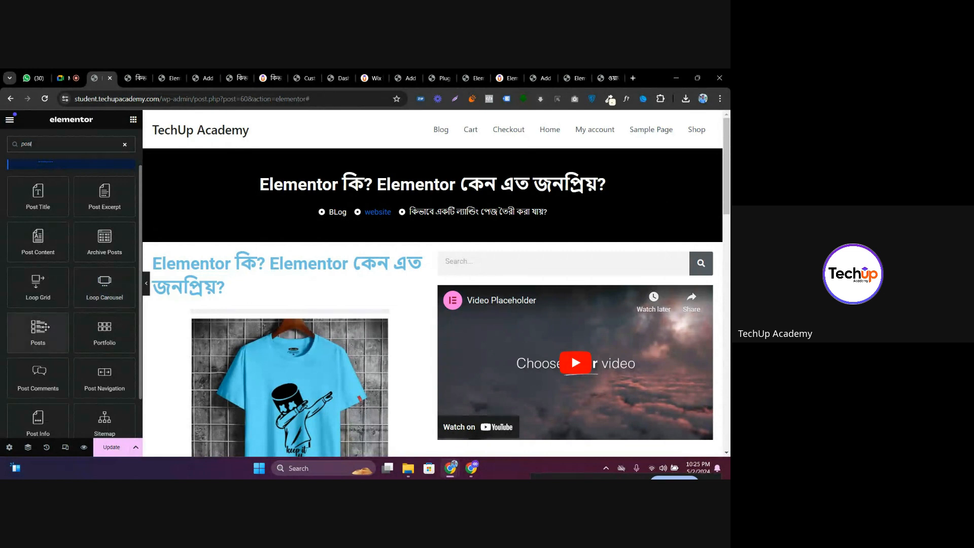
{"action": "left_click_drag", "start_coordinate": [45, 327], "coordinate": [482, 294]}
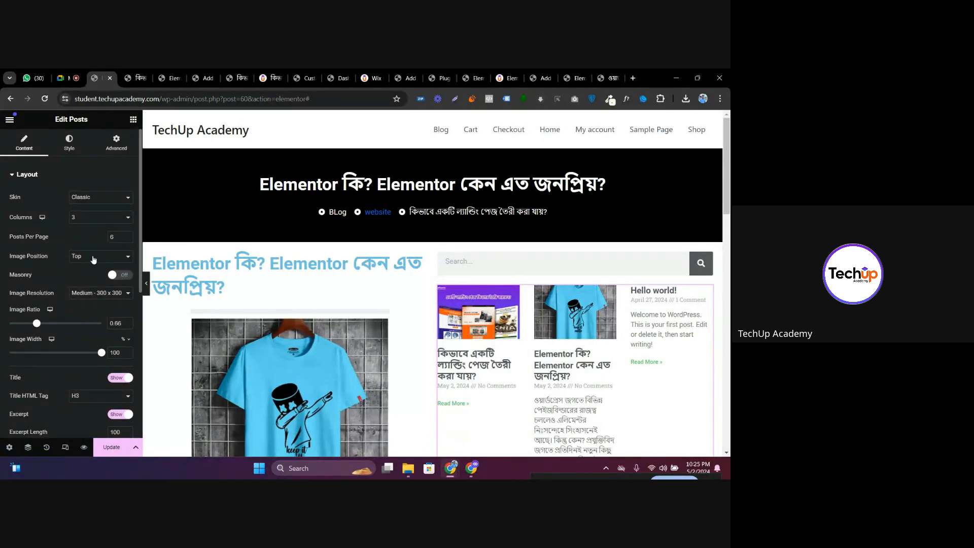
Set the Posts widget's image position to Left, trying Right as well and undoing it
{"action": "left_click", "coordinate": [94, 259]}
{"action": "left_click", "coordinate": [89, 274]}
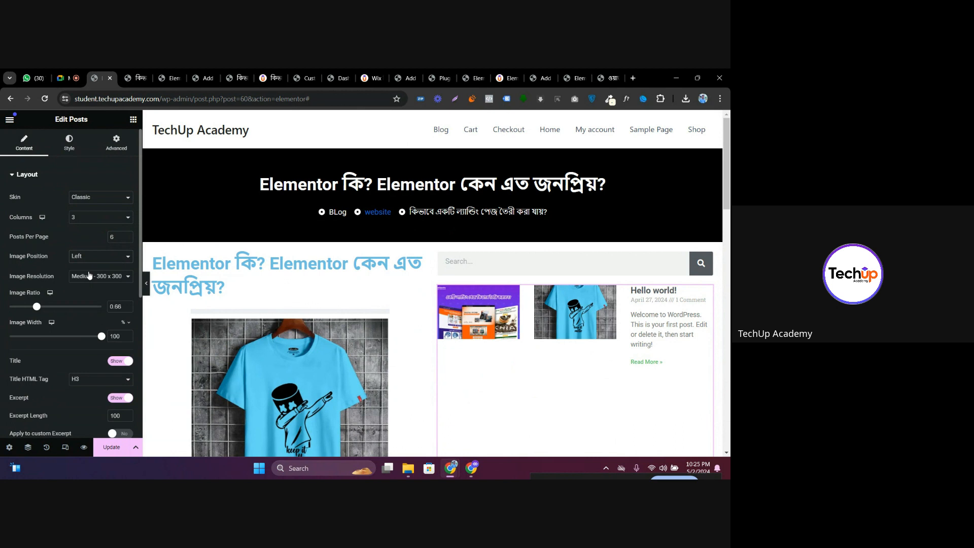
{"action": "left_click", "coordinate": [94, 260]}
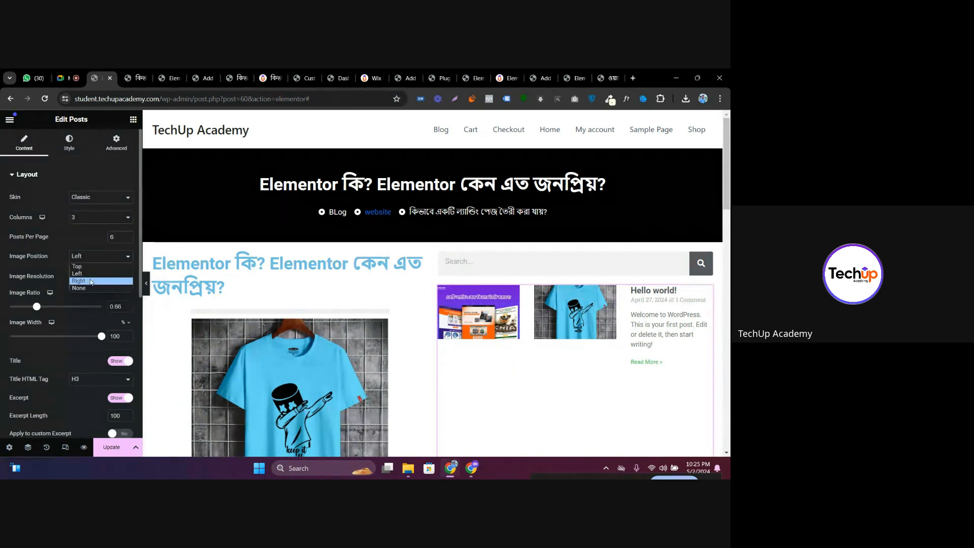
{"action": "left_click", "coordinate": [91, 281]}
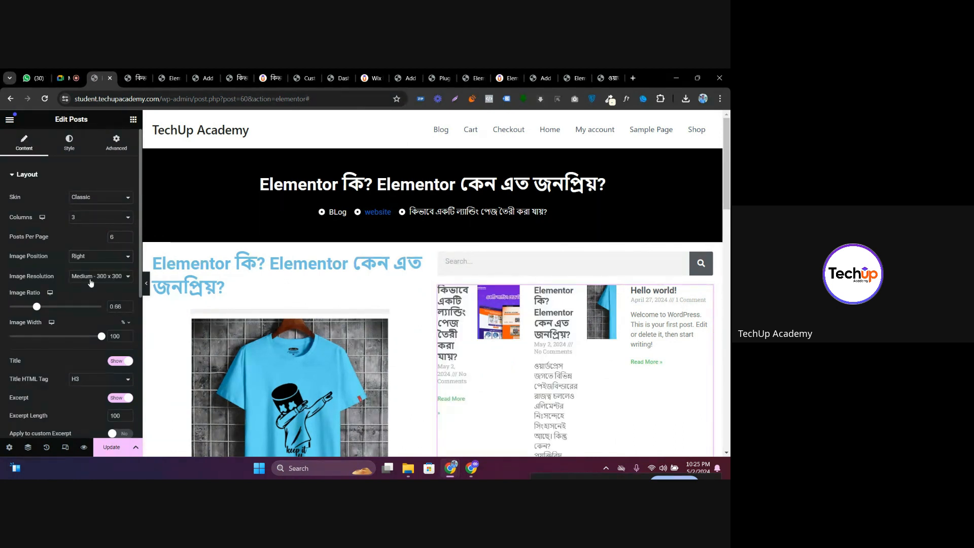
{"action": "key", "text": "ctrl+z"}
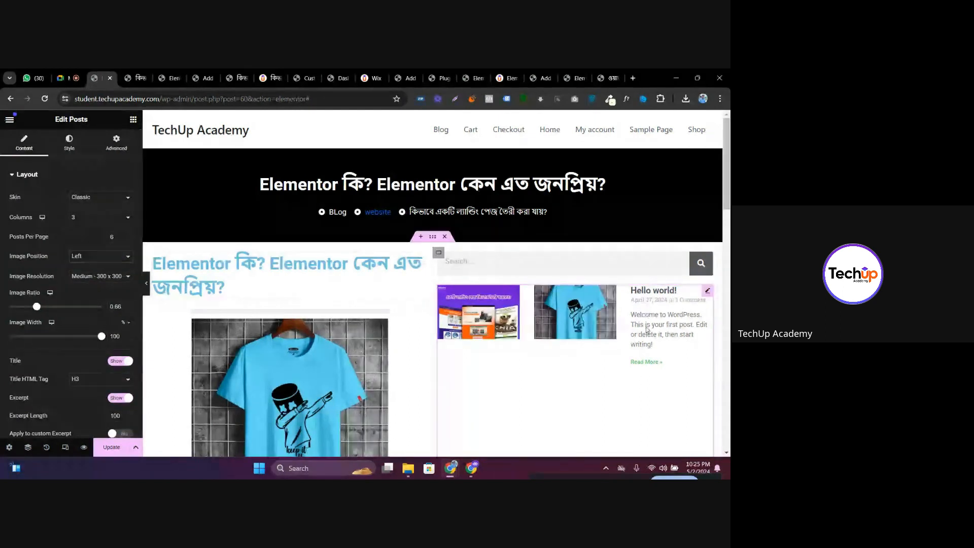
Set the Posts widget to 1 column and check how the posts stack in the sidebar
{"action": "scroll", "coordinate": [647, 330], "scroll_direction": "down", "scroll_amount": 2}
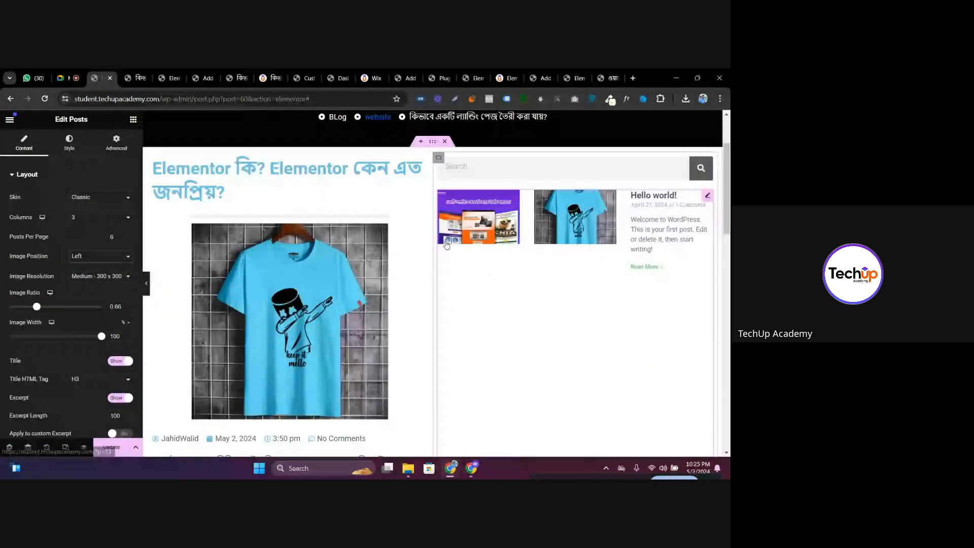
{"action": "left_click", "coordinate": [100, 217]}
{"action": "left_click", "coordinate": [94, 231]}
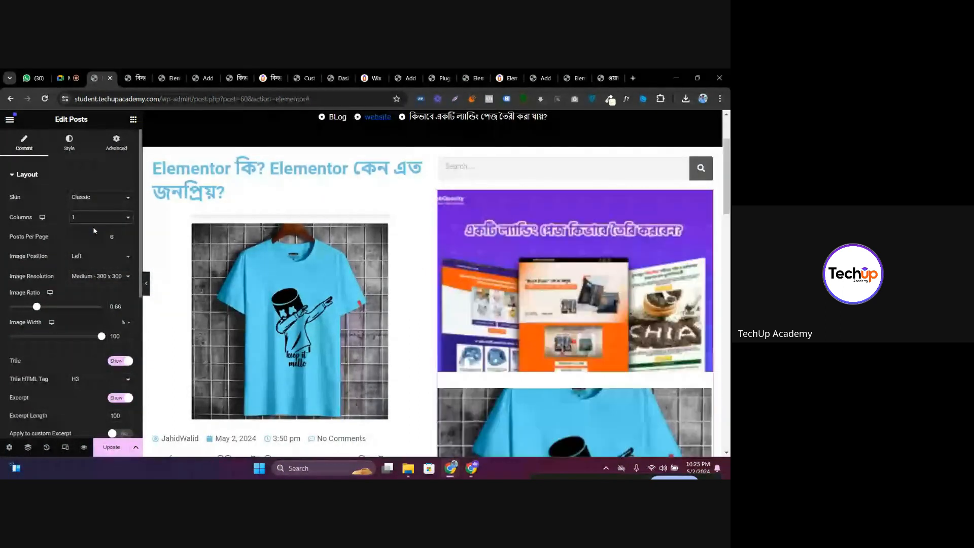
{"action": "scroll", "coordinate": [613, 330], "scroll_direction": "down", "scroll_amount": 4}
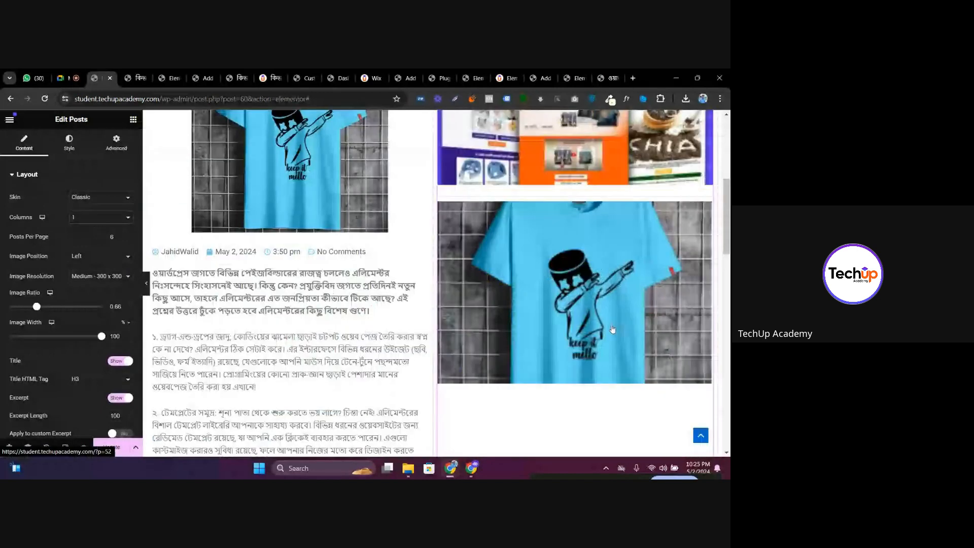
{"action": "scroll", "coordinate": [612, 330], "scroll_direction": "up", "scroll_amount": 4}
Try the Cards skin on the single-column Posts widget with Show Image set to Yes
{"action": "left_click", "coordinate": [100, 197]}
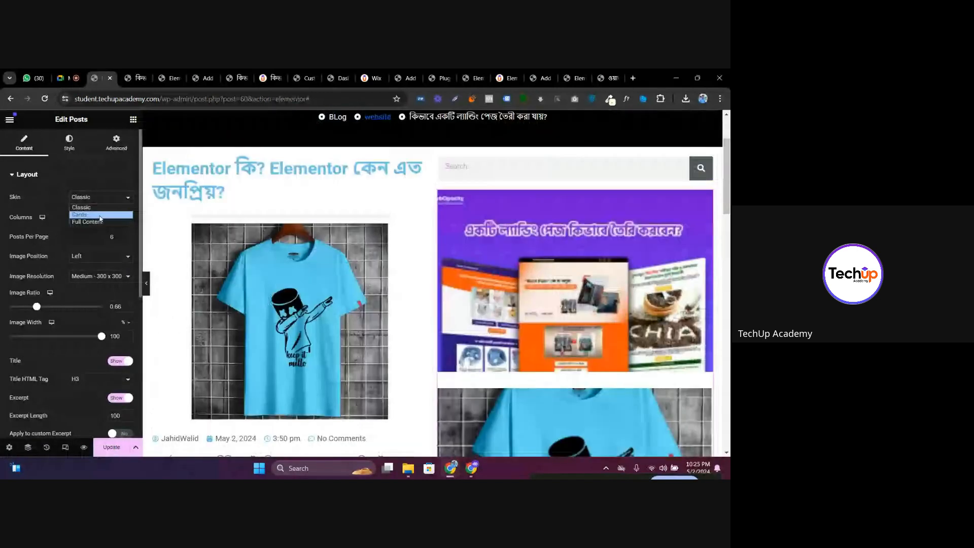
{"action": "left_click", "coordinate": [100, 215]}
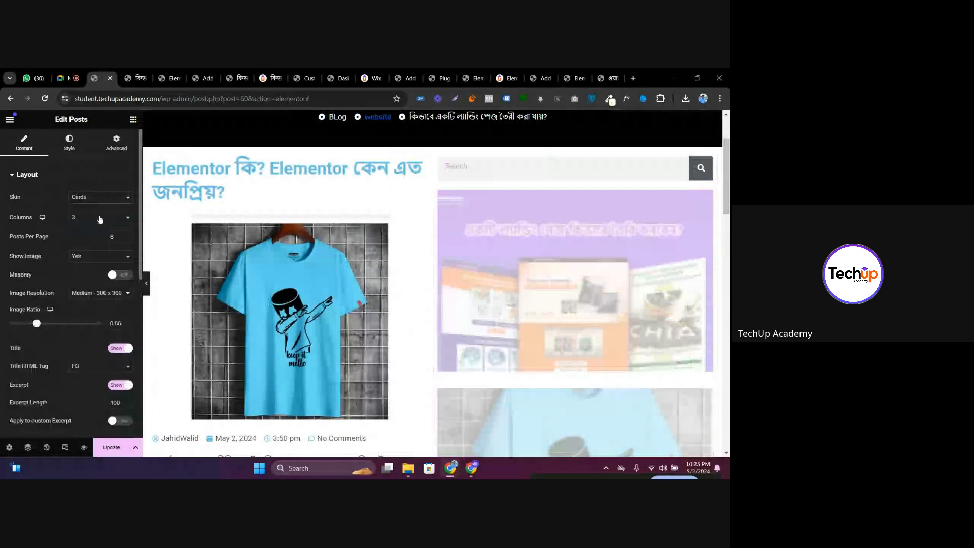
{"action": "scroll", "coordinate": [721, 271], "scroll_direction": "down", "scroll_amount": 3}
{"action": "scroll", "coordinate": [604, 277], "scroll_direction": "up", "scroll_amount": 2}
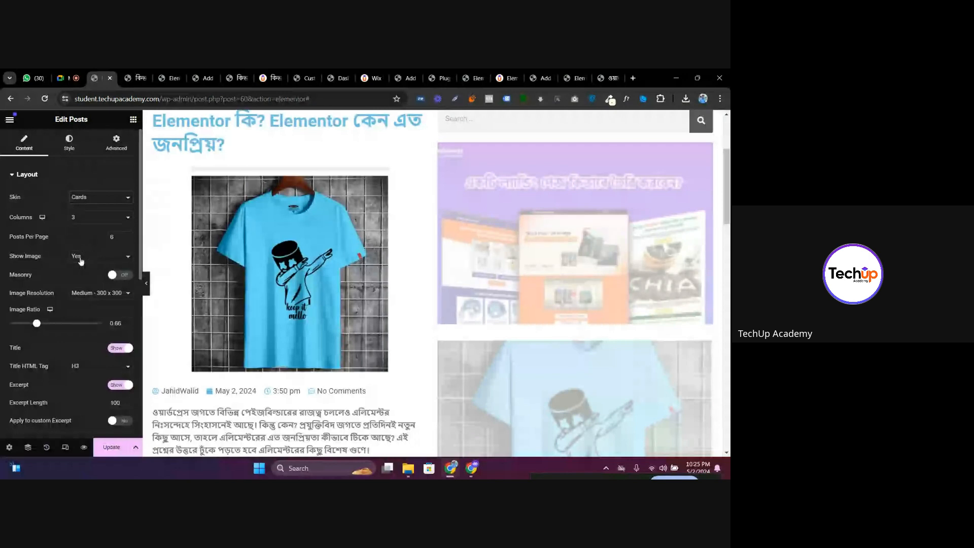
{"action": "left_click", "coordinate": [79, 259]}
{"action": "left_click", "coordinate": [79, 266]}
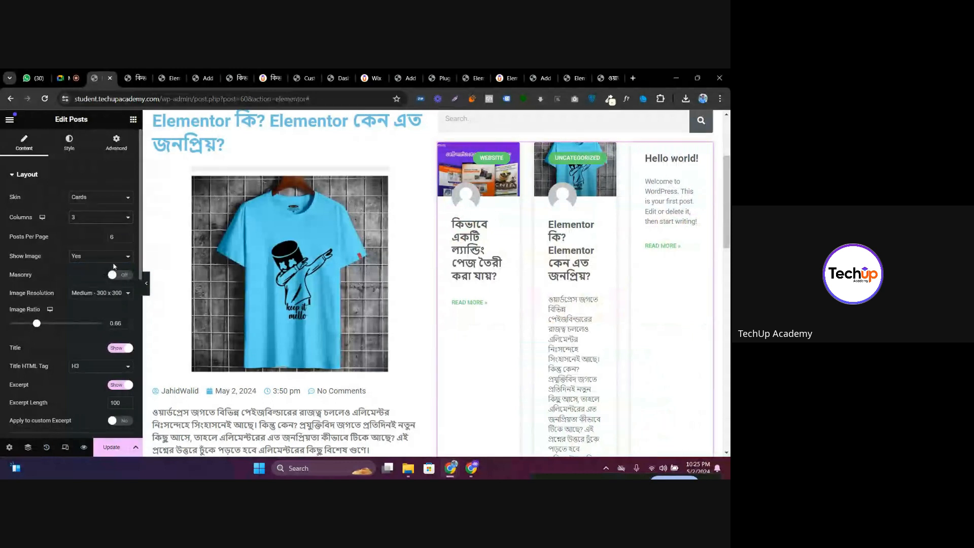
Try the Thumbnail - 150 x 150 image resolution on the card posts, and return the widget to its single-column Classic layout
{"action": "left_click", "coordinate": [106, 294]}
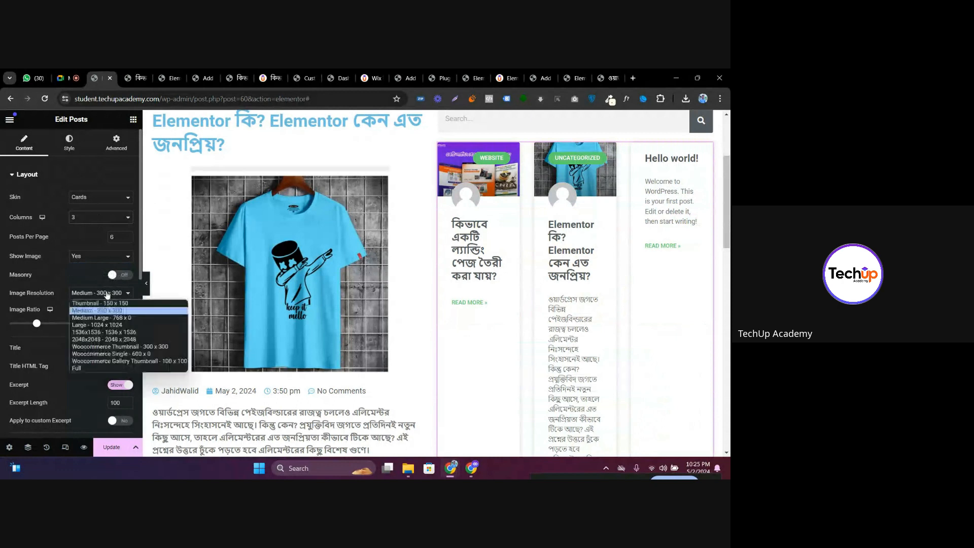
{"action": "left_click", "coordinate": [106, 304]}
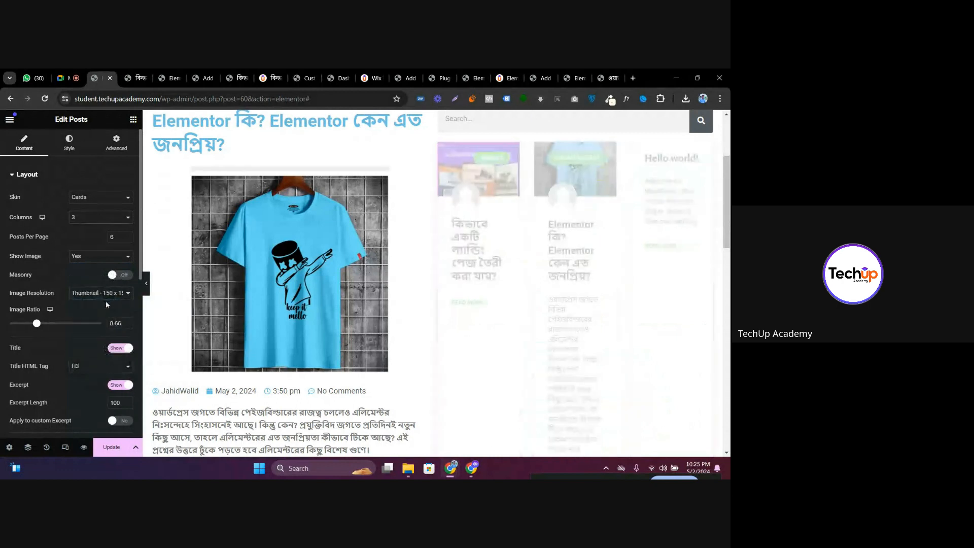
{"action": "scroll", "coordinate": [104, 291], "scroll_direction": "down", "scroll_amount": 5}
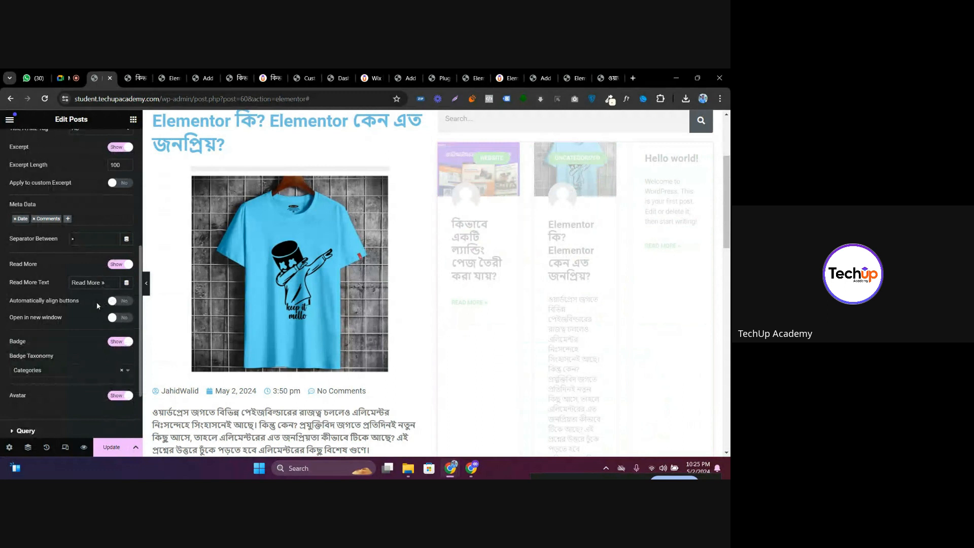
{"action": "scroll", "coordinate": [97, 302], "scroll_direction": "up", "scroll_amount": 5}
{"action": "left_click", "coordinate": [97, 257]}
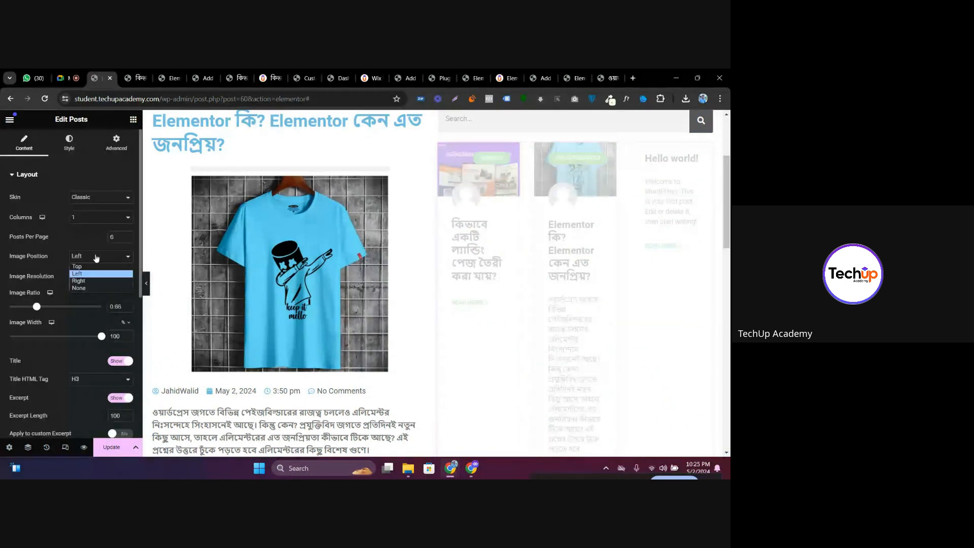
{"action": "left_click", "coordinate": [96, 258]}
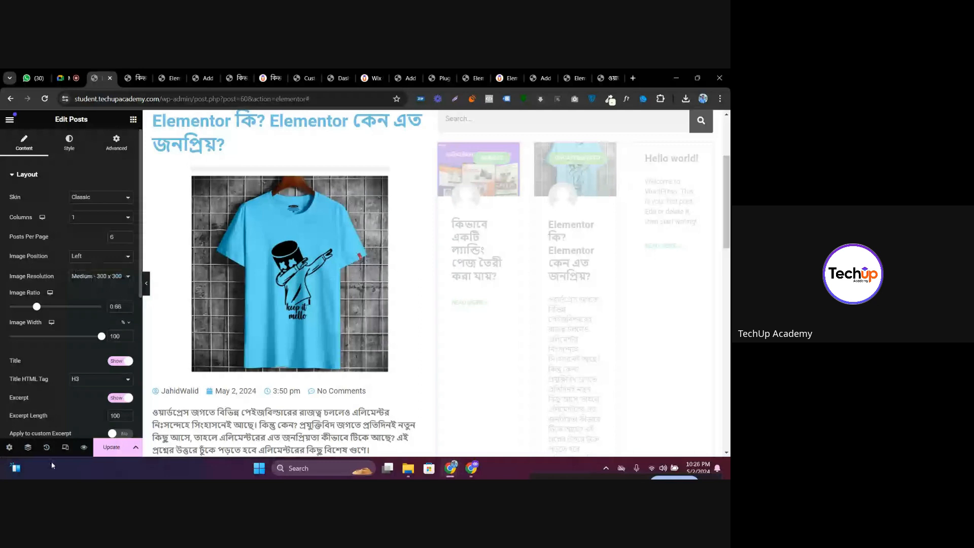
Update the template, reload the live post page in its own tab, and return to the editor
{"action": "left_click", "coordinate": [135, 78]}
{"action": "key", "text": "ctrl+r"}
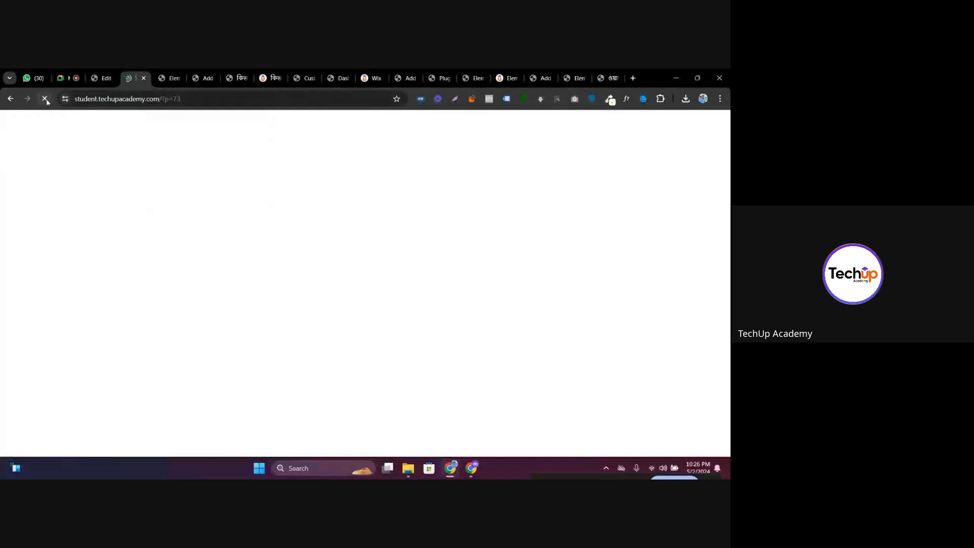
{"action": "left_click", "coordinate": [103, 78]}
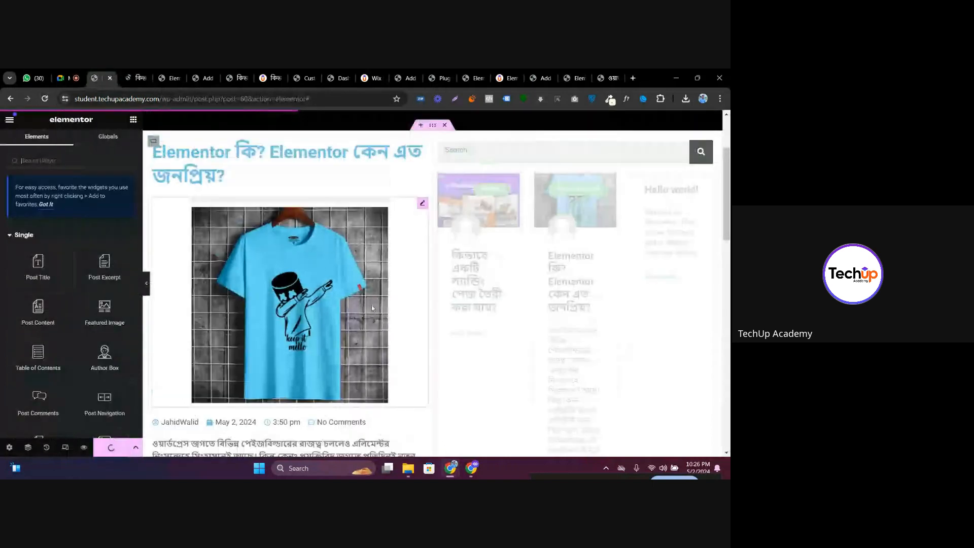
Inspect the items of the banner's breadcrumb Icon List and browse the Site widgets
{"action": "scroll", "coordinate": [406, 254], "scroll_direction": "up", "scroll_amount": 3}
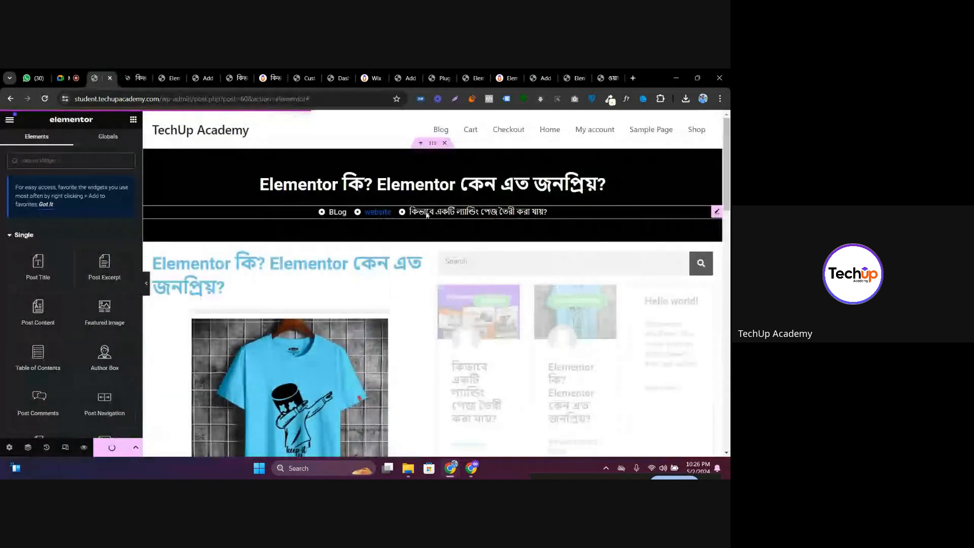
{"action": "left_click", "coordinate": [427, 215]}
{"action": "double_click", "coordinate": [65, 259]}
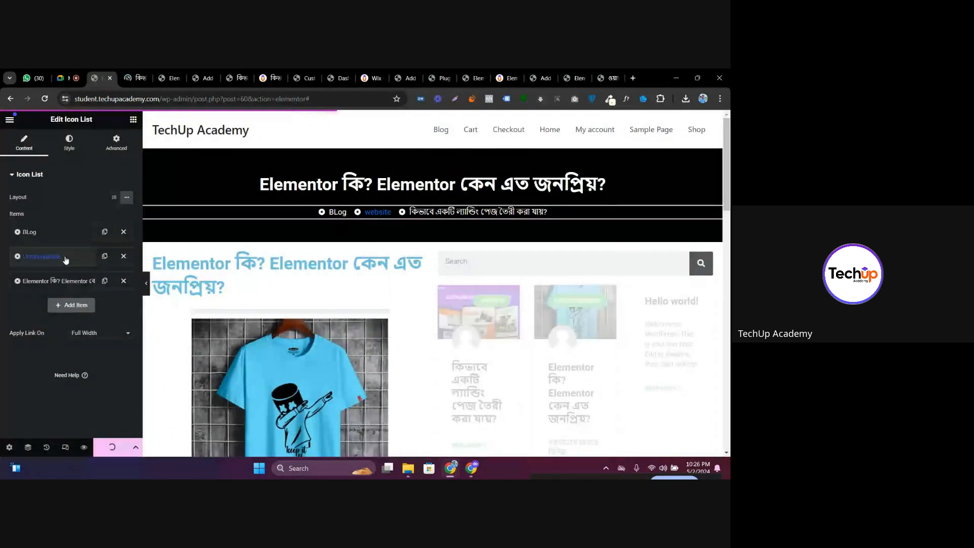
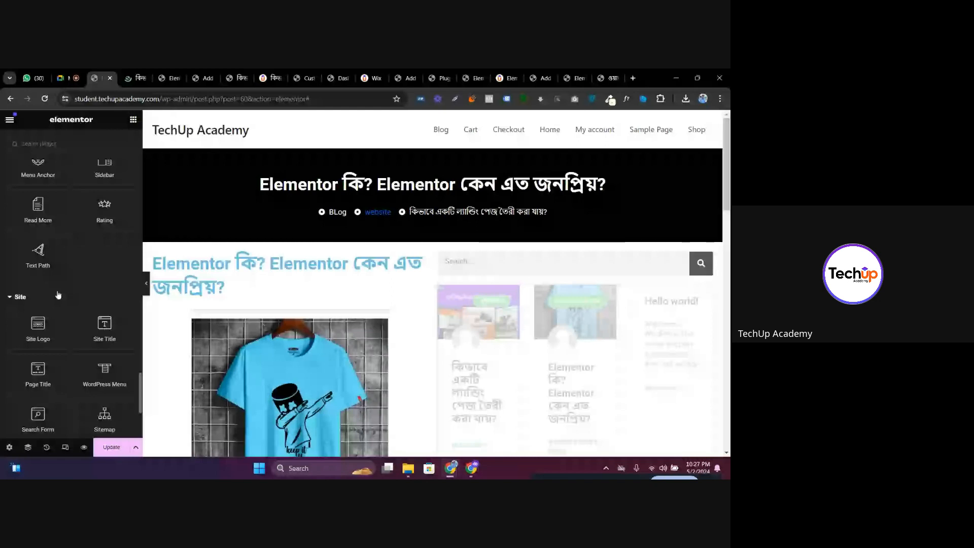
{"action": "scroll", "coordinate": [58, 292], "scroll_direction": "down", "scroll_amount": 2}
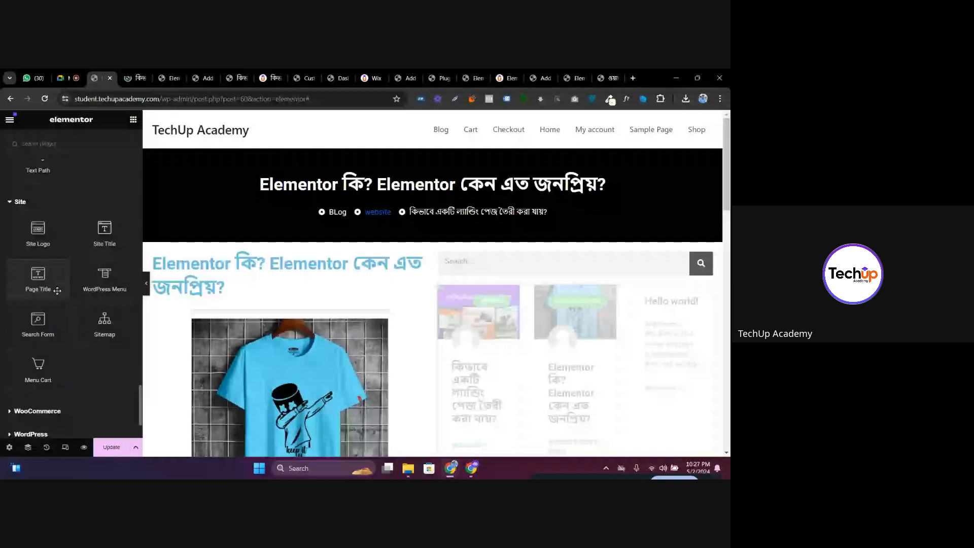
{"action": "scroll", "coordinate": [57, 291], "scroll_direction": "down", "scroll_amount": 1}
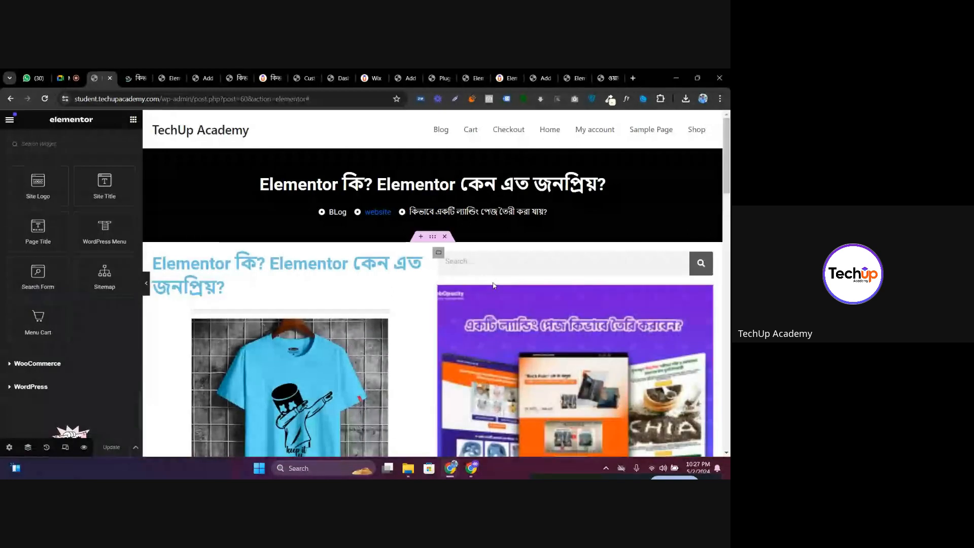
Review the template's sidebar in the editor and check the post content and related-post list on the reloaded live post
{"action": "scroll", "coordinate": [494, 286], "scroll_direction": "down", "scroll_amount": 3}
{"action": "scroll", "coordinate": [58, 291], "scroll_direction": "down", "scroll_amount": 2}
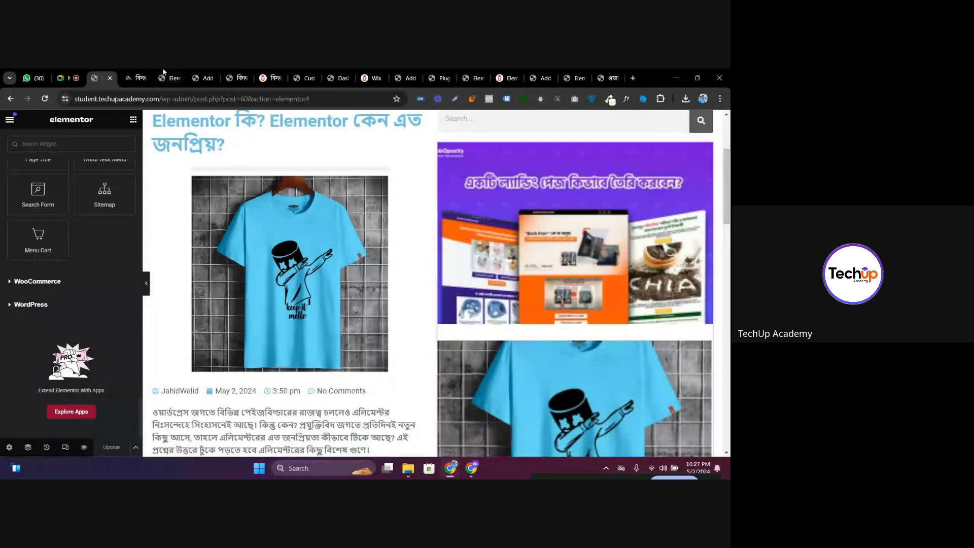
{"action": "left_click", "coordinate": [136, 78]}
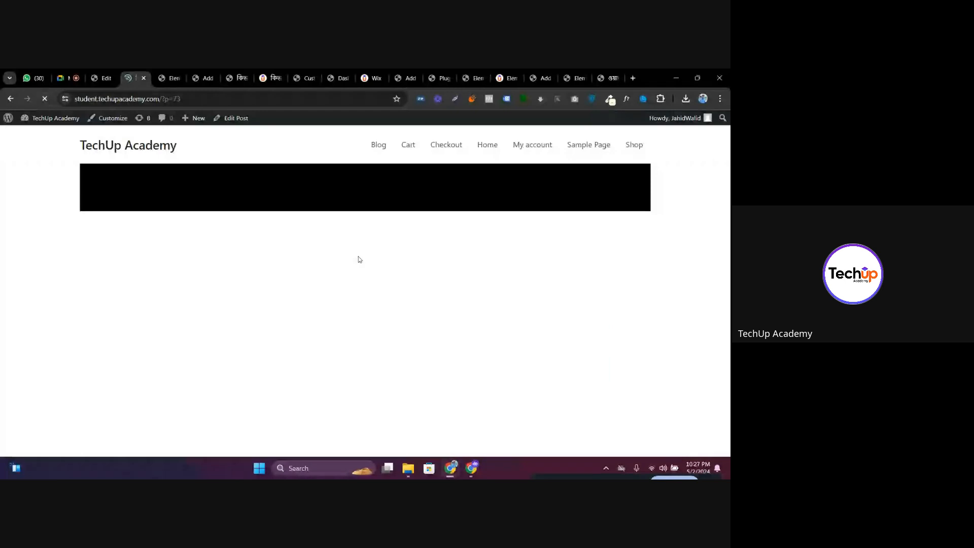
{"action": "scroll", "coordinate": [358, 259], "scroll_direction": "down", "scroll_amount": 3}
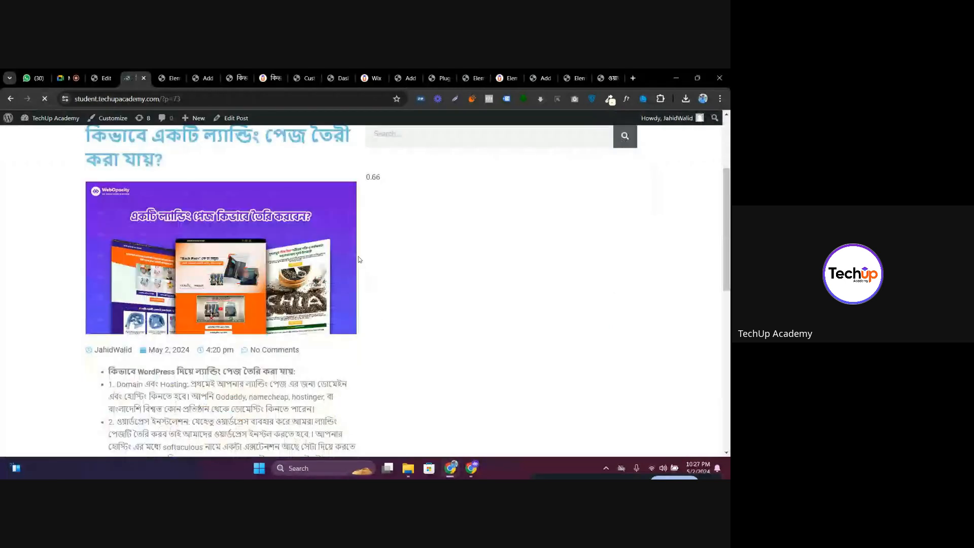
{"action": "scroll", "coordinate": [359, 260], "scroll_direction": "down", "scroll_amount": 5}
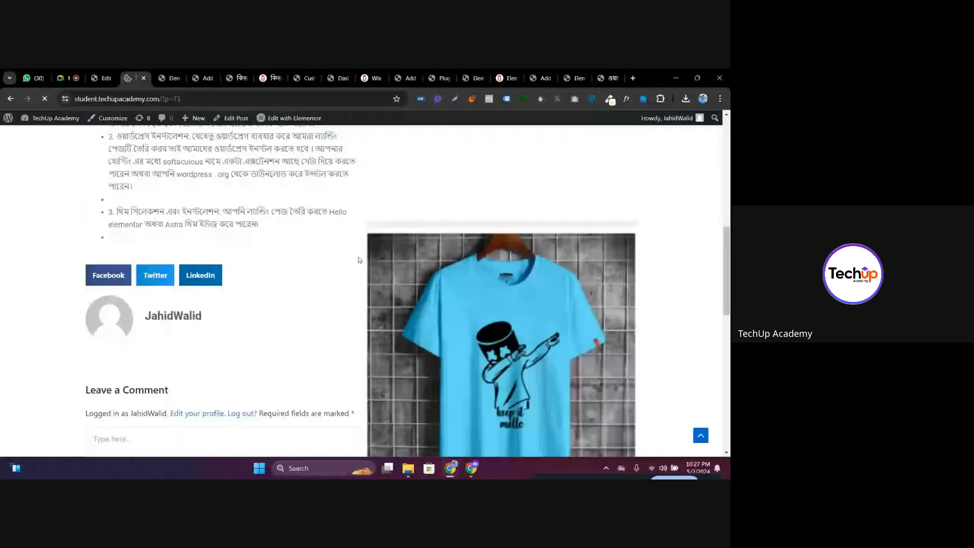
{"action": "scroll", "coordinate": [358, 259], "scroll_direction": "up", "scroll_amount": 8}
{"action": "scroll", "coordinate": [358, 260], "scroll_direction": "down", "scroll_amount": 6}
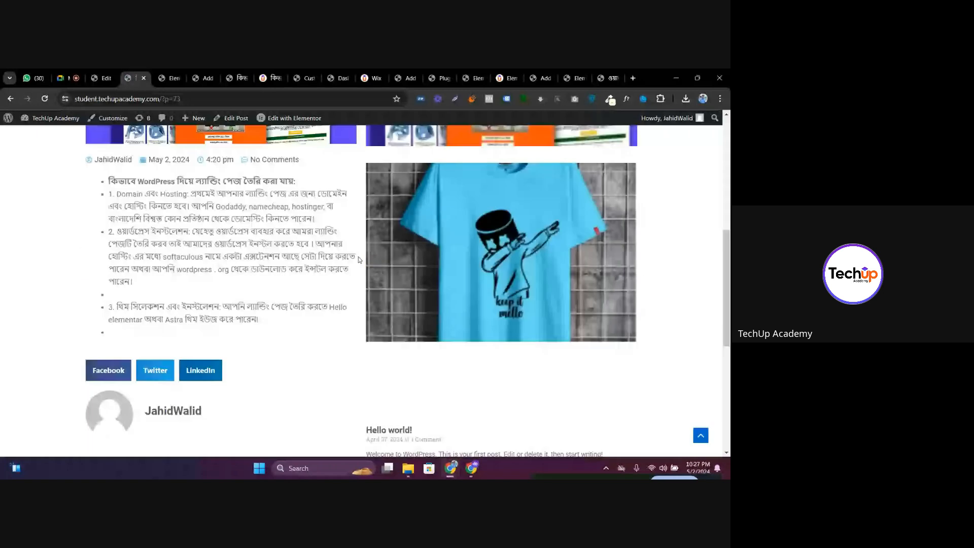
{"action": "scroll", "coordinate": [359, 260], "scroll_direction": "down", "scroll_amount": 5}
{"action": "scroll", "coordinate": [358, 260], "scroll_direction": "up", "scroll_amount": 8}
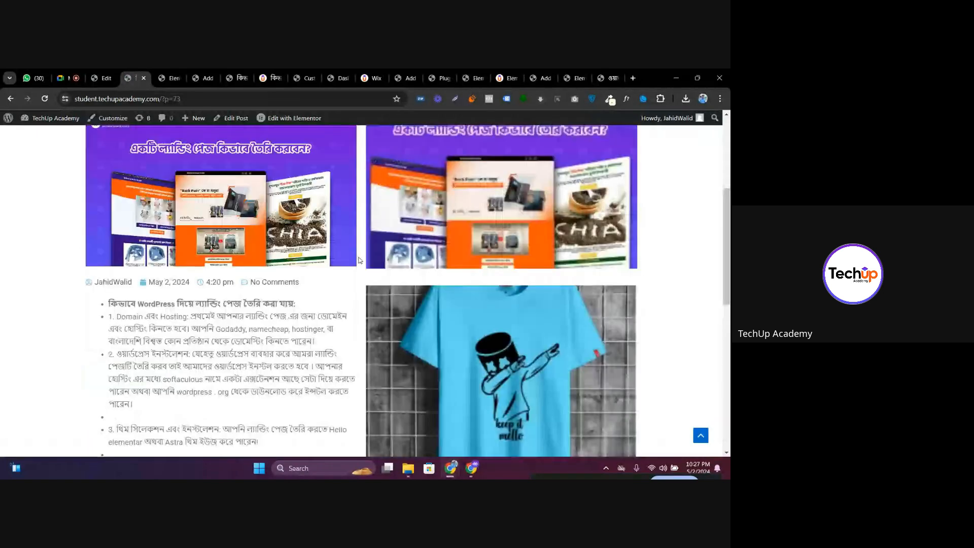
Switch to the reference blog's tab and load store.techupacademy.com there
{"action": "left_click", "coordinate": [172, 77]}
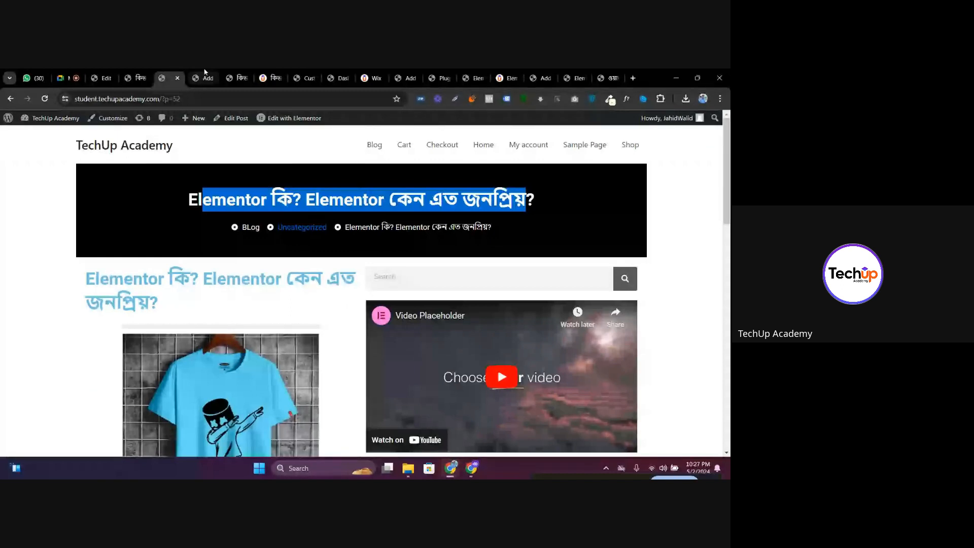
{"action": "left_click", "coordinate": [237, 77]}
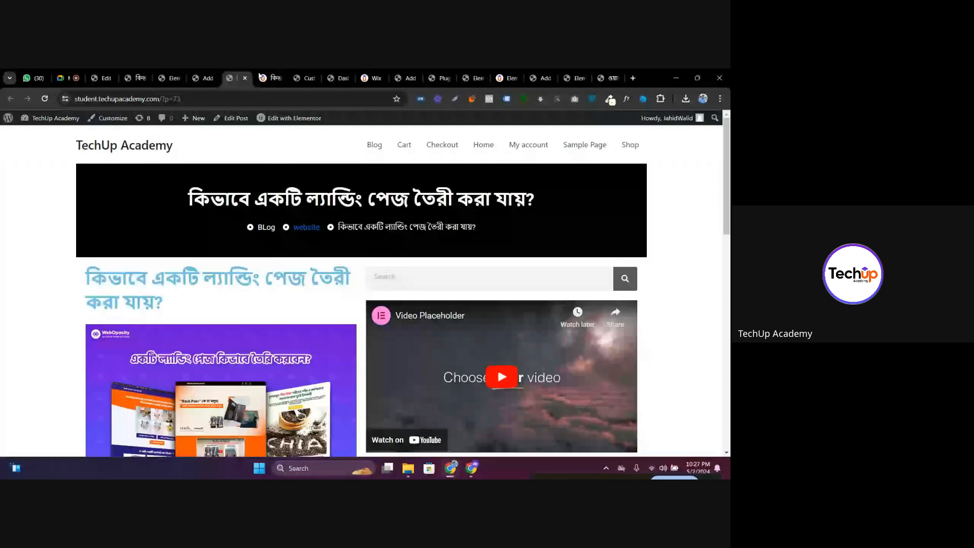
{"action": "left_click", "coordinate": [260, 76]}
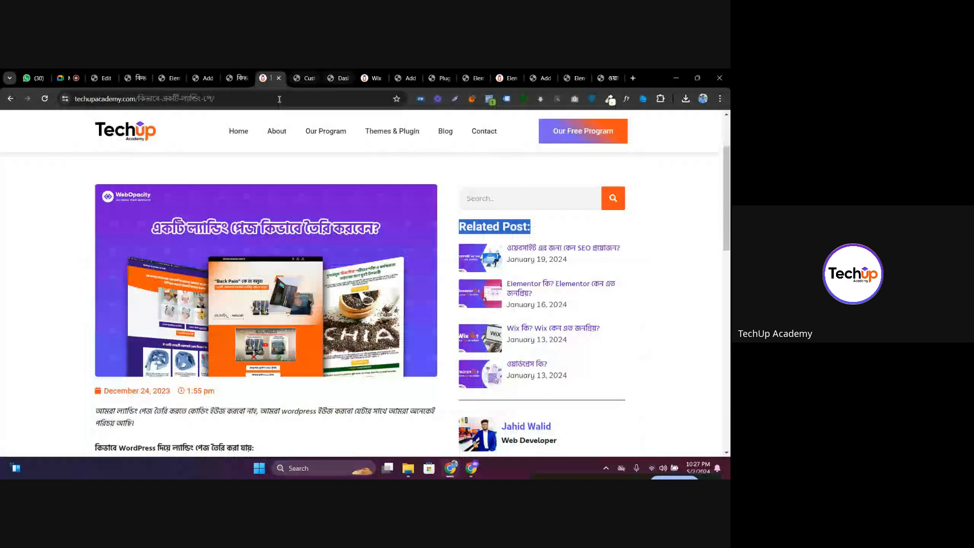
{"action": "left_click", "coordinate": [10, 99]}
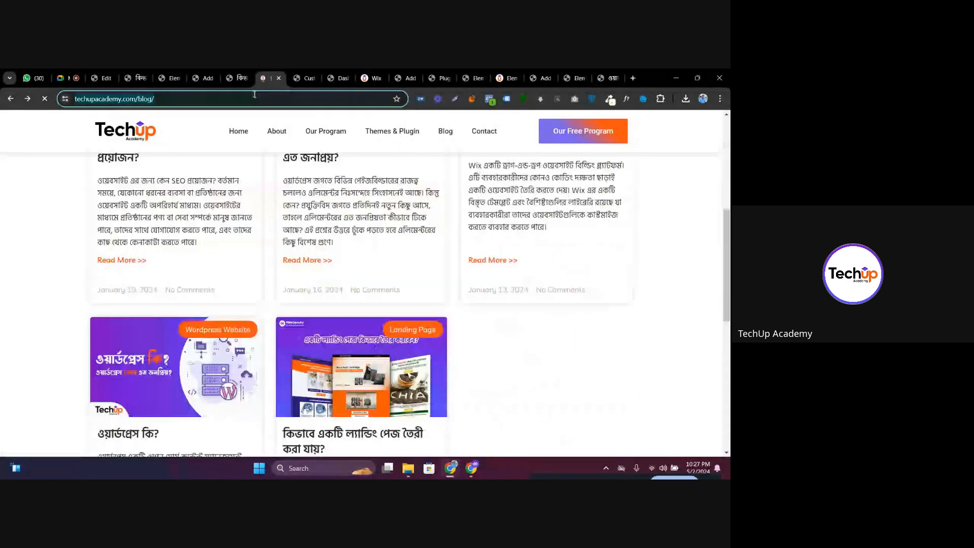
{"action": "left_click", "coordinate": [255, 94]}
{"action": "type", "text": "st"}
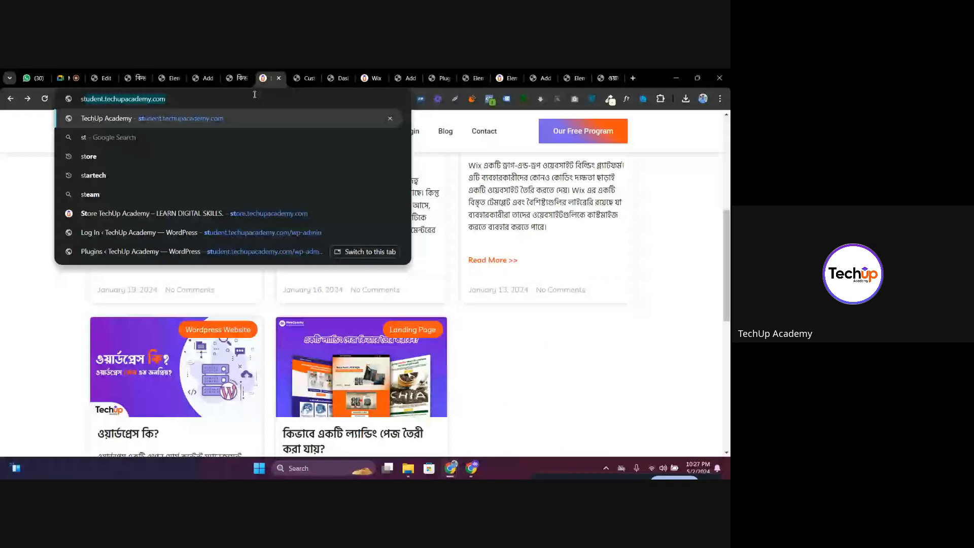
{"action": "key", "text": "BackSpace"}
{"action": "key", "text": "BackSpace"}
{"action": "key", "text": "BackSpace"}
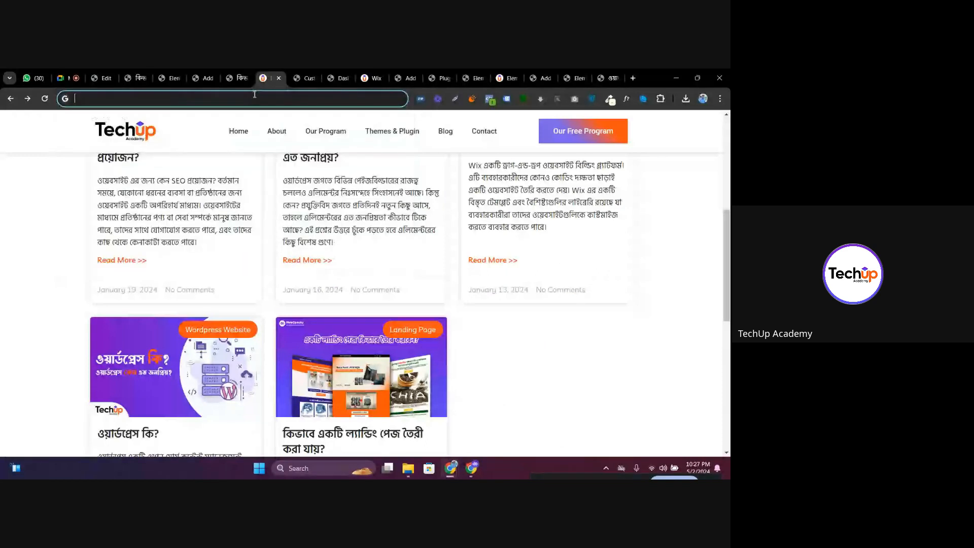
{"action": "type", "text": "store.techupacademy.com"}
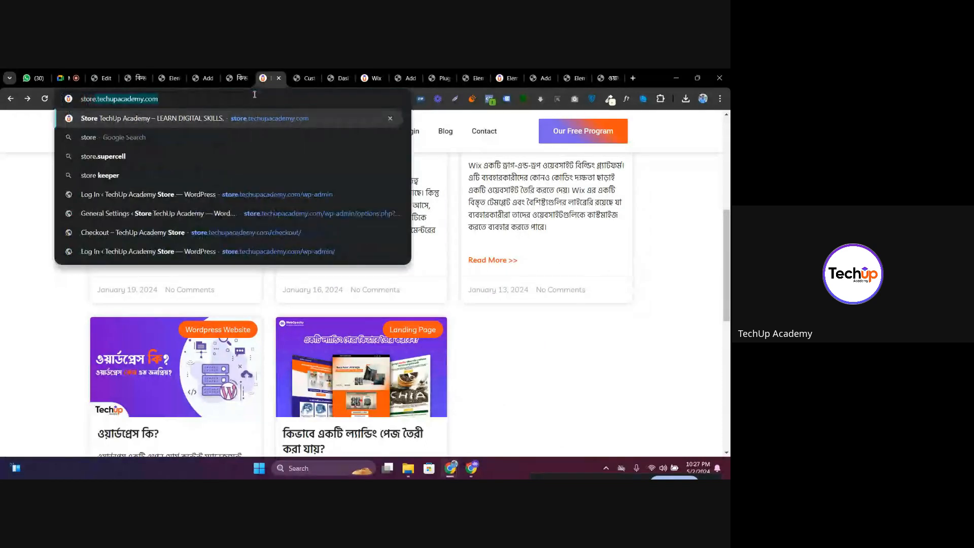
{"action": "key", "text": "Return"}
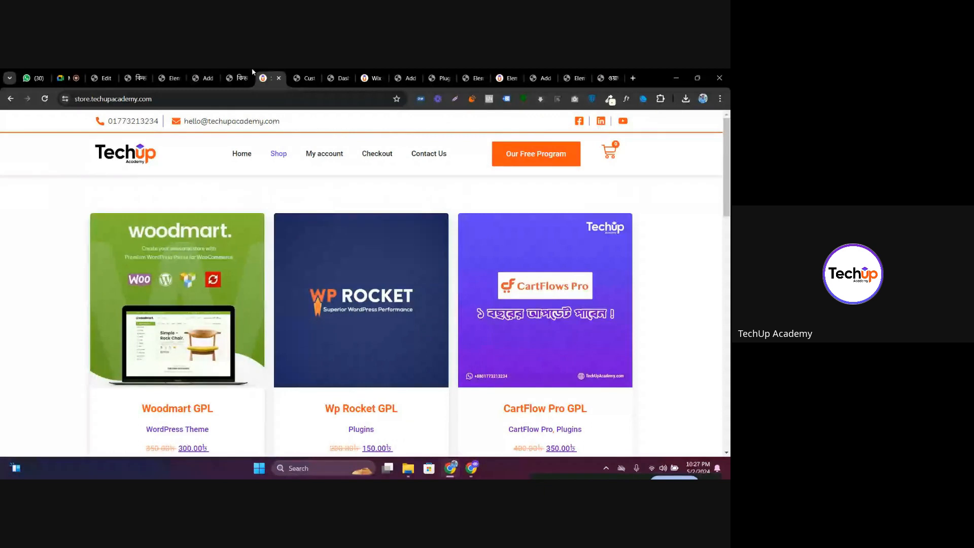
Open the student site's Shop page and compare its products with the product listing on the store site
{"action": "left_click", "coordinate": [248, 77]}
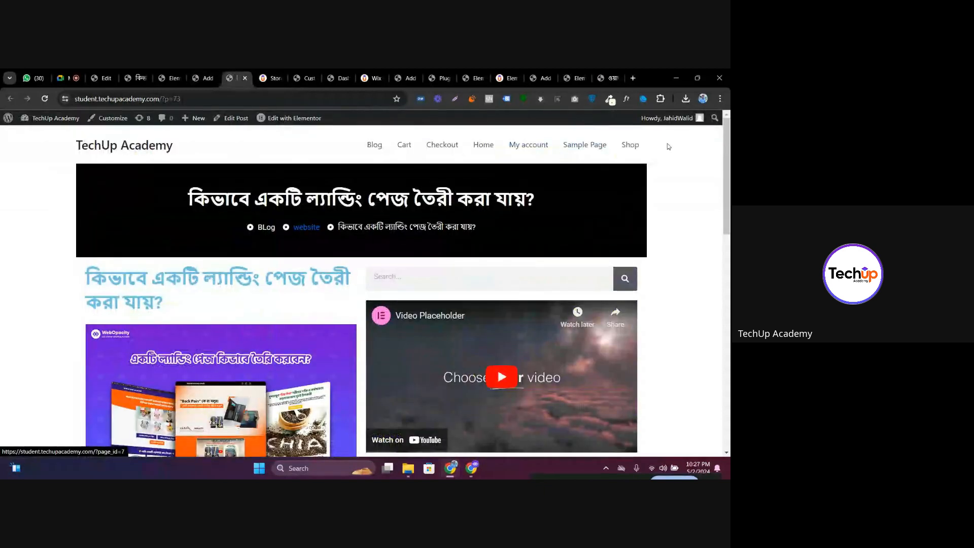
{"action": "left_click", "coordinate": [629, 146]}
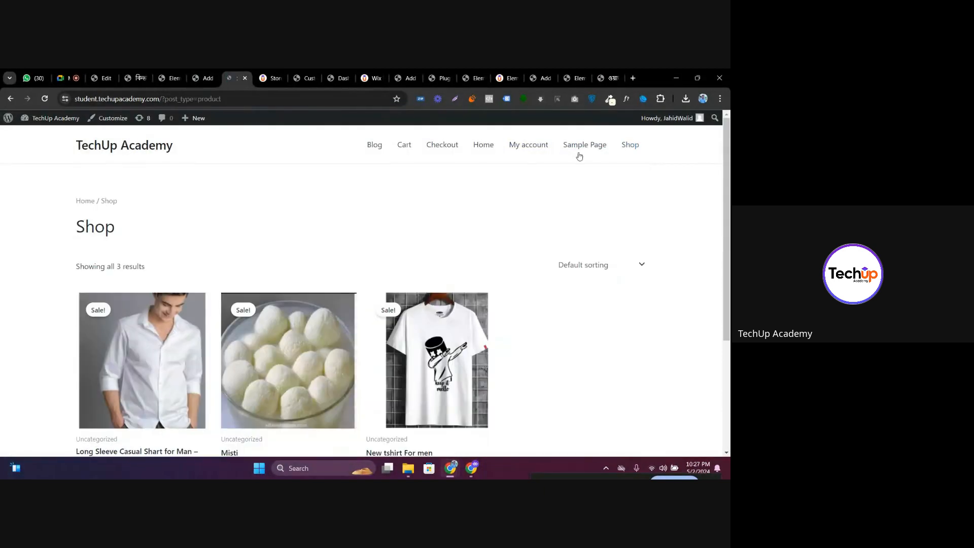
{"action": "scroll", "coordinate": [243, 257], "scroll_direction": "down", "scroll_amount": 1}
{"action": "scroll", "coordinate": [244, 257], "scroll_direction": "down", "scroll_amount": 3}
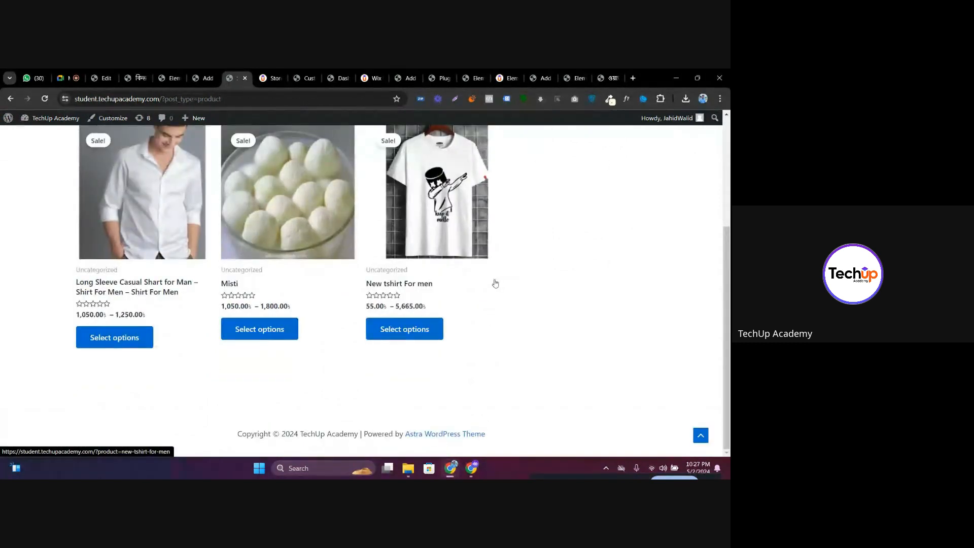
{"action": "scroll", "coordinate": [494, 281], "scroll_direction": "up", "scroll_amount": 4}
{"action": "left_click", "coordinate": [262, 75]}
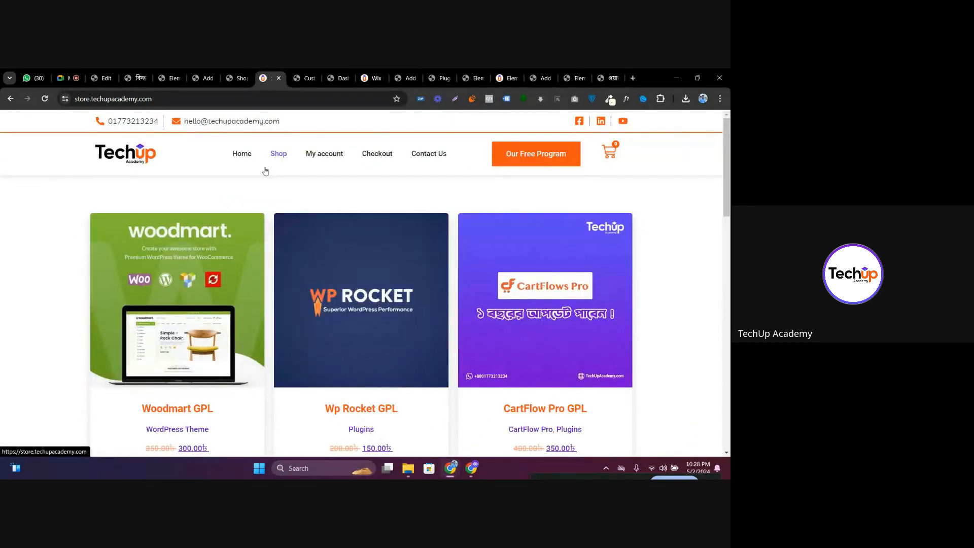
{"action": "scroll", "coordinate": [256, 223], "scroll_direction": "down", "scroll_amount": 2}
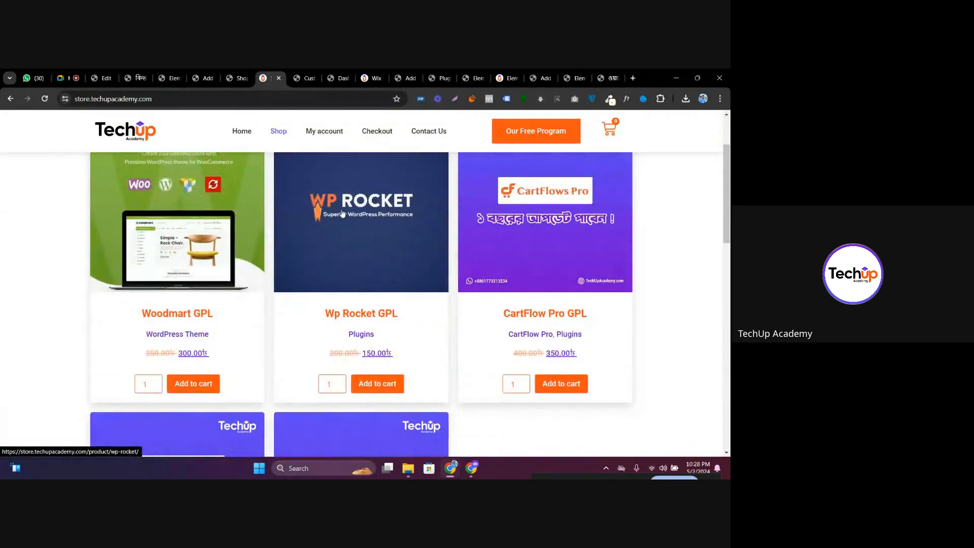
{"action": "left_click", "coordinate": [236, 75]}
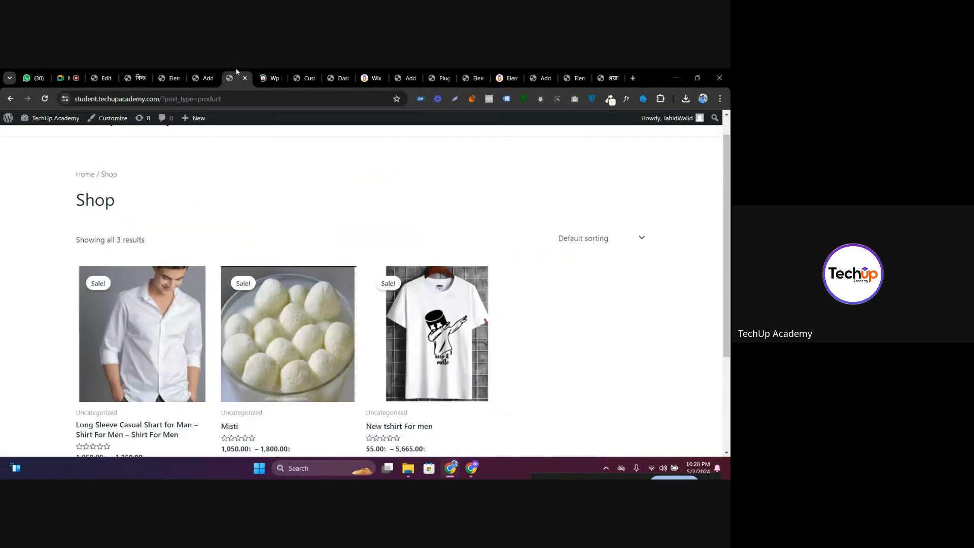
Open the Misti product, inspect its page for the post template's banner and sidebar, and return to the Shop page
{"action": "left_click", "coordinate": [283, 290]}
{"action": "scroll", "coordinate": [330, 208], "scroll_direction": "down", "scroll_amount": 3}
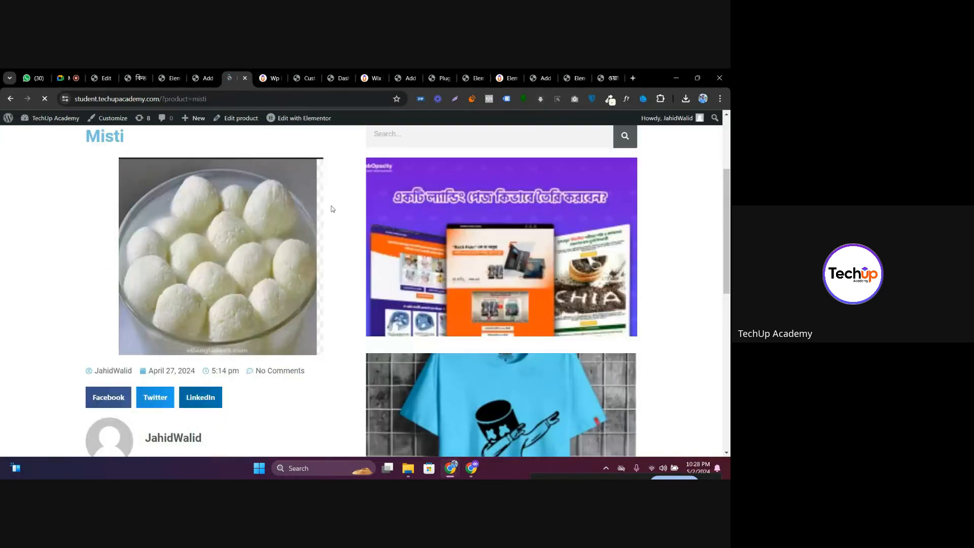
{"action": "scroll", "coordinate": [378, 238], "scroll_direction": "down", "scroll_amount": 1}
{"action": "scroll", "coordinate": [378, 238], "scroll_direction": "up", "scroll_amount": 5}
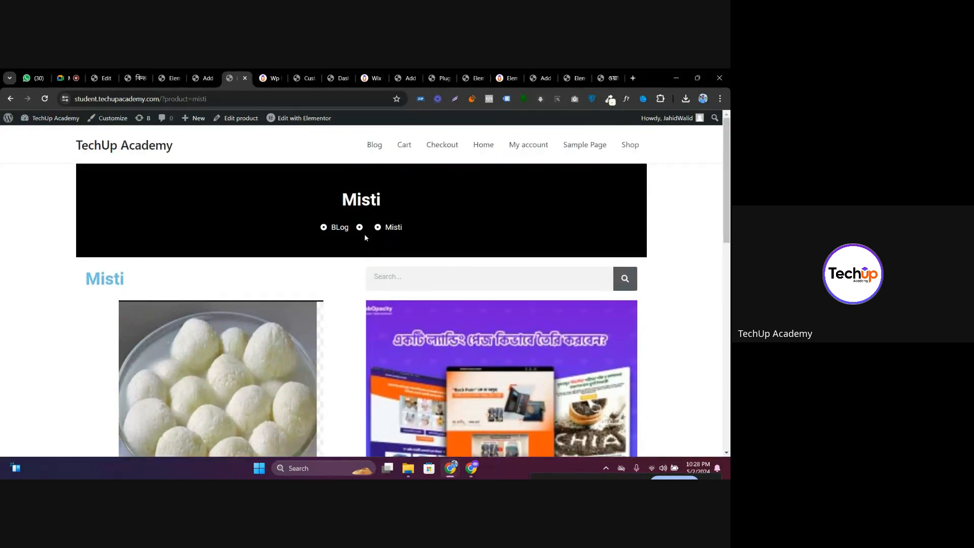
{"action": "scroll", "coordinate": [364, 237], "scroll_direction": "down", "scroll_amount": 6}
{"action": "scroll", "coordinate": [364, 237], "scroll_direction": "up", "scroll_amount": 5}
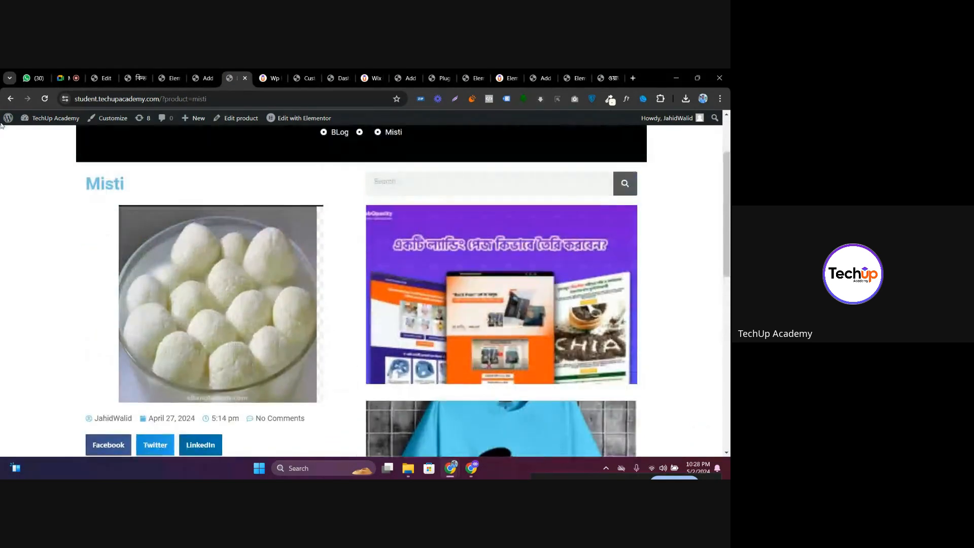
{"action": "left_click", "coordinate": [10, 99]}
{"action": "scroll", "coordinate": [242, 274], "scroll_direction": "up", "scroll_amount": 1}
{"action": "scroll", "coordinate": [269, 270], "scroll_direction": "down", "scroll_amount": 3}
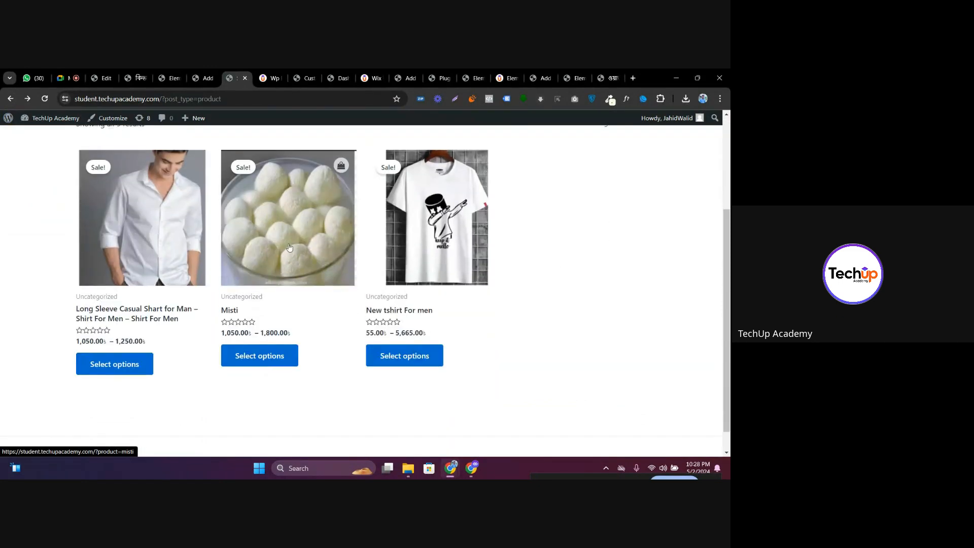
Return to the template in the Elementor editor, change its display condition to include Posts, All, and save it
{"action": "left_click", "coordinate": [203, 78]}
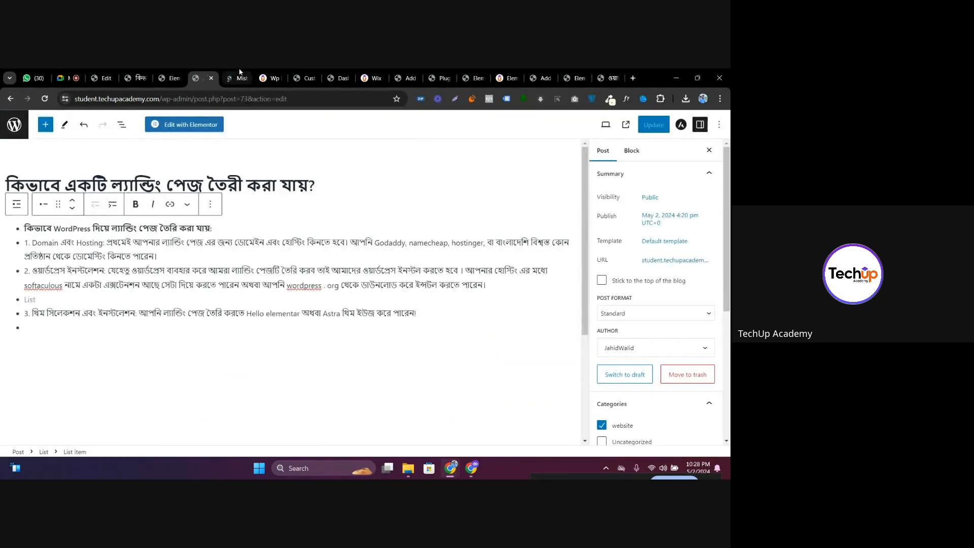
{"action": "left_click", "coordinate": [240, 75]}
{"action": "left_click", "coordinate": [206, 73]}
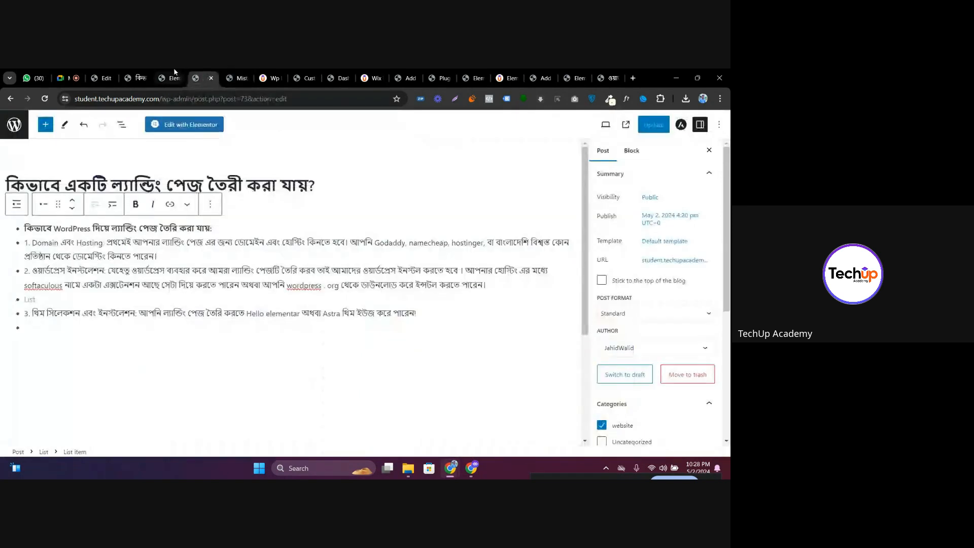
{"action": "left_click", "coordinate": [143, 73]}
{"action": "left_click", "coordinate": [110, 74]}
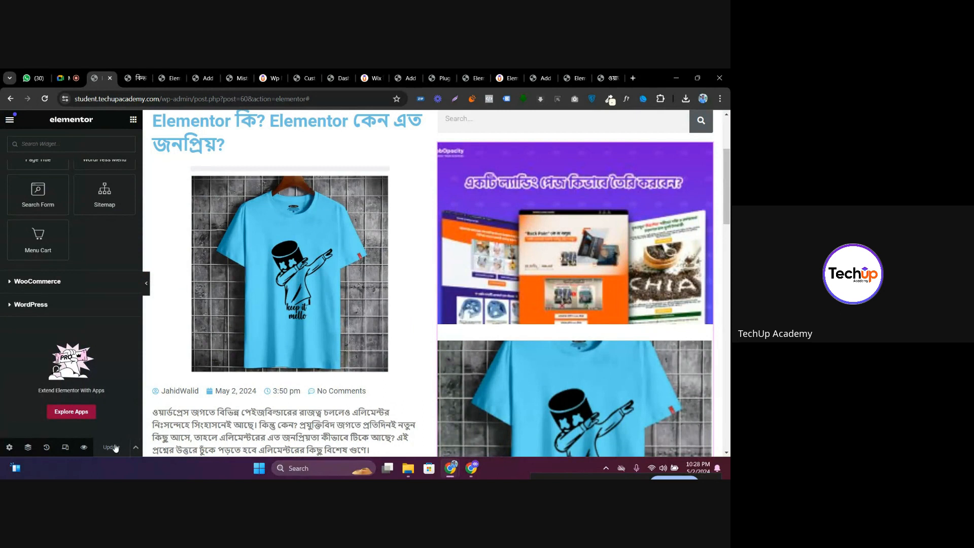
{"action": "left_click", "coordinate": [136, 447]}
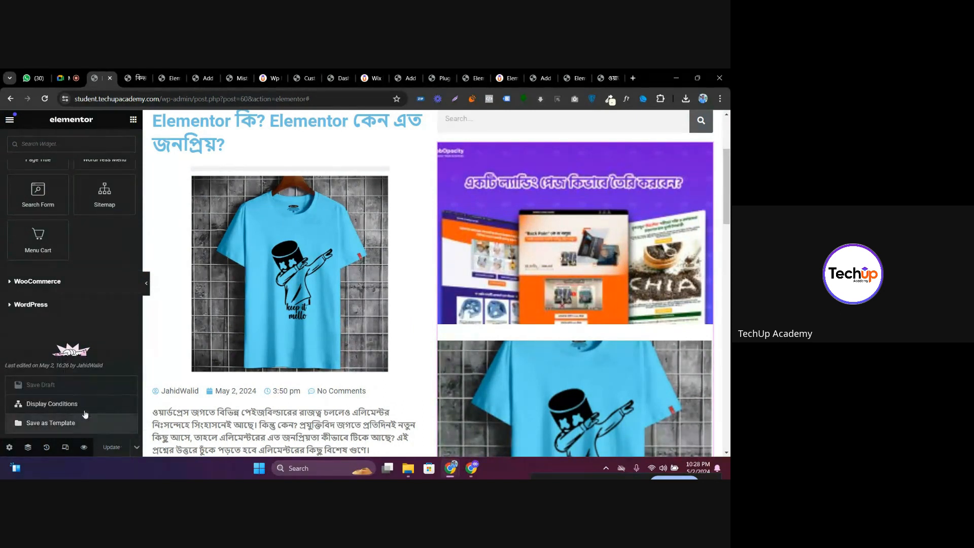
{"action": "left_click", "coordinate": [71, 404]}
{"action": "left_click", "coordinate": [300, 317]}
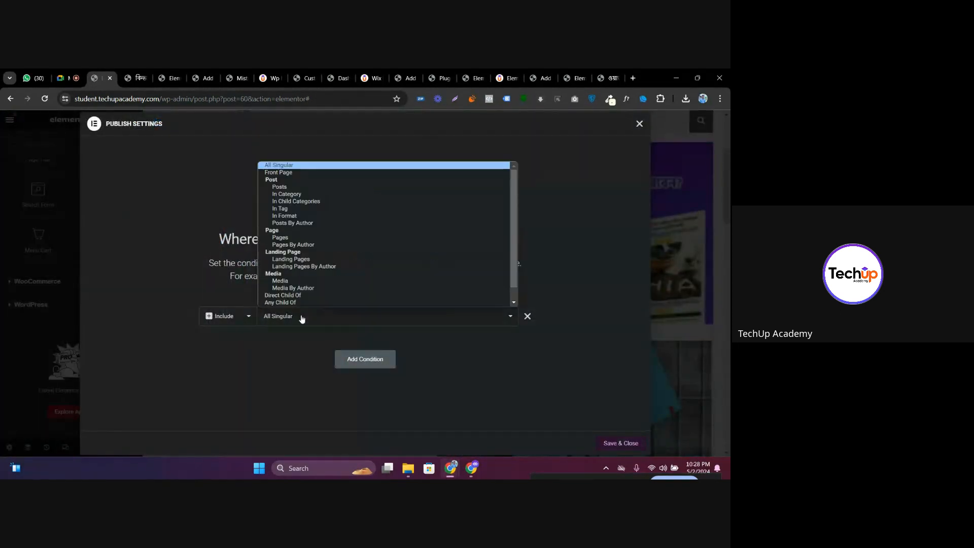
{"action": "left_click", "coordinate": [300, 187]}
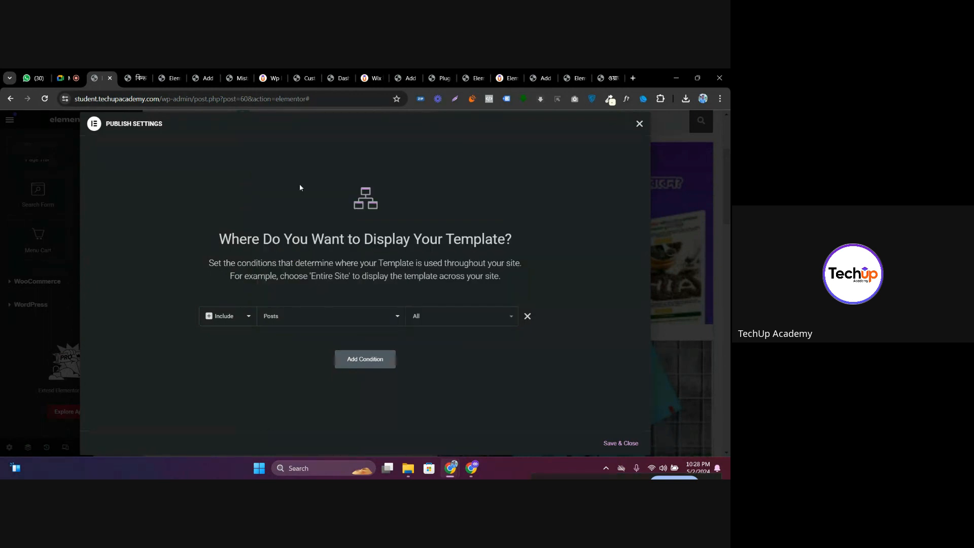
{"action": "left_click", "coordinate": [620, 443]}
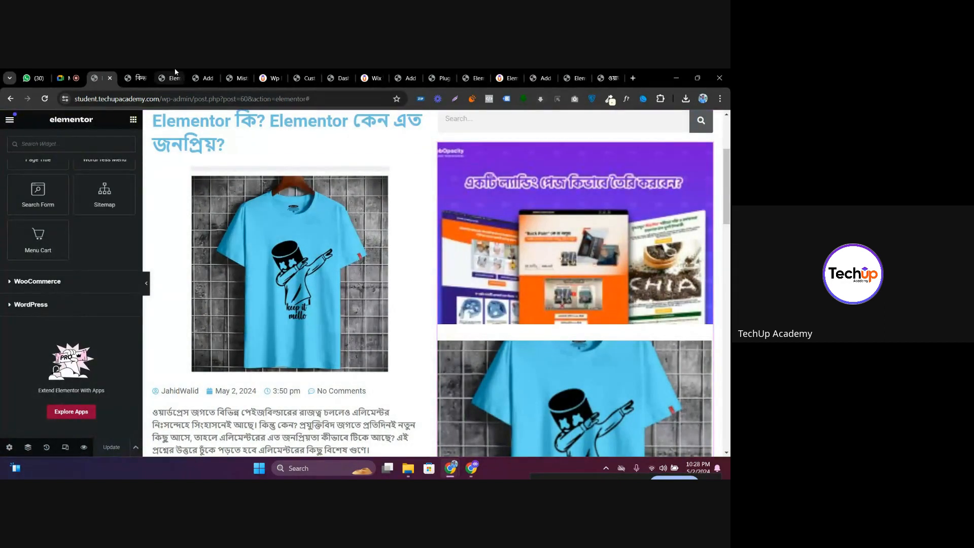
Open the live site's Blog page and check the template on its landing-page post in the website category
{"action": "left_click", "coordinate": [150, 77]}
{"action": "scroll", "coordinate": [113, 126], "scroll_direction": "up", "scroll_amount": 1}
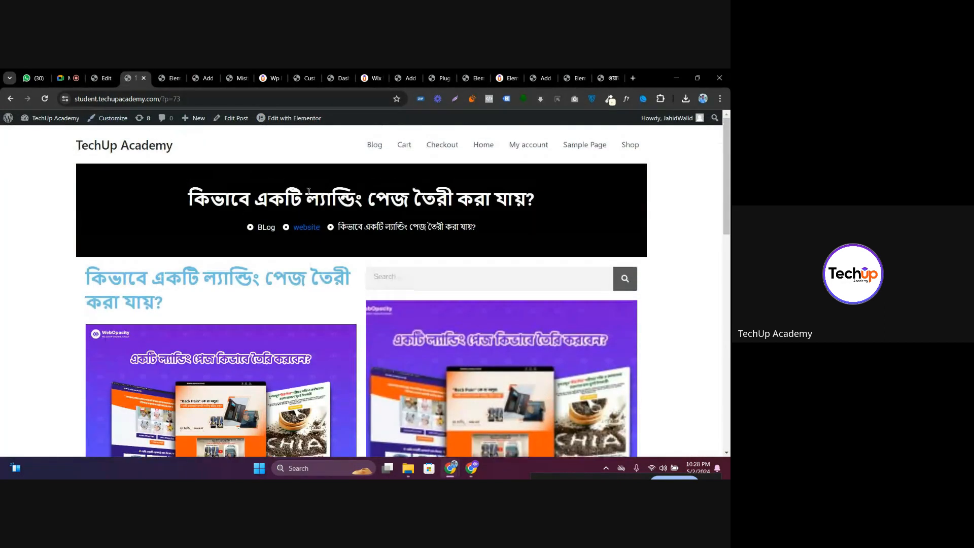
{"action": "left_click", "coordinate": [374, 148]}
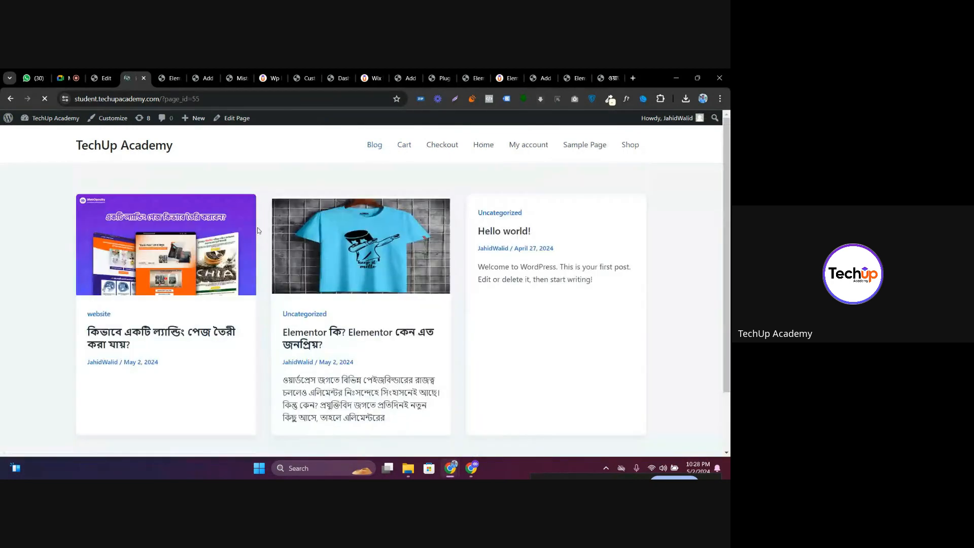
{"action": "left_click", "coordinate": [204, 244]}
{"action": "scroll", "coordinate": [266, 222], "scroll_direction": "down", "scroll_amount": 5}
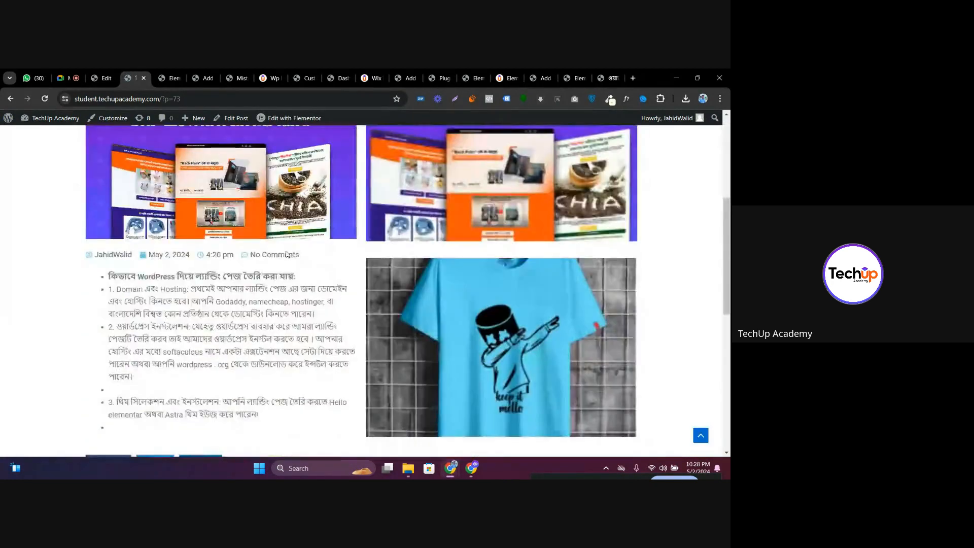
{"action": "scroll", "coordinate": [266, 222], "scroll_direction": "up", "scroll_amount": 5}
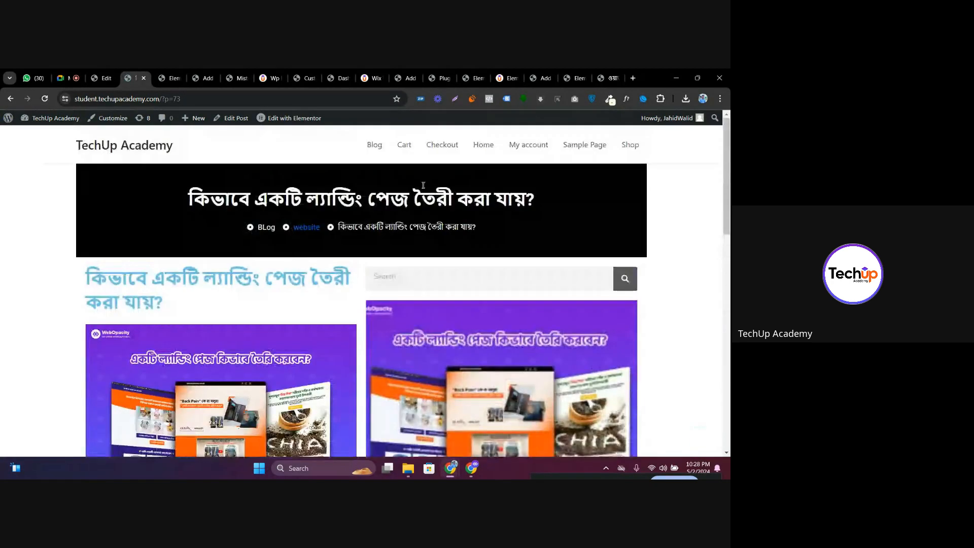
Check the Misti product page, then review the post template's display condition, Include Posts, All, and close the settings
{"action": "left_click", "coordinate": [628, 147]}
{"action": "left_click", "coordinate": [297, 325]}
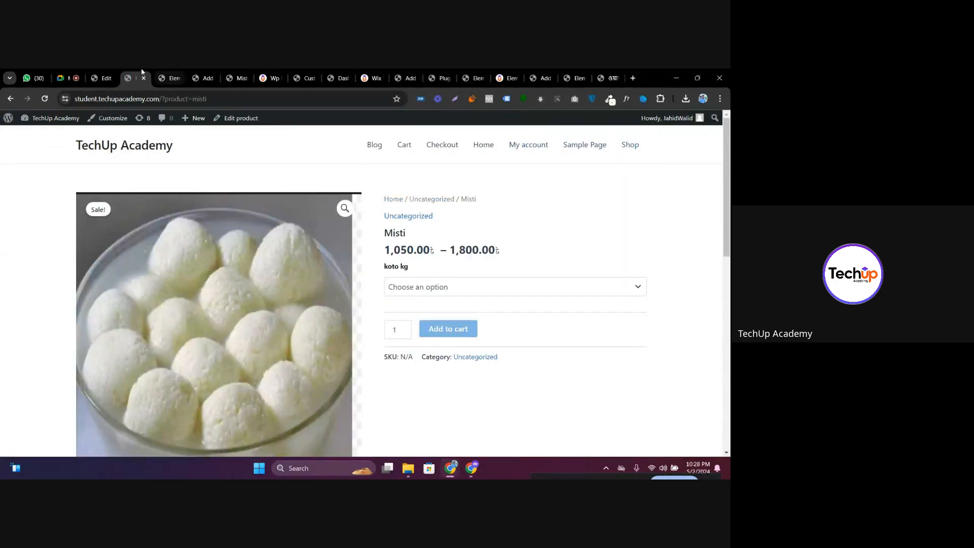
{"action": "left_click", "coordinate": [104, 78]}
{"action": "left_click", "coordinate": [133, 448]}
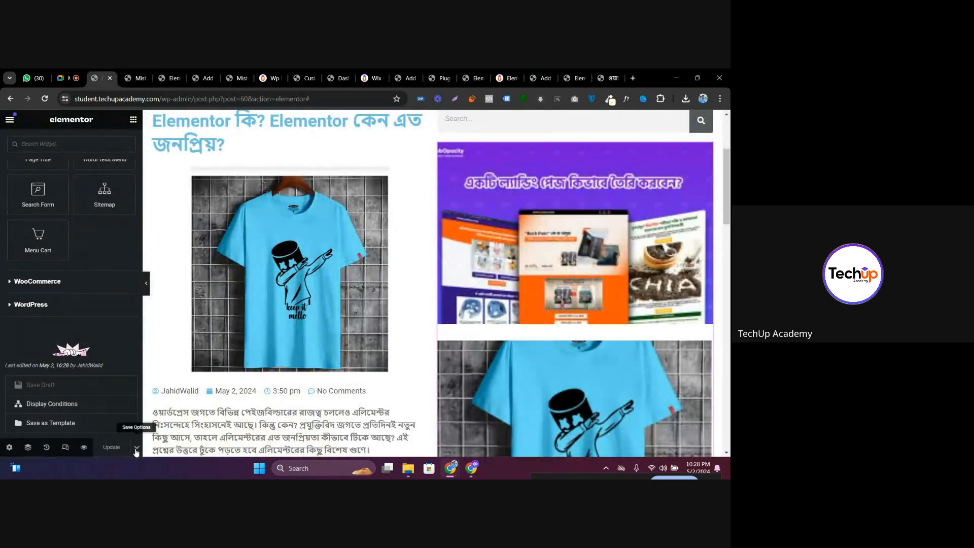
{"action": "left_click", "coordinate": [58, 410]}
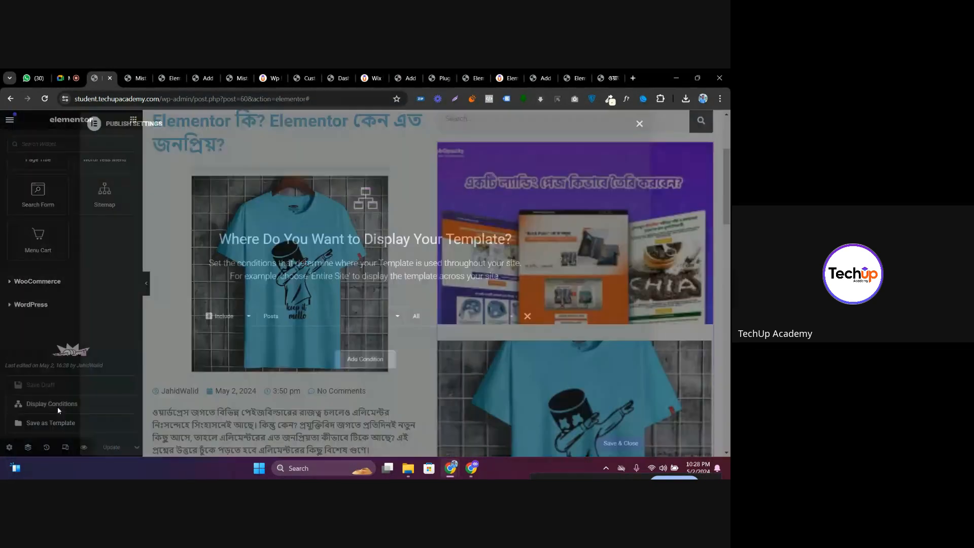
{"action": "left_click", "coordinate": [317, 320]}
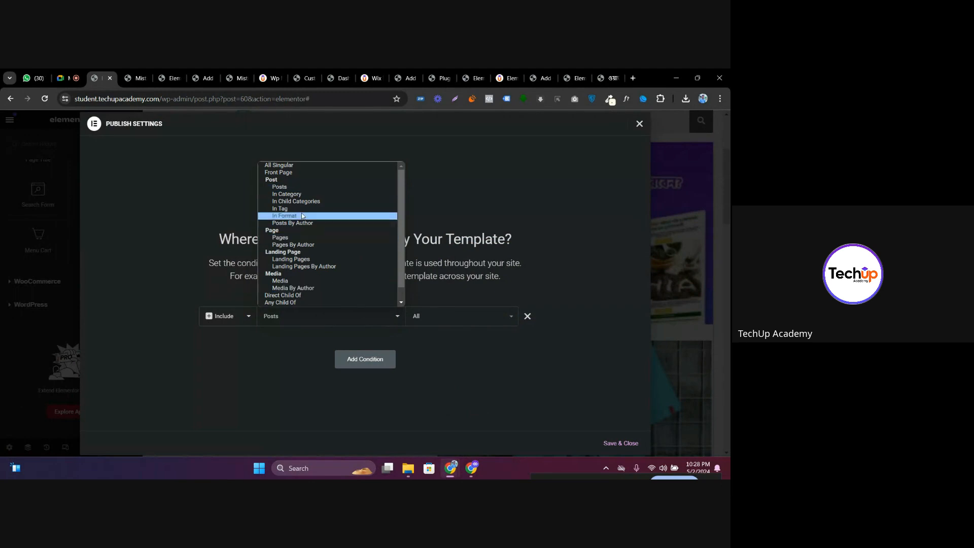
{"action": "left_click", "coordinate": [284, 187]}
{"action": "left_click", "coordinate": [435, 316]}
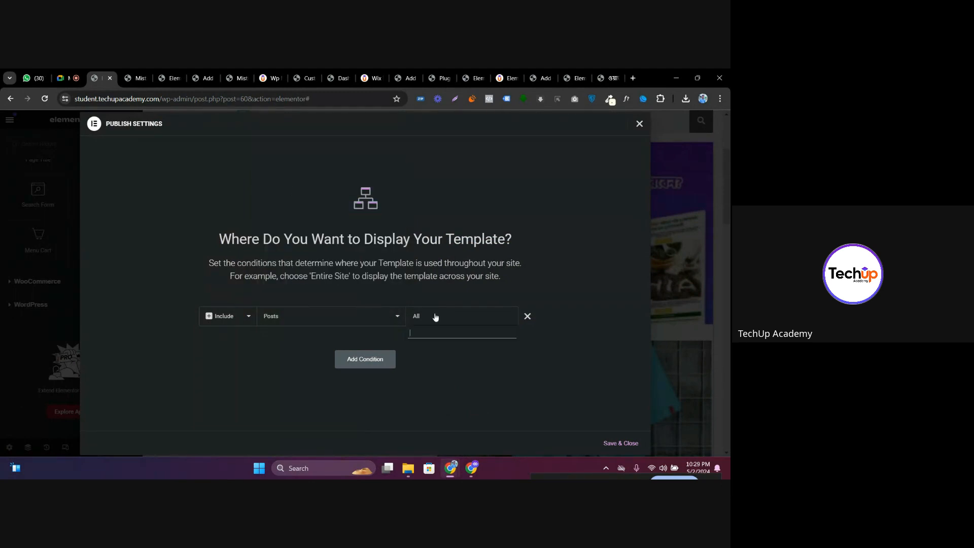
{"action": "left_click", "coordinate": [300, 355]}
{"action": "left_click", "coordinate": [639, 124]}
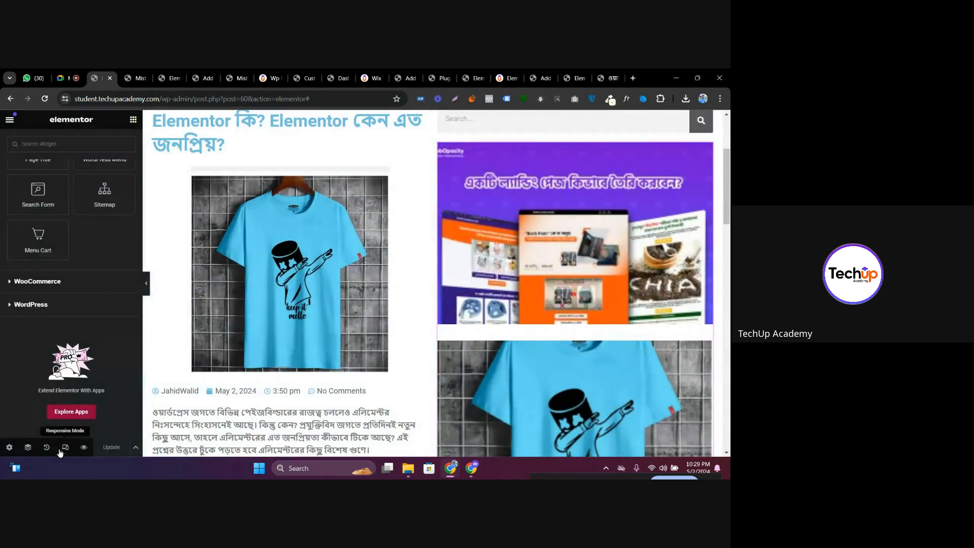
Go back from the post template to the Theme Builder's site part selection and close the live Elementor post's tab
{"action": "left_click", "coordinate": [9, 104]}
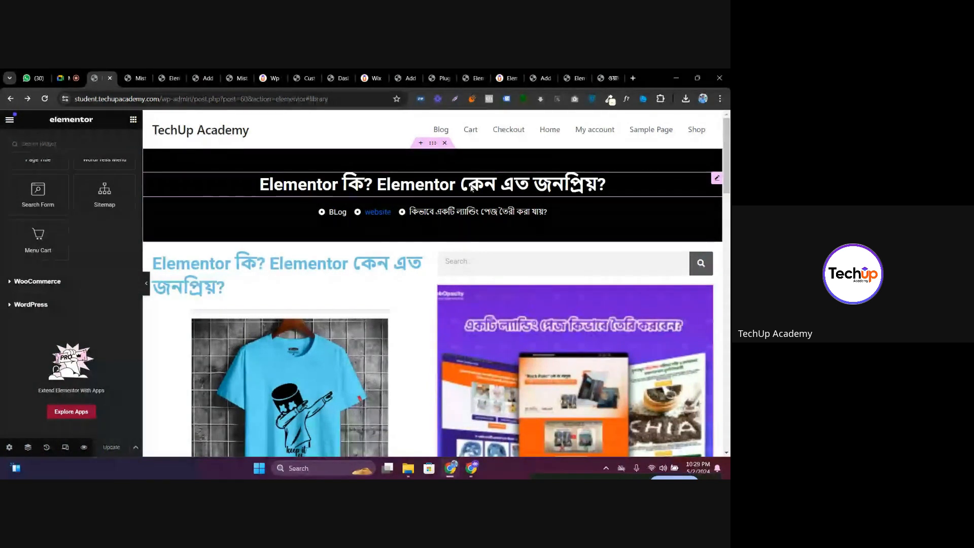
{"action": "left_click", "coordinate": [8, 99]}
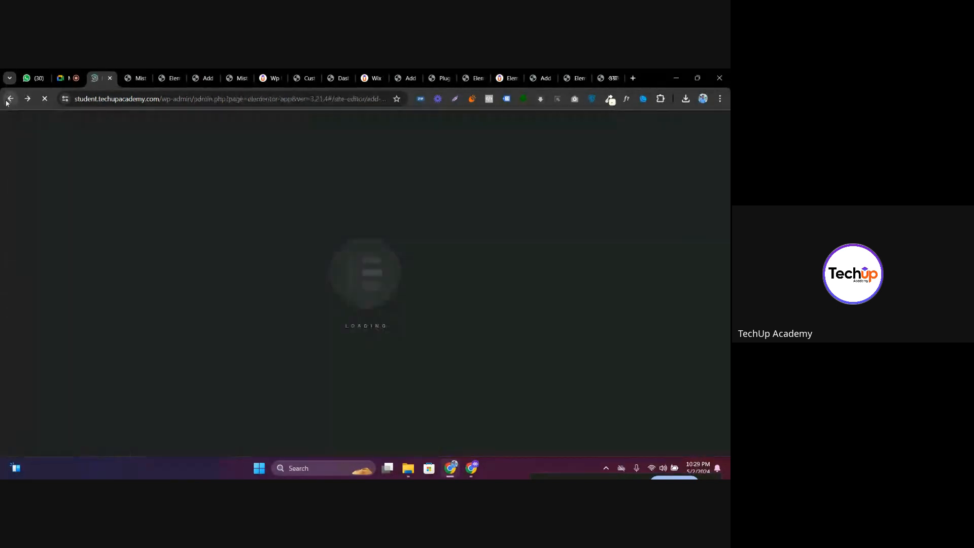
{"action": "left_click", "coordinate": [133, 78]}
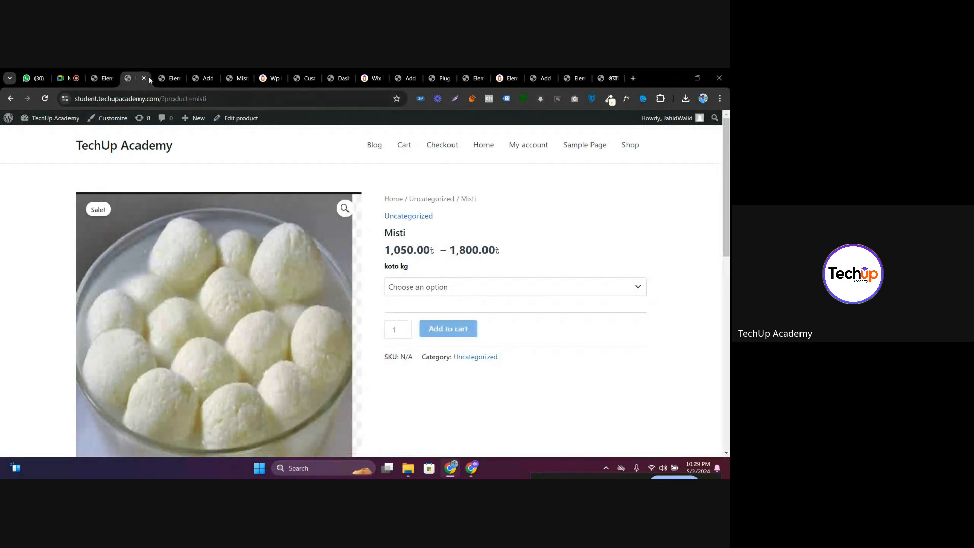
{"action": "left_click", "coordinate": [170, 72]}
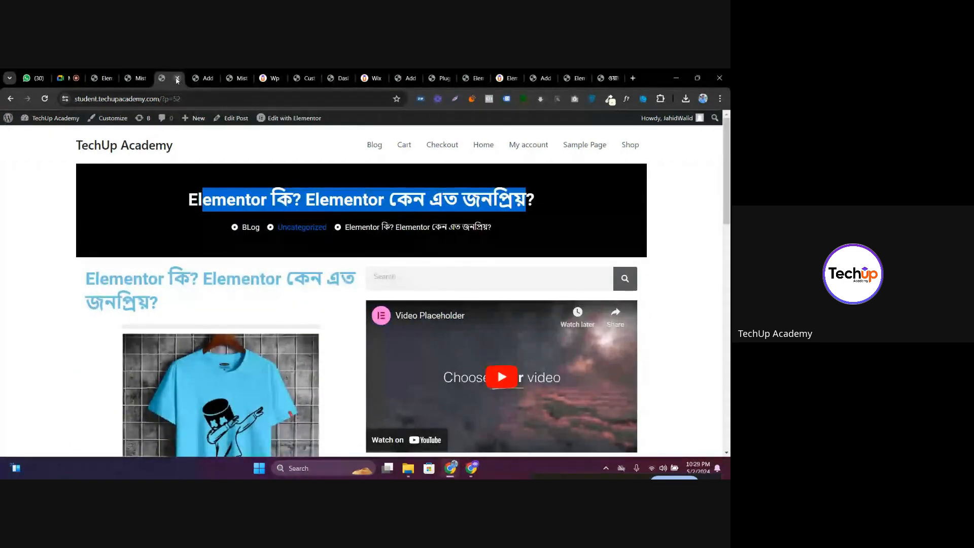
{"action": "left_click", "coordinate": [177, 79]}
{"action": "left_click", "coordinate": [140, 73]}
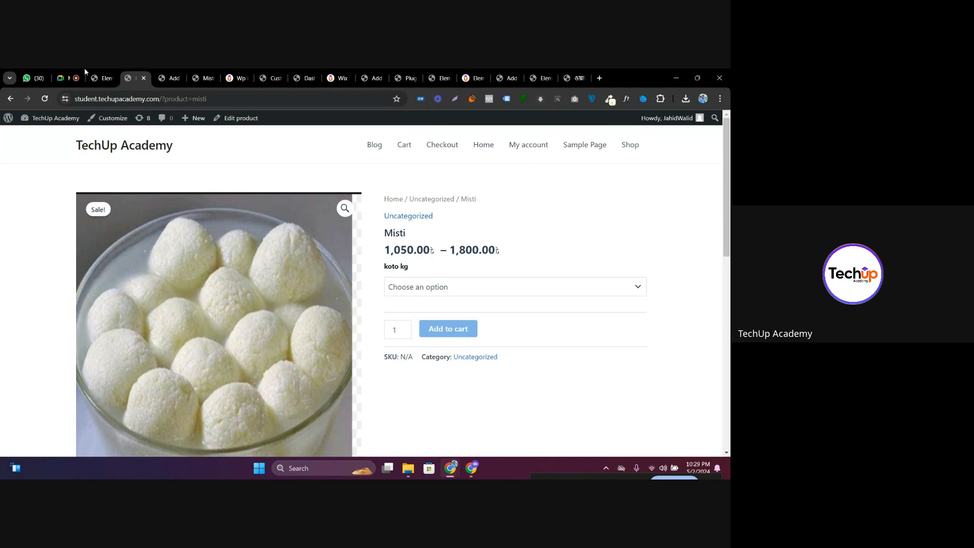
{"action": "left_click", "coordinate": [103, 78]}
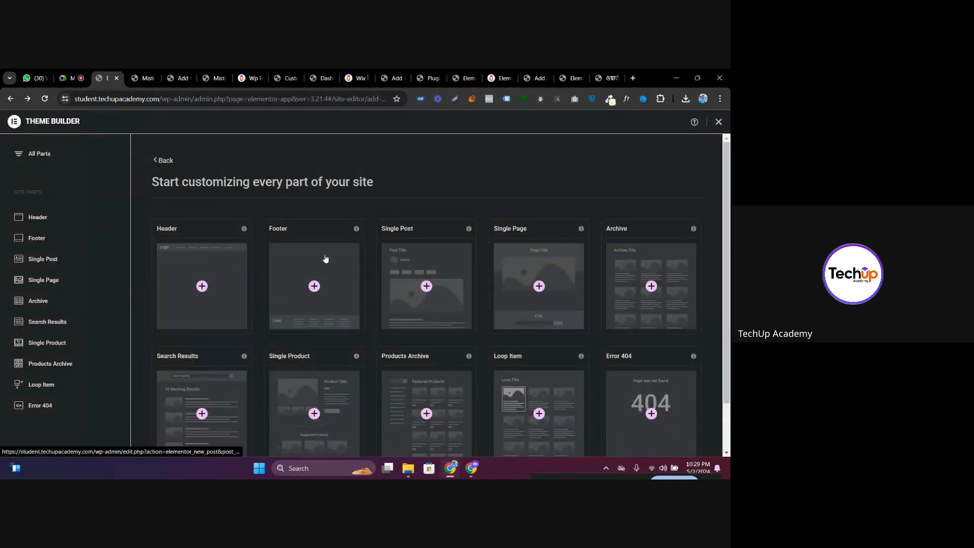
{"action": "left_click", "coordinate": [48, 99]}
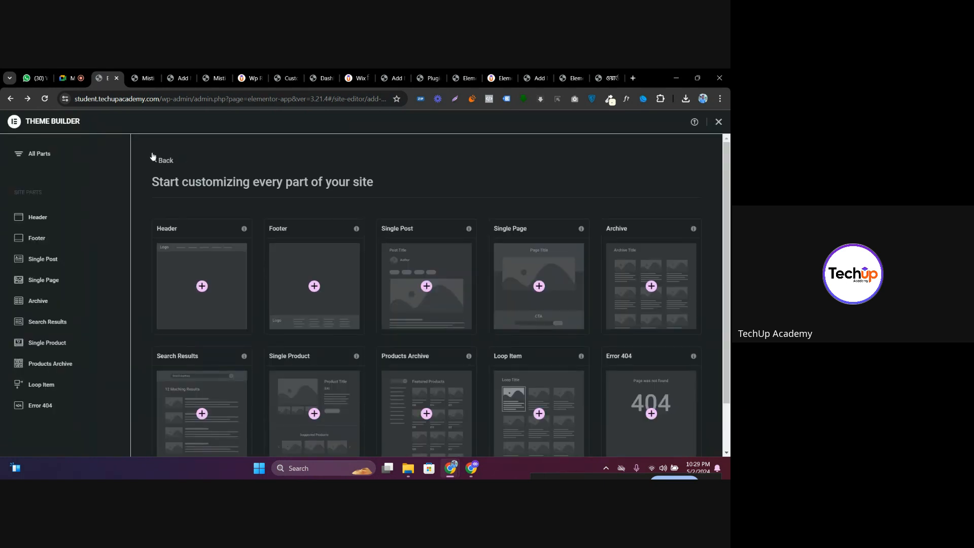
Look over the Misti product page, then close the landing-page post's editor tab and the duplicate Misti tab
{"action": "left_click", "coordinate": [146, 77]}
{"action": "scroll", "coordinate": [285, 272], "scroll_direction": "down", "scroll_amount": 5}
{"action": "scroll", "coordinate": [285, 271], "scroll_direction": "up", "scroll_amount": 8}
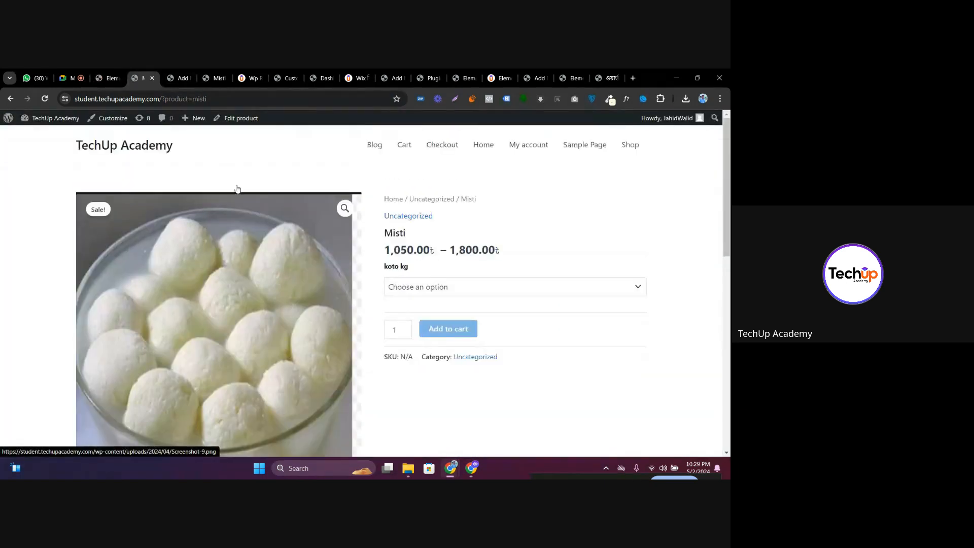
{"action": "left_click", "coordinate": [175, 78]}
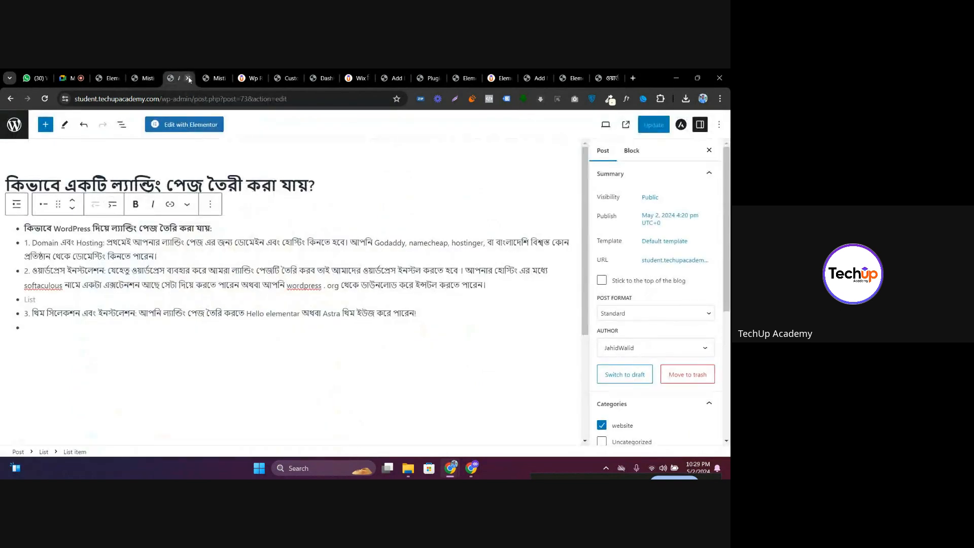
{"action": "left_click", "coordinate": [188, 79]}
{"action": "left_click", "coordinate": [189, 79]}
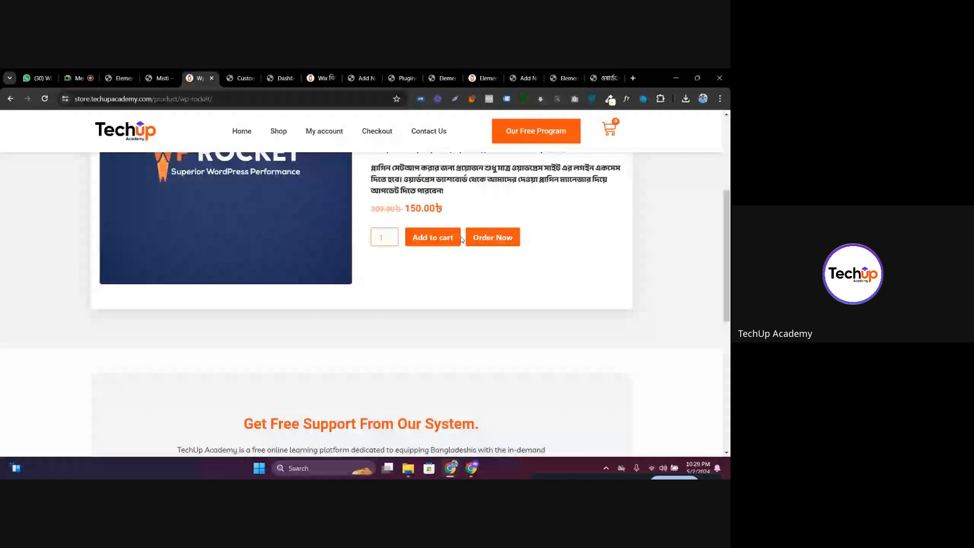
Return to the Theme Builder and create a new Single Product template
{"action": "key", "text": "ctrl+shift+Tab"}
{"action": "key", "text": "ctrl+shift+Tab"}
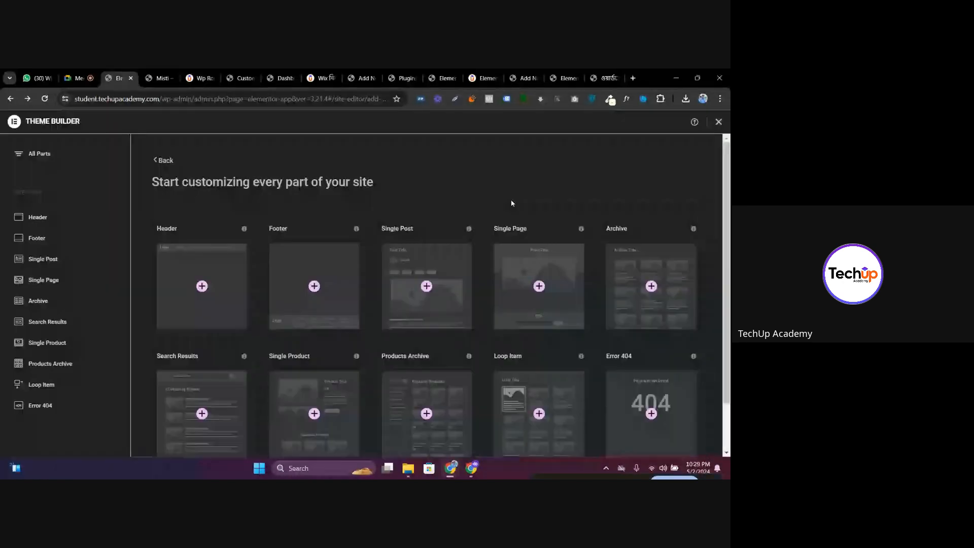
{"action": "scroll", "coordinate": [326, 364], "scroll_direction": "down", "scroll_amount": 1}
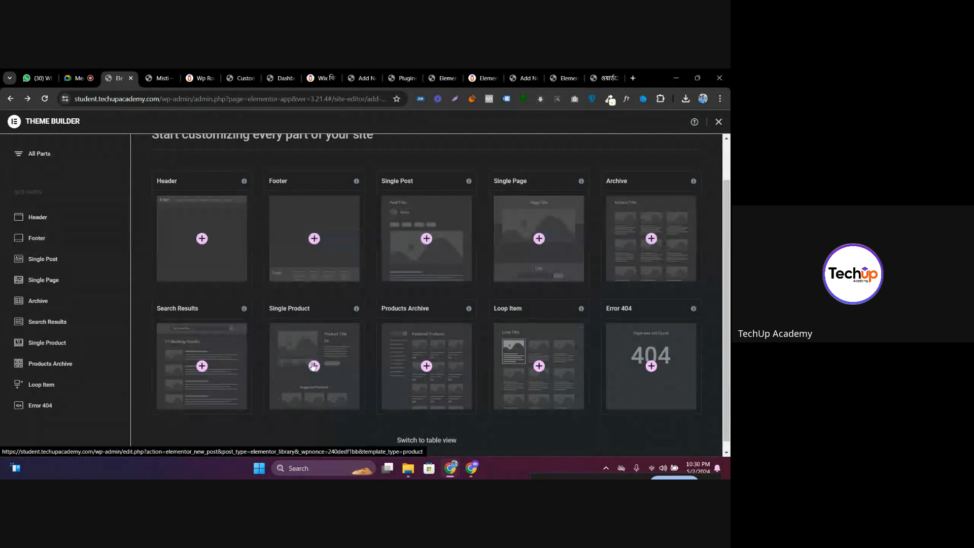
{"action": "left_click", "coordinate": [314, 366]}
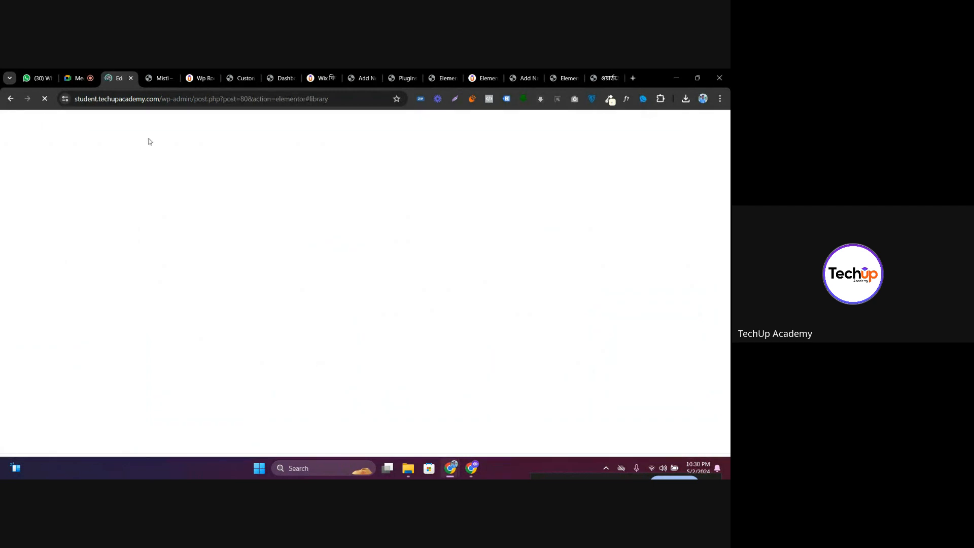
Place the Wp Rocket GPL reference product tab beside the template editor's tab and return to the editor
{"action": "left_click", "coordinate": [202, 73]}
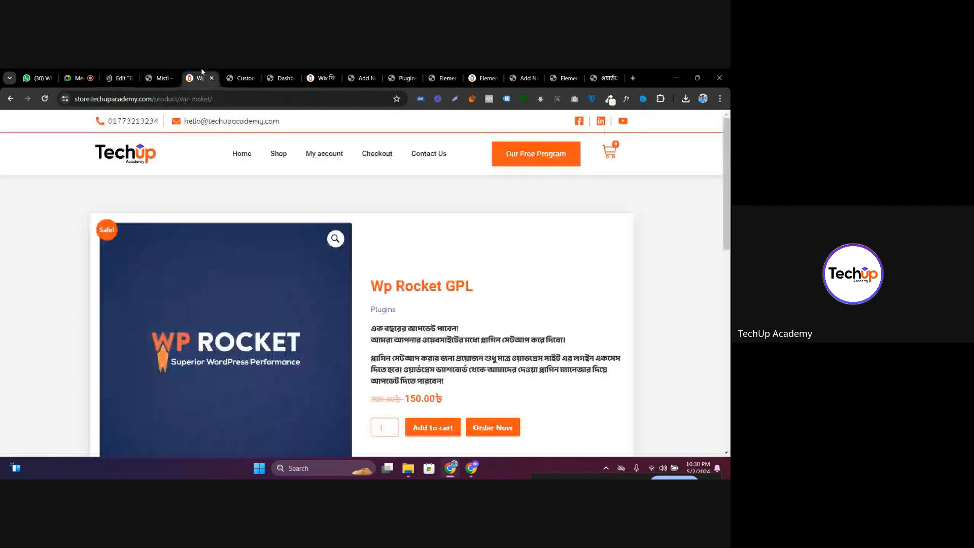
{"action": "left_click_drag", "start_coordinate": [202, 73], "coordinate": [181, 74]}
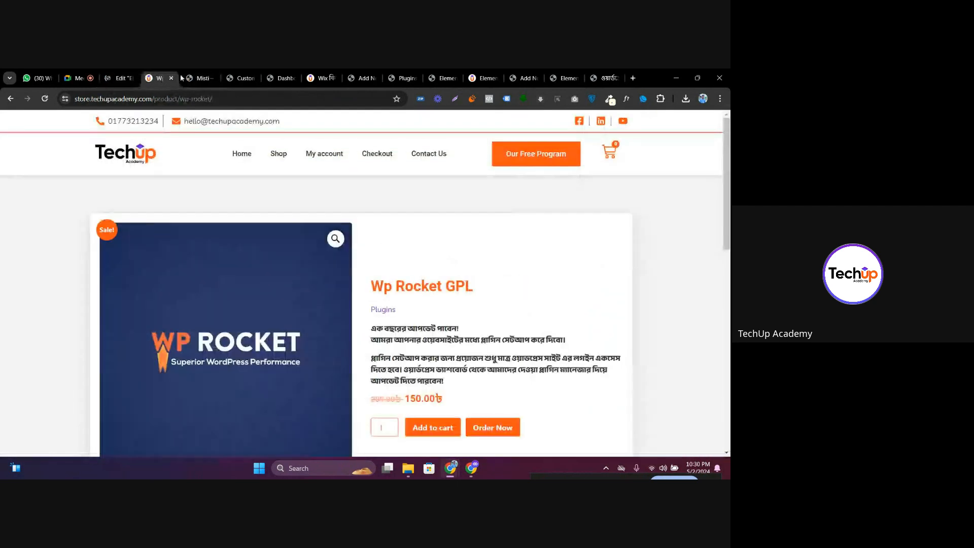
{"action": "left_click", "coordinate": [106, 73]}
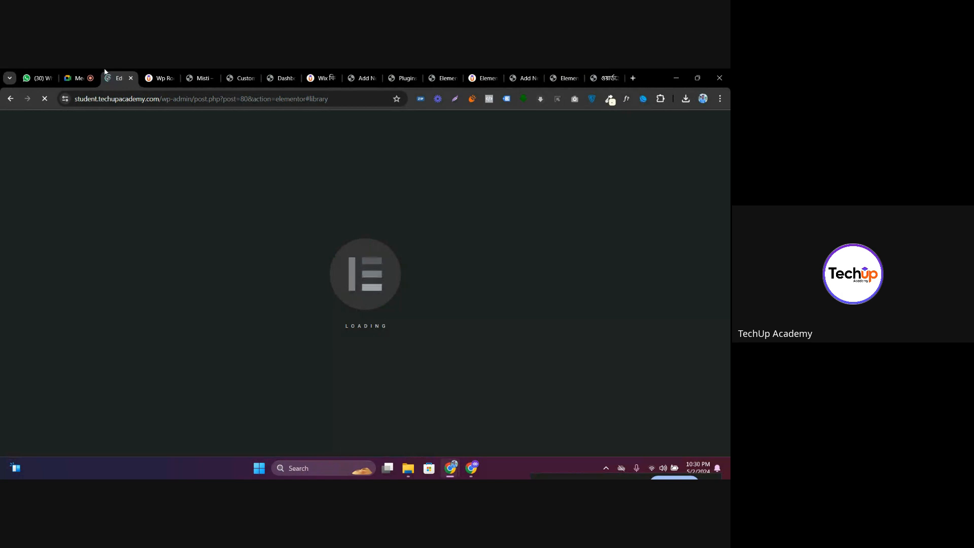
{"action": "left_click", "coordinate": [167, 77]}
{"action": "left_click", "coordinate": [118, 78]}
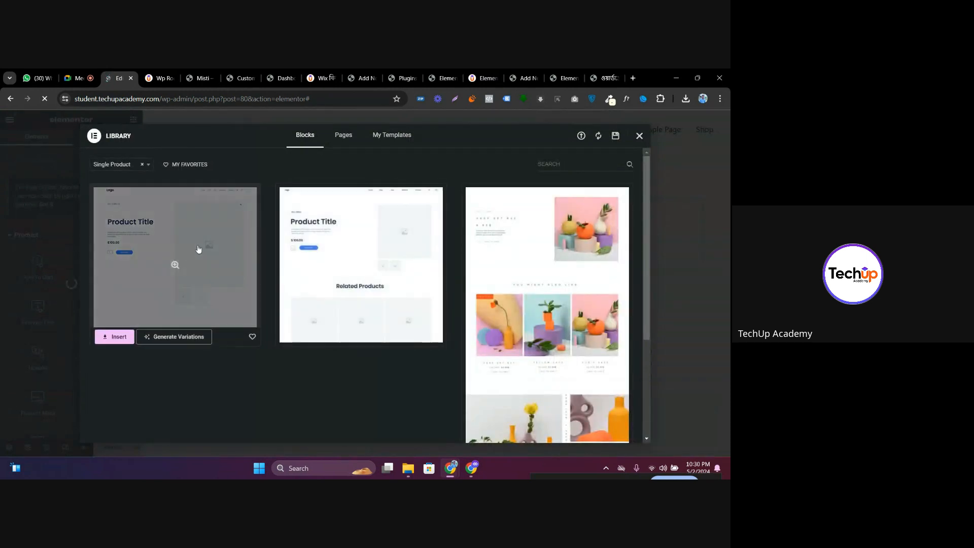
Dismiss the template library and add a container with two equal columns, matching the reference product layout
{"action": "left_click", "coordinate": [640, 135]}
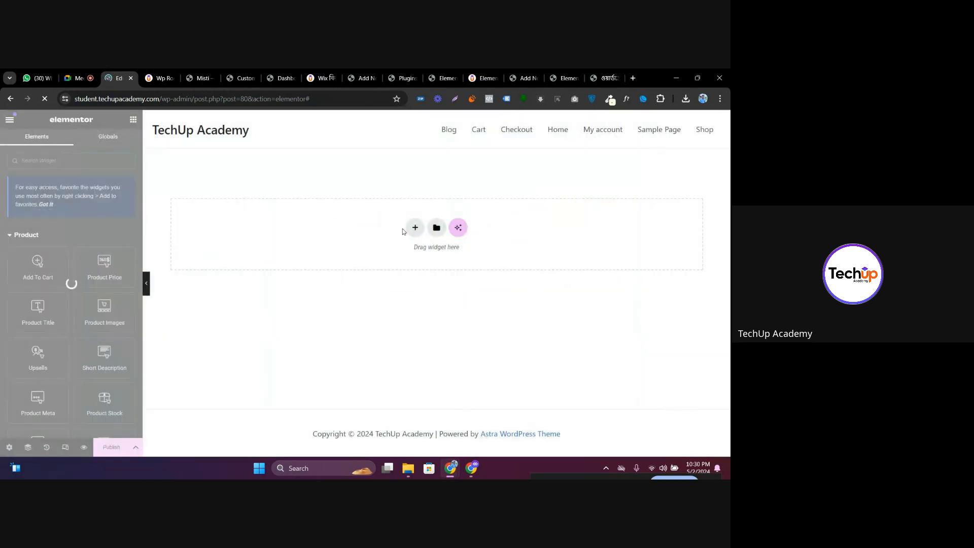
{"action": "left_click", "coordinate": [407, 259]}
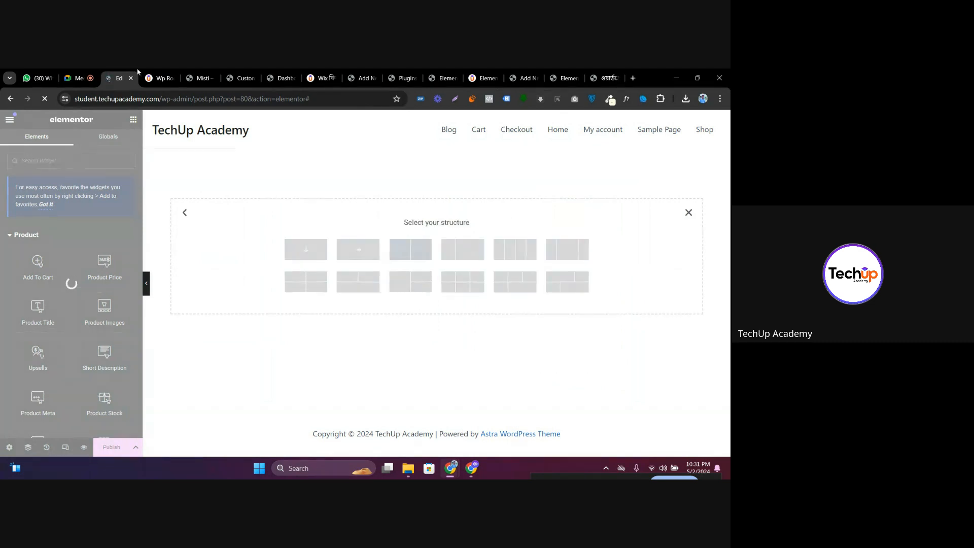
{"action": "left_click", "coordinate": [161, 77]}
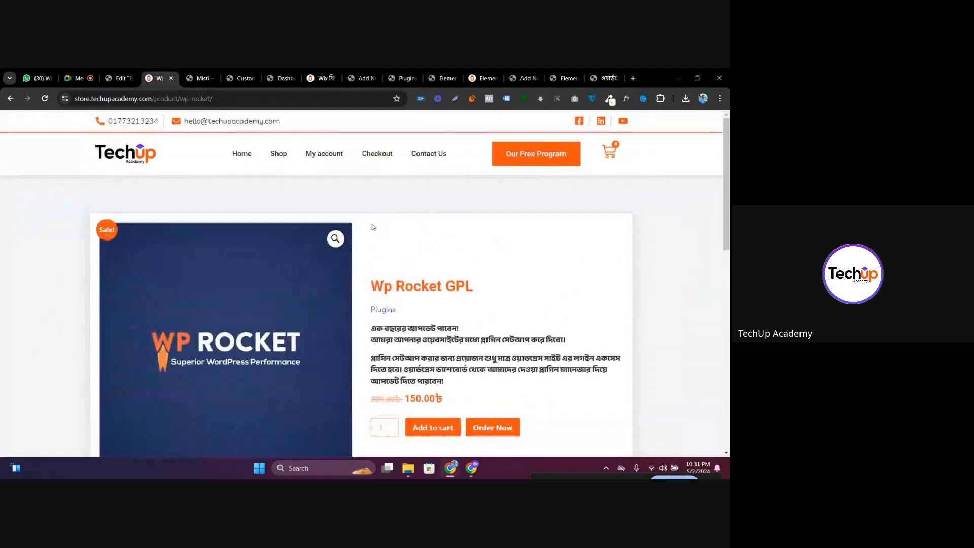
{"action": "scroll", "coordinate": [442, 242], "scroll_direction": "down", "scroll_amount": 1}
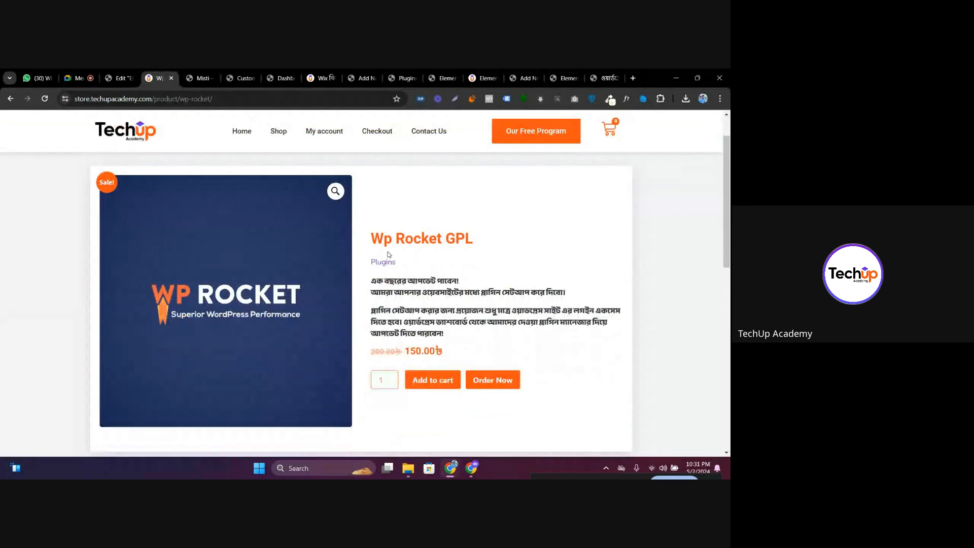
{"action": "left_click", "coordinate": [120, 77]}
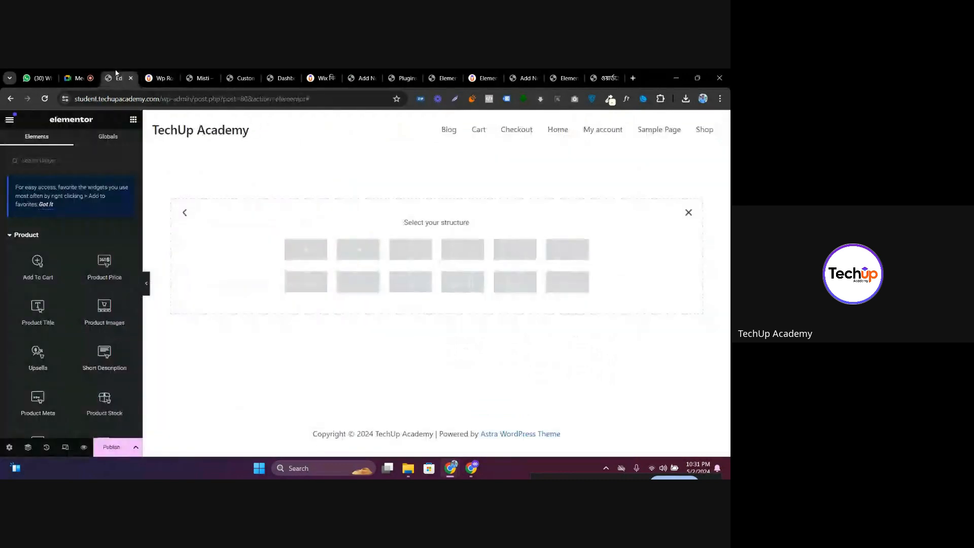
{"action": "left_click", "coordinate": [413, 251]}
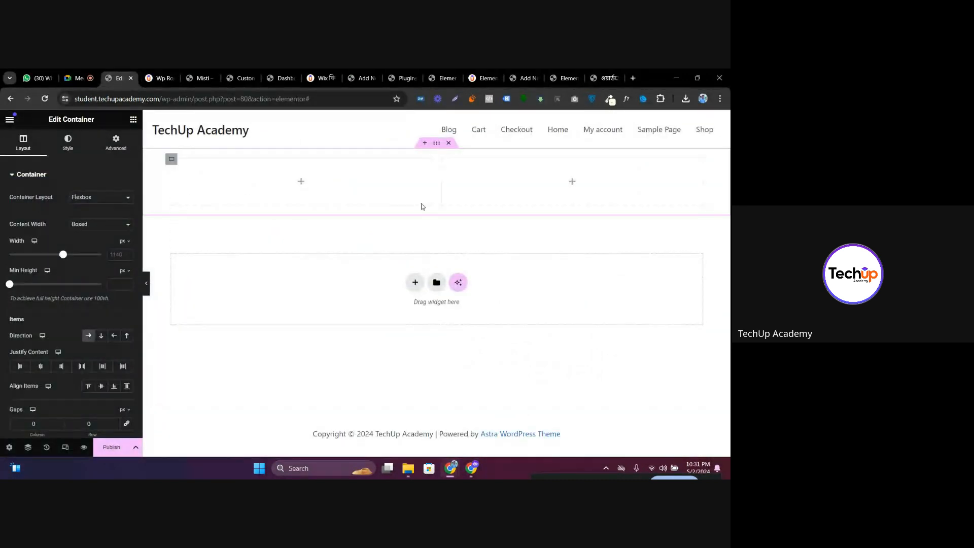
Add a Product Images widget to the container's first column, as on the reference product page
{"action": "left_click", "coordinate": [301, 181]}
{"action": "left_click", "coordinate": [159, 78]}
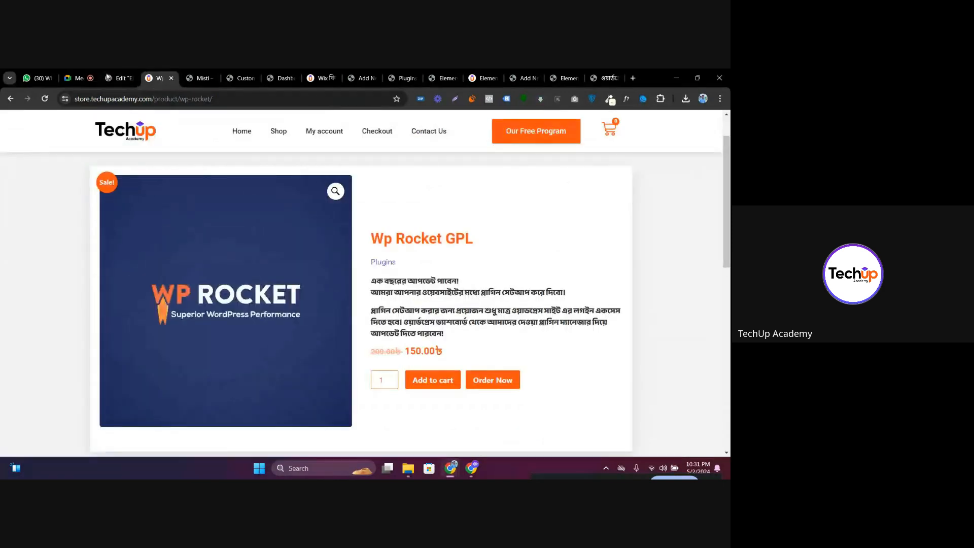
{"action": "left_click", "coordinate": [117, 77]}
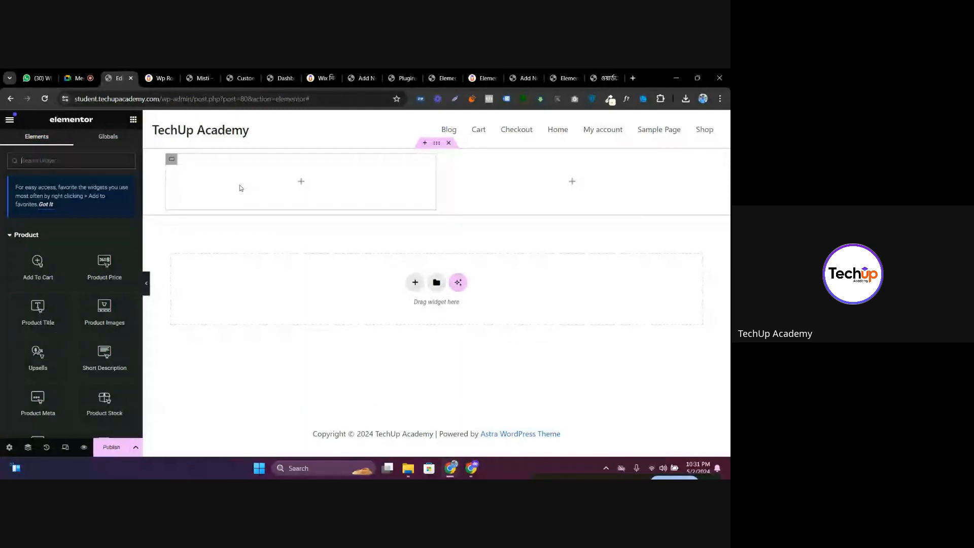
{"action": "scroll", "coordinate": [92, 246], "scroll_direction": "down", "scroll_amount": 5}
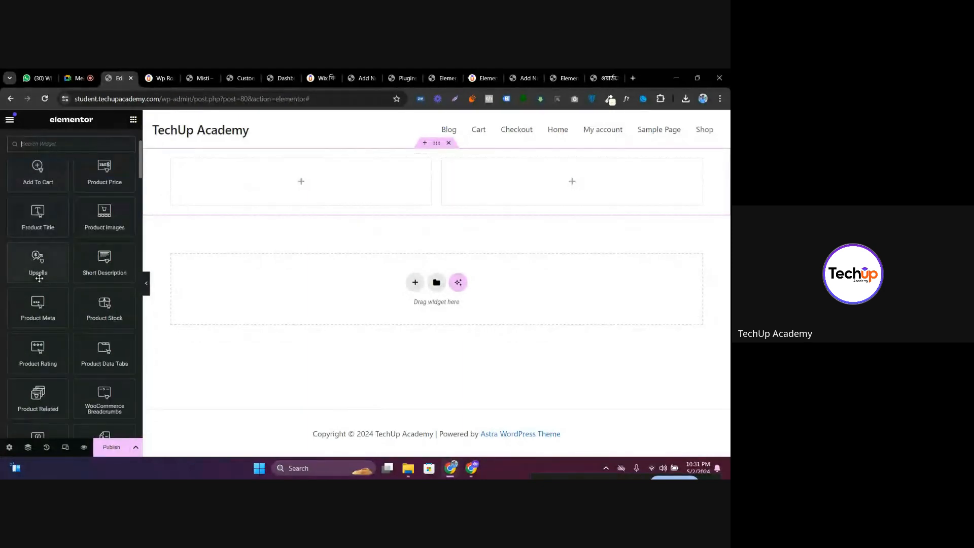
{"action": "scroll", "coordinate": [113, 359], "scroll_direction": "up", "scroll_amount": 5}
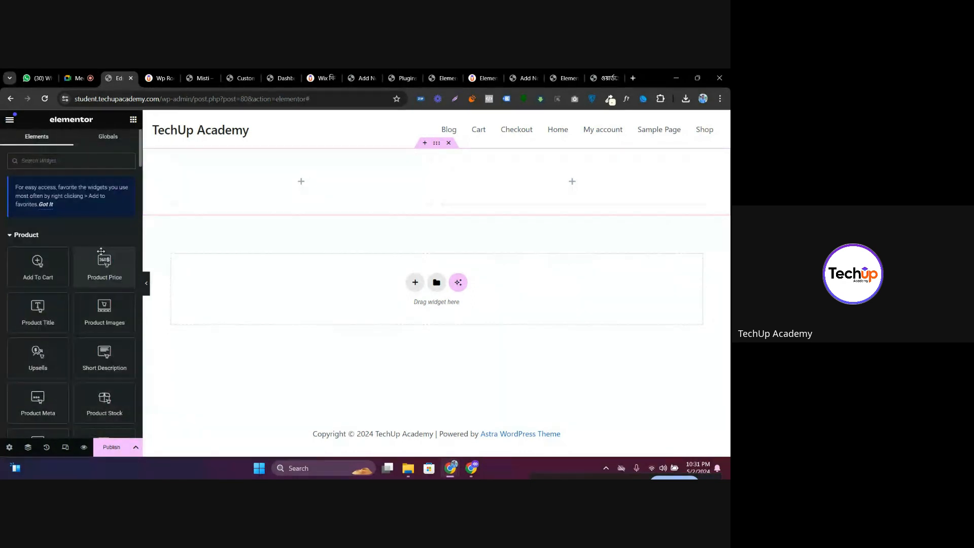
{"action": "left_click_drag", "start_coordinate": [107, 308], "coordinate": [264, 175]}
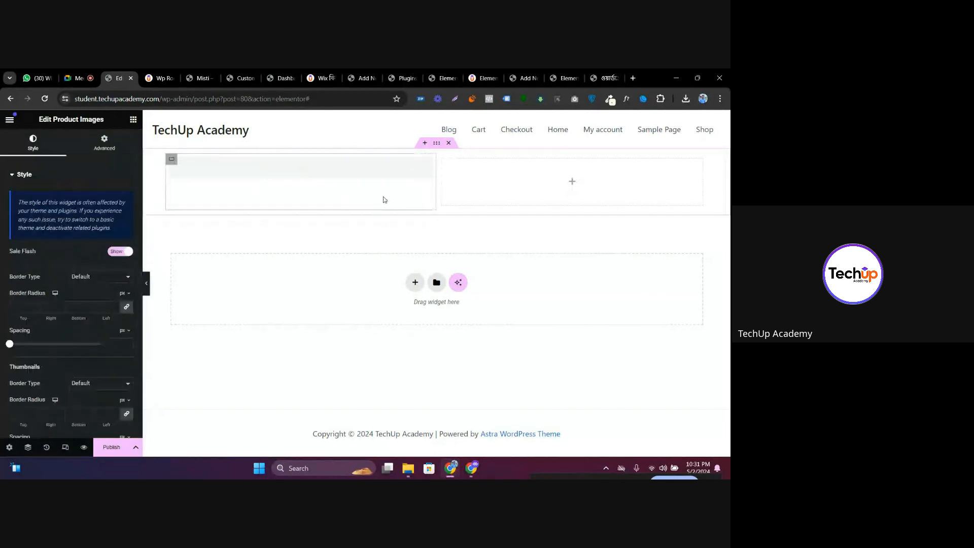
Check the Wp Rocket GPL reference page and add a Product Title widget to the container's second column
{"action": "left_click", "coordinate": [132, 119]}
{"action": "left_click", "coordinate": [160, 78]}
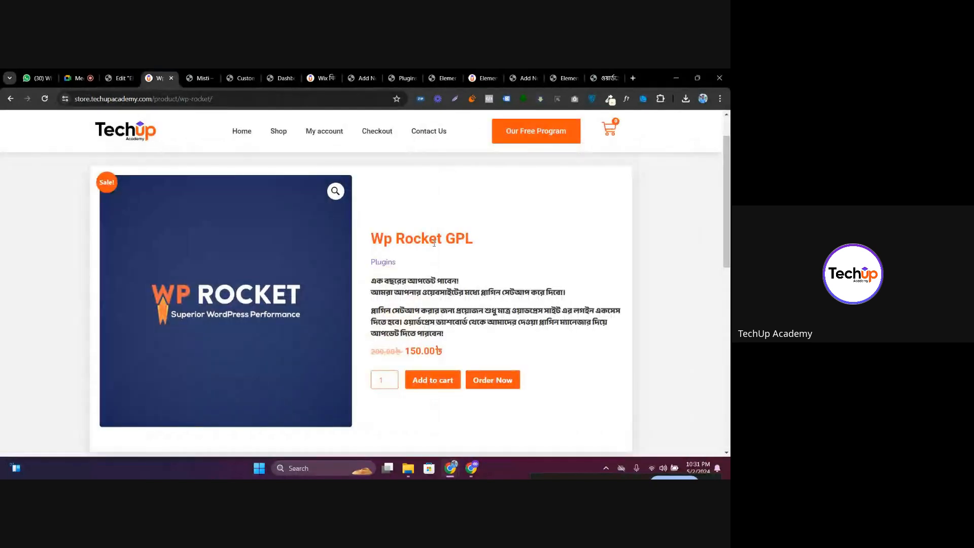
{"action": "left_click", "coordinate": [117, 73]}
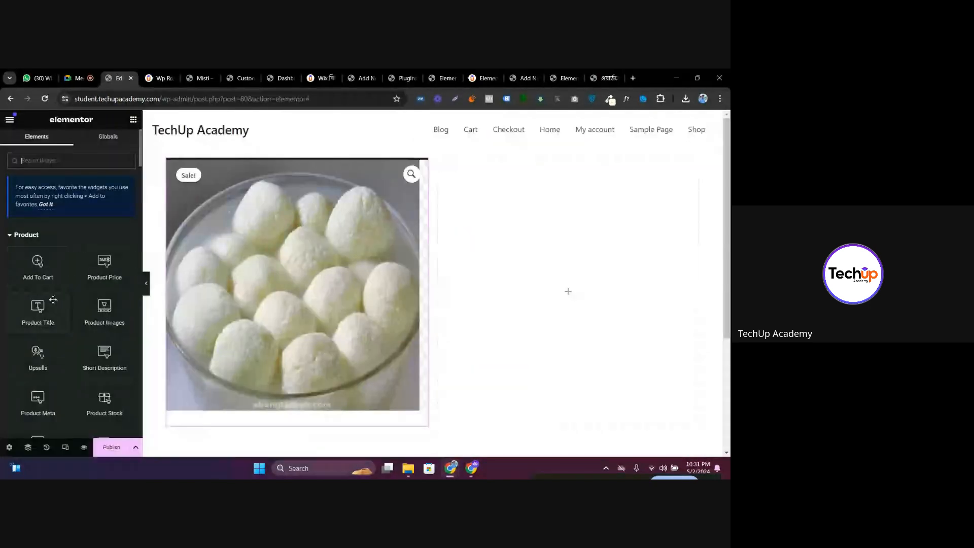
{"action": "left_click_drag", "start_coordinate": [37, 309], "coordinate": [516, 216]}
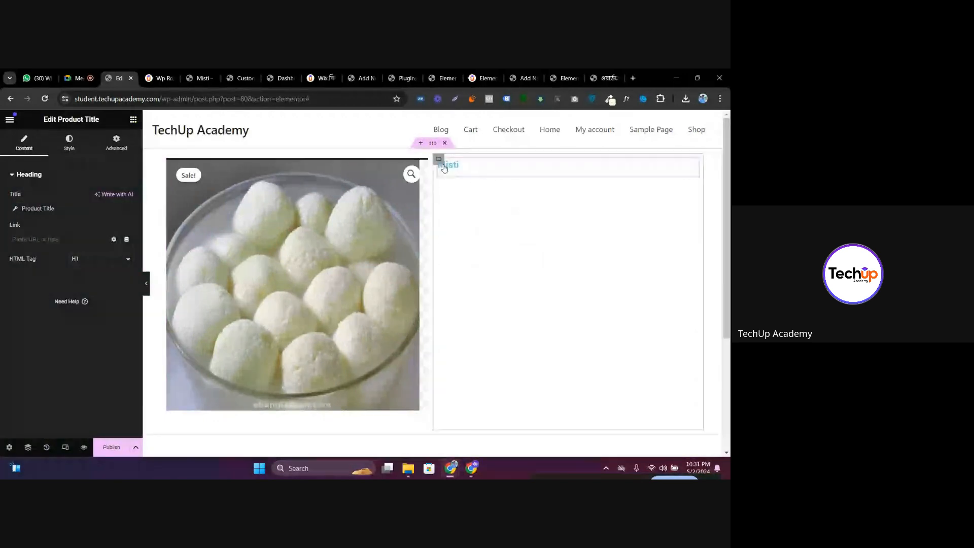
Compare with the reference product page and add a Product Meta widget beneath the product title
{"action": "left_click", "coordinate": [160, 78]}
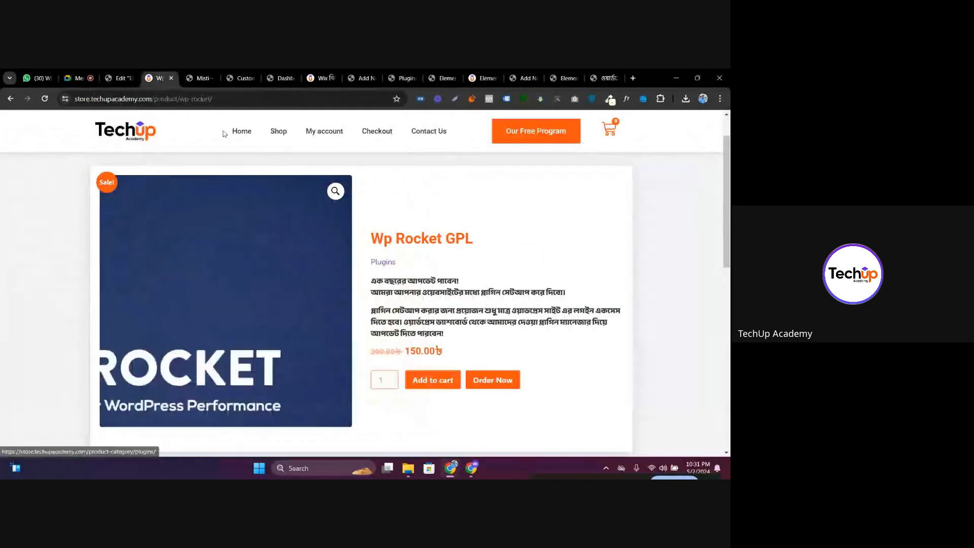
{"action": "left_click", "coordinate": [118, 78]}
{"action": "left_click", "coordinate": [132, 121]}
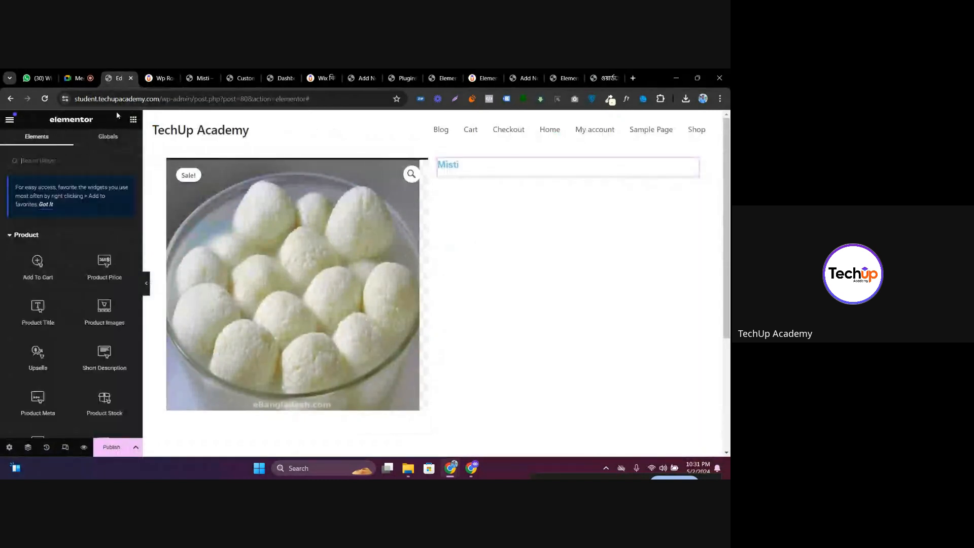
{"action": "scroll", "coordinate": [98, 284], "scroll_direction": "down", "scroll_amount": 2}
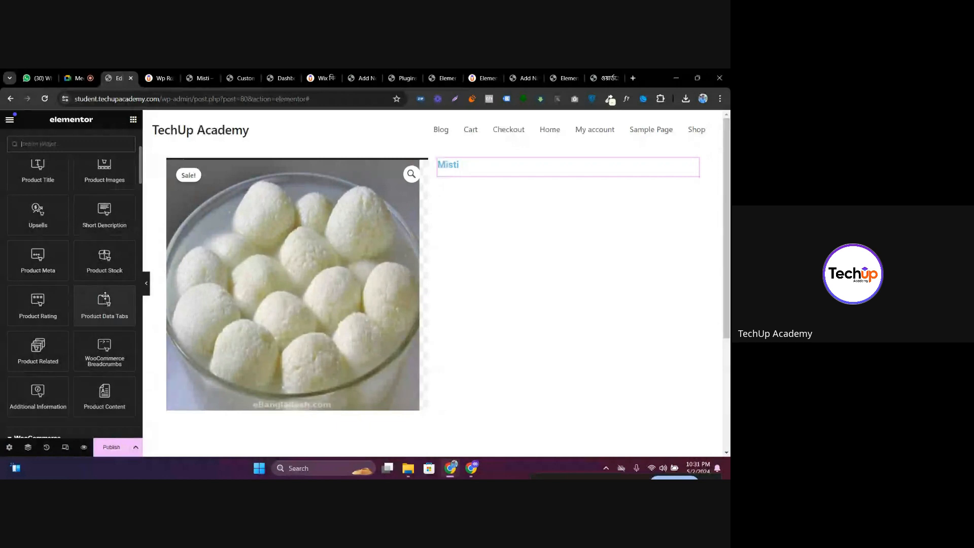
{"action": "scroll", "coordinate": [89, 292], "scroll_direction": "up", "scroll_amount": 1}
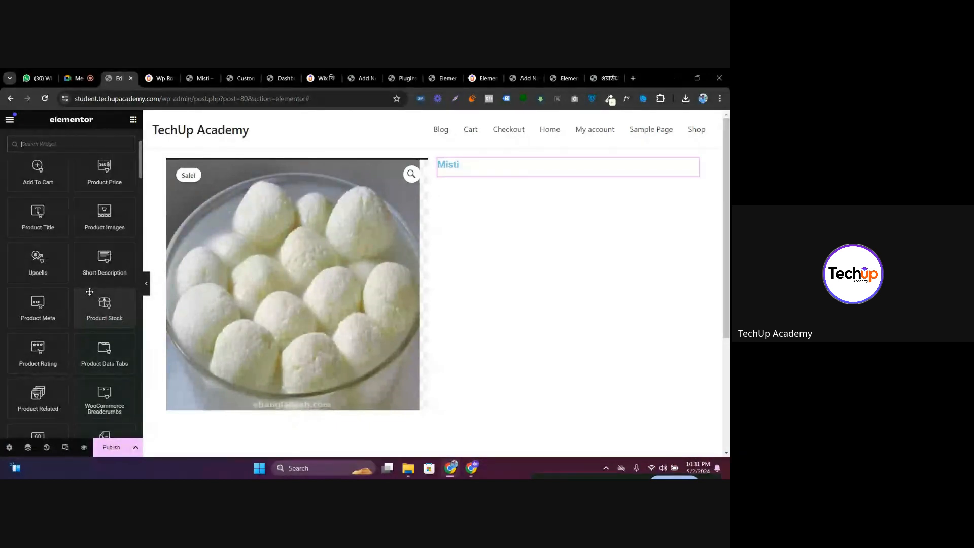
{"action": "scroll", "coordinate": [89, 292], "scroll_direction": "down", "scroll_amount": 1}
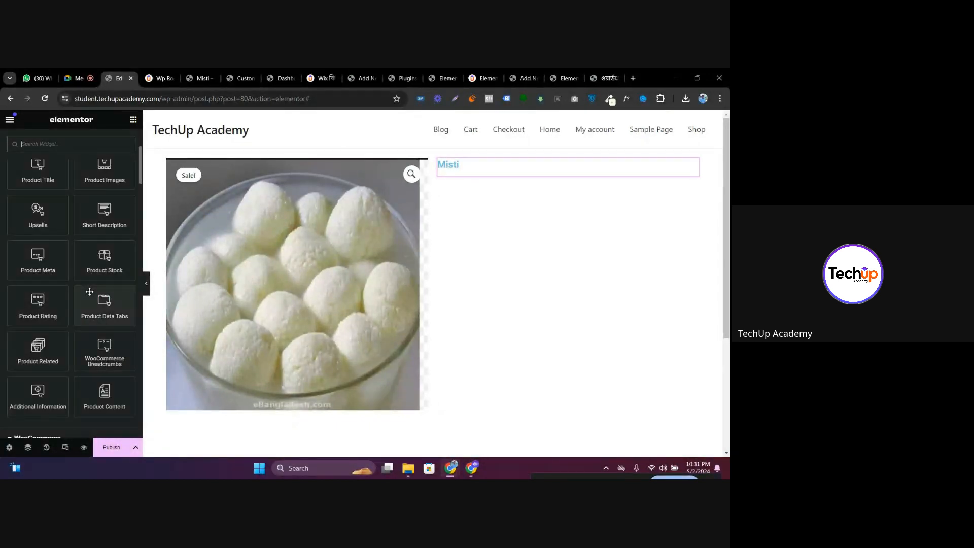
{"action": "scroll", "coordinate": [88, 299], "scroll_direction": "up", "scroll_amount": 1}
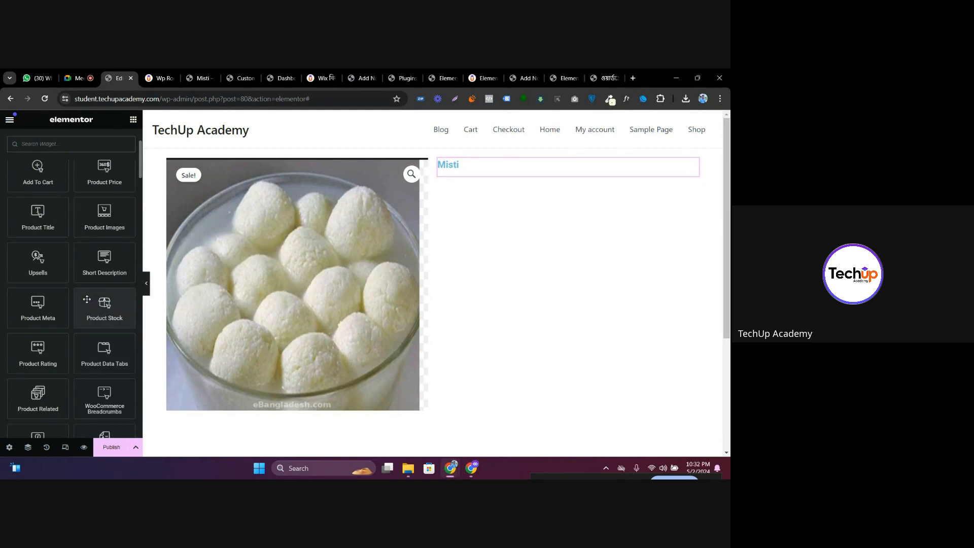
{"action": "left_click_drag", "start_coordinate": [39, 305], "coordinate": [536, 179]}
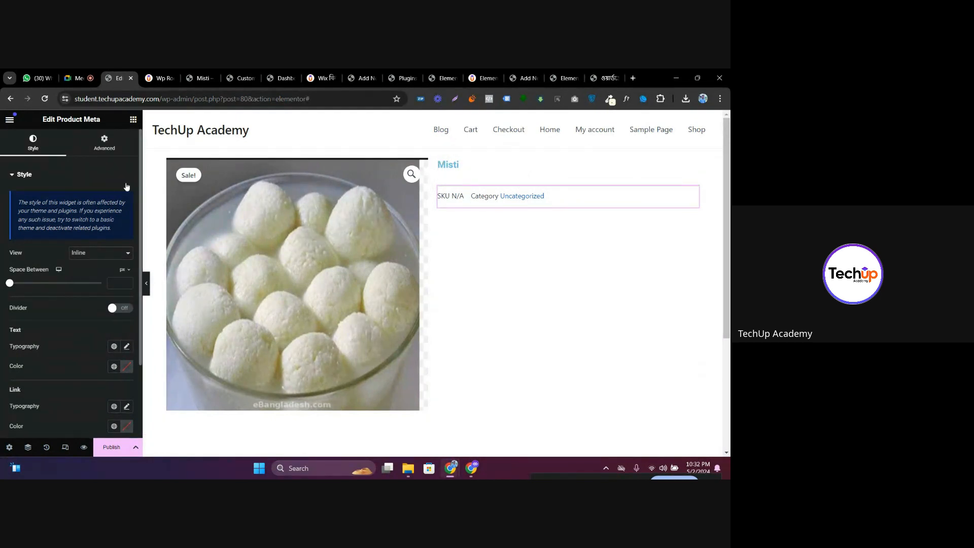
Review the description areas on the reference product page and add a Short Description widget below the product meta
{"action": "left_click", "coordinate": [133, 121]}
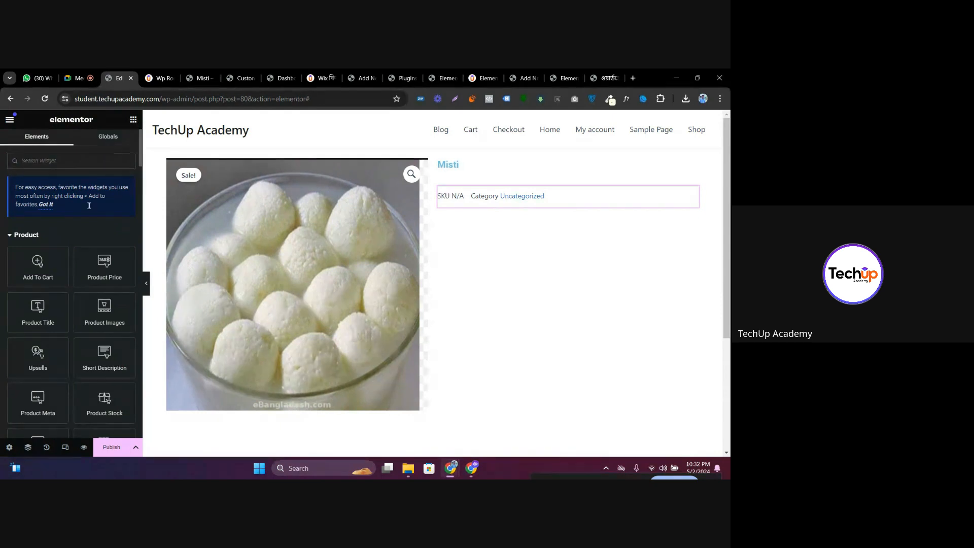
{"action": "left_click", "coordinate": [162, 76]}
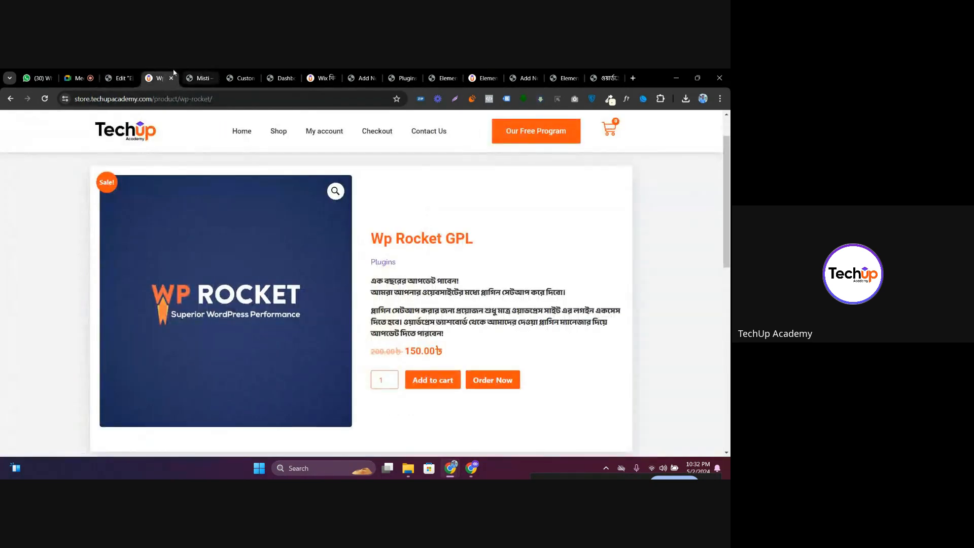
{"action": "left_click_drag", "start_coordinate": [373, 282], "coordinate": [503, 335]}
{"action": "scroll", "coordinate": [501, 335], "scroll_direction": "down", "scroll_amount": 4}
{"action": "scroll", "coordinate": [270, 329], "scroll_direction": "down", "scroll_amount": 3}
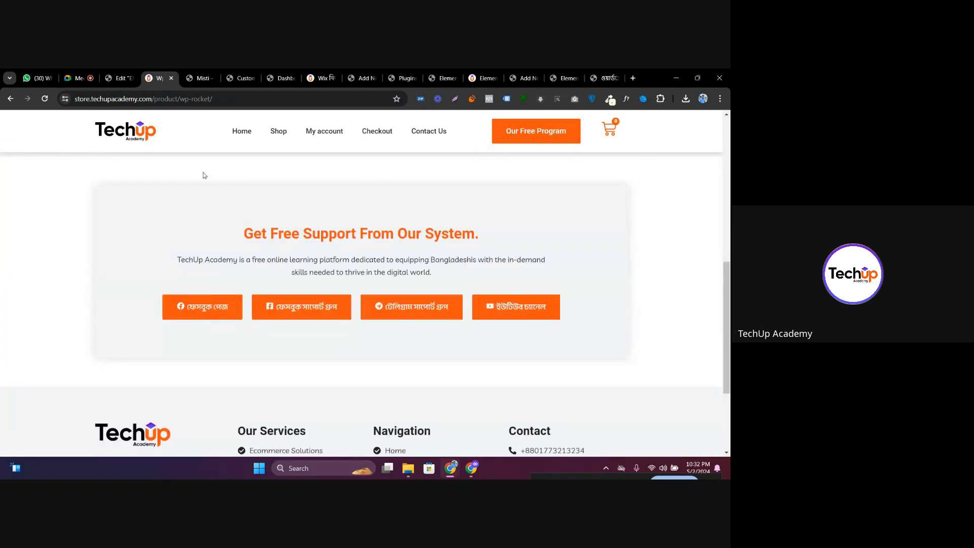
{"action": "scroll", "coordinate": [191, 249], "scroll_direction": "up", "scroll_amount": 2}
{"action": "left_click", "coordinate": [117, 77]}
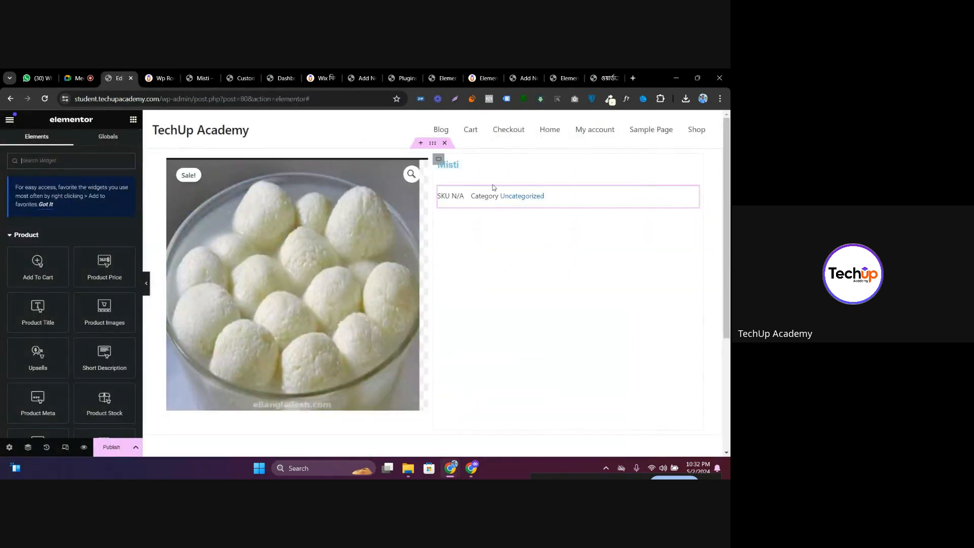
{"action": "scroll", "coordinate": [74, 276], "scroll_direction": "down", "scroll_amount": 1}
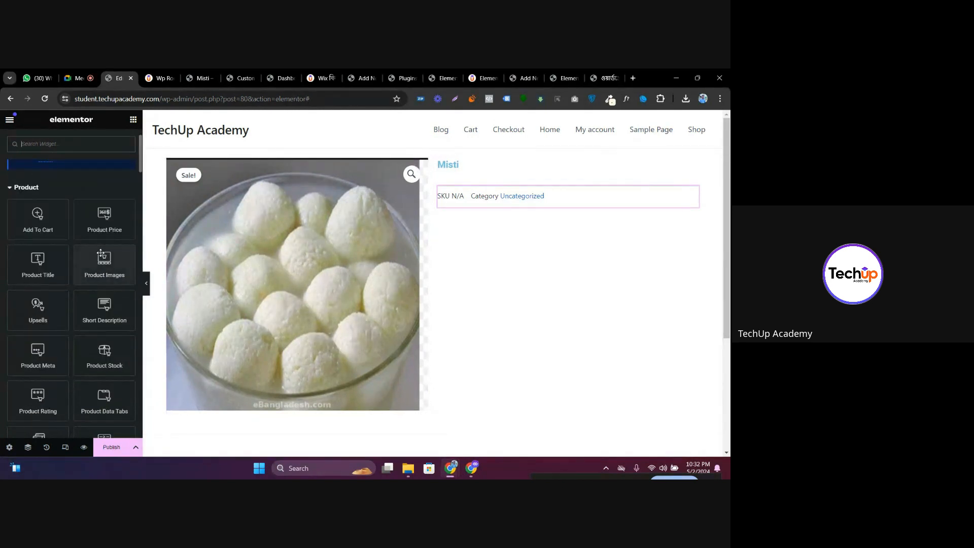
{"action": "left_click_drag", "start_coordinate": [104, 307], "coordinate": [474, 206]}
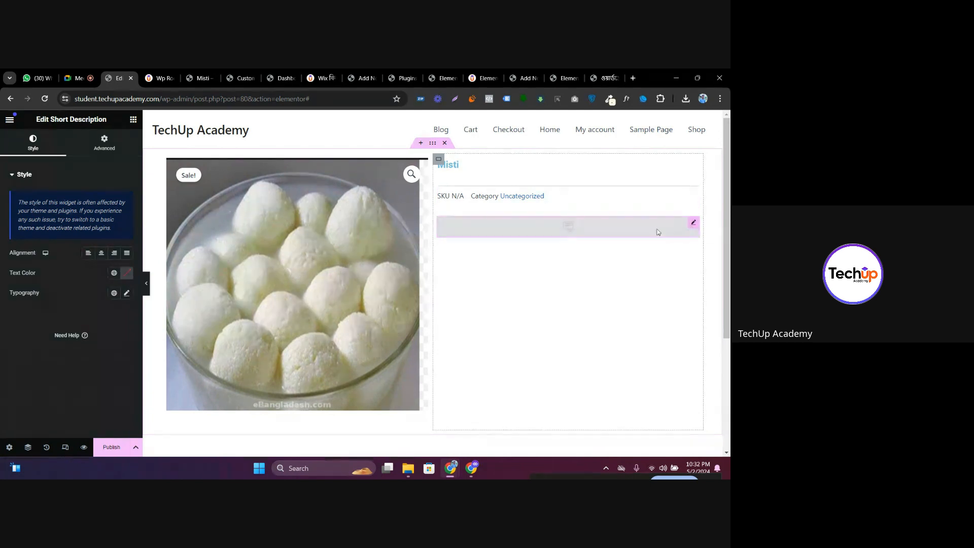
Add a new single-column Flexbox container below the two-column product section
{"action": "left_click", "coordinate": [133, 119]}
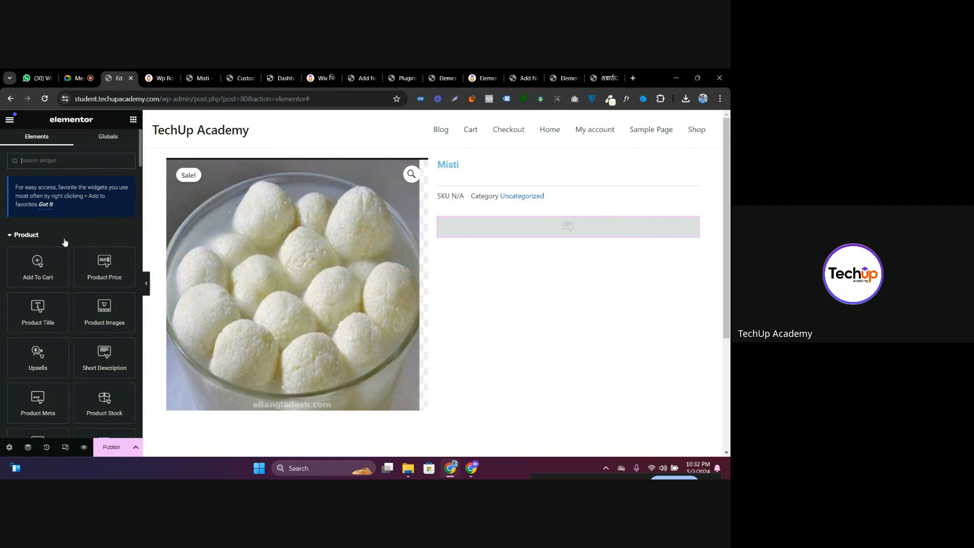
{"action": "scroll", "coordinate": [64, 242], "scroll_direction": "down", "scroll_amount": 1}
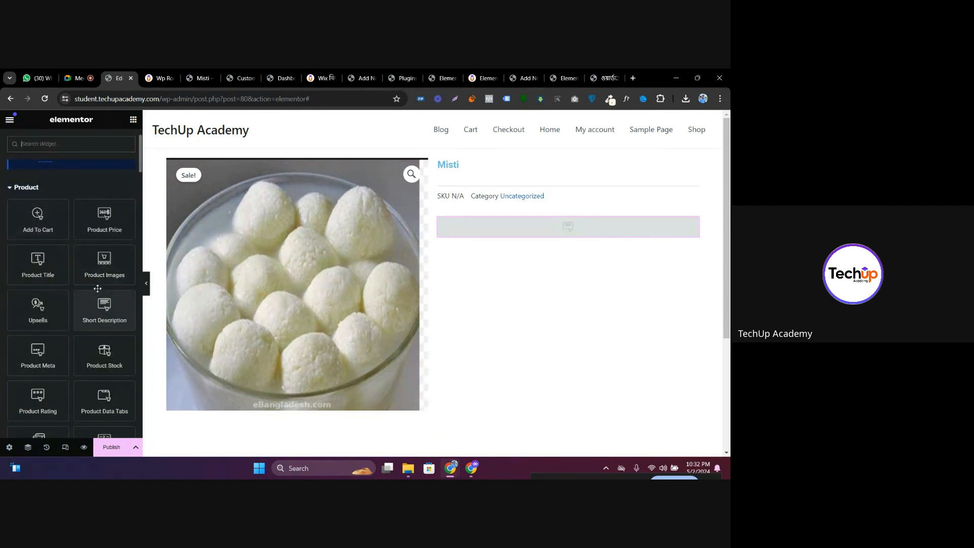
{"action": "scroll", "coordinate": [99, 284], "scroll_direction": "down", "scroll_amount": 1}
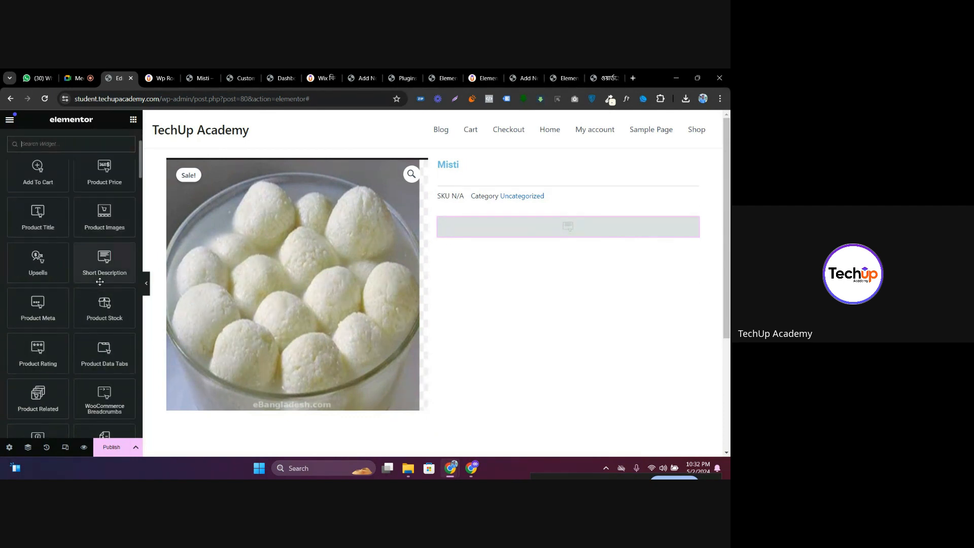
{"action": "scroll", "coordinate": [100, 282], "scroll_direction": "down", "scroll_amount": 1}
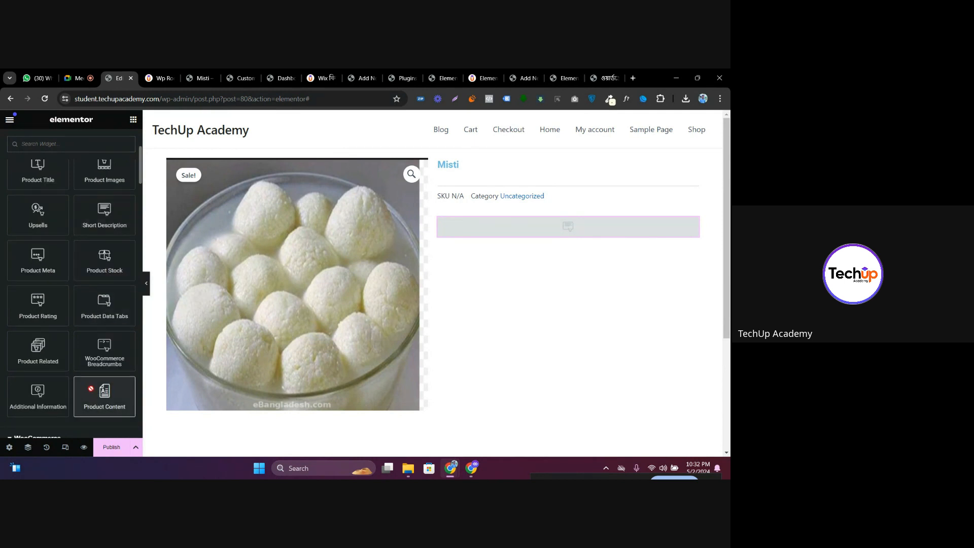
{"action": "scroll", "coordinate": [386, 355], "scroll_direction": "down", "scroll_amount": 2}
{"action": "left_click", "coordinate": [411, 408]}
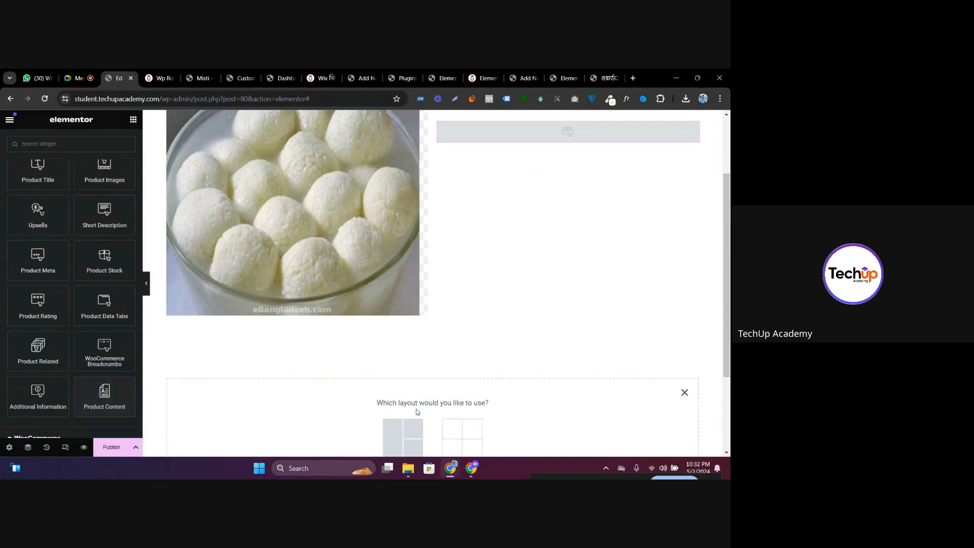
{"action": "left_click", "coordinate": [401, 436]}
{"action": "left_click", "coordinate": [305, 430]}
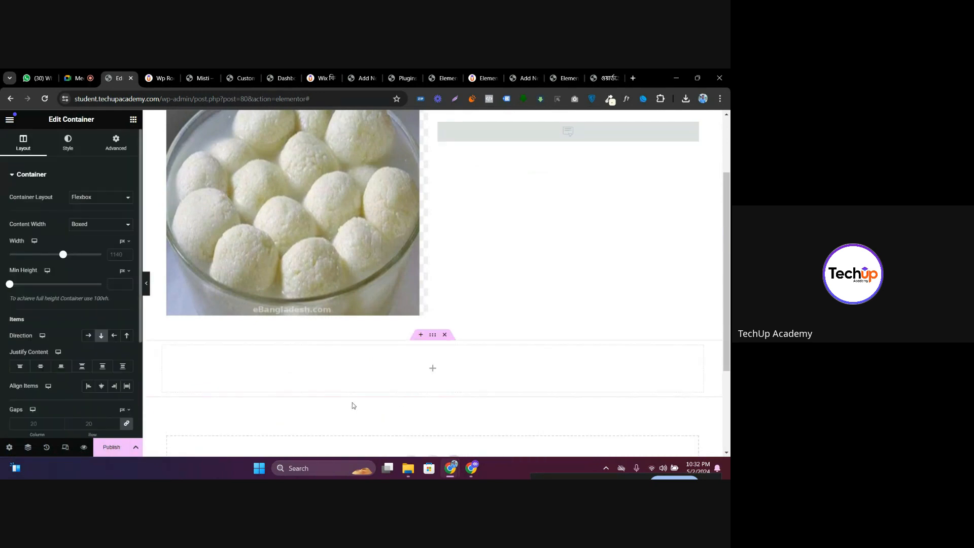
Place a Product Content widget in the new full-width container below the product section
{"action": "left_click", "coordinate": [133, 120]}
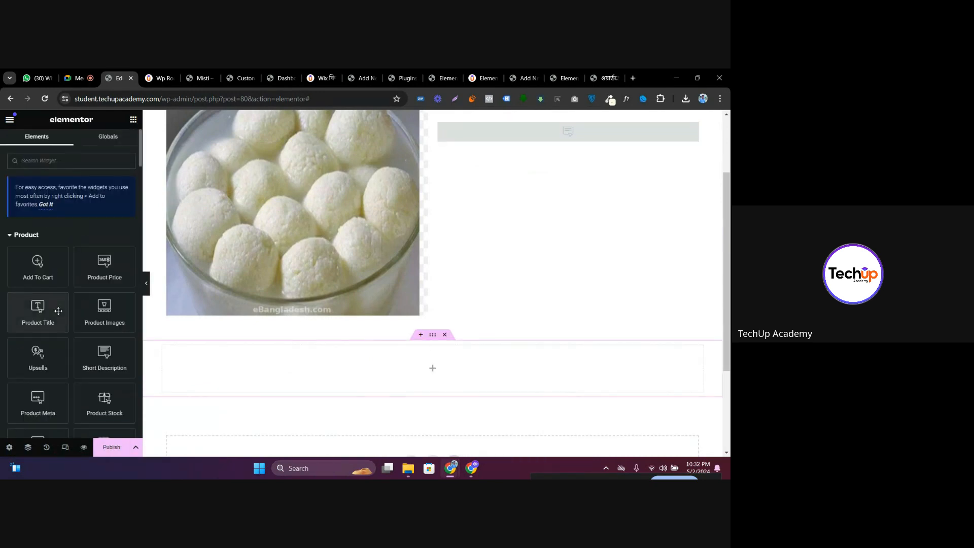
{"action": "scroll", "coordinate": [61, 325], "scroll_direction": "down", "scroll_amount": 3}
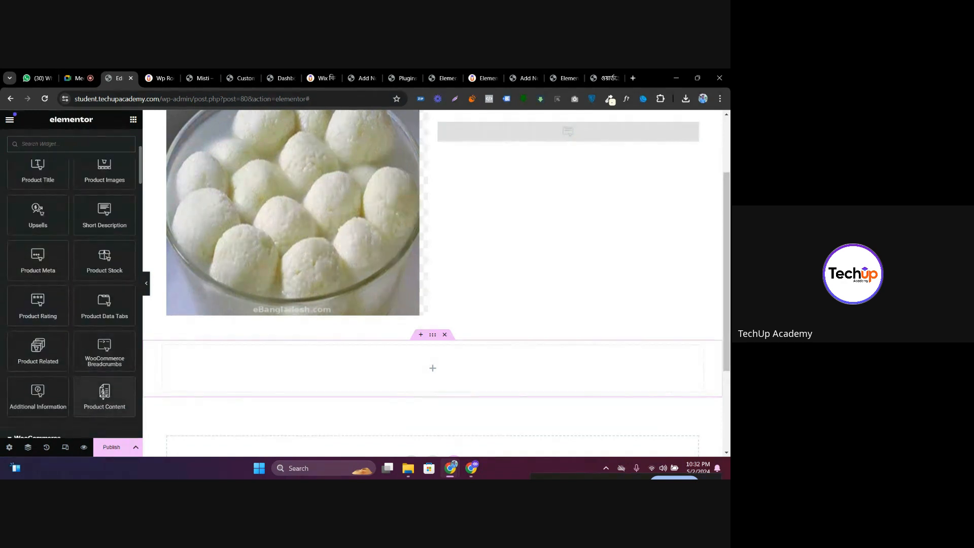
{"action": "left_click_drag", "start_coordinate": [105, 395], "coordinate": [368, 360]}
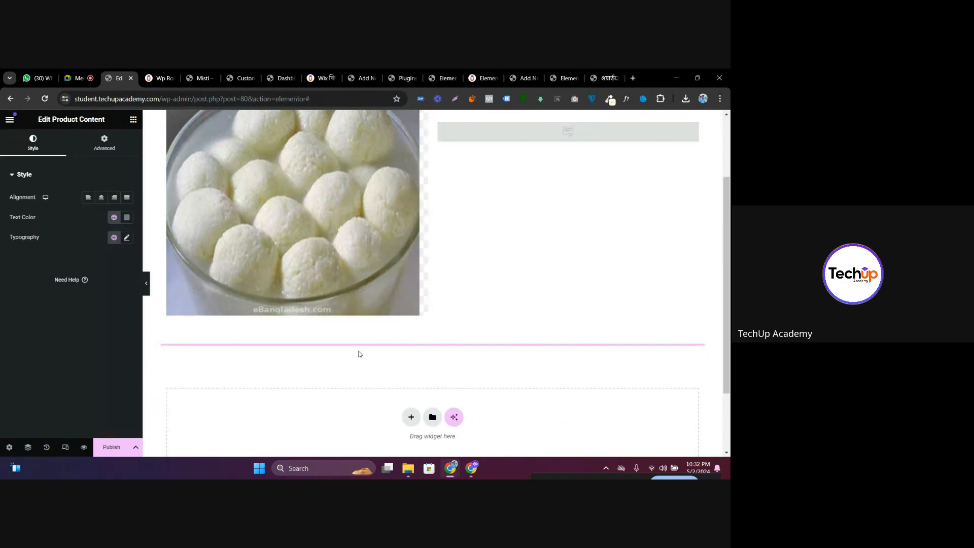
{"action": "scroll", "coordinate": [350, 345], "scroll_direction": "down", "scroll_amount": 1}
{"action": "scroll", "coordinate": [340, 342], "scroll_direction": "down", "scroll_amount": 1}
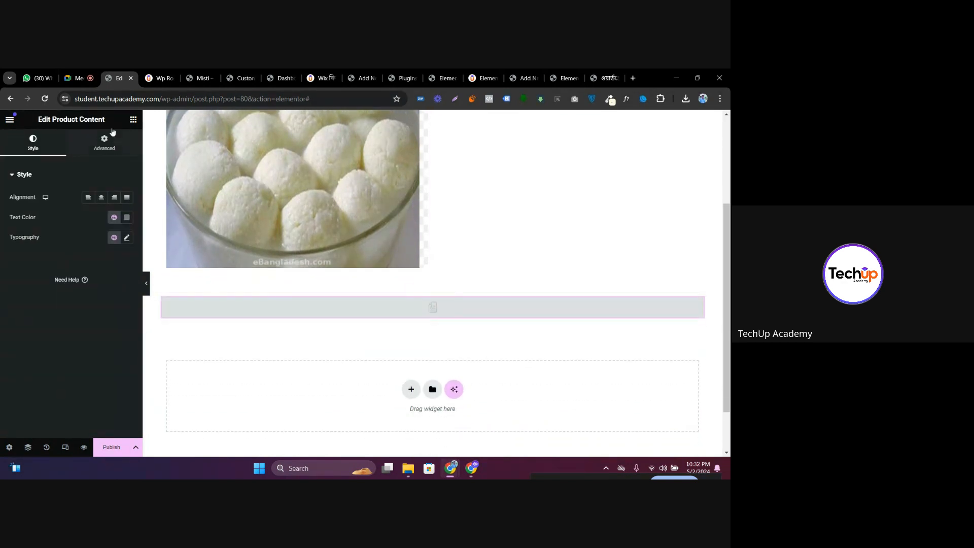
Add a Product Price widget below the short description and a Product Rating widget beneath the price
{"action": "left_click", "coordinate": [133, 120]}
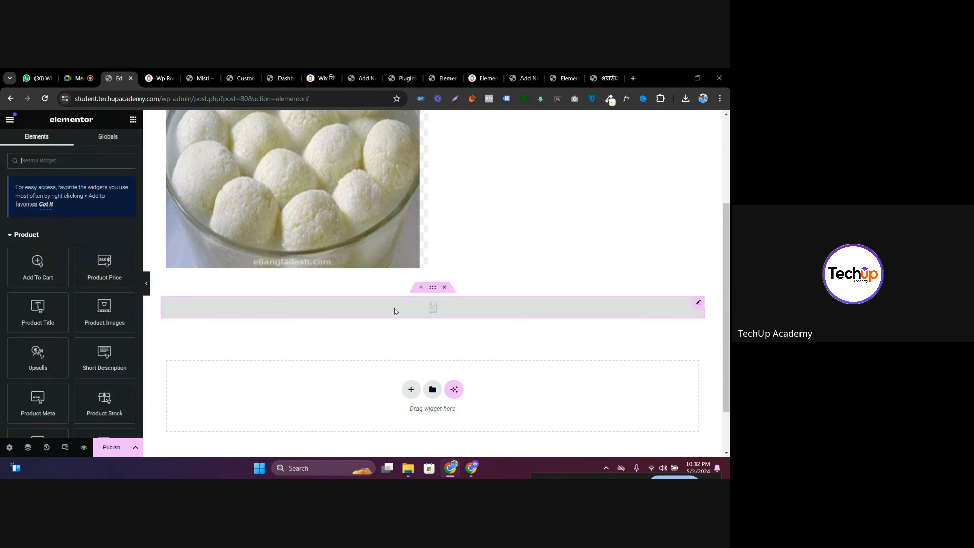
{"action": "scroll", "coordinate": [394, 309], "scroll_direction": "up", "scroll_amount": 1}
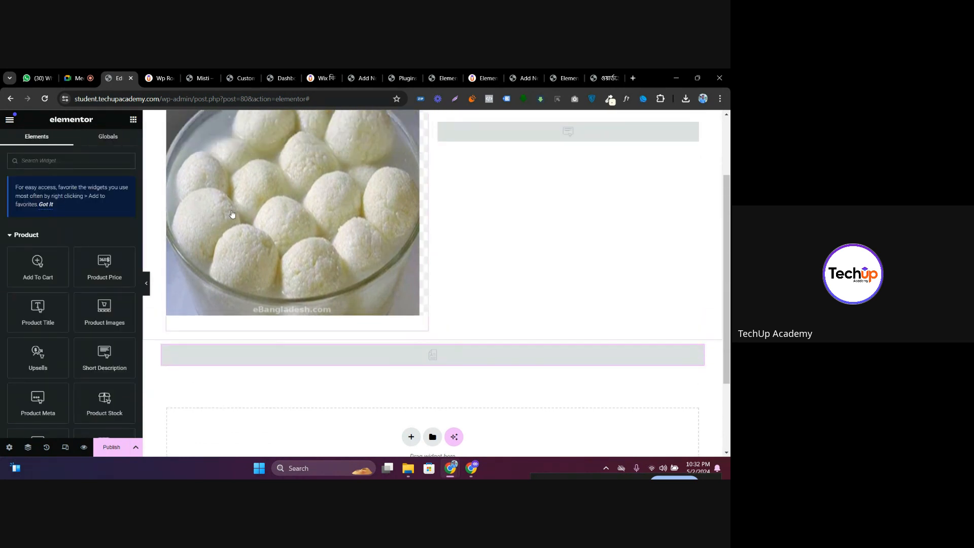
{"action": "scroll", "coordinate": [89, 260], "scroll_direction": "down", "scroll_amount": 1}
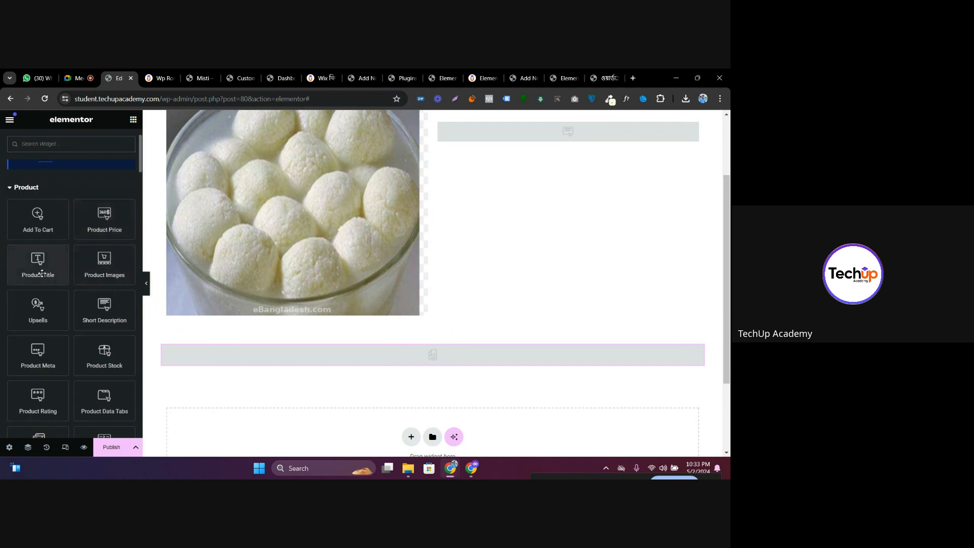
{"action": "left_click_drag", "start_coordinate": [104, 218], "coordinate": [495, 143]}
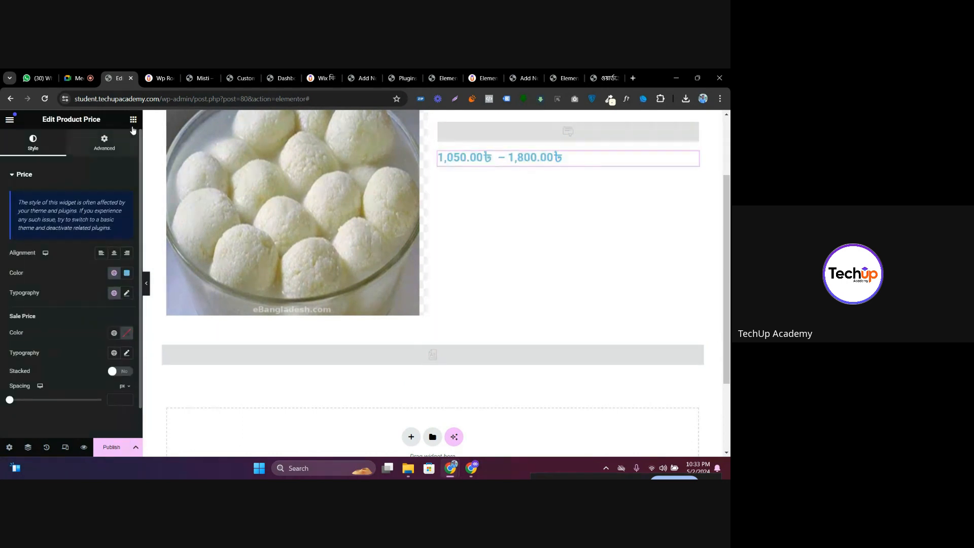
{"action": "scroll", "coordinate": [86, 279], "scroll_direction": "down", "scroll_amount": 2}
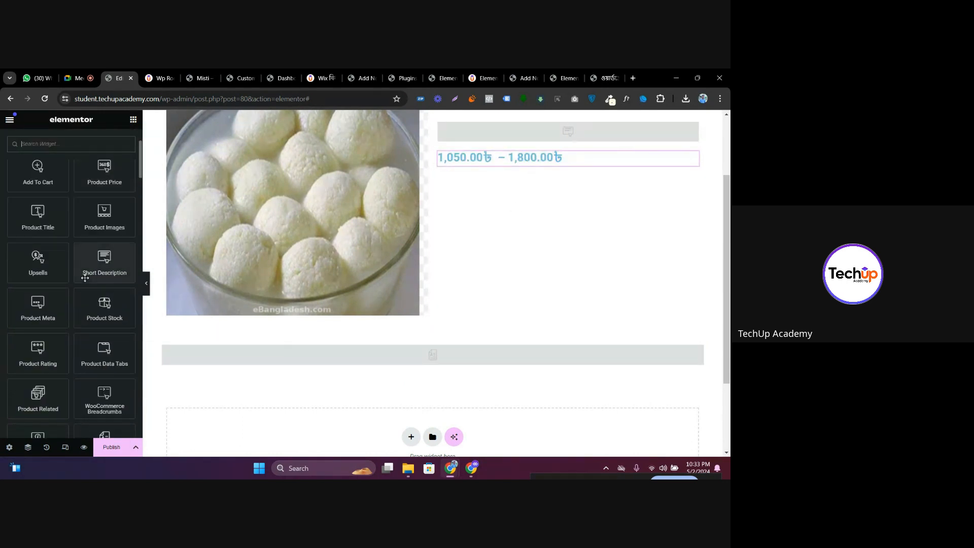
{"action": "left_click_drag", "start_coordinate": [38, 350], "coordinate": [514, 161]}
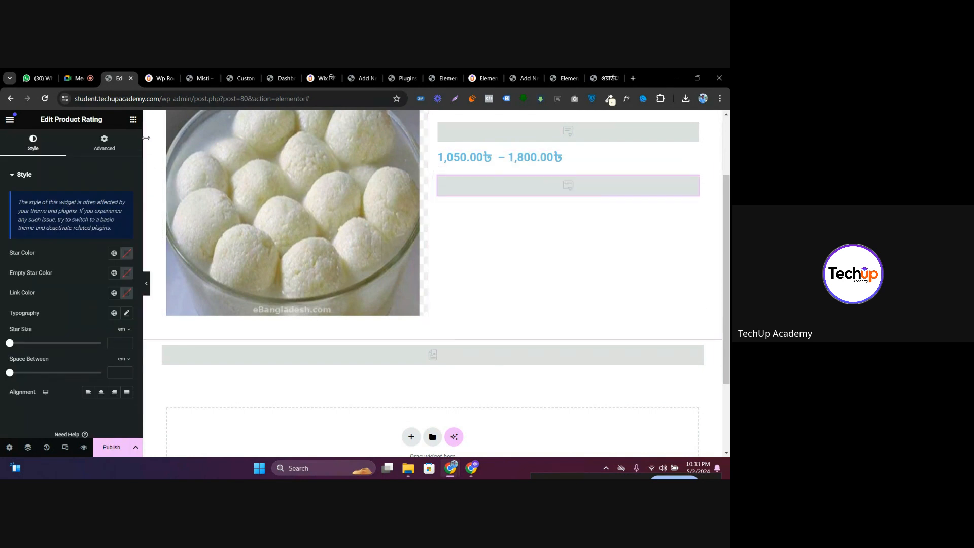
Add a Product Stock widget to the second column near the product price
{"action": "left_click", "coordinate": [133, 119]}
{"action": "scroll", "coordinate": [92, 257], "scroll_direction": "down", "scroll_amount": 1}
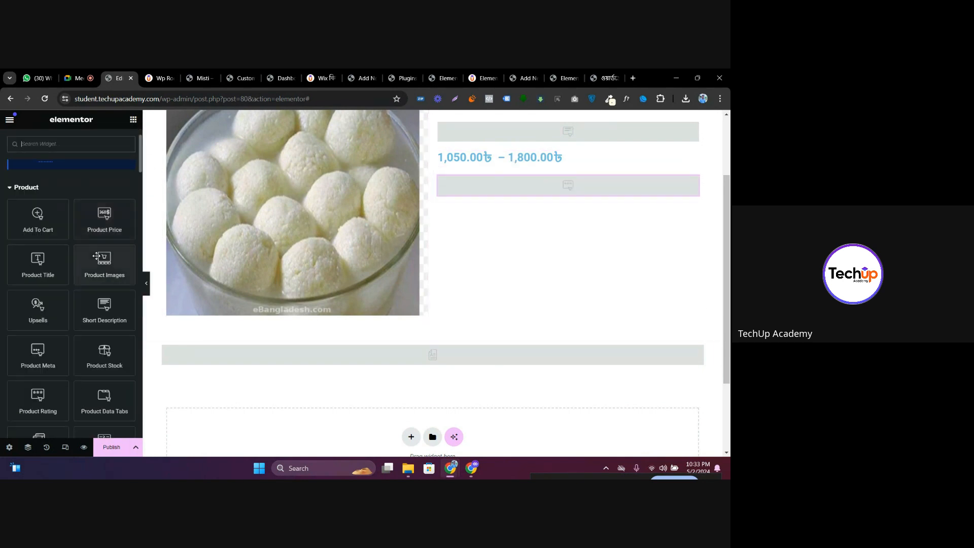
{"action": "left_click_drag", "start_coordinate": [105, 353], "coordinate": [521, 166]}
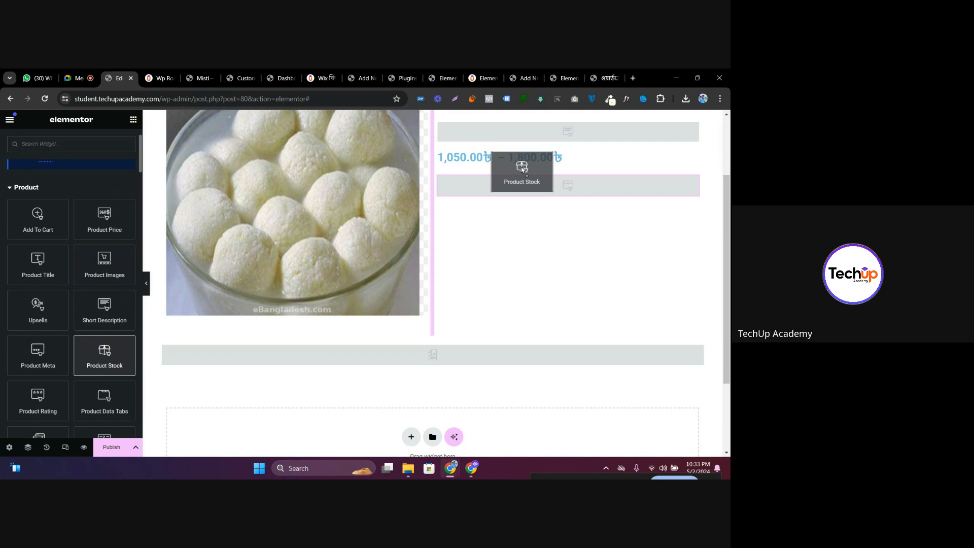
Add the Product Stock widget below the Product Rating widget in the product details column
{"action": "left_click_drag", "start_coordinate": [522, 167], "coordinate": [522, 168]}
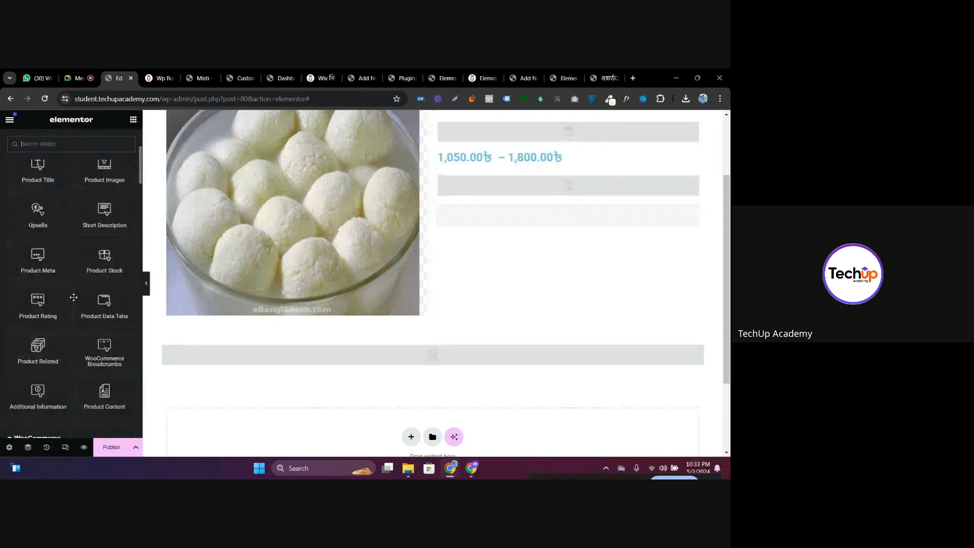
{"action": "scroll", "coordinate": [74, 298], "scroll_direction": "down", "scroll_amount": 3}
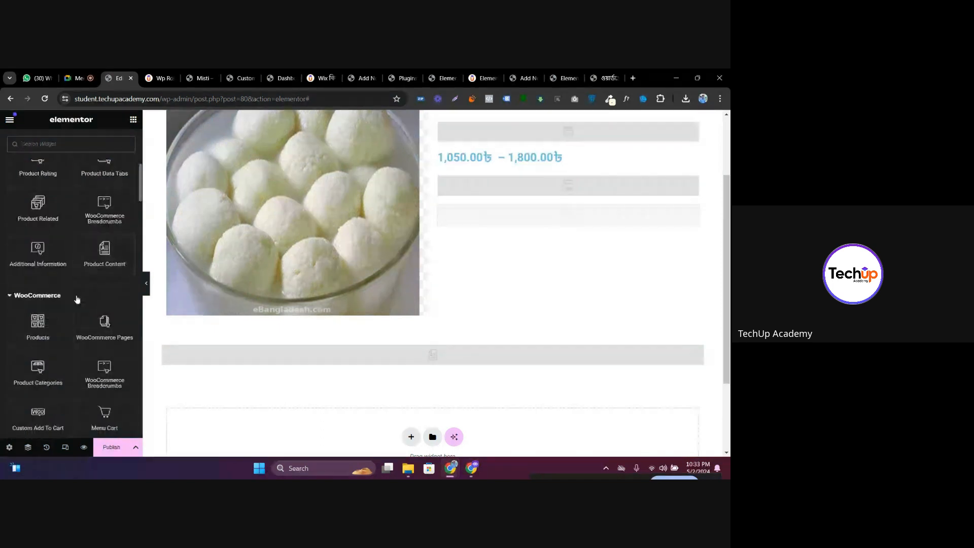
{"action": "scroll", "coordinate": [431, 321], "scroll_direction": "down", "scroll_amount": 2}
Add a new single-column flexbox container below the product content and place the Product Related widget in it
{"action": "left_click", "coordinate": [411, 328]}
{"action": "left_click", "coordinate": [400, 359]}
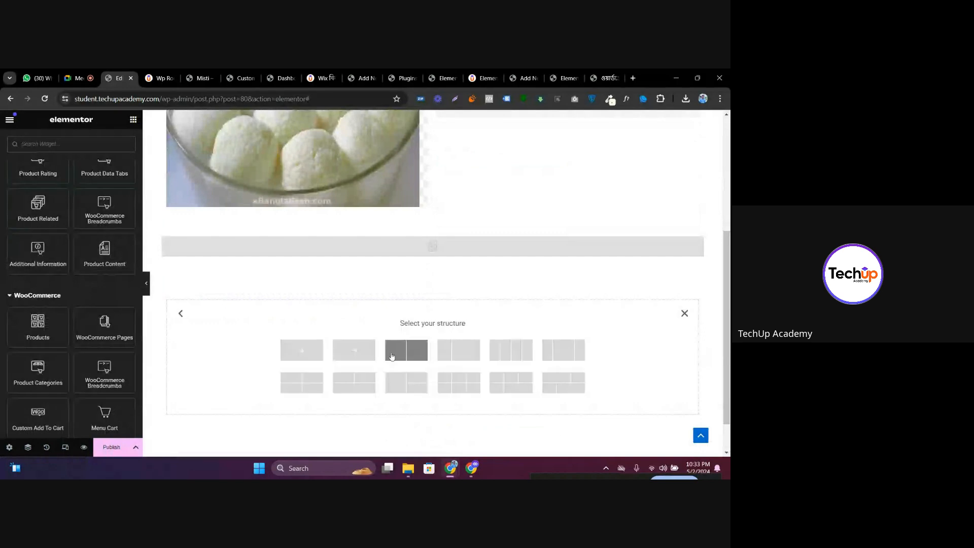
{"action": "left_click", "coordinate": [300, 348]}
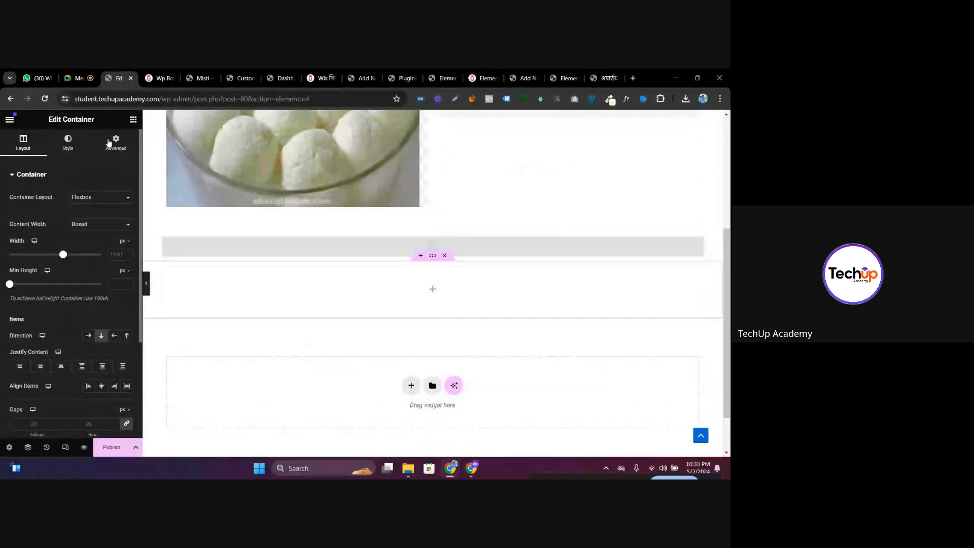
{"action": "left_click", "coordinate": [133, 119]}
{"action": "scroll", "coordinate": [61, 284], "scroll_direction": "down", "scroll_amount": 3}
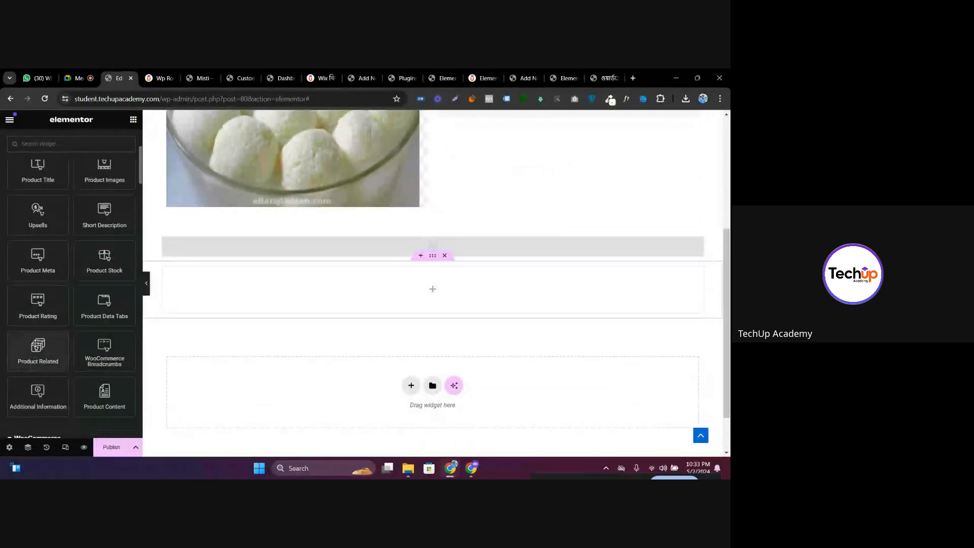
{"action": "left_click_drag", "start_coordinate": [38, 350], "coordinate": [437, 279]}
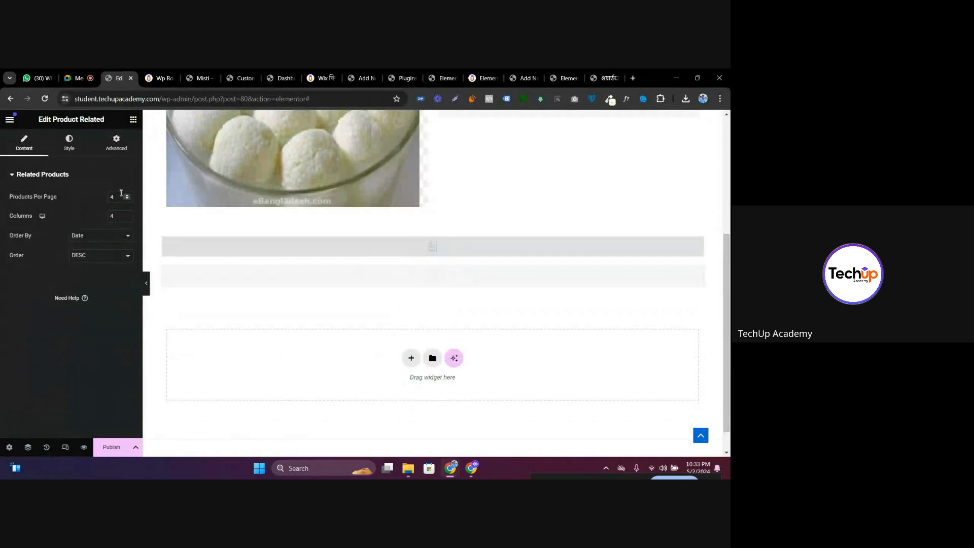
{"action": "scroll", "coordinate": [457, 321], "scroll_direction": "down", "scroll_amount": 1}
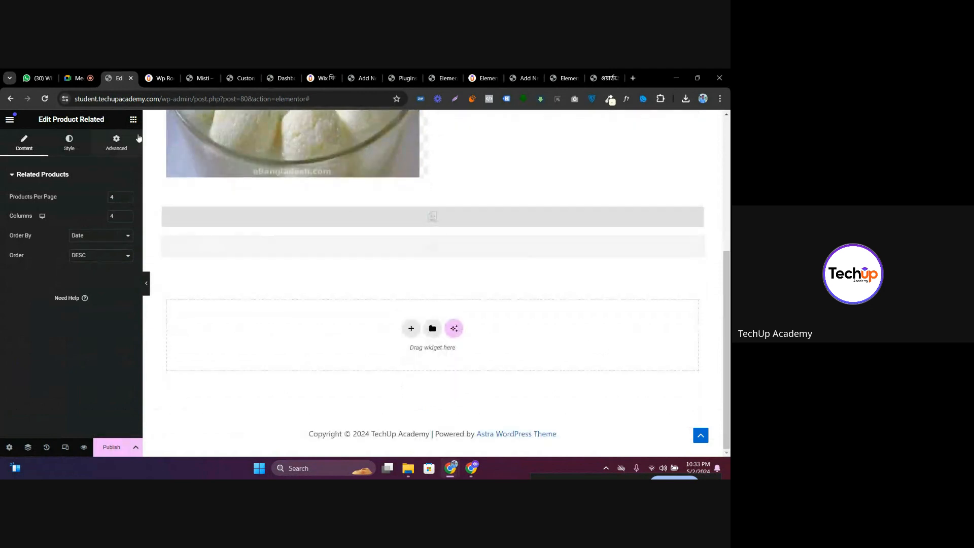
{"action": "left_click", "coordinate": [133, 119]}
{"action": "scroll", "coordinate": [71, 264], "scroll_direction": "down", "scroll_amount": 2}
{"action": "scroll", "coordinate": [385, 293], "scroll_direction": "up", "scroll_amount": 5}
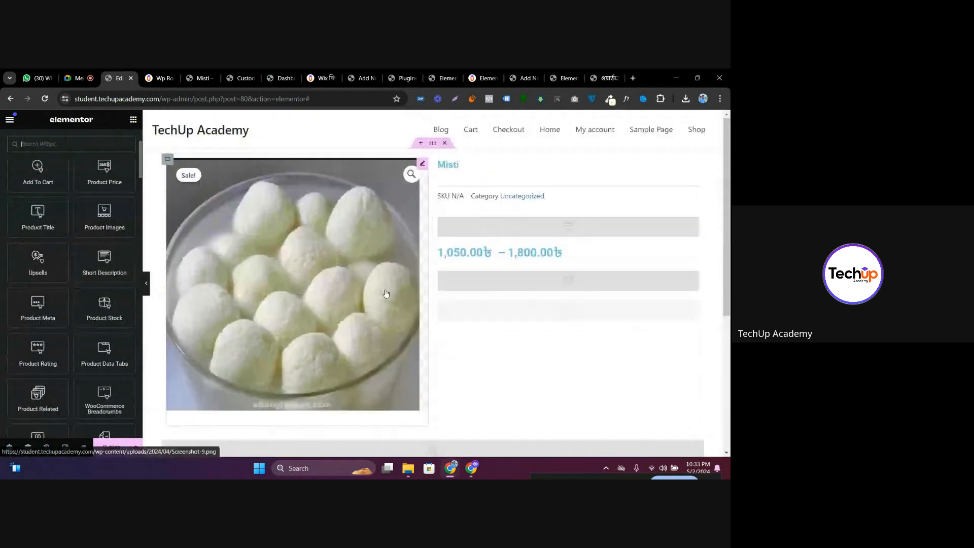
{"action": "left_click", "coordinate": [449, 165]}
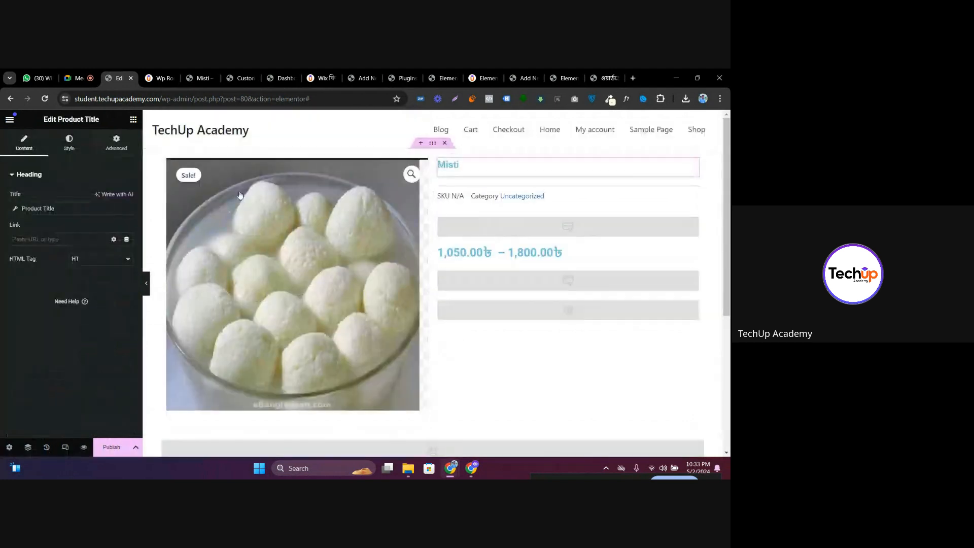
{"action": "left_click", "coordinate": [693, 253]}
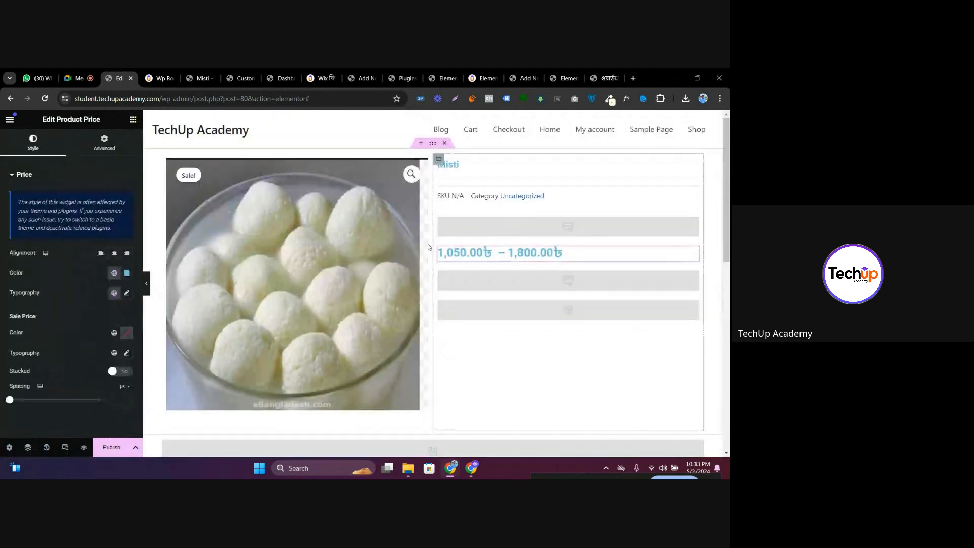
Publish the template with a display condition that includes Products
{"action": "left_click", "coordinate": [120, 446]}
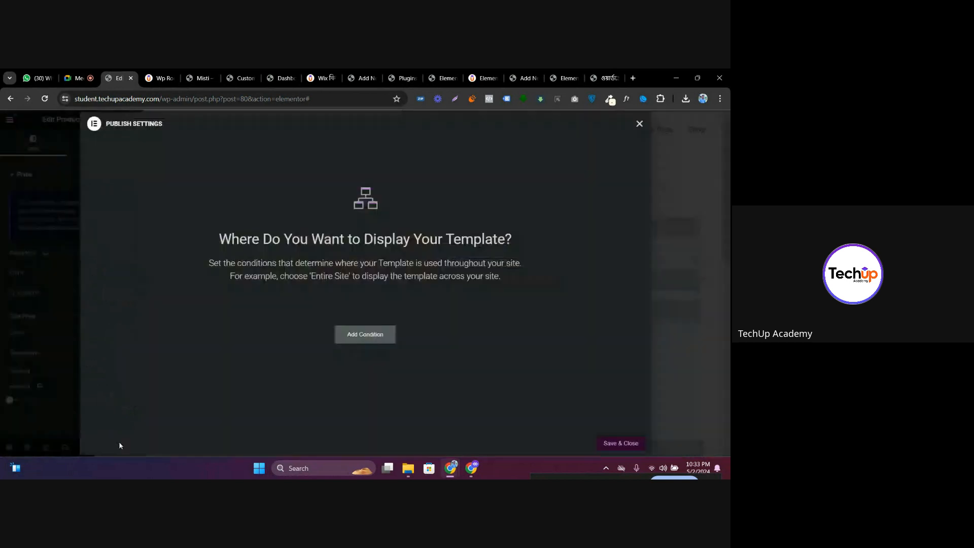
{"action": "left_click", "coordinate": [353, 338]}
{"action": "left_click", "coordinate": [316, 317]}
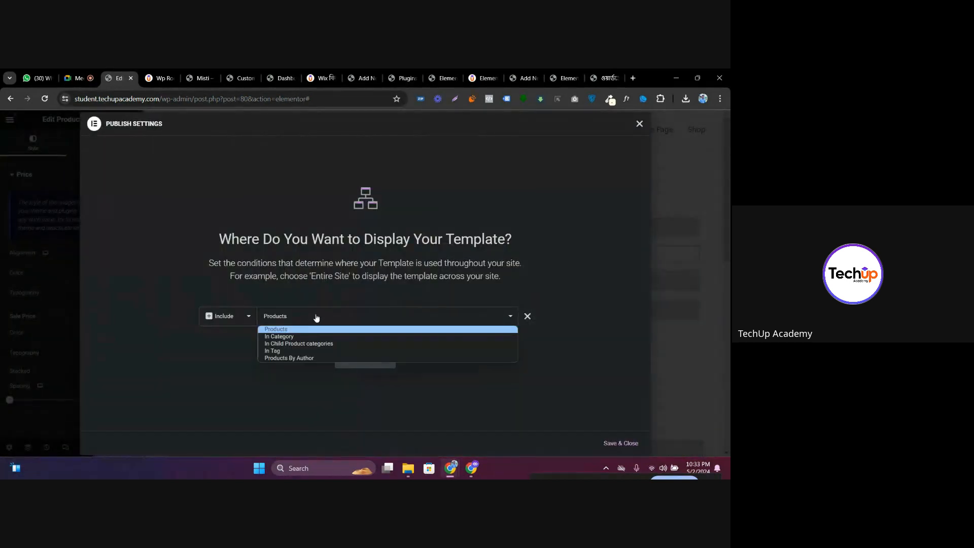
{"action": "left_click", "coordinate": [282, 332]}
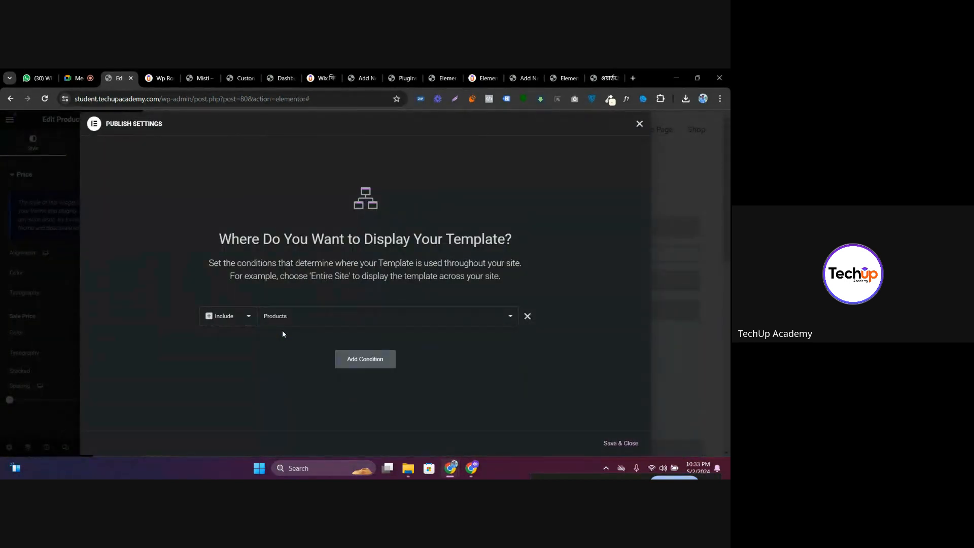
{"action": "left_click", "coordinate": [621, 443]}
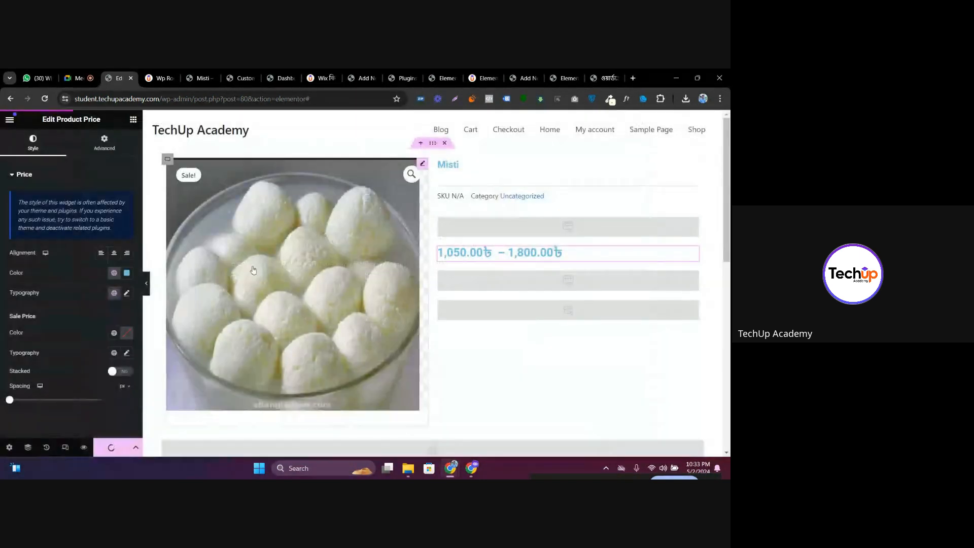
Give the container holding the product image and details a classic black background color
{"action": "scroll", "coordinate": [429, 198], "scroll_direction": "down", "scroll_amount": 2}
{"action": "scroll", "coordinate": [429, 199], "scroll_direction": "down", "scroll_amount": 2}
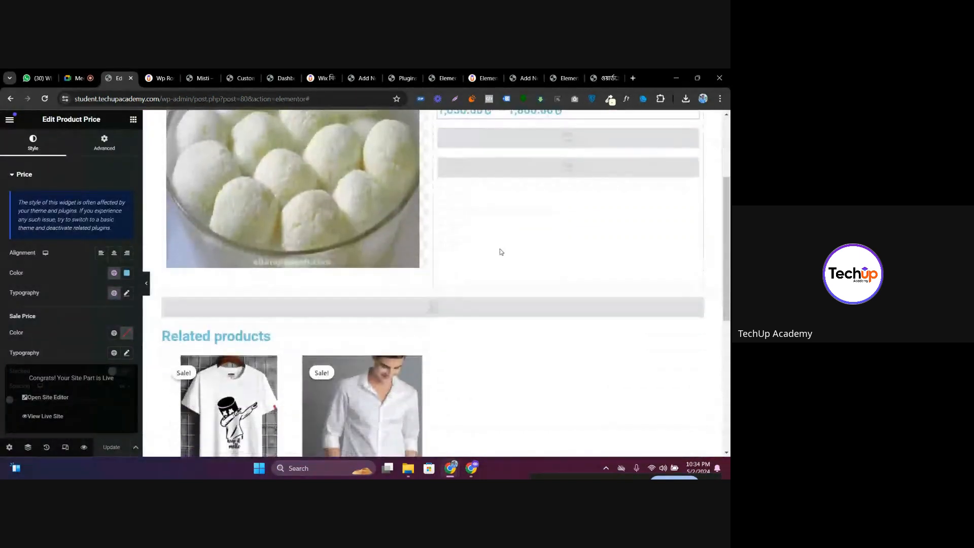
{"action": "scroll", "coordinate": [501, 248], "scroll_direction": "up", "scroll_amount": 4}
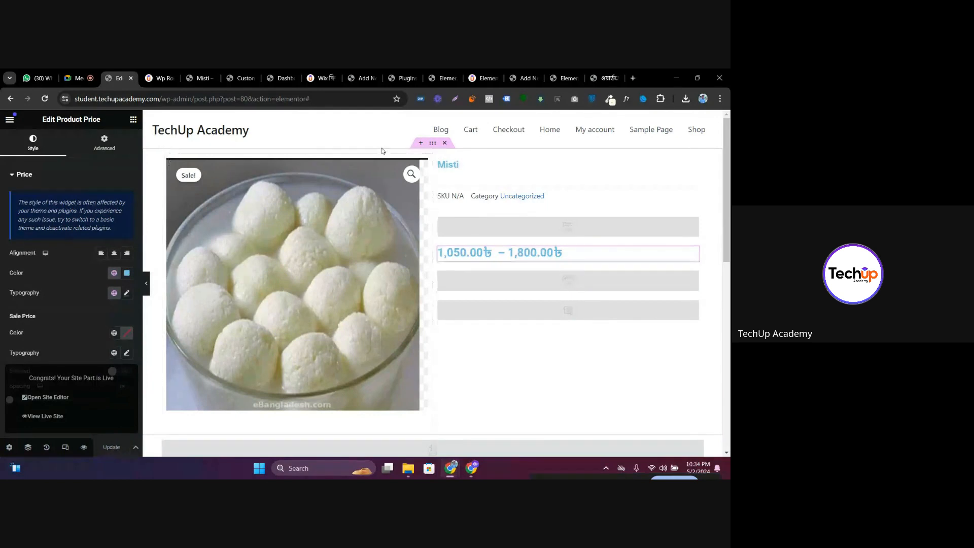
{"action": "left_click", "coordinate": [432, 144]}
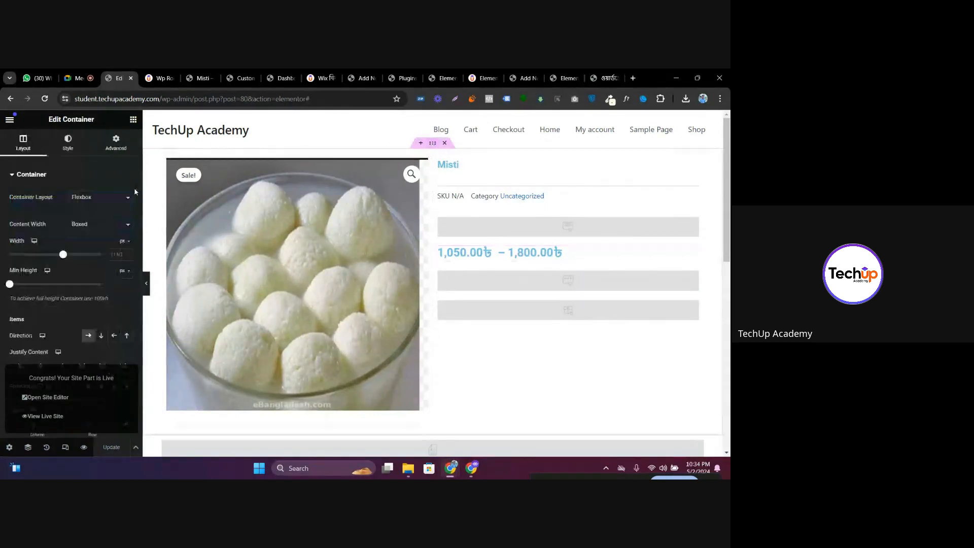
{"action": "left_click", "coordinate": [68, 142]}
{"action": "left_click", "coordinate": [88, 217]}
{"action": "left_click", "coordinate": [126, 237]}
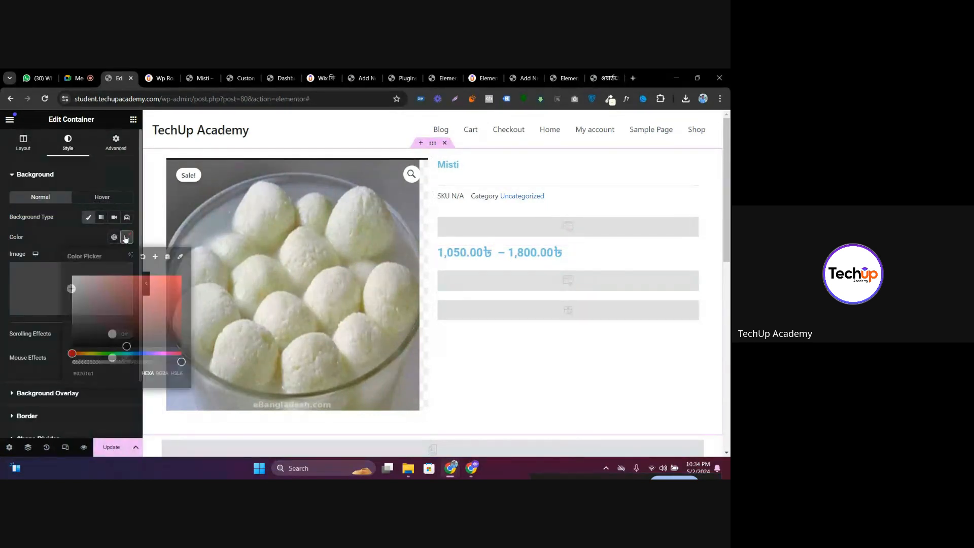
{"action": "left_click_drag", "start_coordinate": [72, 346], "coordinate": [111, 275]}
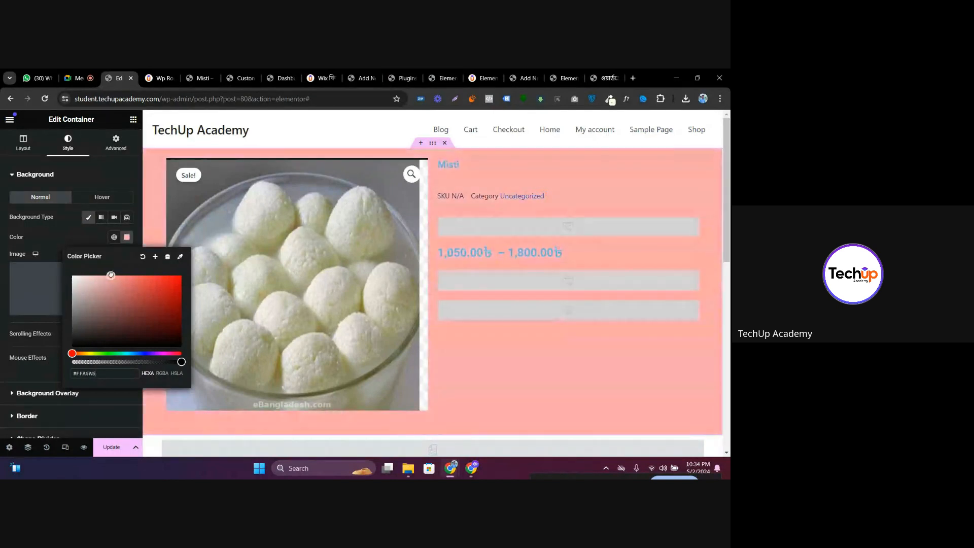
{"action": "left_click", "coordinate": [139, 354]}
{"action": "left_click_drag", "start_coordinate": [139, 353], "coordinate": [58, 352]}
{"action": "left_click_drag", "start_coordinate": [101, 314], "coordinate": [36, 367]}
{"action": "left_click", "coordinate": [112, 394]}
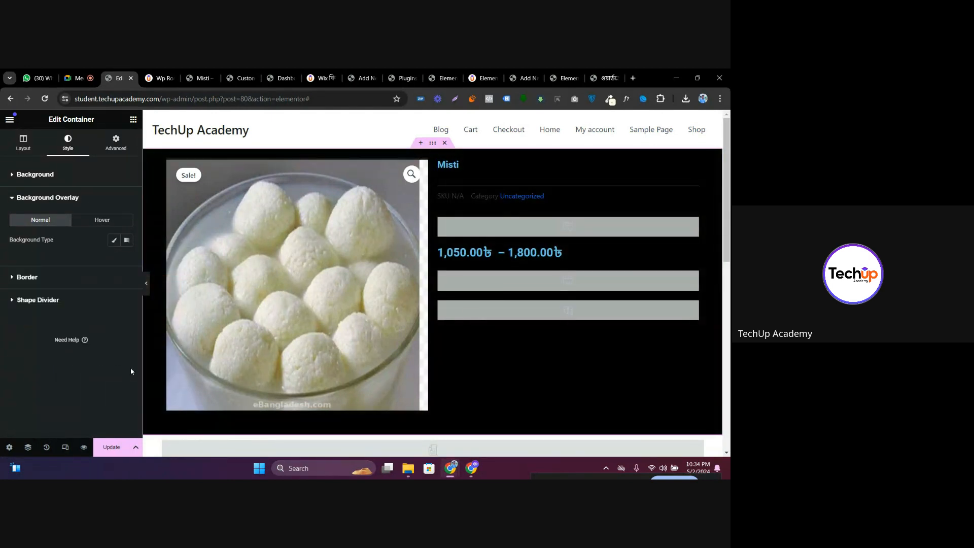
Check the live Misti product page, examining the related products and the text legibility against the background
{"action": "left_click", "coordinate": [160, 78]}
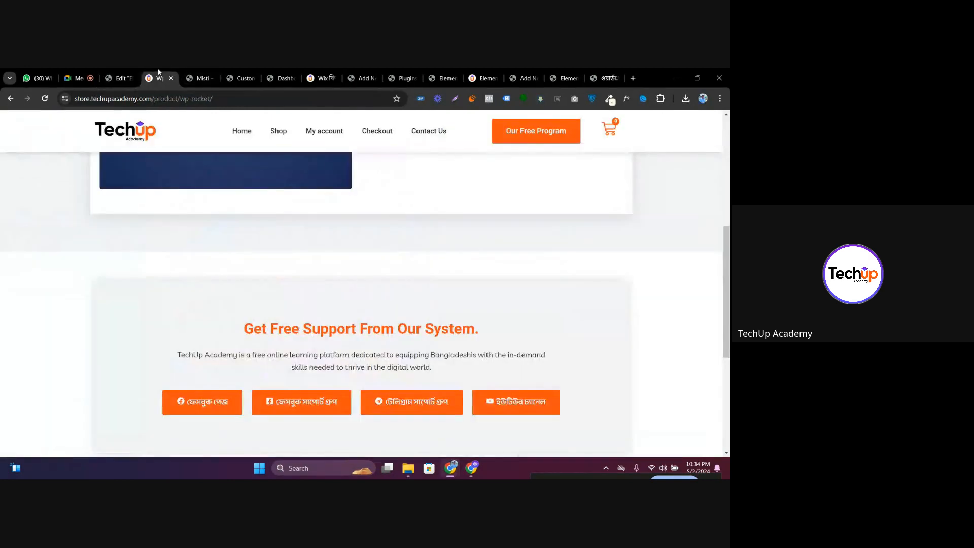
{"action": "left_click", "coordinate": [202, 79]}
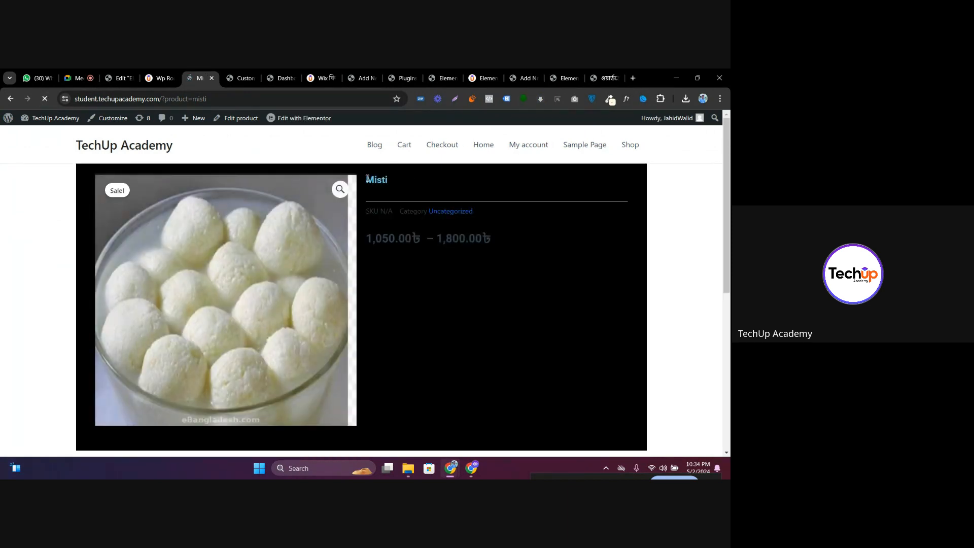
{"action": "scroll", "coordinate": [379, 193], "scroll_direction": "down", "scroll_amount": 4}
{"action": "scroll", "coordinate": [428, 242], "scroll_direction": "down", "scroll_amount": 3}
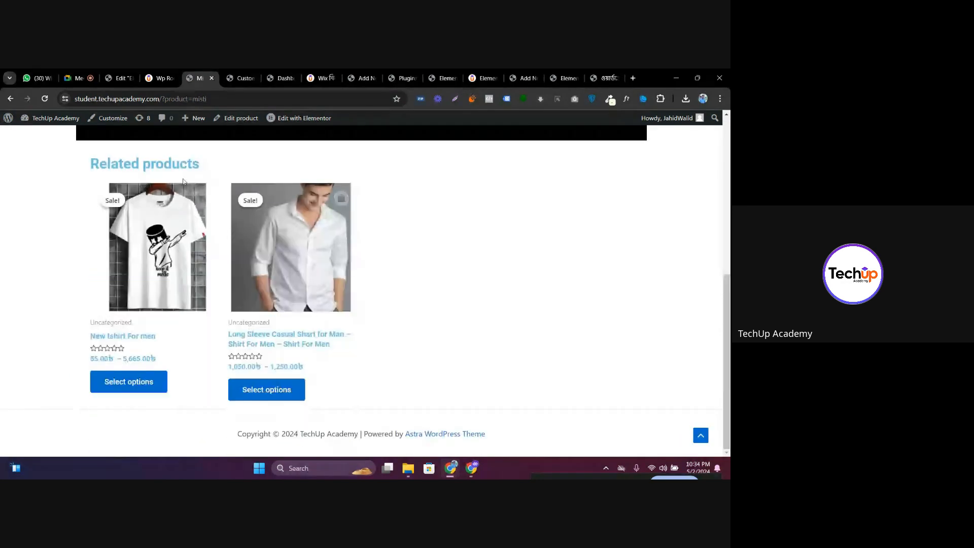
{"action": "scroll", "coordinate": [176, 178], "scroll_direction": "up", "scroll_amount": 7}
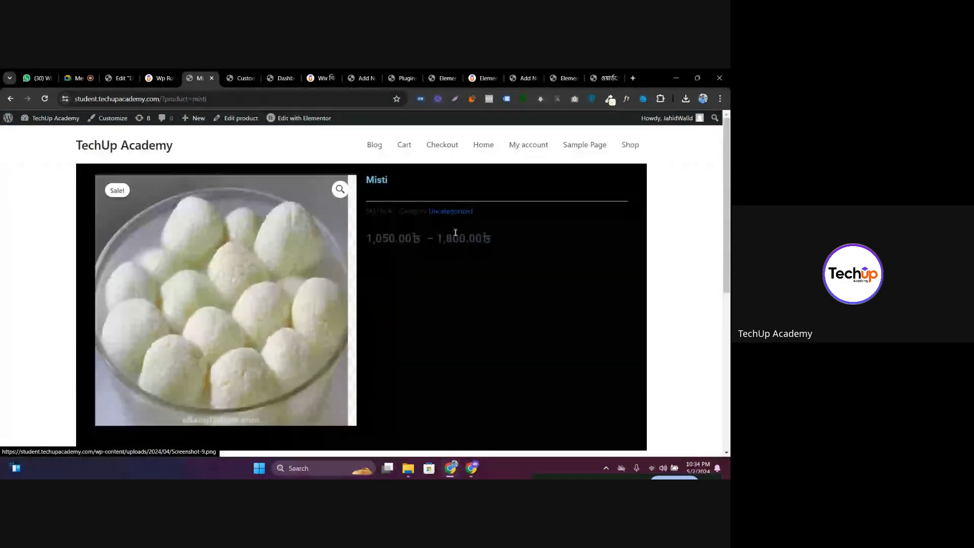
{"action": "left_click_drag", "start_coordinate": [494, 240], "coordinate": [367, 212]}
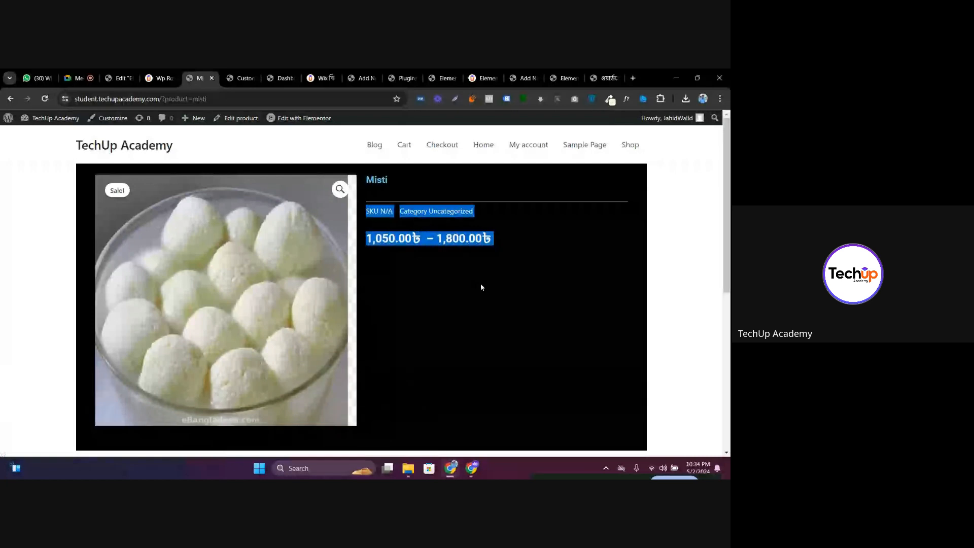
{"action": "left_click", "coordinate": [480, 283]}
Return to the template editor and set the Product Rating widget's star color to white (#FFFFFF)
{"action": "left_click", "coordinate": [121, 78]}
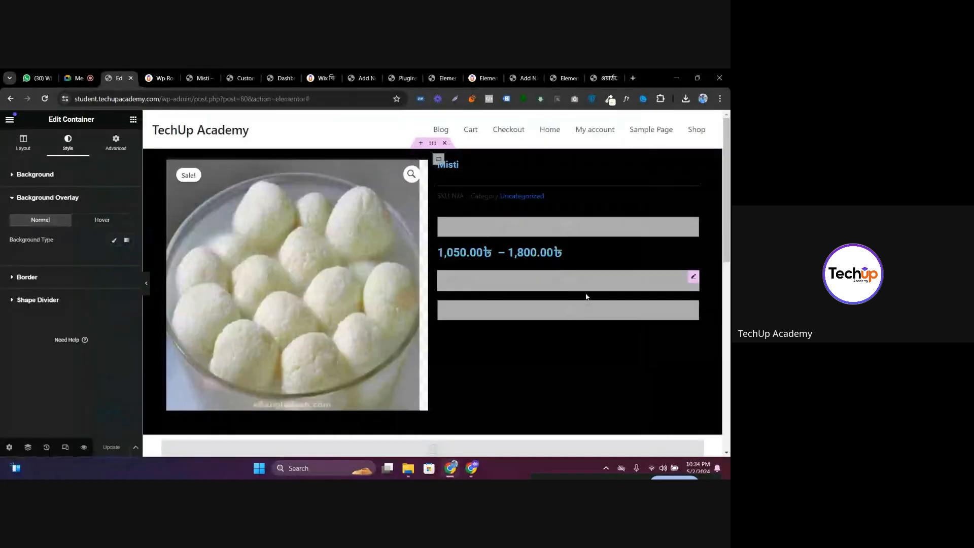
{"action": "left_click", "coordinate": [694, 280]}
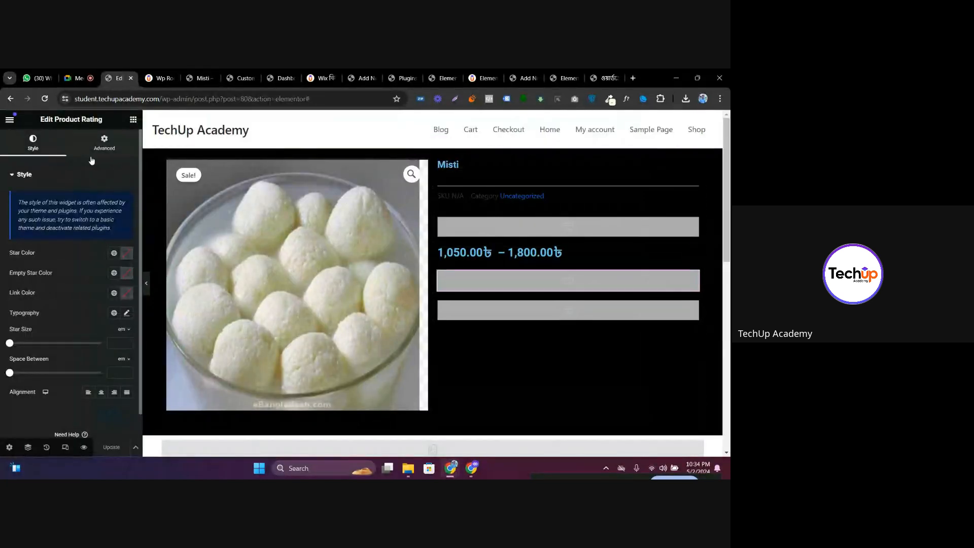
{"action": "left_click", "coordinate": [126, 253]}
{"action": "left_click_drag", "start_coordinate": [124, 297], "coordinate": [34, 248]}
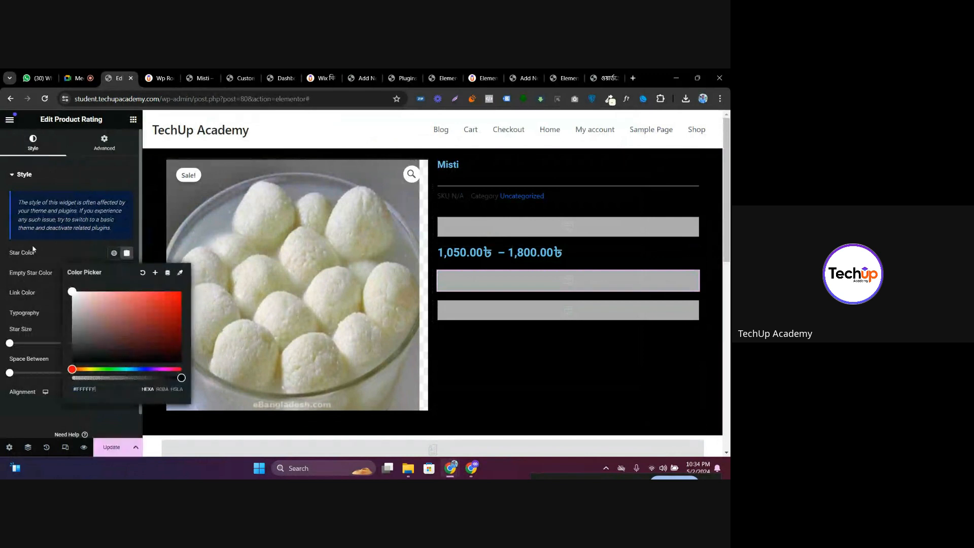
{"action": "left_click", "coordinate": [38, 252]}
Set the Product Rating widget's empty star color and link color to white (#FFFFFF)
{"action": "left_click", "coordinate": [124, 274]}
{"action": "left_click_drag", "start_coordinate": [109, 319], "coordinate": [26, 274]}
{"action": "left_click", "coordinate": [32, 275]}
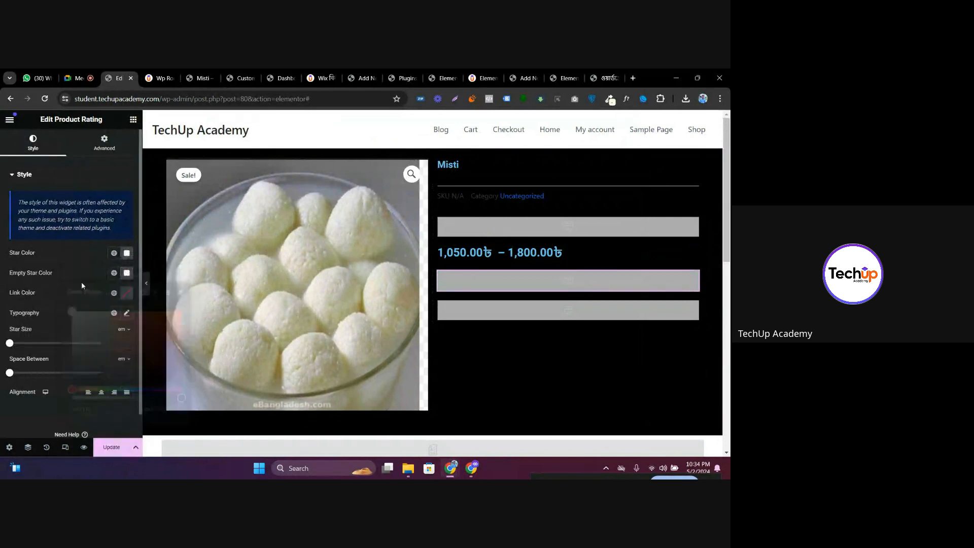
{"action": "left_click", "coordinate": [125, 294]}
{"action": "left_click_drag", "start_coordinate": [106, 339], "coordinate": [73, 273]}
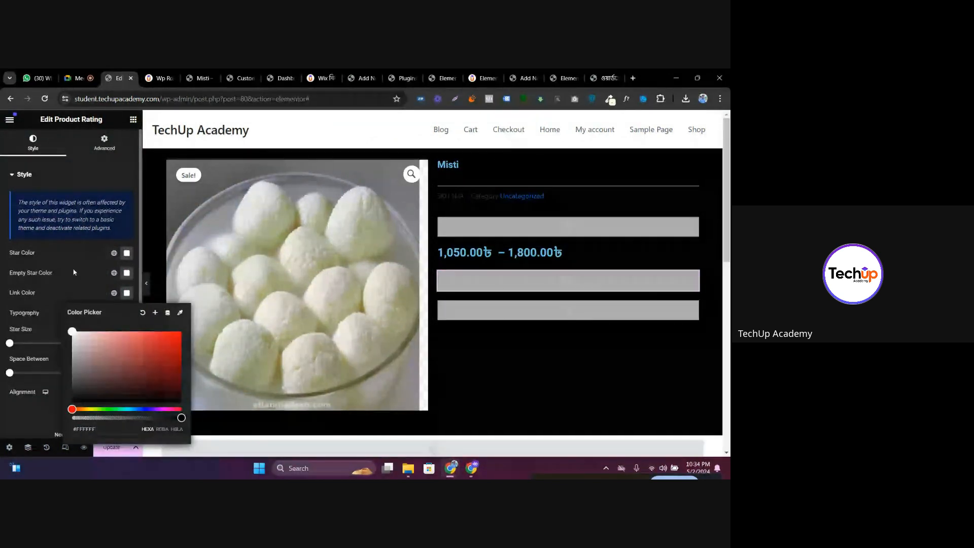
{"action": "left_click", "coordinate": [74, 272]}
Set the text color of the Product Content widget above the related products to near white
{"action": "scroll", "coordinate": [695, 255], "scroll_direction": "down", "scroll_amount": 4}
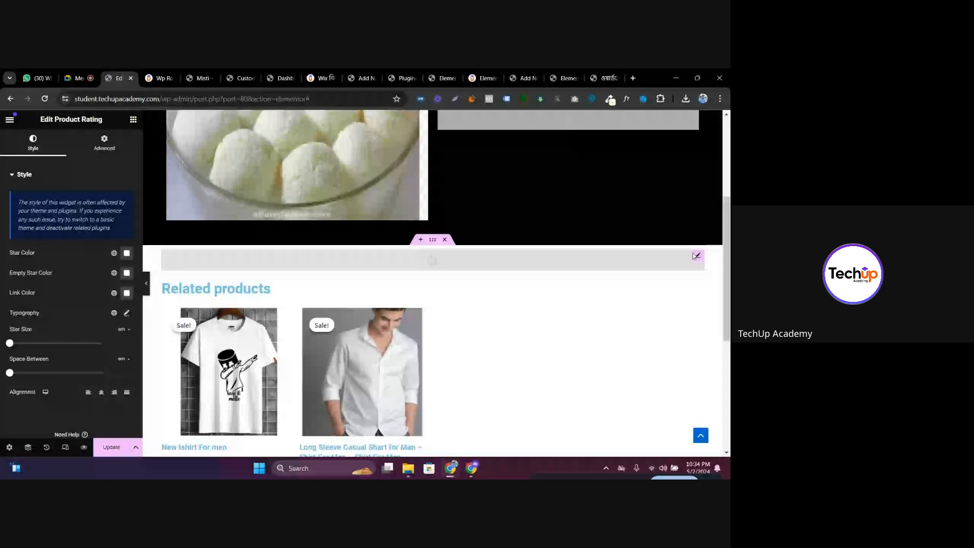
{"action": "left_click", "coordinate": [695, 256]}
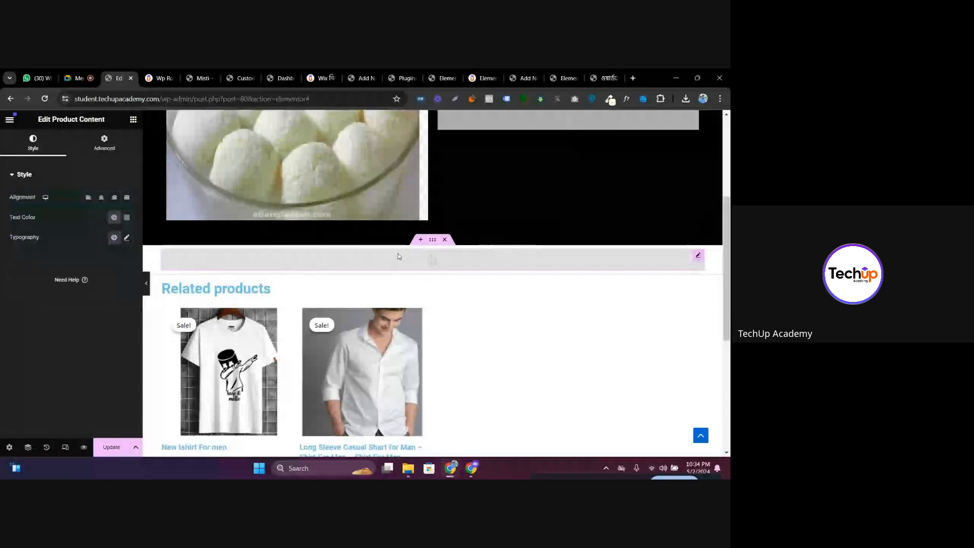
{"action": "left_click", "coordinate": [126, 218]}
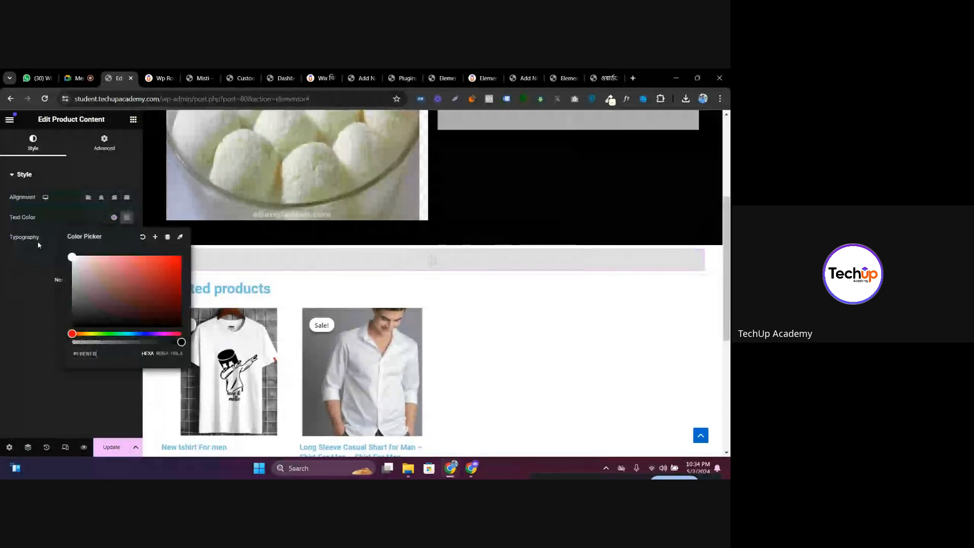
Open the Misti product for editing from its live page and switch to the WP Rocket product page
{"action": "left_click", "coordinate": [152, 77]}
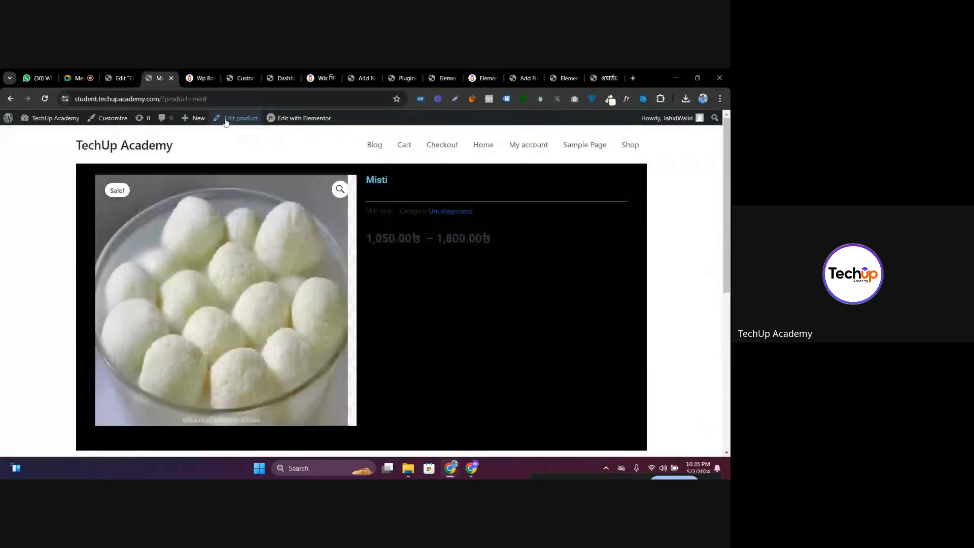
{"action": "left_click", "coordinate": [226, 120]}
{"action": "left_click", "coordinate": [241, 77]}
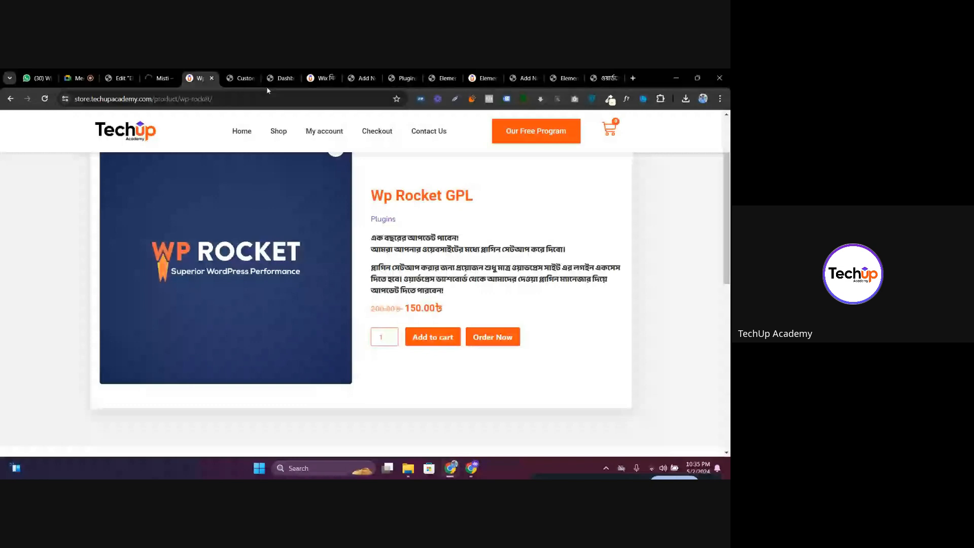
Return to the template editor and add an Add To Cart widget at the bottom of the product details column
{"action": "left_click", "coordinate": [166, 73]}
{"action": "left_click", "coordinate": [119, 78]}
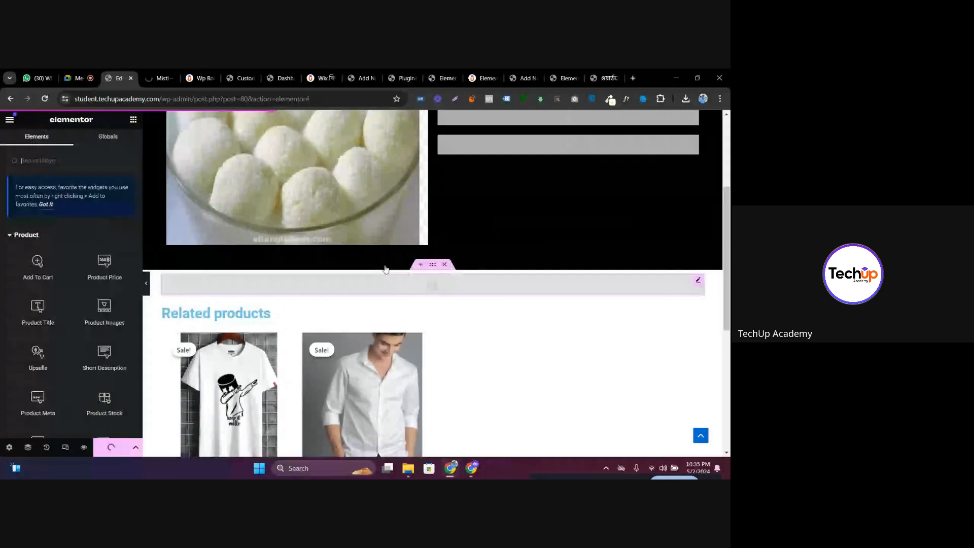
{"action": "left_click_drag", "start_coordinate": [38, 266], "coordinate": [544, 312]}
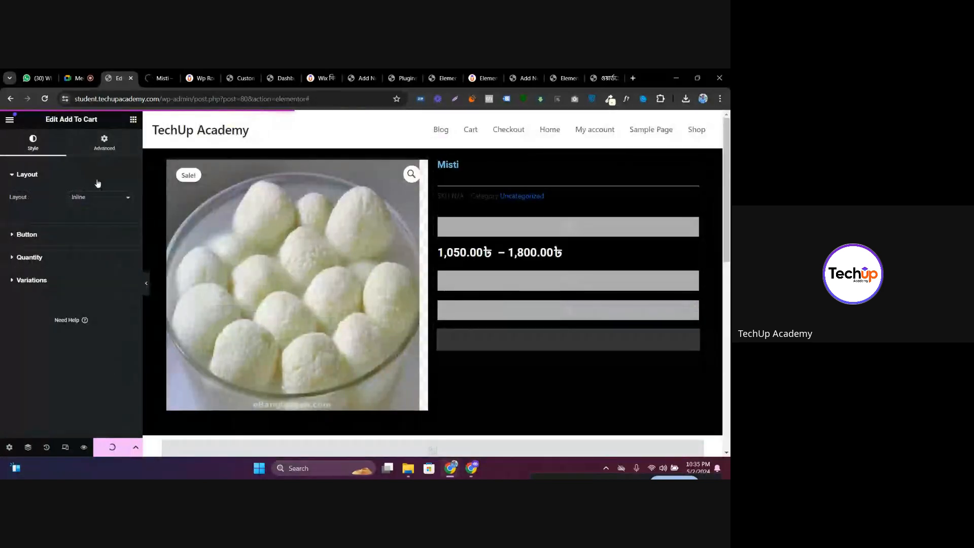
Set the Add To Cart button's normal background color to white
{"action": "left_click", "coordinate": [56, 234]}
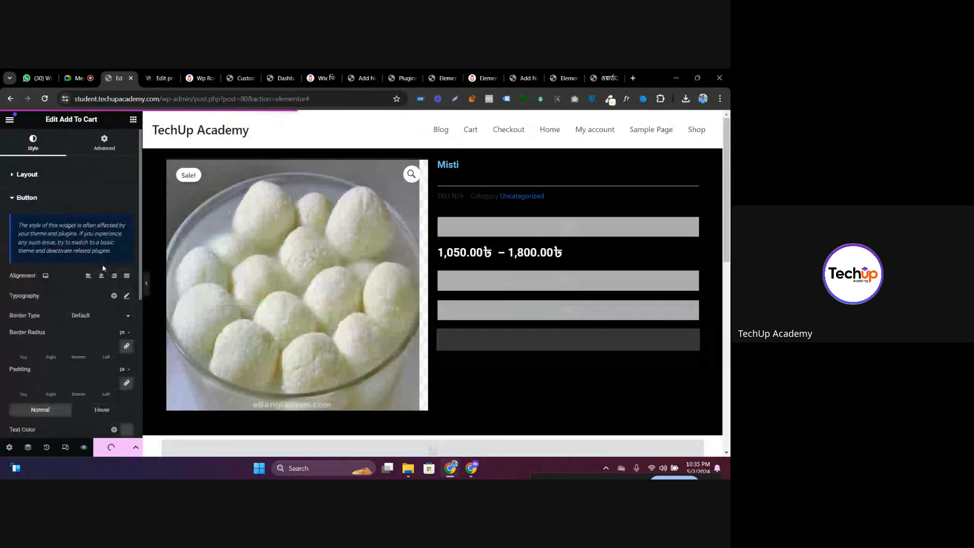
{"action": "scroll", "coordinate": [102, 269], "scroll_direction": "down", "scroll_amount": 4}
{"action": "left_click", "coordinate": [127, 260]}
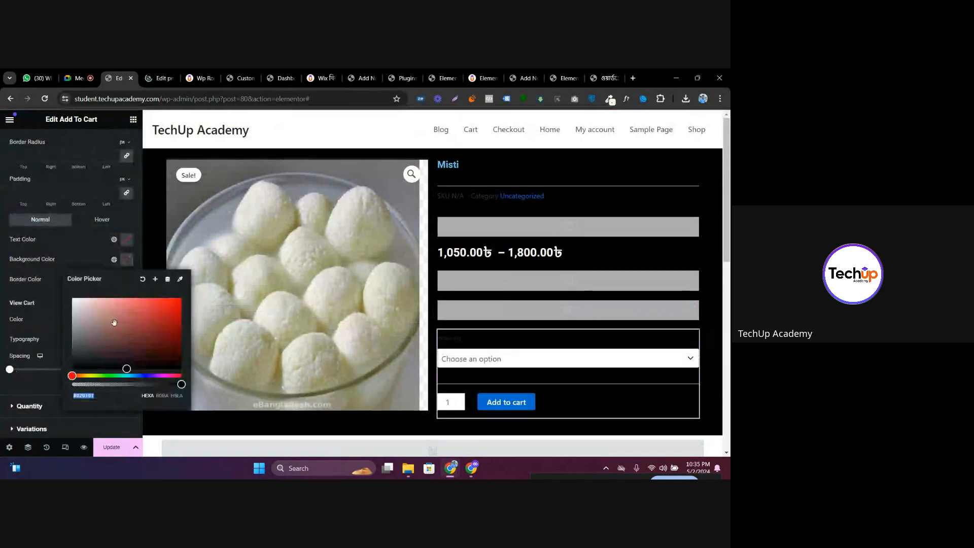
{"action": "left_click_drag", "start_coordinate": [115, 323], "coordinate": [55, 281]}
{"action": "left_click", "coordinate": [114, 259]}
Set the Add To Cart button's normal text color to black
{"action": "left_click", "coordinate": [125, 243]}
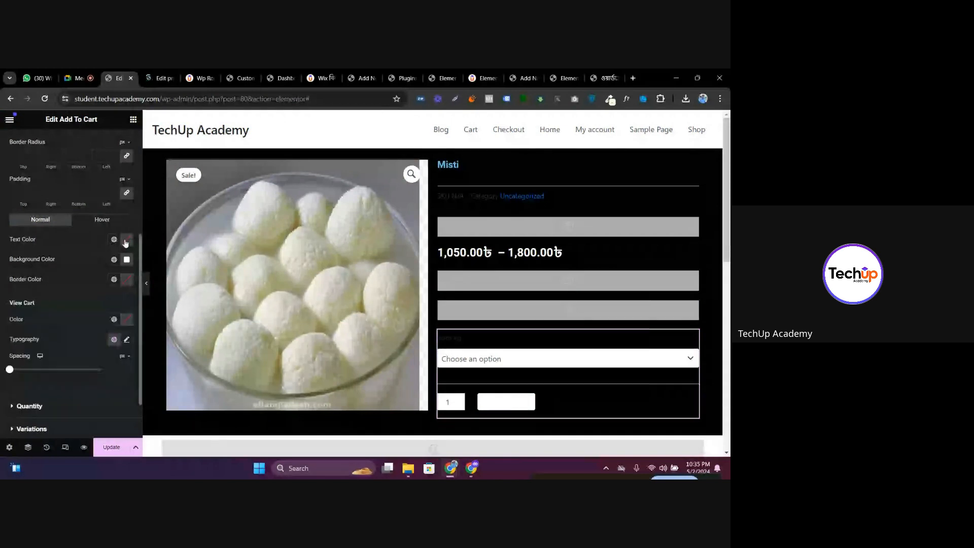
{"action": "left_click", "coordinate": [127, 241]}
{"action": "left_click_drag", "start_coordinate": [104, 314], "coordinate": [47, 378]}
{"action": "left_click", "coordinate": [83, 248]}
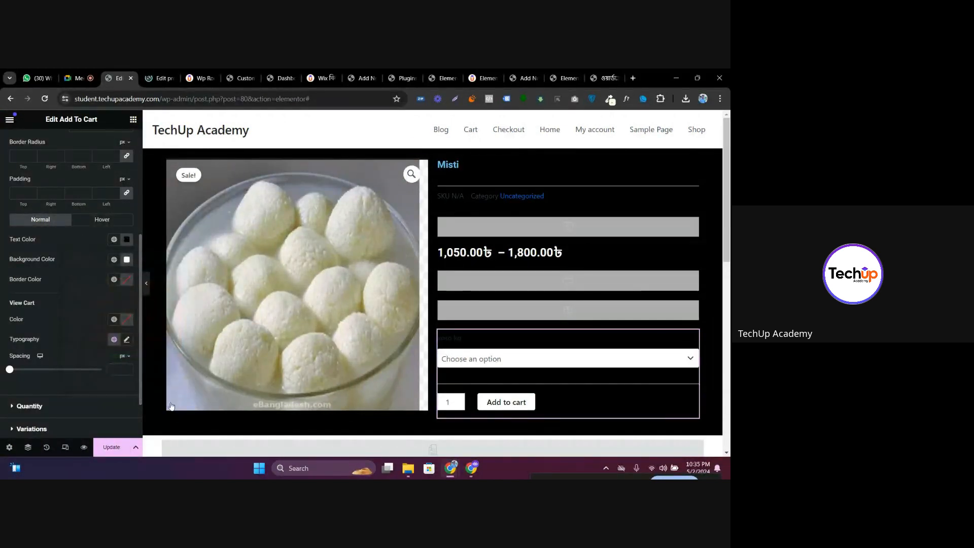
Compare the WP Rocket product page with the description and short description fields on the Misti product's edit page
{"action": "left_click", "coordinate": [162, 73]}
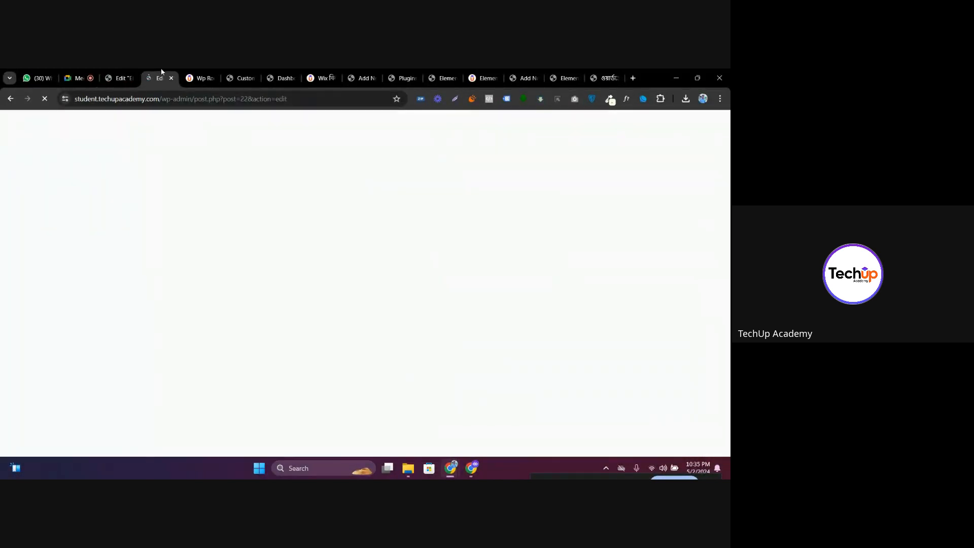
{"action": "left_click", "coordinate": [201, 77]}
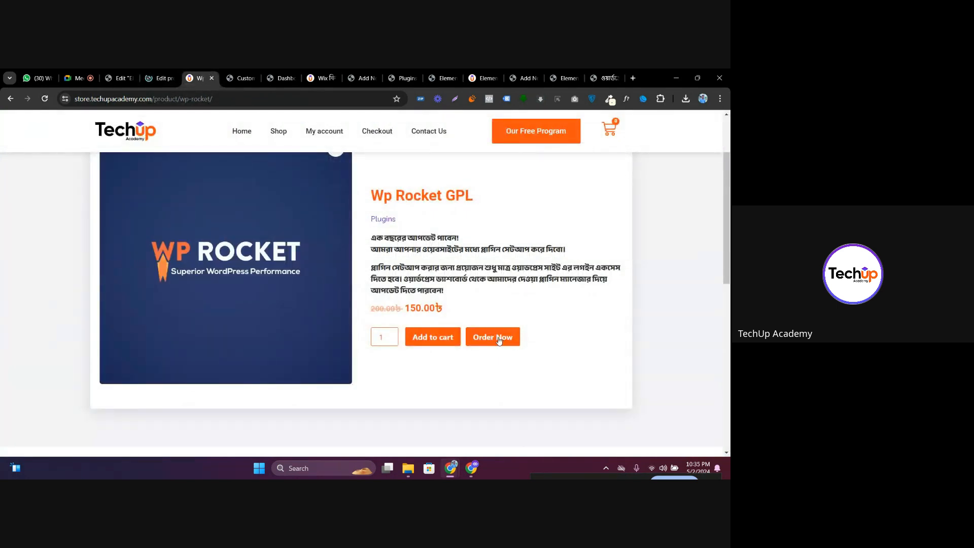
{"action": "left_click", "coordinate": [164, 71]}
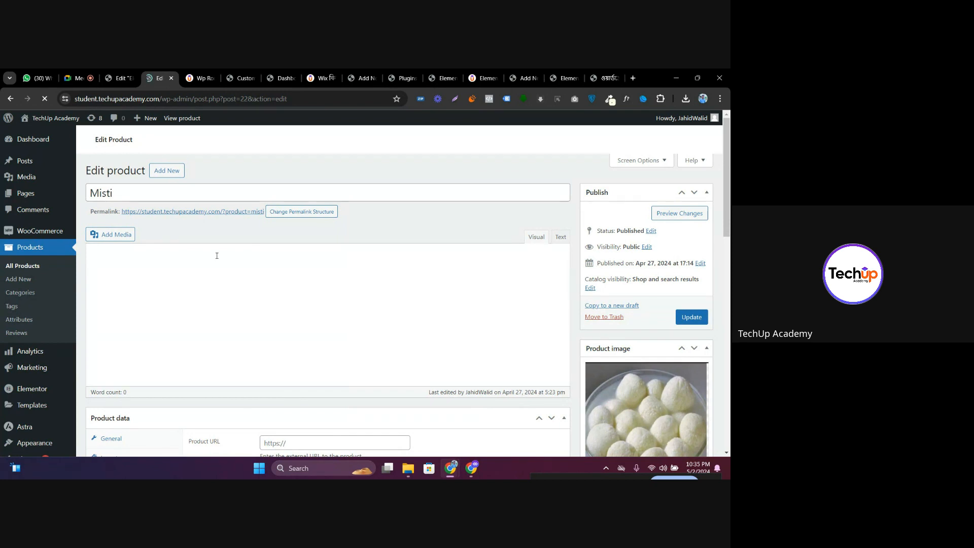
{"action": "scroll", "coordinate": [223, 255], "scroll_direction": "down", "scroll_amount": 3}
{"action": "scroll", "coordinate": [222, 259], "scroll_direction": "up", "scroll_amount": 3}
{"action": "scroll", "coordinate": [224, 264], "scroll_direction": "down", "scroll_amount": 5}
{"action": "scroll", "coordinate": [218, 272], "scroll_direction": "down", "scroll_amount": 3}
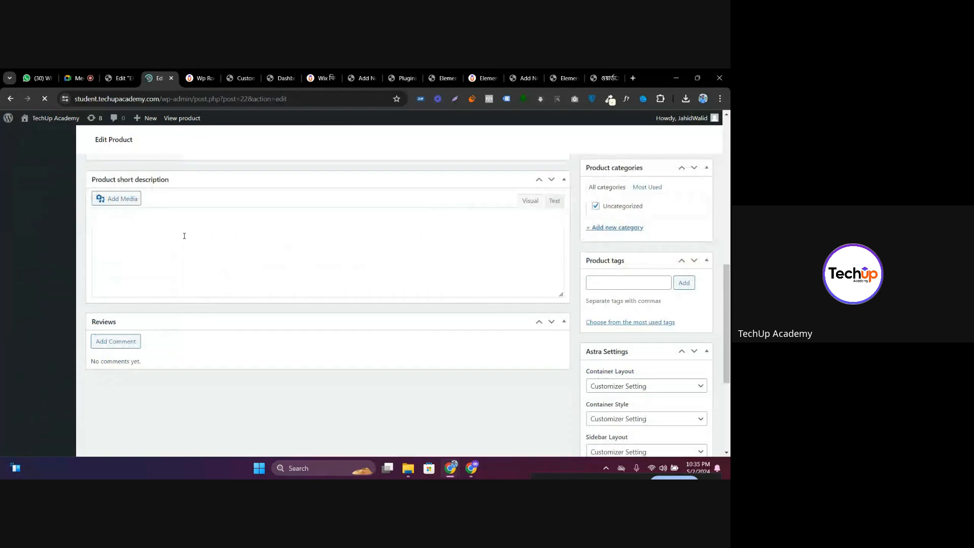
{"action": "scroll", "coordinate": [191, 244], "scroll_direction": "up", "scroll_amount": 5}
{"action": "scroll", "coordinate": [199, 272], "scroll_direction": "up", "scroll_amount": 4}
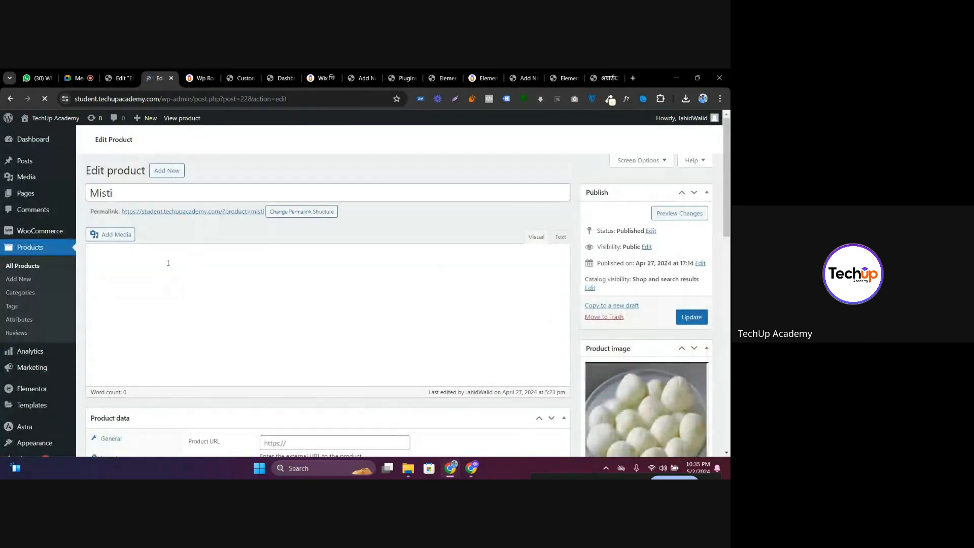
{"action": "scroll", "coordinate": [183, 262], "scroll_direction": "down", "scroll_amount": 8}
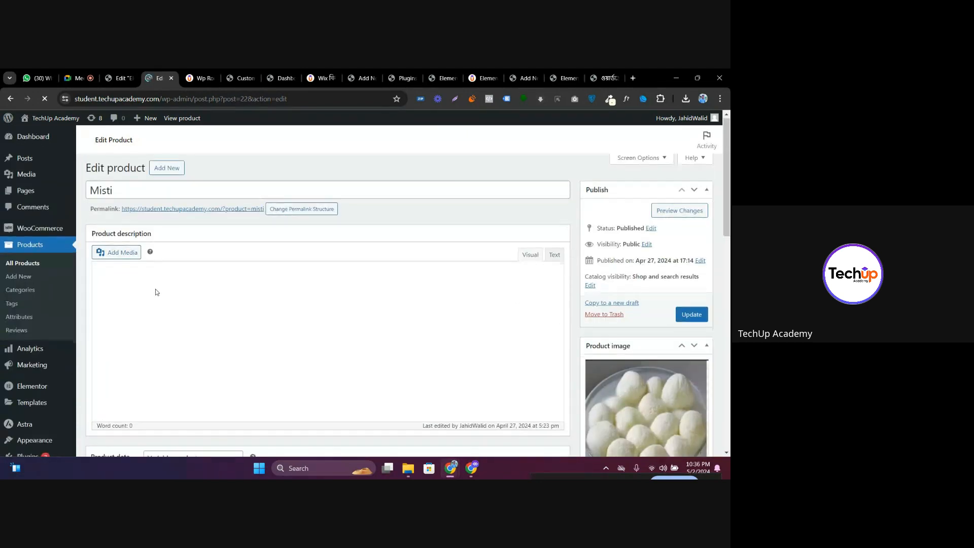
{"action": "left_click", "coordinate": [201, 77]}
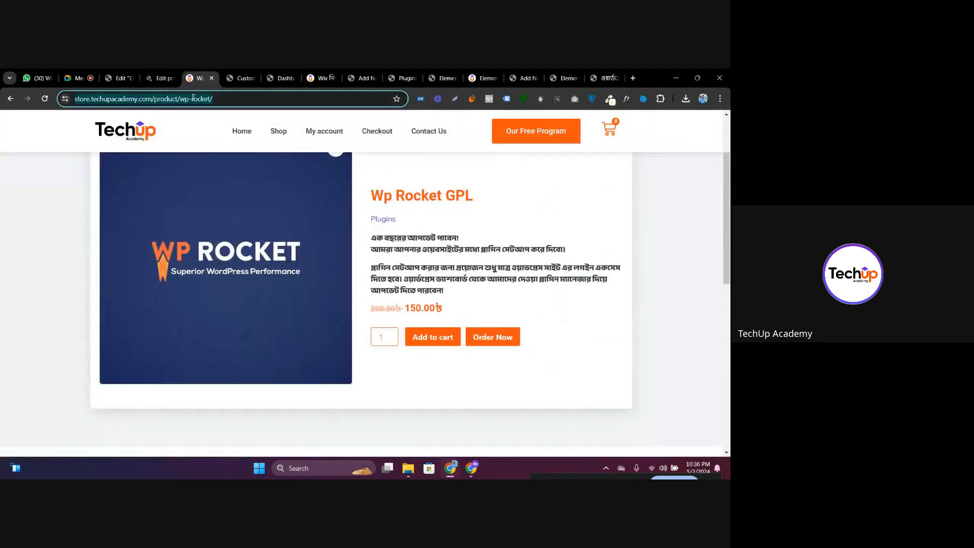
{"action": "left_click", "coordinate": [193, 98]}
{"action": "key", "text": "BackSpace"}
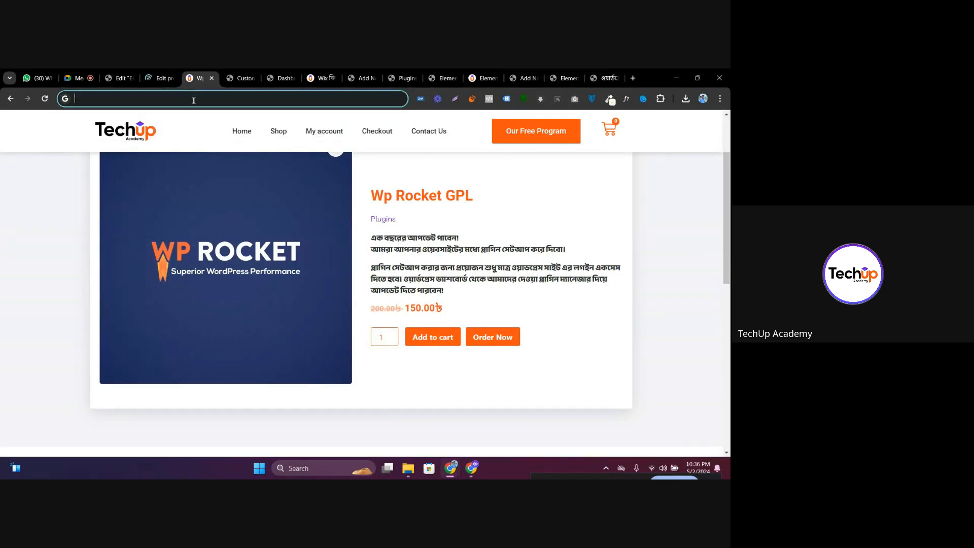
Return to the Misti product's edit page and fill in the product description with the Bengali text about Wix being easy to use
{"action": "left_click", "coordinate": [159, 78]}
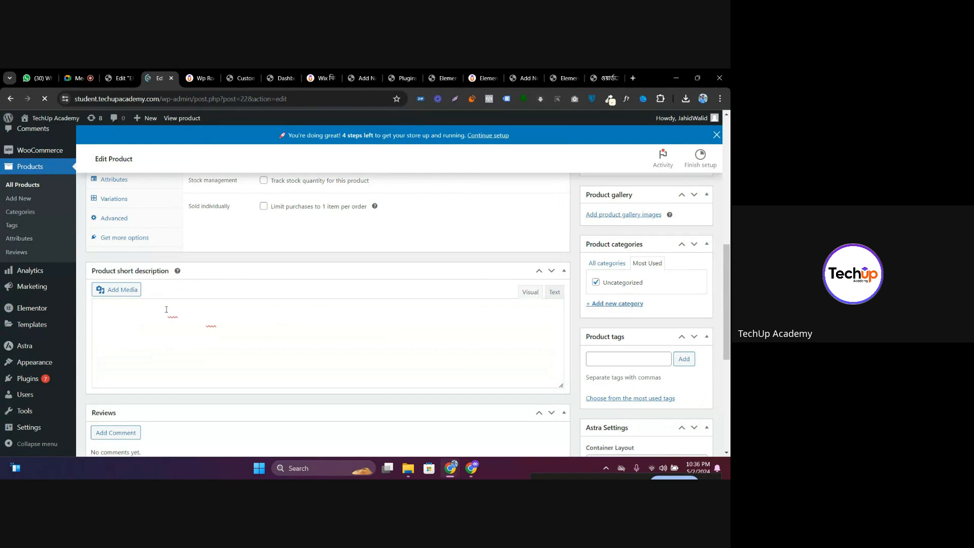
{"action": "scroll", "coordinate": [198, 304], "scroll_direction": "up", "scroll_amount": 6}
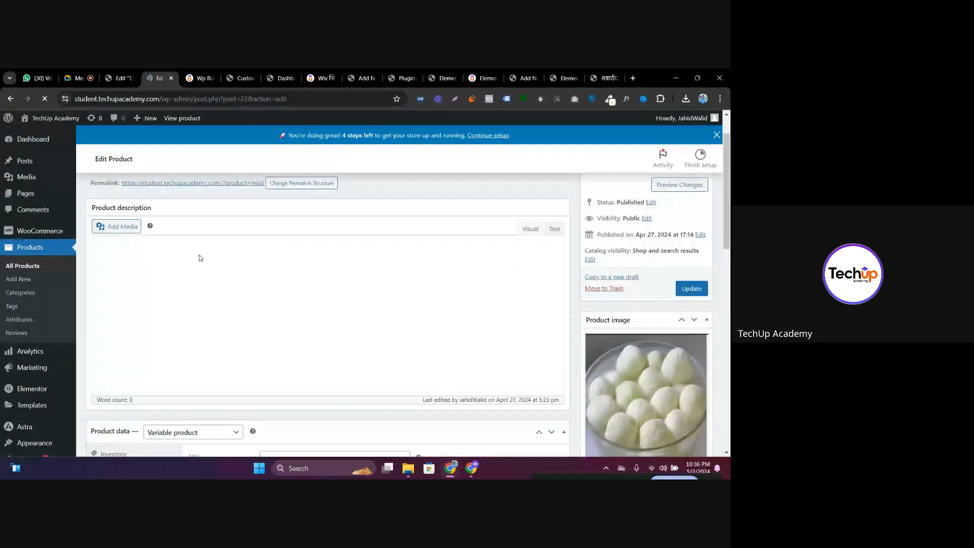
{"action": "left_click", "coordinate": [201, 245]}
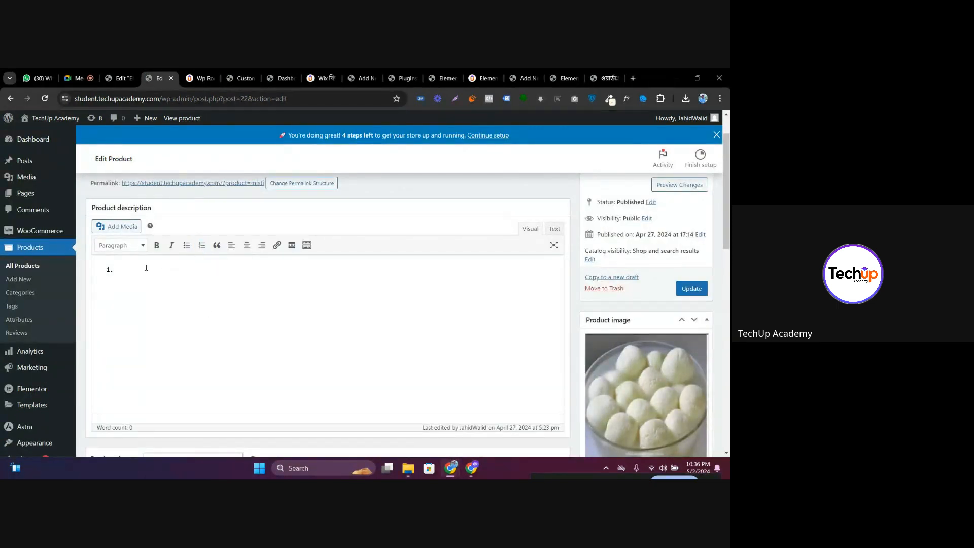
{"action": "type", "text": "এটি ব্যবহার করা সহজ: Wix এর সহজ ব্যবহারকারী ইন্টারফেস (UI) এর মাধ্যমে যে কেউ খুব সহজেই একটি ওয়েবসাইট তৈরি করতে পারে। কোনও কোডিং দক্ষতার প্রয়োজন নেই। ►এটি সম্প্রসারণযোগ্য: Wix প্রচুর পরিমাণে"}
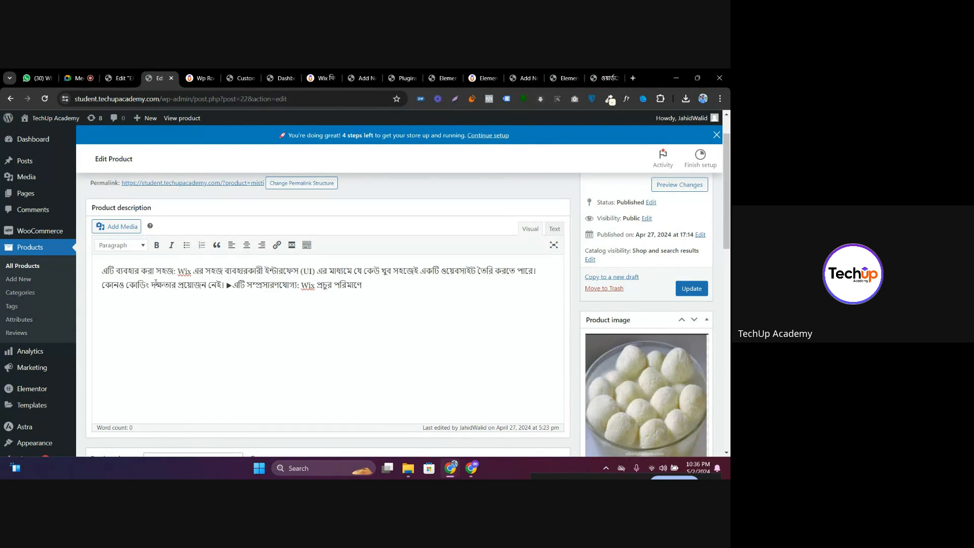
Update the Misti product and open its live page in a new browser tab
{"action": "scroll", "coordinate": [146, 269], "scroll_direction": "down", "scroll_amount": 2}
{"action": "scroll", "coordinate": [718, 241], "scroll_direction": "up", "scroll_amount": 4}
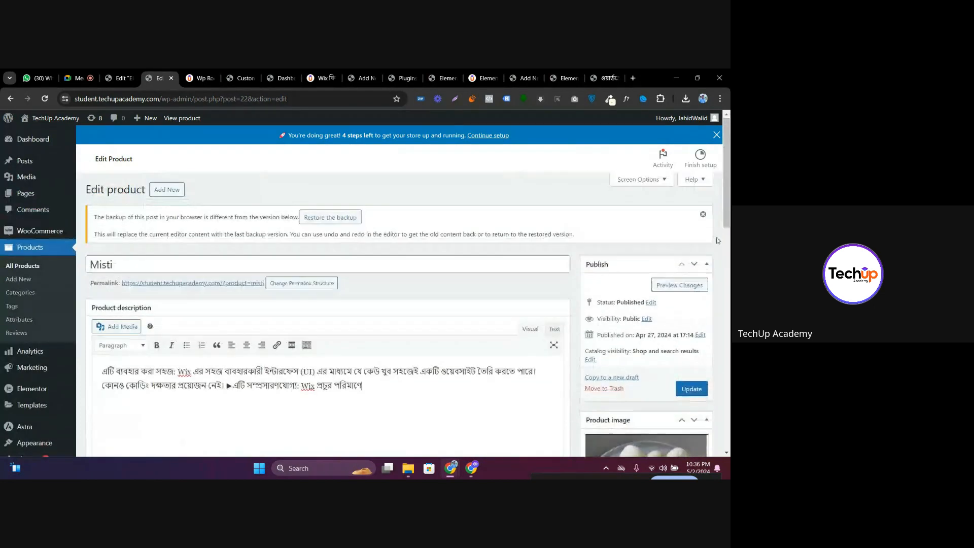
{"action": "left_click", "coordinate": [691, 389]}
{"action": "left_click", "coordinate": [245, 283], "text": "ctrl"}
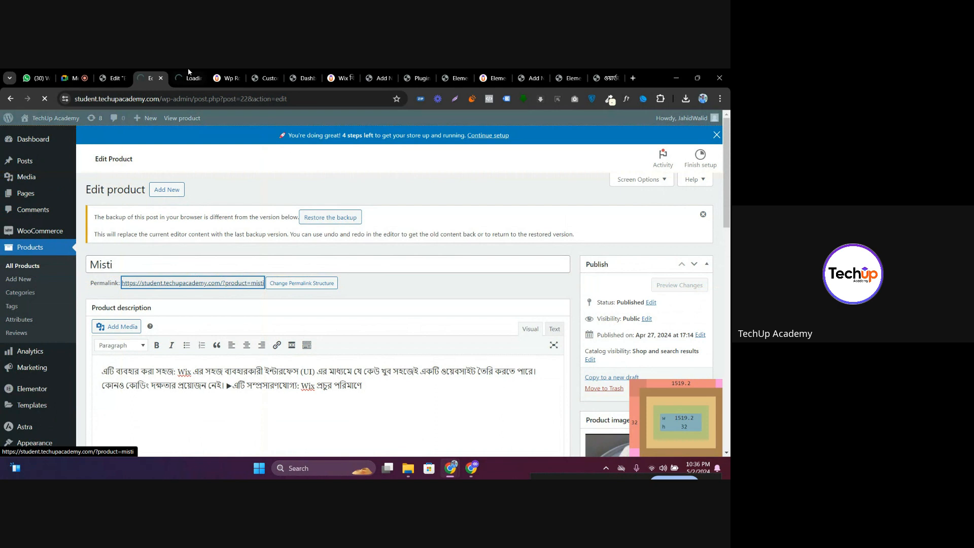
{"action": "left_click", "coordinate": [192, 77]}
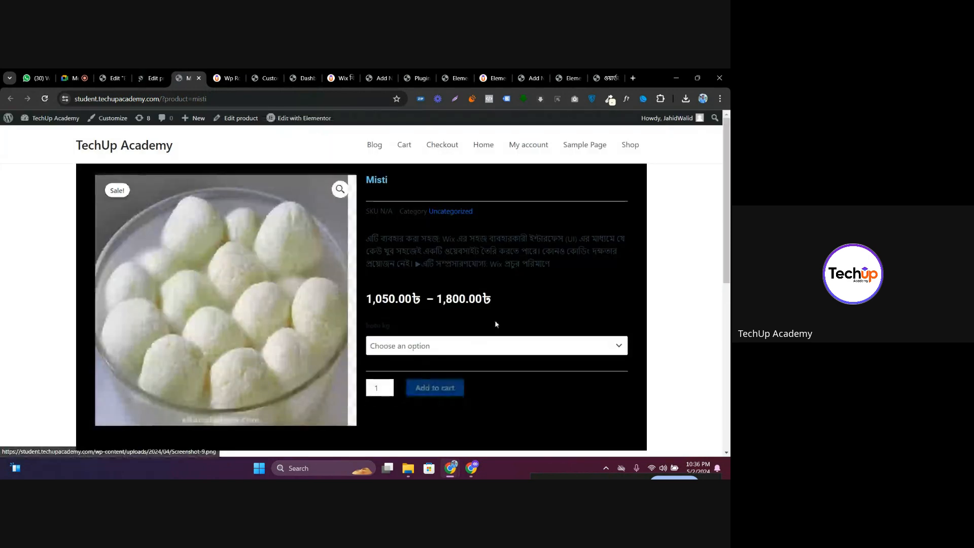
Examine the description, cart area and related products on the live Misti page against the description entered for the product
{"action": "scroll", "coordinate": [496, 324], "scroll_direction": "down", "scroll_amount": 2}
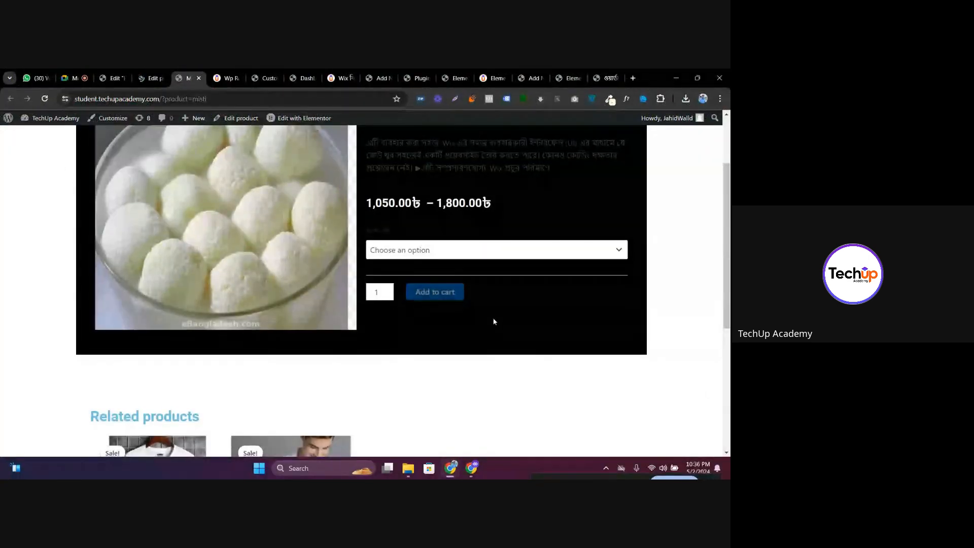
{"action": "scroll", "coordinate": [495, 321], "scroll_direction": "up", "scroll_amount": 1}
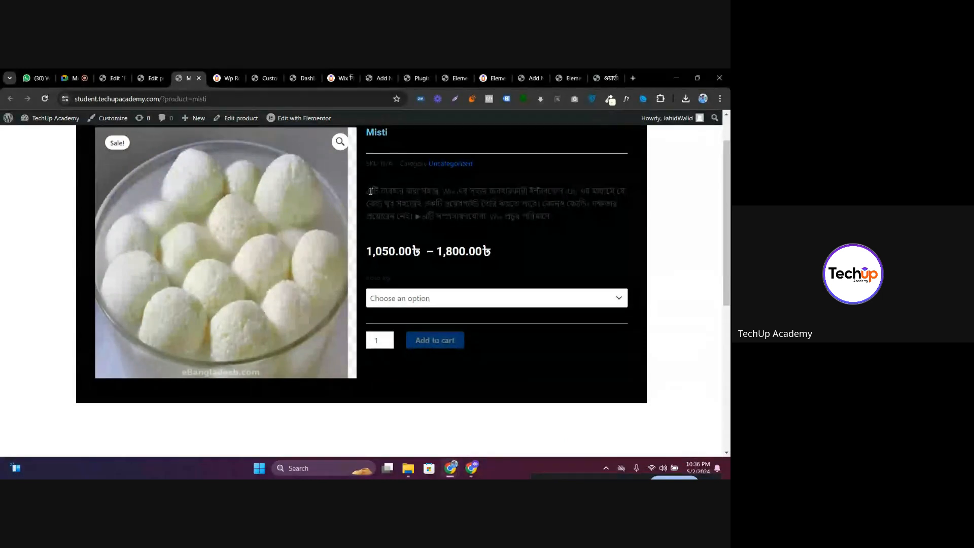
{"action": "left_click_drag", "start_coordinate": [371, 192], "coordinate": [528, 218]}
{"action": "scroll", "coordinate": [546, 229], "scroll_direction": "down", "scroll_amount": 4}
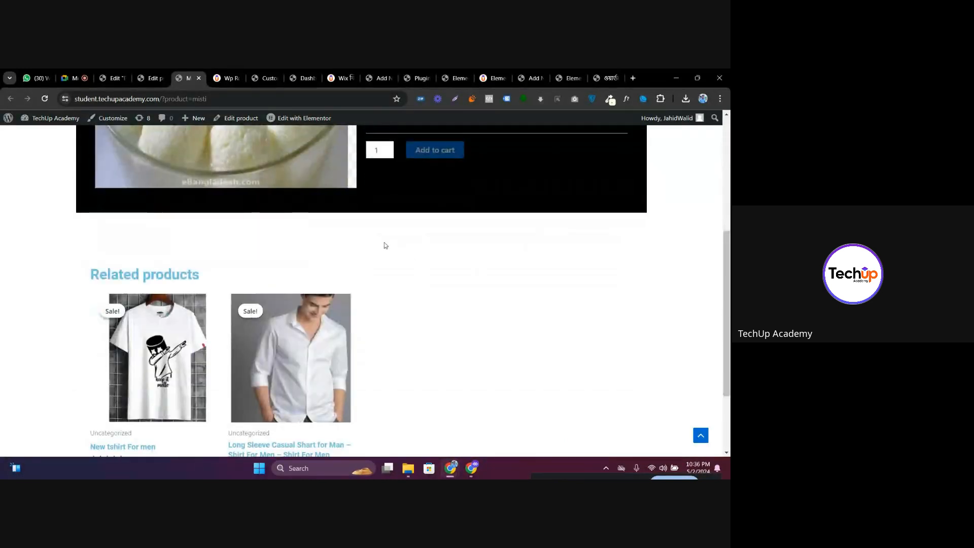
{"action": "left_click", "coordinate": [151, 81]}
{"action": "scroll", "coordinate": [212, 203], "scroll_direction": "down", "scroll_amount": 3}
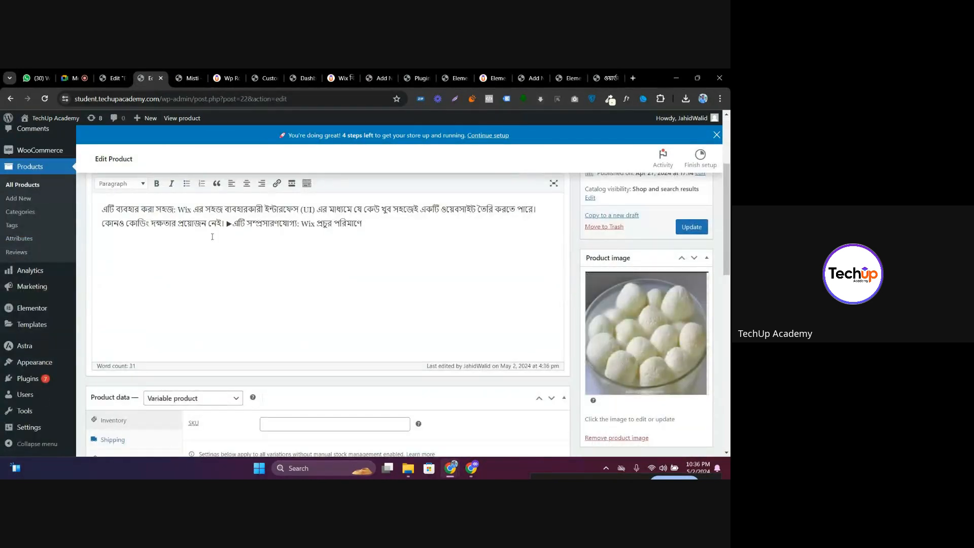
{"action": "scroll", "coordinate": [212, 237], "scroll_direction": "up", "scroll_amount": 2}
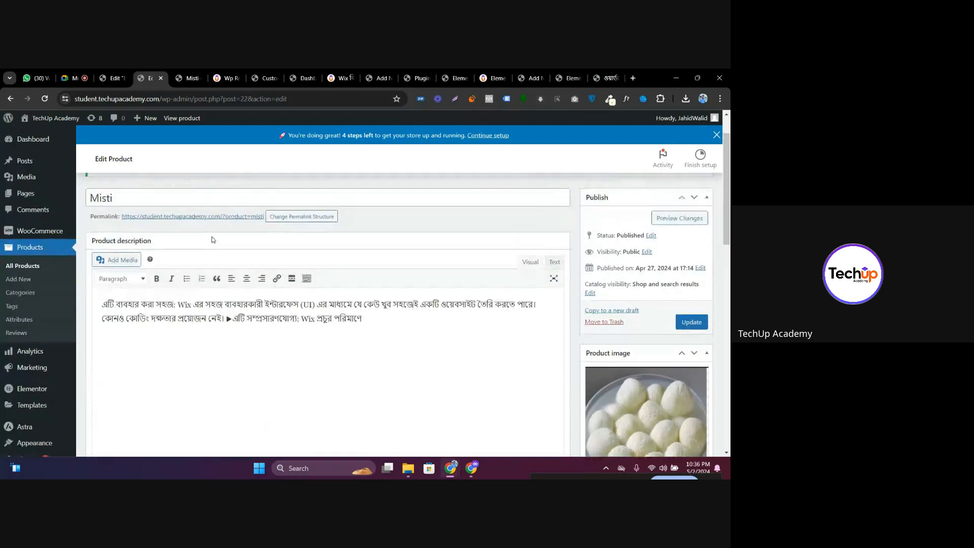
{"action": "left_click", "coordinate": [184, 77]}
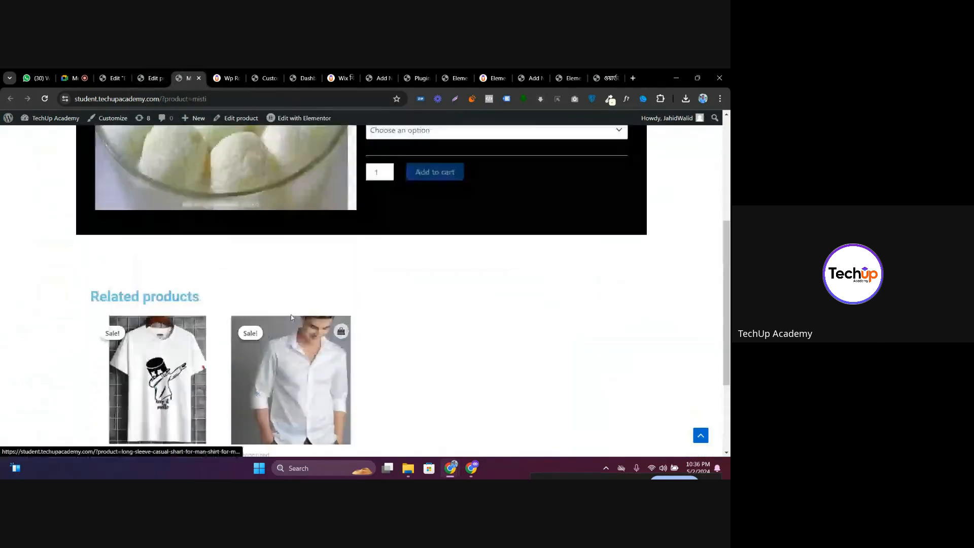
{"action": "scroll", "coordinate": [293, 318], "scroll_direction": "up", "scroll_amount": 1}
Return to the template editor and open the settings of the Product Content widget above the related products
{"action": "left_click", "coordinate": [117, 76]}
{"action": "scroll", "coordinate": [441, 300], "scroll_direction": "down", "scroll_amount": 4}
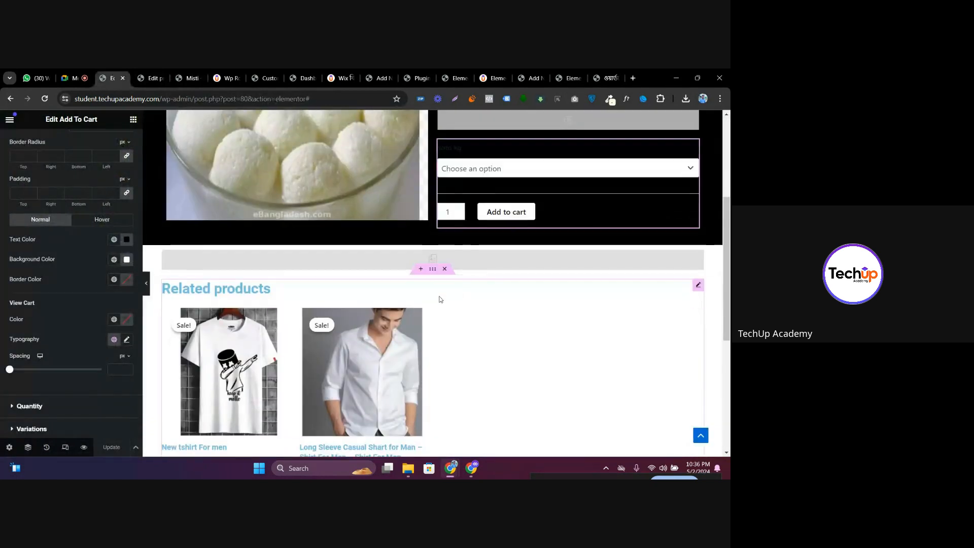
{"action": "left_click", "coordinate": [554, 252]}
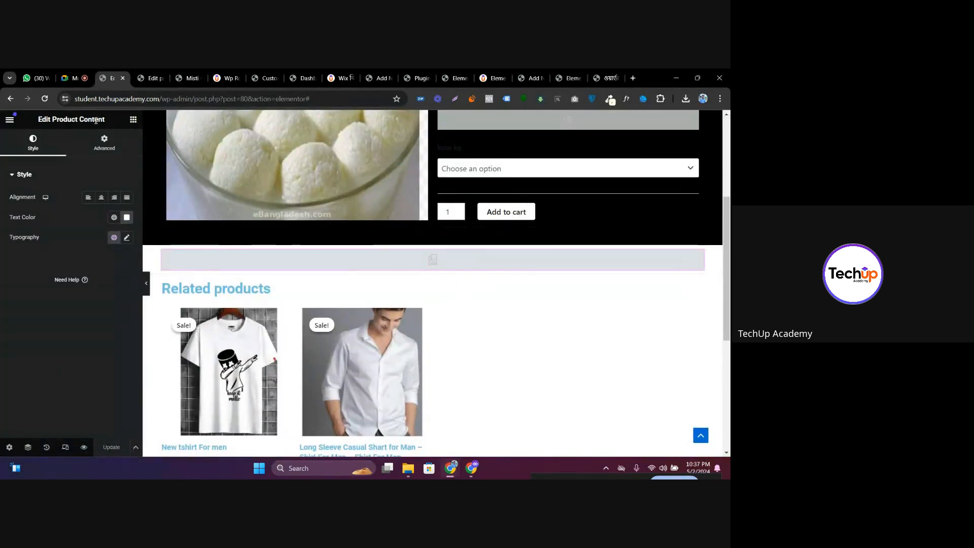
{"action": "left_click", "coordinate": [133, 120]}
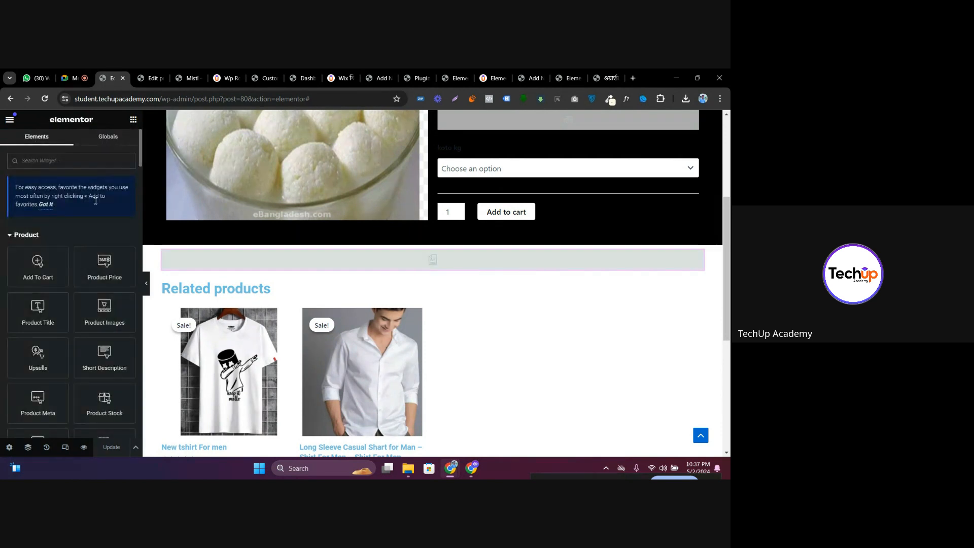
{"action": "scroll", "coordinate": [92, 237], "scroll_direction": "down", "scroll_amount": 2}
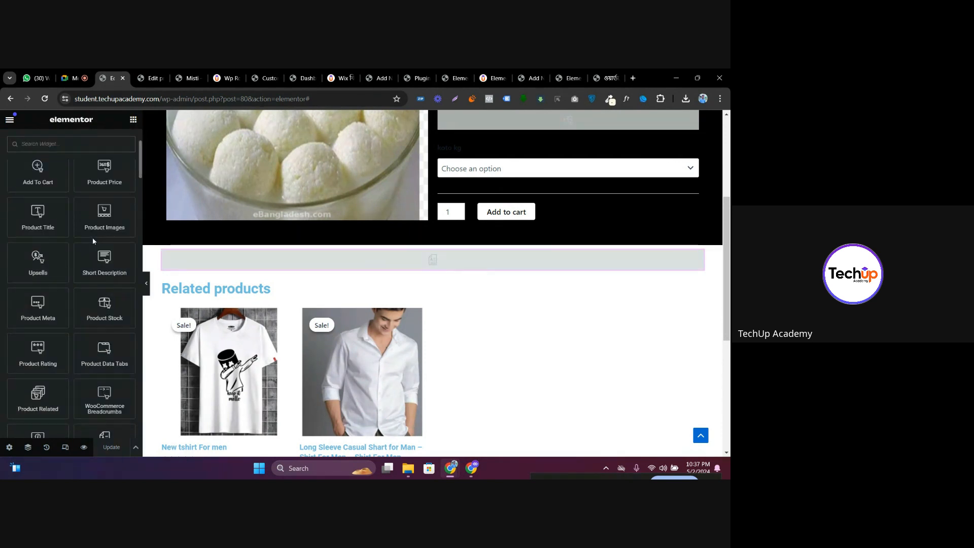
{"action": "scroll", "coordinate": [93, 238], "scroll_direction": "down", "scroll_amount": 1}
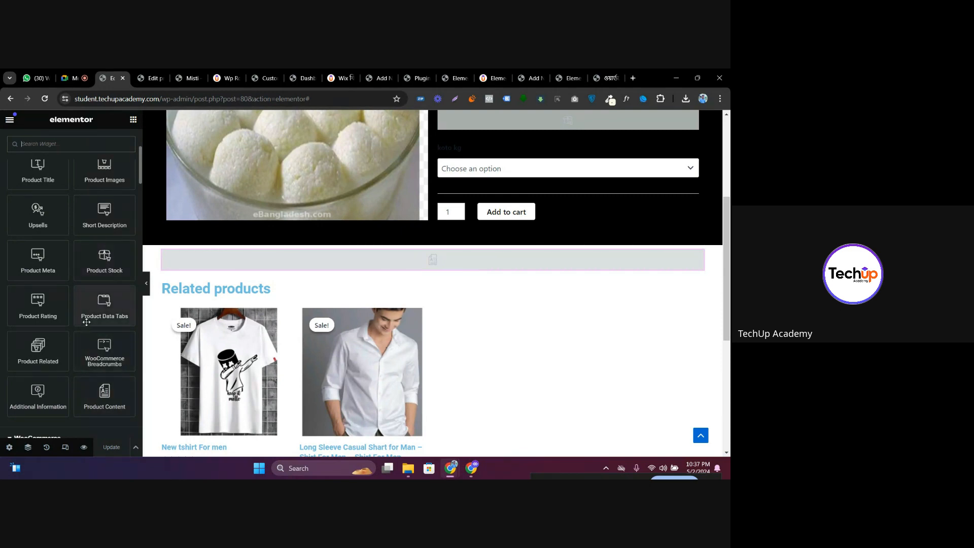
{"action": "scroll", "coordinate": [74, 311], "scroll_direction": "up", "scroll_amount": 2}
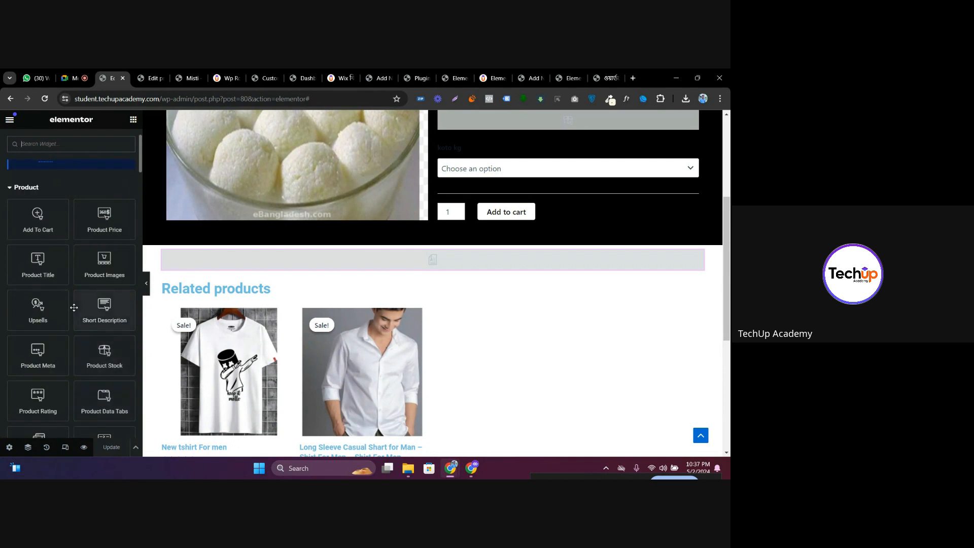
Give the container around the Product Content widget a solid black #000000 background and update the template
{"action": "left_click", "coordinate": [461, 254]}
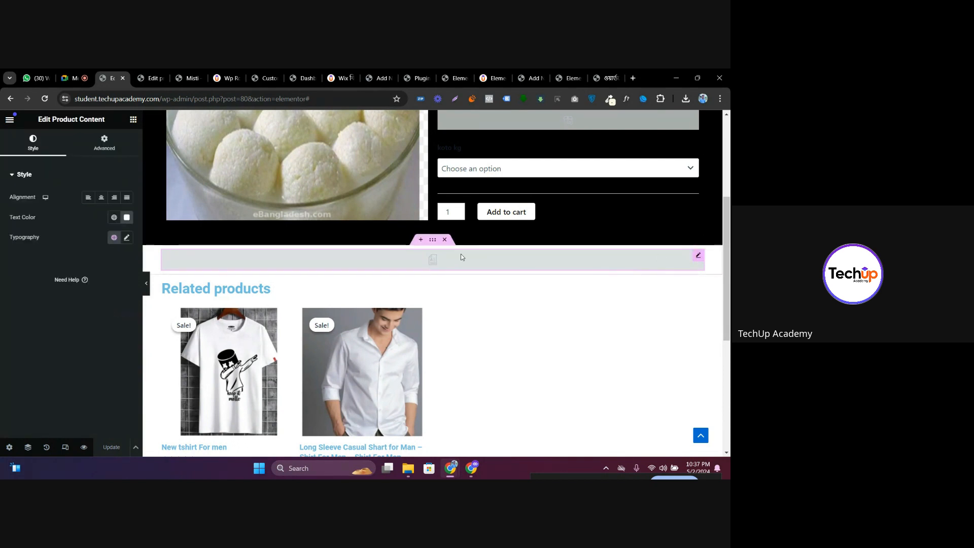
{"action": "left_click", "coordinate": [432, 246]}
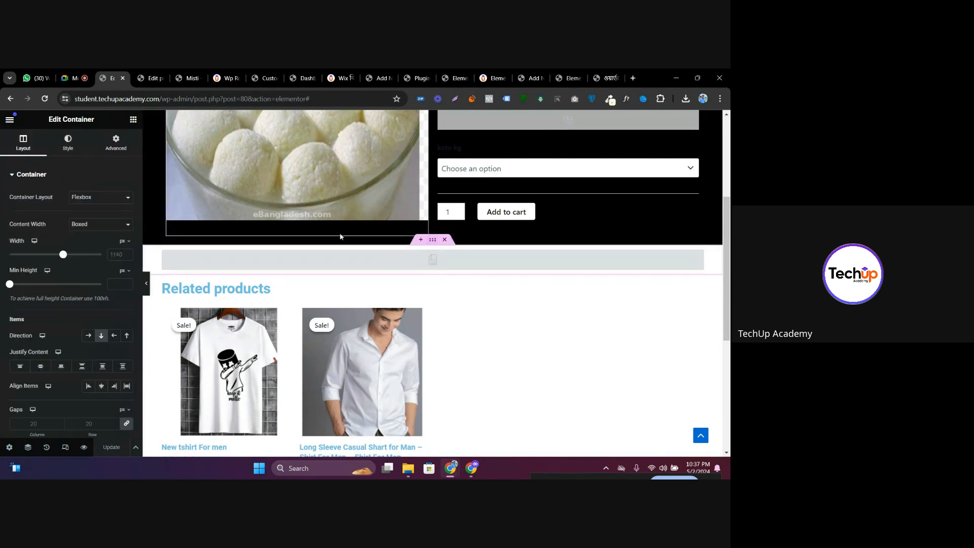
{"action": "left_click", "coordinate": [68, 143]}
{"action": "left_click", "coordinate": [88, 217]}
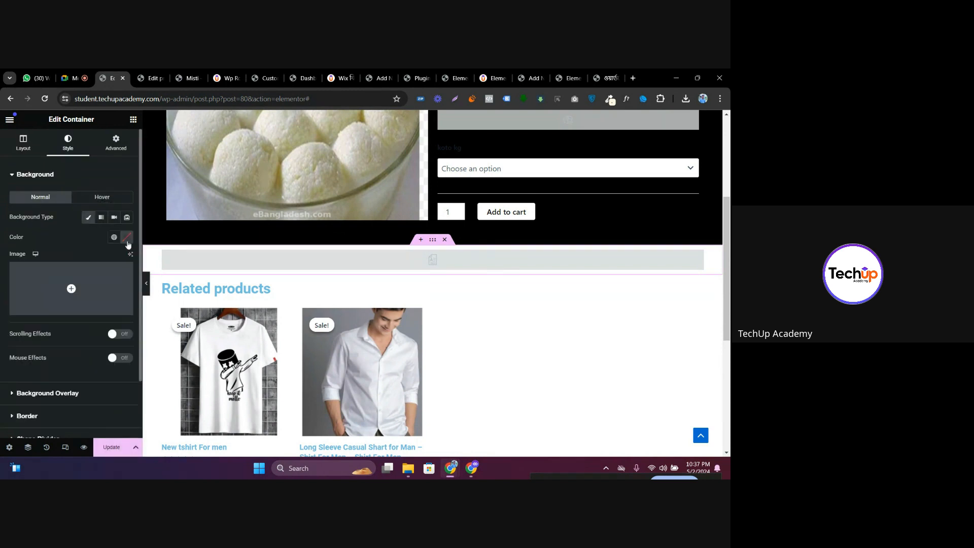
{"action": "left_click", "coordinate": [127, 237]}
{"action": "left_click", "coordinate": [74, 241]}
{"action": "left_click", "coordinate": [127, 237]}
{"action": "left_click", "coordinate": [72, 347]}
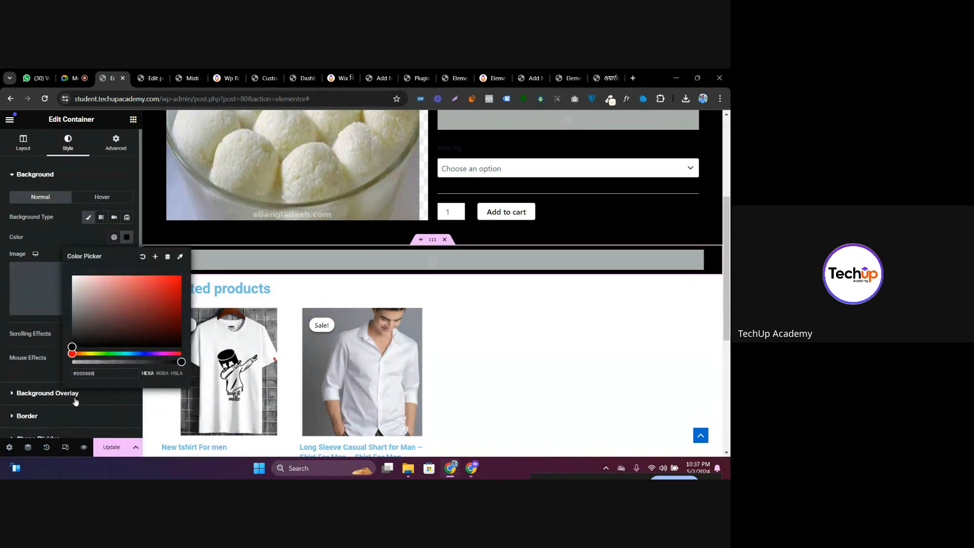
{"action": "left_click", "coordinate": [119, 445]}
Reload the live Misti page and examine the description below the product image and the short description beside it
{"action": "left_click", "coordinate": [151, 77]}
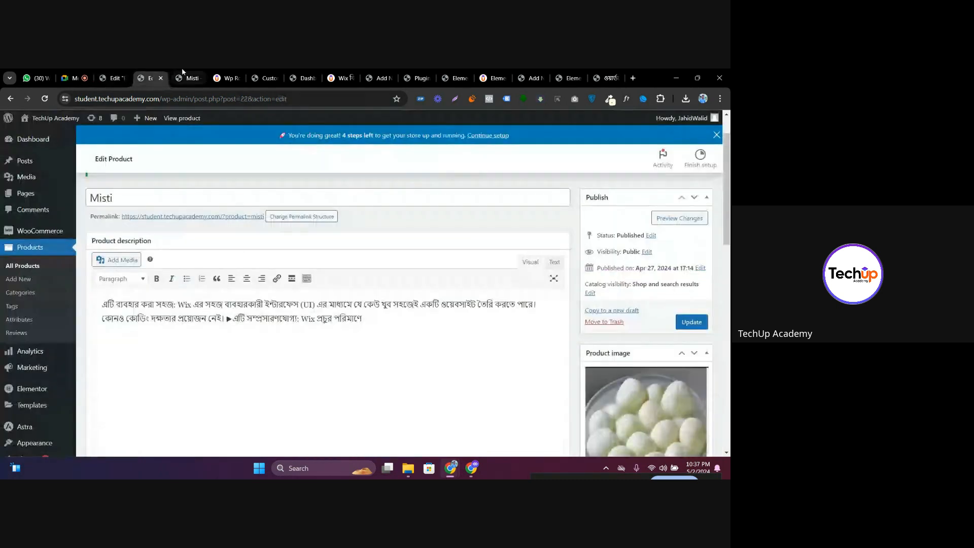
{"action": "left_click", "coordinate": [183, 76]}
{"action": "left_click", "coordinate": [45, 98]}
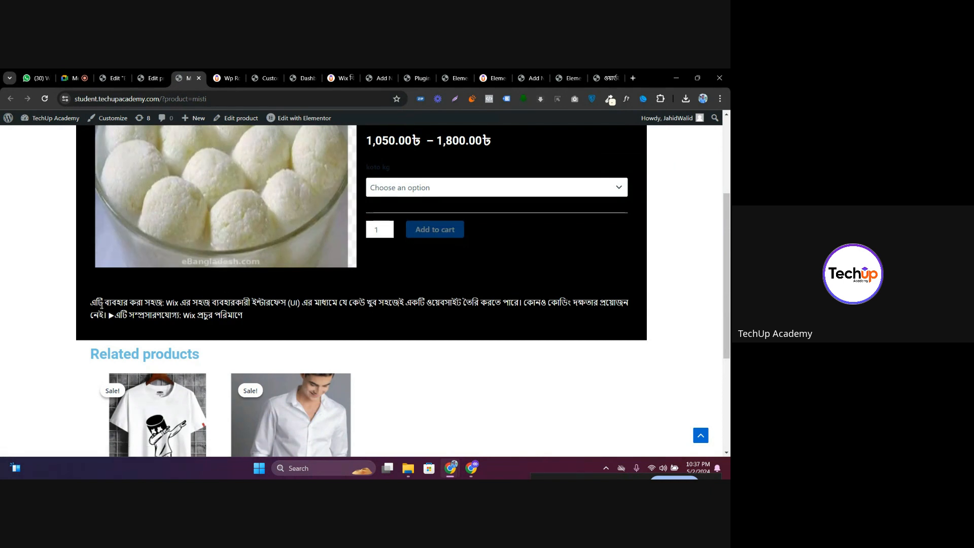
{"action": "left_click_drag", "start_coordinate": [92, 303], "coordinate": [255, 327]}
{"action": "scroll", "coordinate": [379, 205], "scroll_direction": "up", "scroll_amount": 3}
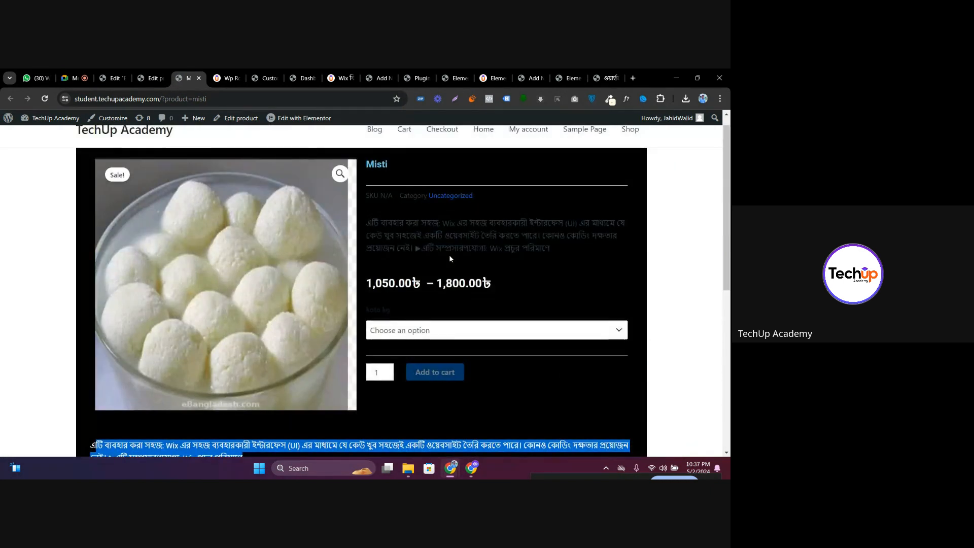
{"action": "scroll", "coordinate": [449, 254], "scroll_direction": "up", "scroll_amount": 1}
{"action": "scroll", "coordinate": [452, 255], "scroll_direction": "down", "scroll_amount": 2}
{"action": "scroll", "coordinate": [452, 255], "scroll_direction": "up", "scroll_amount": 2}
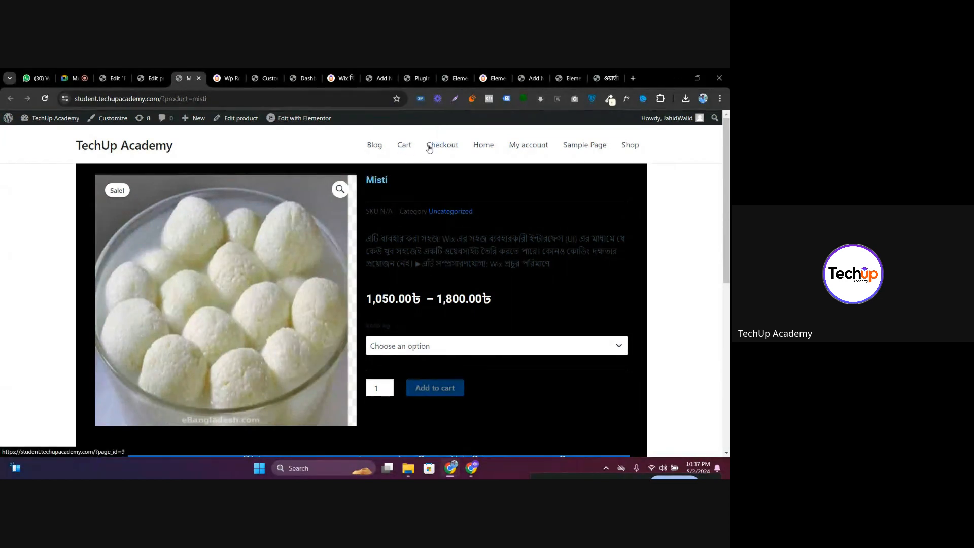
Open the live site's Shop page, look over its product list, and open the Blog page
{"action": "left_click", "coordinate": [633, 146]}
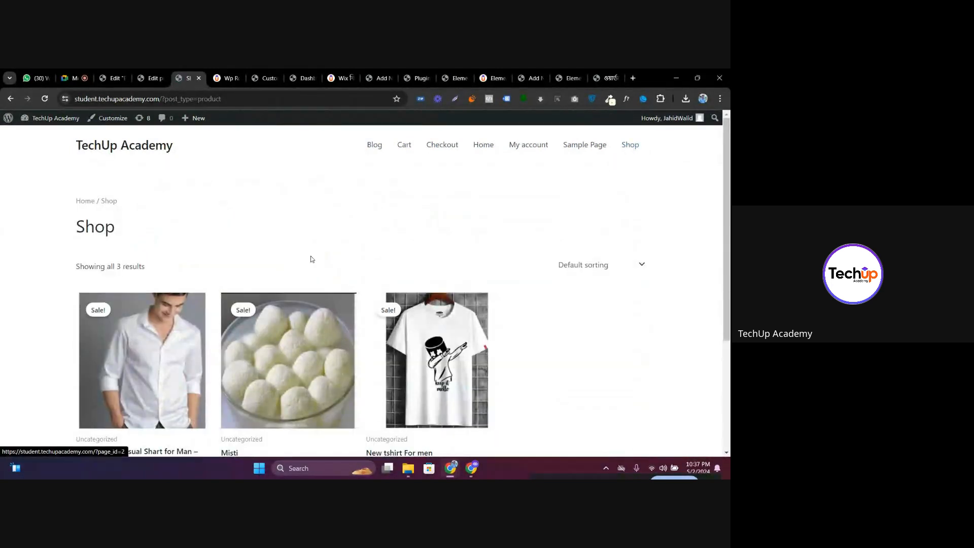
{"action": "scroll", "coordinate": [312, 259], "scroll_direction": "down", "scroll_amount": 2}
{"action": "scroll", "coordinate": [194, 239], "scroll_direction": "up", "scroll_amount": 2}
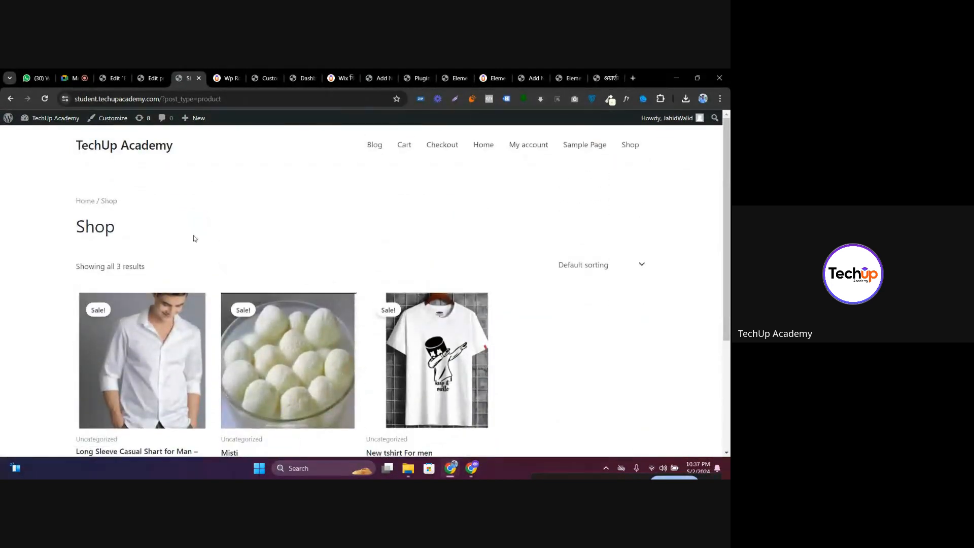
{"action": "left_click", "coordinate": [405, 151]}
Switch to the TechUp store site and examine the product listing on its Shop page
{"action": "left_click", "coordinate": [224, 78]}
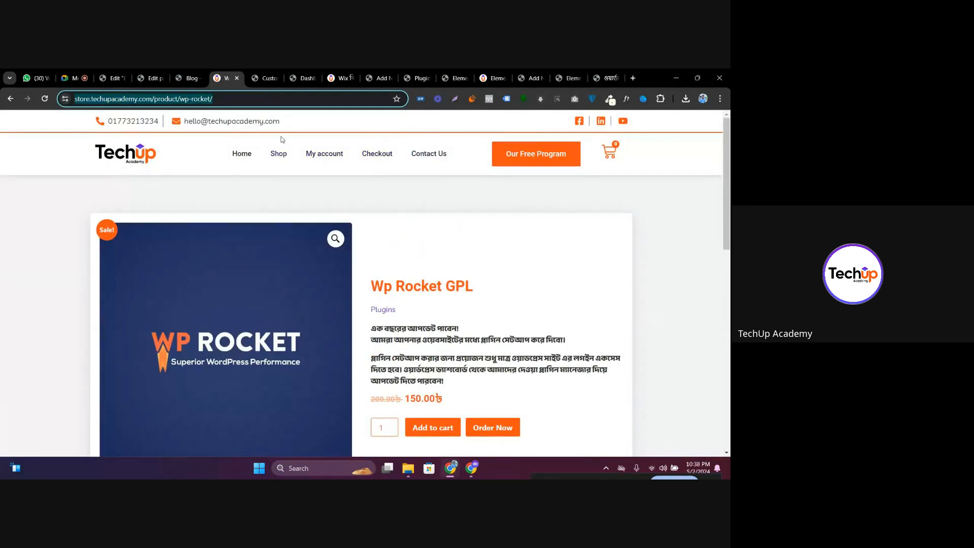
{"action": "left_click", "coordinate": [281, 155]}
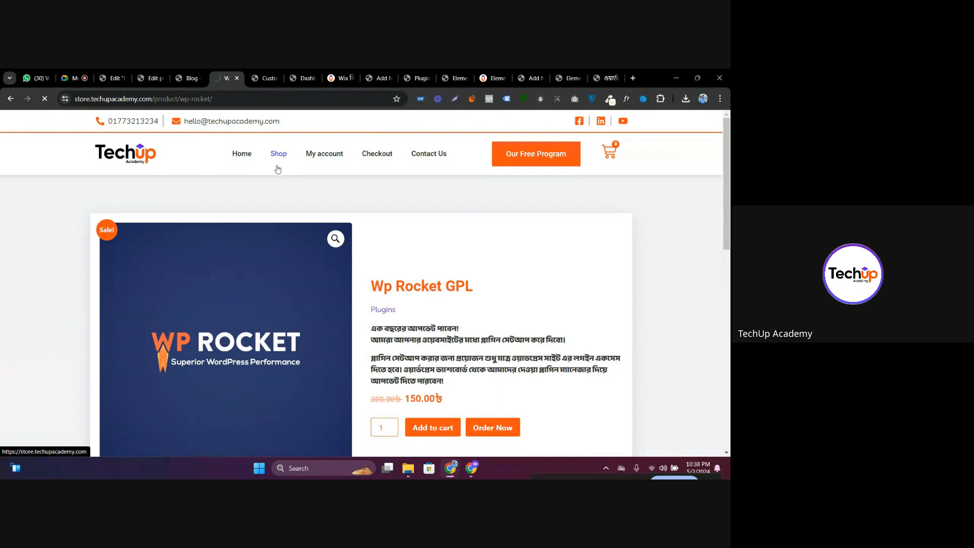
{"action": "scroll", "coordinate": [371, 232], "scroll_direction": "down", "scroll_amount": 6}
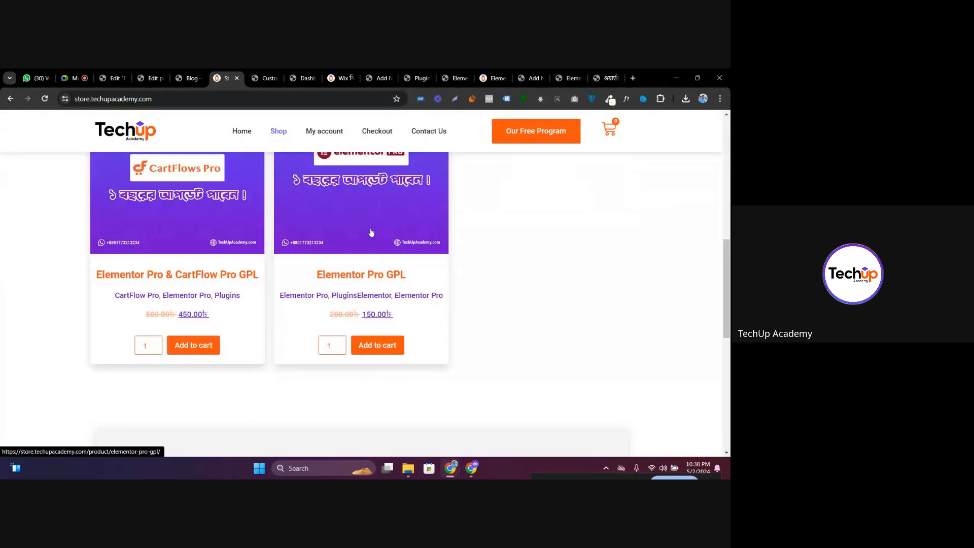
{"action": "scroll", "coordinate": [371, 232], "scroll_direction": "down", "scroll_amount": 4}
{"action": "scroll", "coordinate": [374, 243], "scroll_direction": "up", "scroll_amount": 4}
Return to the template editor and go back from it to the Theme Builder's site part selection
{"action": "left_click", "coordinate": [189, 77]}
{"action": "left_click", "coordinate": [155, 76]}
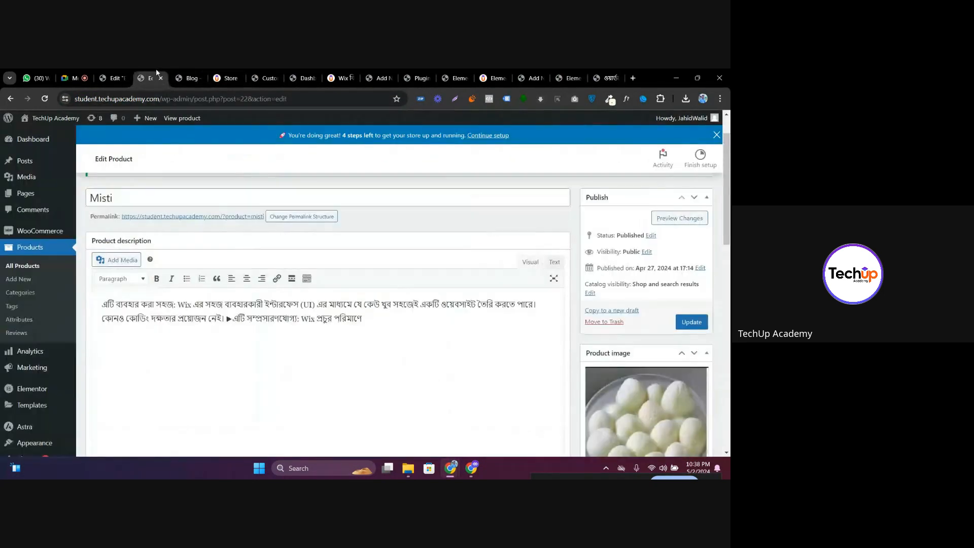
{"action": "left_click", "coordinate": [114, 78]}
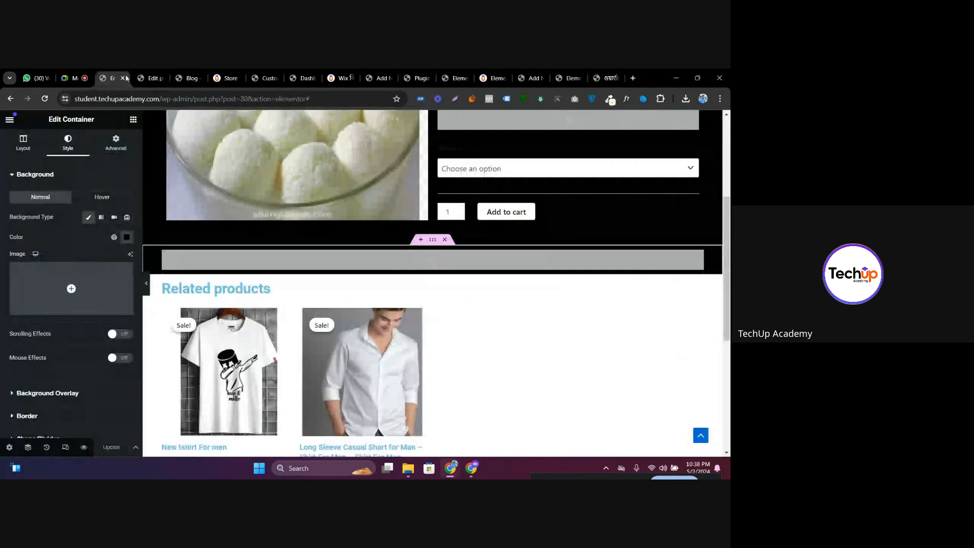
{"action": "left_click", "coordinate": [10, 99]}
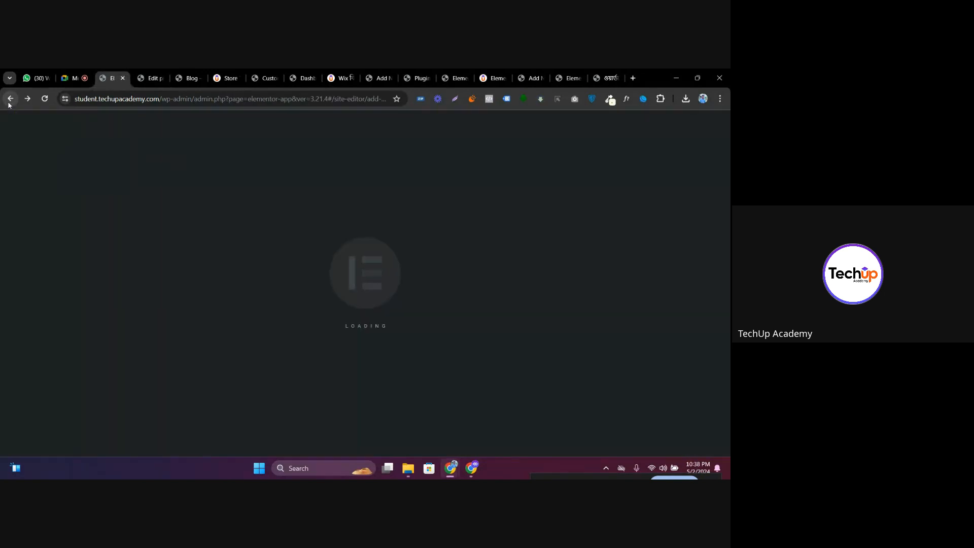
Look over the posts on the live Blog page and the site part types offered in the Theme Builder
{"action": "left_click", "coordinate": [151, 77]}
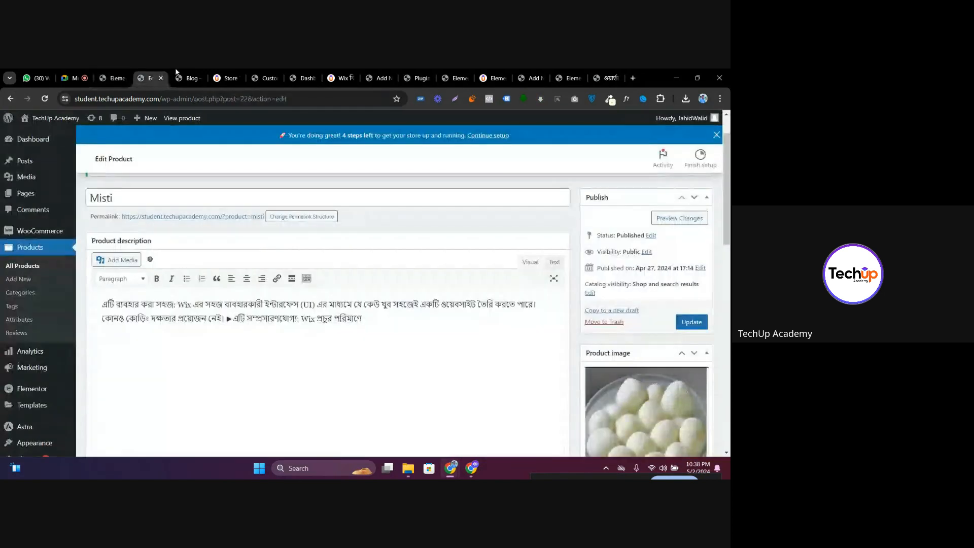
{"action": "left_click", "coordinate": [189, 78]}
{"action": "scroll", "coordinate": [218, 235], "scroll_direction": "down", "scroll_amount": 3}
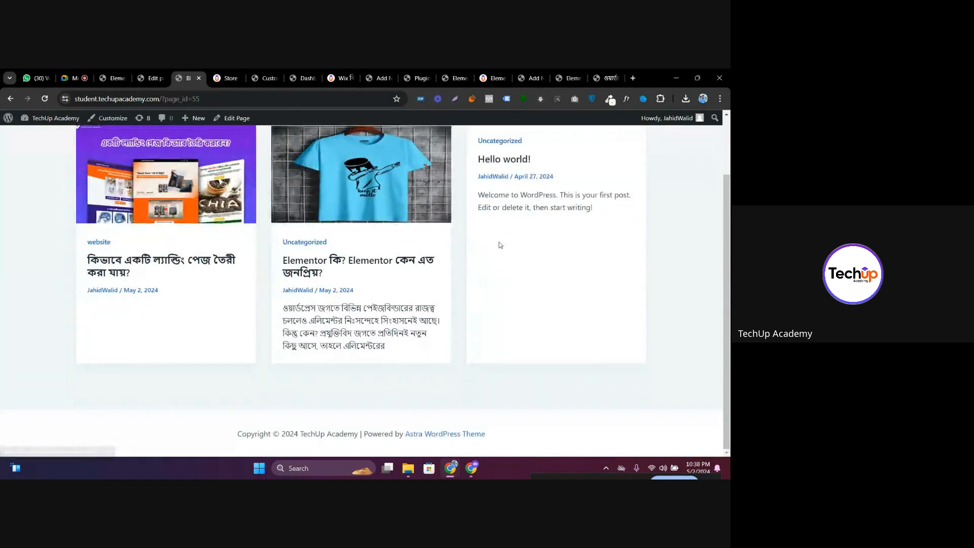
{"action": "left_click", "coordinate": [150, 77]}
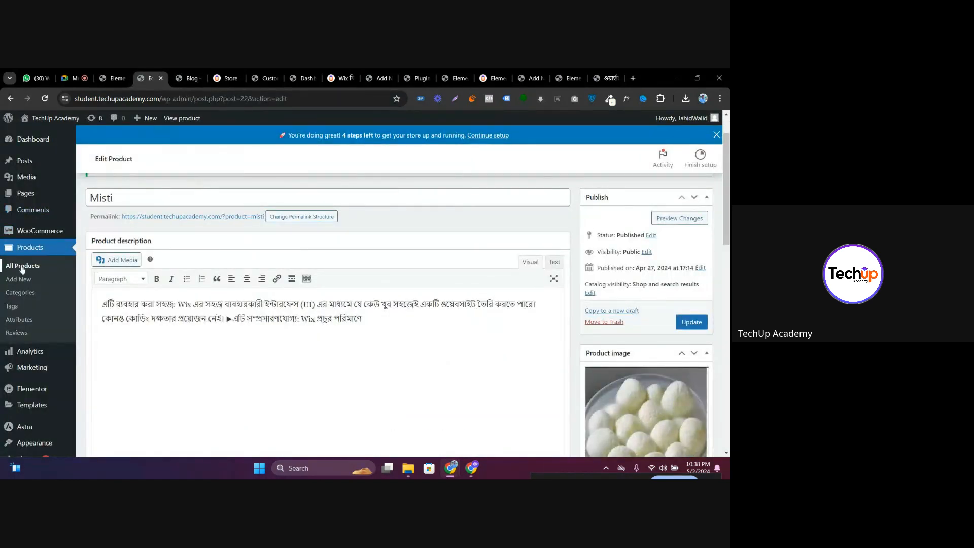
{"action": "scroll", "coordinate": [42, 268], "scroll_direction": "down", "scroll_amount": 5}
{"action": "scroll", "coordinate": [41, 268], "scroll_direction": "up", "scroll_amount": 3}
{"action": "left_click", "coordinate": [124, 73]}
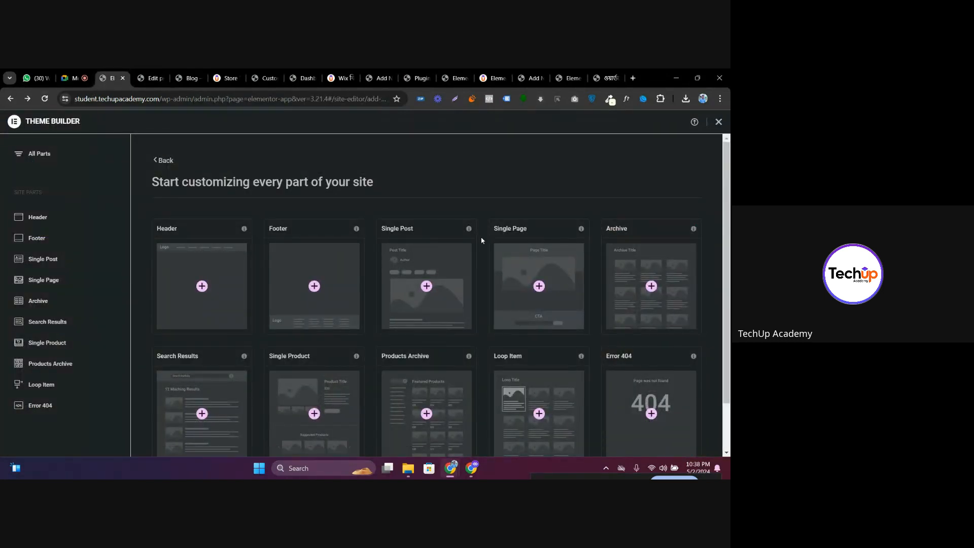
{"action": "scroll", "coordinate": [482, 240], "scroll_direction": "down", "scroll_amount": 1}
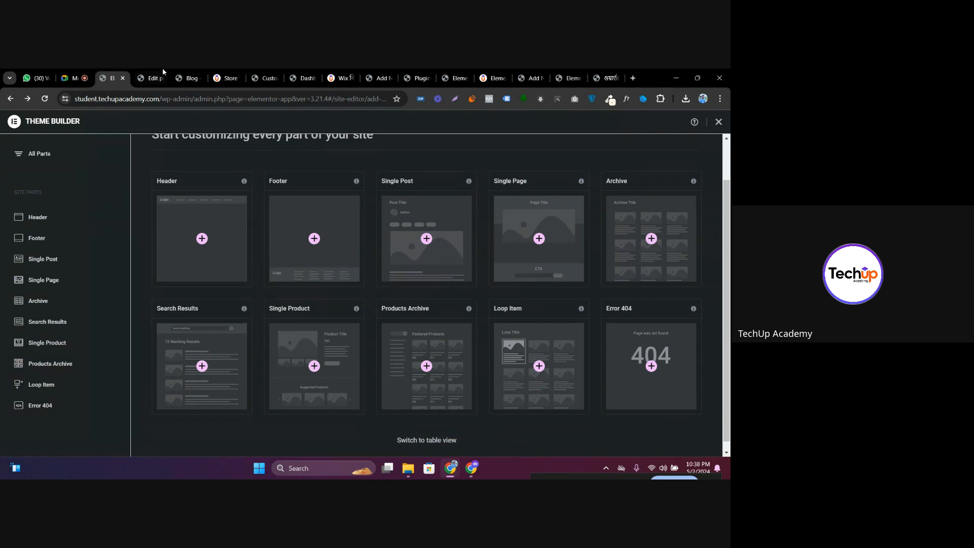
Open the live student site's Shop page and, from there, the WordPress dashboard in a new browser tab
{"action": "left_click", "coordinate": [191, 77]}
{"action": "scroll", "coordinate": [379, 244], "scroll_direction": "up", "scroll_amount": 2}
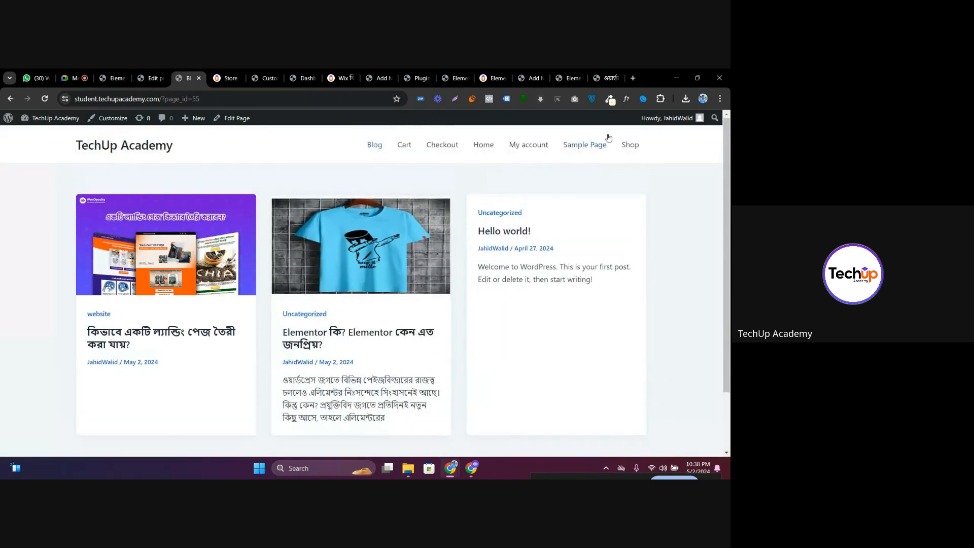
{"action": "left_click", "coordinate": [630, 144]}
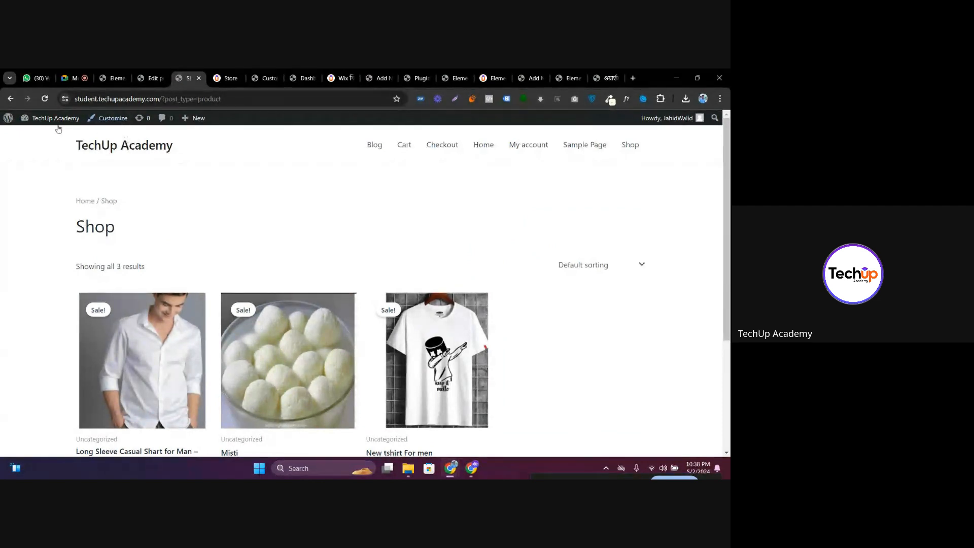
{"action": "mouse_move", "coordinate": [51, 118]}
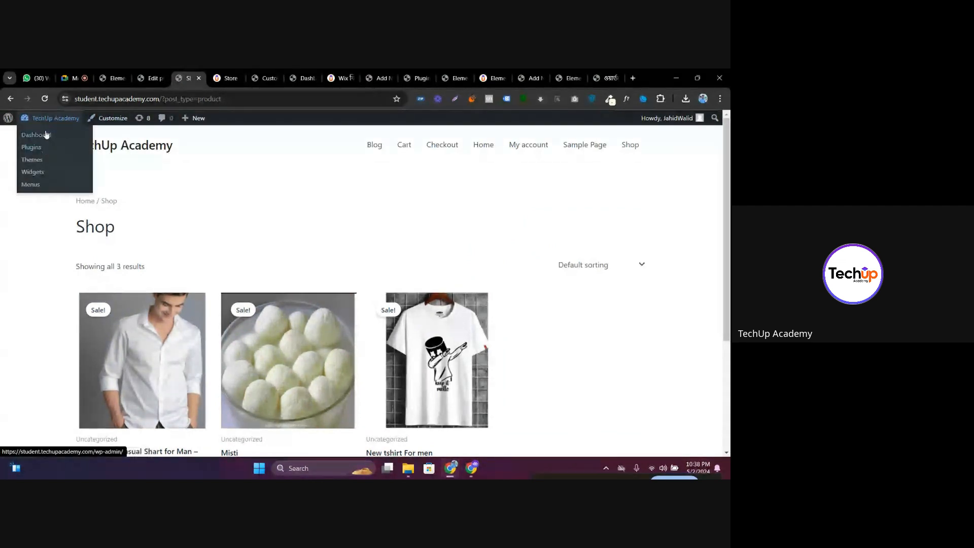
{"action": "right_click", "coordinate": [46, 134]}
{"action": "left_click", "coordinate": [76, 140]}
{"action": "left_click", "coordinate": [215, 74]}
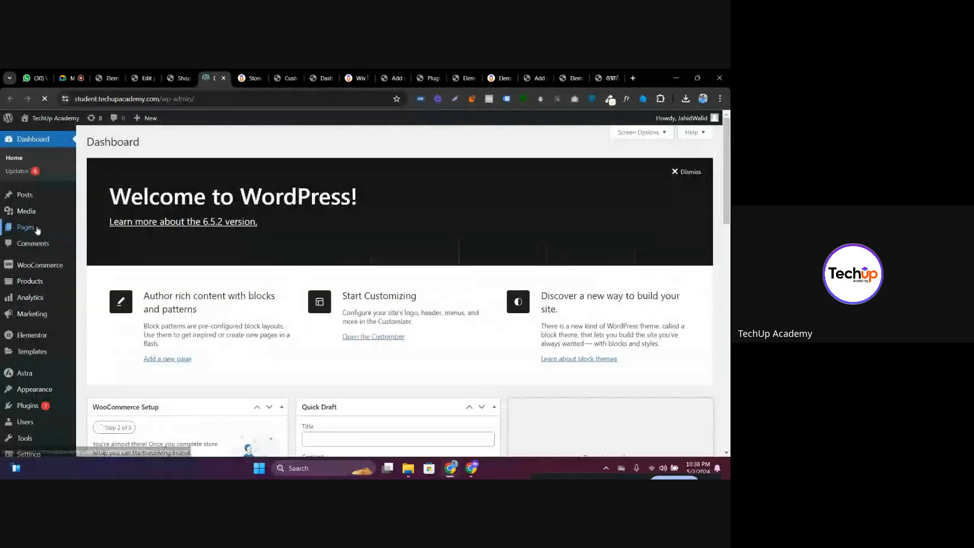
Show all pages of the site and open the Shop page for editing
{"action": "mouse_move", "coordinate": [53, 229]}
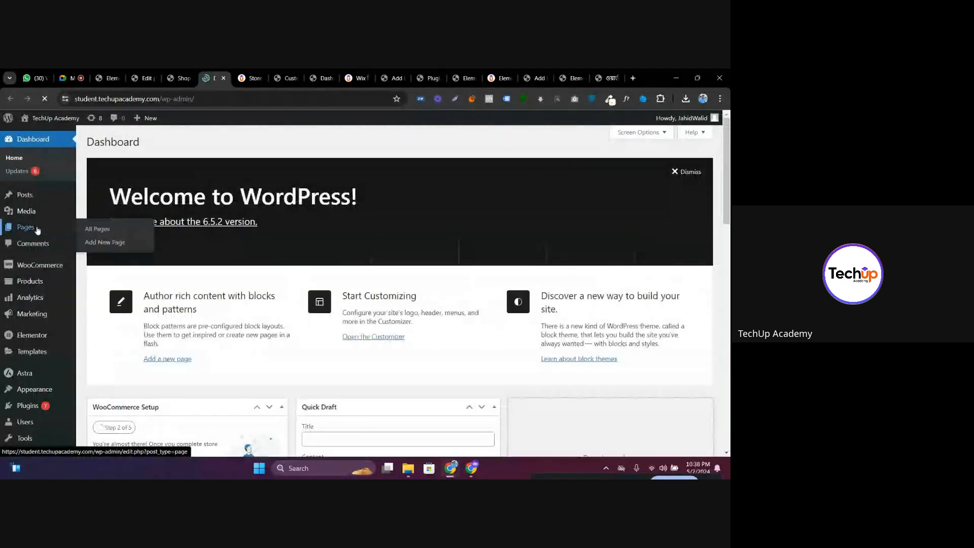
{"action": "left_click", "coordinate": [103, 231]}
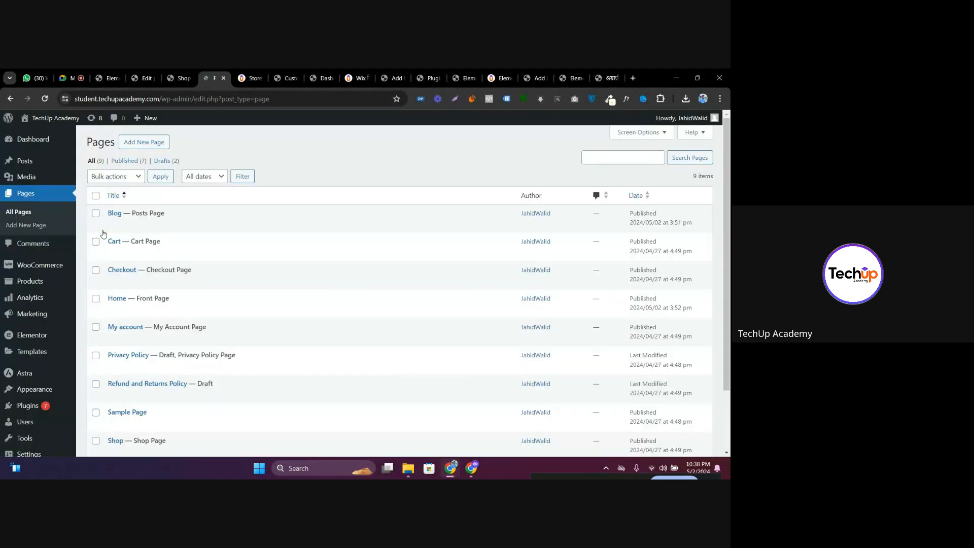
{"action": "scroll", "coordinate": [205, 243], "scroll_direction": "down", "scroll_amount": 1}
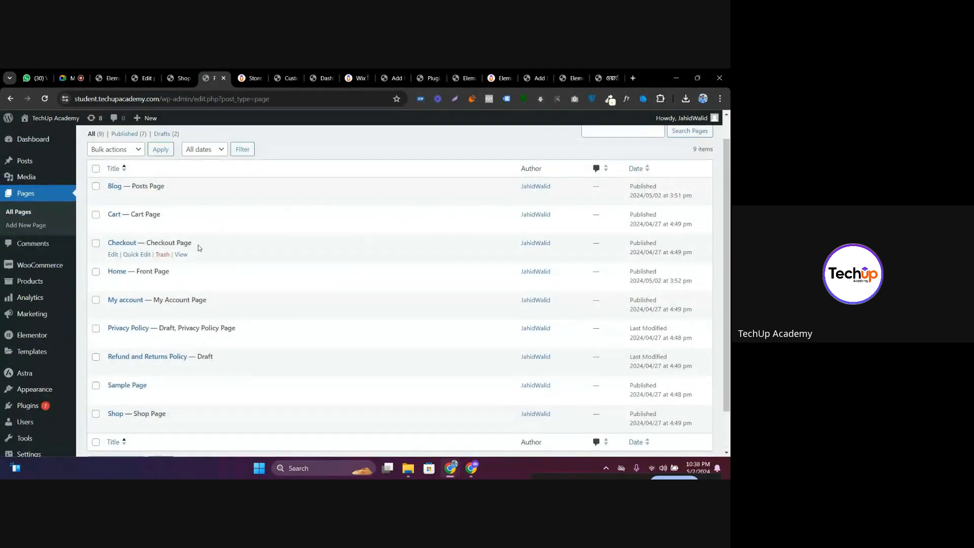
{"action": "left_click", "coordinate": [116, 426]}
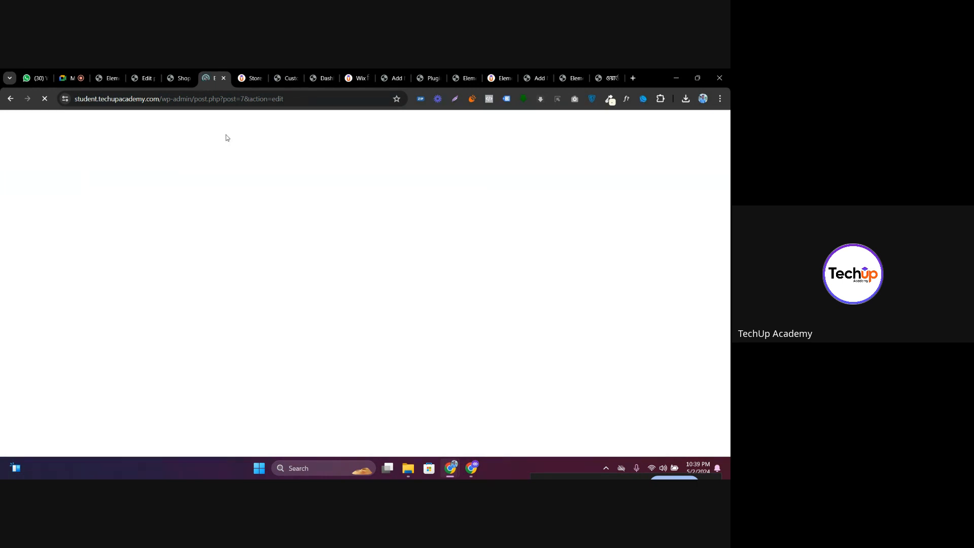
Check the TechUp store's product listing once more and return to the Shop page's editor
{"action": "left_click", "coordinate": [251, 77]}
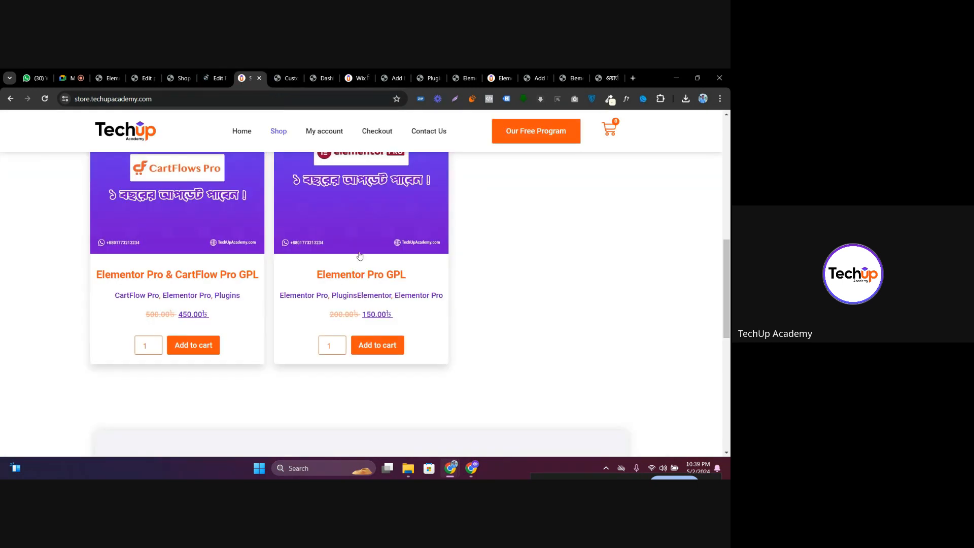
{"action": "scroll", "coordinate": [359, 256], "scroll_direction": "up", "scroll_amount": 2}
{"action": "left_click", "coordinate": [222, 72]}
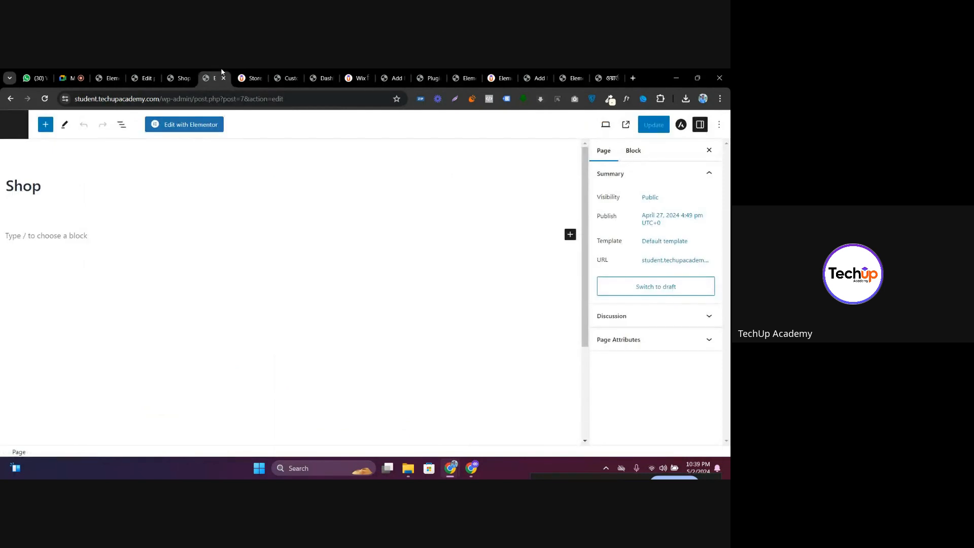
Open the Shop page in Elementor and look over the product listing on the live Shop page
{"action": "left_click", "coordinate": [183, 124]}
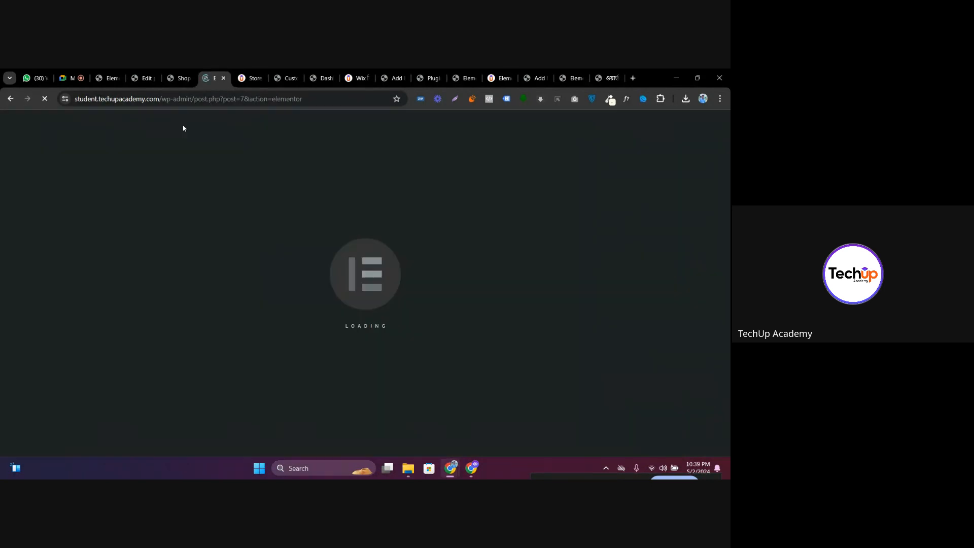
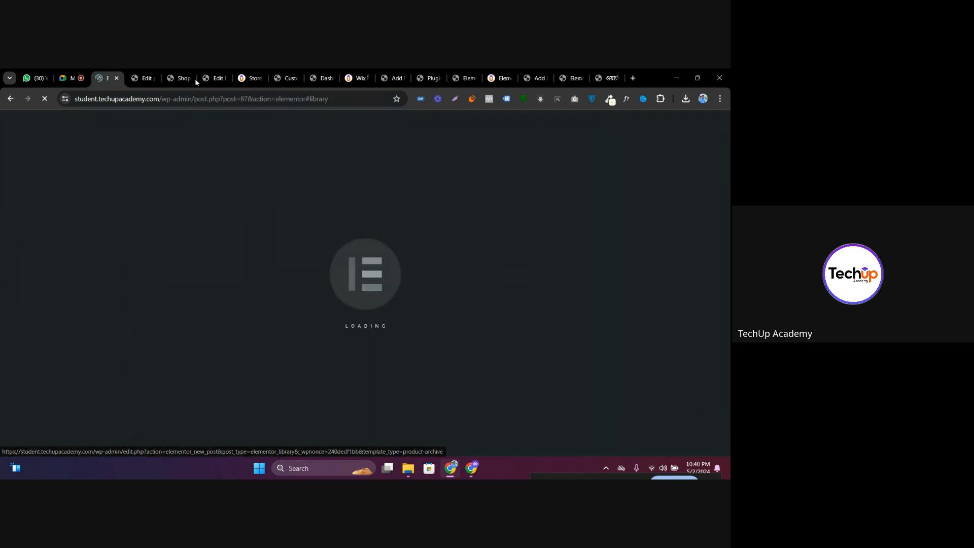
{"action": "left_click_drag", "start_coordinate": [184, 77], "coordinate": [152, 81]}
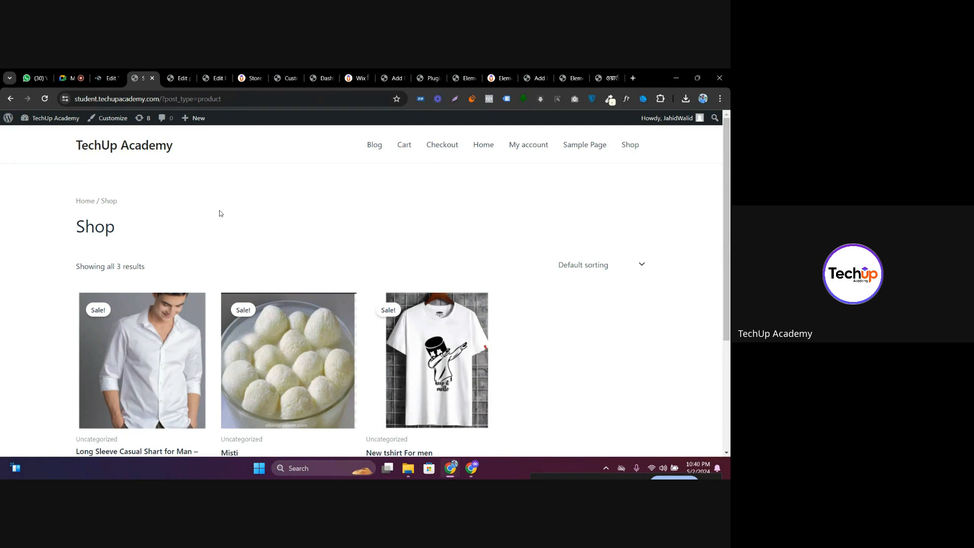
{"action": "scroll", "coordinate": [194, 256], "scroll_direction": "down", "scroll_amount": 3}
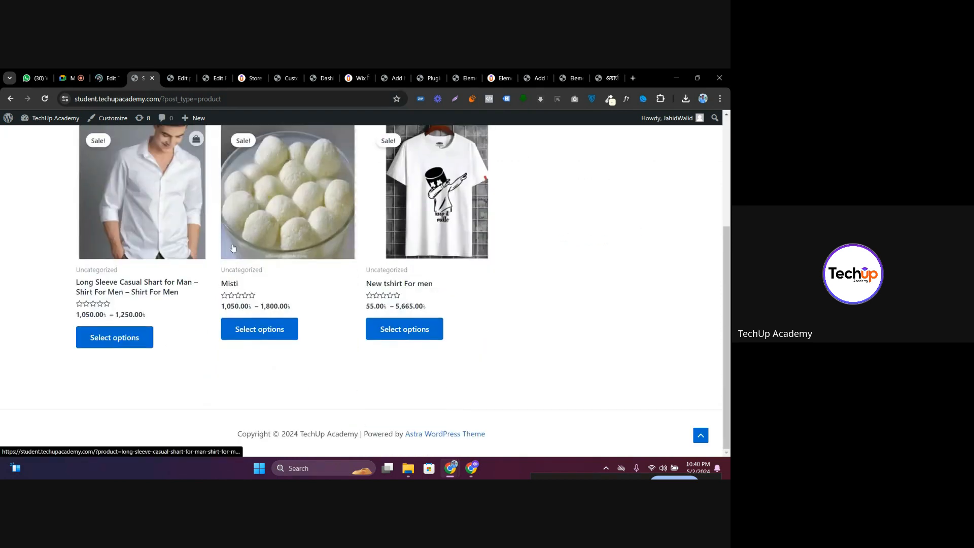
{"action": "scroll", "coordinate": [472, 304], "scroll_direction": "up", "scroll_amount": 3}
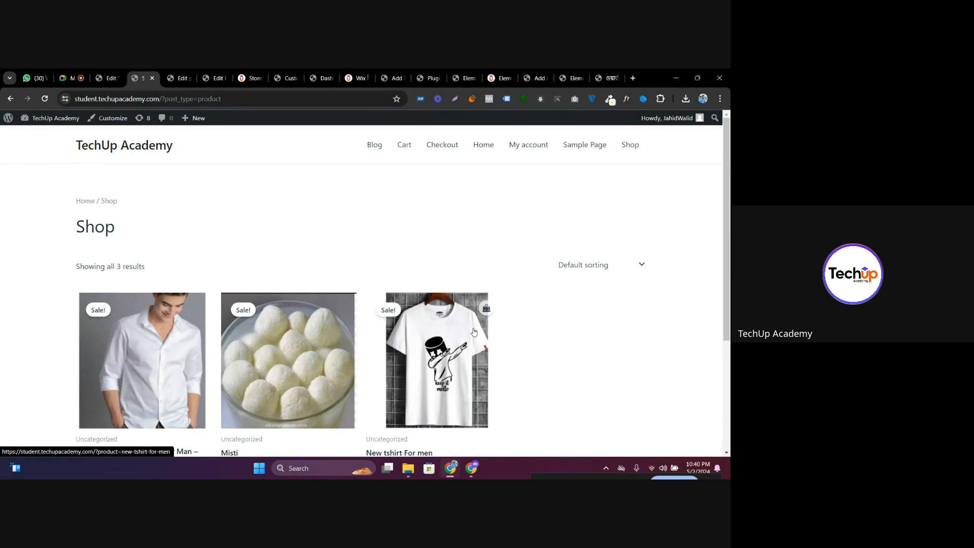
{"action": "scroll", "coordinate": [314, 269], "scroll_direction": "down", "scroll_amount": 1}
{"action": "scroll", "coordinate": [576, 309], "scroll_direction": "up", "scroll_amount": 1}
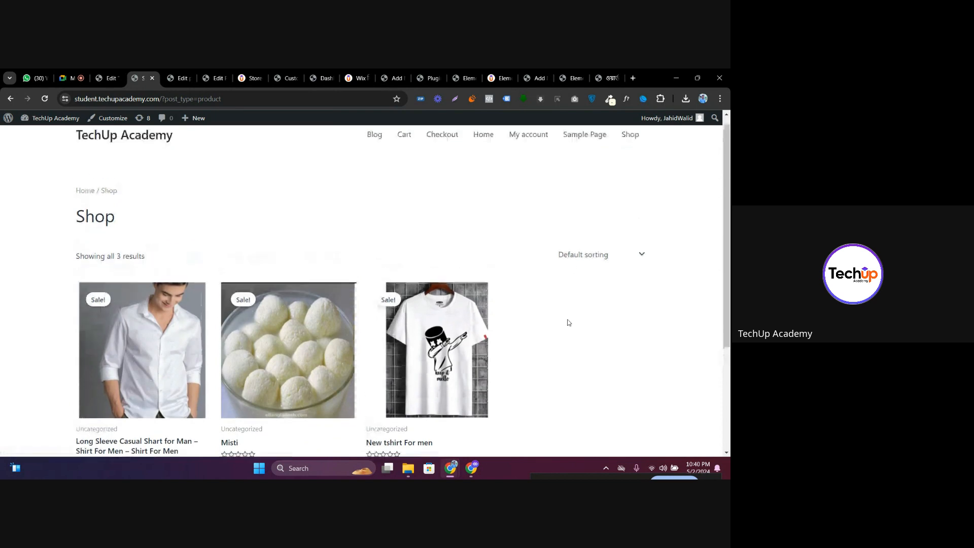
In the Product Archive template, close the block library and add the Archive Products widget inside a new Flexbox container
{"action": "left_click", "coordinate": [108, 77]}
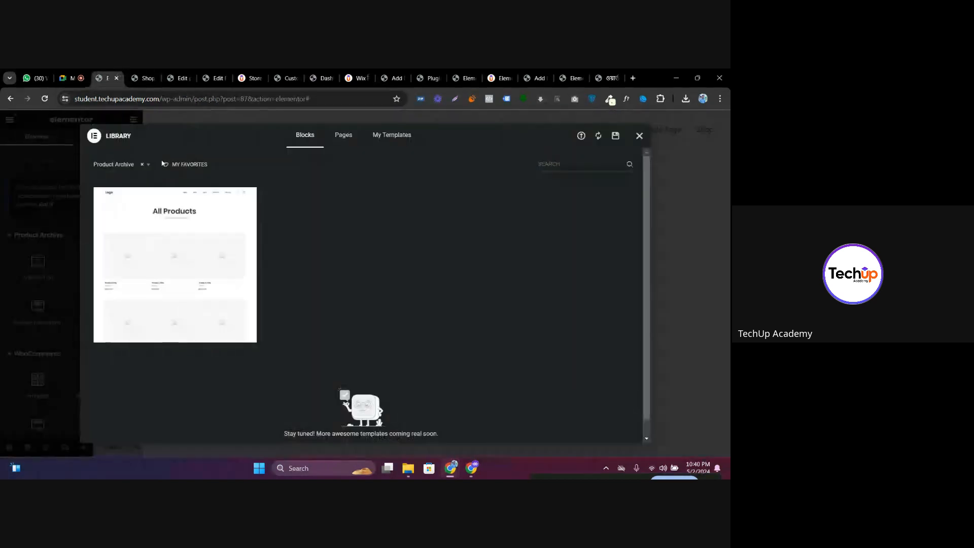
{"action": "left_click", "coordinate": [640, 136]}
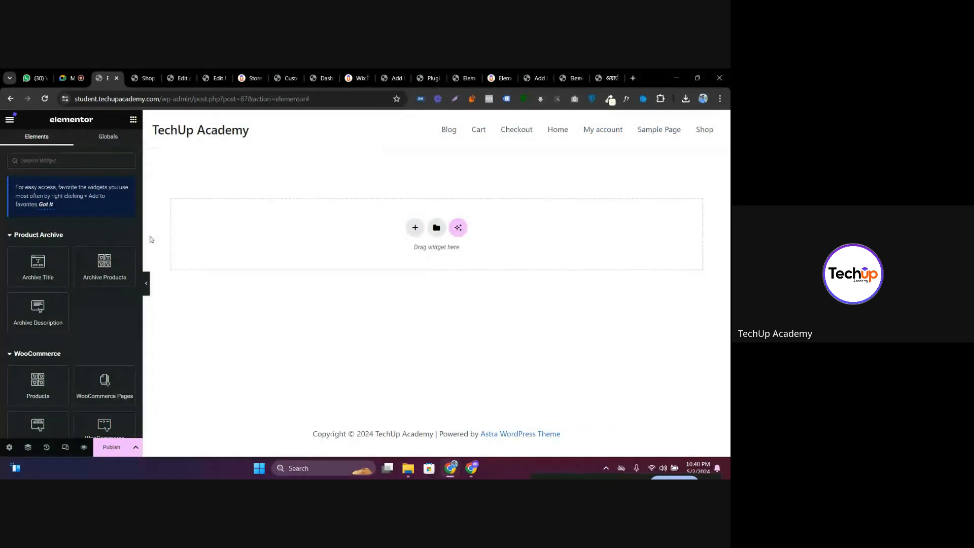
{"action": "left_click", "coordinate": [416, 228]}
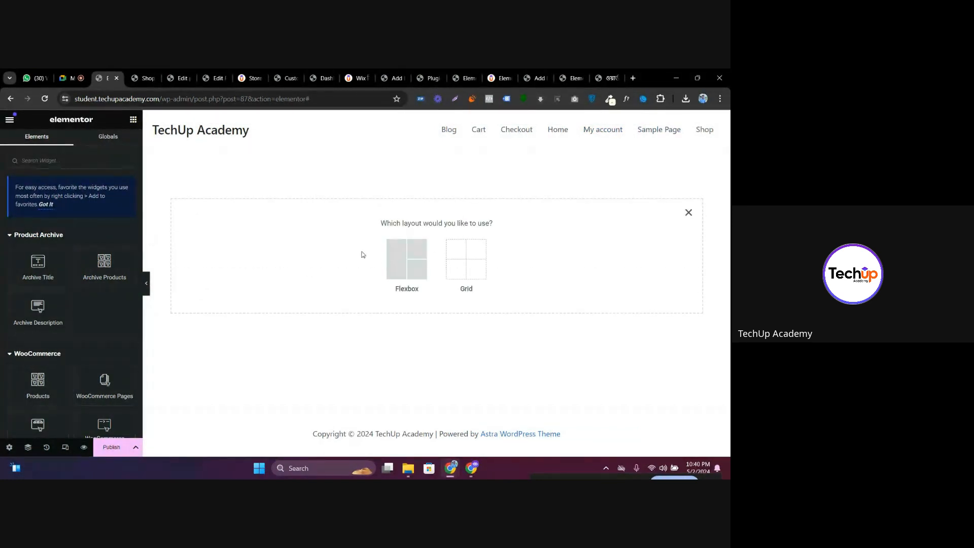
{"action": "left_click", "coordinate": [394, 260]}
{"action": "left_click", "coordinate": [306, 252]}
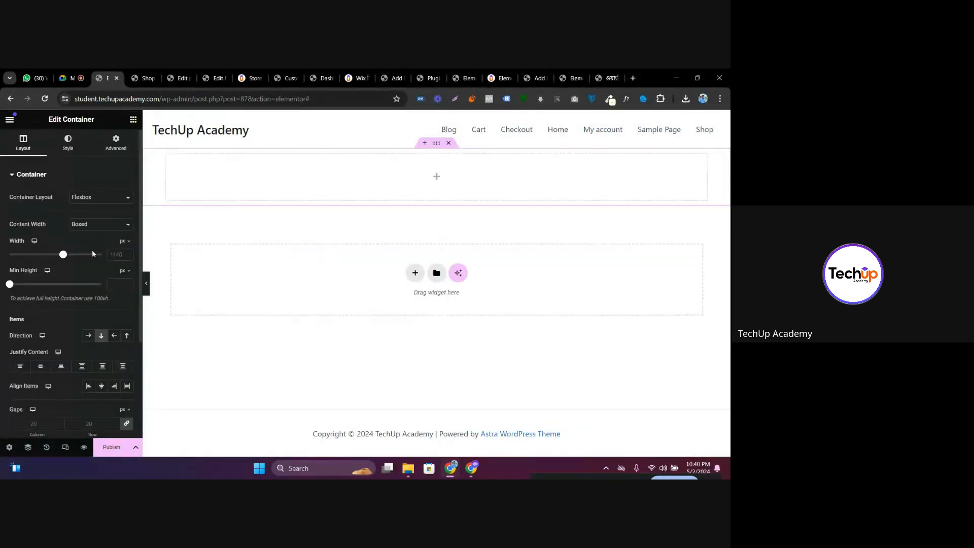
{"action": "left_click", "coordinate": [134, 119]}
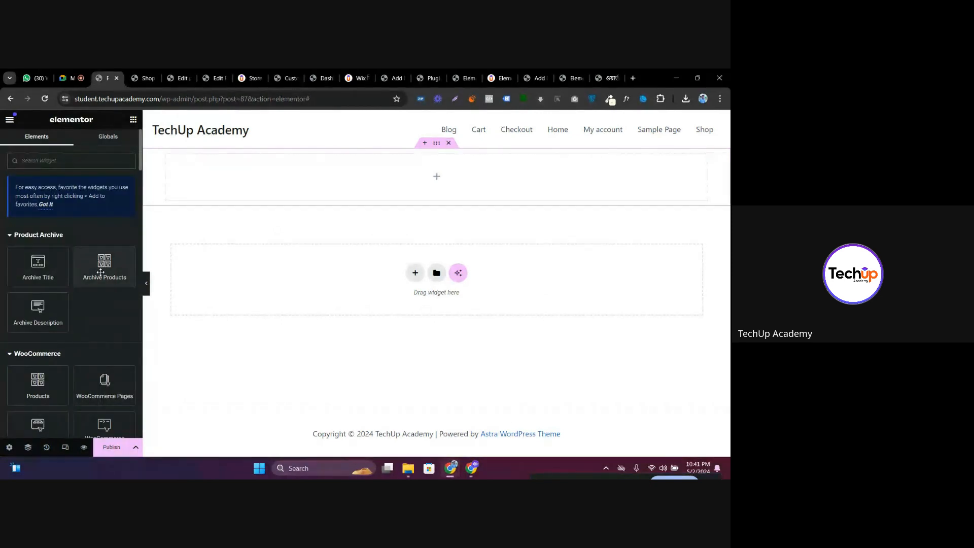
{"action": "left_click_drag", "start_coordinate": [100, 268], "coordinate": [442, 196]}
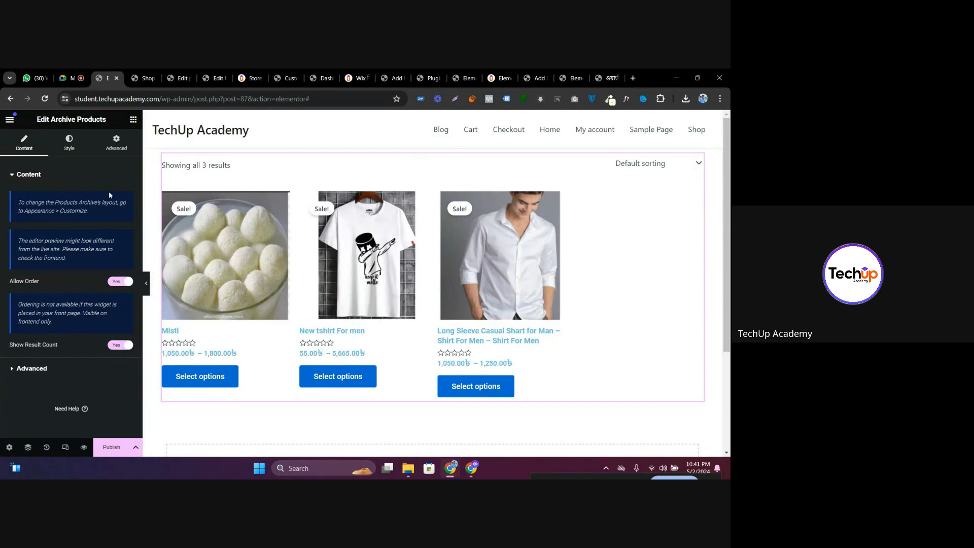
Style the product boxes of the Archive Products widget with a border radius of 3 px and 6 px padding on all sides
{"action": "left_click", "coordinate": [70, 145]}
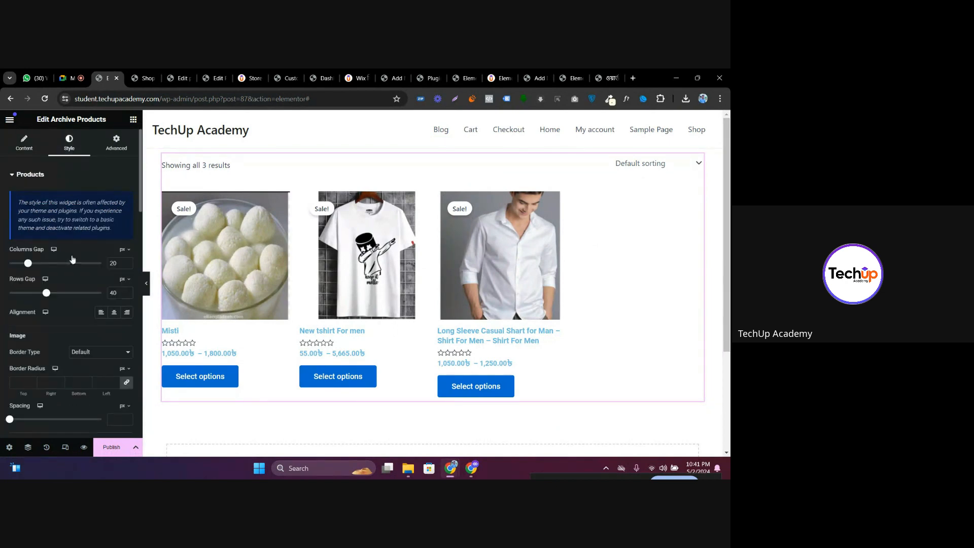
{"action": "scroll", "coordinate": [79, 282], "scroll_direction": "down", "scroll_amount": 10}
{"action": "scroll", "coordinate": [81, 287], "scroll_direction": "down", "scroll_amount": 3}
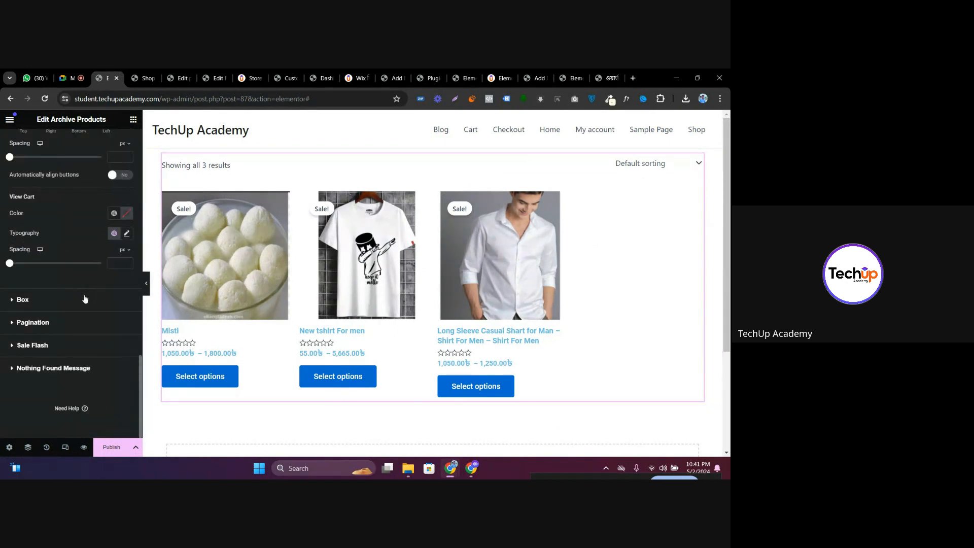
{"action": "scroll", "coordinate": [81, 298], "scroll_direction": "up", "scroll_amount": 1}
{"action": "left_click", "coordinate": [35, 346]}
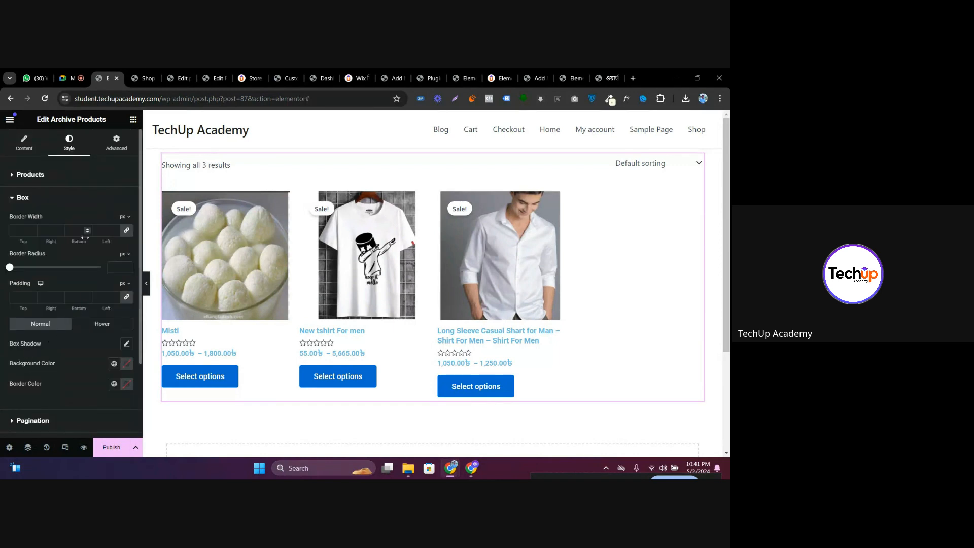
{"action": "left_click_drag", "start_coordinate": [10, 269], "coordinate": [2, 288]}
{"action": "left_click", "coordinate": [117, 296]}
{"action": "left_click", "coordinate": [116, 296]}
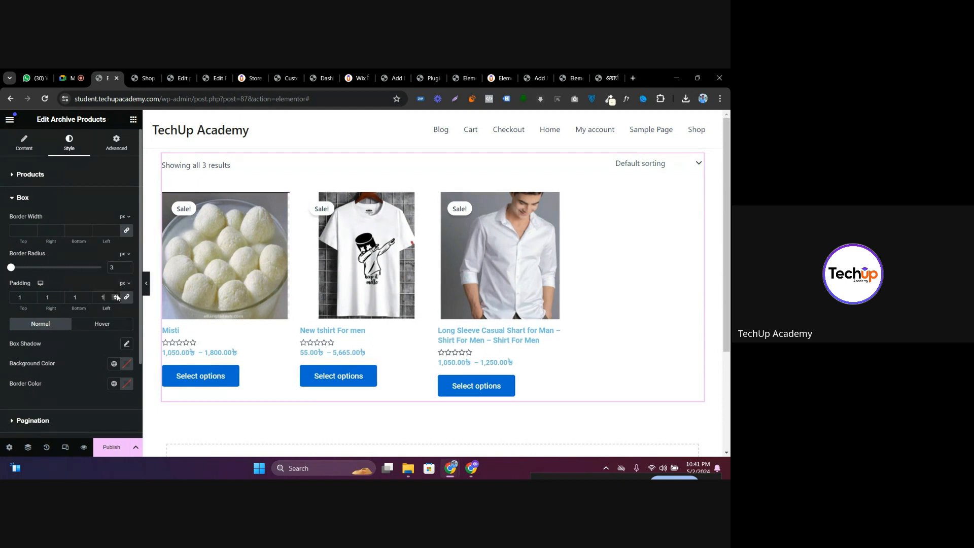
{"action": "left_click", "coordinate": [117, 296]}
{"action": "left_click", "coordinate": [116, 296]}
{"action": "left_click", "coordinate": [117, 296]}
{"action": "left_click", "coordinate": [117, 296]}
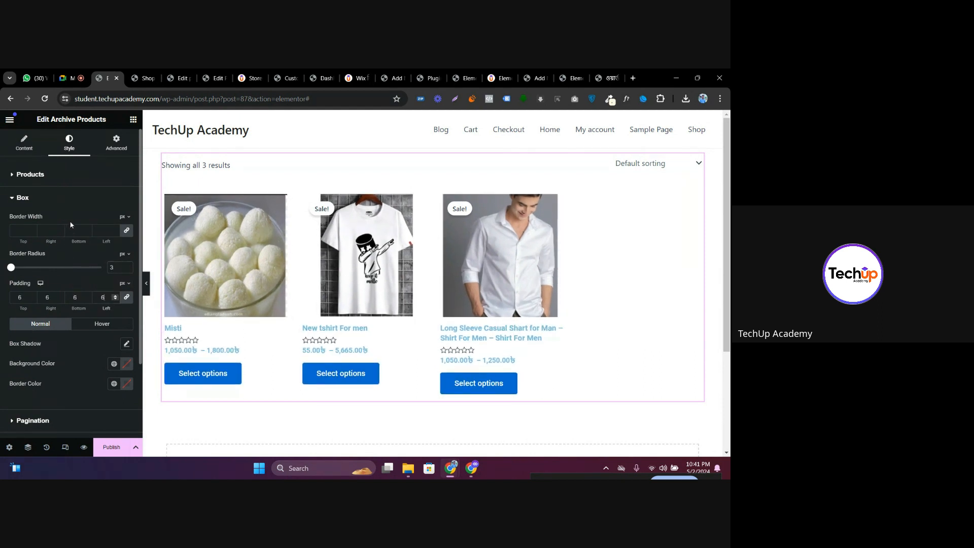
Set the products' columns gap to 27 px and make the product titles black
{"action": "left_click", "coordinate": [35, 178]}
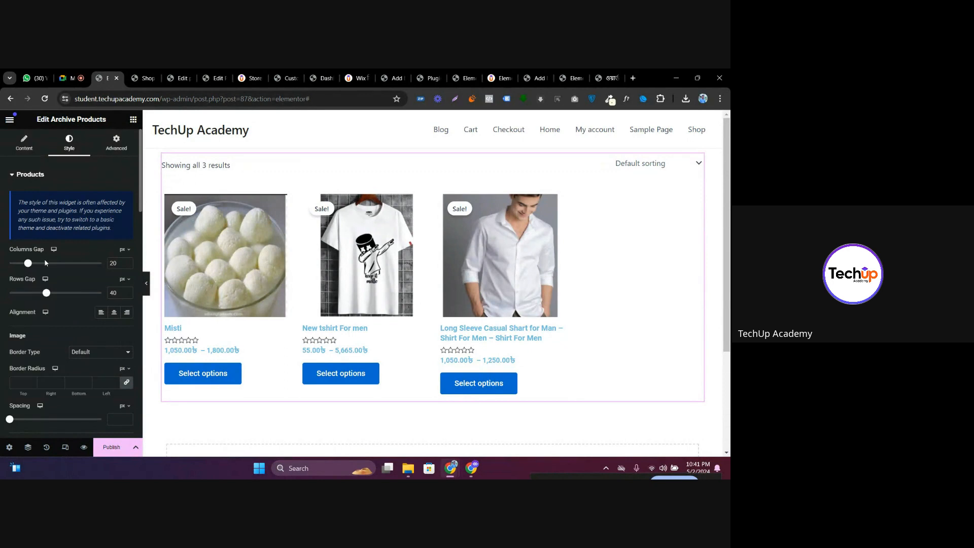
{"action": "scroll", "coordinate": [80, 263], "scroll_direction": "down", "scroll_amount": 3}
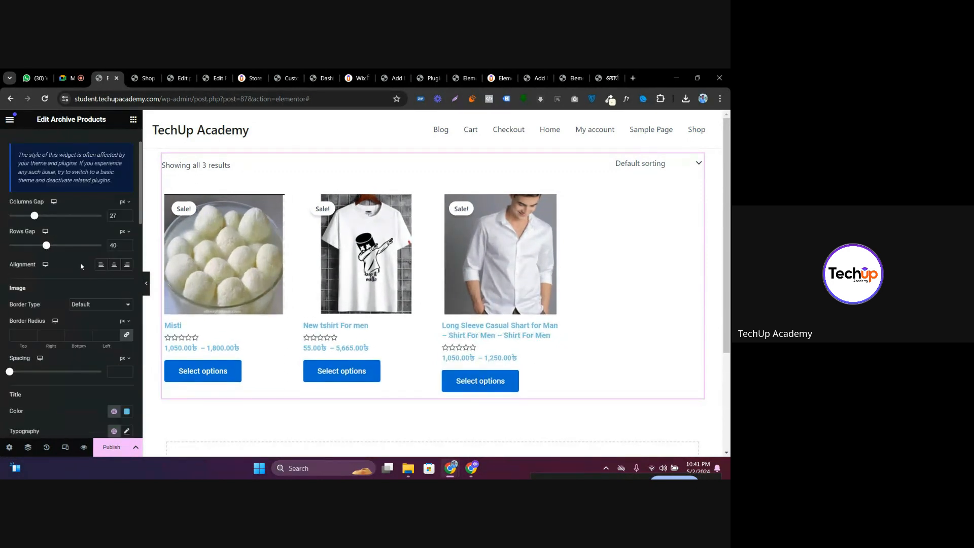
{"action": "left_click", "coordinate": [127, 316]}
{"action": "left_click_drag", "start_coordinate": [88, 237], "coordinate": [49, 285]}
{"action": "left_click", "coordinate": [73, 316]}
{"action": "scroll", "coordinate": [91, 320], "scroll_direction": "down", "scroll_amount": 3}
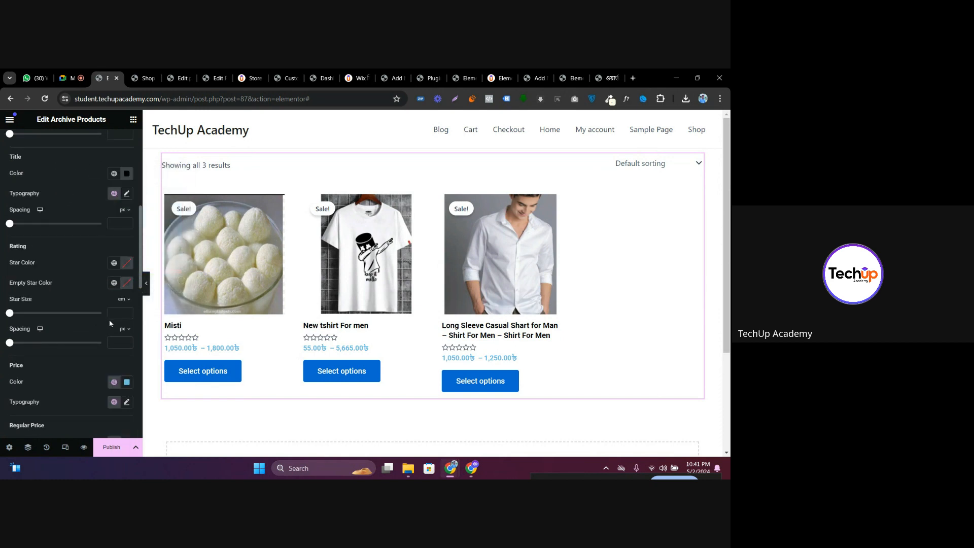
Set the rating's empty star color and the product price color to black (#000000)
{"action": "left_click", "coordinate": [127, 283]}
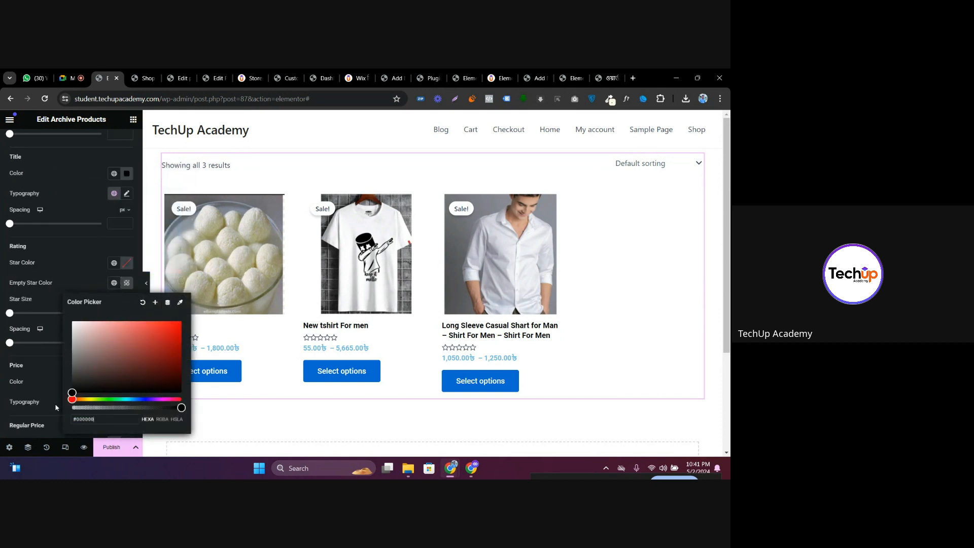
{"action": "left_click", "coordinate": [95, 260]}
{"action": "scroll", "coordinate": [102, 263], "scroll_direction": "down", "scroll_amount": 2}
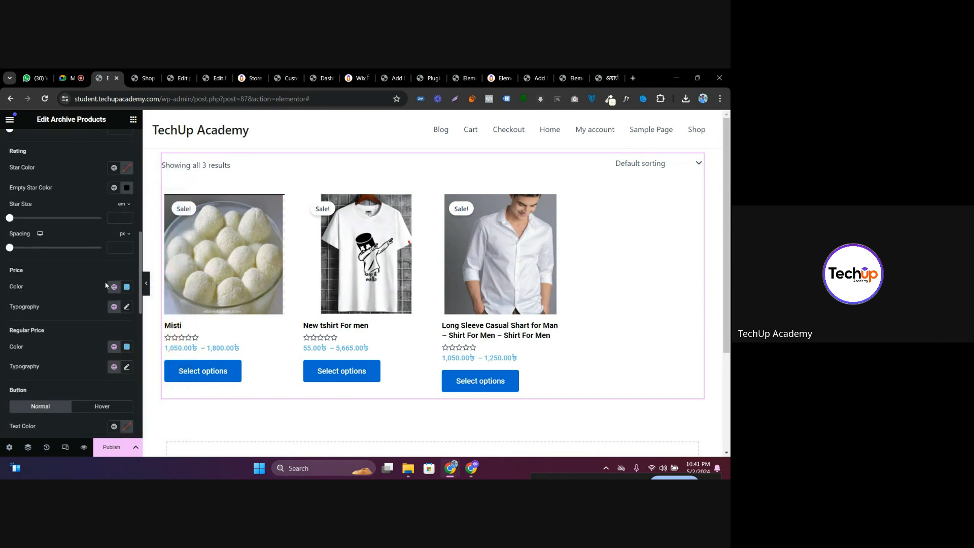
{"action": "left_click", "coordinate": [127, 288]}
{"action": "left_click_drag", "start_coordinate": [85, 367], "coordinate": [51, 427]}
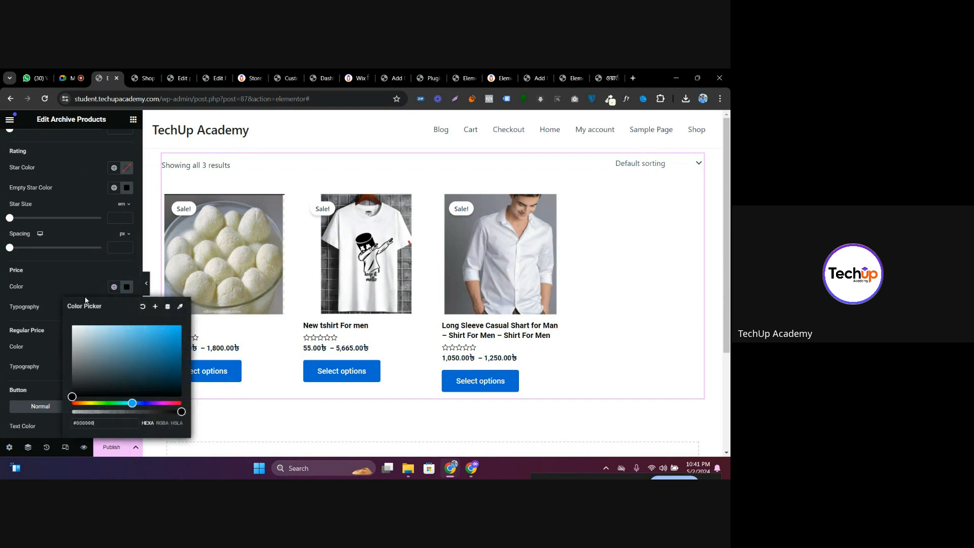
{"action": "left_click", "coordinate": [80, 277]}
{"action": "scroll", "coordinate": [81, 279], "scroll_direction": "down", "scroll_amount": 1}
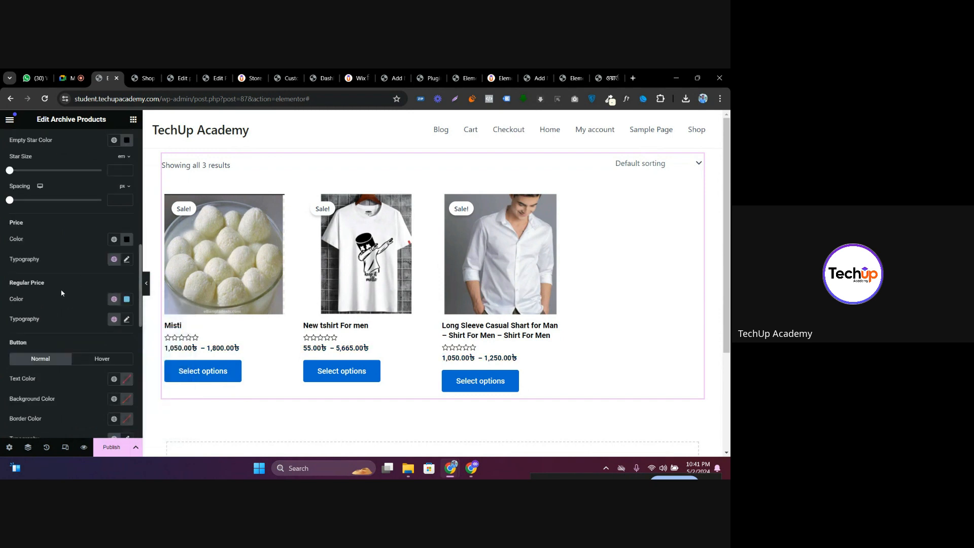
Set the background color of the product buttons to black (#000000) in their normal state
{"action": "scroll", "coordinate": [61, 298], "scroll_direction": "down", "scroll_amount": 2}
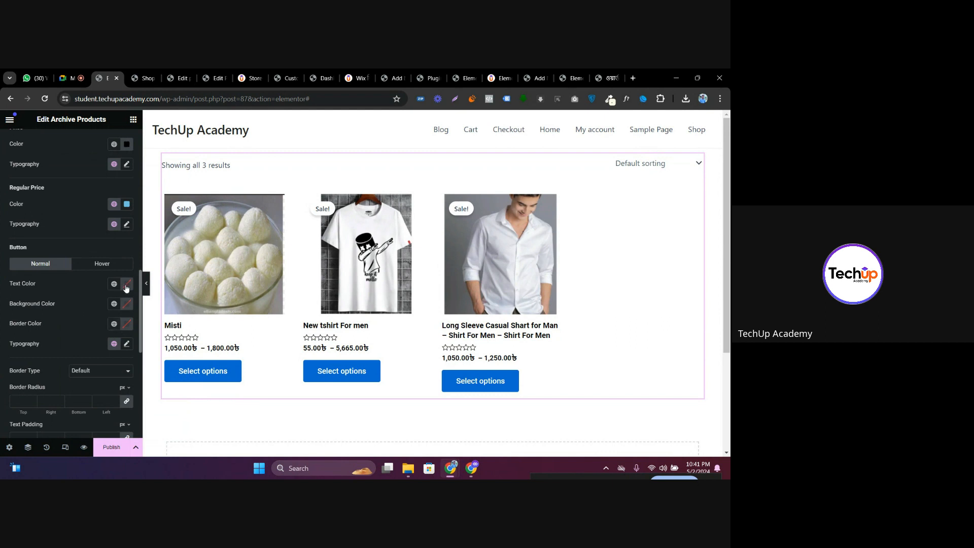
{"action": "left_click", "coordinate": [129, 304]}
{"action": "left_click_drag", "start_coordinate": [100, 366], "coordinate": [54, 444]}
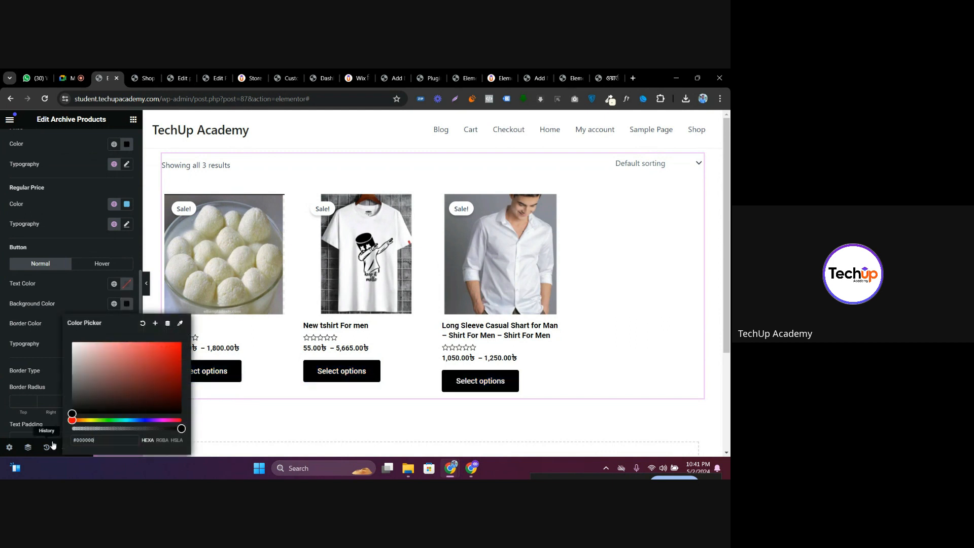
{"action": "left_click", "coordinate": [92, 294]}
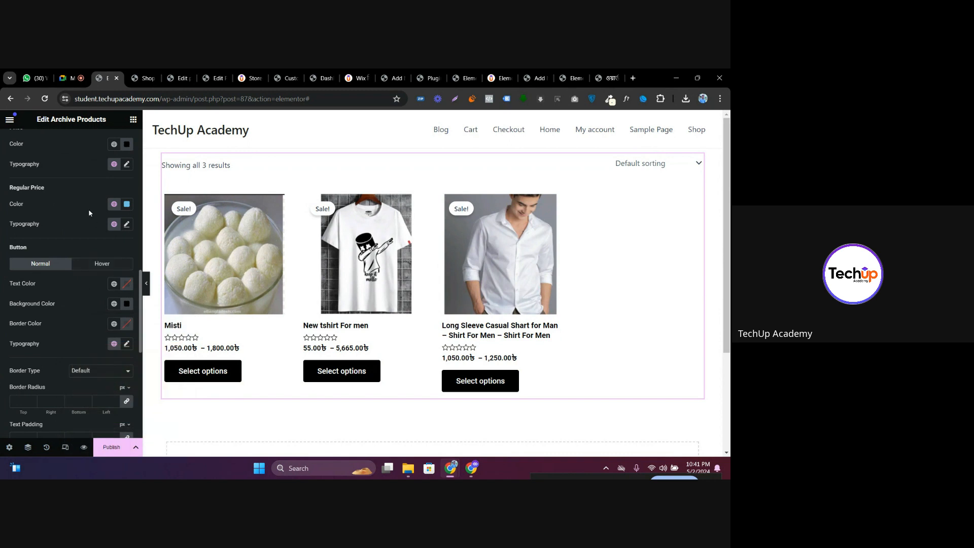
Set the products' columns gap to 43 px and rows gap to 53 px, and give the images a 3 px border radius
{"action": "scroll", "coordinate": [89, 253], "scroll_direction": "down", "scroll_amount": 3}
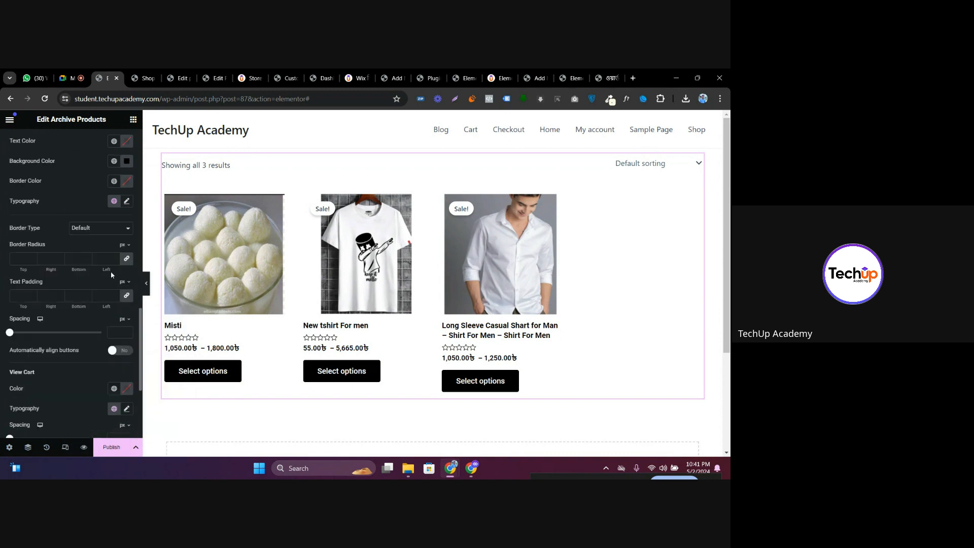
{"action": "scroll", "coordinate": [89, 314], "scroll_direction": "down", "scroll_amount": 3}
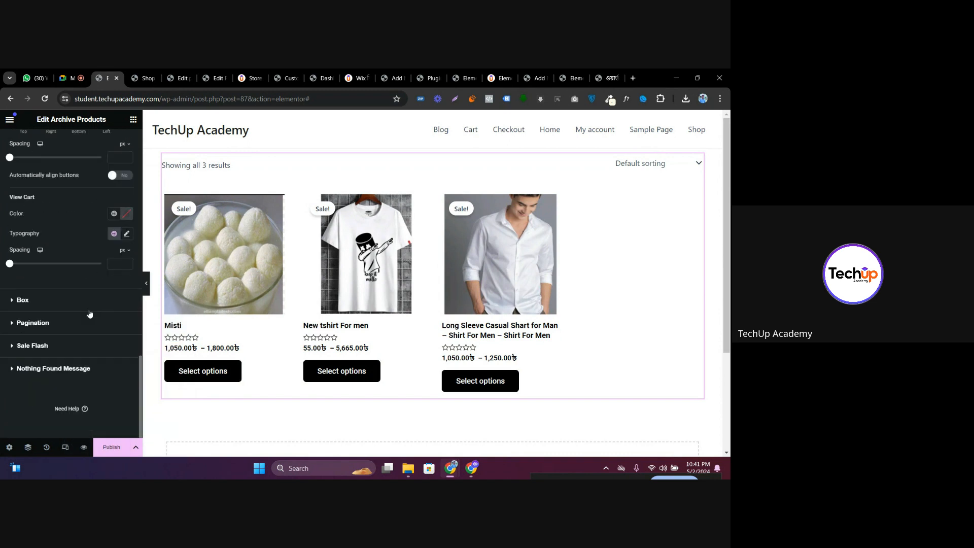
{"action": "scroll", "coordinate": [87, 323], "scroll_direction": "up", "scroll_amount": 10}
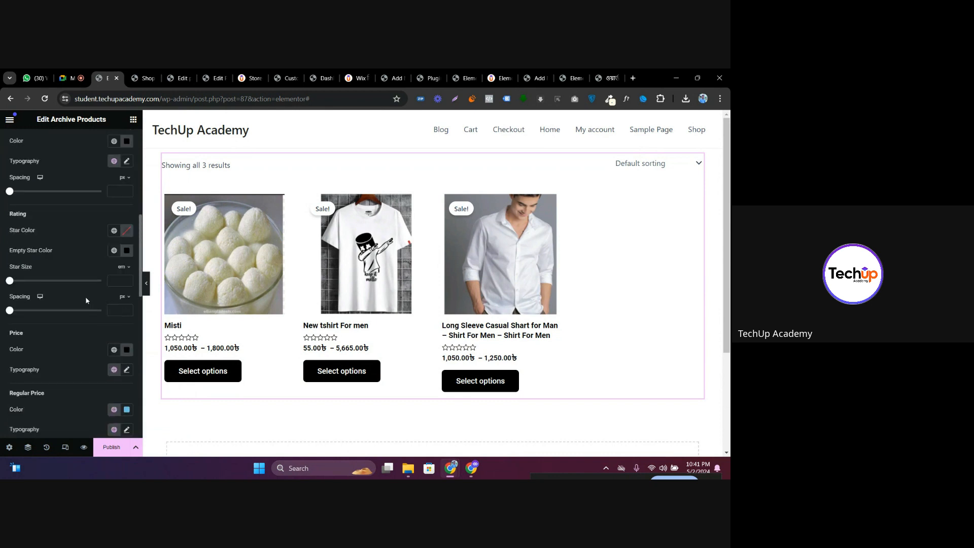
{"action": "scroll", "coordinate": [71, 297], "scroll_direction": "up", "scroll_amount": 6}
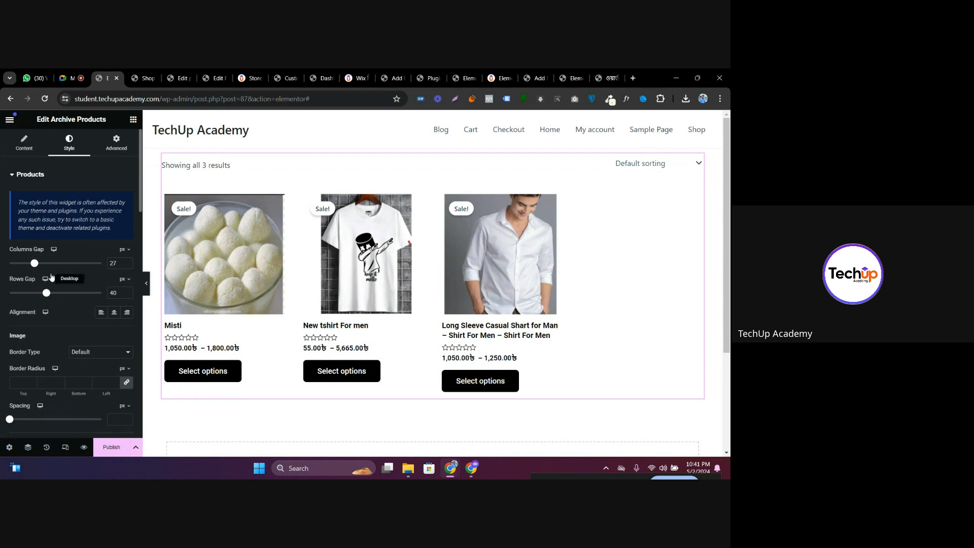
{"action": "mouse_move", "coordinate": [47, 293]}
{"action": "left_mouse_down"}
{"action": "mouse_move", "coordinate": [32, 295]}
{"action": "mouse_move", "coordinate": [48, 293]}
{"action": "mouse_move", "coordinate": [49, 263]}
{"action": "mouse_move", "coordinate": [59, 293]}
{"action": "left_mouse_up"}
{"action": "scroll", "coordinate": [345, 224], "scroll_direction": "down", "scroll_amount": 3}
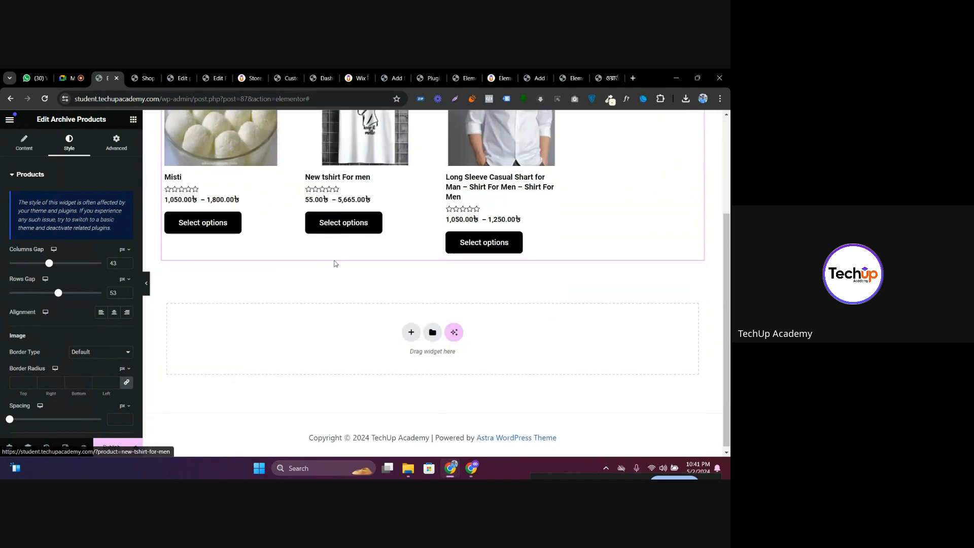
{"action": "scroll", "coordinate": [335, 263], "scroll_direction": "up", "scroll_amount": 3}
{"action": "scroll", "coordinate": [351, 331], "scroll_direction": "down", "scroll_amount": 3}
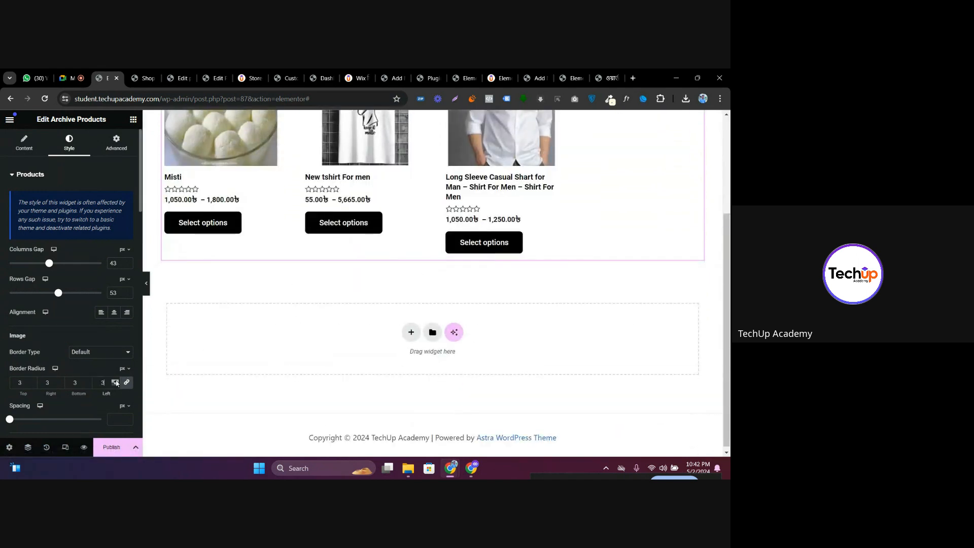
Set the product price typography size to 18 px
{"action": "scroll", "coordinate": [93, 306], "scroll_direction": "down", "scroll_amount": 10}
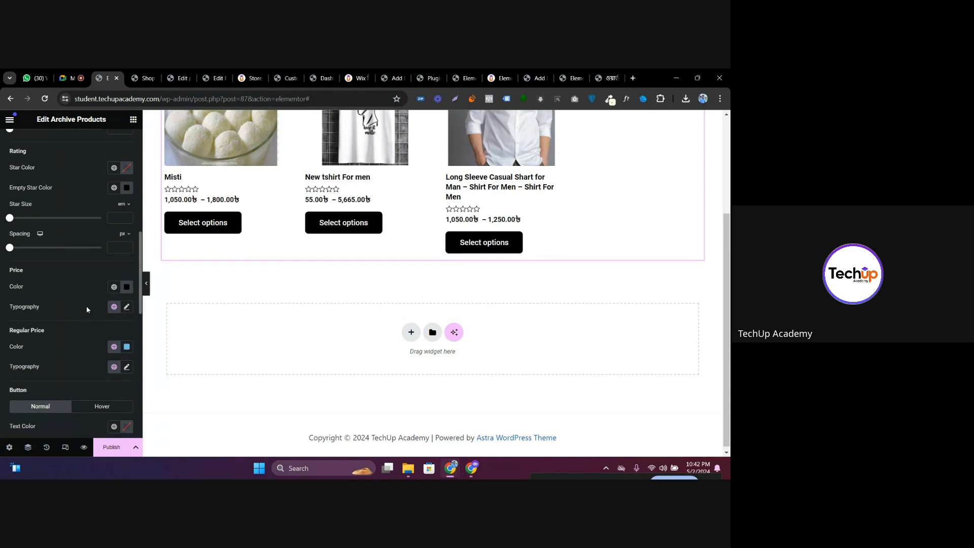
{"action": "left_click", "coordinate": [126, 307]}
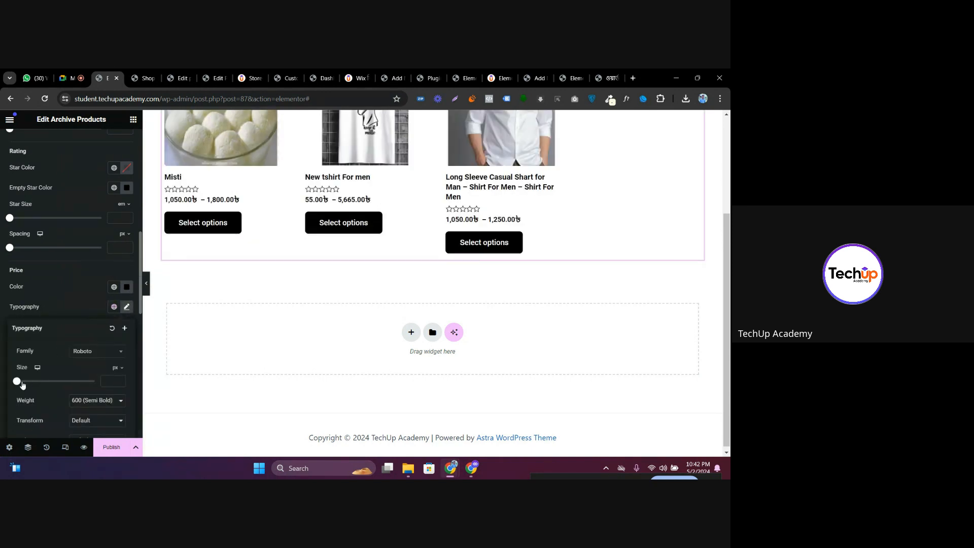
{"action": "mouse_move", "coordinate": [19, 381]}
{"action": "left_mouse_down"}
{"action": "mouse_move", "coordinate": [35, 381]}
{"action": "mouse_move", "coordinate": [27, 380]}
{"action": "left_mouse_up"}
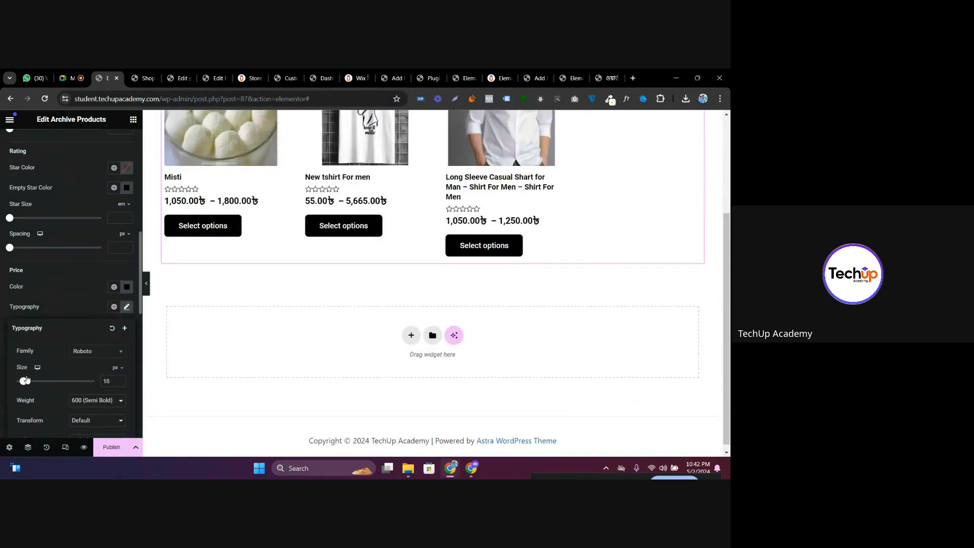
{"action": "left_click", "coordinate": [76, 253]}
Turn on automatic alignment of the product buttons
{"action": "scroll", "coordinate": [78, 297], "scroll_direction": "down", "scroll_amount": 3}
{"action": "scroll", "coordinate": [101, 289], "scroll_direction": "up", "scroll_amount": 10}
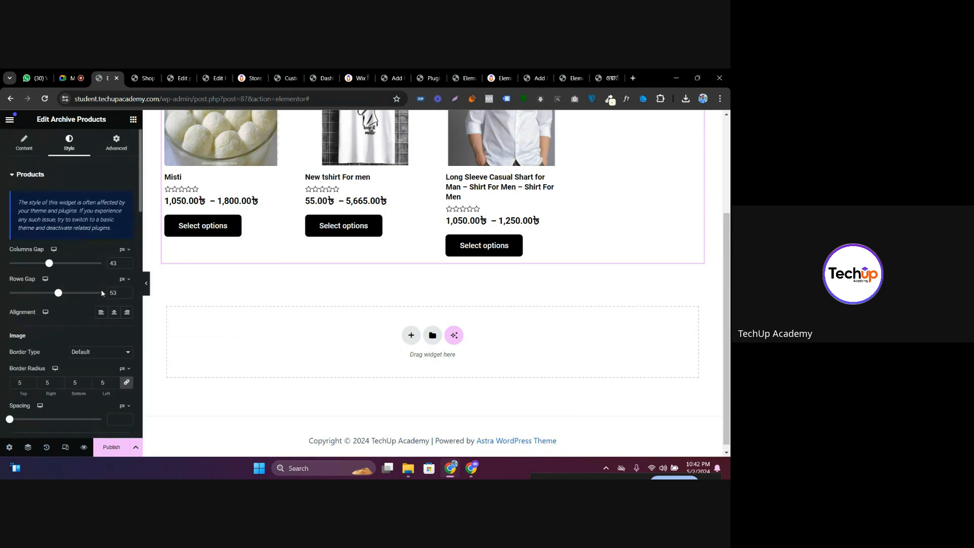
{"action": "scroll", "coordinate": [92, 229], "scroll_direction": "down", "scroll_amount": 3}
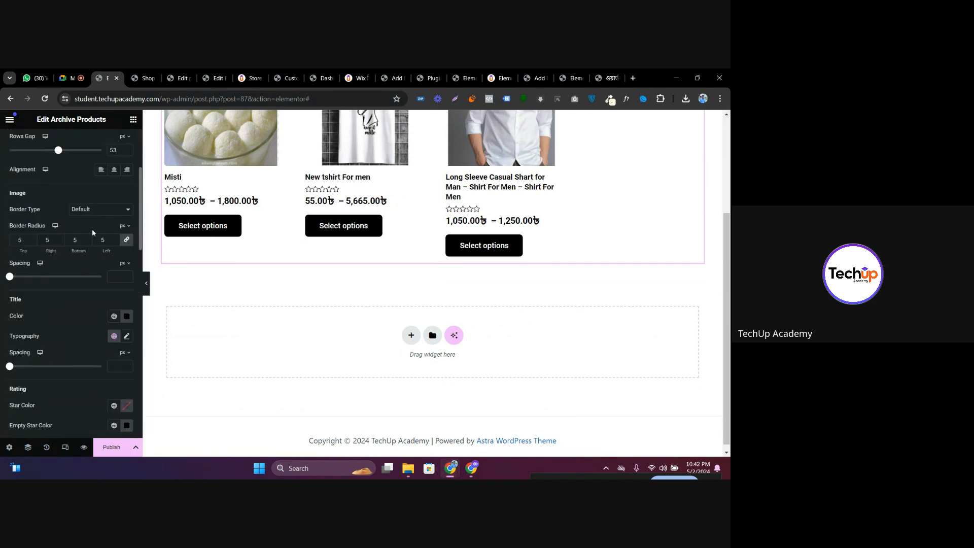
{"action": "scroll", "coordinate": [93, 230], "scroll_direction": "up", "scroll_amount": 2}
{"action": "scroll", "coordinate": [92, 229], "scroll_direction": "down", "scroll_amount": 5}
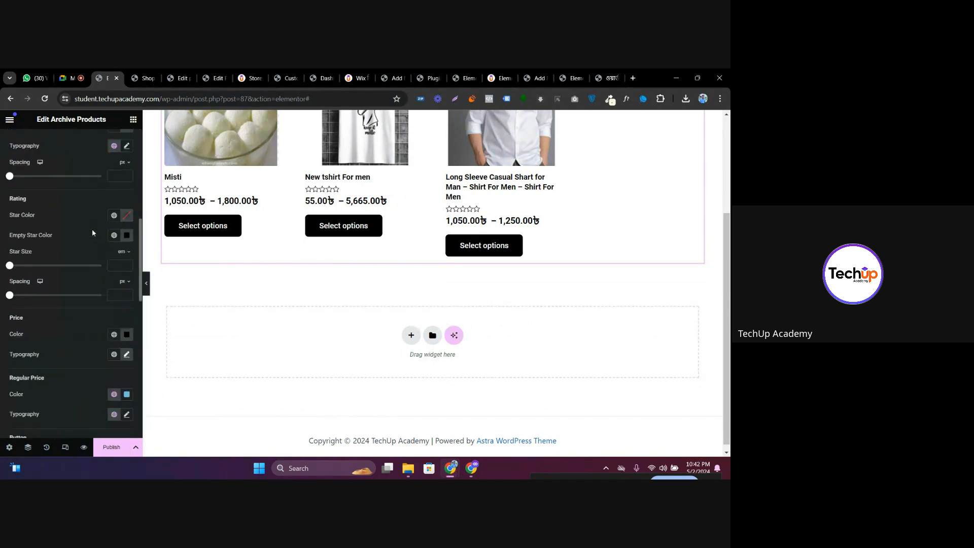
{"action": "scroll", "coordinate": [92, 229], "scroll_direction": "down", "scroll_amount": 2}
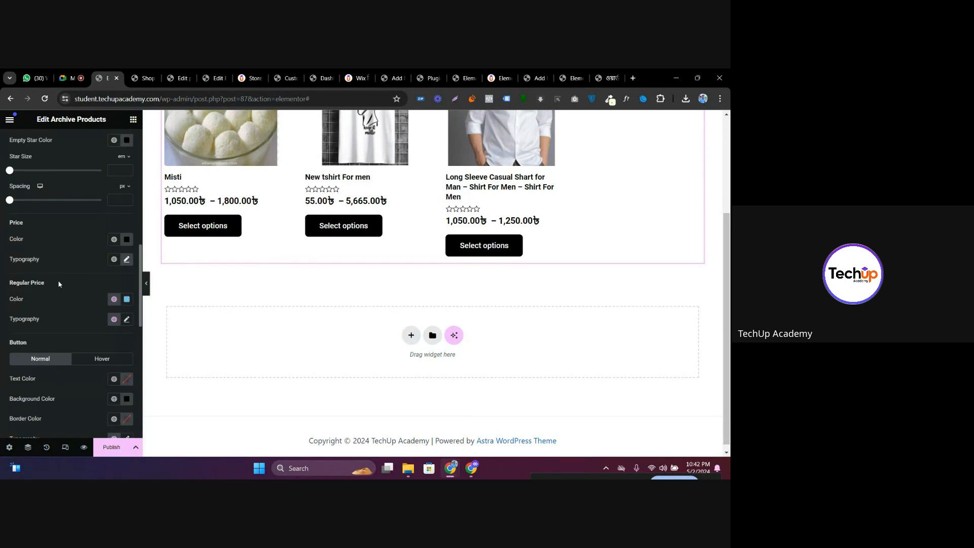
{"action": "scroll", "coordinate": [67, 278], "scroll_direction": "down", "scroll_amount": 3}
{"action": "scroll", "coordinate": [74, 333], "scroll_direction": "down", "scroll_amount": 3}
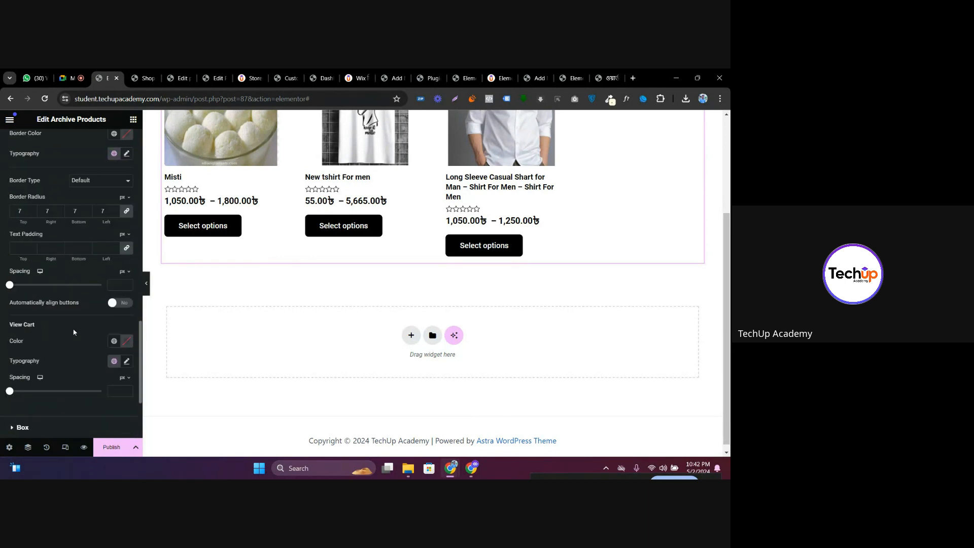
{"action": "scroll", "coordinate": [74, 332], "scroll_direction": "down", "scroll_amount": 3}
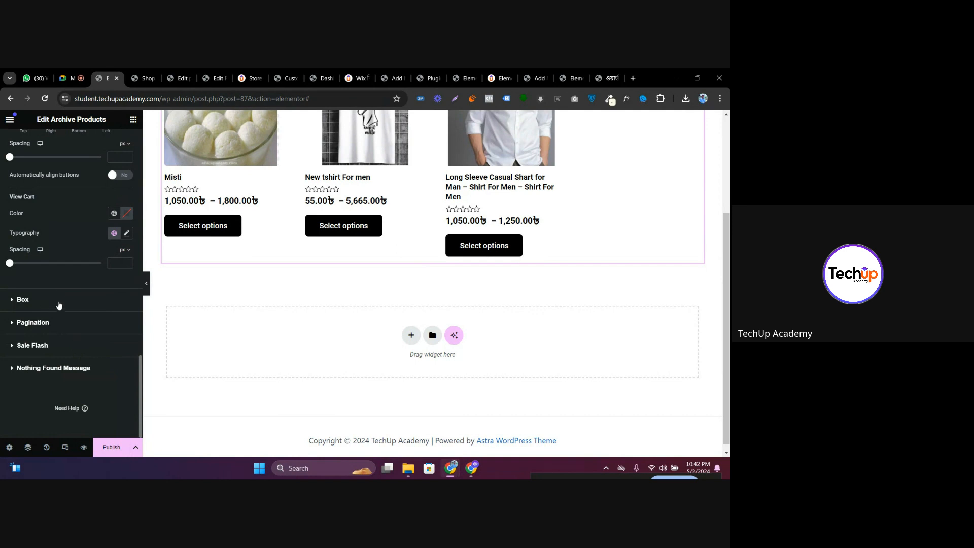
{"action": "scroll", "coordinate": [56, 307], "scroll_direction": "up", "scroll_amount": 2}
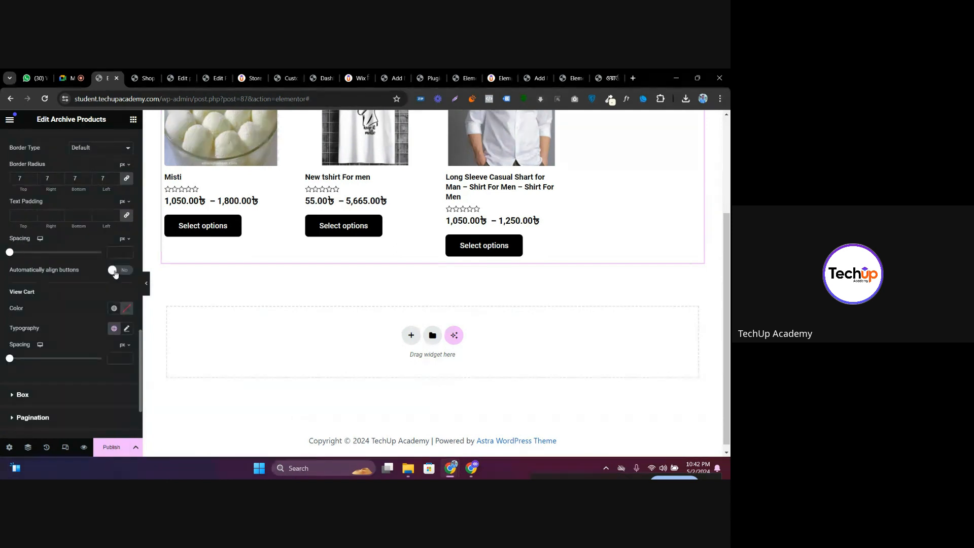
{"action": "left_click", "coordinate": [116, 272]}
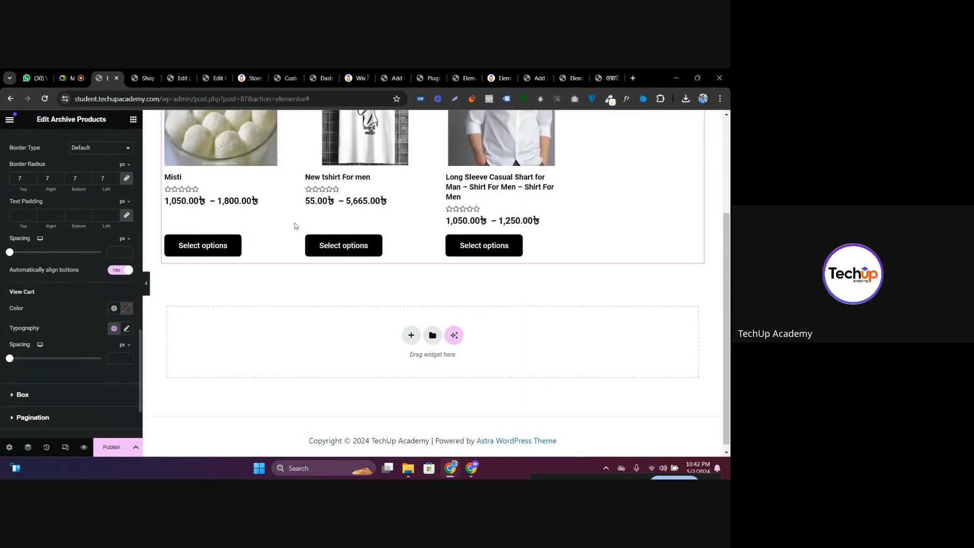
Add a box shadow to the product boxes in their normal state, with a horizontal offset of -2
{"action": "scroll", "coordinate": [451, 254], "scroll_direction": "up", "scroll_amount": 2}
{"action": "scroll", "coordinate": [65, 302], "scroll_direction": "down", "scroll_amount": 1}
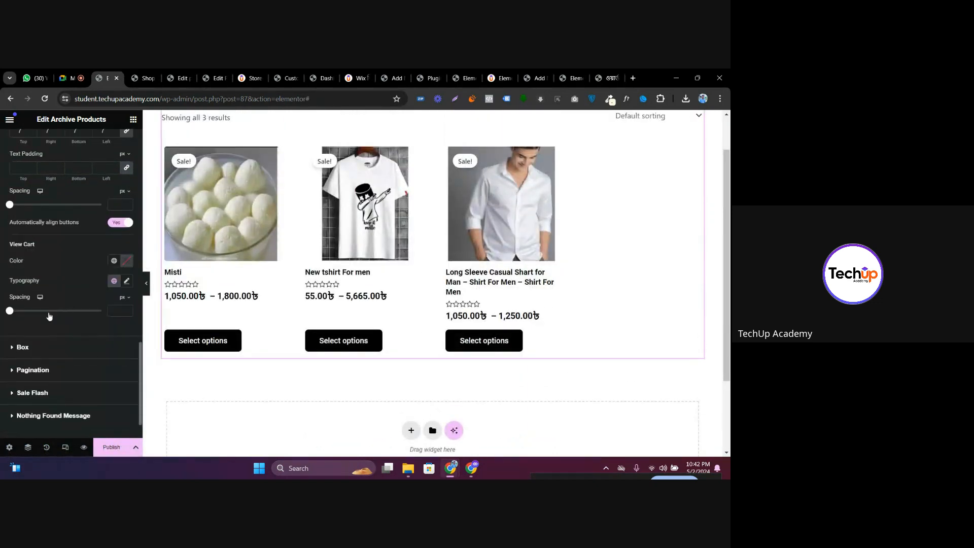
{"action": "left_click", "coordinate": [36, 350]}
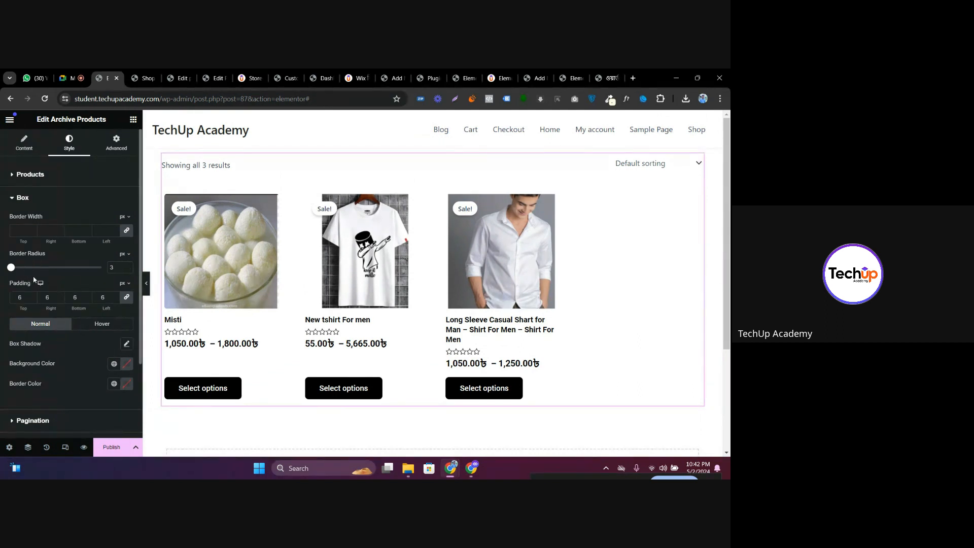
{"action": "left_click", "coordinate": [128, 345]}
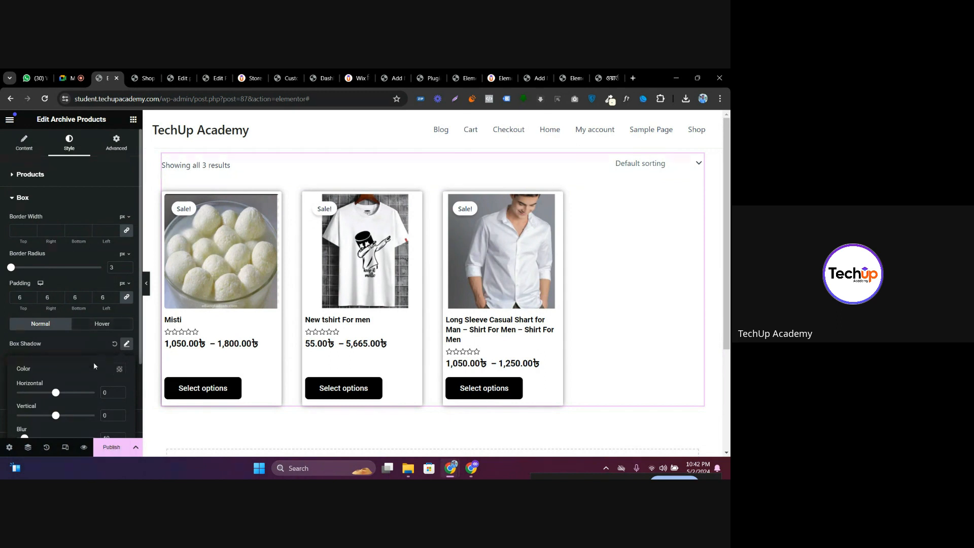
{"action": "left_click_drag", "start_coordinate": [56, 394], "coordinate": [56, 419]}
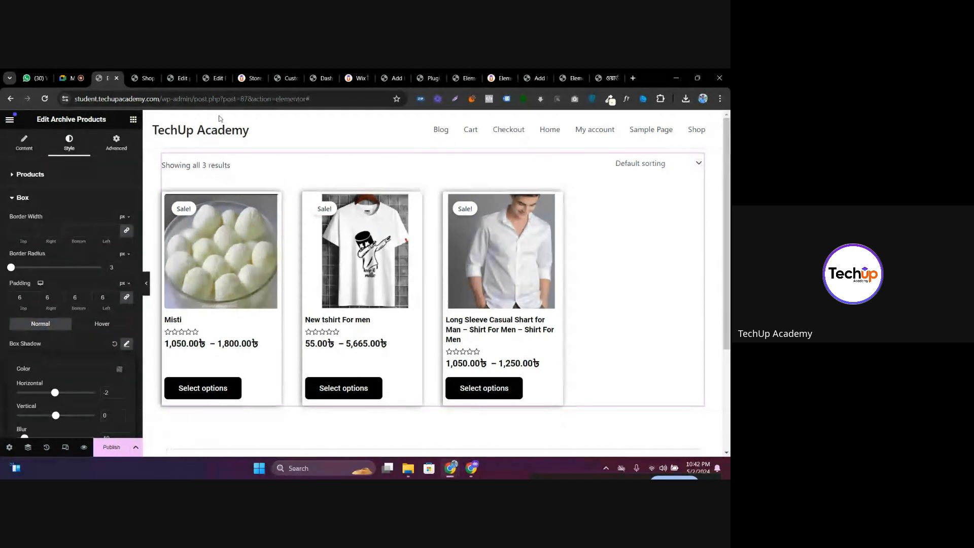
Examine the product cards on the reference store's page and return to the archive template editor
{"action": "left_click", "coordinate": [242, 76]}
{"action": "scroll", "coordinate": [440, 254], "scroll_direction": "up", "scroll_amount": 8}
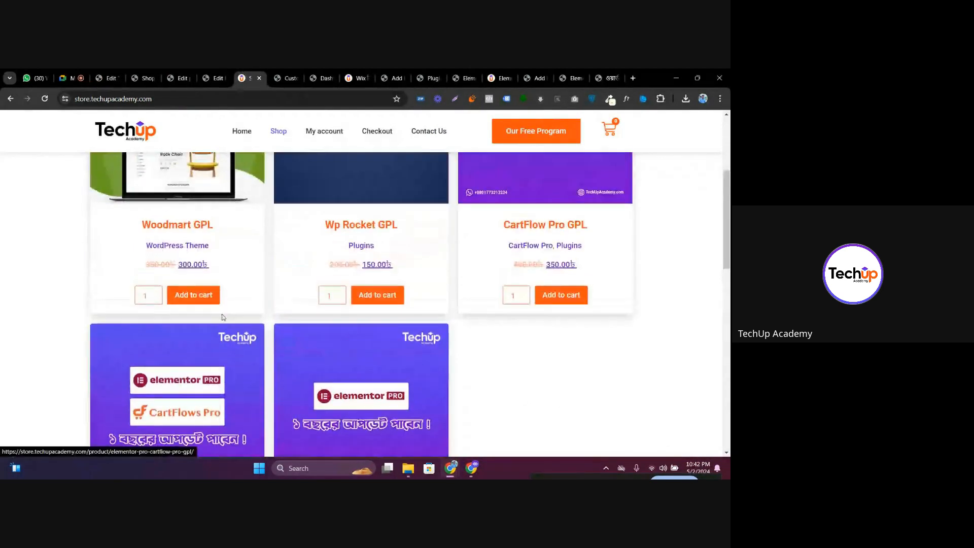
{"action": "left_click", "coordinate": [218, 78]}
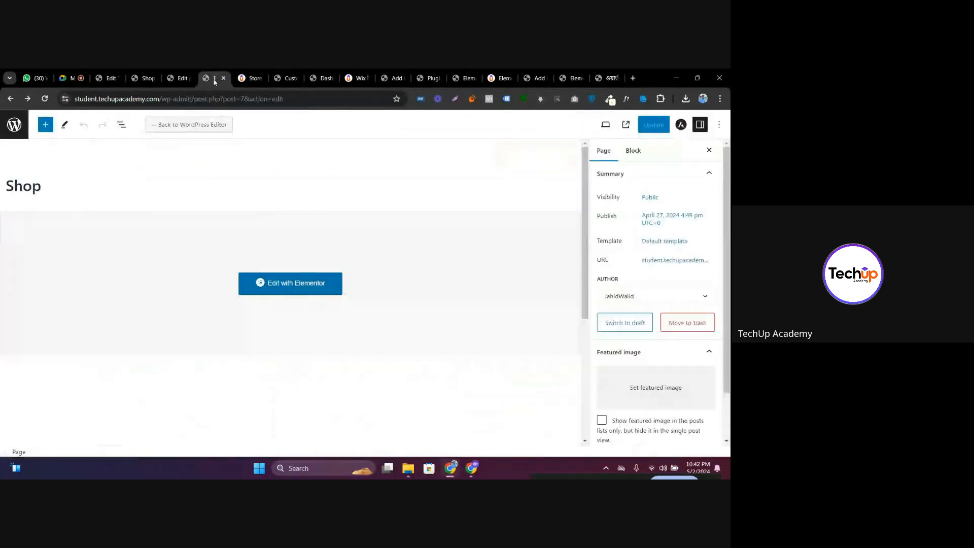
{"action": "left_click", "coordinate": [180, 78]}
{"action": "left_click", "coordinate": [134, 76]}
{"action": "left_click", "coordinate": [108, 75]}
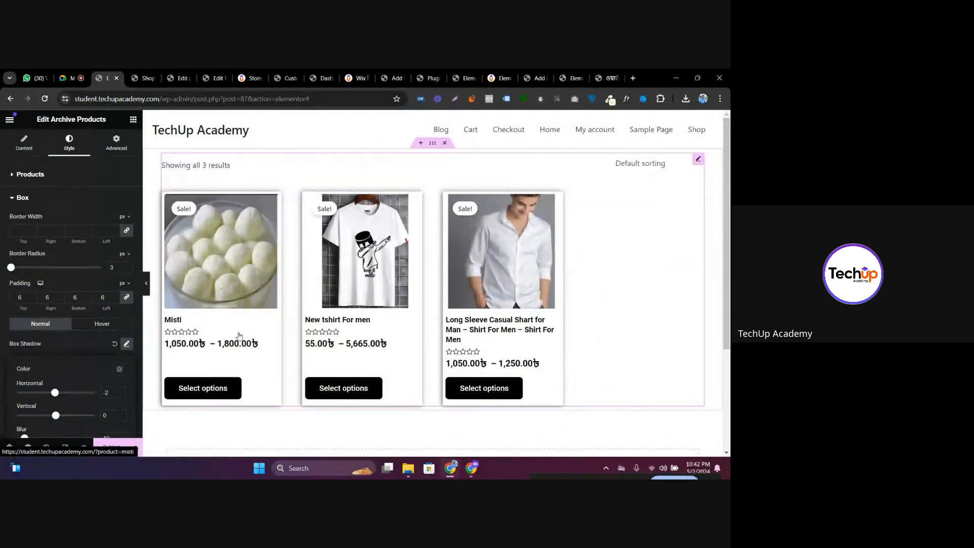
Publish the template with a display condition that includes All Product Archives
{"action": "left_click", "coordinate": [114, 446]}
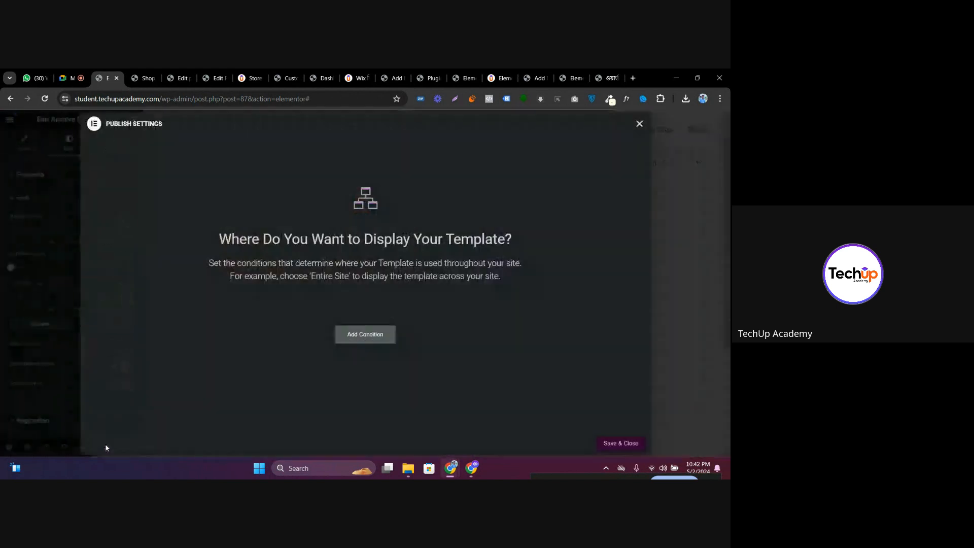
{"action": "left_click", "coordinate": [384, 340]}
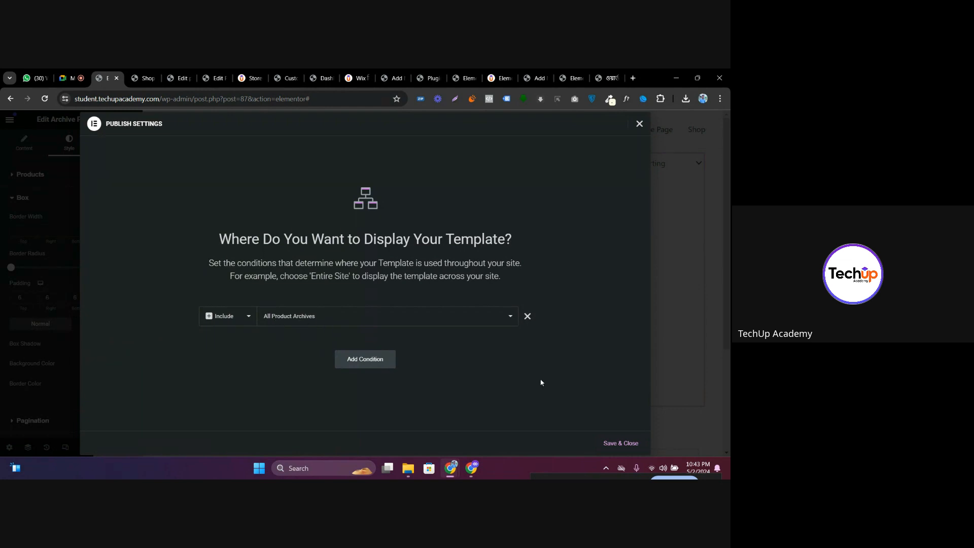
{"action": "left_click", "coordinate": [618, 442]}
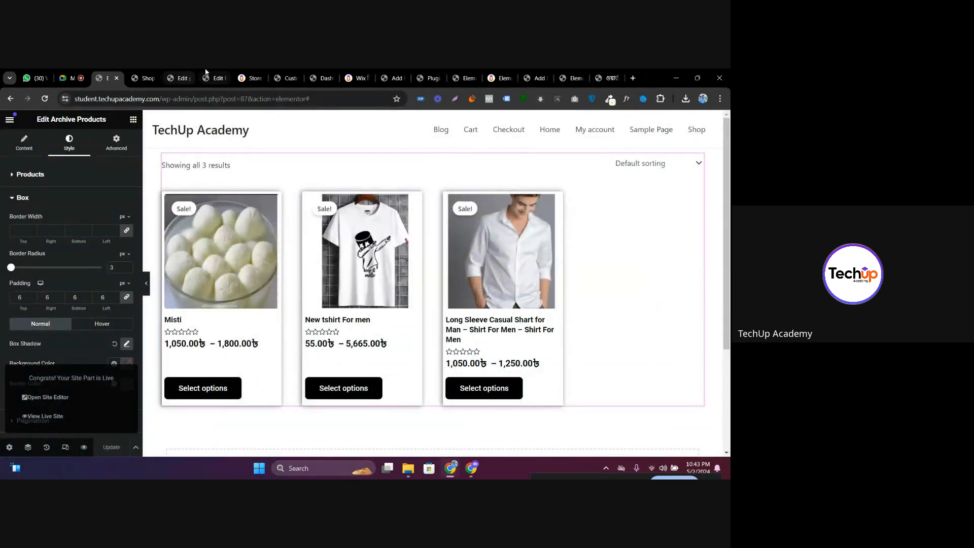
Reload the live site's Shop page to check the published archive design, and return to the template editor
{"action": "left_click", "coordinate": [250, 78]}
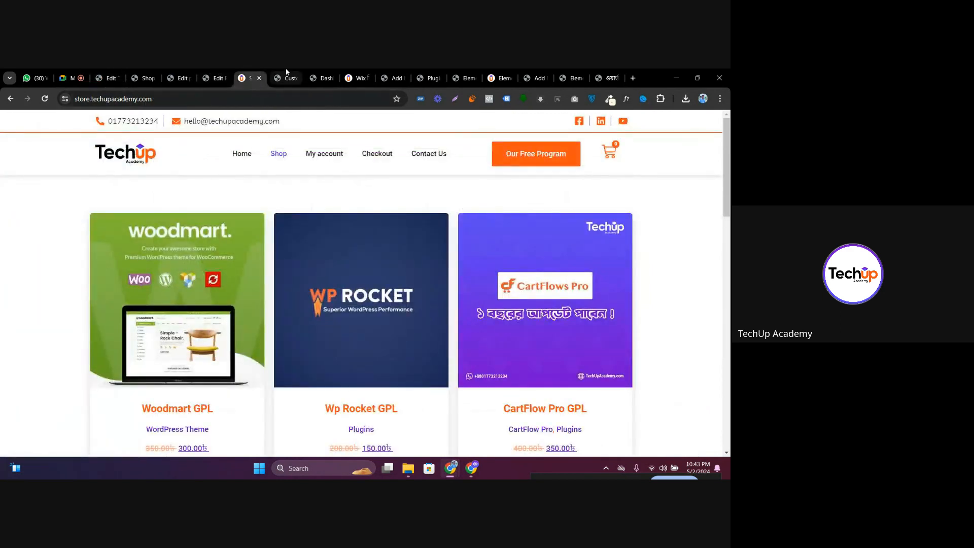
{"action": "left_click", "coordinate": [186, 72]}
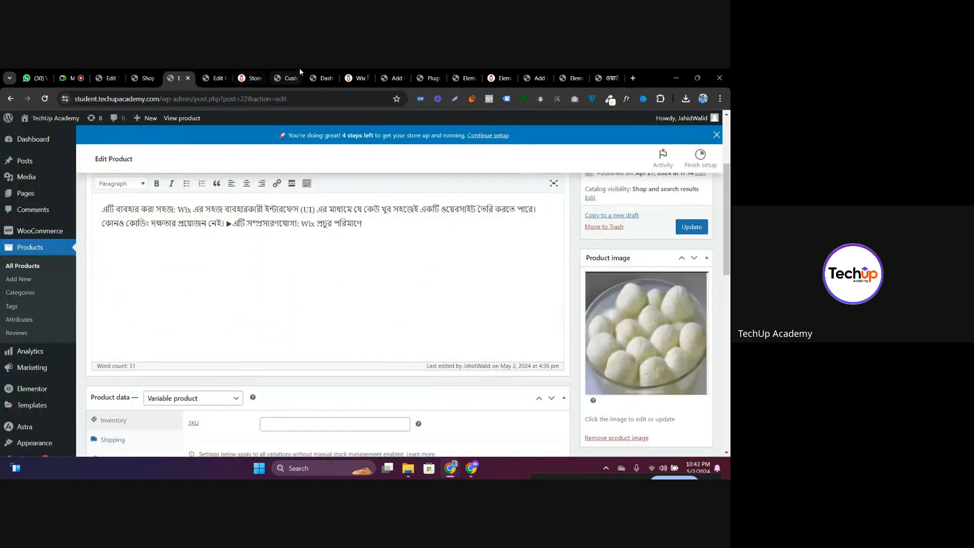
{"action": "left_click", "coordinate": [289, 73]}
{"action": "left_click", "coordinate": [145, 78]}
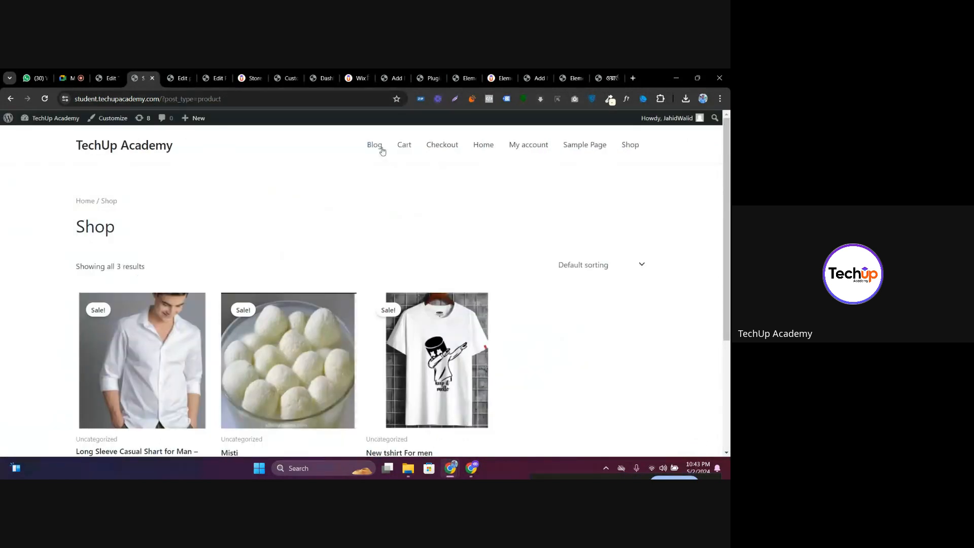
{"action": "left_click", "coordinate": [636, 148]}
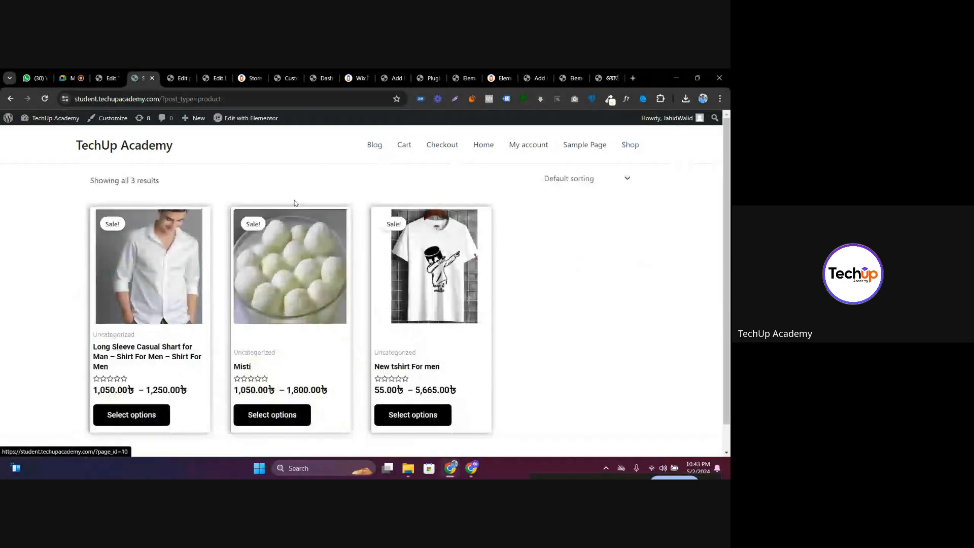
{"action": "scroll", "coordinate": [304, 244], "scroll_direction": "down", "scroll_amount": 2}
{"action": "scroll", "coordinate": [314, 264], "scroll_direction": "up", "scroll_amount": 2}
{"action": "left_click", "coordinate": [108, 78]}
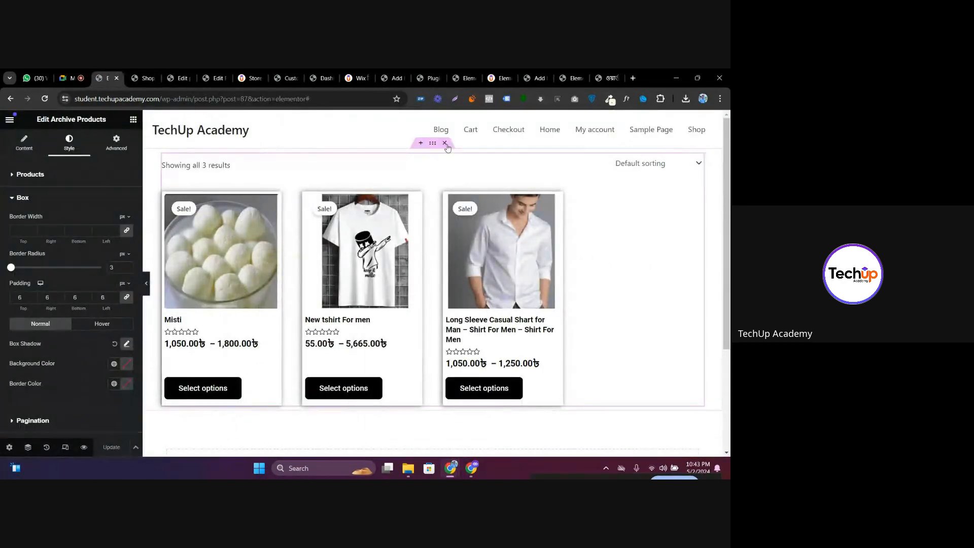
Insert a single-column container above the archive products and place a Heading widget in it
{"action": "left_click", "coordinate": [421, 143]}
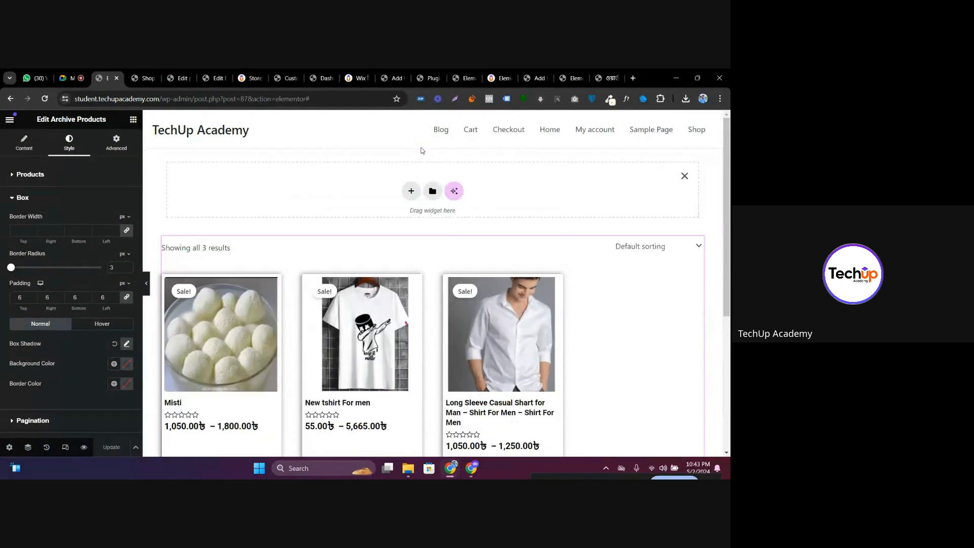
{"action": "left_click", "coordinate": [411, 192]}
{"action": "left_click", "coordinate": [402, 219]}
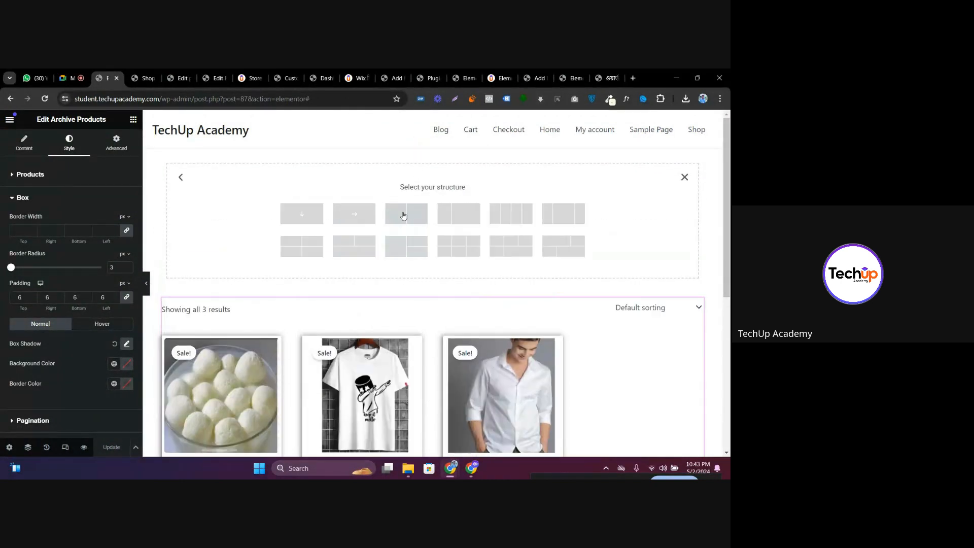
{"action": "left_click", "coordinate": [310, 222]}
{"action": "left_click", "coordinate": [133, 119]}
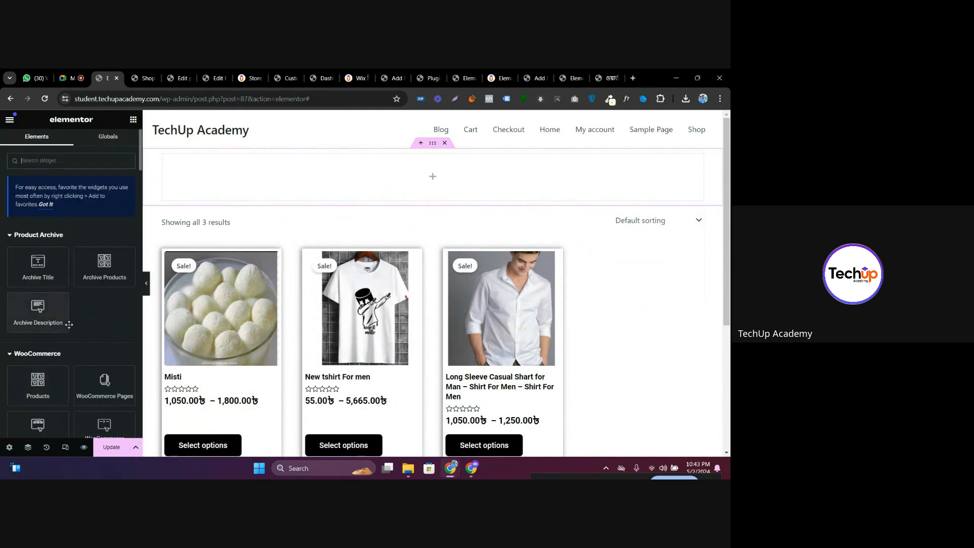
{"action": "scroll", "coordinate": [69, 325], "scroll_direction": "down", "scroll_amount": 5}
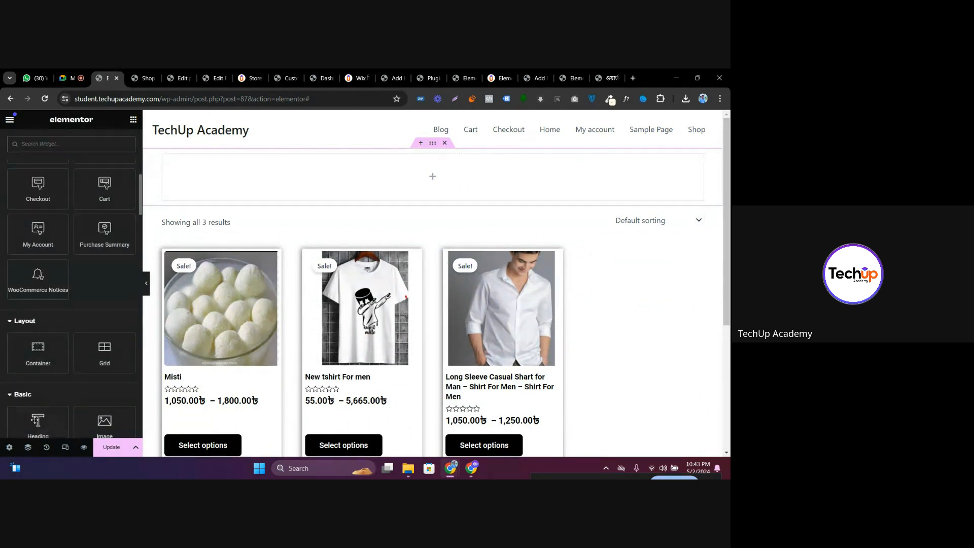
{"action": "left_click_drag", "start_coordinate": [38, 421], "coordinate": [419, 182]}
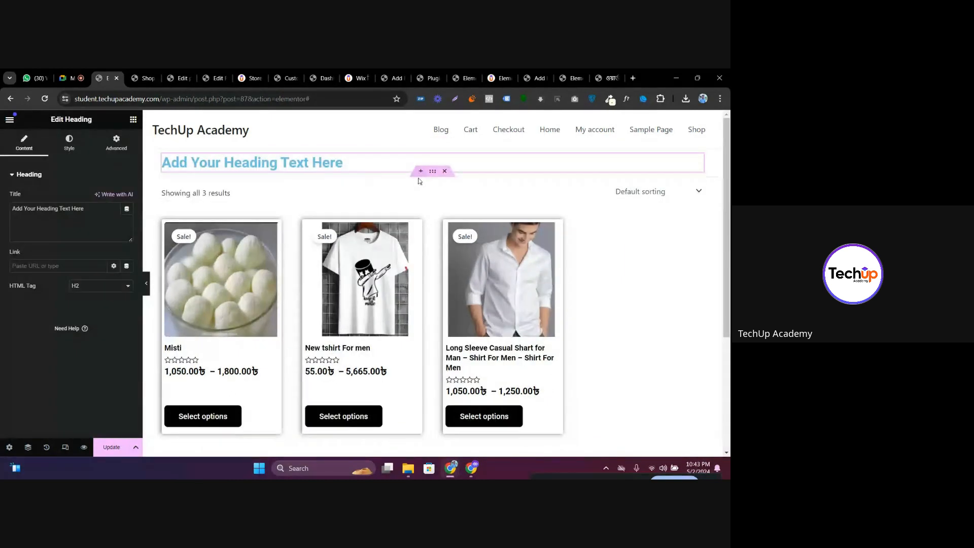
Add a Product Categories widget between the heading and the archive products
{"action": "left_click", "coordinate": [133, 119]}
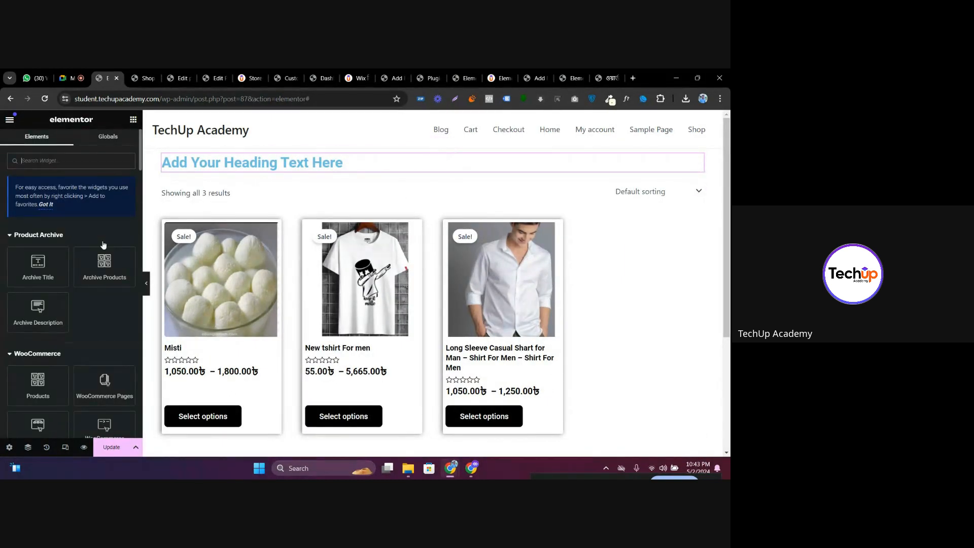
{"action": "scroll", "coordinate": [74, 274], "scroll_direction": "down", "scroll_amount": 1}
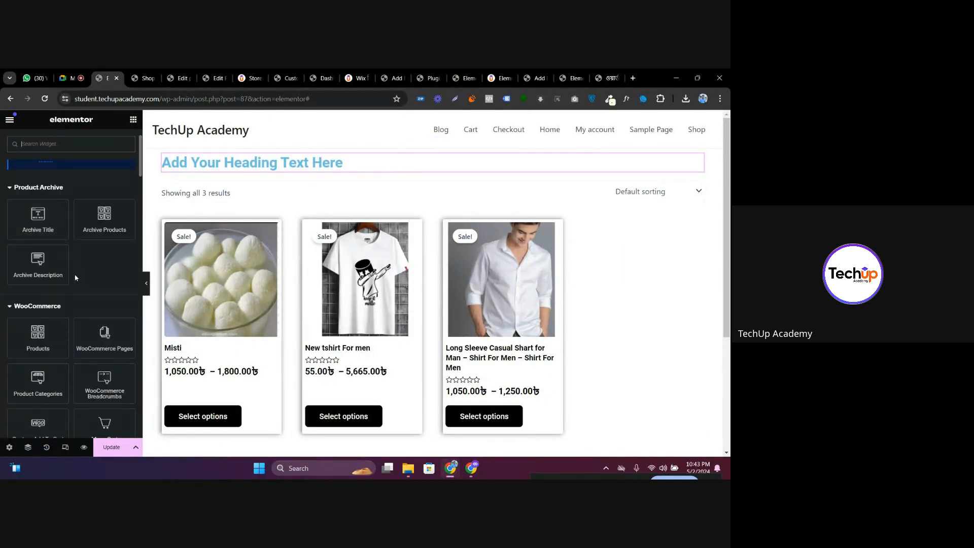
{"action": "scroll", "coordinate": [76, 278], "scroll_direction": "down", "scroll_amount": 1}
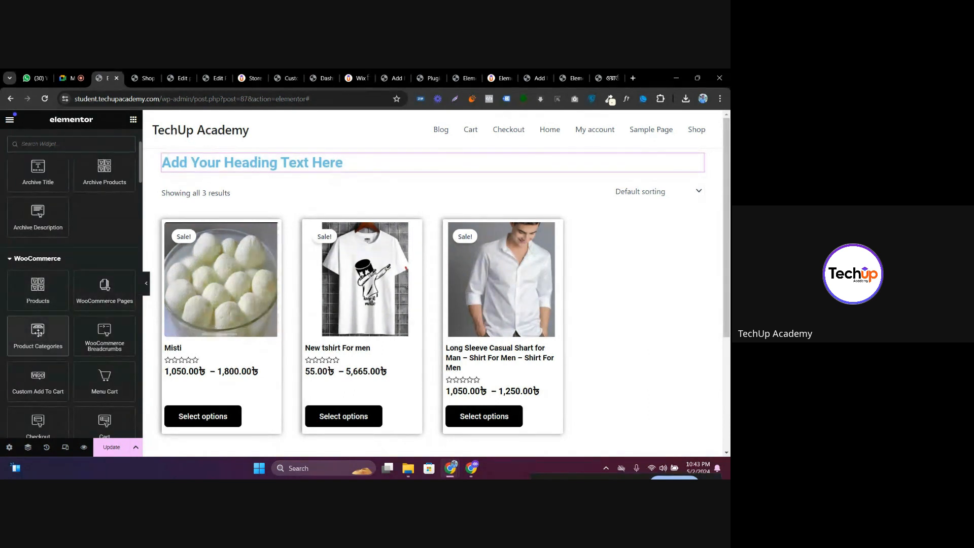
{"action": "left_click_drag", "start_coordinate": [38, 335], "coordinate": [236, 206]}
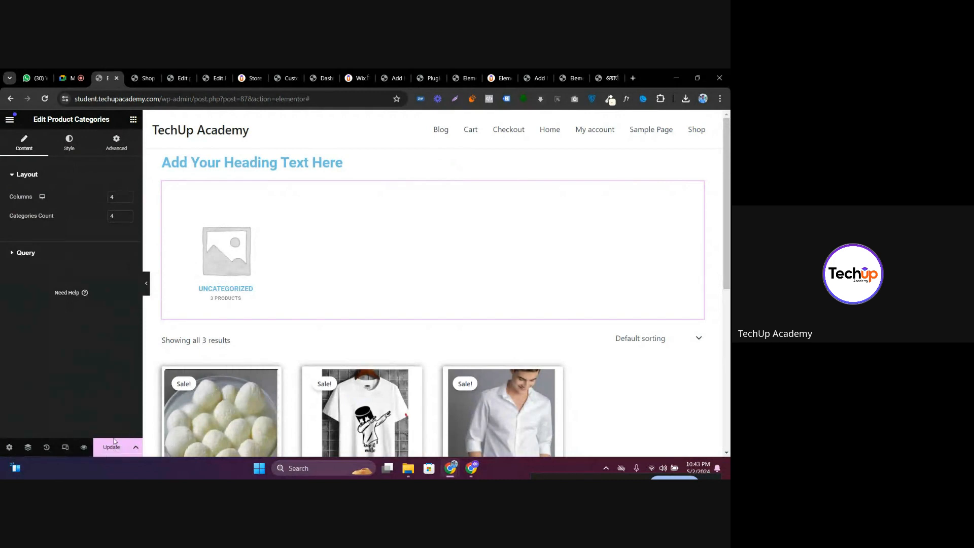
Update the Product Archive template and reload the live Shop page to check the added heading and product categories
{"action": "left_click", "coordinate": [112, 448]}
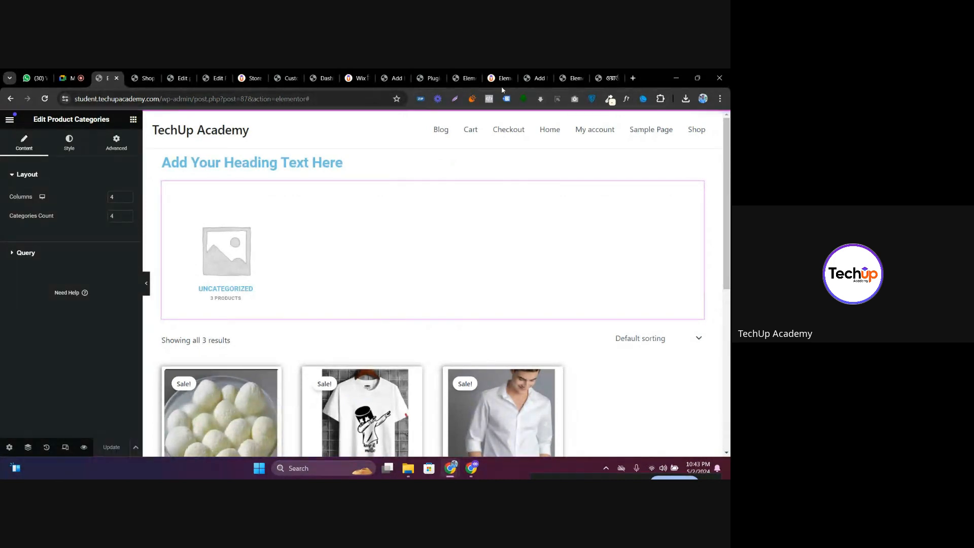
{"action": "left_click", "coordinate": [136, 74]}
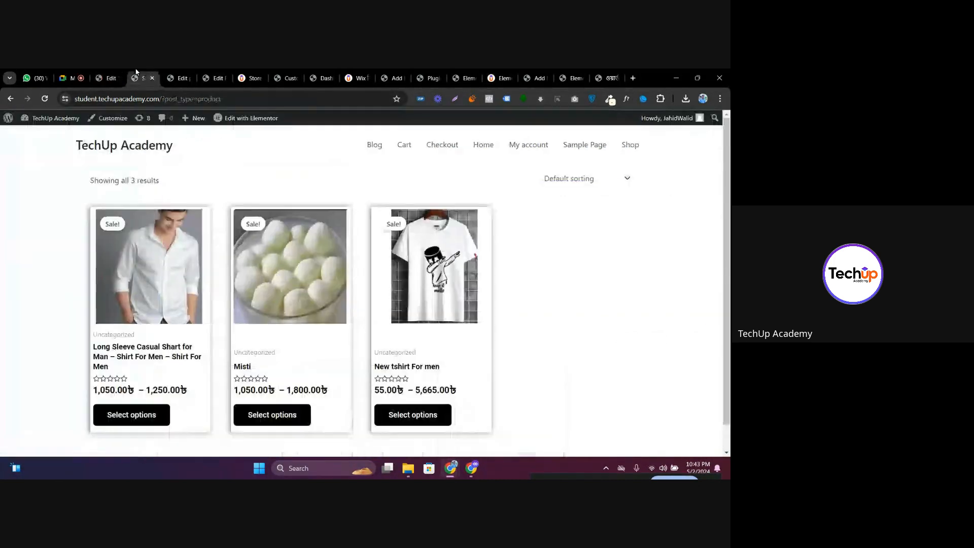
{"action": "left_click", "coordinate": [44, 99]}
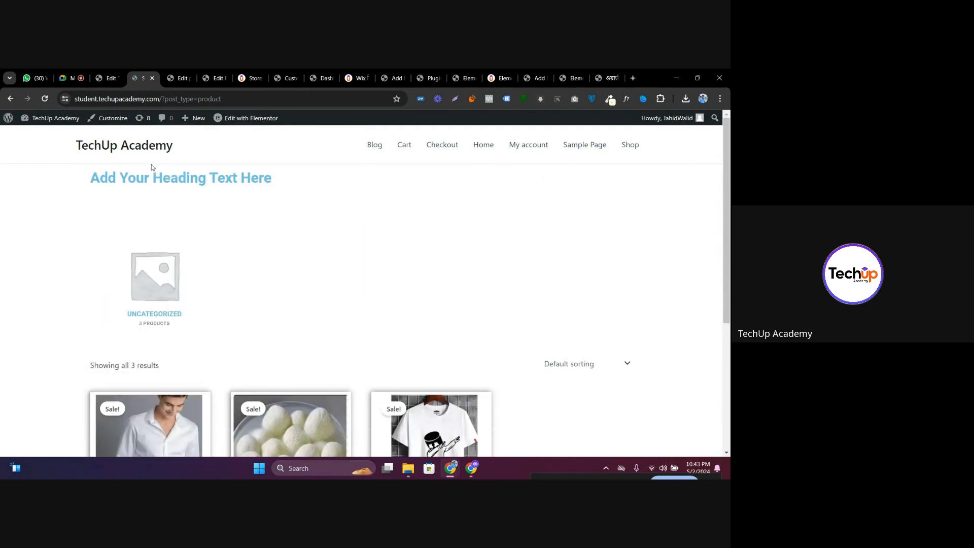
{"action": "scroll", "coordinate": [215, 233], "scroll_direction": "down", "scroll_amount": 4}
{"action": "scroll", "coordinate": [356, 262], "scroll_direction": "up", "scroll_amount": 3}
{"action": "left_click", "coordinate": [630, 147]}
{"action": "scroll", "coordinate": [176, 329], "scroll_direction": "down", "scroll_amount": 2}
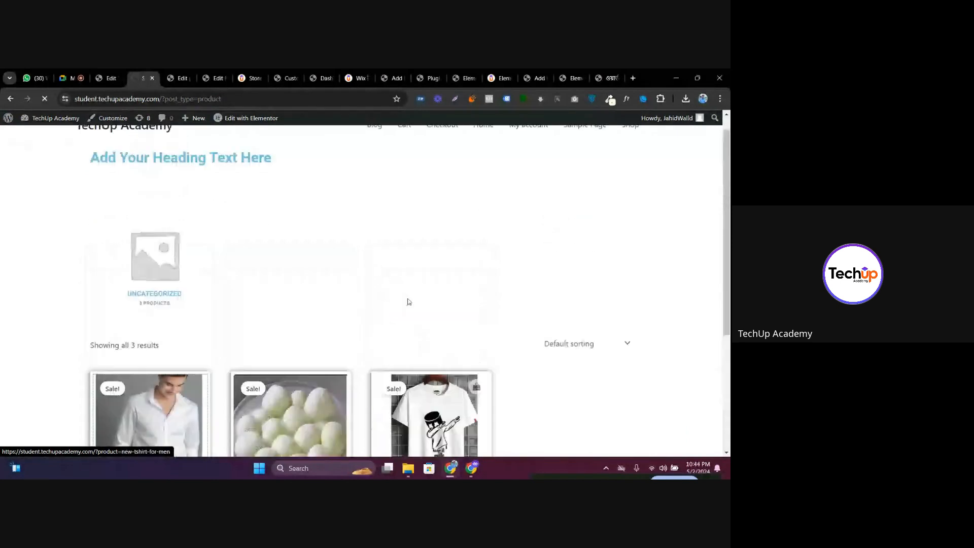
Create a new Archive template from the Theme Builder, glance at the live Blog page, and dismiss the template library
{"action": "left_click", "coordinate": [107, 77]}
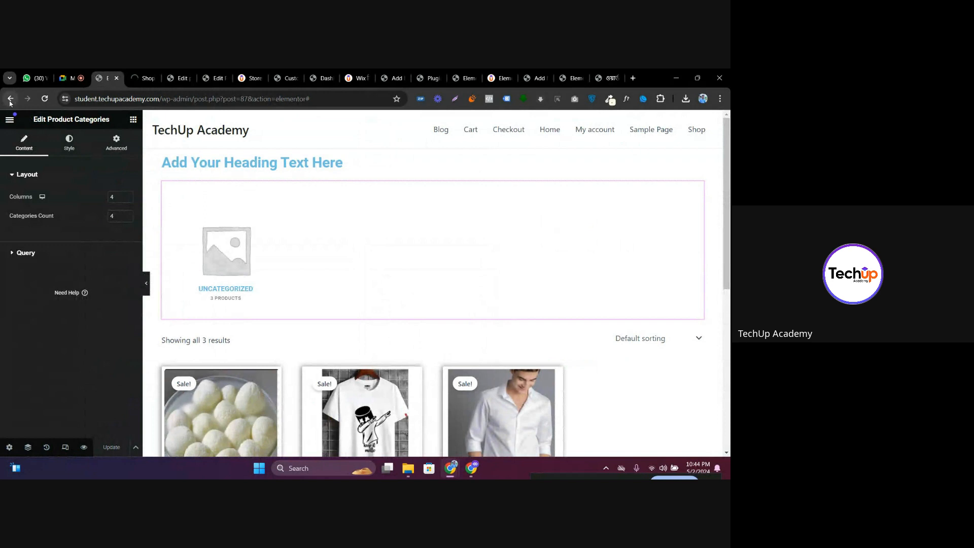
{"action": "left_click", "coordinate": [10, 100]}
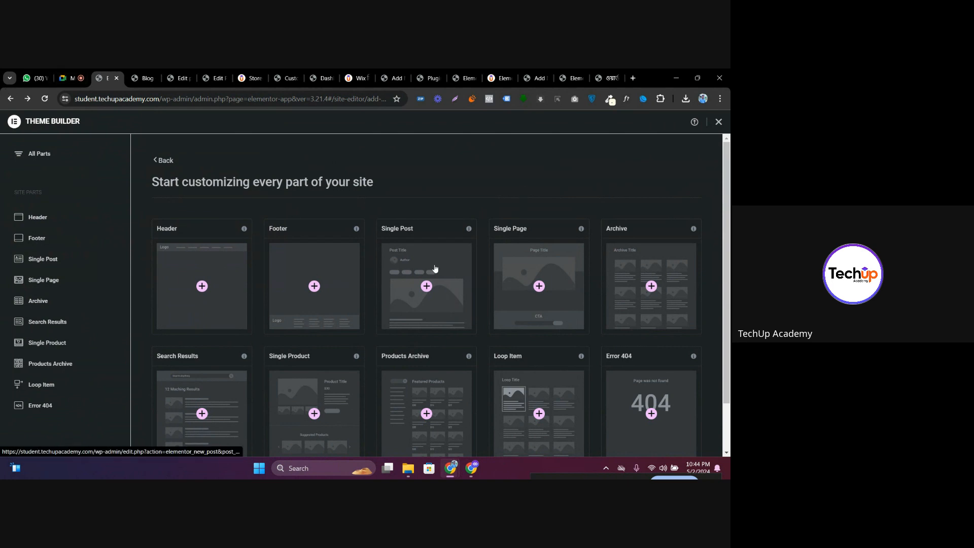
{"action": "left_click", "coordinate": [649, 289]}
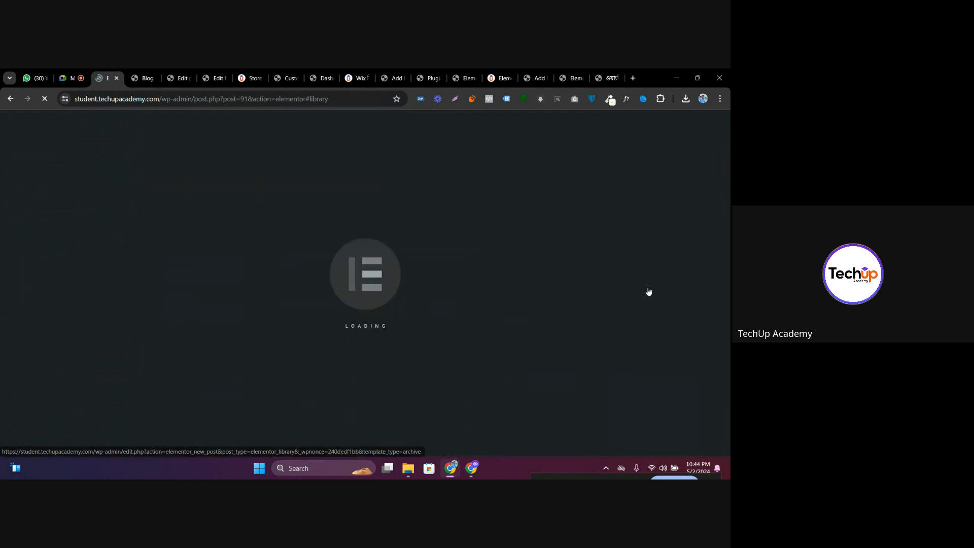
{"action": "left_click", "coordinate": [147, 75]}
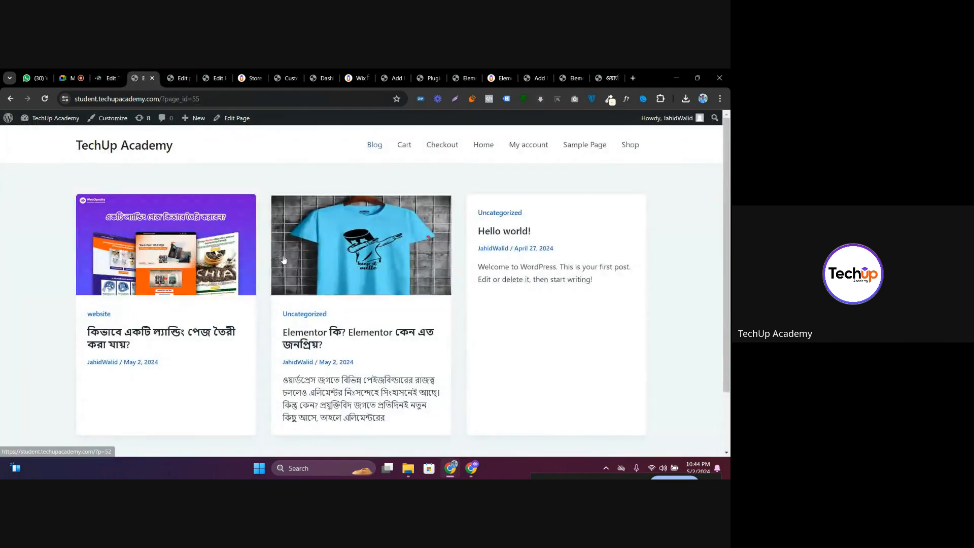
{"action": "left_click", "coordinate": [111, 73]}
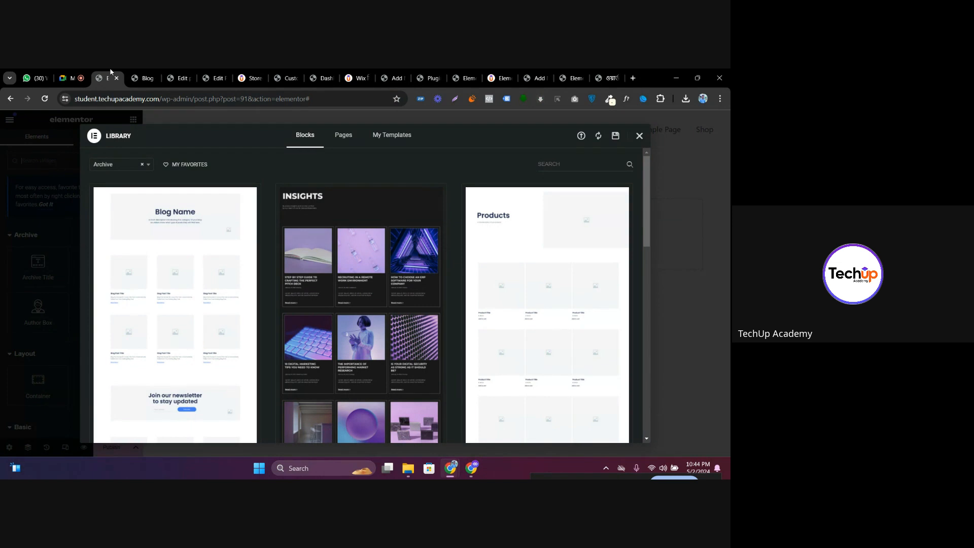
{"action": "left_click", "coordinate": [639, 137]}
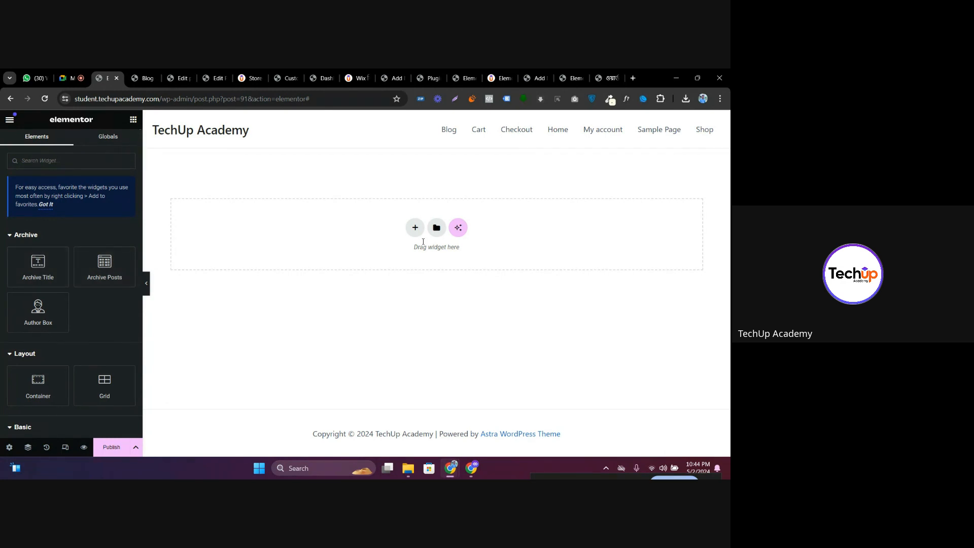
Insert a single-column container on the empty canvas and place an Archive Posts widget in it
{"action": "left_click", "coordinate": [415, 227]}
{"action": "left_click", "coordinate": [406, 257]}
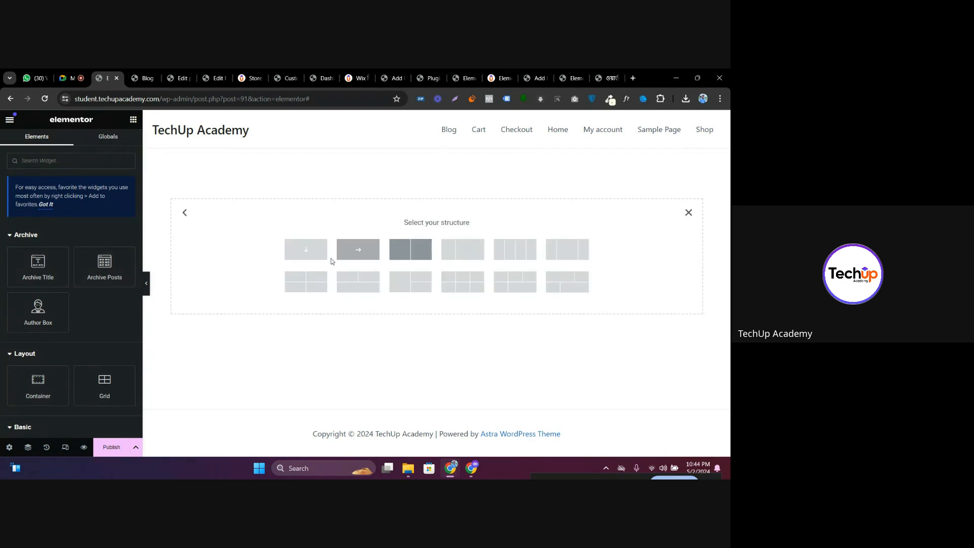
{"action": "left_click", "coordinate": [306, 250]}
{"action": "left_click", "coordinate": [132, 121]}
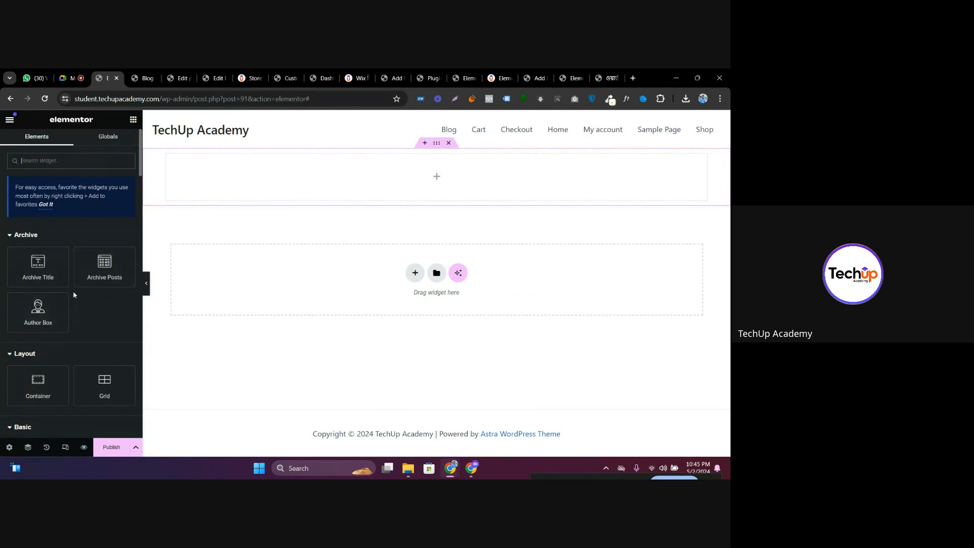
{"action": "left_click_drag", "start_coordinate": [104, 265], "coordinate": [419, 192]}
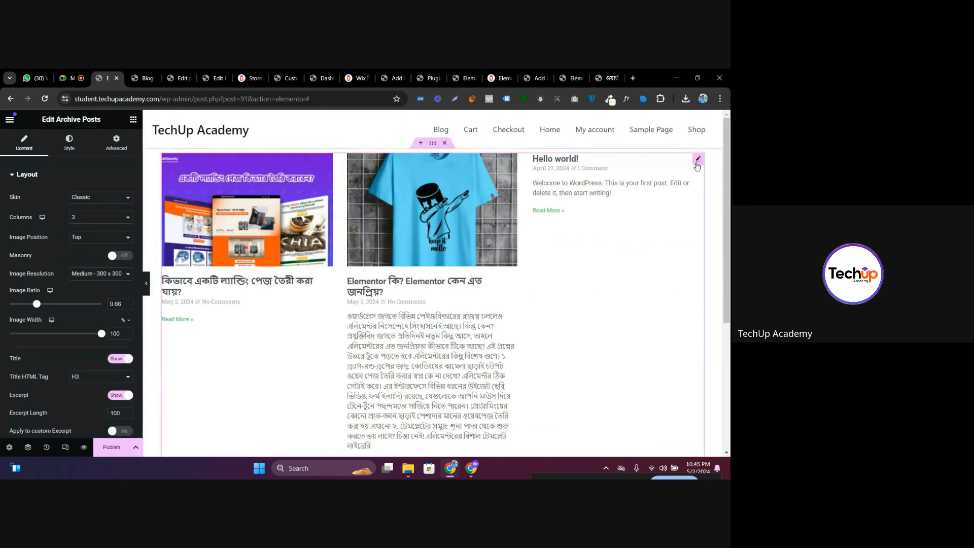
Set the Archive Posts widget to 4 columns with Thumbnail - 150 x 150 as the image resolution
{"action": "left_click", "coordinate": [78, 219]}
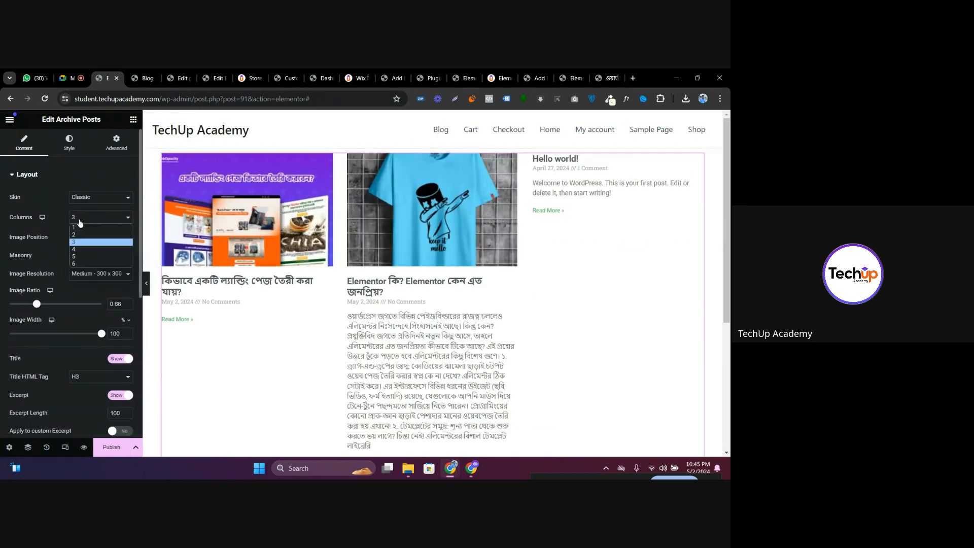
{"action": "left_click", "coordinate": [78, 235]}
{"action": "left_click", "coordinate": [87, 217]}
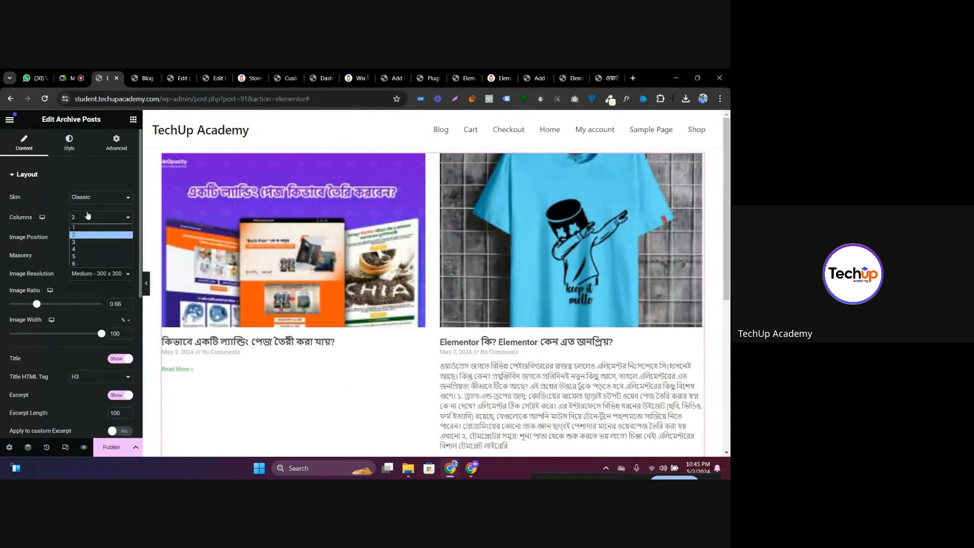
{"action": "left_click", "coordinate": [80, 246]}
{"action": "left_click", "coordinate": [94, 281]}
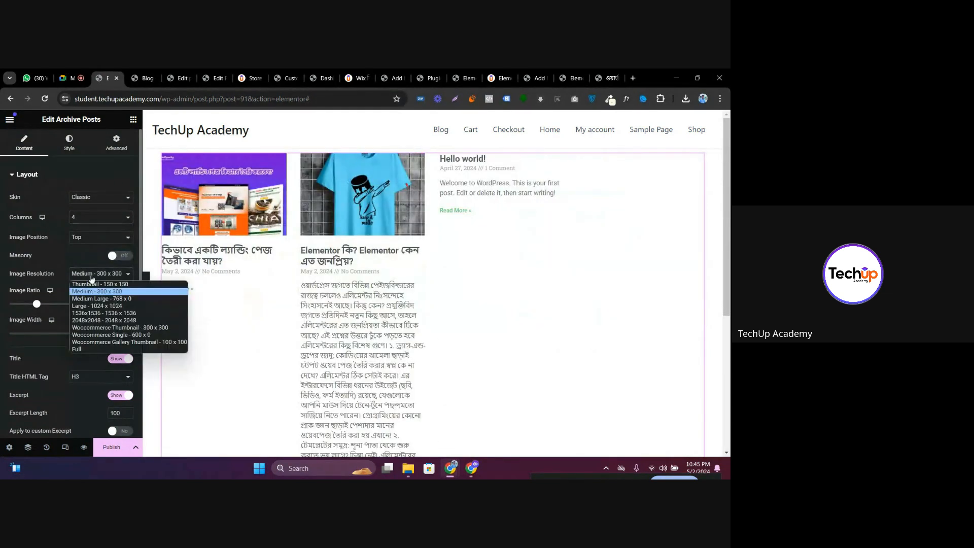
{"action": "left_click", "coordinate": [94, 283]}
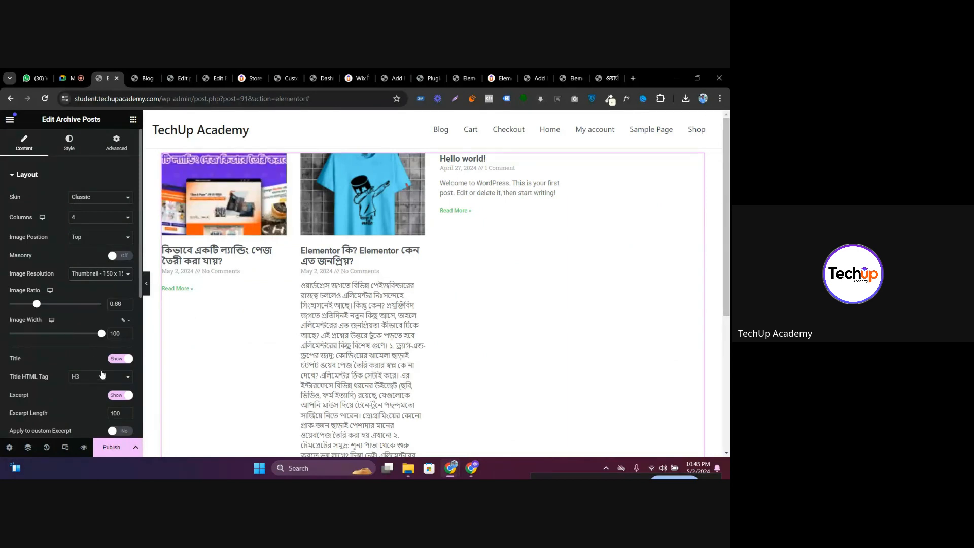
{"action": "scroll", "coordinate": [59, 329], "scroll_direction": "down", "scroll_amount": 3}
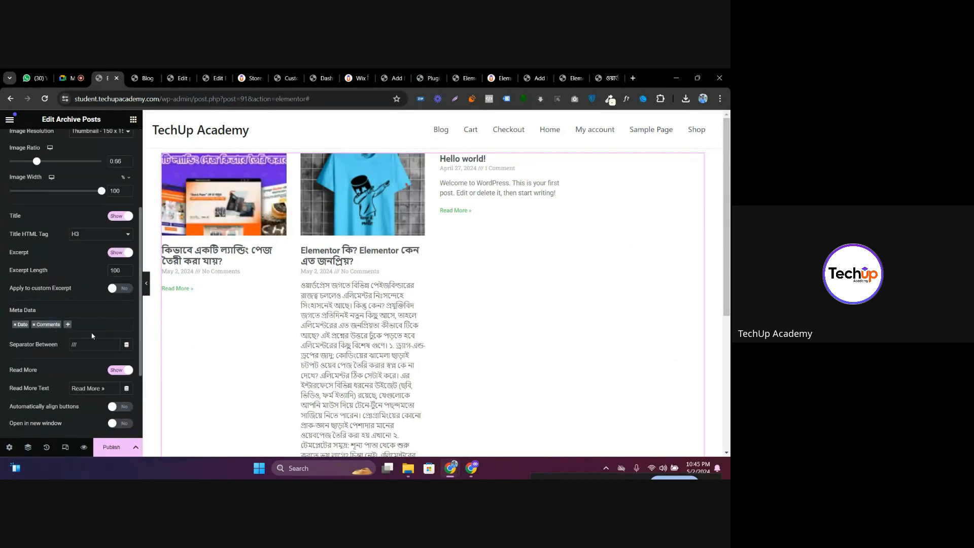
{"action": "scroll", "coordinate": [92, 336], "scroll_direction": "up", "scroll_amount": 5}
Style the archive post images with a spacing of 45 px and a border radius of 4 px on all corners
{"action": "left_click", "coordinate": [69, 142]}
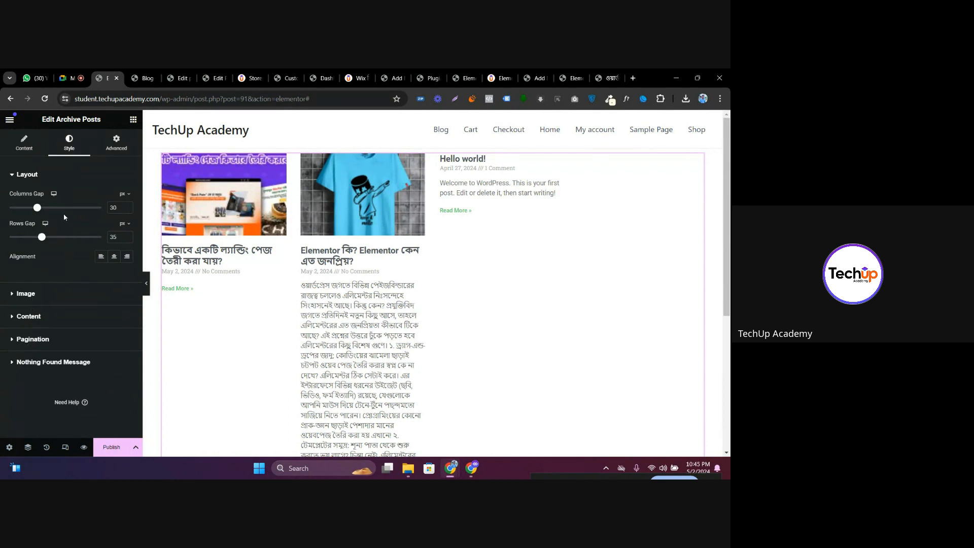
{"action": "left_click", "coordinate": [40, 299]}
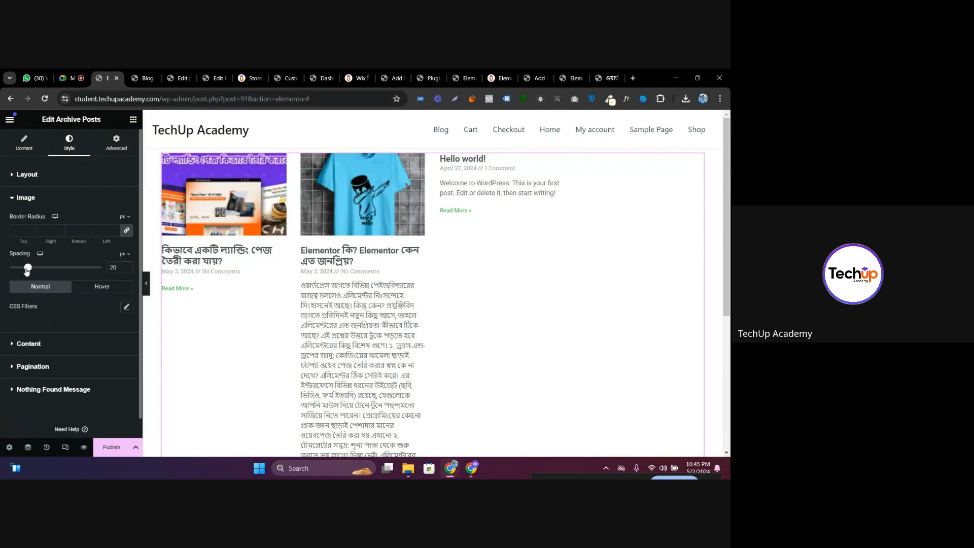
{"action": "left_click_drag", "start_coordinate": [27, 268], "coordinate": [51, 268]}
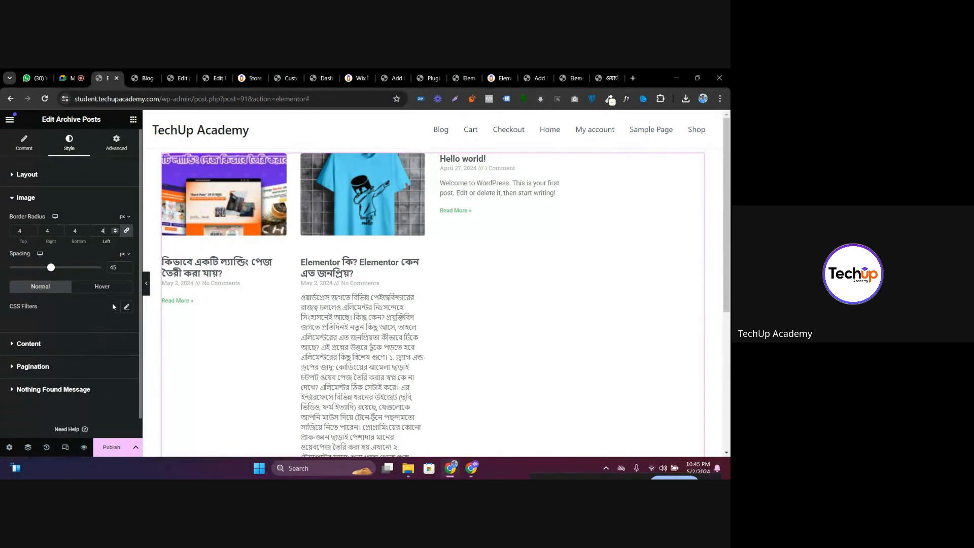
Review the Archive Posts style options for content, pagination and the nothing-found message
{"action": "left_click", "coordinate": [92, 344]}
{"action": "scroll", "coordinate": [88, 274], "scroll_direction": "down", "scroll_amount": 5}
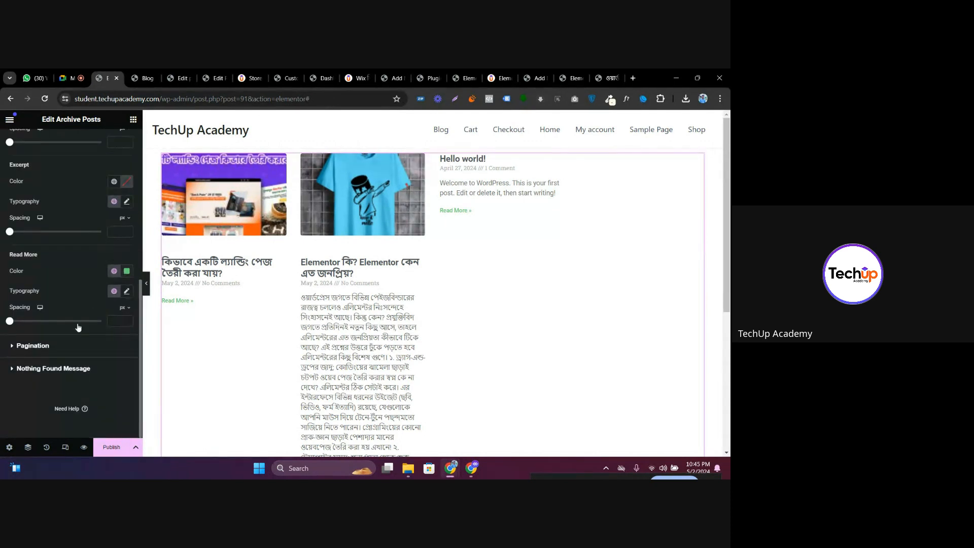
{"action": "left_click", "coordinate": [50, 349]}
{"action": "left_click", "coordinate": [56, 369]}
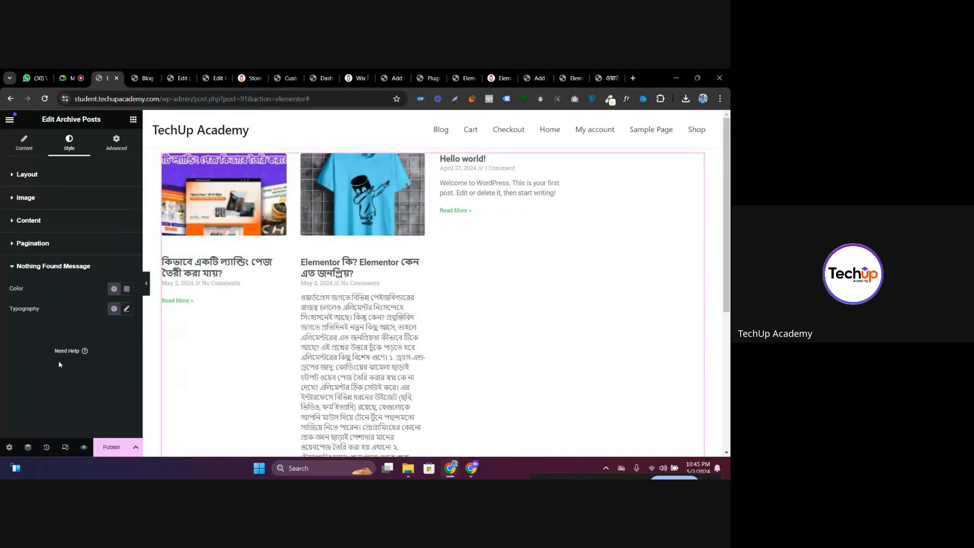
Hide the Read More links of the archive posts to preview the effect, and show them again
{"action": "left_click", "coordinate": [24, 142]}
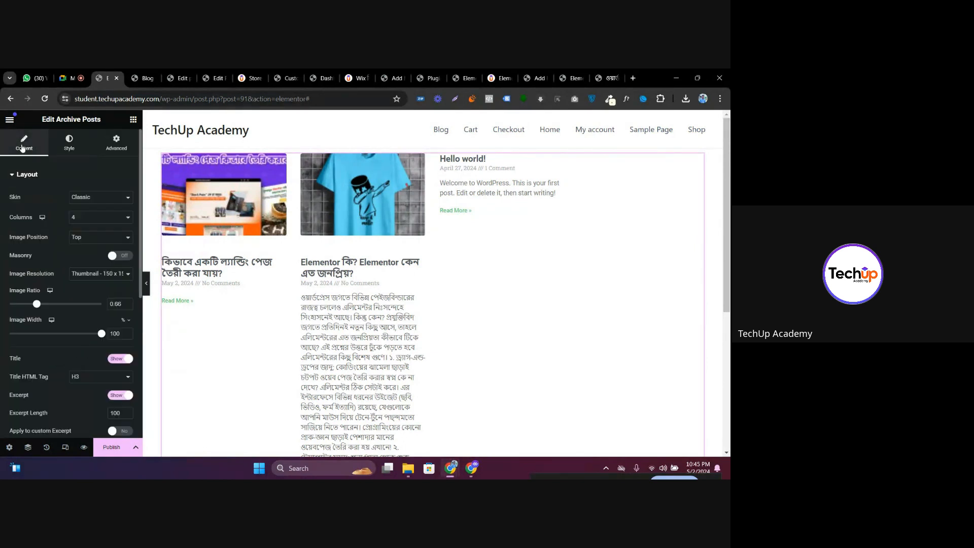
{"action": "scroll", "coordinate": [77, 275], "scroll_direction": "down", "scroll_amount": 3}
{"action": "scroll", "coordinate": [77, 275], "scroll_direction": "down", "scroll_amount": 2}
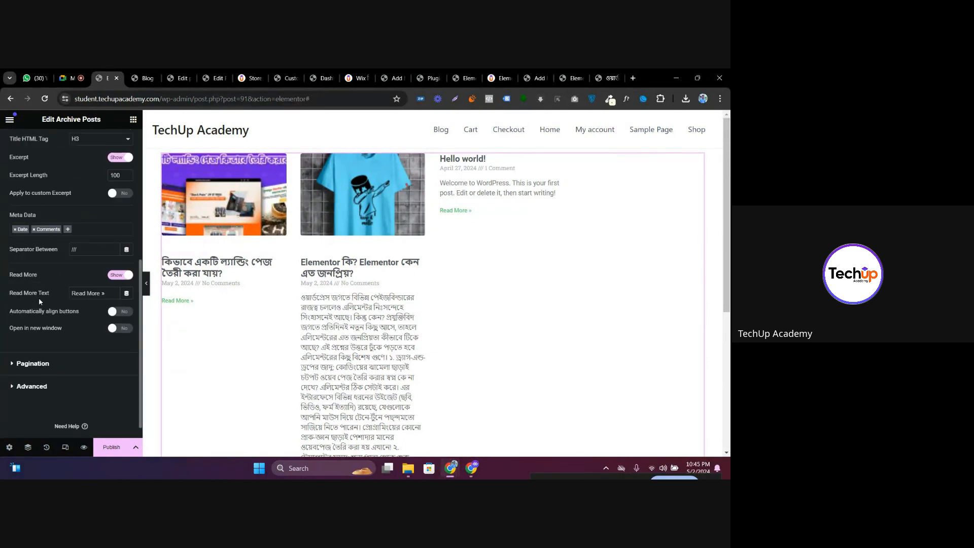
{"action": "left_click", "coordinate": [121, 275]}
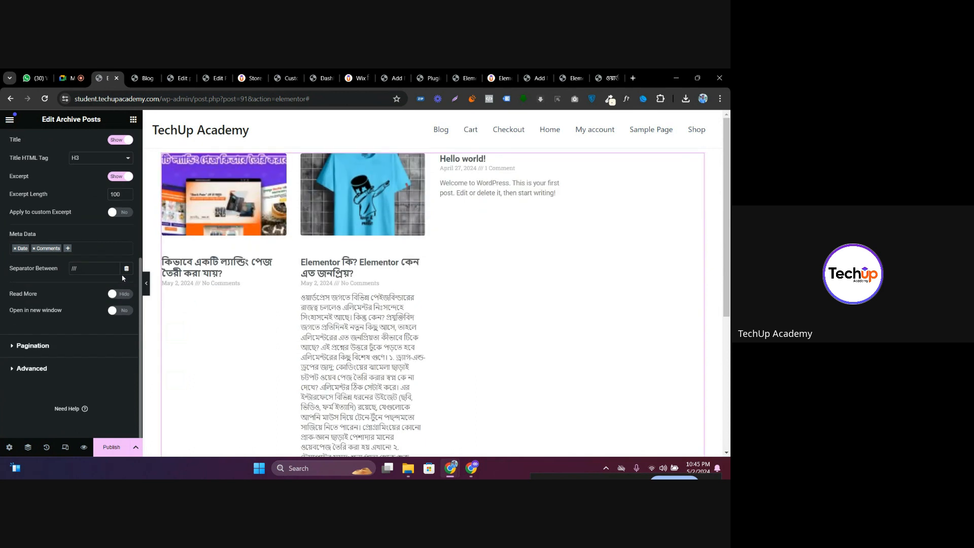
{"action": "left_click", "coordinate": [122, 294]}
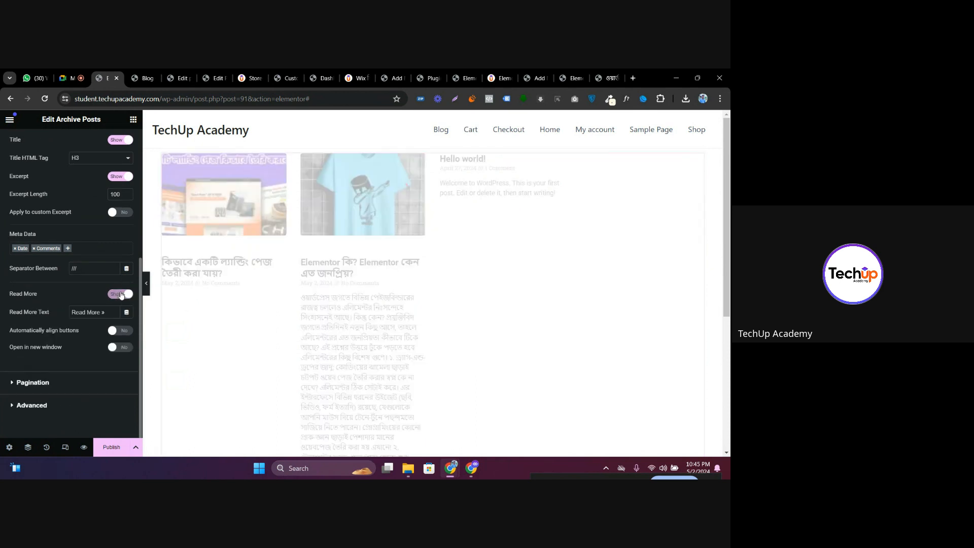
Examine the Archive Posts widget's pagination, nothing-found message and custom CSS options
{"action": "left_click", "coordinate": [48, 380]}
{"action": "scroll", "coordinate": [404, 382], "scroll_direction": "down", "scroll_amount": 5}
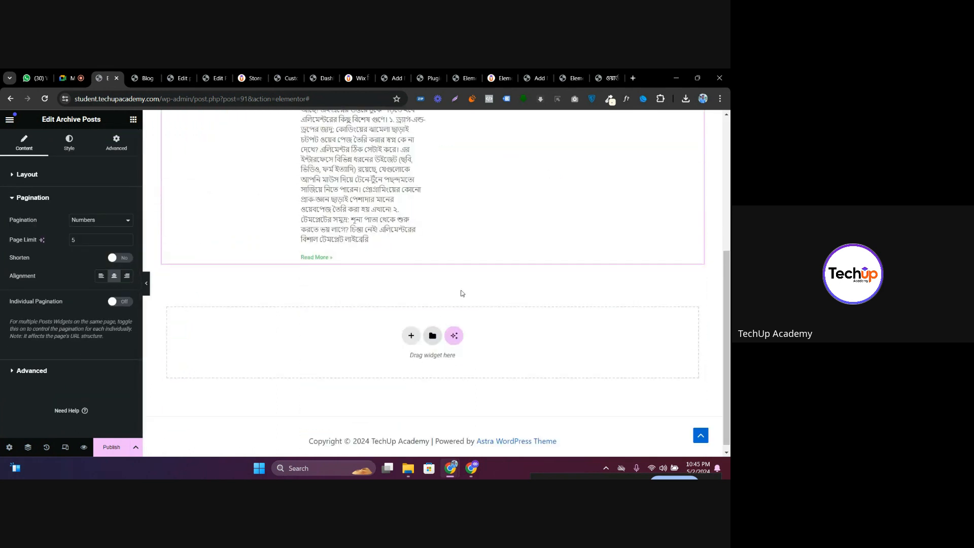
{"action": "left_click", "coordinate": [61, 368]}
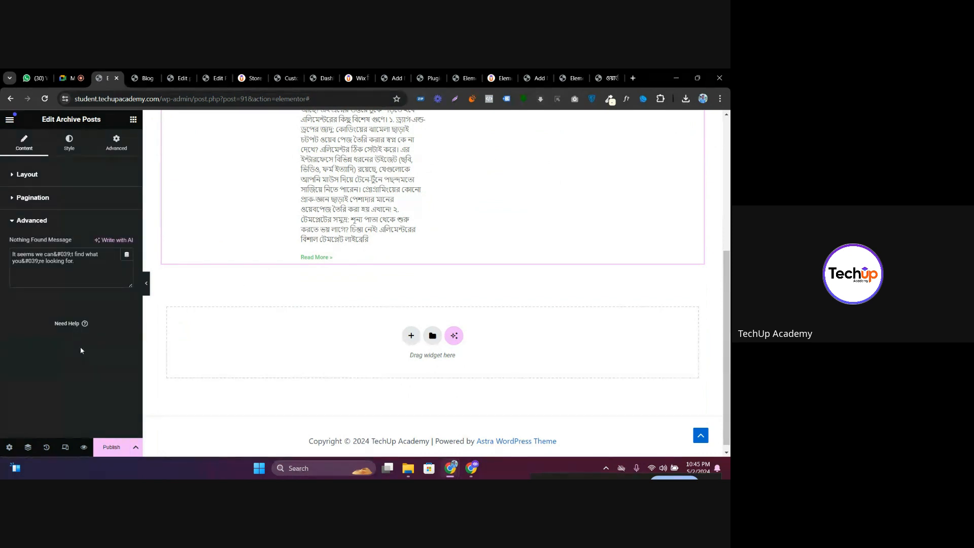
{"action": "left_click", "coordinate": [35, 199]}
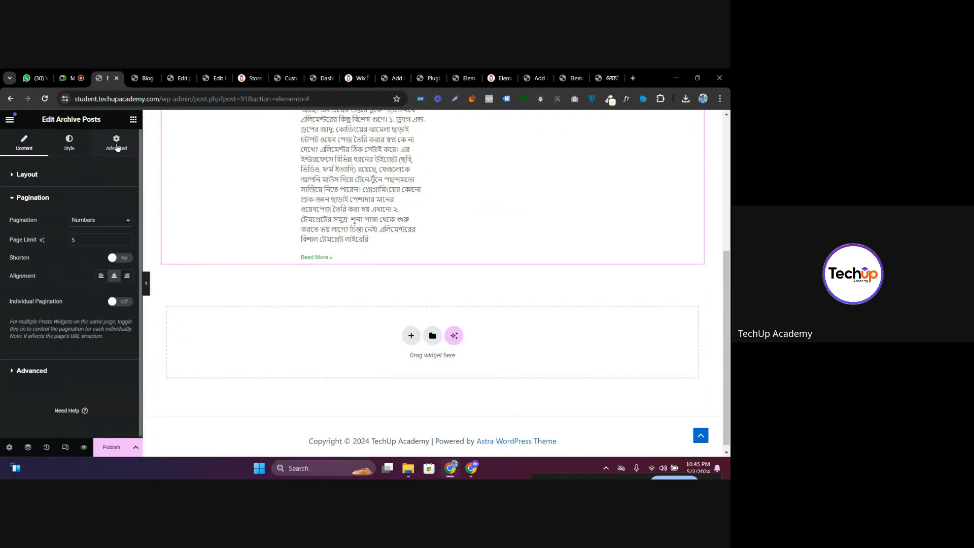
{"action": "left_click", "coordinate": [118, 147]}
{"action": "scroll", "coordinate": [74, 263], "scroll_direction": "down", "scroll_amount": 5}
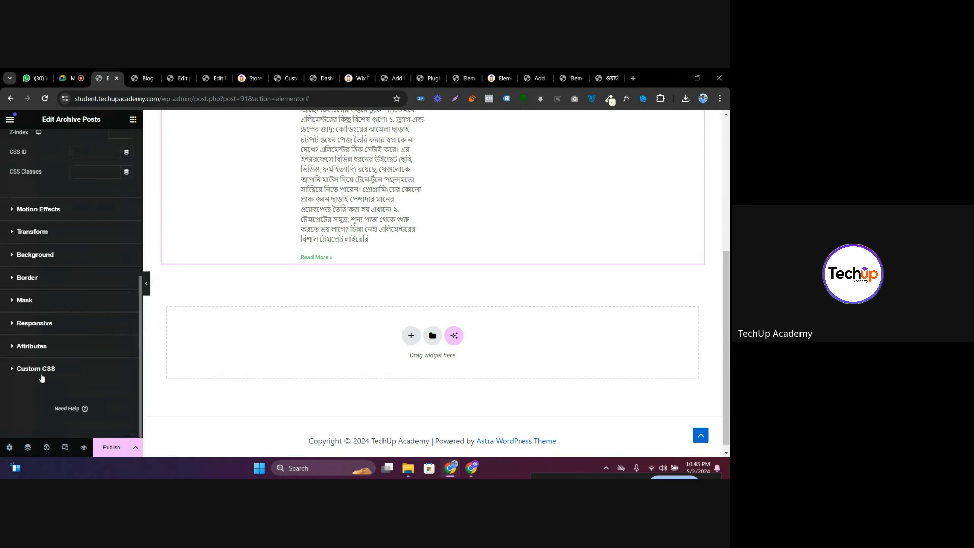
{"action": "left_click", "coordinate": [36, 369]}
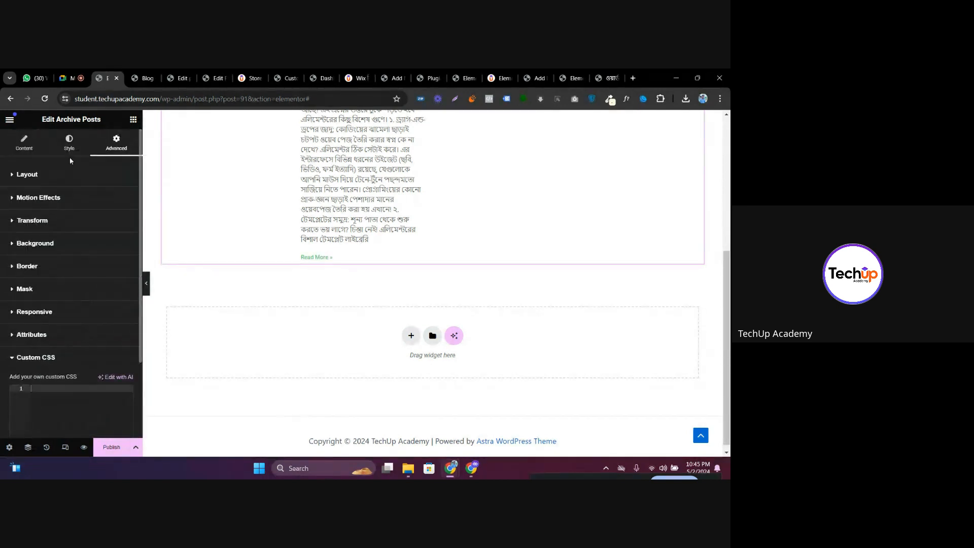
Give the Archive Posts widget a margin of 5 px and a padding of 2 px on all sides
{"action": "left_click", "coordinate": [58, 175]}
{"action": "left_click", "coordinate": [115, 207]}
{"action": "left_click", "coordinate": [115, 207]}
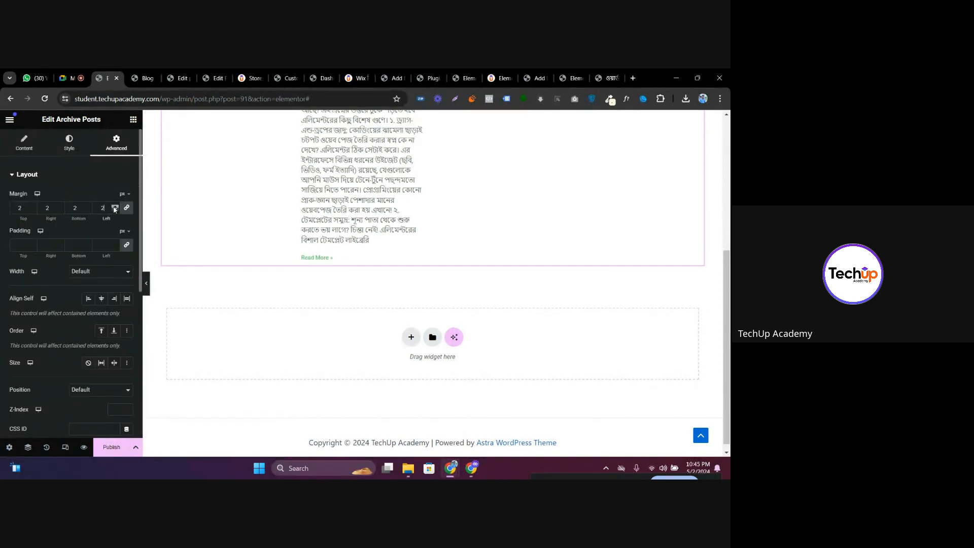
{"action": "left_click", "coordinate": [115, 207]}
{"action": "left_click", "coordinate": [115, 207]}
{"action": "left_click", "coordinate": [115, 207]}
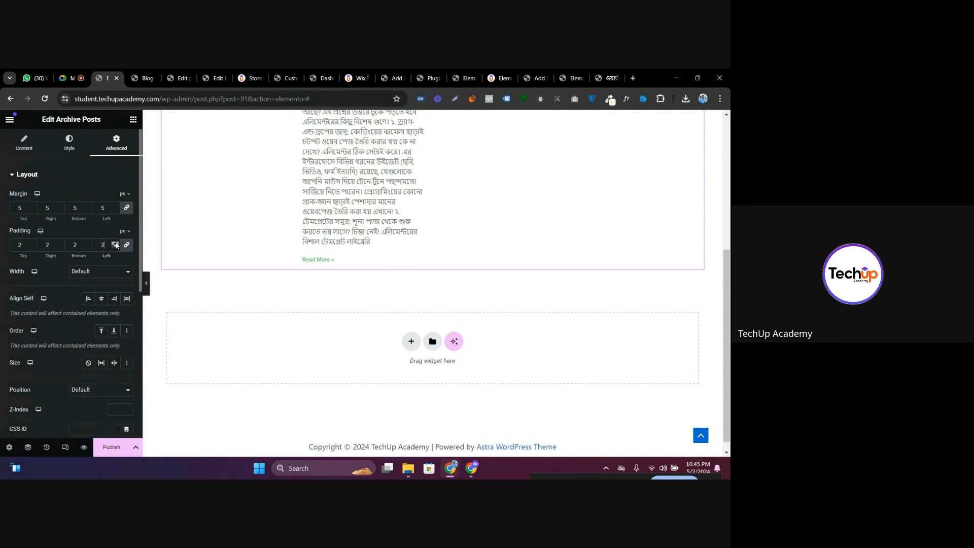
{"action": "left_click", "coordinate": [66, 145]}
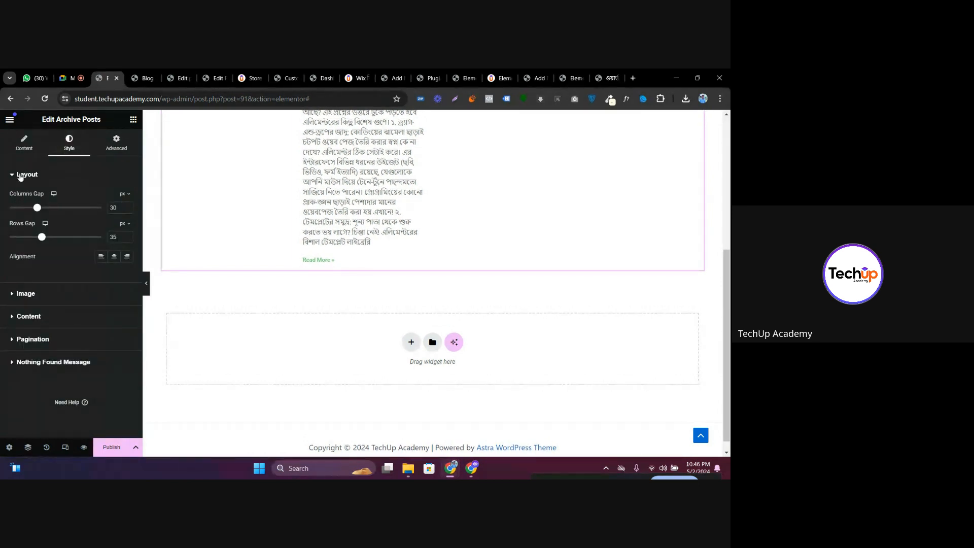
Center the archive posts with a columns gap of 41 px and adjust the spacing below their images
{"action": "left_click_drag", "start_coordinate": [40, 209], "coordinate": [47, 208]}
{"action": "left_click", "coordinate": [114, 256]}
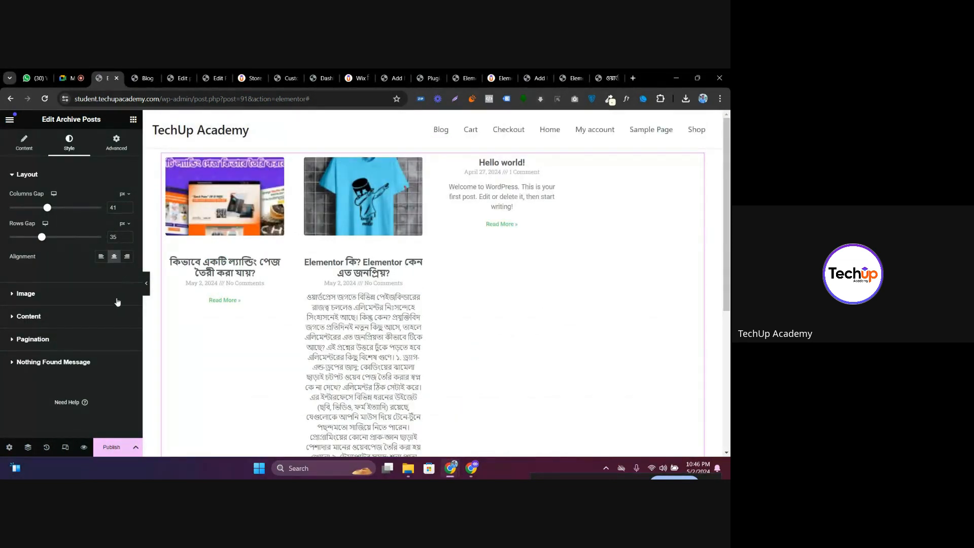
{"action": "left_click", "coordinate": [54, 294]}
{"action": "left_click_drag", "start_coordinate": [51, 268], "coordinate": [47, 267]}
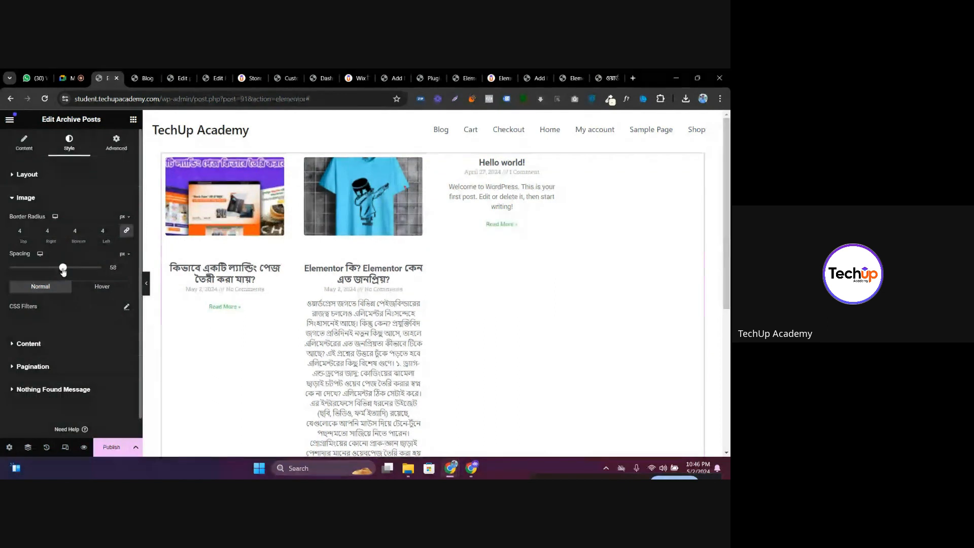
Set the archive posts' title spacing to 6 px and review the remaining content and pagination style options
{"action": "left_click", "coordinate": [51, 343]}
{"action": "left_click", "coordinate": [17, 326]}
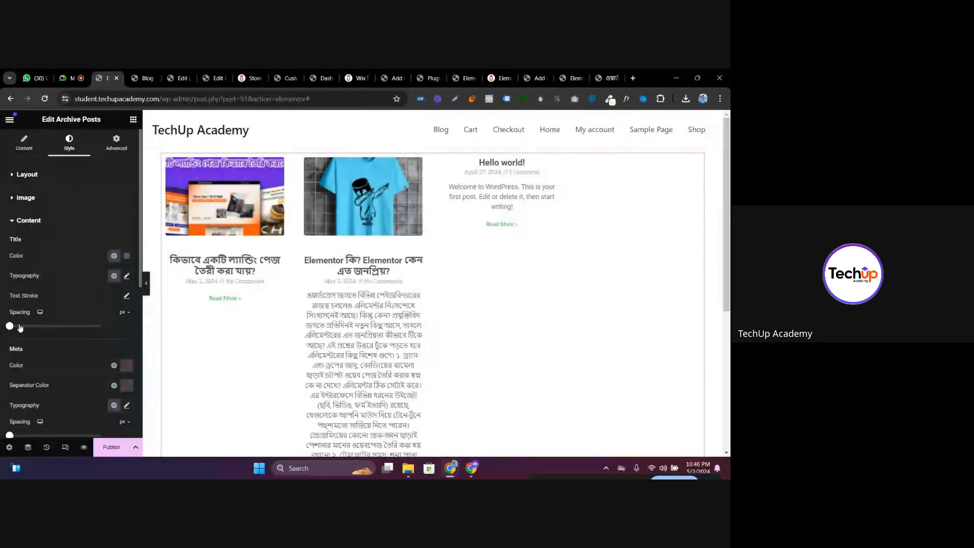
{"action": "scroll", "coordinate": [52, 318], "scroll_direction": "down", "scroll_amount": 5}
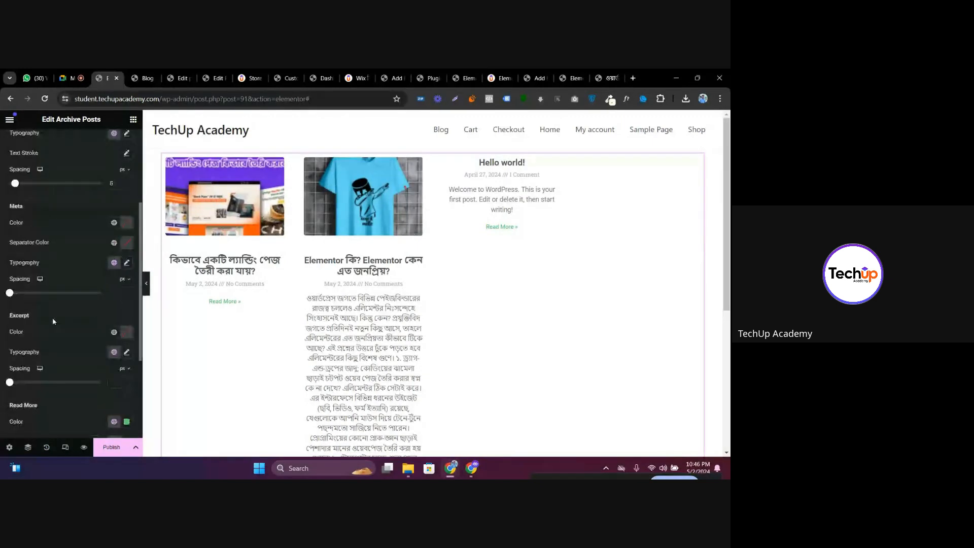
{"action": "scroll", "coordinate": [40, 324], "scroll_direction": "down", "scroll_amount": 2}
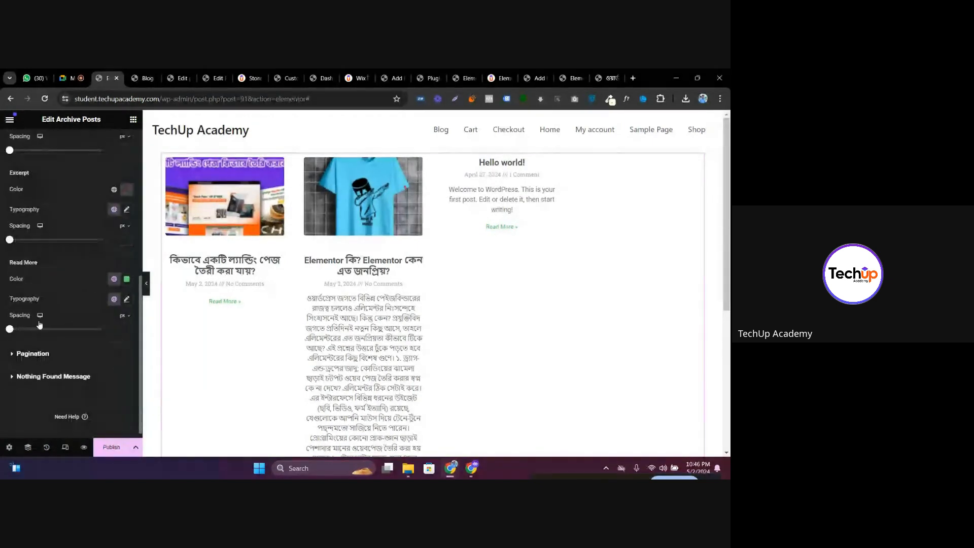
{"action": "left_click", "coordinate": [46, 354]}
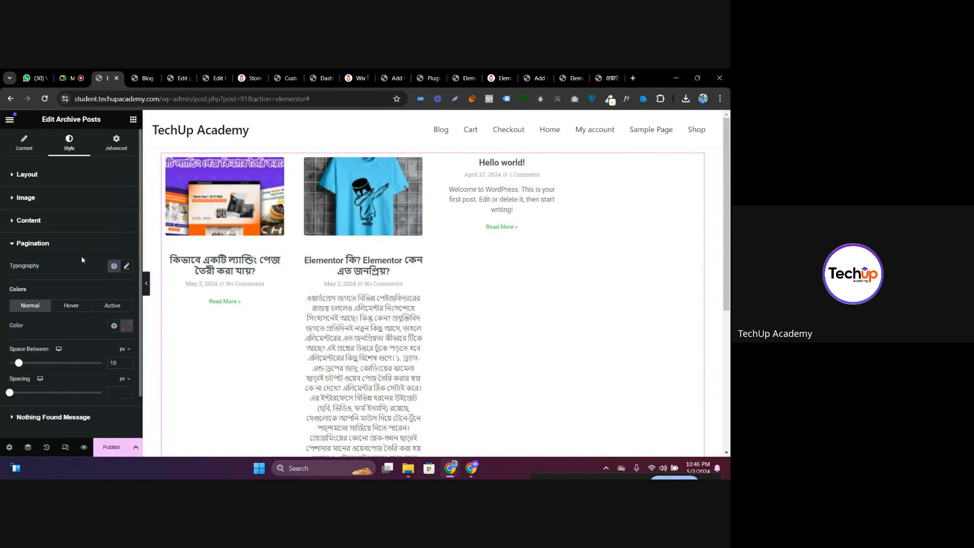
{"action": "left_click", "coordinate": [116, 141]}
{"action": "left_click", "coordinate": [31, 150]}
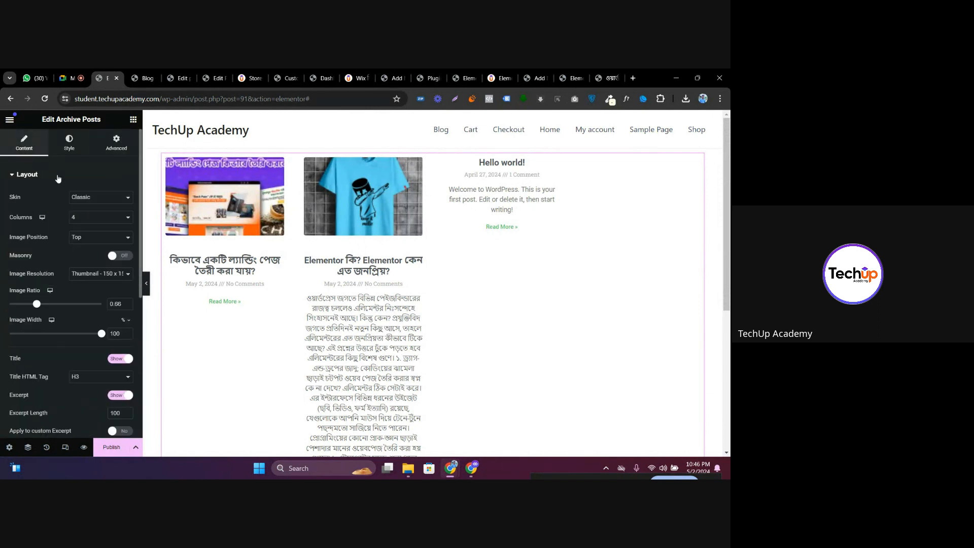
Add a single-column flexbox container above the archive posts and place a Heading widget in it
{"action": "left_click", "coordinate": [421, 143]}
{"action": "left_click", "coordinate": [409, 191]}
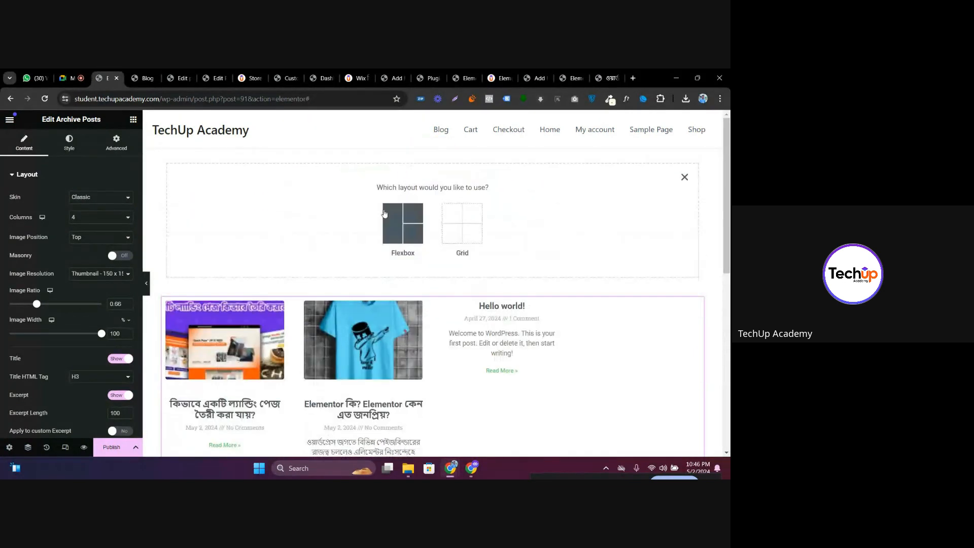
{"action": "left_click", "coordinate": [387, 224]}
{"action": "left_click", "coordinate": [302, 214]}
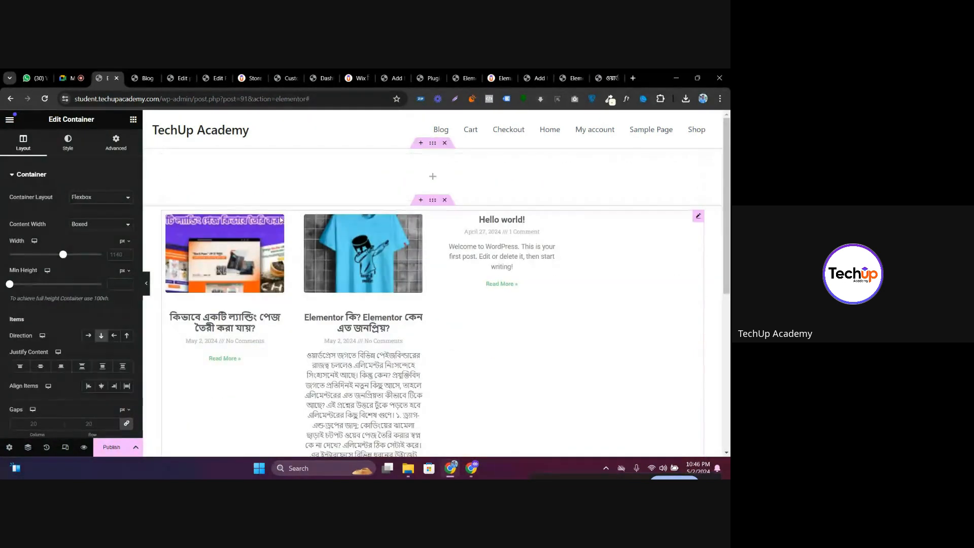
{"action": "left_click", "coordinate": [132, 120]}
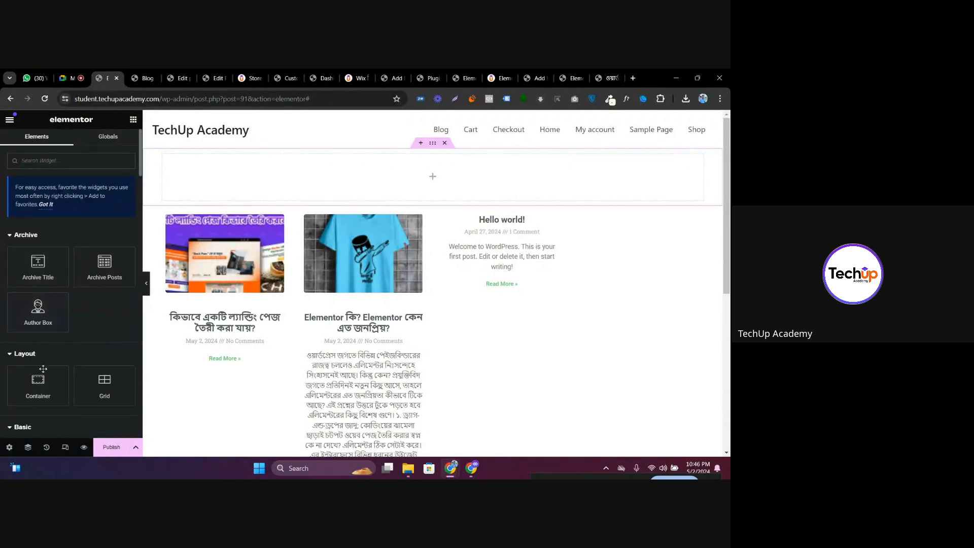
{"action": "scroll", "coordinate": [71, 305], "scroll_direction": "down", "scroll_amount": 3}
{"action": "left_click_drag", "start_coordinate": [38, 316], "coordinate": [413, 180]}
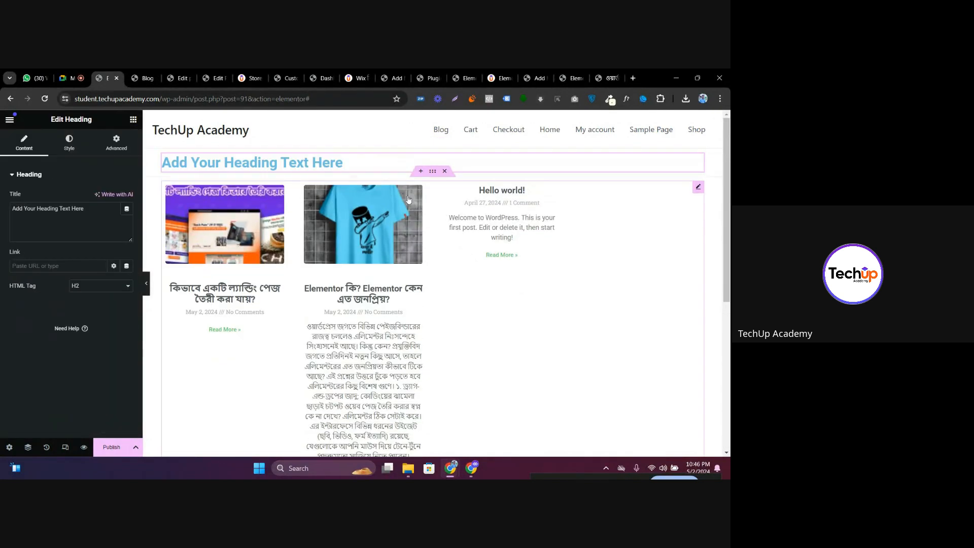
Publish the archive template with the display condition Include All Archives
{"action": "left_click", "coordinate": [111, 448]}
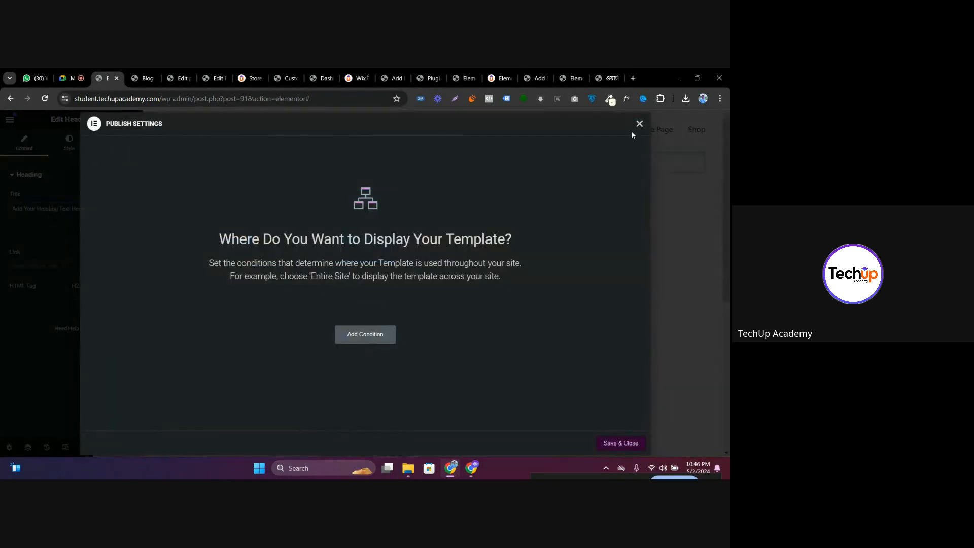
{"action": "left_click", "coordinate": [376, 339]}
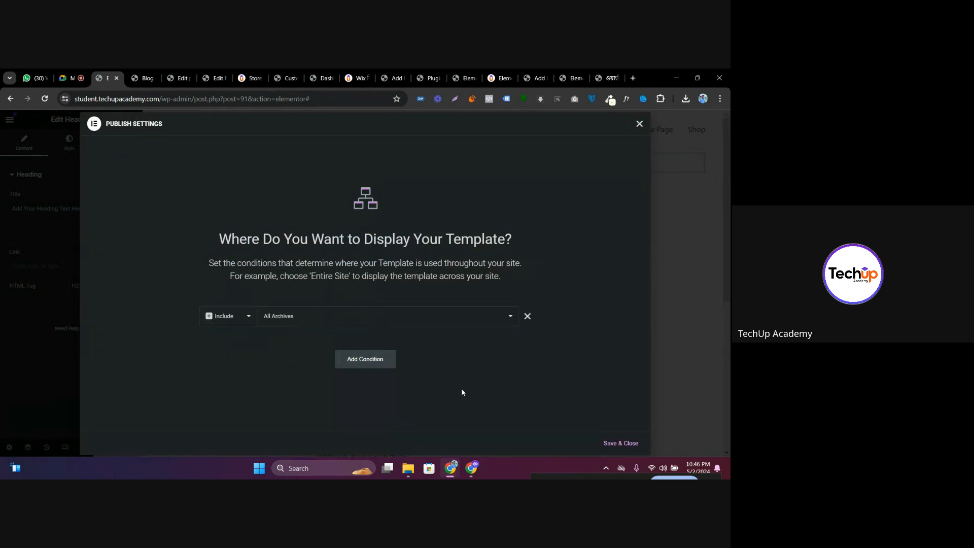
{"action": "left_click", "coordinate": [622, 443]}
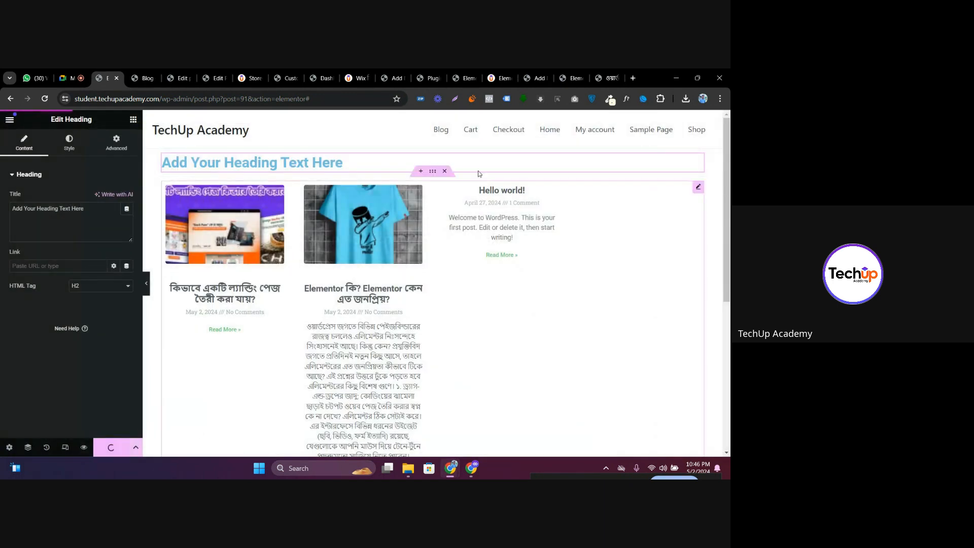
Open the live site in a new browser tab from the WordPress dashboard
{"action": "left_click", "coordinate": [182, 77]}
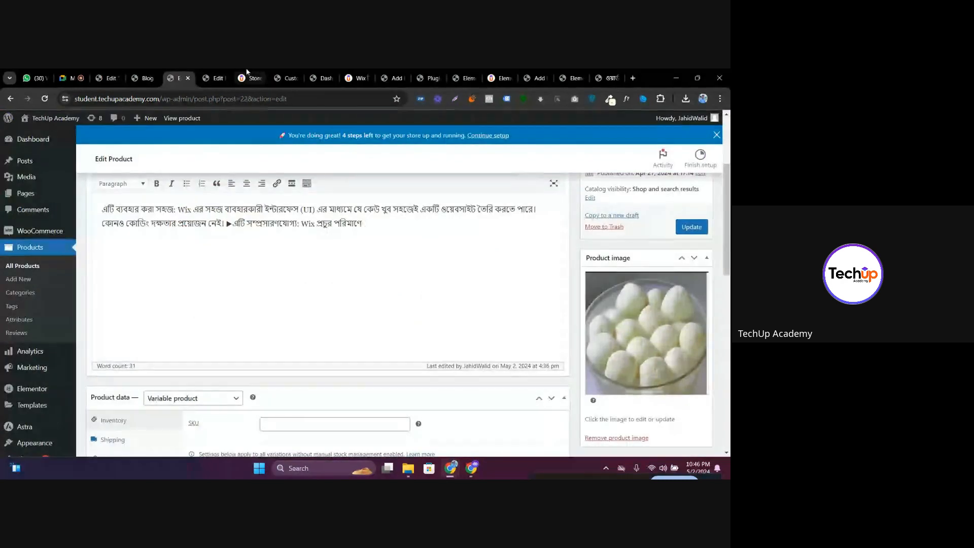
{"action": "left_click", "coordinate": [251, 78]}
{"action": "left_click", "coordinate": [358, 78]}
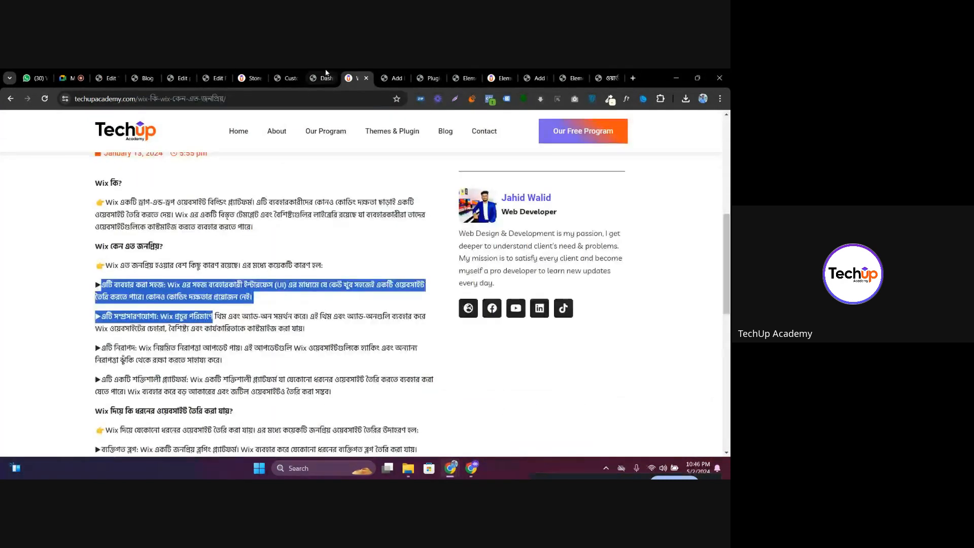
{"action": "left_click", "coordinate": [323, 77]}
{"action": "right_click", "coordinate": [35, 133]}
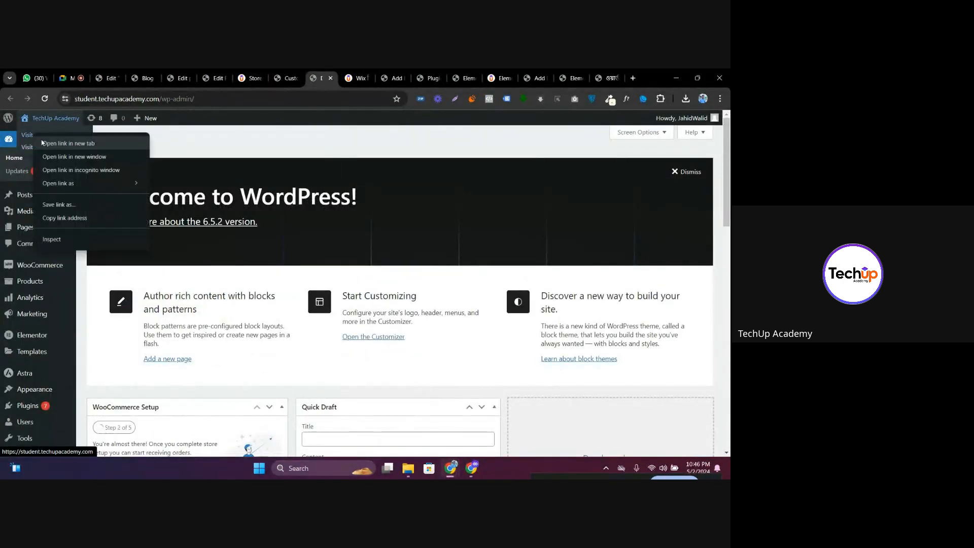
{"action": "left_click", "coordinate": [56, 138]}
{"action": "left_click", "coordinate": [336, 78]}
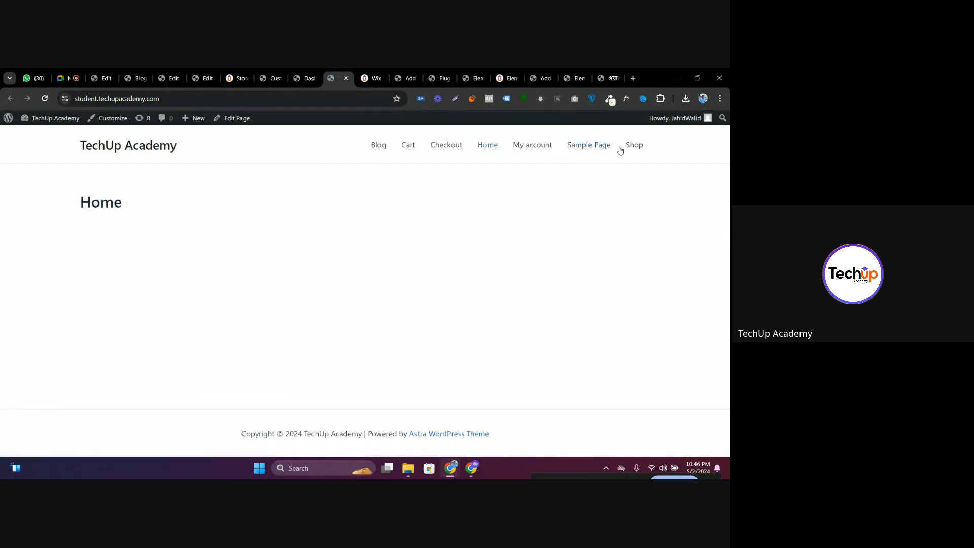
Check the archive template on the live Blog page and open the landing page post from it
{"action": "left_click", "coordinate": [377, 148]}
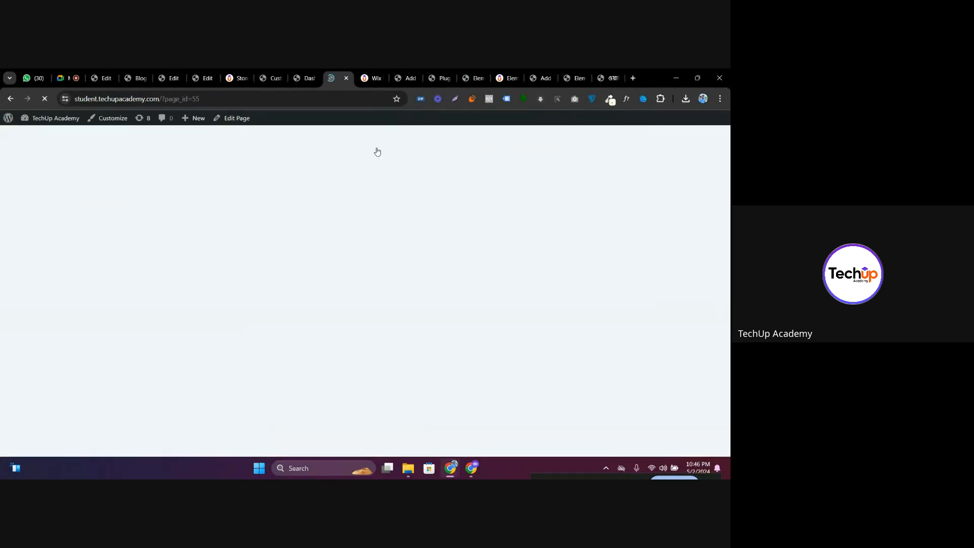
{"action": "scroll", "coordinate": [217, 229], "scroll_direction": "down", "scroll_amount": 1}
{"action": "scroll", "coordinate": [293, 296], "scroll_direction": "up", "scroll_amount": 1}
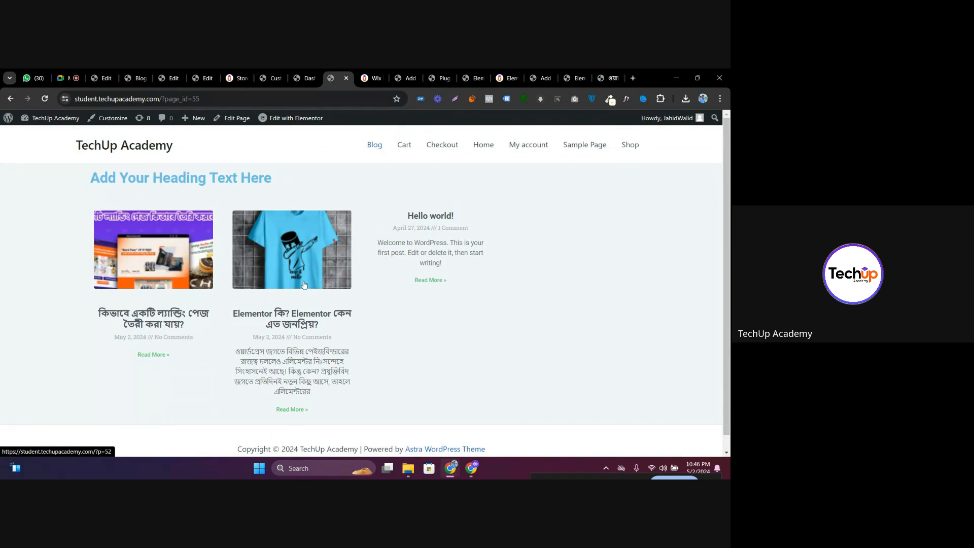
{"action": "scroll", "coordinate": [370, 172], "scroll_direction": "down", "scroll_amount": 1}
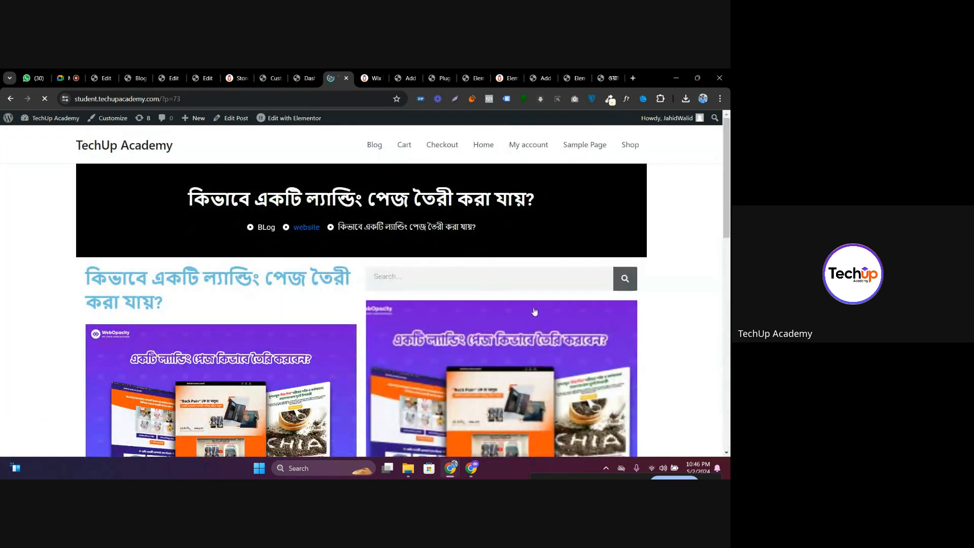
Check the live Shop page and the long sleeve shirt's product page, and return to the home page
{"action": "left_click", "coordinate": [629, 146]}
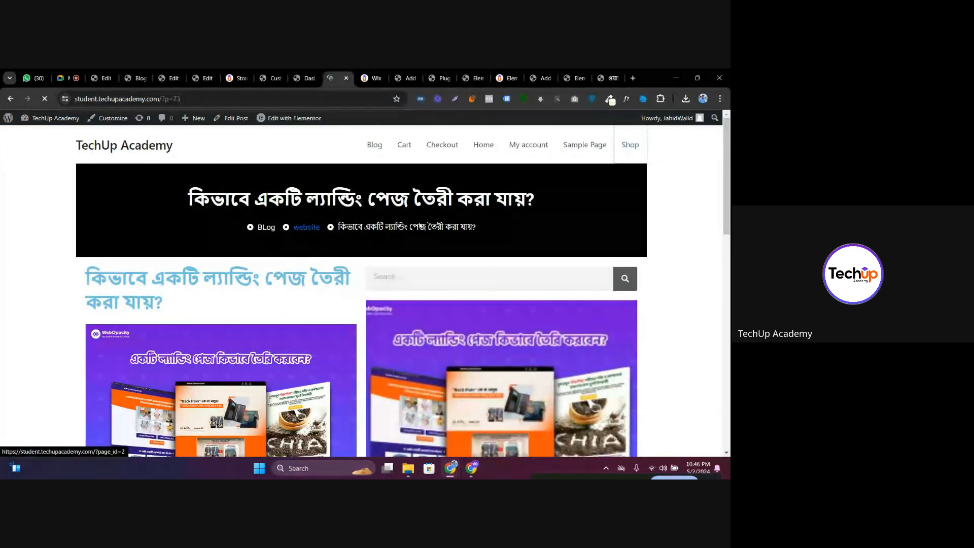
{"action": "scroll", "coordinate": [233, 317], "scroll_direction": "down", "scroll_amount": 4}
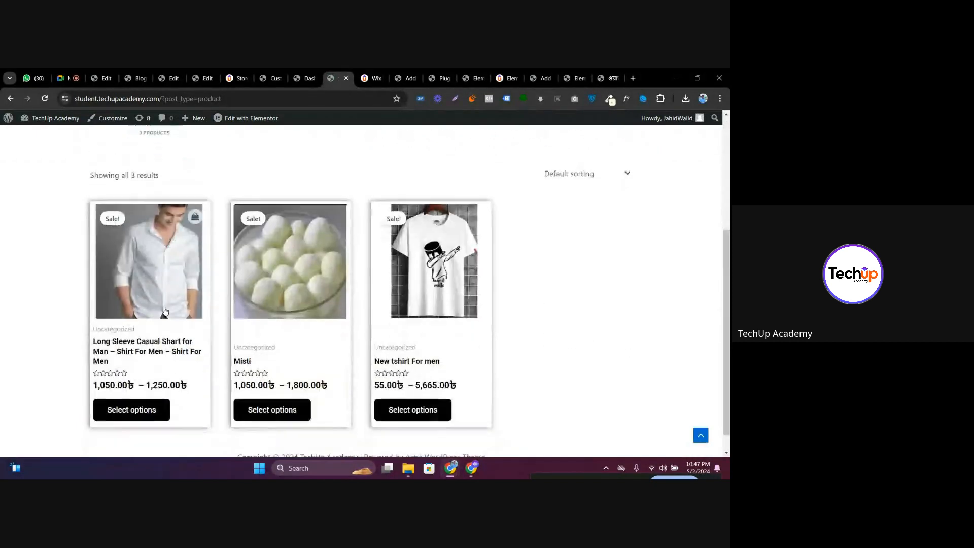
{"action": "left_click", "coordinate": [163, 299]}
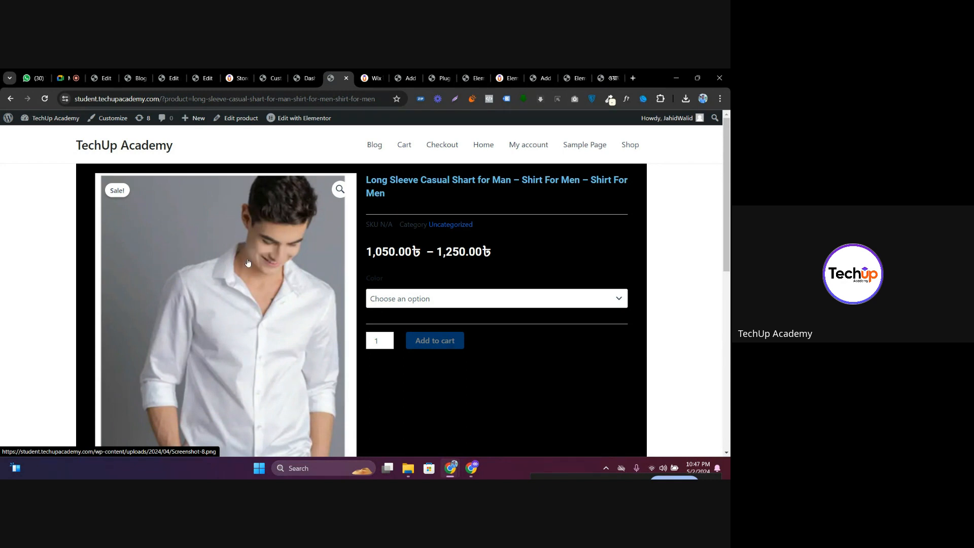
{"action": "left_click", "coordinate": [158, 148]}
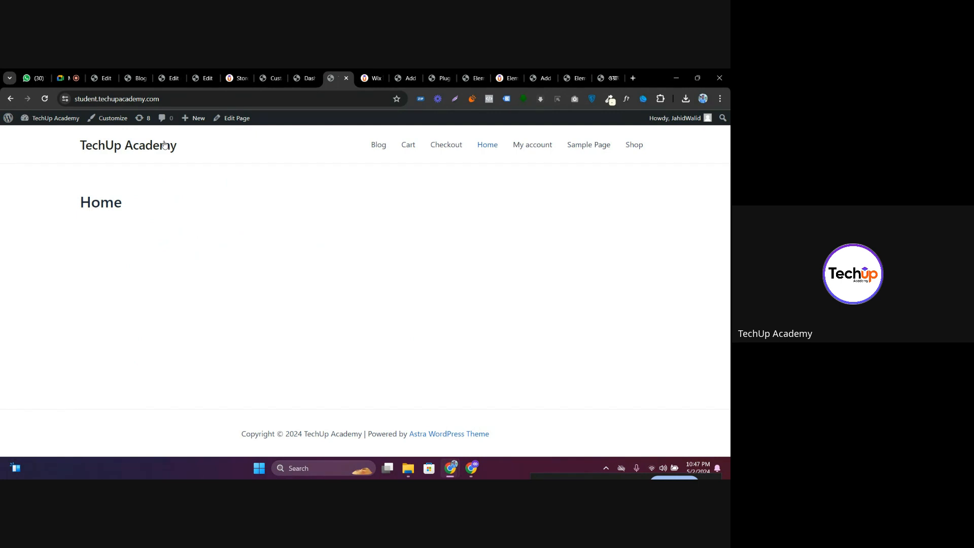
Go back from the archive template editor to the Theme Builder's overview of site part types and examine it
{"action": "left_click", "coordinate": [147, 78]}
{"action": "left_click", "coordinate": [173, 76]}
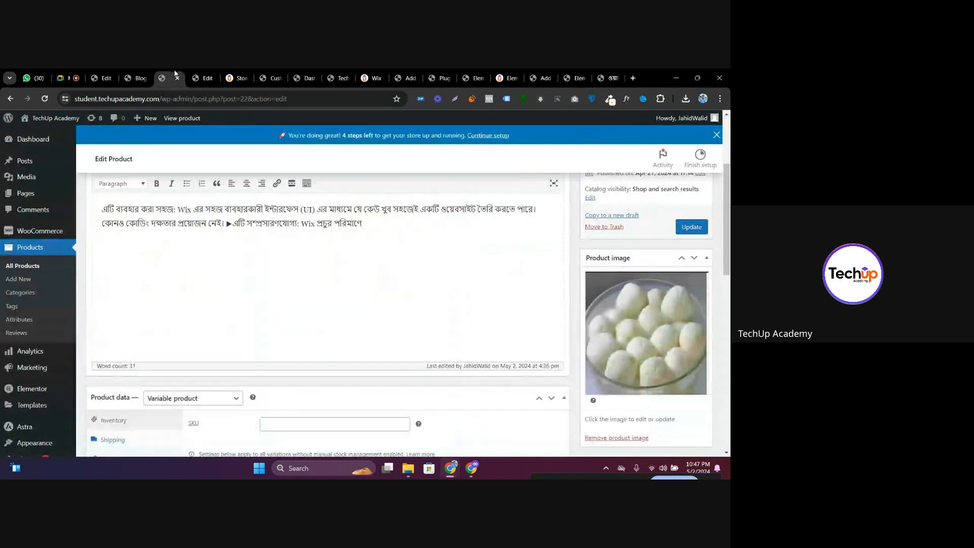
{"action": "left_click", "coordinate": [112, 76]}
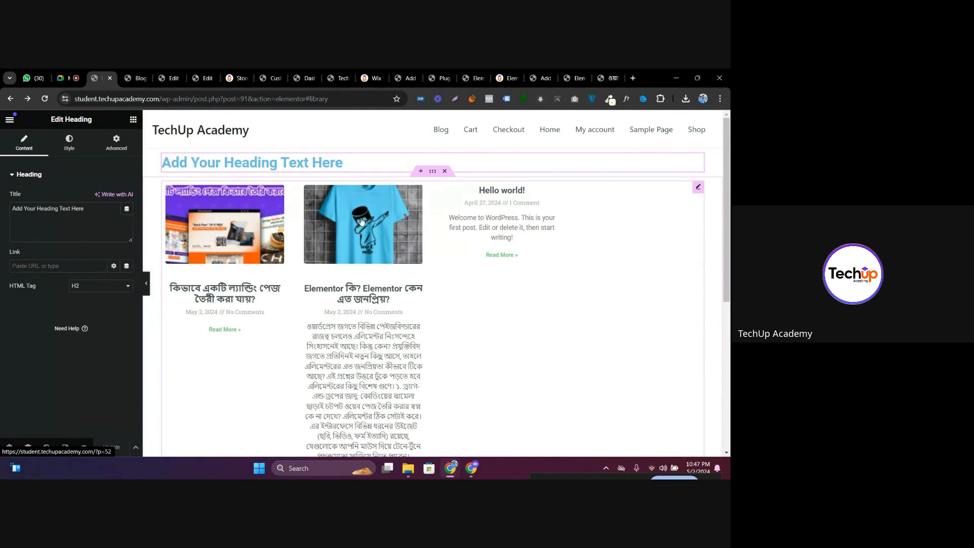
{"action": "left_click", "coordinate": [10, 98]}
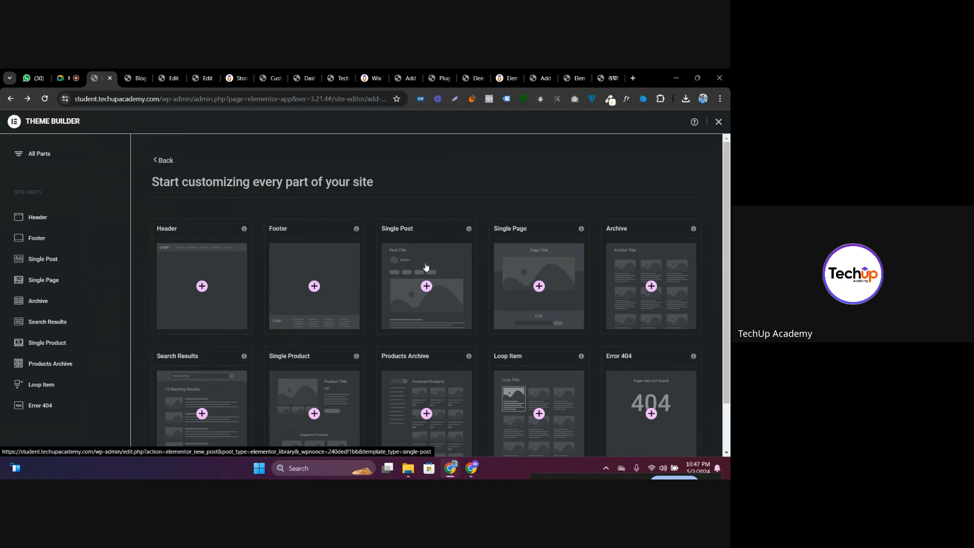
{"action": "scroll", "coordinate": [572, 157], "scroll_direction": "down", "scroll_amount": 1}
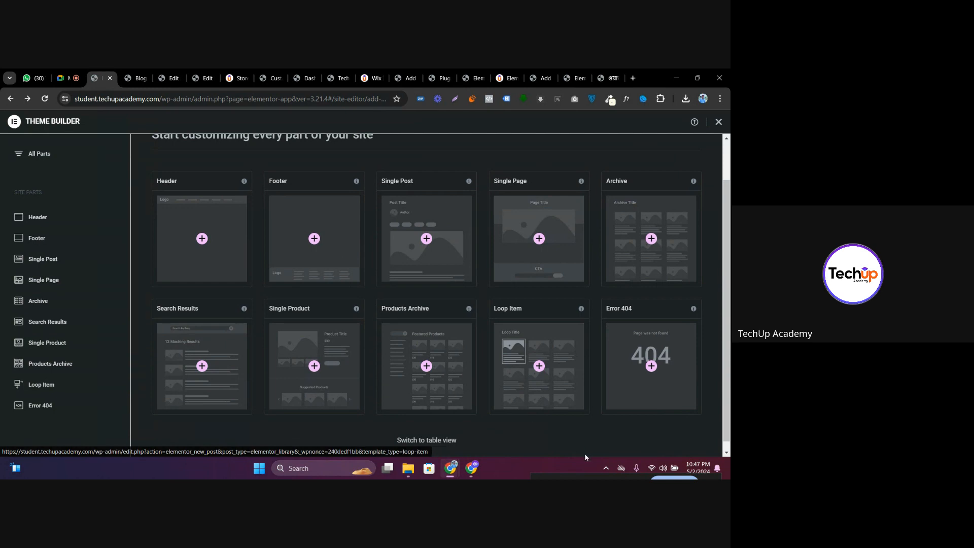
Outline Single Post, Archive, Single Product, Products Archive, Header and Footer with red rectangles on a screen capture, and discard the capture
{"action": "left_click", "coordinate": [605, 468]}
{"action": "left_click", "coordinate": [577, 439]}
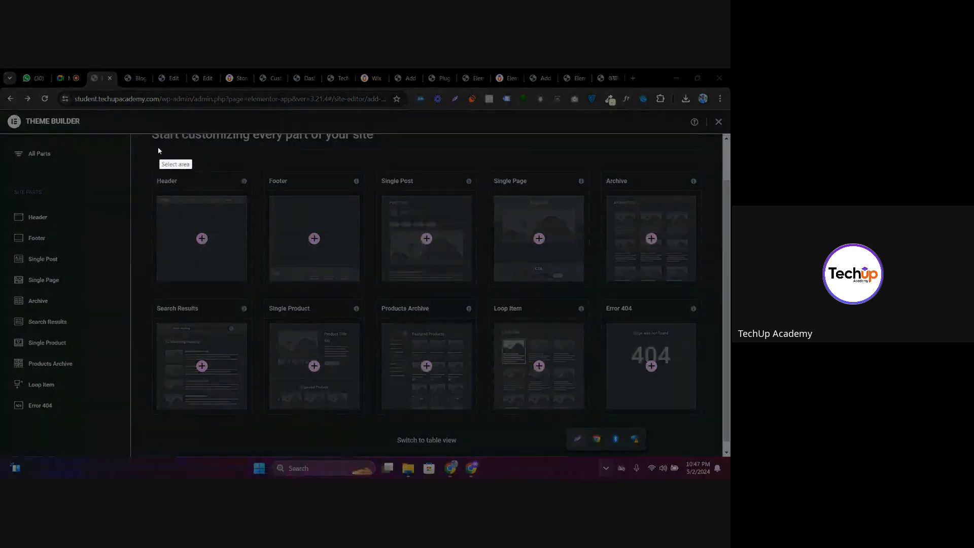
{"action": "left_click_drag", "start_coordinate": [140, 145], "coordinate": [709, 447]}
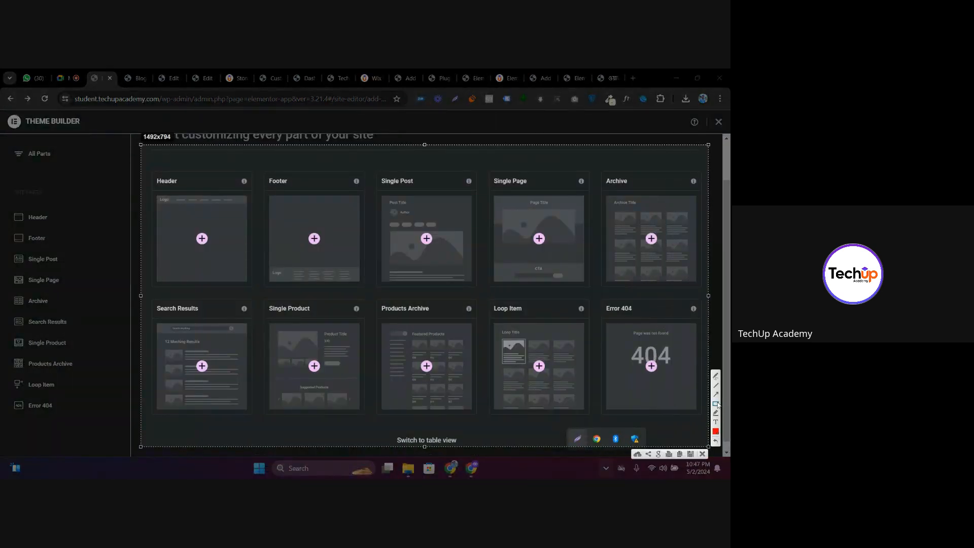
{"action": "left_click_drag", "start_coordinate": [376, 165], "coordinate": [443, 285]}
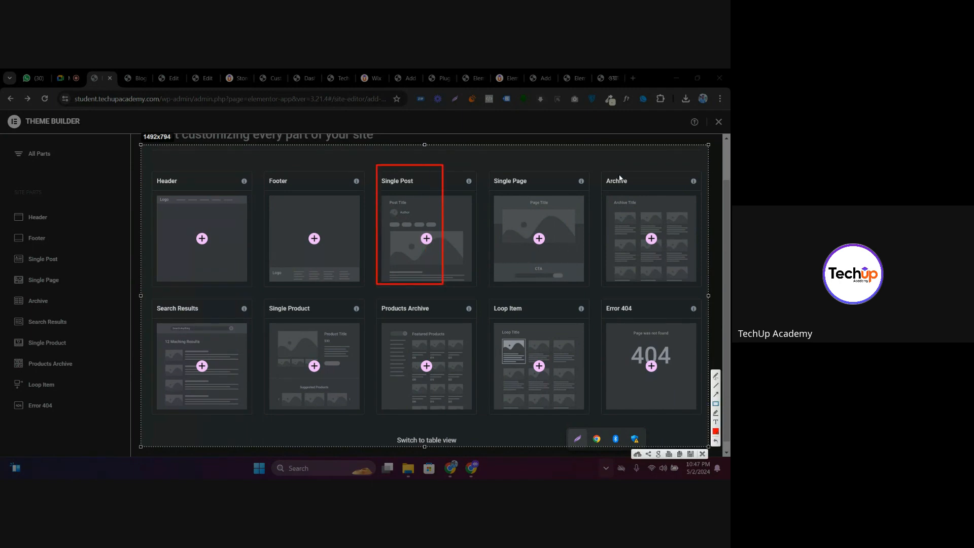
{"action": "mouse_move", "coordinate": [601, 156]}
{"action": "left_mouse_down"}
{"action": "mouse_move", "coordinate": [710, 305]}
{"action": "mouse_move", "coordinate": [701, 290]}
{"action": "left_mouse_up"}
{"action": "mouse_move", "coordinate": [267, 285]}
{"action": "left_mouse_down"}
{"action": "mouse_move", "coordinate": [294, 351]}
{"action": "mouse_move", "coordinate": [355, 412]}
{"action": "left_mouse_up"}
{"action": "left_click_drag", "start_coordinate": [373, 295], "coordinate": [479, 421]}
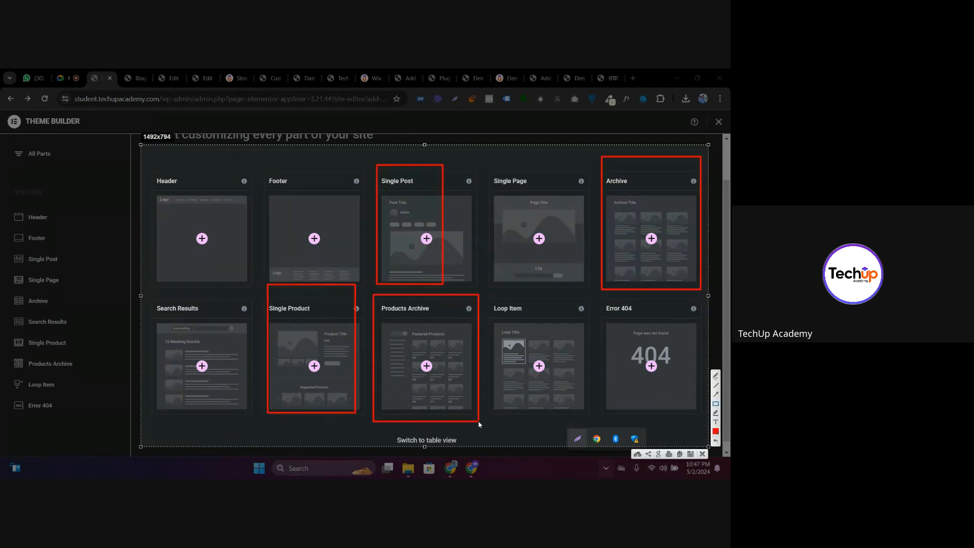
{"action": "left_click_drag", "start_coordinate": [153, 161], "coordinate": [223, 279]}
{"action": "left_click_drag", "start_coordinate": [263, 162], "coordinate": [352, 296]}
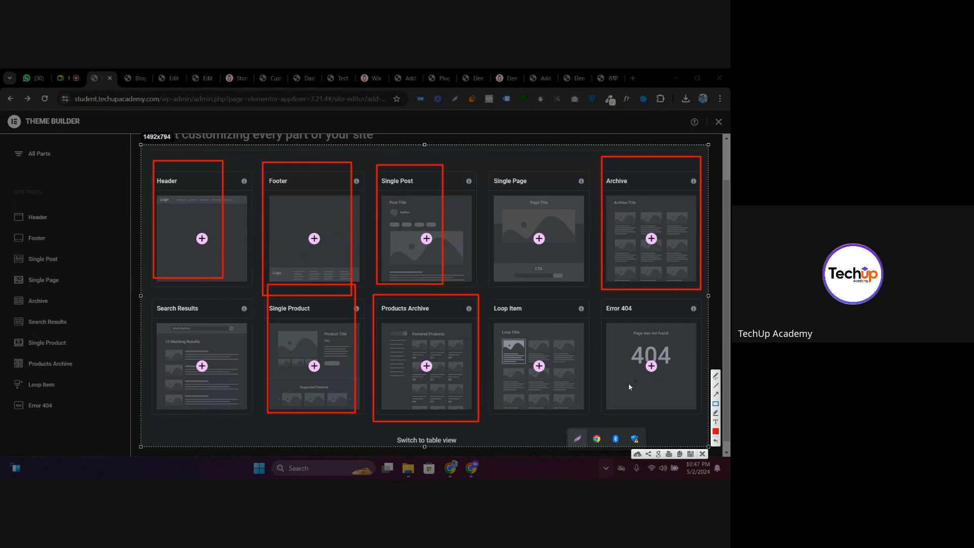
{"action": "left_click", "coordinate": [703, 455]}
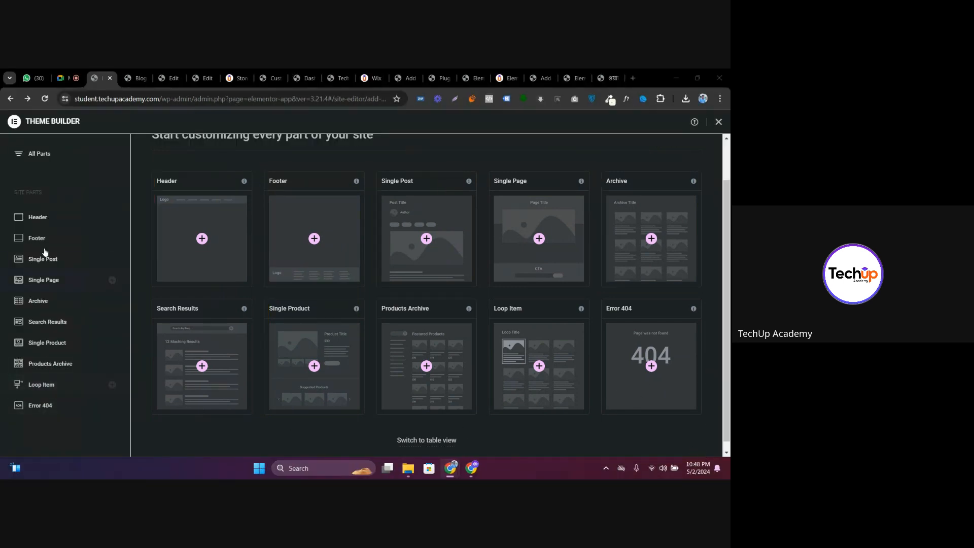
Review the templates stored under Footer, Single Post, Single Page, Archive and Search Results in the Theme Builder
{"action": "left_click", "coordinate": [43, 239]}
{"action": "left_click", "coordinate": [44, 258]}
{"action": "left_click", "coordinate": [43, 279]}
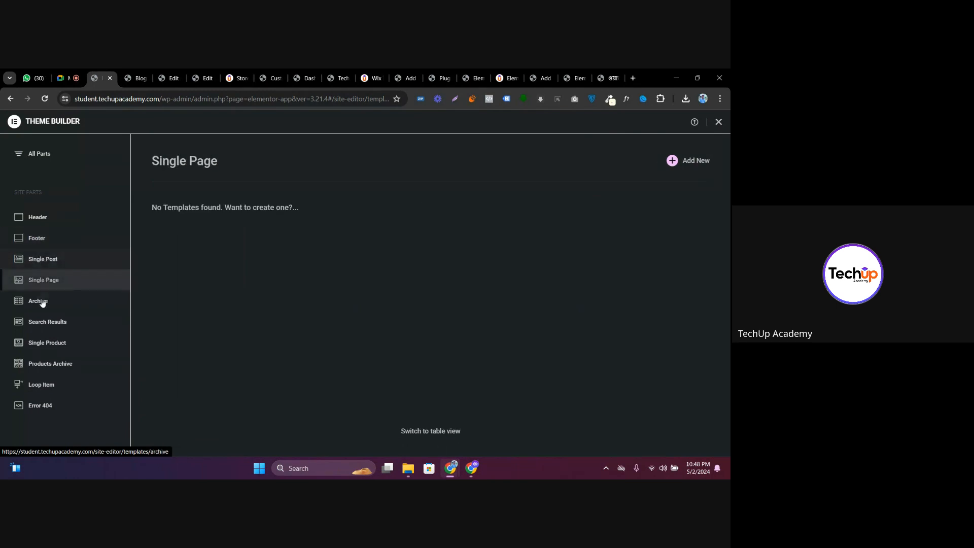
{"action": "left_click", "coordinate": [41, 307]}
{"action": "left_click", "coordinate": [45, 323]}
{"action": "left_click", "coordinate": [41, 301]}
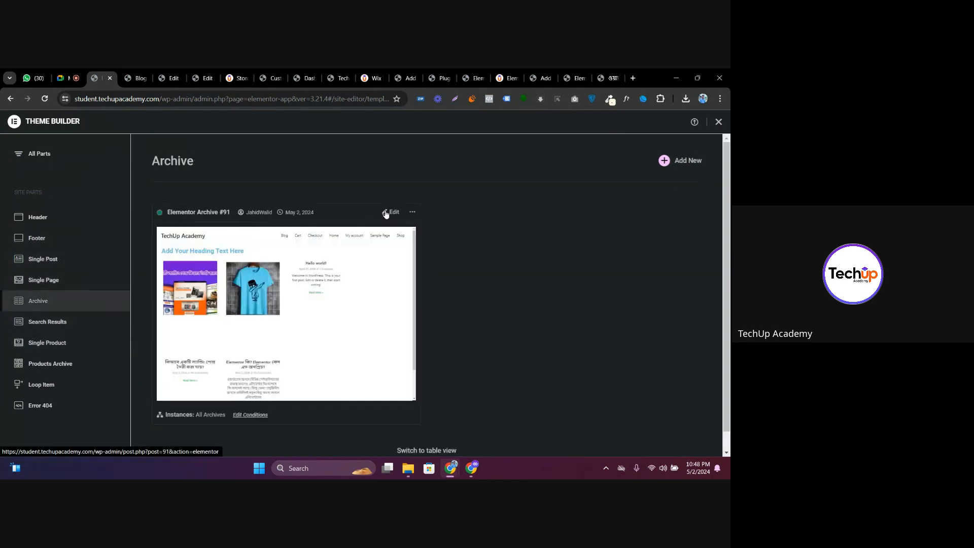
Compare the Header, Single Page, Archive and Search Results site parts and show the Single Post template
{"action": "left_click", "coordinate": [60, 218]}
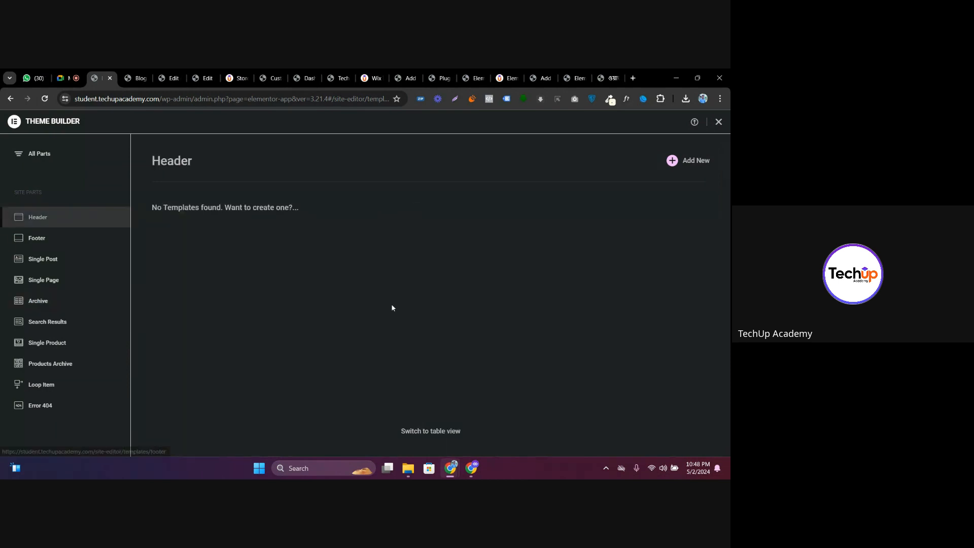
{"action": "left_click", "coordinate": [32, 282]}
{"action": "left_click", "coordinate": [34, 304]}
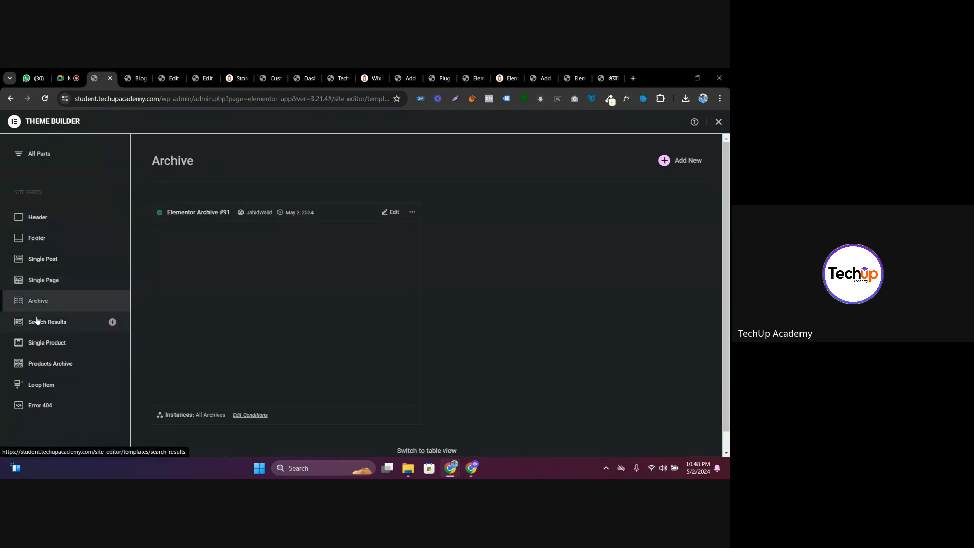
{"action": "left_click", "coordinate": [37, 322]}
{"action": "left_click", "coordinate": [42, 257]}
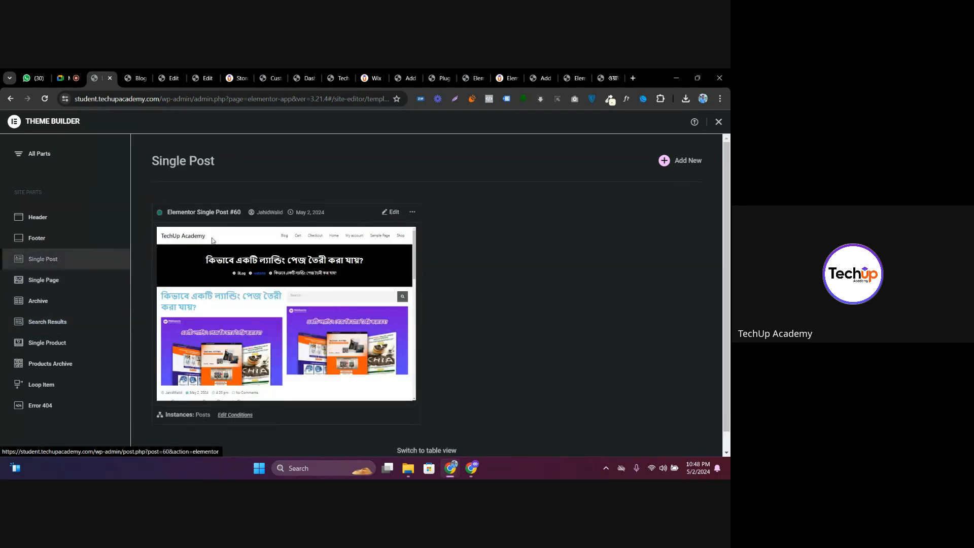
Look through the site parts again from Footer and Header to Single Post, Single Page and Archive
{"action": "left_click", "coordinate": [61, 237]}
{"action": "left_click", "coordinate": [49, 226]}
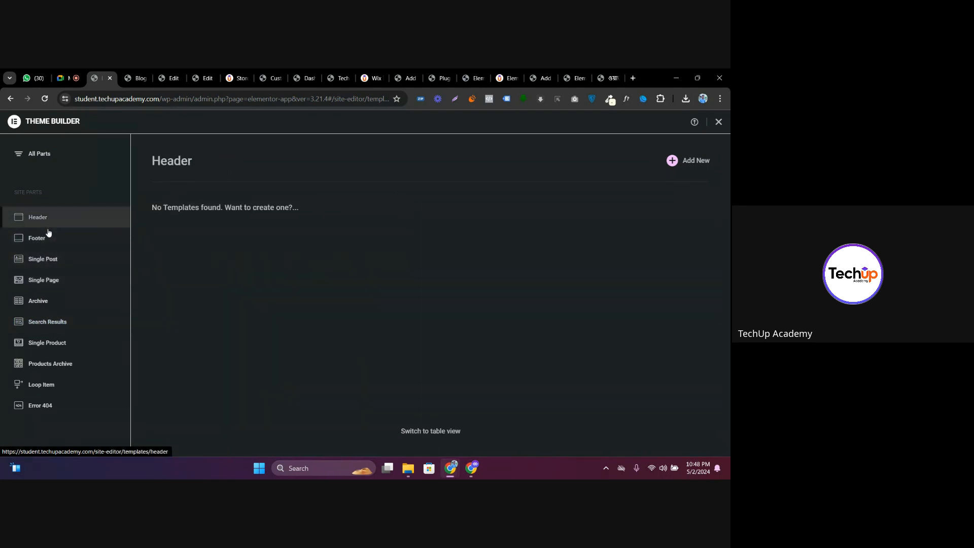
{"action": "left_click", "coordinate": [48, 260]}
{"action": "left_click", "coordinate": [48, 280]}
{"action": "left_click", "coordinate": [48, 301]}
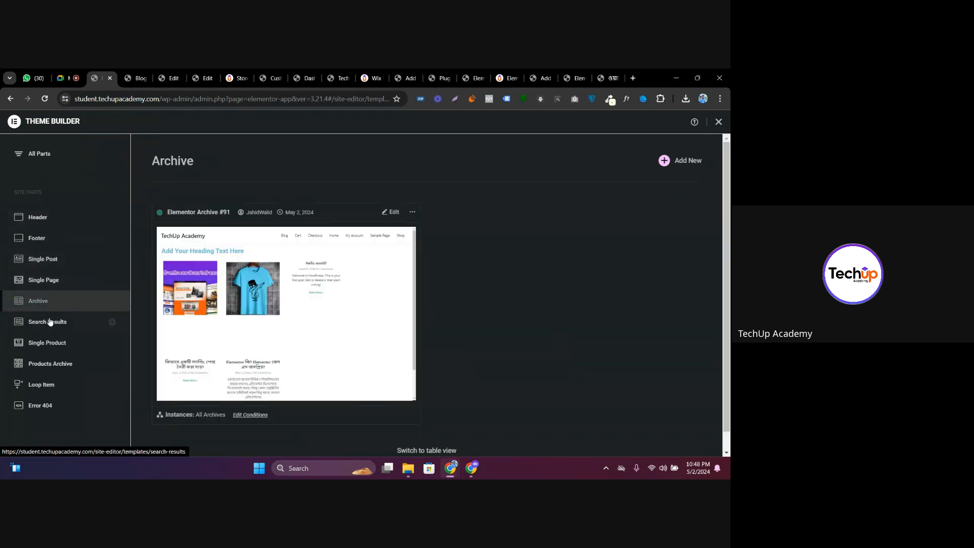
Close the Theme Builder and look over the WordPress dashboard's admin menu, including the Posts options
{"action": "left_click", "coordinate": [719, 123]}
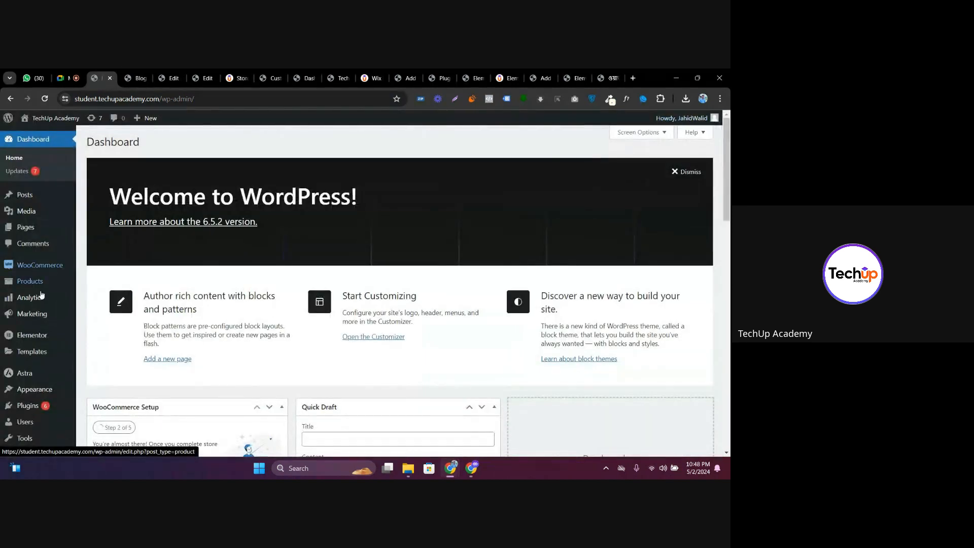
{"action": "scroll", "coordinate": [39, 312], "scroll_direction": "down", "scroll_amount": 4}
{"action": "scroll", "coordinate": [71, 368], "scroll_direction": "up", "scroll_amount": 4}
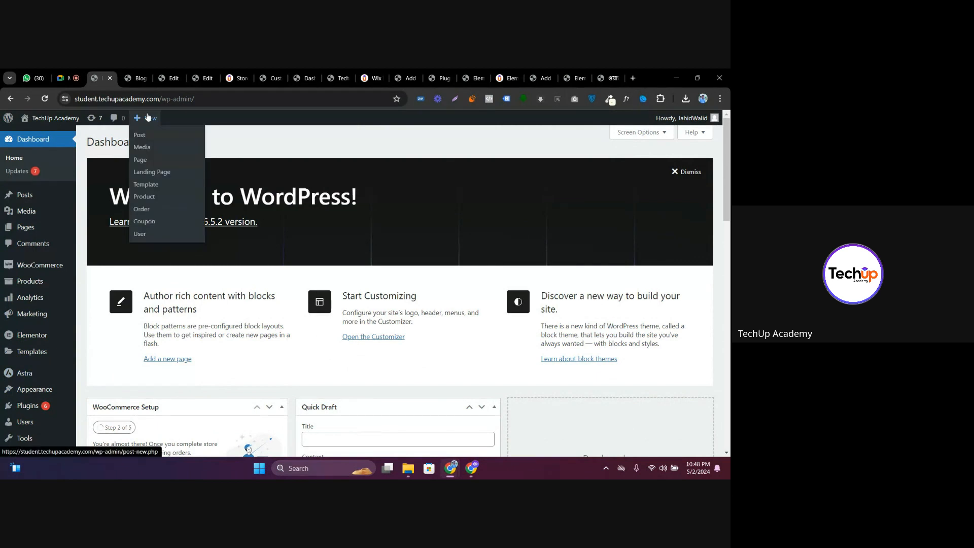
{"action": "left_click", "coordinate": [136, 77]}
{"action": "left_click", "coordinate": [103, 75]}
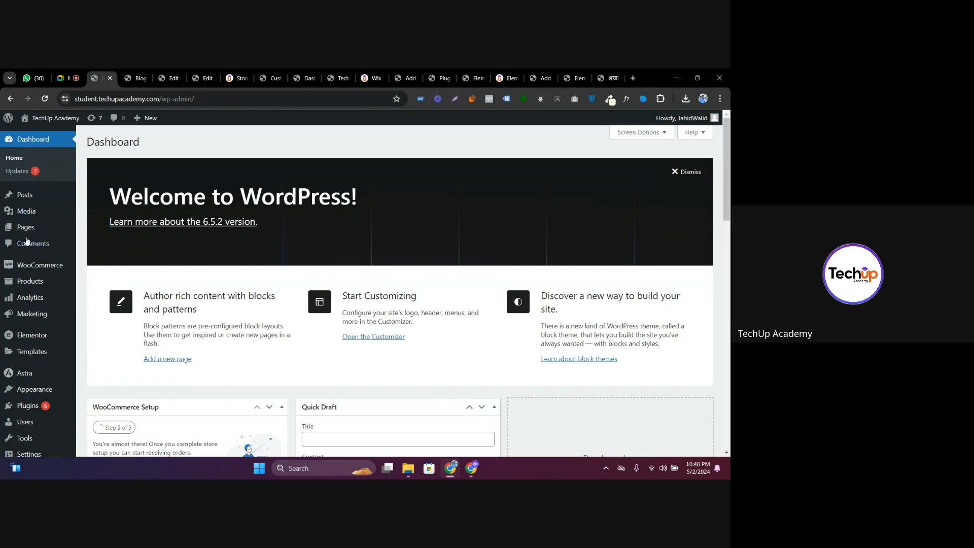
{"action": "mouse_move", "coordinate": [30, 195]}
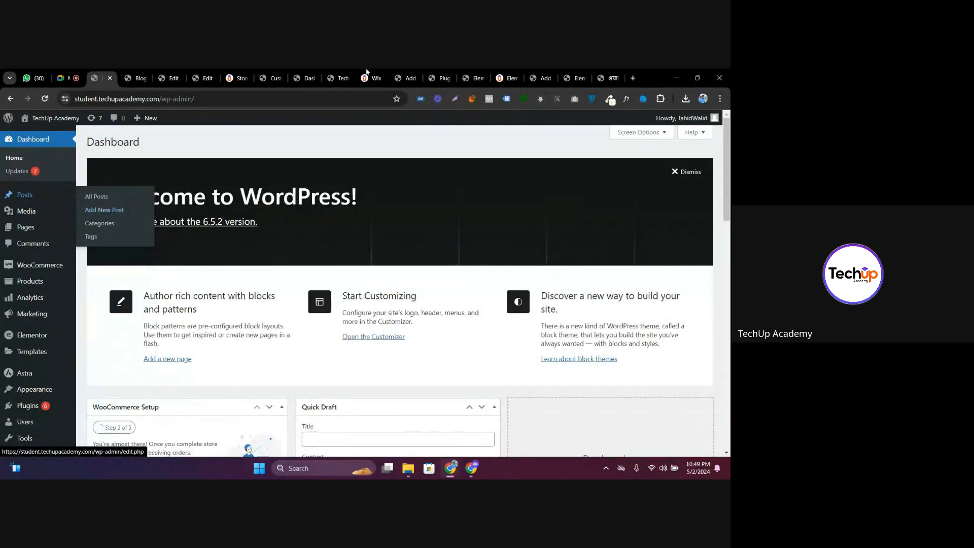
Open a new incognito browser window and load youtube.com in it
{"action": "left_click", "coordinate": [720, 99]}
{"action": "left_click", "coordinate": [671, 148]}
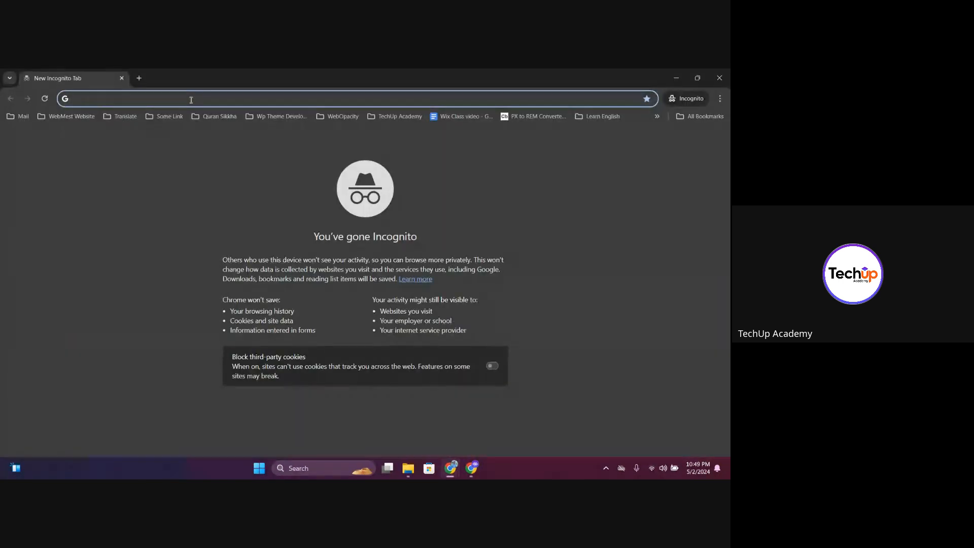
{"action": "type", "text": "youtube.com"}
{"action": "key", "text": "Return"}
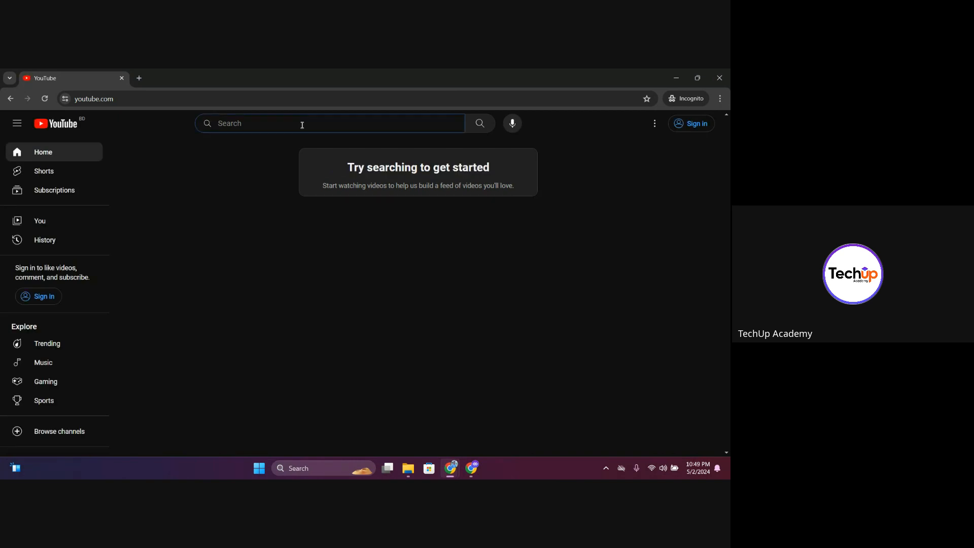
Search YouTube for "elementor page design"
{"action": "type", "text": "elemen"}
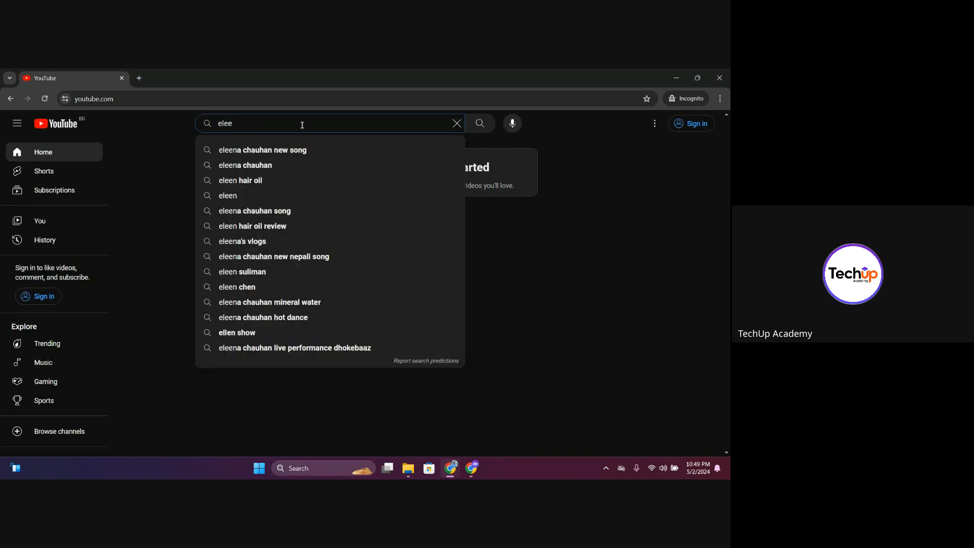
{"action": "key", "text": "BackSpace"}
{"action": "key", "text": "BackSpace"}
{"action": "key", "text": "BackSpace"}
{"action": "key", "text": "BackSpace"}
{"action": "key", "text": "BackSpace"}
{"action": "type", "text": "elementor "}
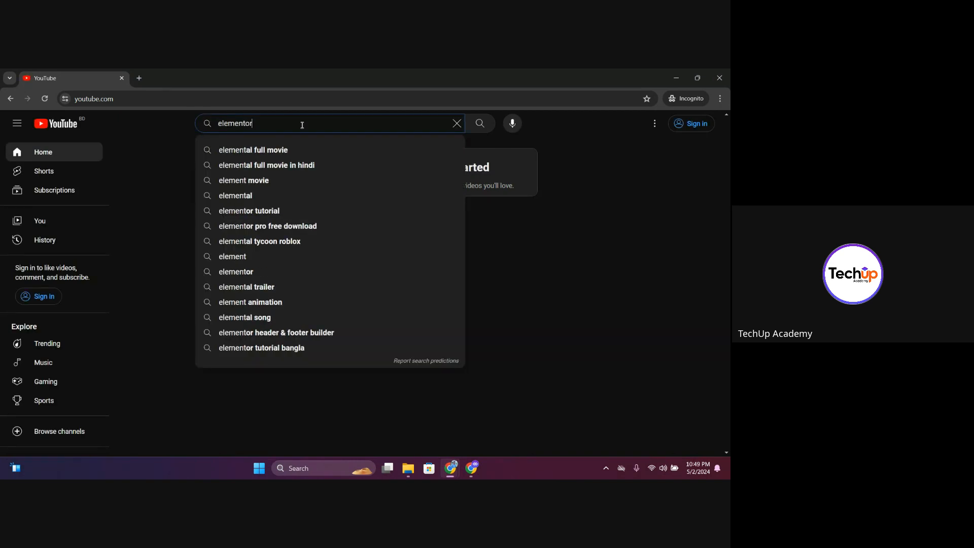
{"action": "type", "text": "page d"}
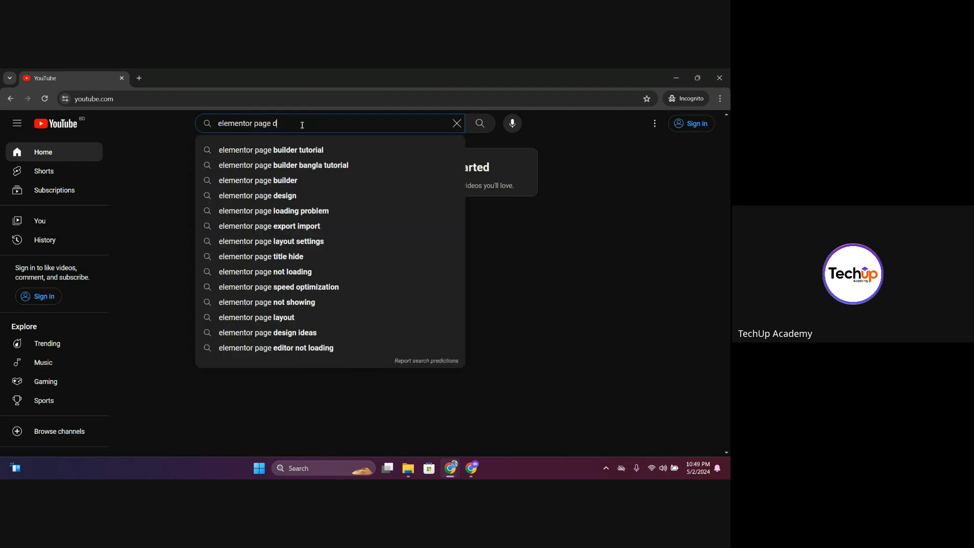
{"action": "type", "text": "esign"}
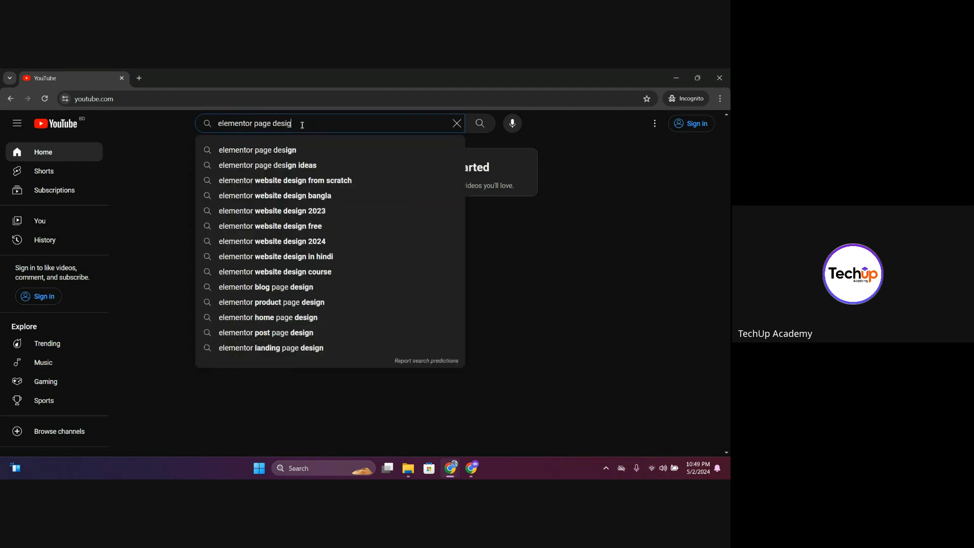
{"action": "key", "text": "Return"}
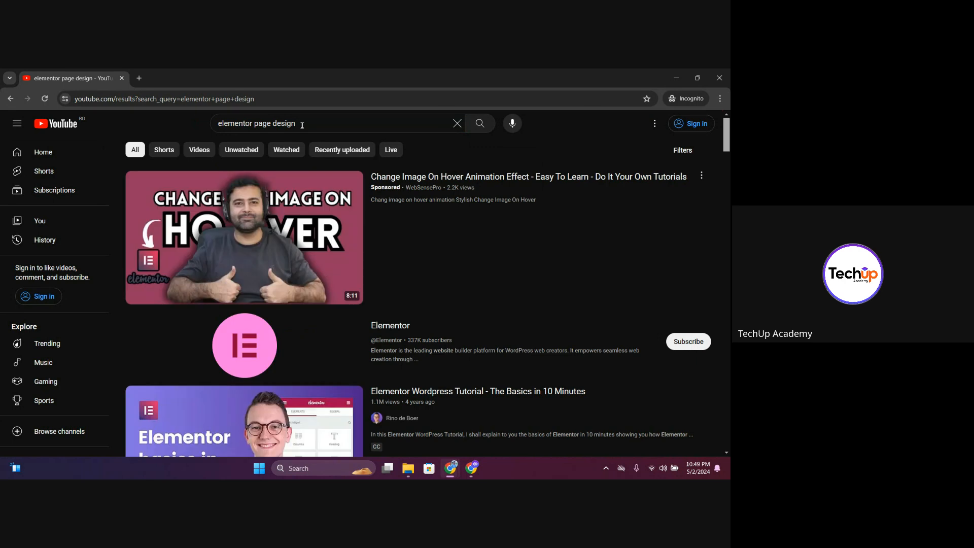
Browse the video and Shorts results for Elementor page design tutorials
{"action": "scroll", "coordinate": [388, 223], "scroll_direction": "down", "scroll_amount": 8}
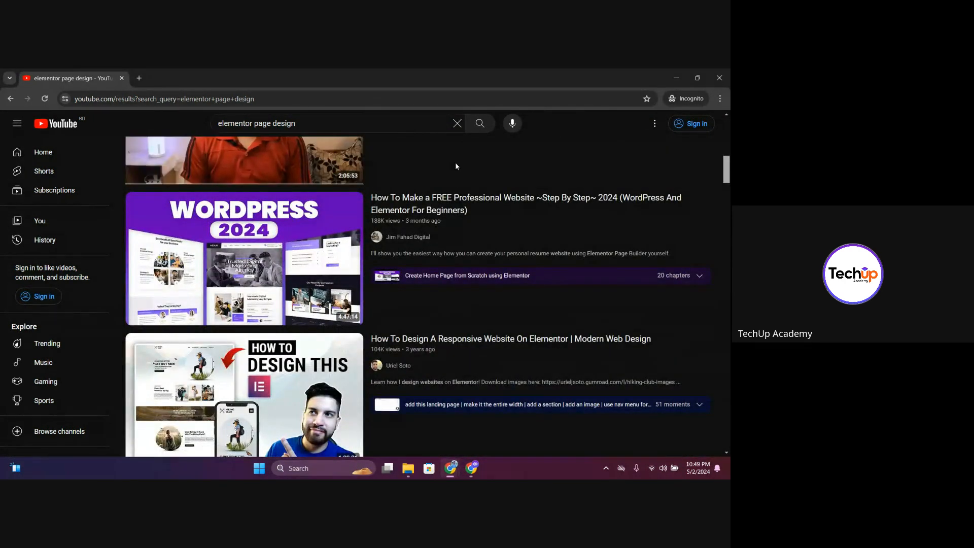
{"action": "mouse_move", "coordinate": [700, 202]}
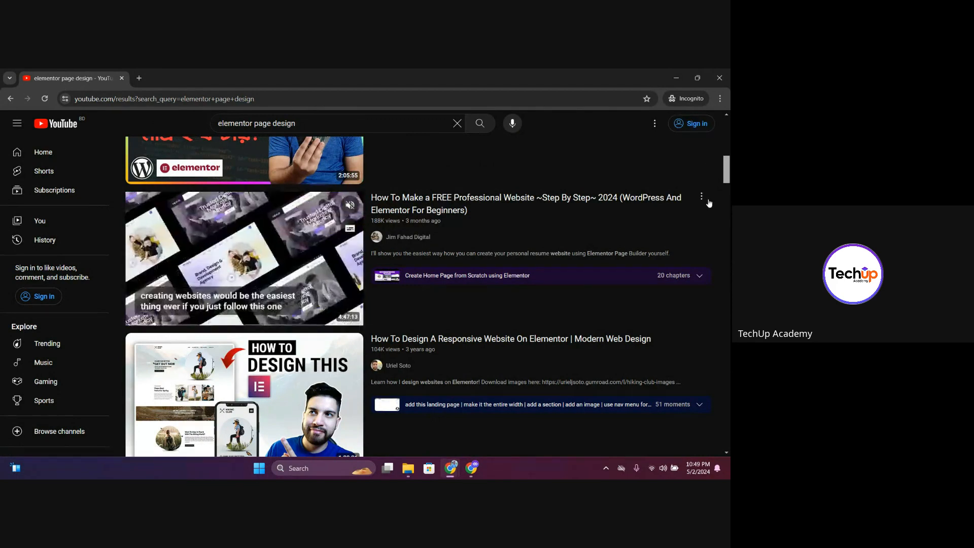
{"action": "scroll", "coordinate": [674, 202], "scroll_direction": "down", "scroll_amount": 3}
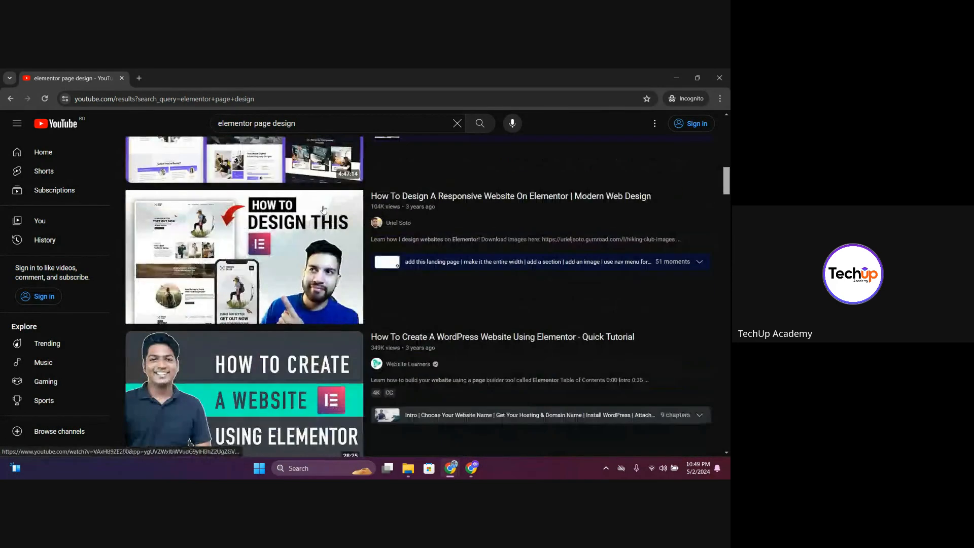
{"action": "scroll", "coordinate": [222, 234], "scroll_direction": "down", "scroll_amount": 9}
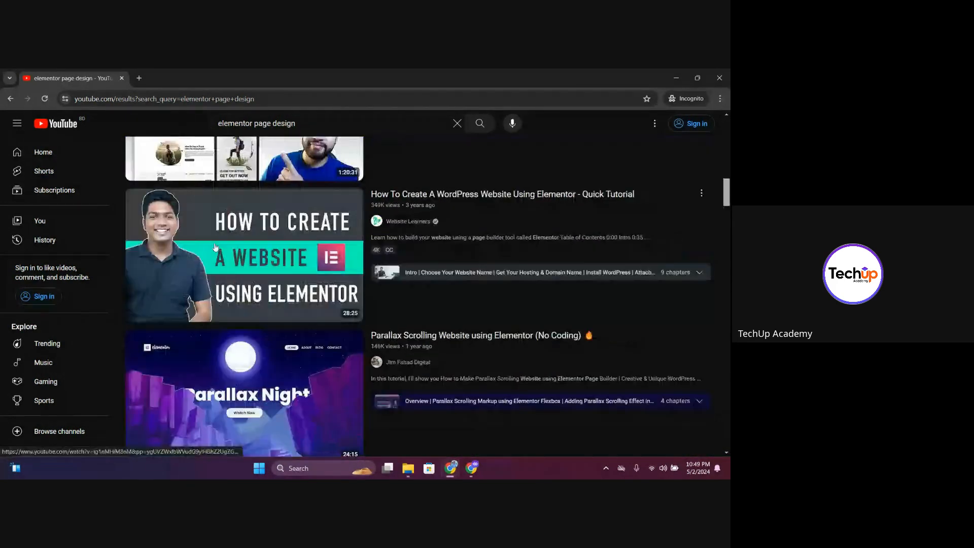
{"action": "scroll", "coordinate": [222, 234], "scroll_direction": "down", "scroll_amount": 10}
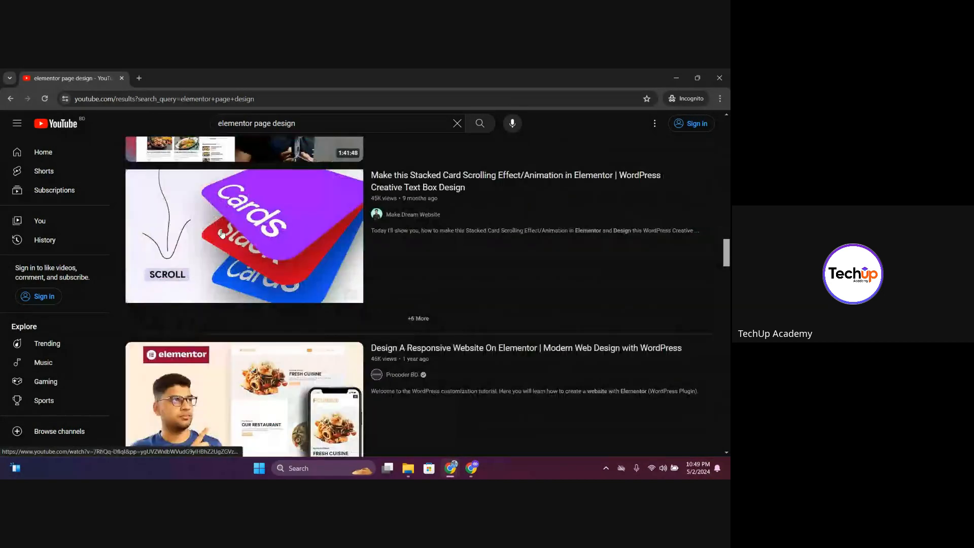
{"action": "scroll", "coordinate": [222, 234], "scroll_direction": "down", "scroll_amount": 10}
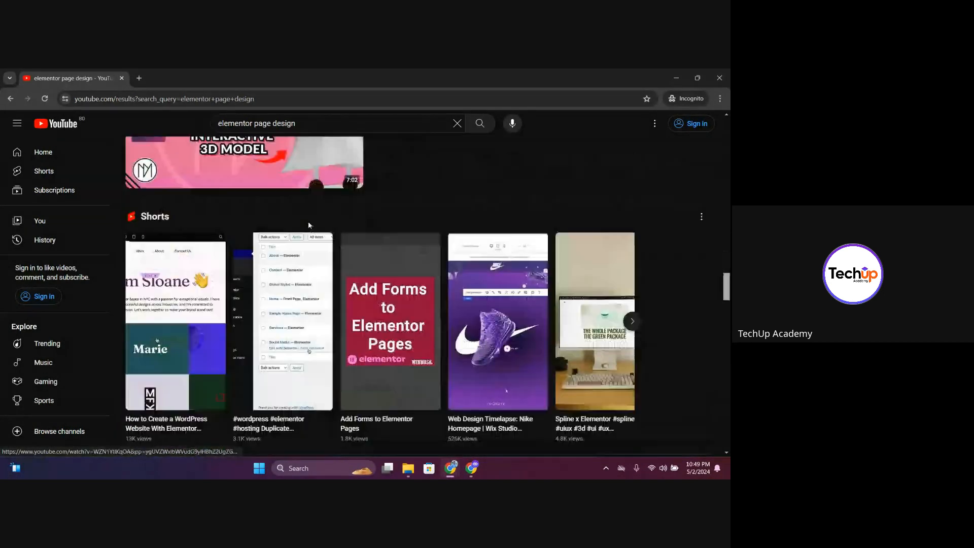
{"action": "scroll", "coordinate": [309, 226], "scroll_direction": "down", "scroll_amount": 4}
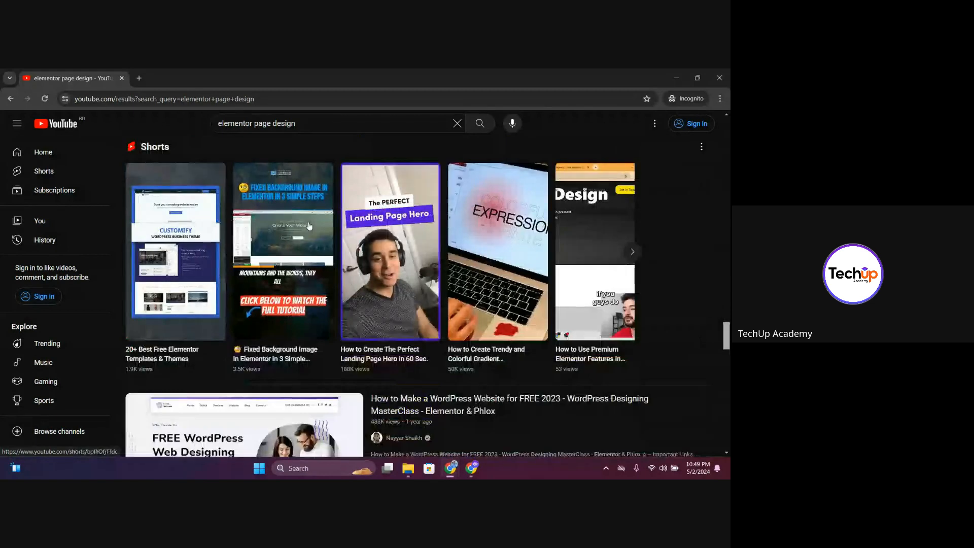
Refine the search to "elementor about page design" and browse the resulting videos
{"action": "left_click", "coordinate": [292, 121]}
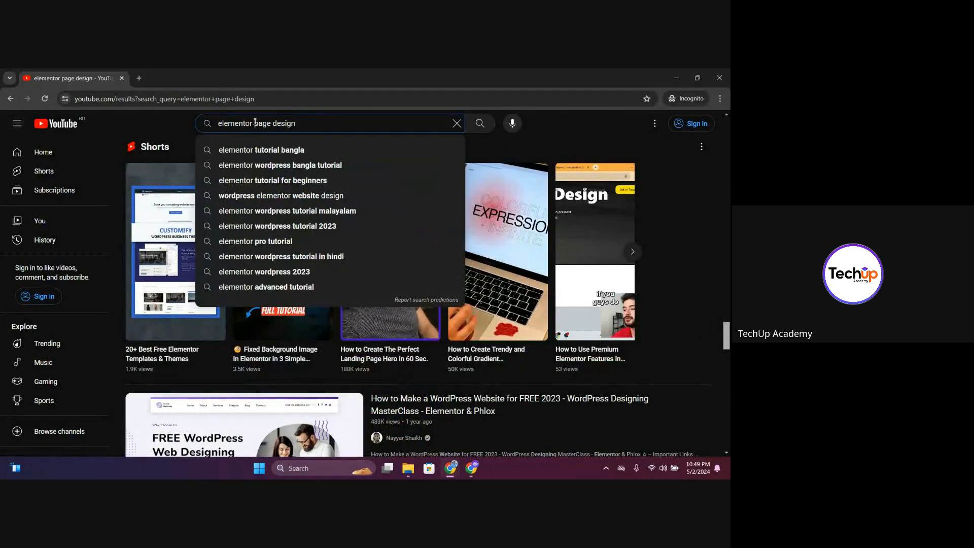
{"action": "type", "text": "about"}
{"action": "key", "text": "Return"}
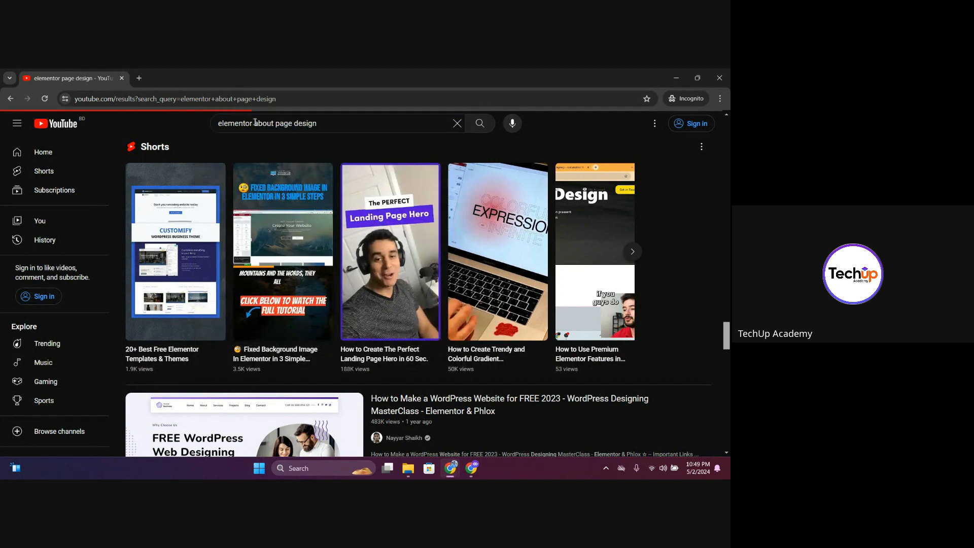
{"action": "scroll", "coordinate": [430, 176], "scroll_direction": "down", "scroll_amount": 5}
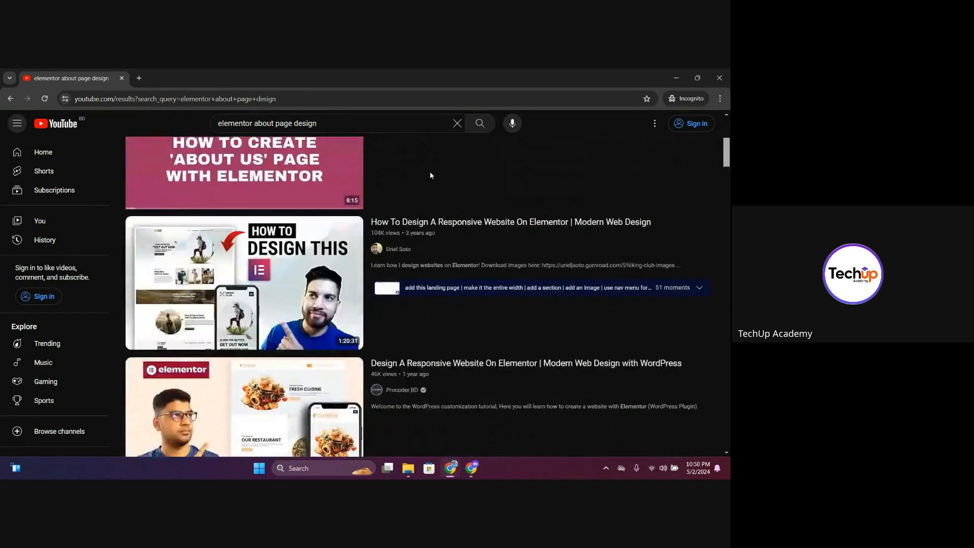
{"action": "scroll", "coordinate": [430, 176], "scroll_direction": "down", "scroll_amount": 10}
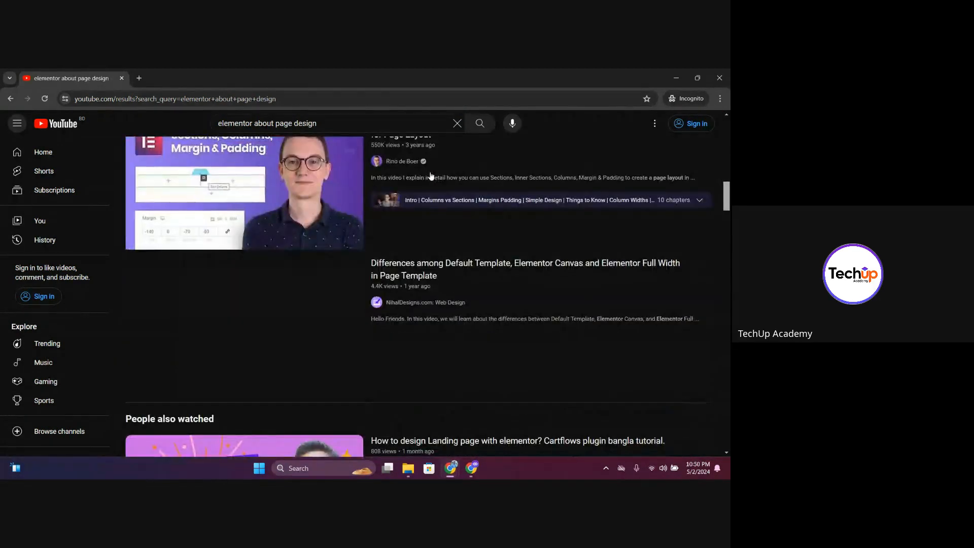
{"action": "scroll", "coordinate": [431, 175], "scroll_direction": "down", "scroll_amount": 10}
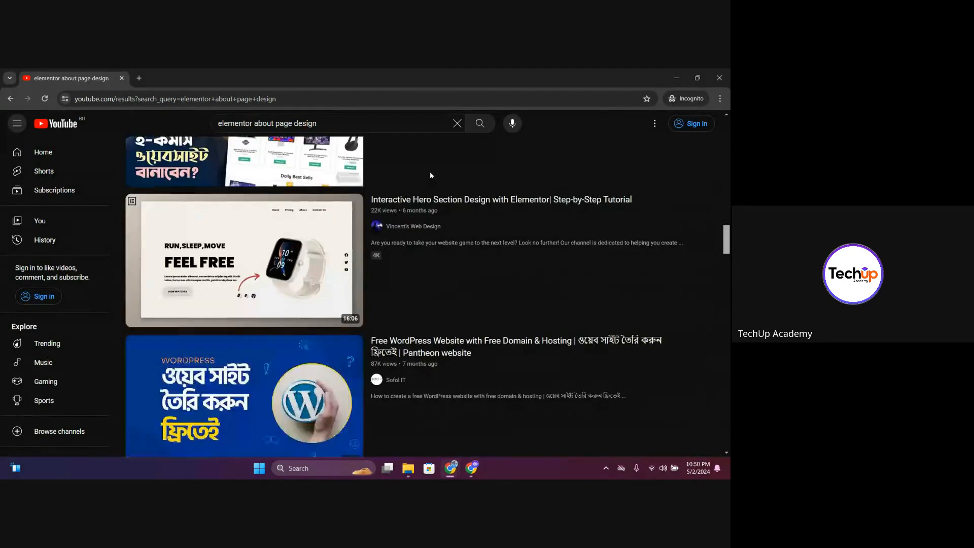
{"action": "scroll", "coordinate": [430, 176], "scroll_direction": "down", "scroll_amount": 5}
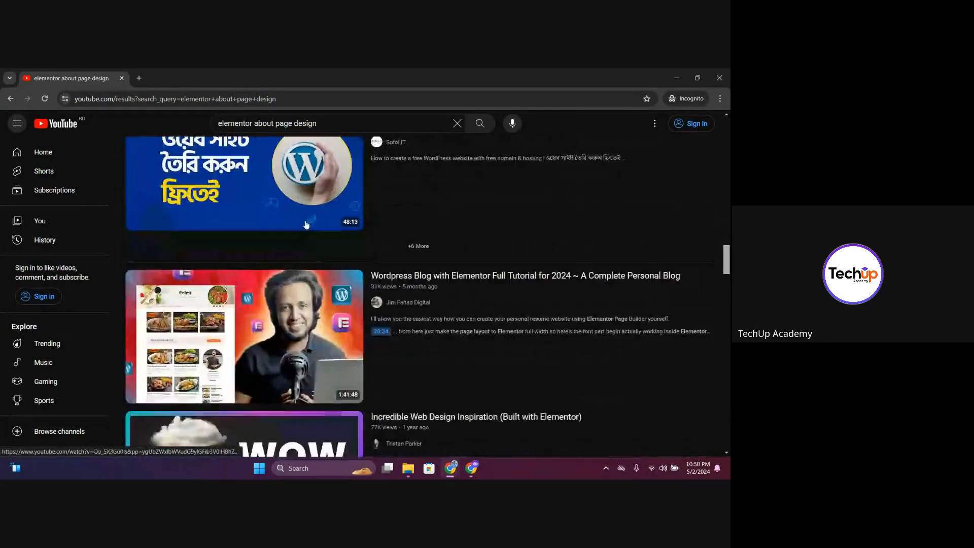
{"action": "scroll", "coordinate": [306, 225], "scroll_direction": "down", "scroll_amount": 10}
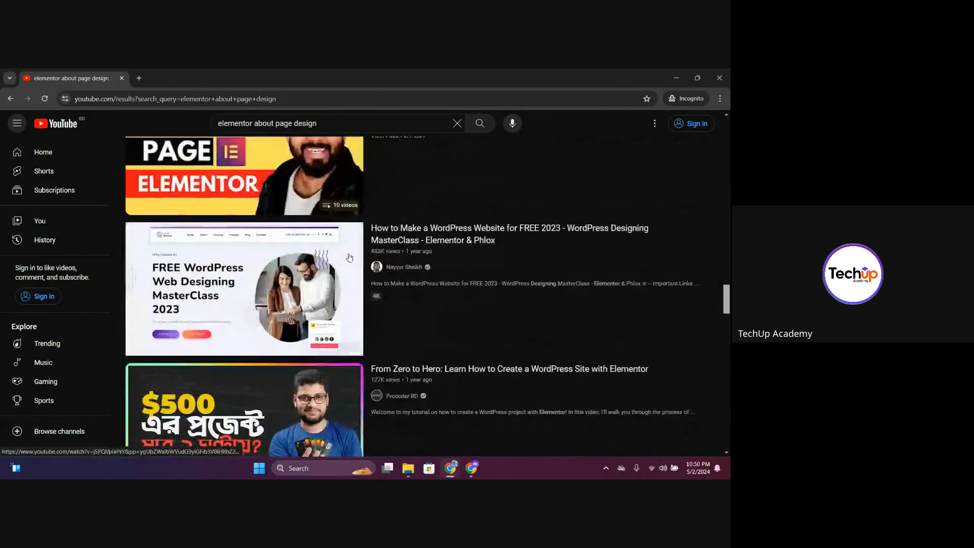
{"action": "scroll", "coordinate": [293, 252], "scroll_direction": "down", "scroll_amount": 10}
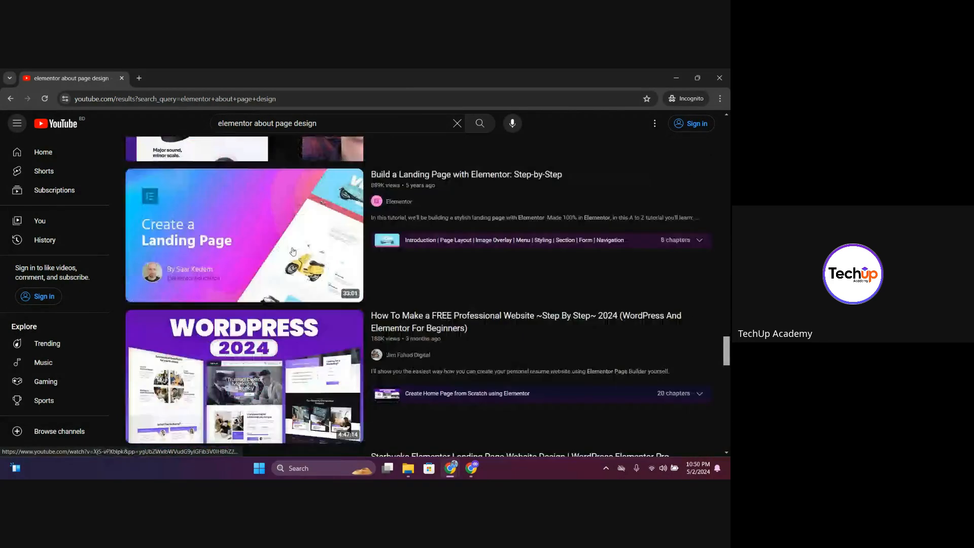
Change the YouTube search to "elementor website design" and run it
{"action": "left_click_drag", "start_coordinate": [274, 123], "coordinate": [258, 124]}
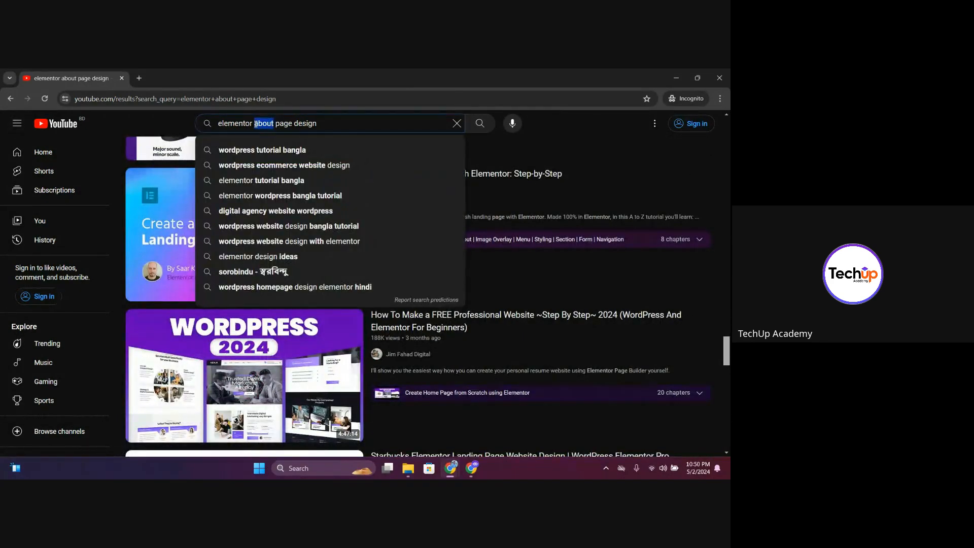
{"action": "key", "text": "BackSpace"}
{"action": "type", "text": "website"}
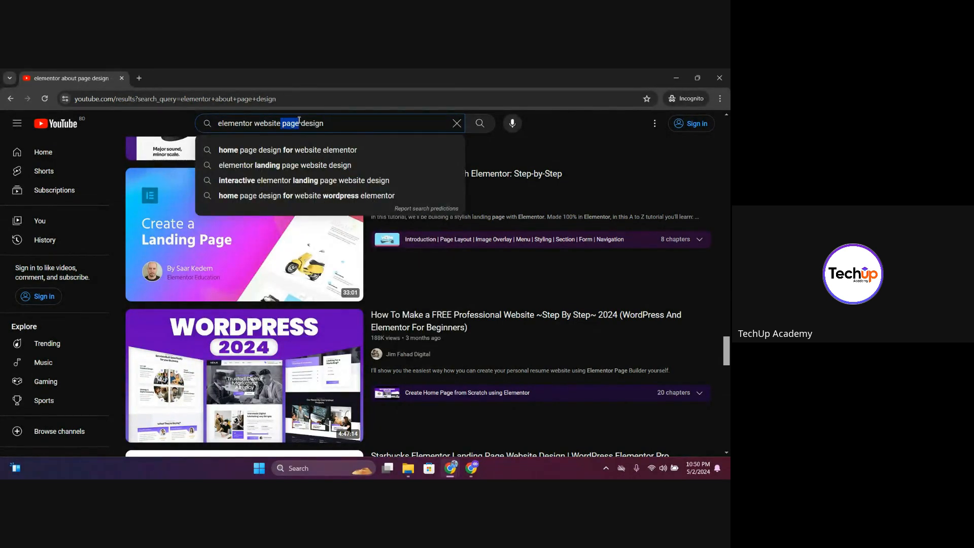
{"action": "key", "text": "Return"}
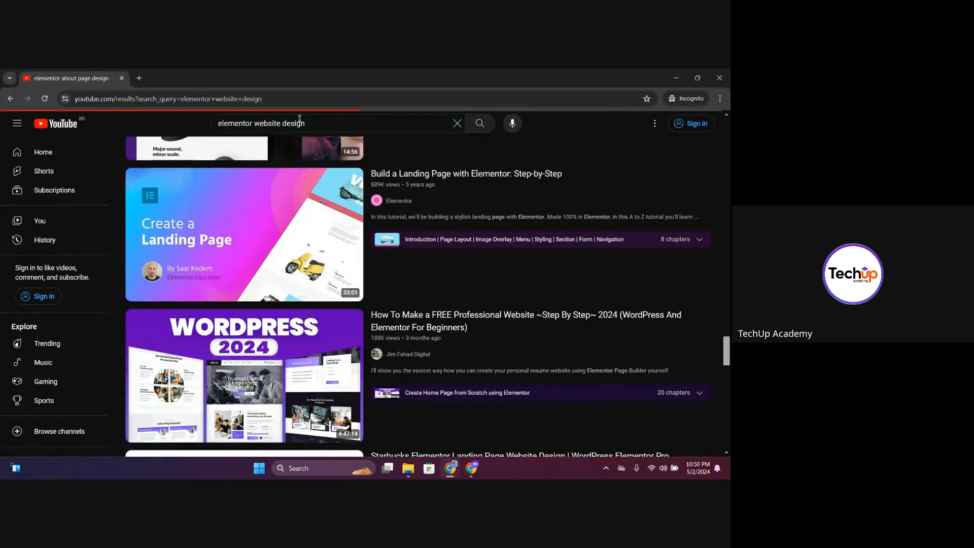
Browse the video and Shorts results for Elementor website design tutorials
{"action": "scroll", "coordinate": [420, 208], "scroll_direction": "down", "scroll_amount": 15}
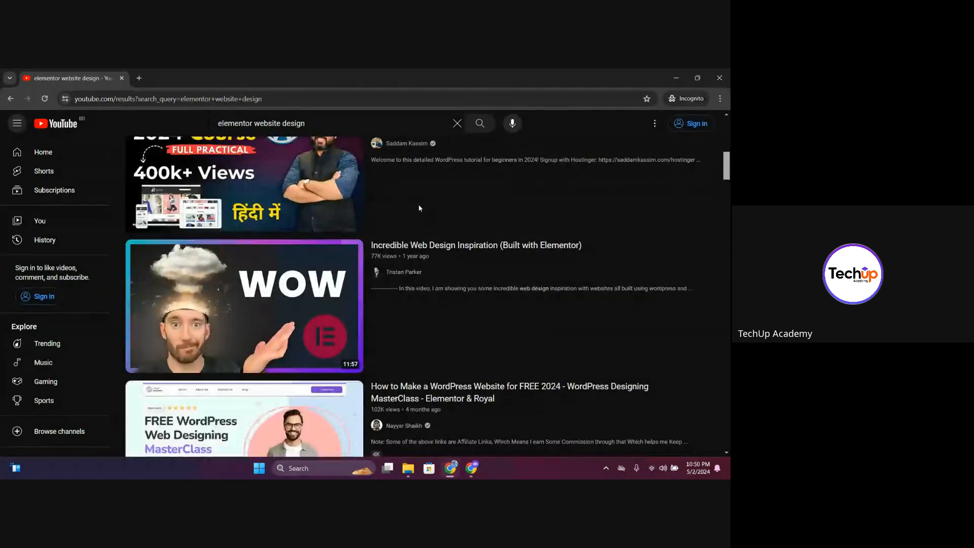
{"action": "scroll", "coordinate": [419, 208], "scroll_direction": "down", "scroll_amount": 8}
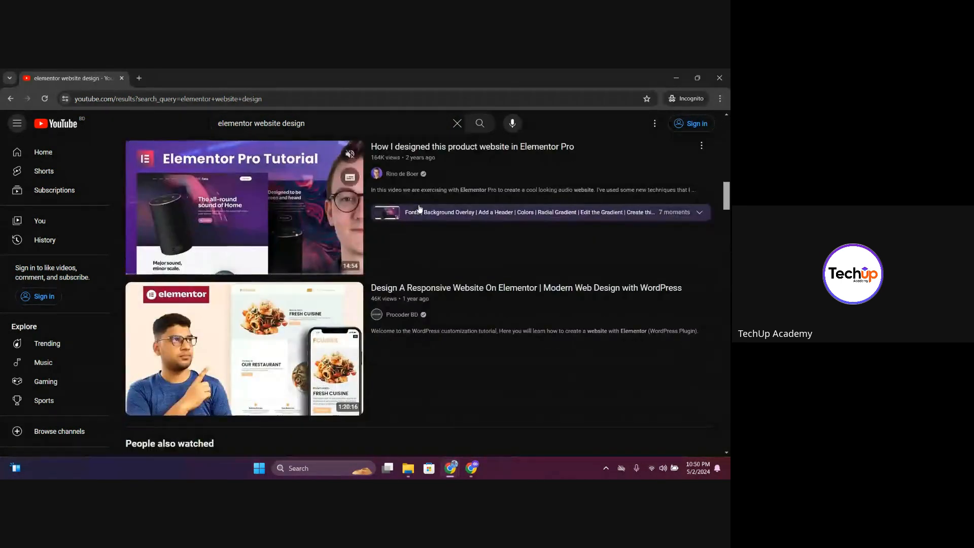
{"action": "scroll", "coordinate": [420, 208], "scroll_direction": "down", "scroll_amount": 14}
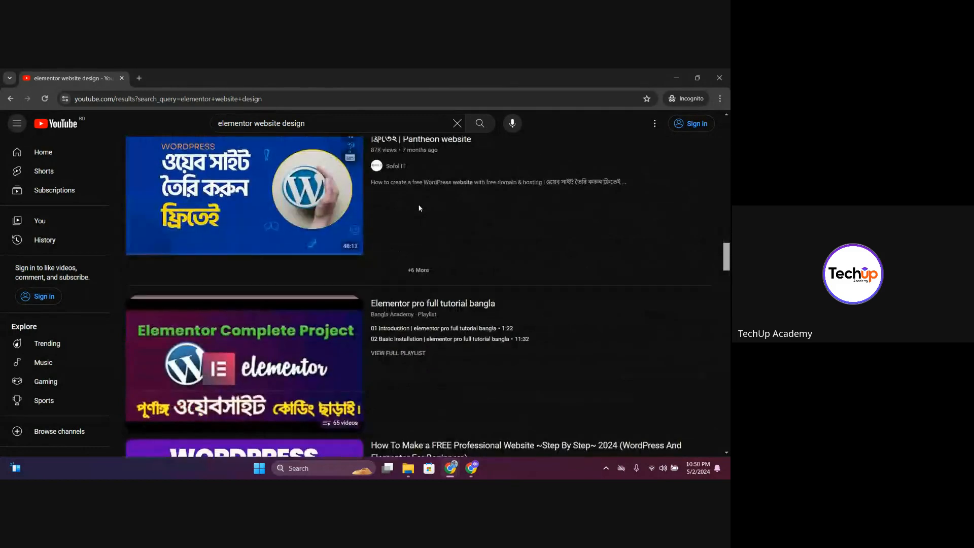
{"action": "scroll", "coordinate": [419, 208], "scroll_direction": "down", "scroll_amount": 10}
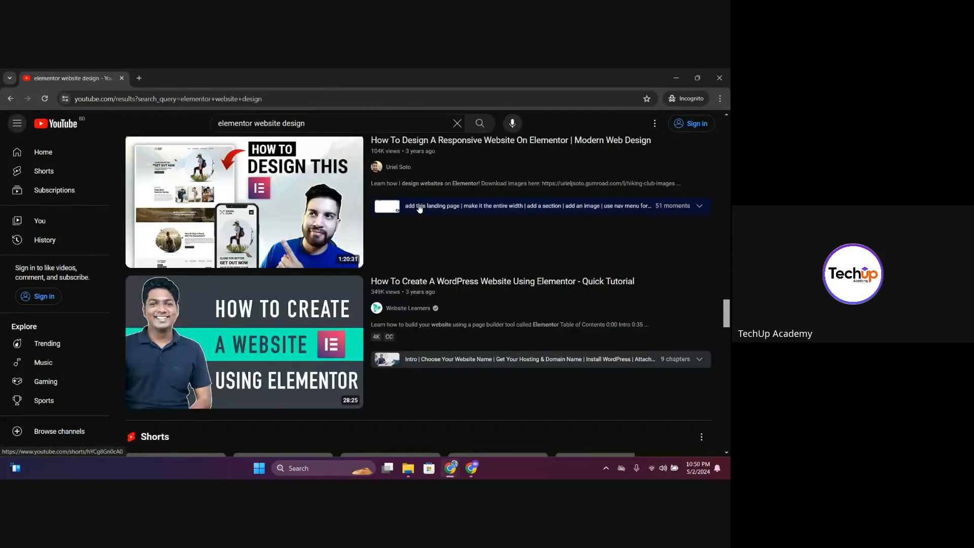
{"action": "scroll", "coordinate": [420, 208], "scroll_direction": "down", "scroll_amount": 10}
{"action": "scroll", "coordinate": [420, 208], "scroll_direction": "up", "scroll_amount": 4}
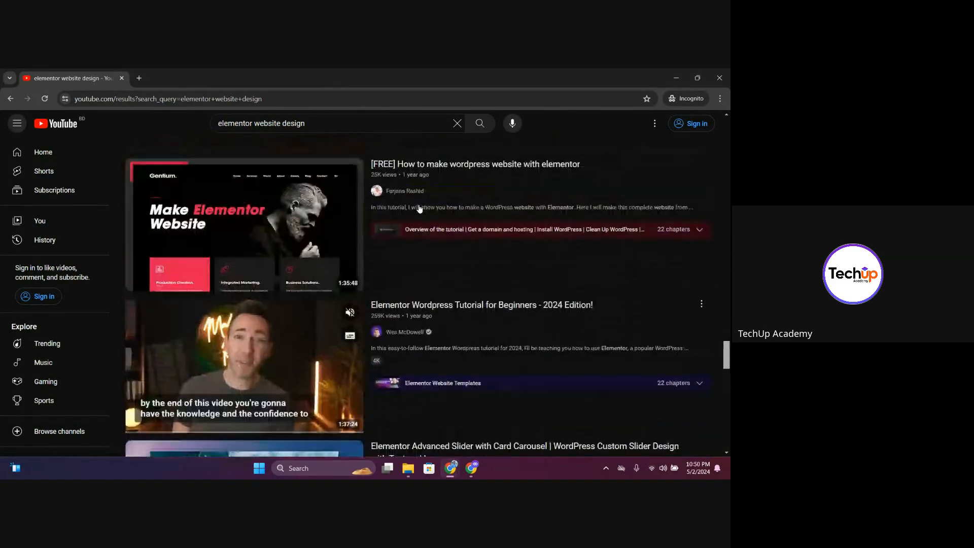
{"action": "scroll", "coordinate": [419, 208], "scroll_direction": "down", "scroll_amount": 6}
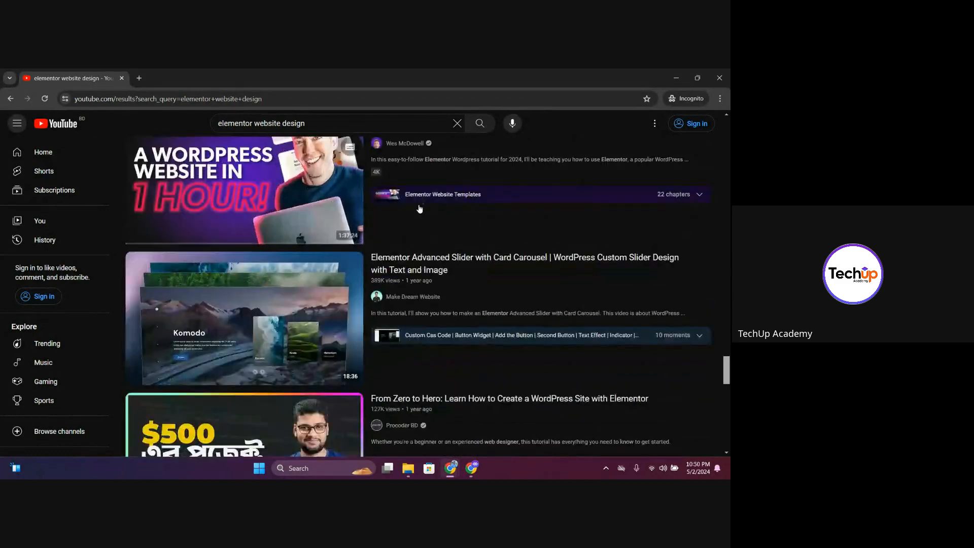
{"action": "scroll", "coordinate": [420, 208], "scroll_direction": "down", "scroll_amount": 8}
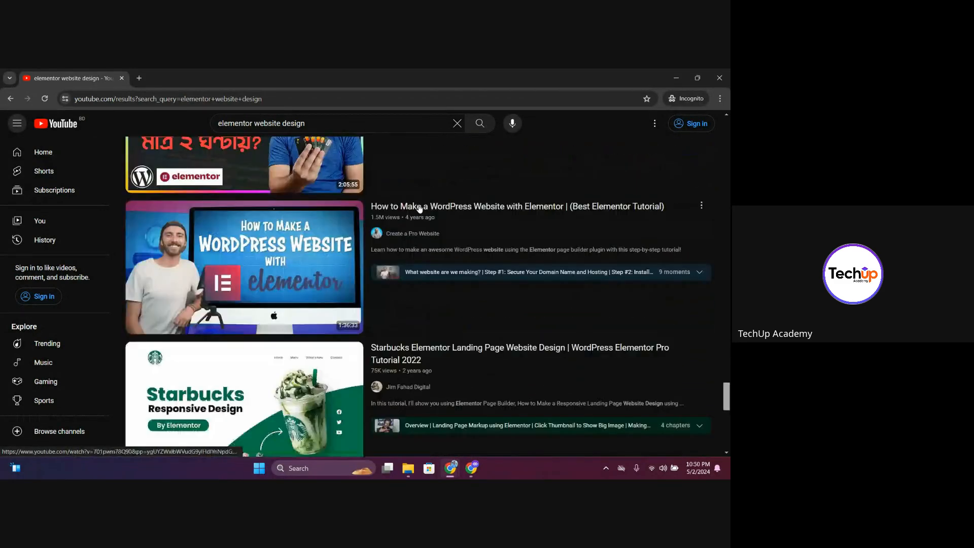
{"action": "scroll", "coordinate": [399, 211], "scroll_direction": "down", "scroll_amount": 6}
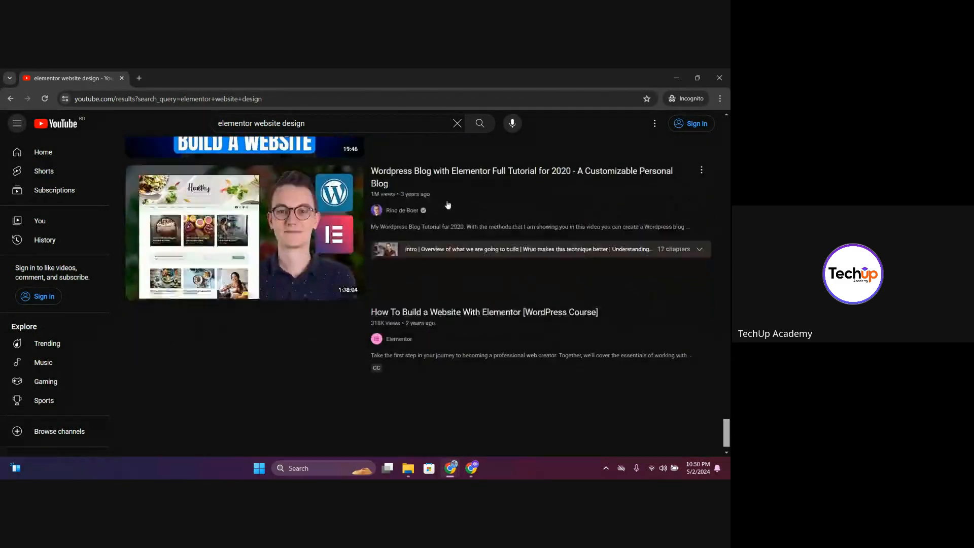
{"action": "scroll", "coordinate": [274, 202], "scroll_direction": "down", "scroll_amount": 9}
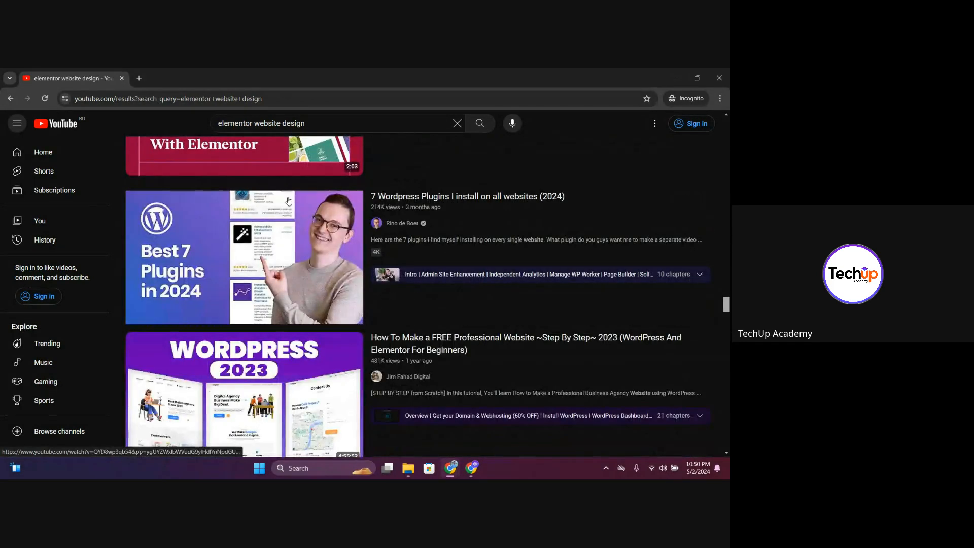
{"action": "scroll", "coordinate": [289, 203], "scroll_direction": "up", "scroll_amount": 2}
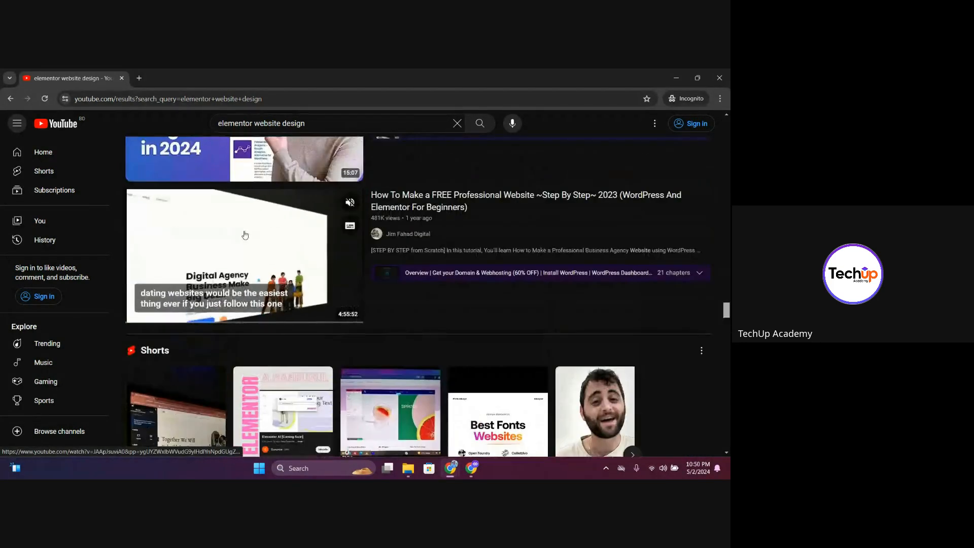
{"action": "scroll", "coordinate": [346, 210], "scroll_direction": "down", "scroll_amount": 4}
{"action": "scroll", "coordinate": [346, 210], "scroll_direction": "down", "scroll_amount": 5}
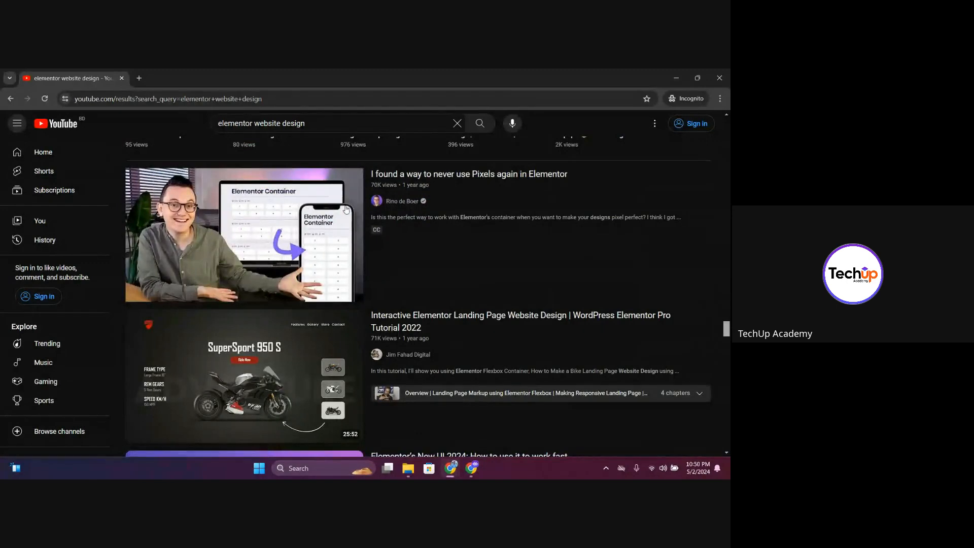
{"action": "scroll", "coordinate": [346, 209], "scroll_direction": "down", "scroll_amount": 5}
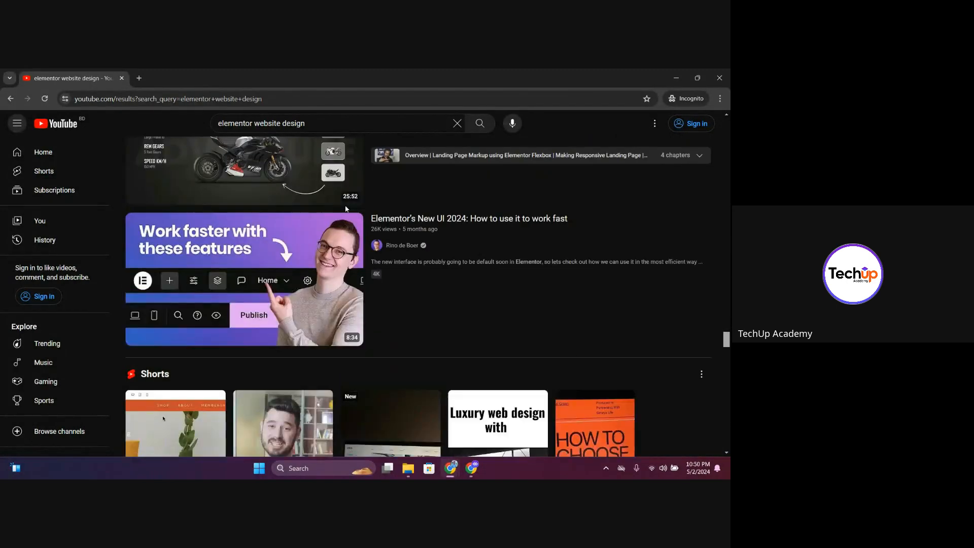
{"action": "scroll", "coordinate": [346, 209], "scroll_direction": "up", "scroll_amount": 1}
Search YouTube for "elementor single post design" and look through the resulting videos
{"action": "left_click_drag", "start_coordinate": [319, 125], "coordinate": [257, 132]}
{"action": "key", "text": "BackSpace"}
{"action": "type", "text": "singl"}
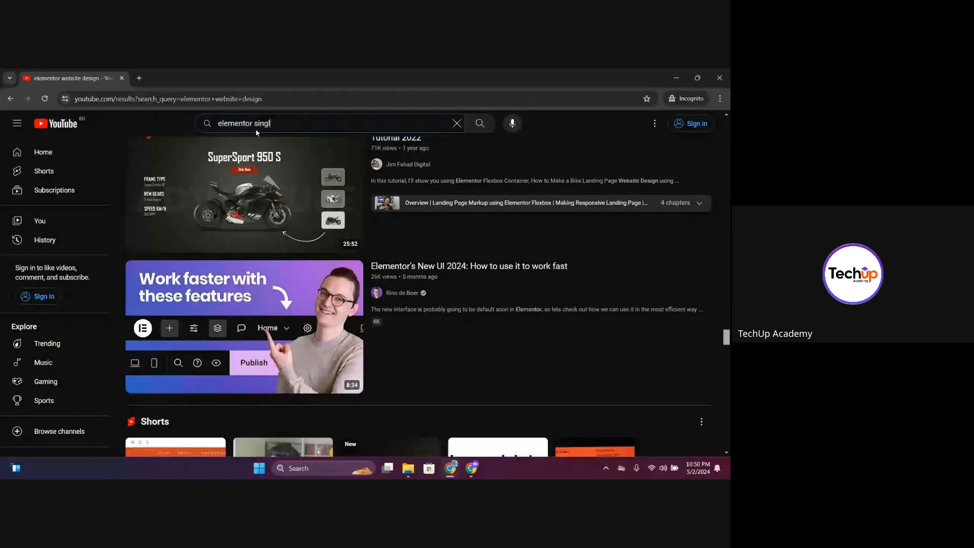
{"action": "type", "text": "e post de"}
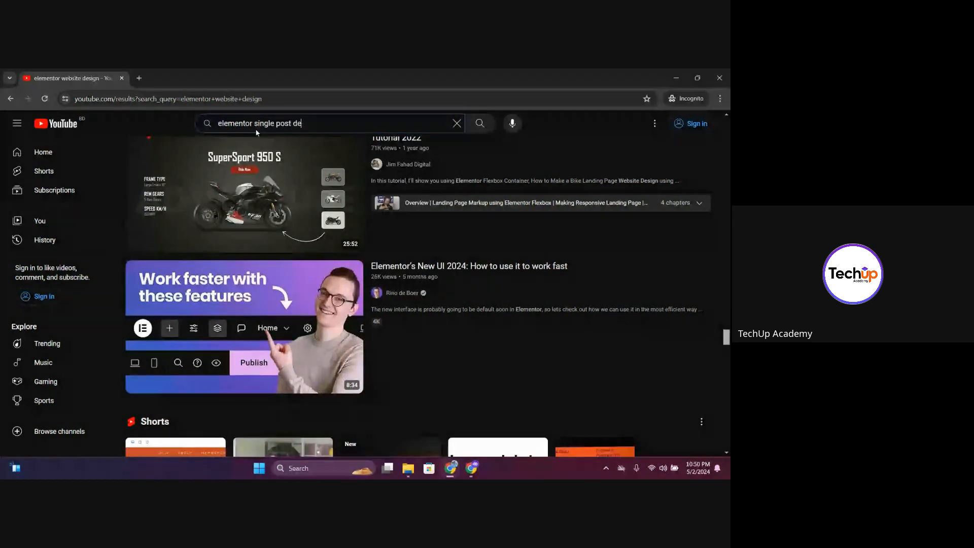
{"action": "type", "text": "sign"}
{"action": "key", "text": "Return"}
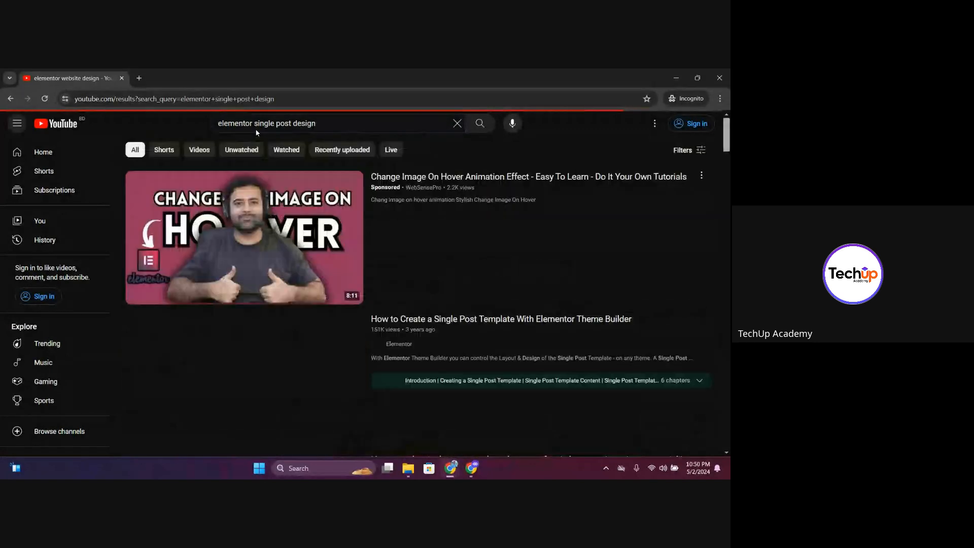
{"action": "scroll", "coordinate": [304, 182], "scroll_direction": "down", "scroll_amount": 8}
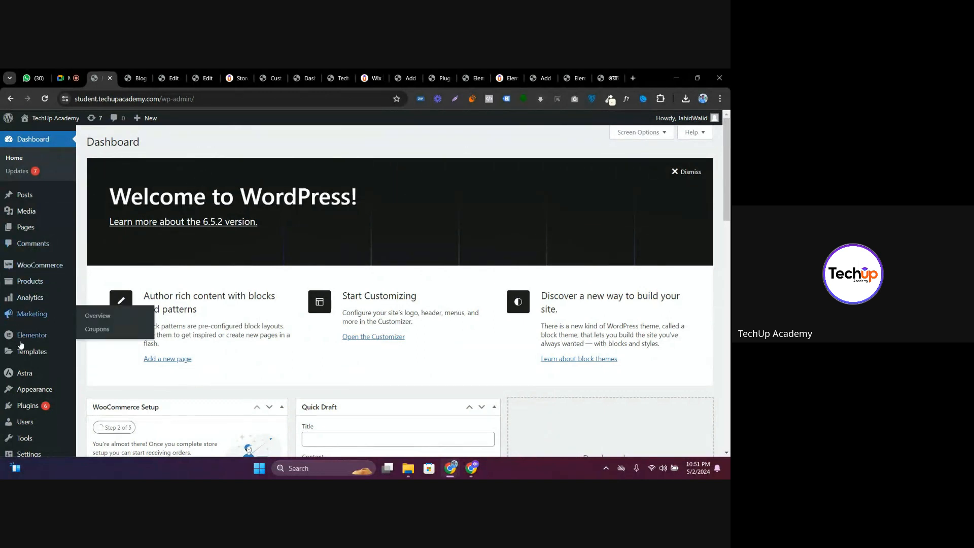
Look over the WordPress dashboard's admin sections and open the general WooCommerce settings
{"action": "scroll", "coordinate": [34, 376], "scroll_direction": "down", "scroll_amount": 1}
{"action": "scroll", "coordinate": [34, 377], "scroll_direction": "down", "scroll_amount": 1}
{"action": "mouse_move", "coordinate": [20, 427]}
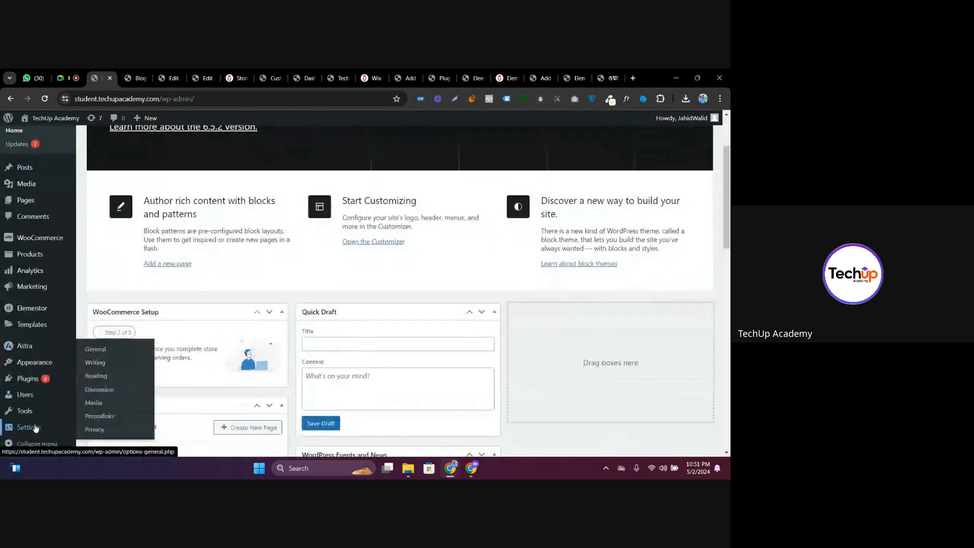
{"action": "scroll", "coordinate": [87, 355], "scroll_direction": "up", "scroll_amount": 2}
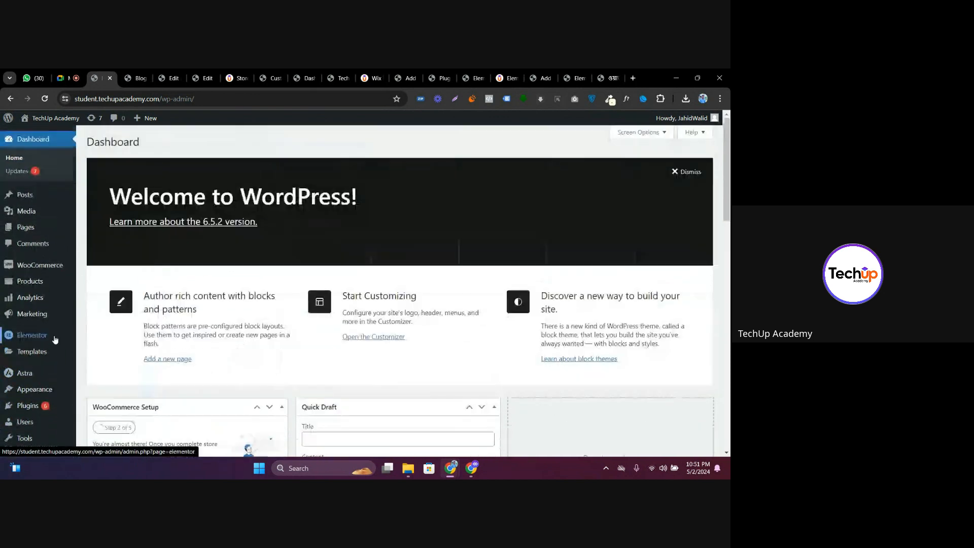
{"action": "left_click", "coordinate": [96, 322]}
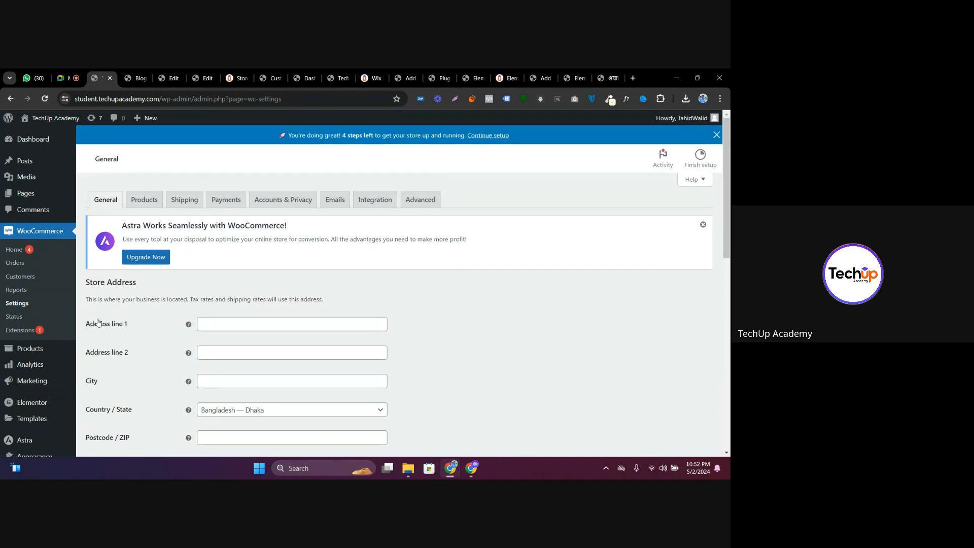
Open a new incognito browser window and load youtube.com in it
{"action": "left_click", "coordinate": [720, 99]}
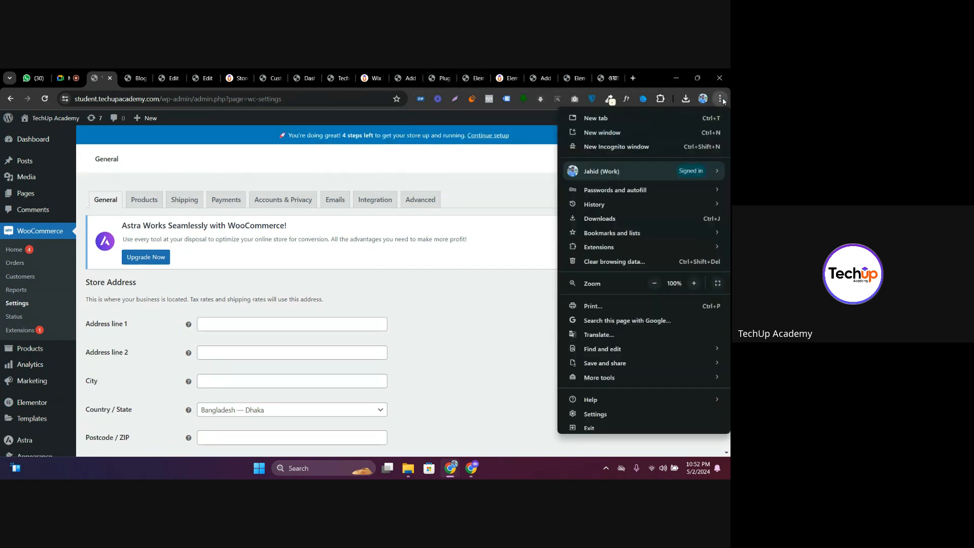
{"action": "key", "text": "Escape"}
{"action": "key", "text": "ctrl+shift+n"}
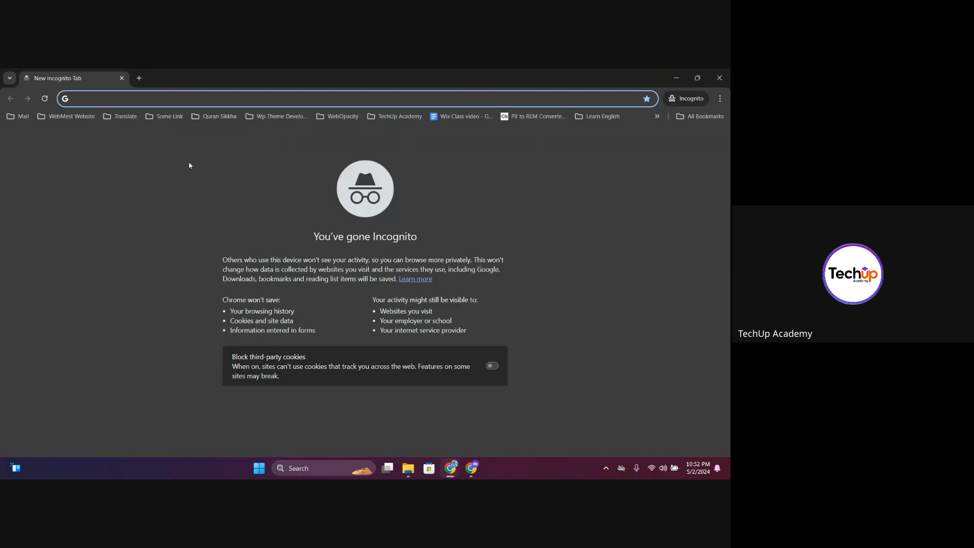
{"action": "type", "text": "youtube.com"}
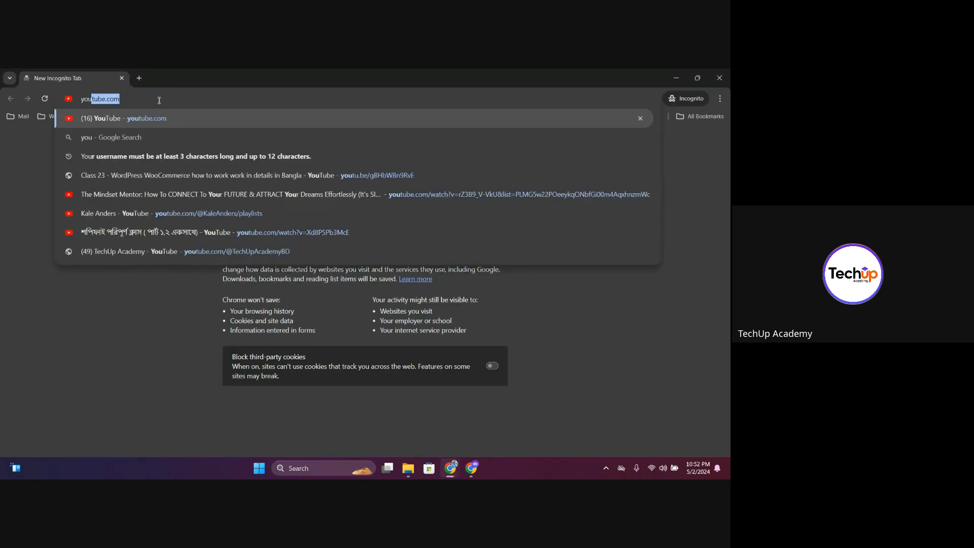
{"action": "key", "text": "Return"}
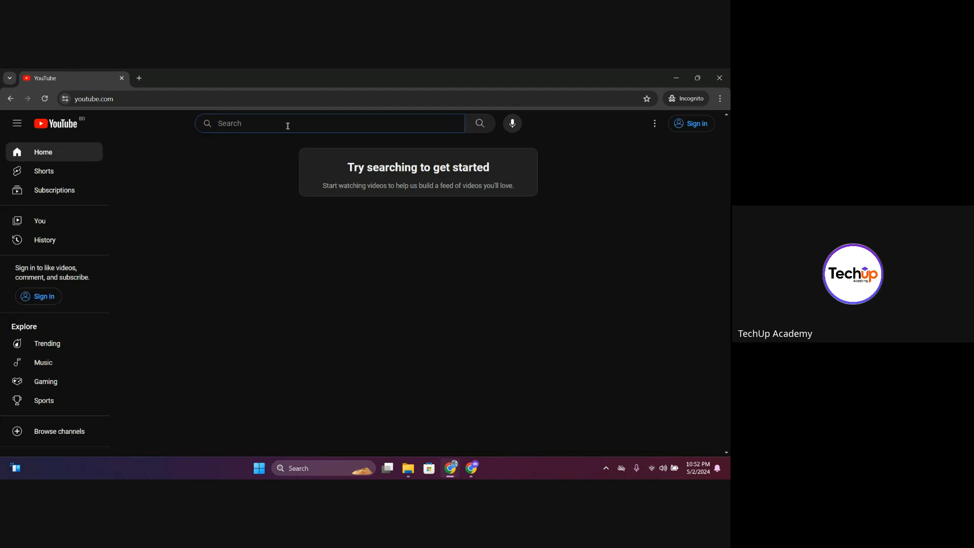
Search YouTube for "techup academy"
{"action": "type", "text": "techup"}
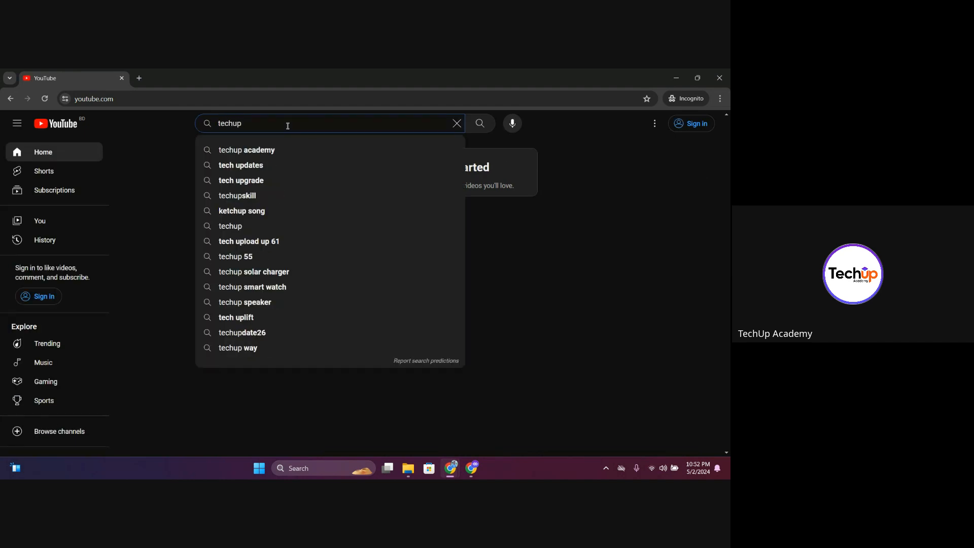
{"action": "type", "text": " upa"}
{"action": "key", "text": "BackSpace"}
{"action": "key", "text": "BackSpace"}
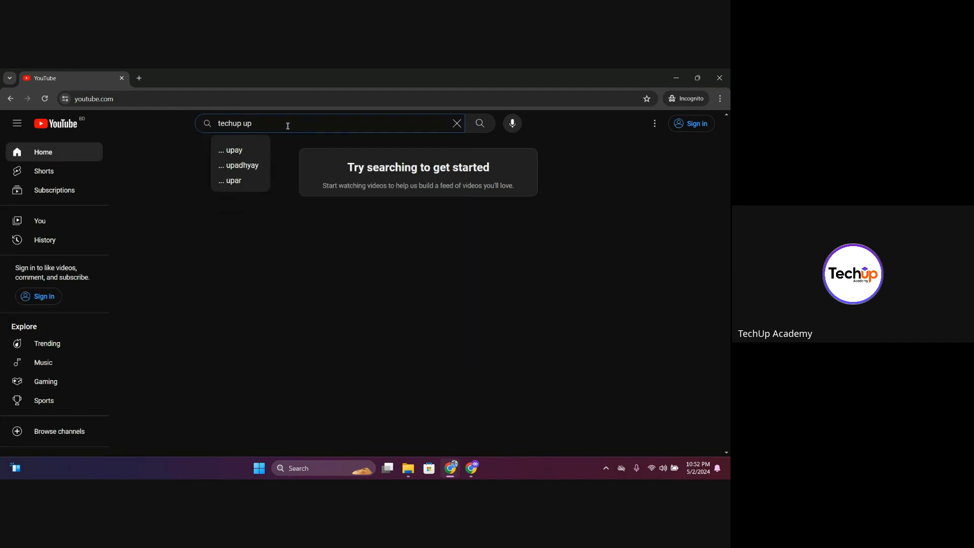
{"action": "key", "text": "BackSpace"}
{"action": "key", "text": "BackSpace"}
{"action": "type", "text": "academy"}
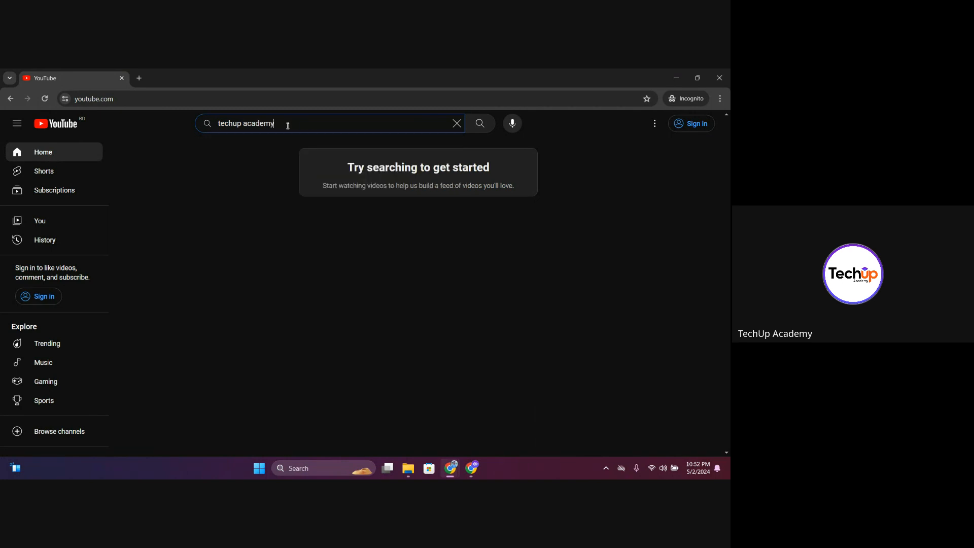
{"action": "key", "text": "Return"}
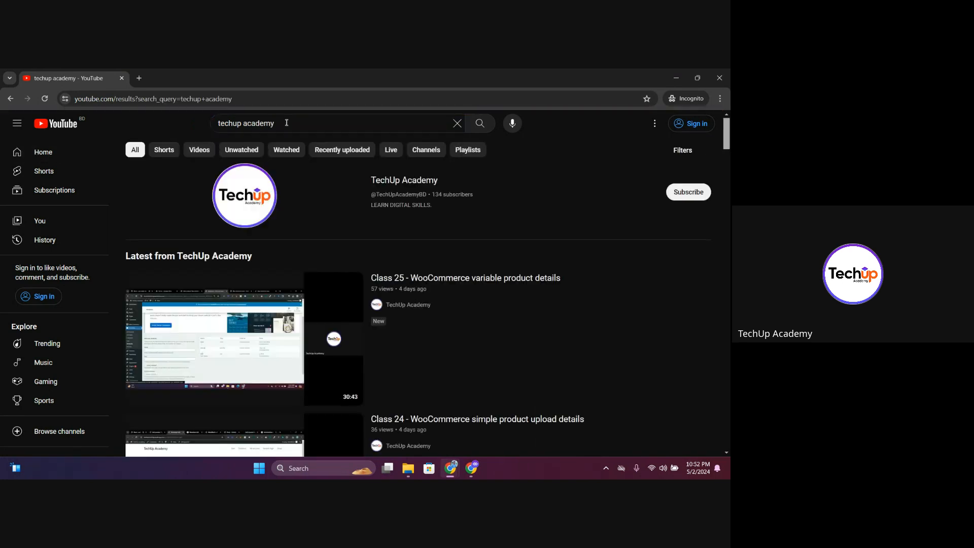
Open the TechUp Academy channel's playlists, start the Landing Page Design playlist and pause its video
{"action": "left_click", "coordinate": [257, 196]}
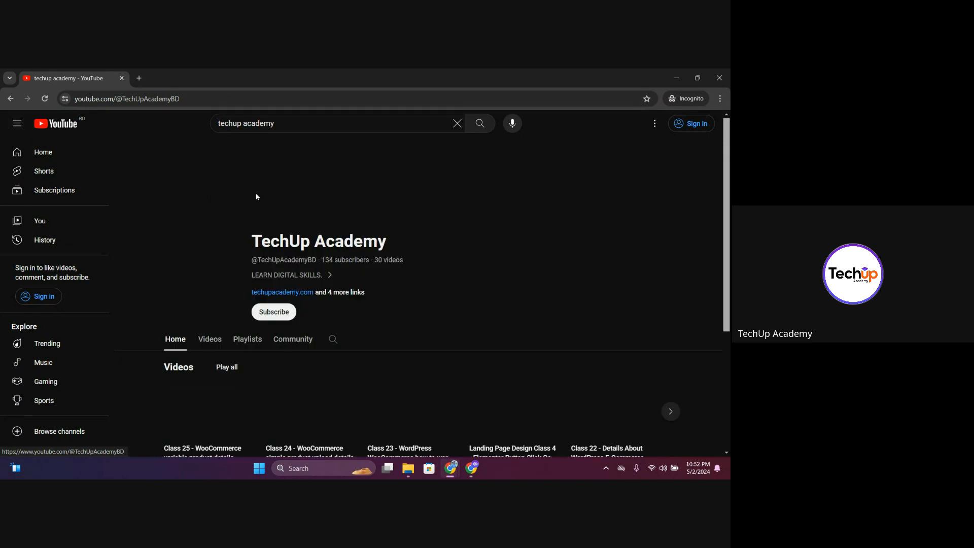
{"action": "left_click", "coordinate": [237, 344]}
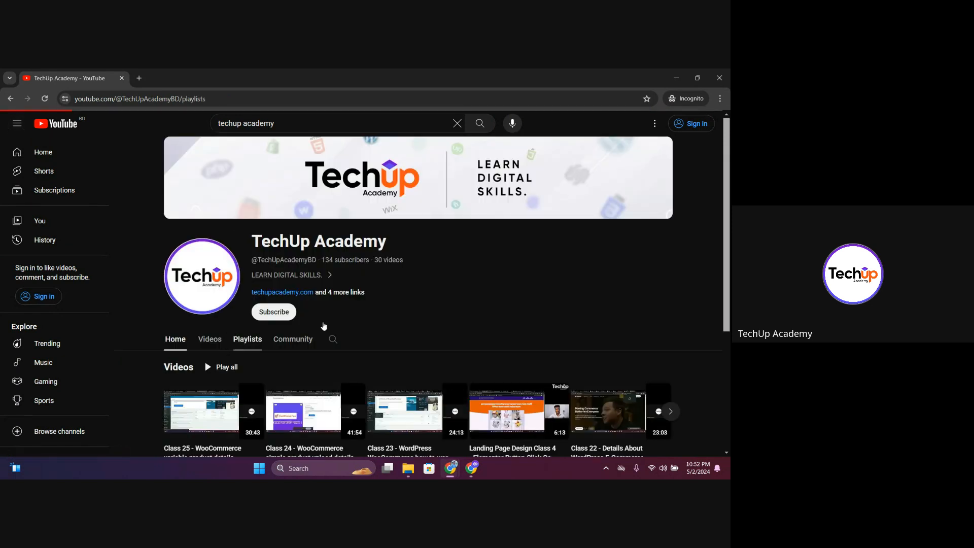
{"action": "scroll", "coordinate": [622, 255], "scroll_direction": "down", "scroll_amount": 3}
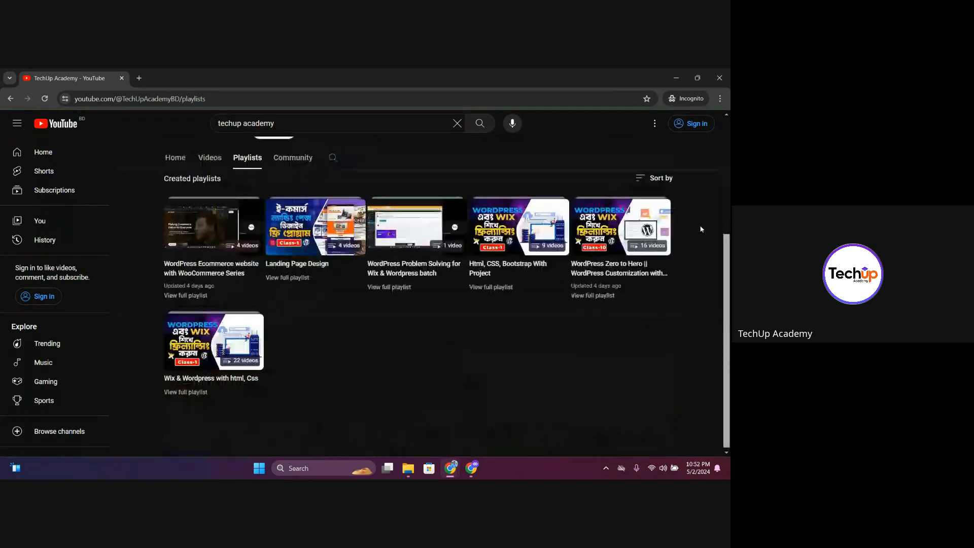
{"action": "left_click", "coordinate": [303, 232]}
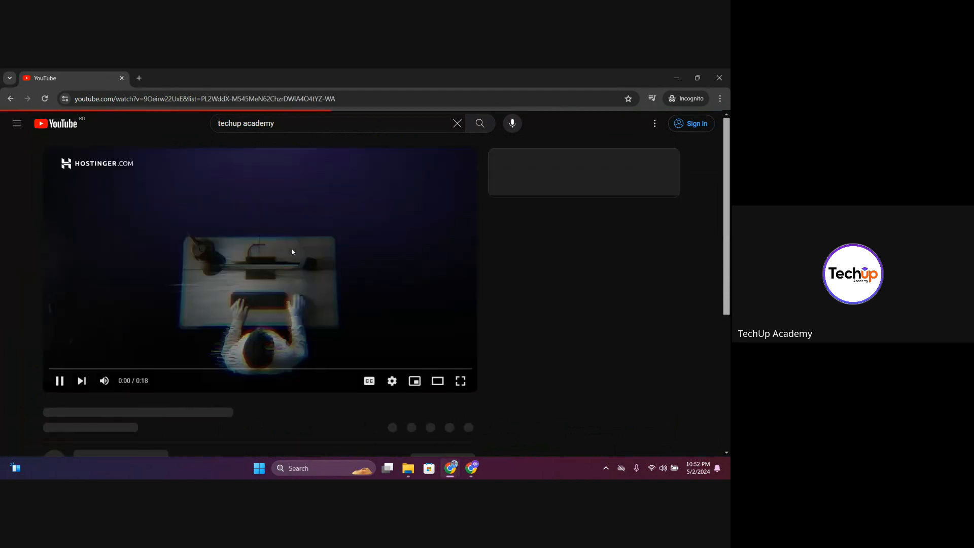
{"action": "left_click", "coordinate": [280, 266]}
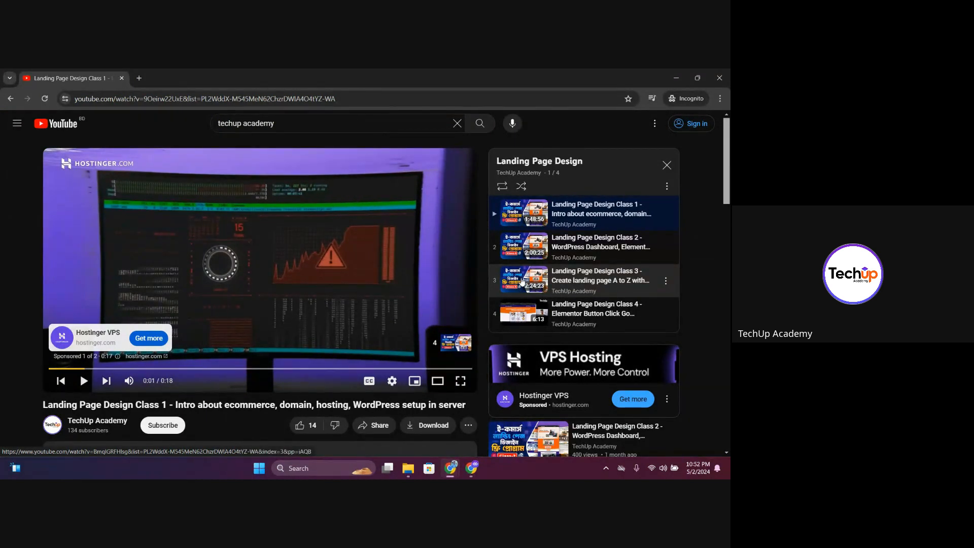
Close the incognito window and switch to the Google Meet call to bring up its recording controls
{"action": "left_click", "coordinate": [719, 78]}
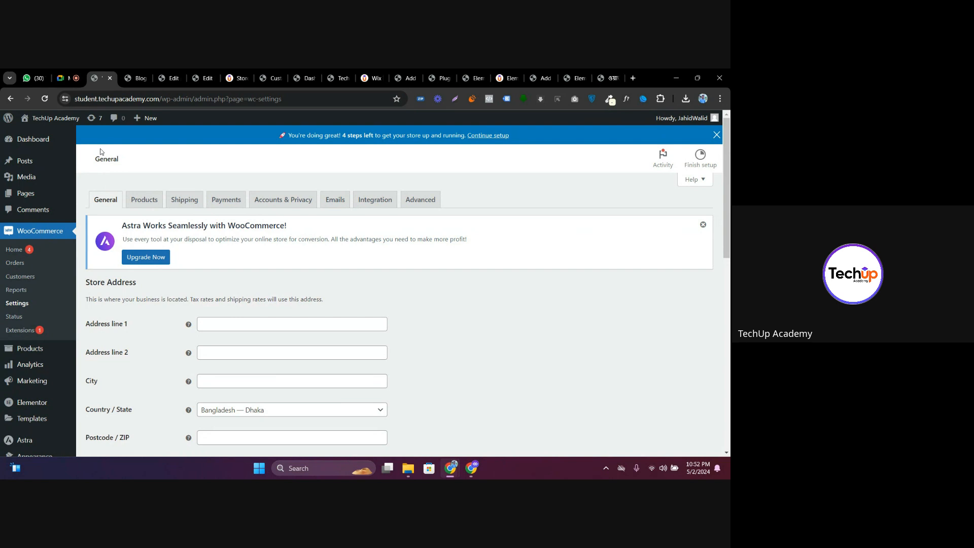
{"action": "left_click", "coordinate": [72, 76]}
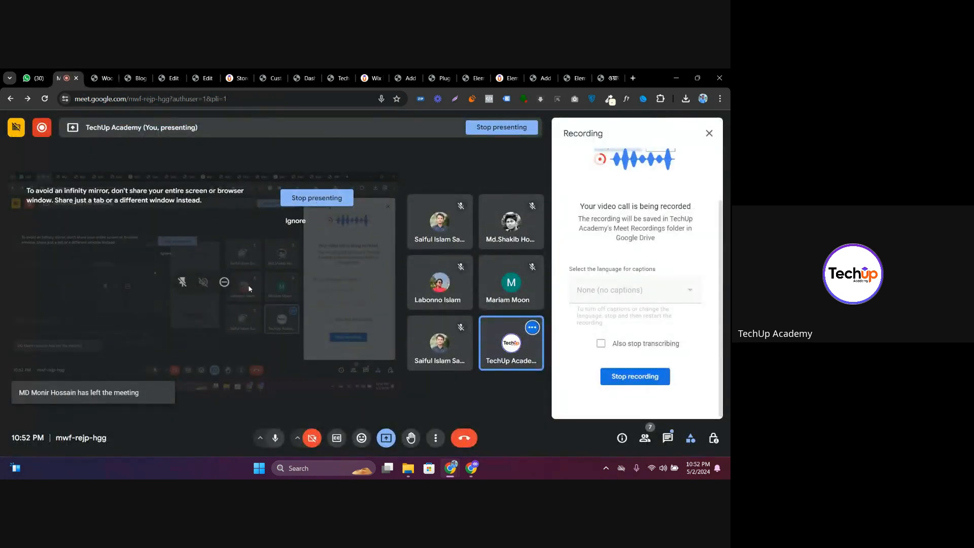
{"action": "left_click", "coordinate": [43, 128]}
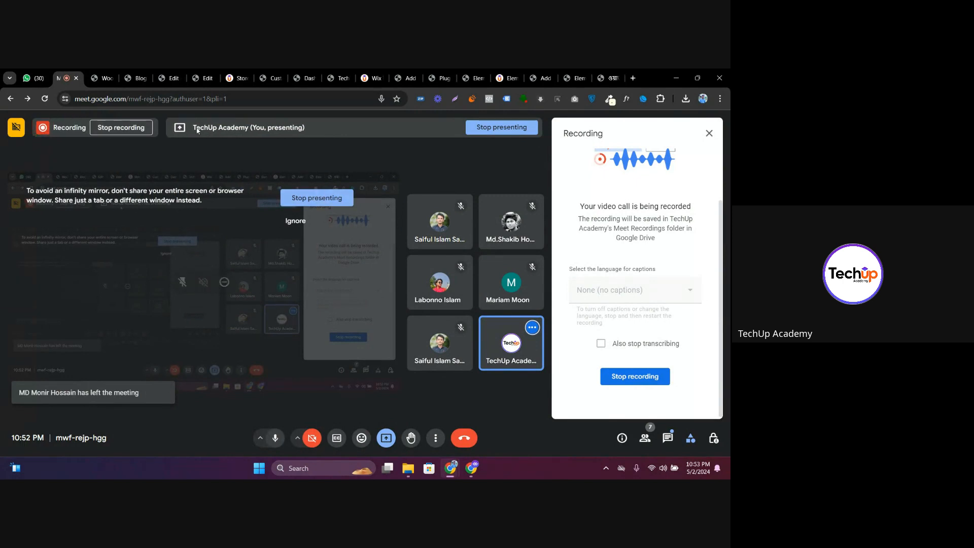